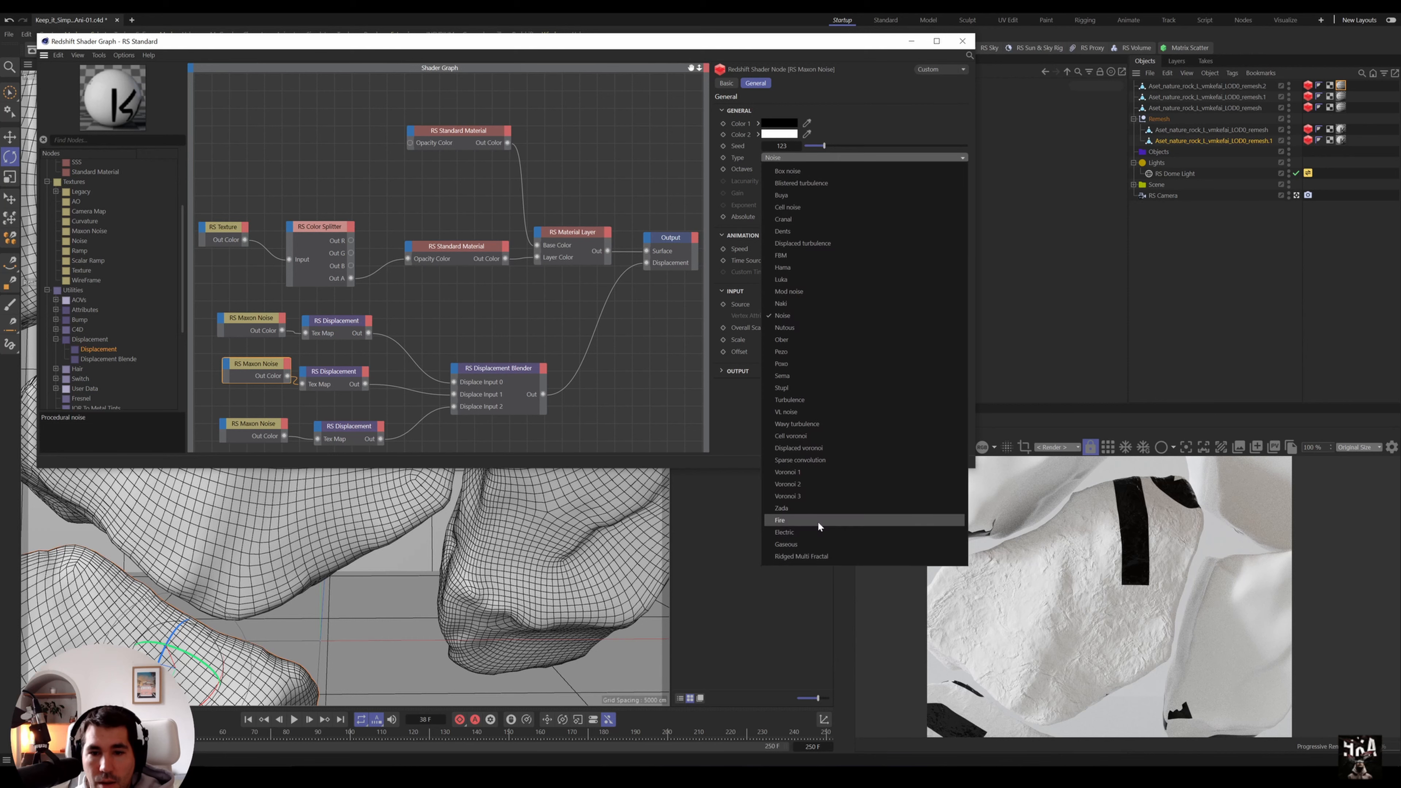
- Set the middle Maxon Noise node's type to Voronoi 3 and its overall scale to about 3.69
{"action": "left_click", "coordinate": [825, 499]}
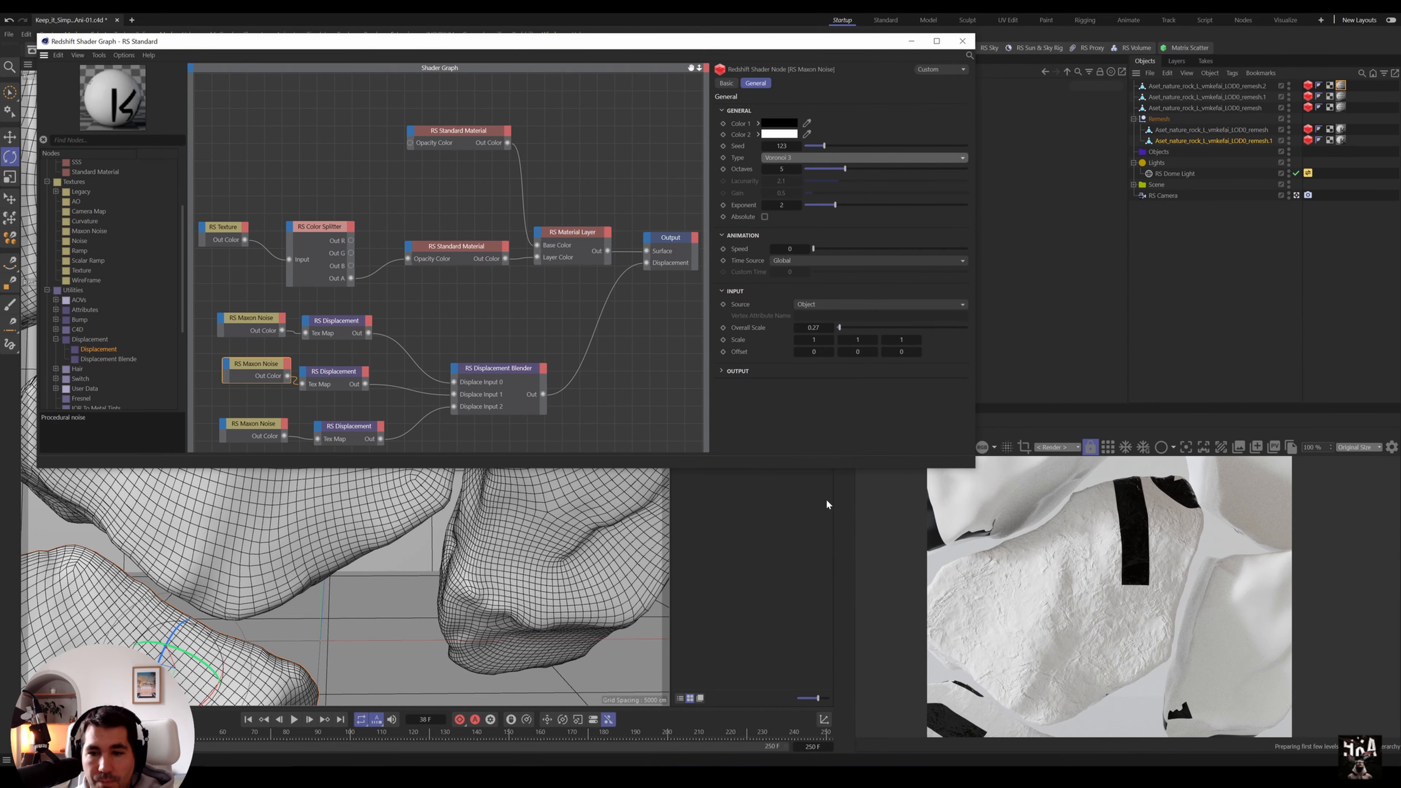
{"action": "left_click", "coordinate": [334, 371]}
{"action": "left_click", "coordinate": [266, 371]}
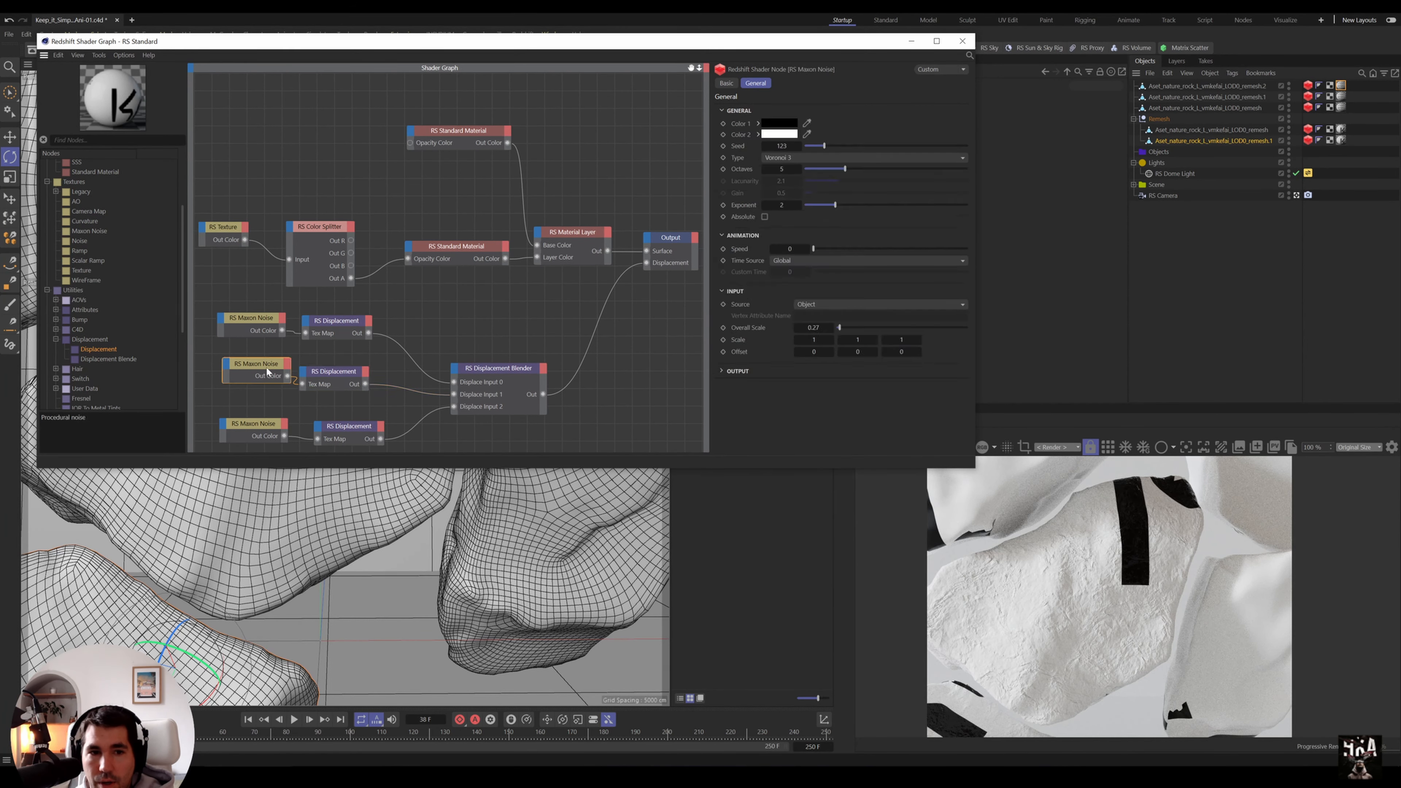
{"action": "left_click_drag", "start_coordinate": [839, 327], "coordinate": [884, 327]}
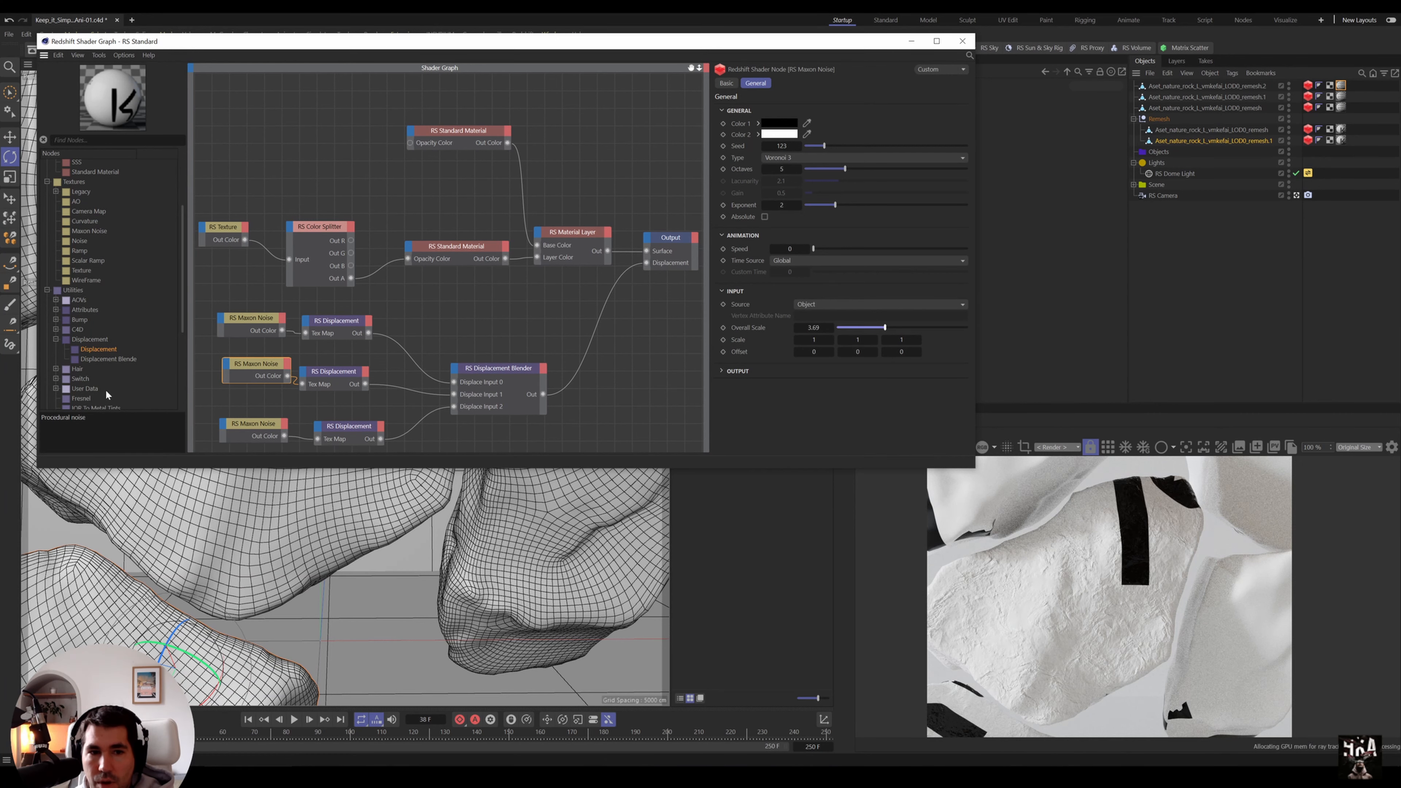
- Adjust the middle Displacement node's scale and set the Displacement Blender's Layer 2 blend weight to about 0.804
{"action": "left_click", "coordinate": [333, 373]}
{"action": "left_click_drag", "start_coordinate": [904, 122], "coordinate": [958, 125]}
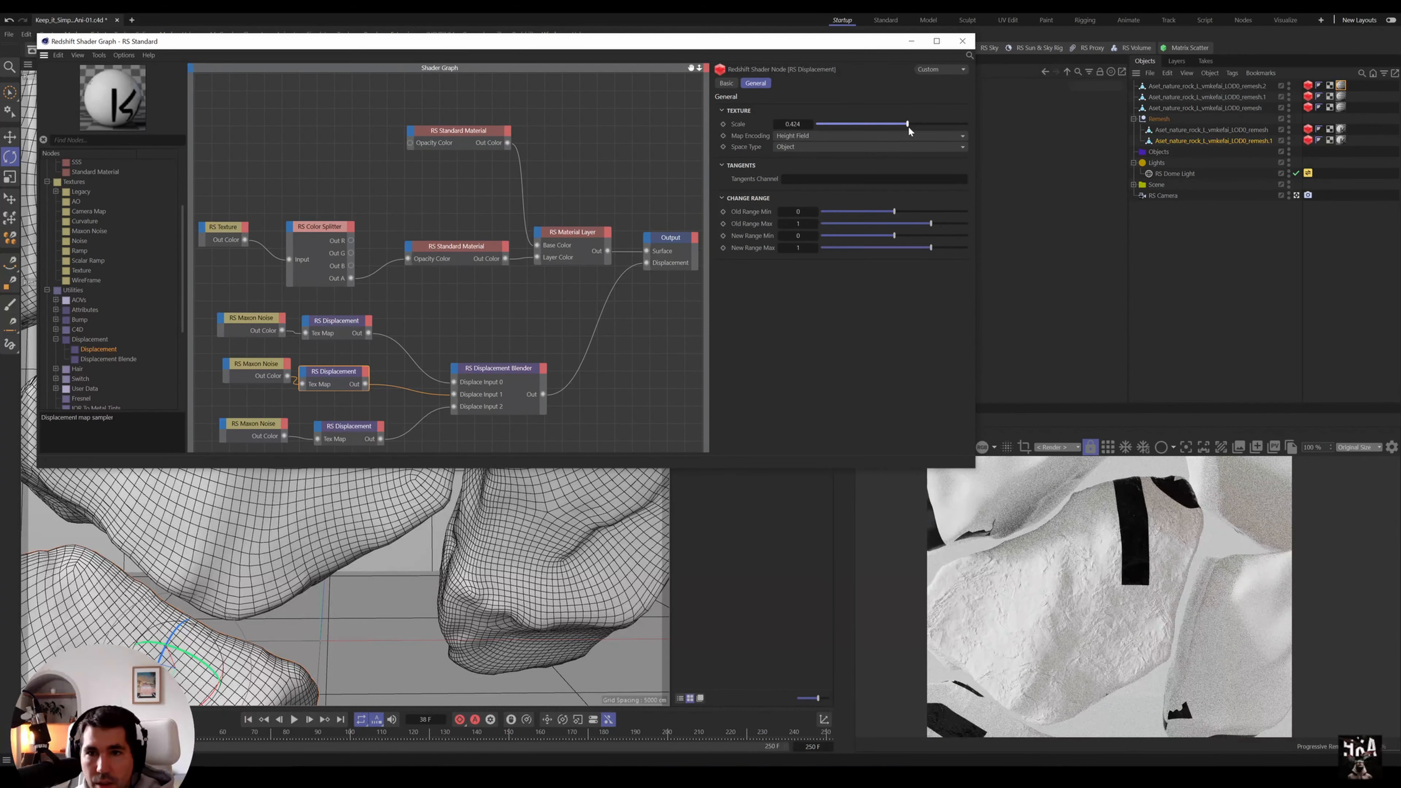
{"action": "left_click", "coordinate": [485, 369]}
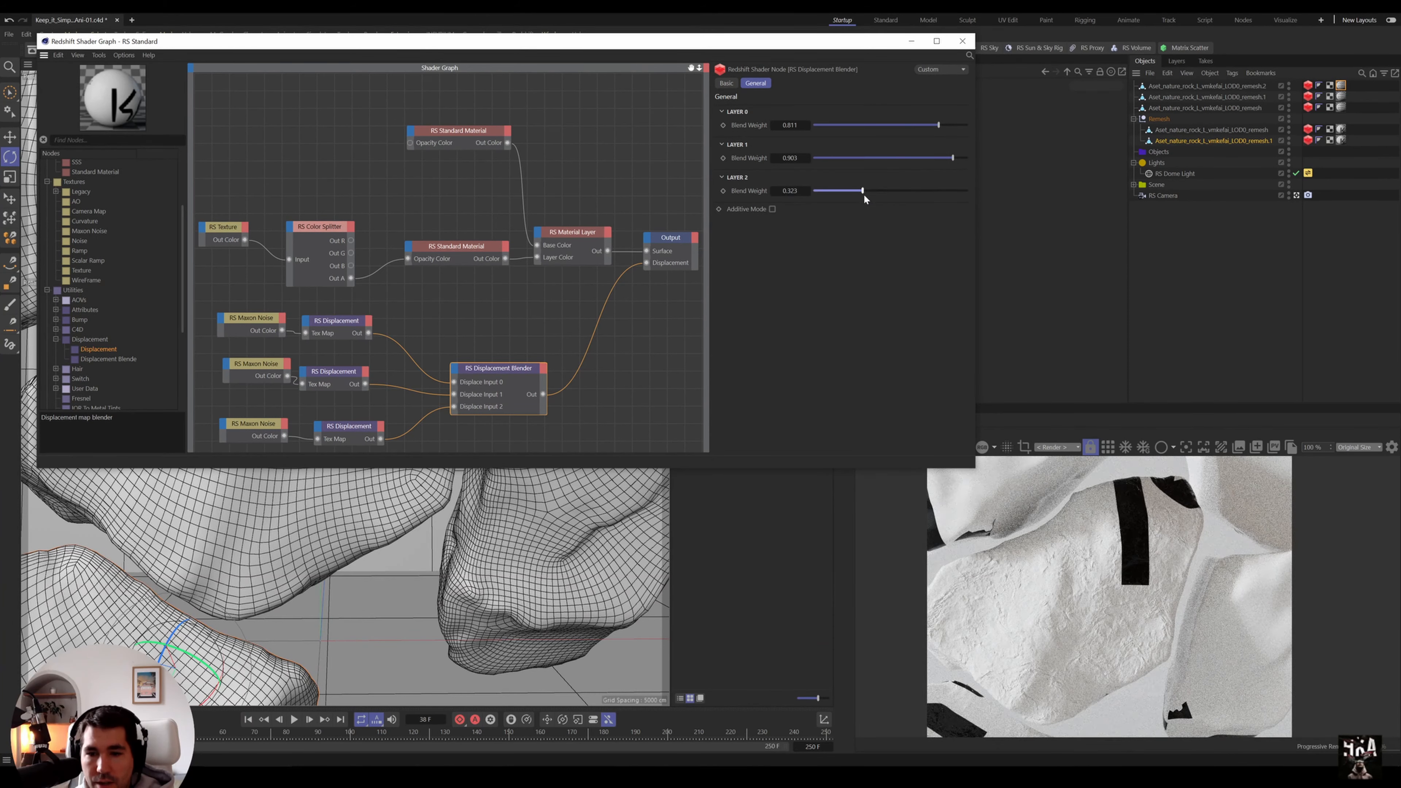
{"action": "left_click_drag", "start_coordinate": [868, 189], "coordinate": [976, 192]}
{"action": "left_click", "coordinate": [937, 190]}
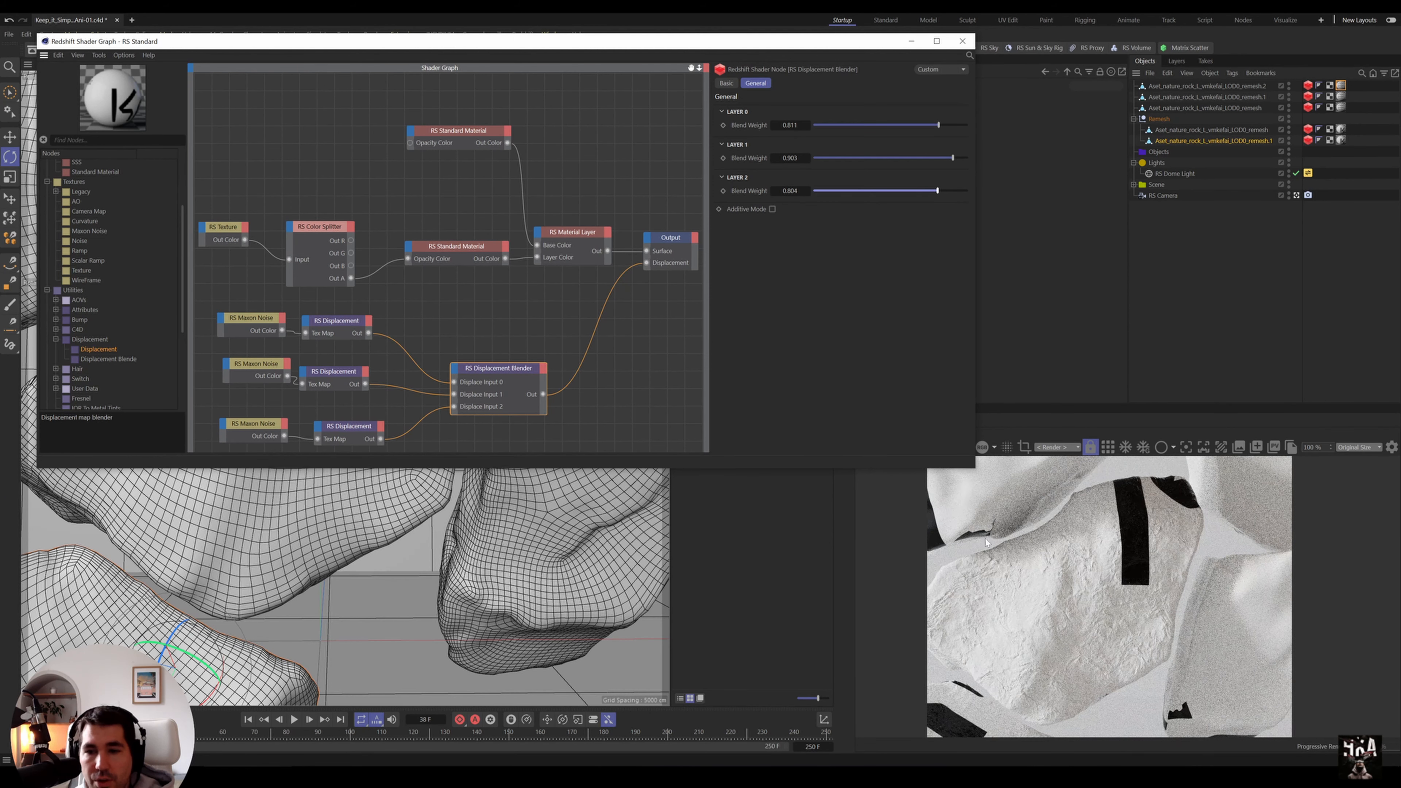
- Change the noise type of the Maxon Noise node feeding Displace Input 0 to Stupl
{"action": "left_click", "coordinate": [336, 322]}
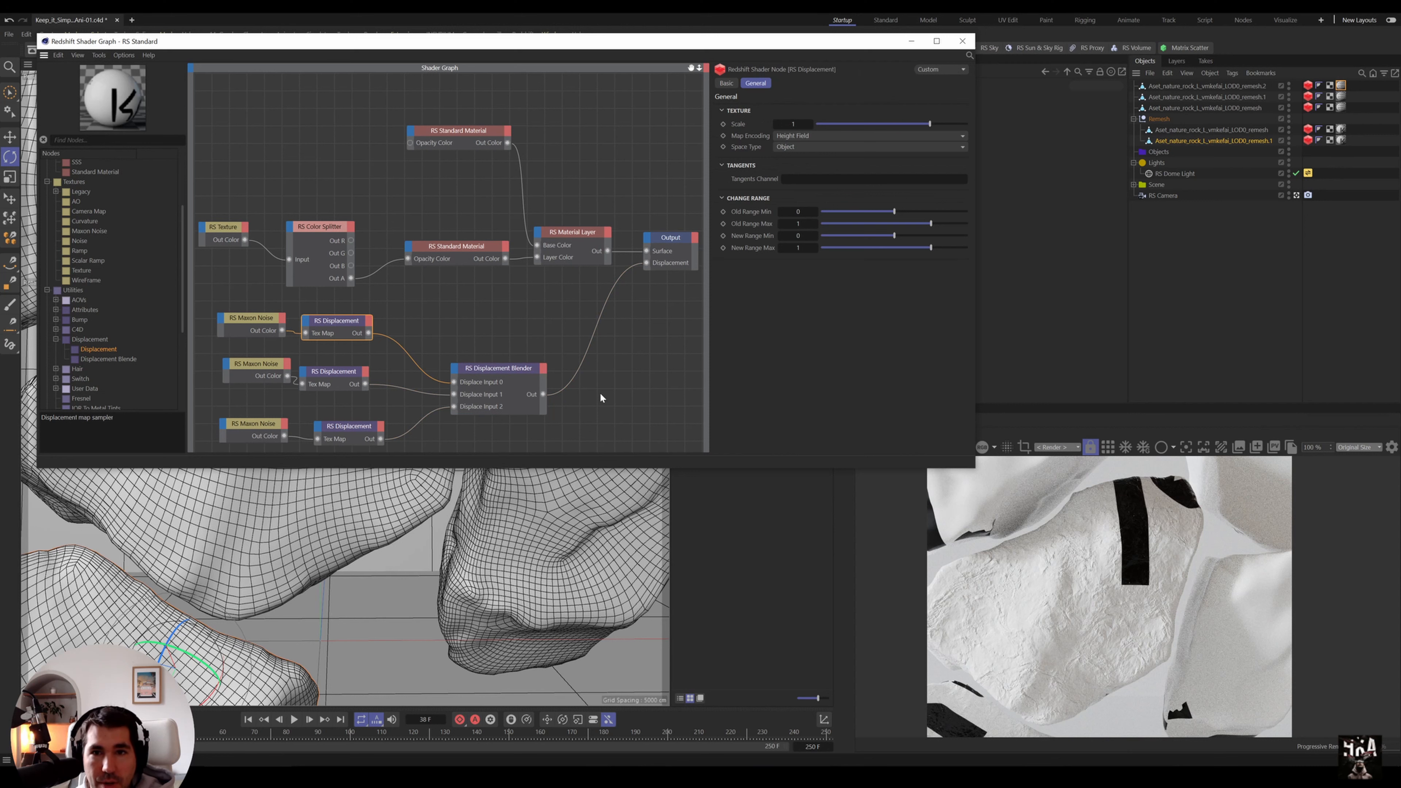
{"action": "left_click", "coordinate": [243, 321]}
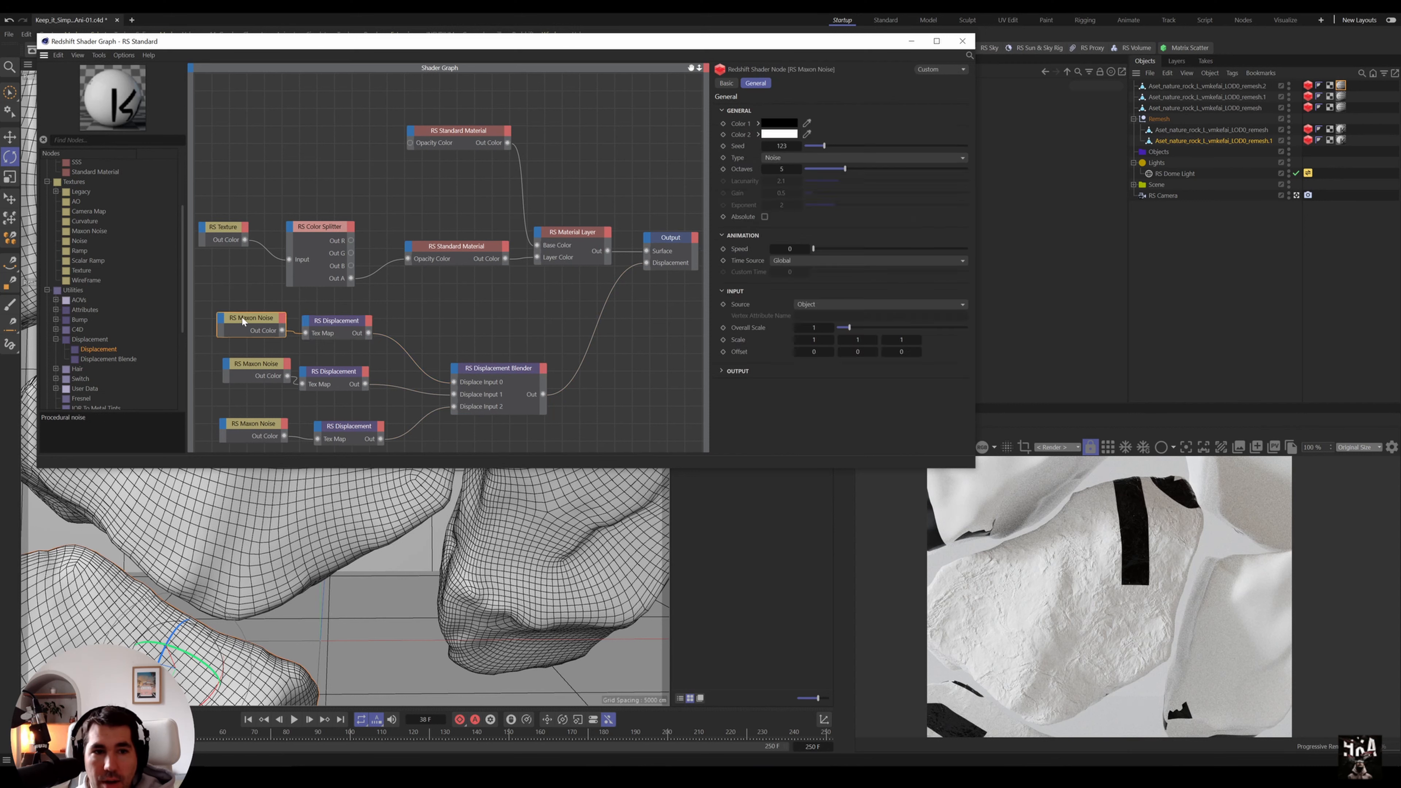
{"action": "left_click", "coordinate": [794, 159]}
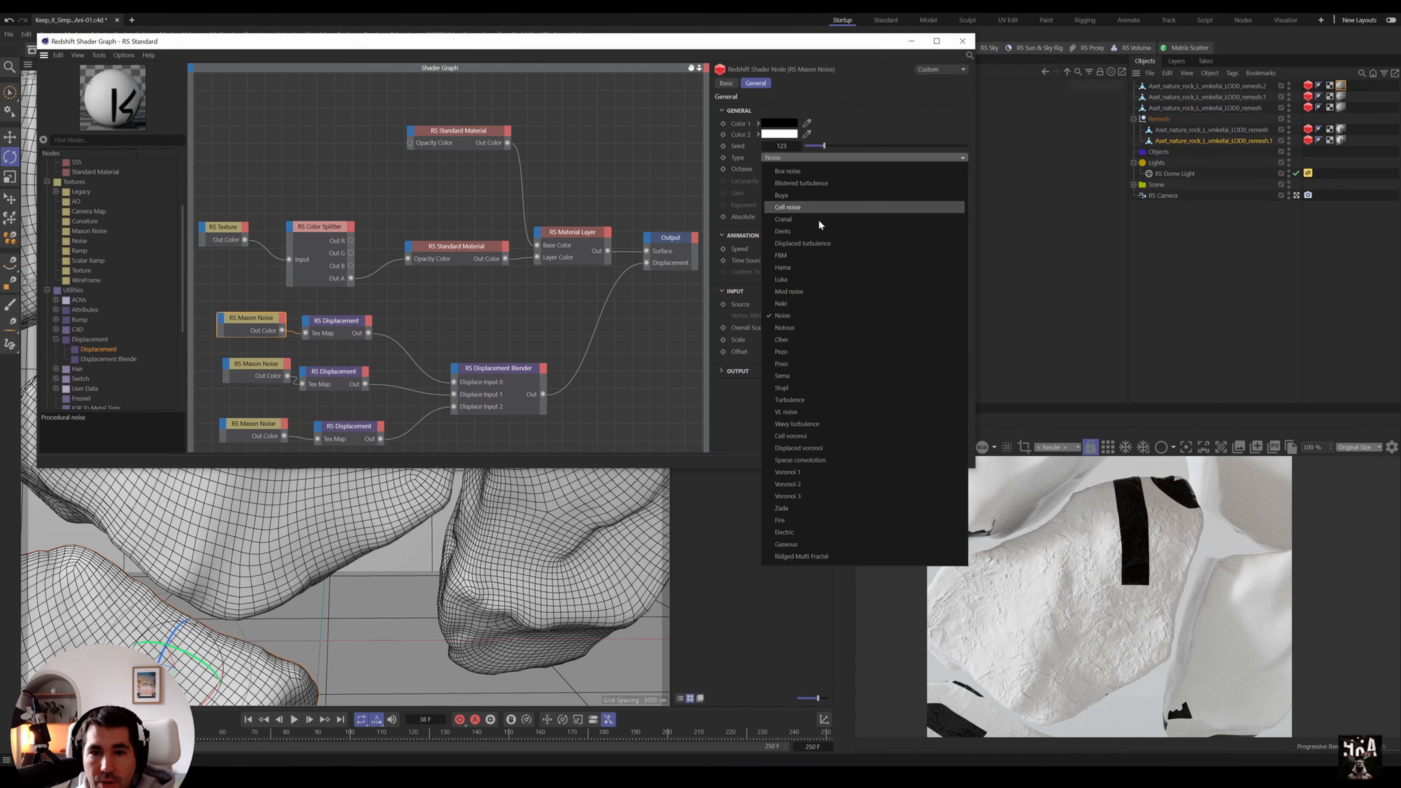
{"action": "left_click", "coordinate": [831, 388]}
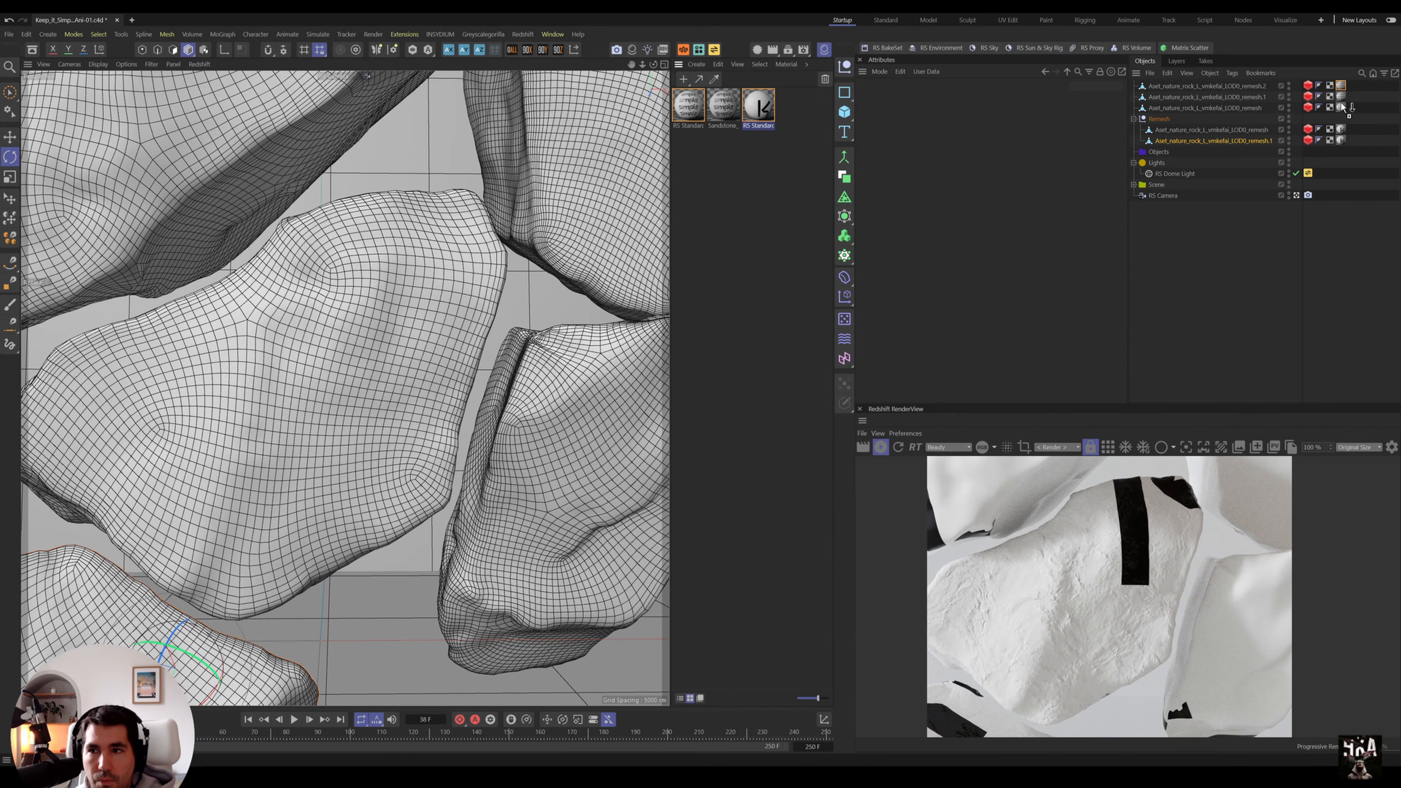
- Copy the layered rock material's tag onto the rocks that still use another material
{"action": "left_click_drag", "start_coordinate": [1346, 108], "coordinate": [1341, 108]}
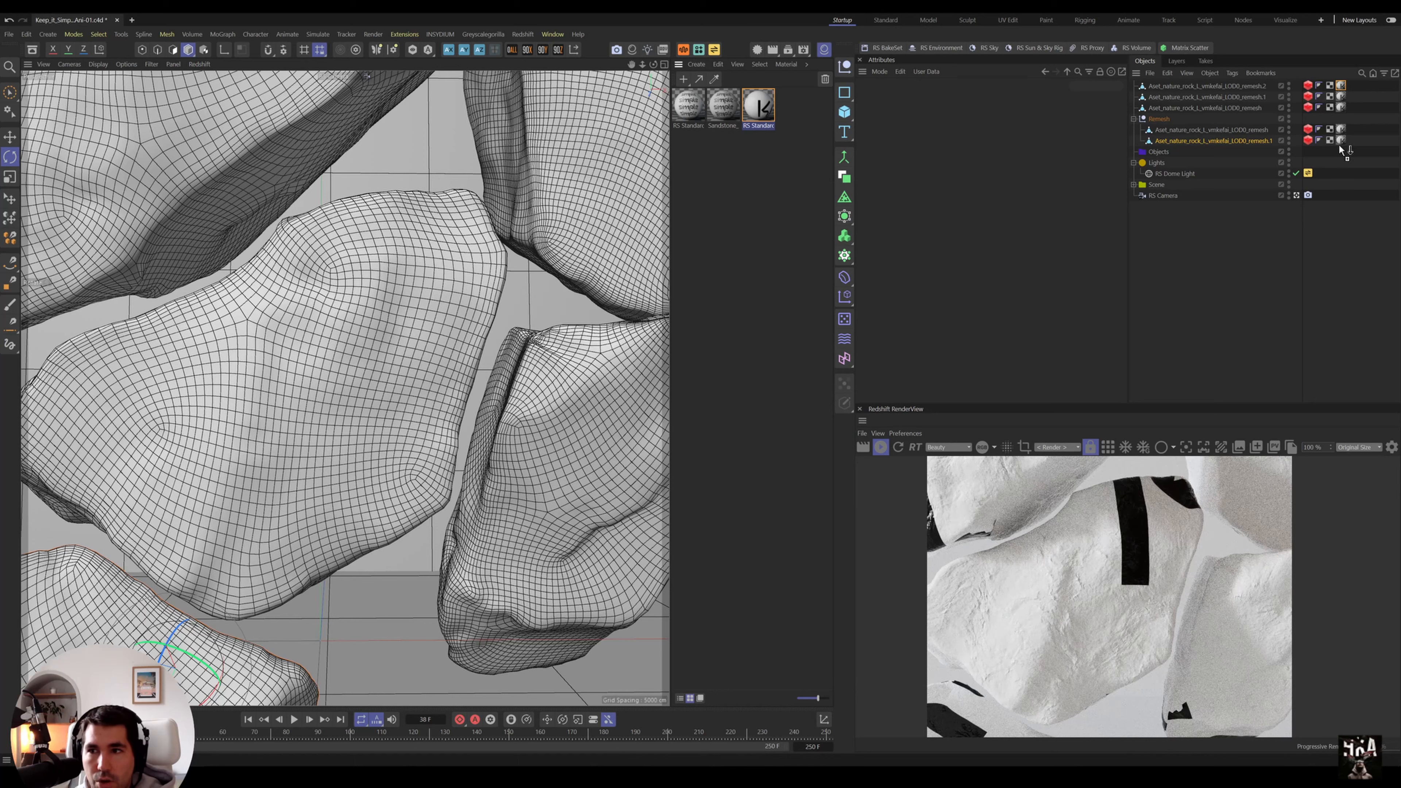
- Move the two rock meshes out of the Remesh generator and delete the emptied Remesh object
{"action": "left_click", "coordinate": [1216, 130], "text": "ctrl"}
{"action": "left_click_drag", "start_coordinate": [1218, 136], "coordinate": [1197, 114]}
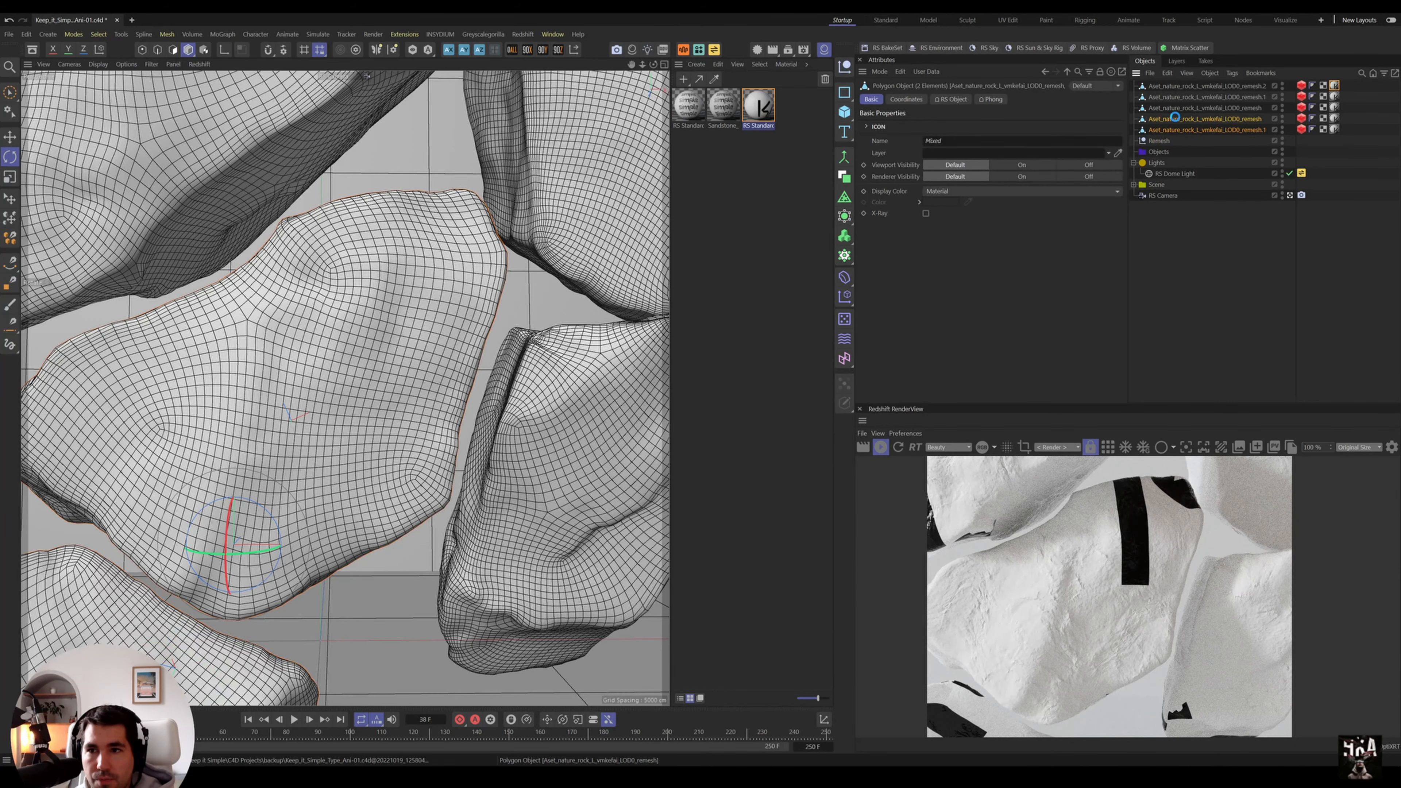
{"action": "left_click", "coordinate": [1158, 141]}
{"action": "key", "text": "Delete"}
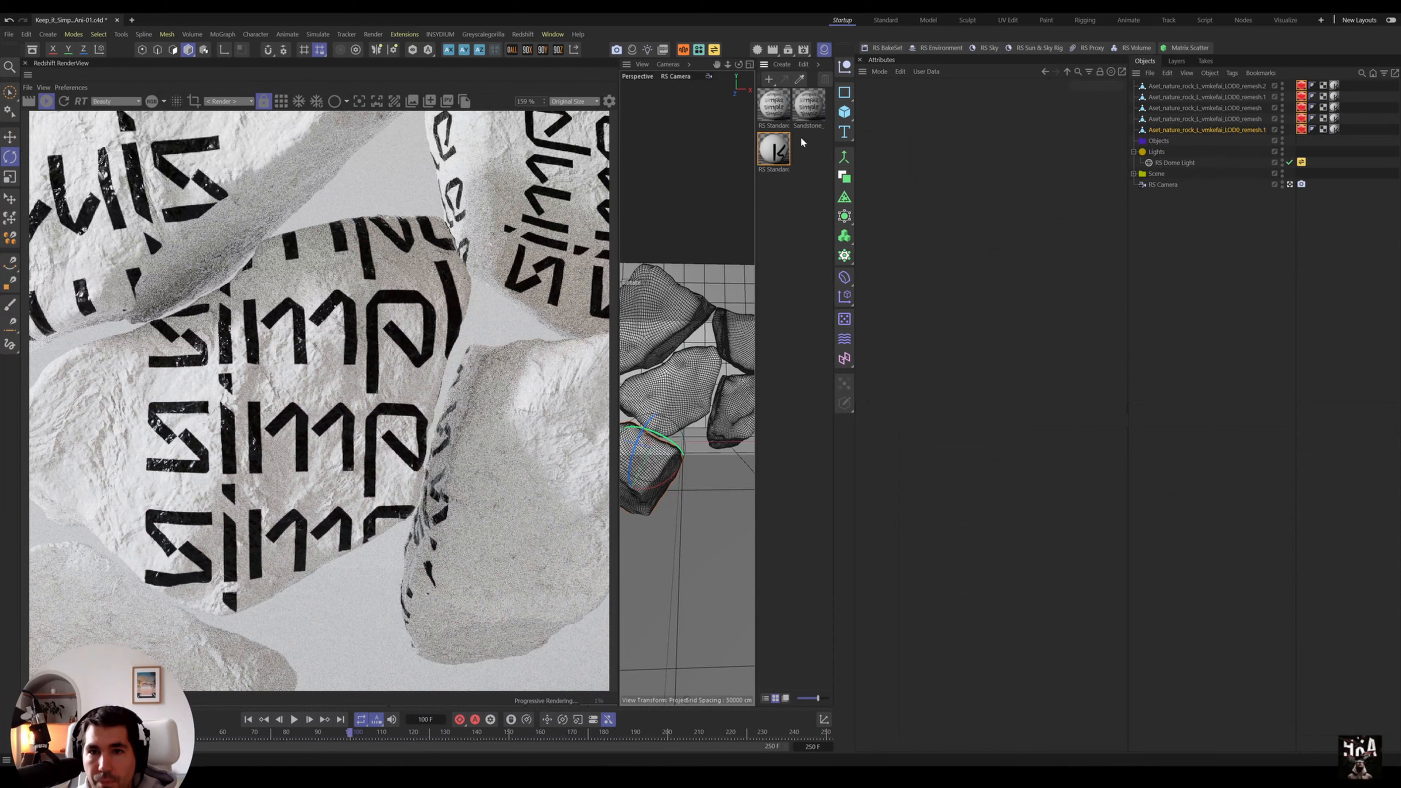
- Delete all unused materials from the scene
{"action": "right_click", "coordinate": [779, 152]}
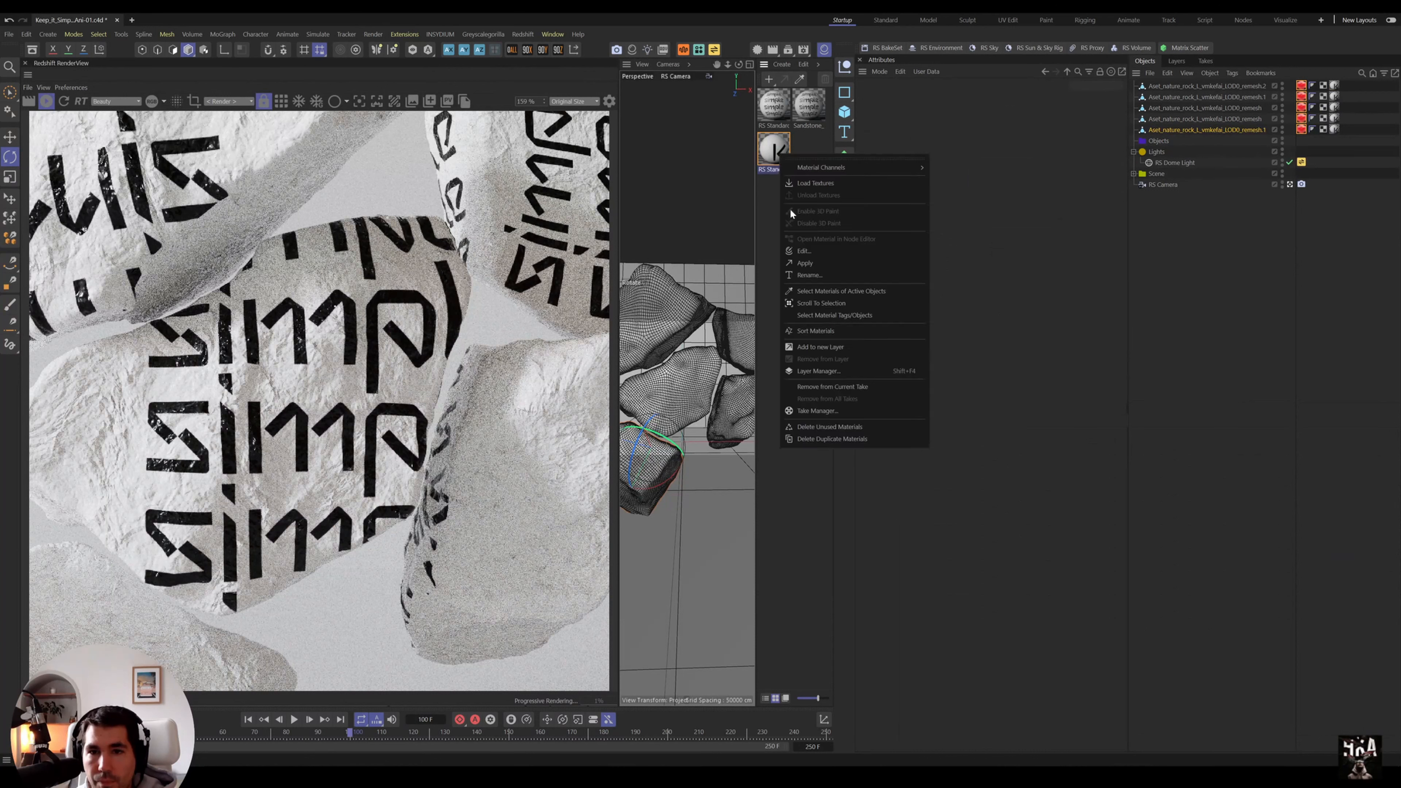
{"action": "left_click", "coordinate": [825, 427]}
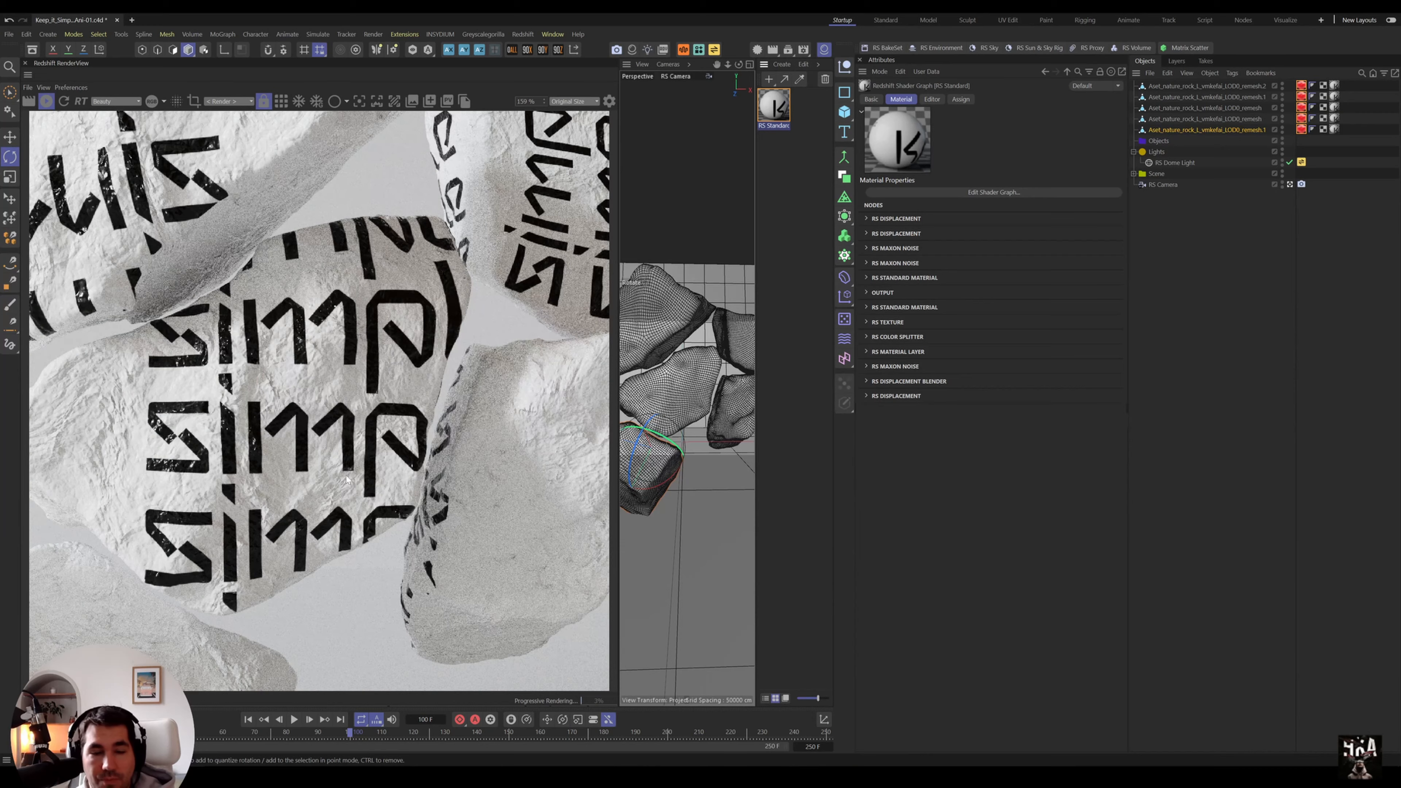
- Duplicate the rock material and assign the copy to the central rock
{"action": "right_click_drag", "start_coordinate": [345, 452], "coordinate": [323, 465], "text": "alt"}
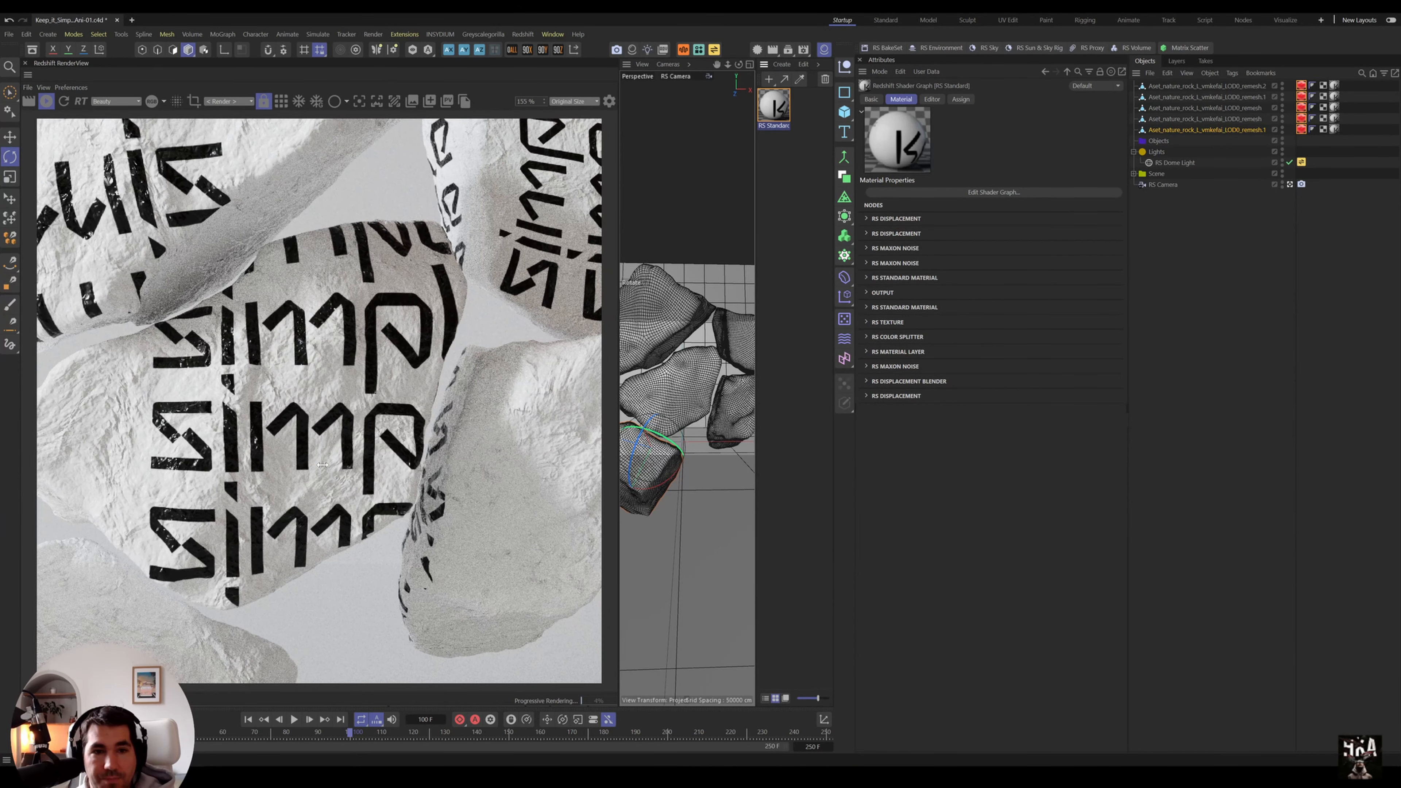
{"action": "right_click_drag", "start_coordinate": [648, 423], "coordinate": [710, 443], "text": "alt"}
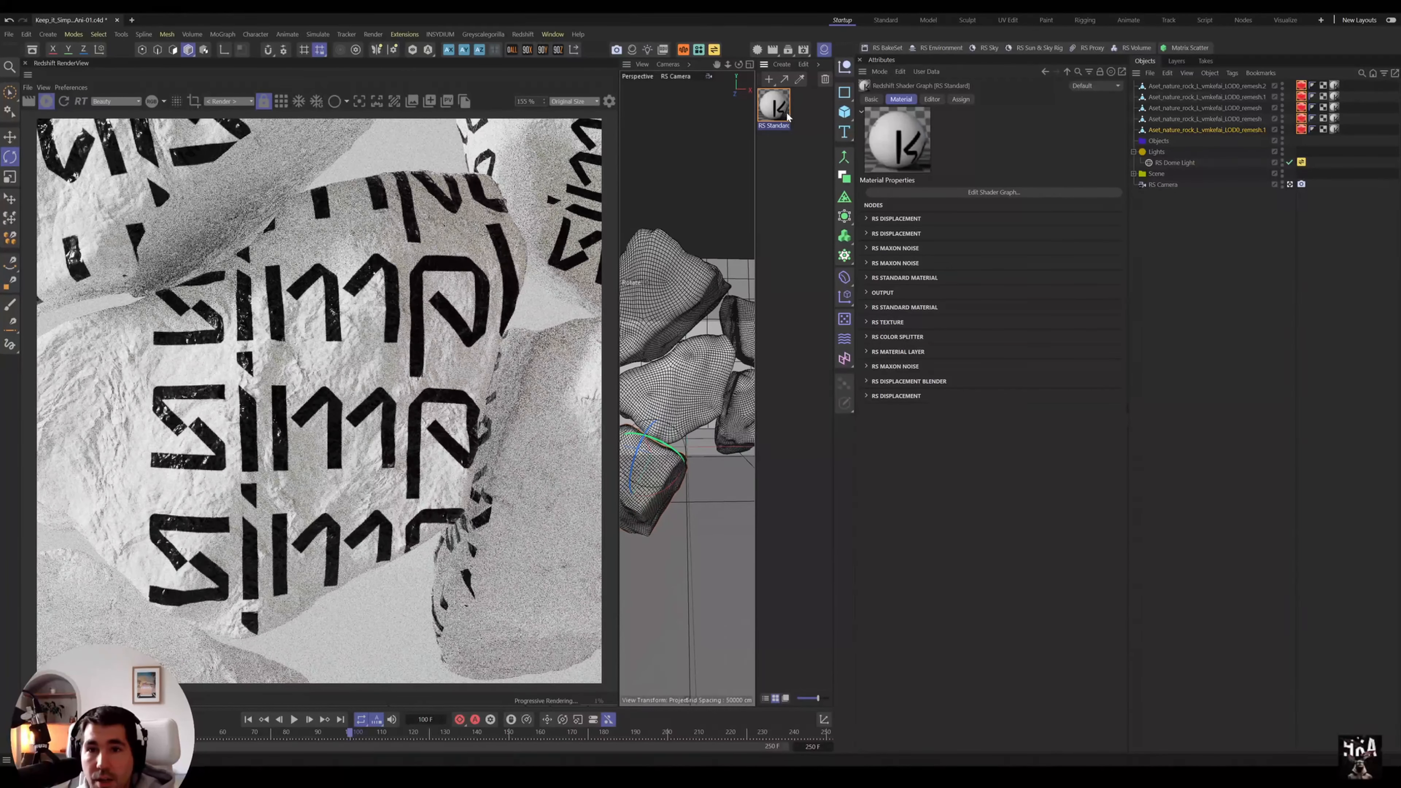
{"action": "left_click_drag", "start_coordinate": [806, 121], "coordinate": [809, 117], "text": "ctrl"}
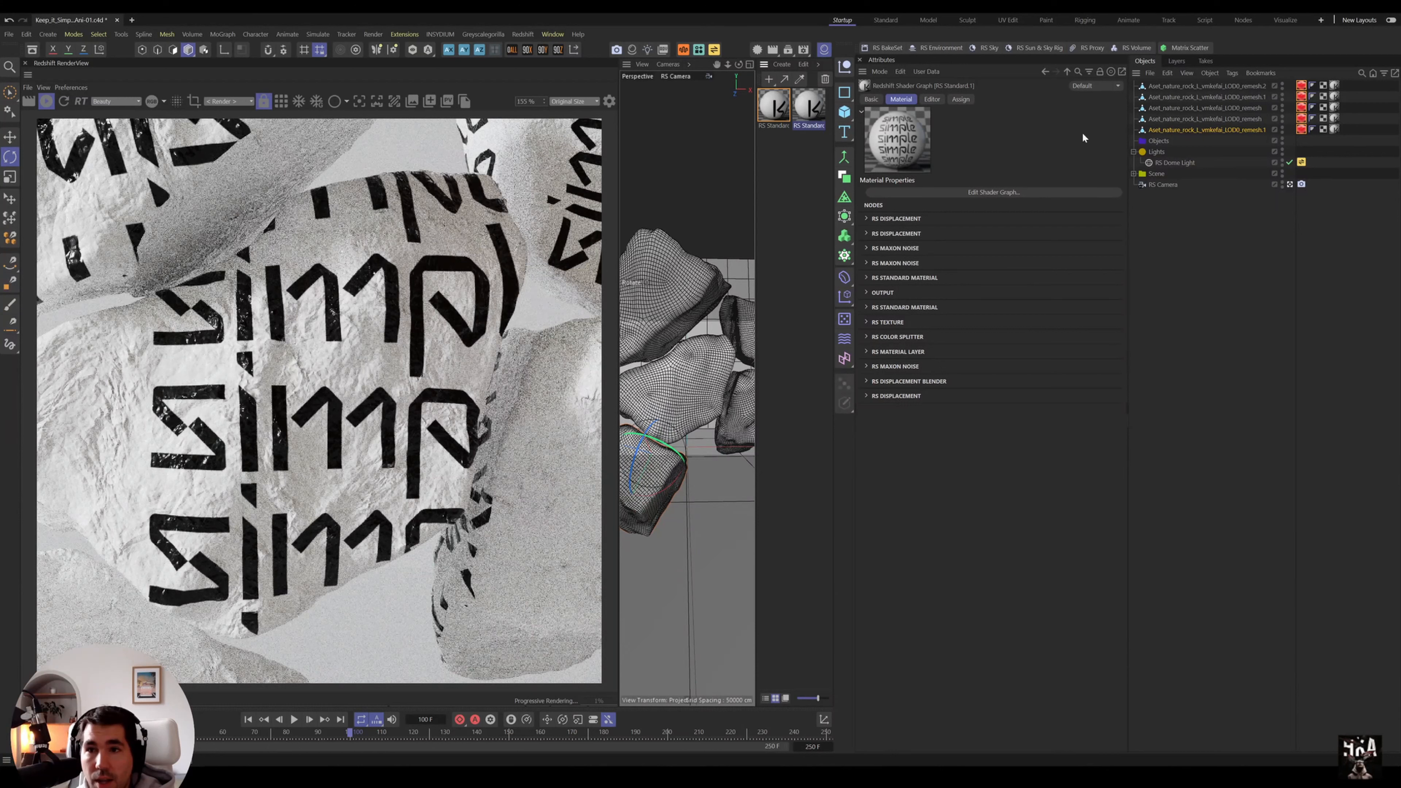
{"action": "left_click", "coordinate": [682, 389]}
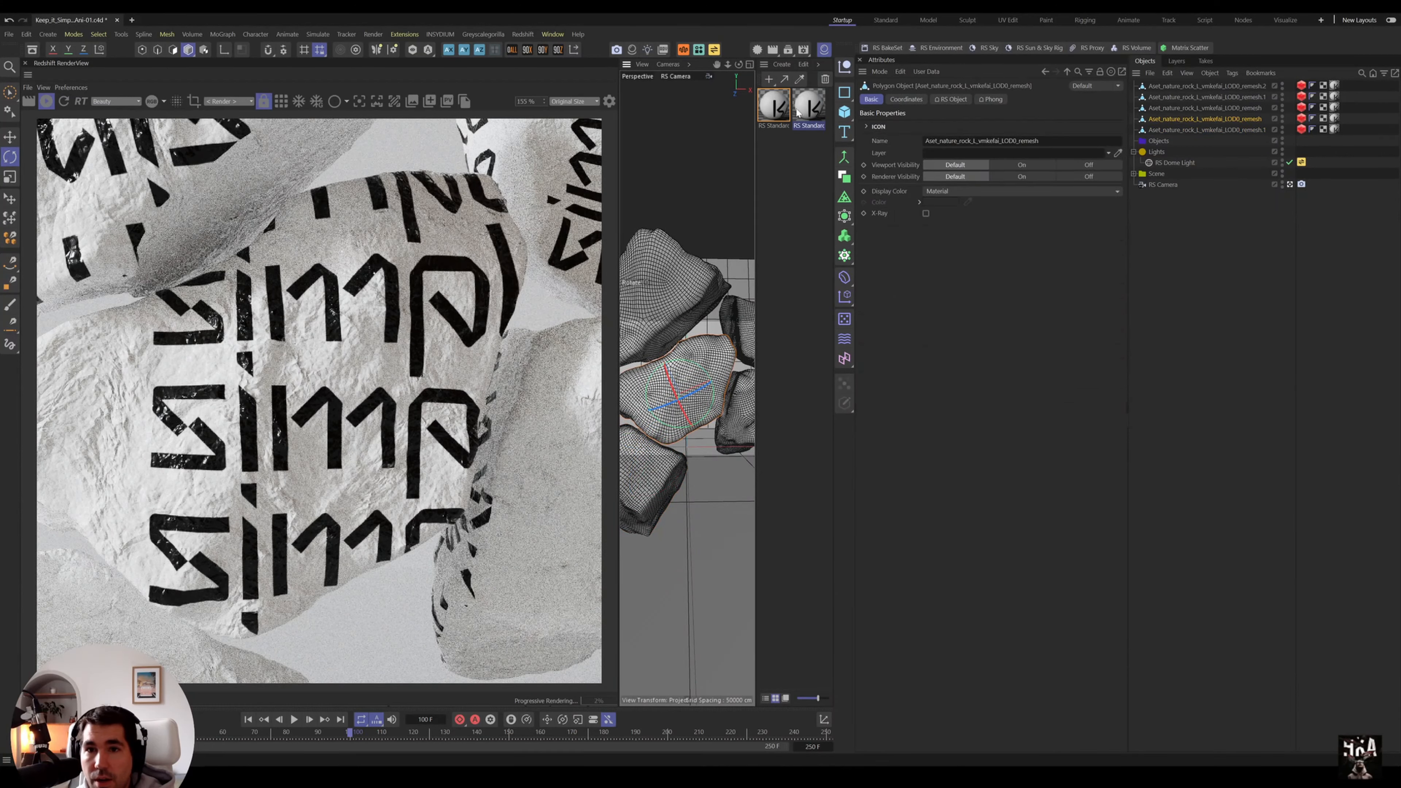
{"action": "left_click", "coordinate": [813, 112]}
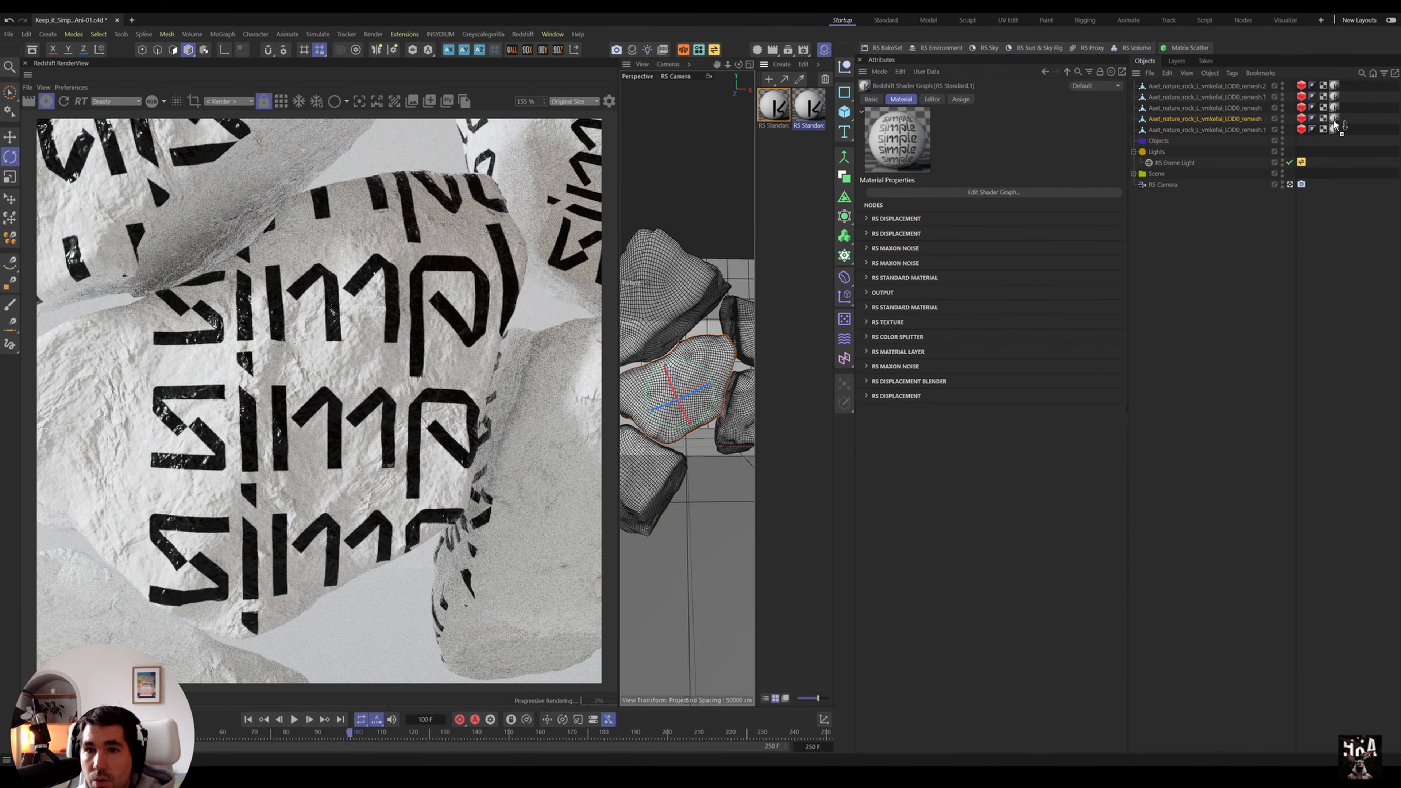
{"action": "left_click_drag", "start_coordinate": [1341, 126], "coordinate": [1336, 120]}
- In the duplicated material's shader graph, change the base-layer RS Standard Material's color to purple
{"action": "left_click", "coordinate": [808, 107]}
{"action": "left_click", "coordinate": [982, 192]}
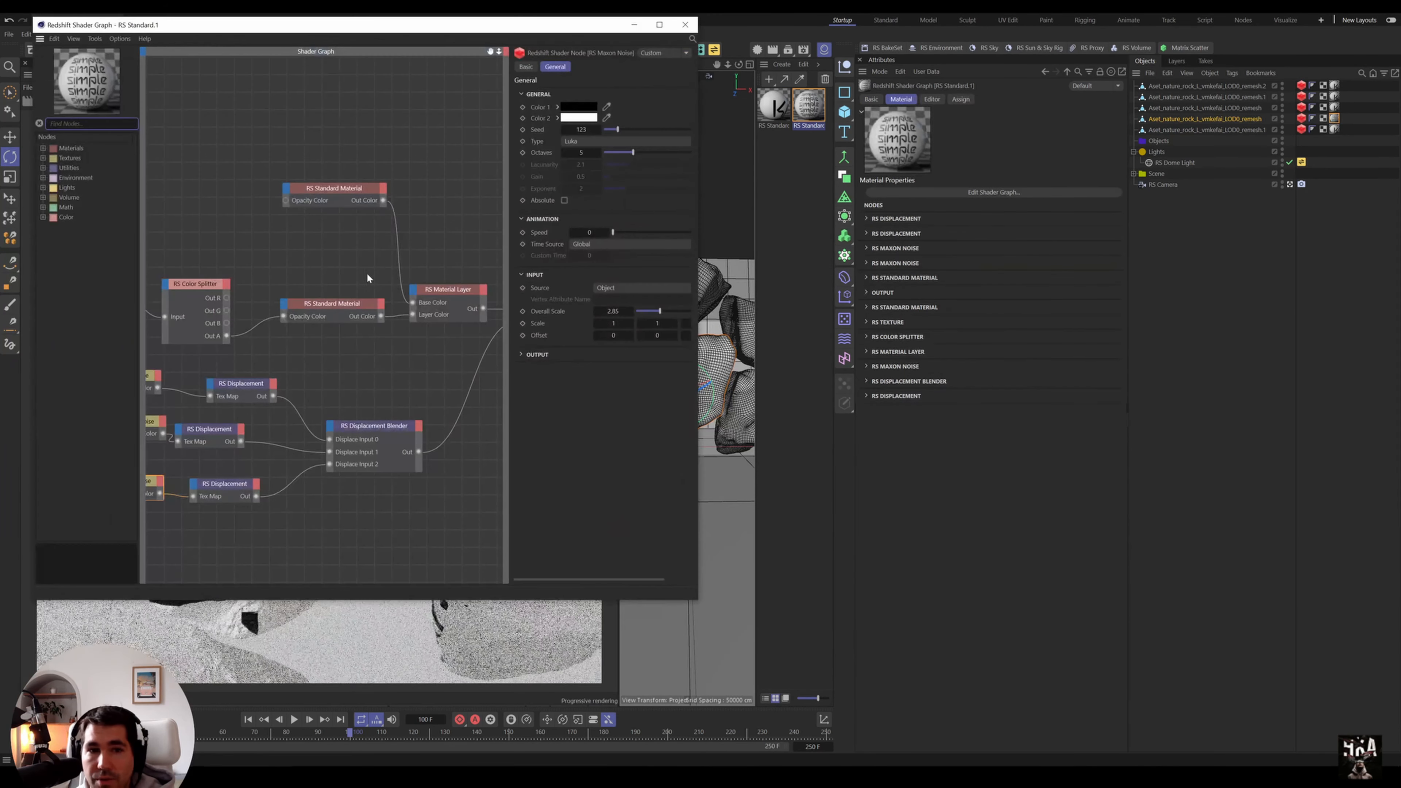
{"action": "left_click", "coordinate": [341, 308]}
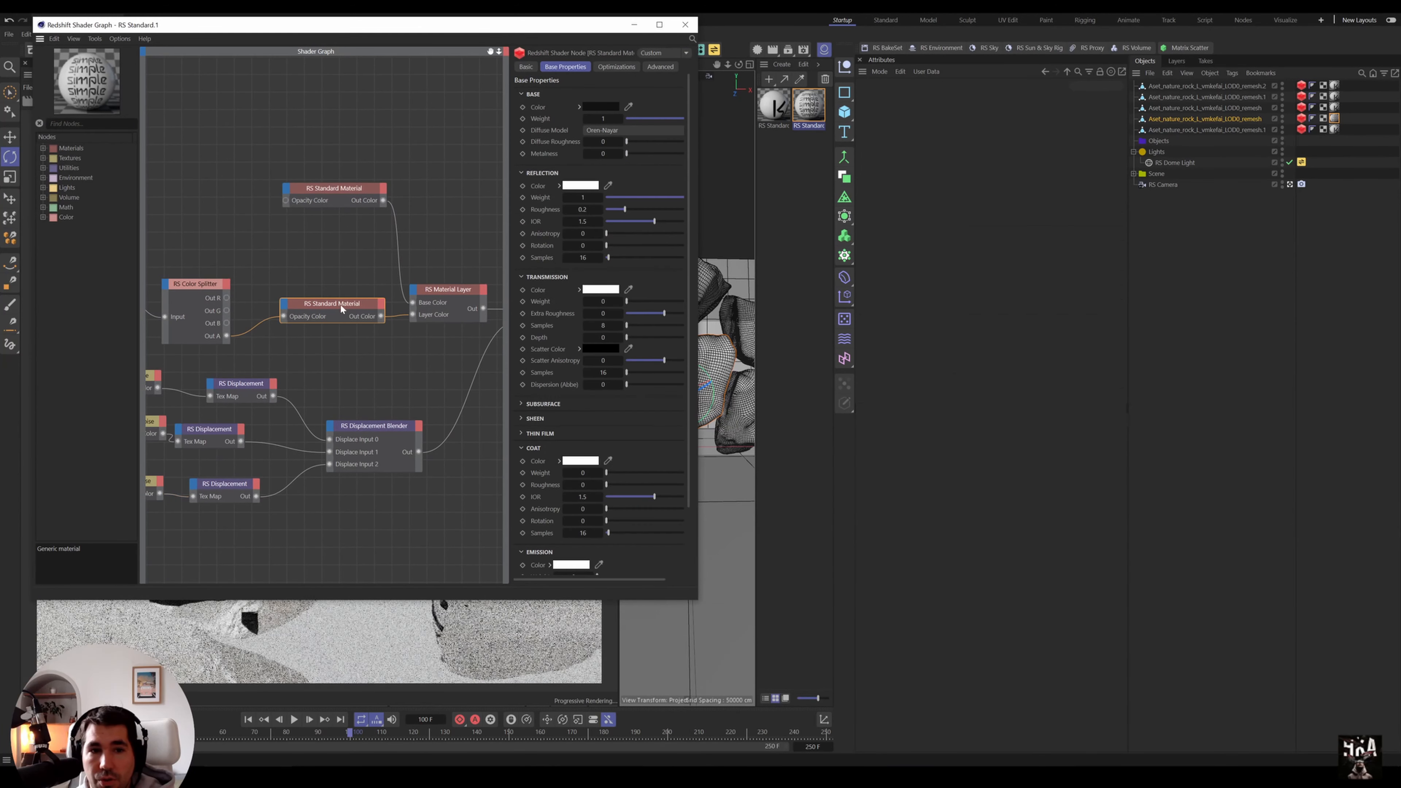
{"action": "left_click", "coordinate": [349, 191]}
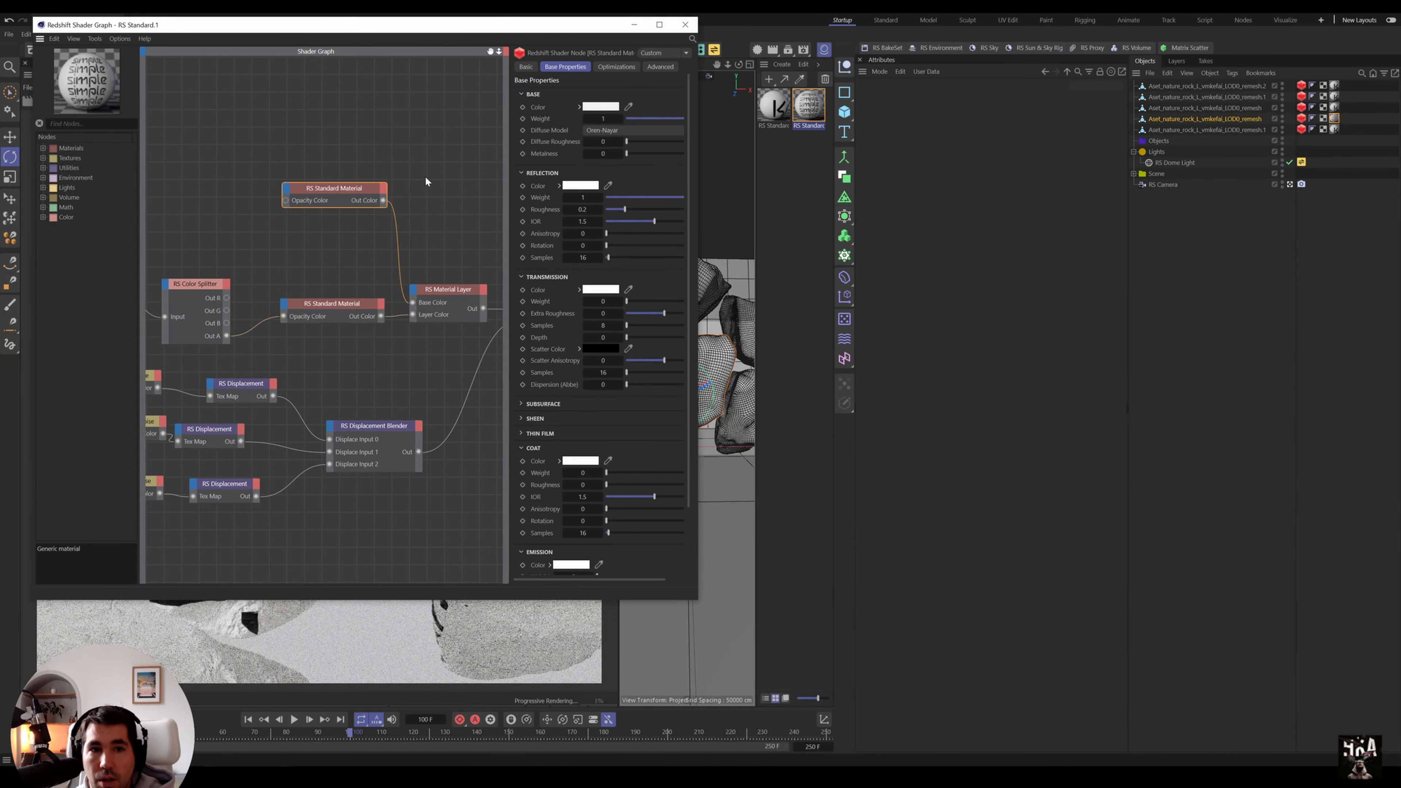
{"action": "left_click", "coordinate": [602, 108]}
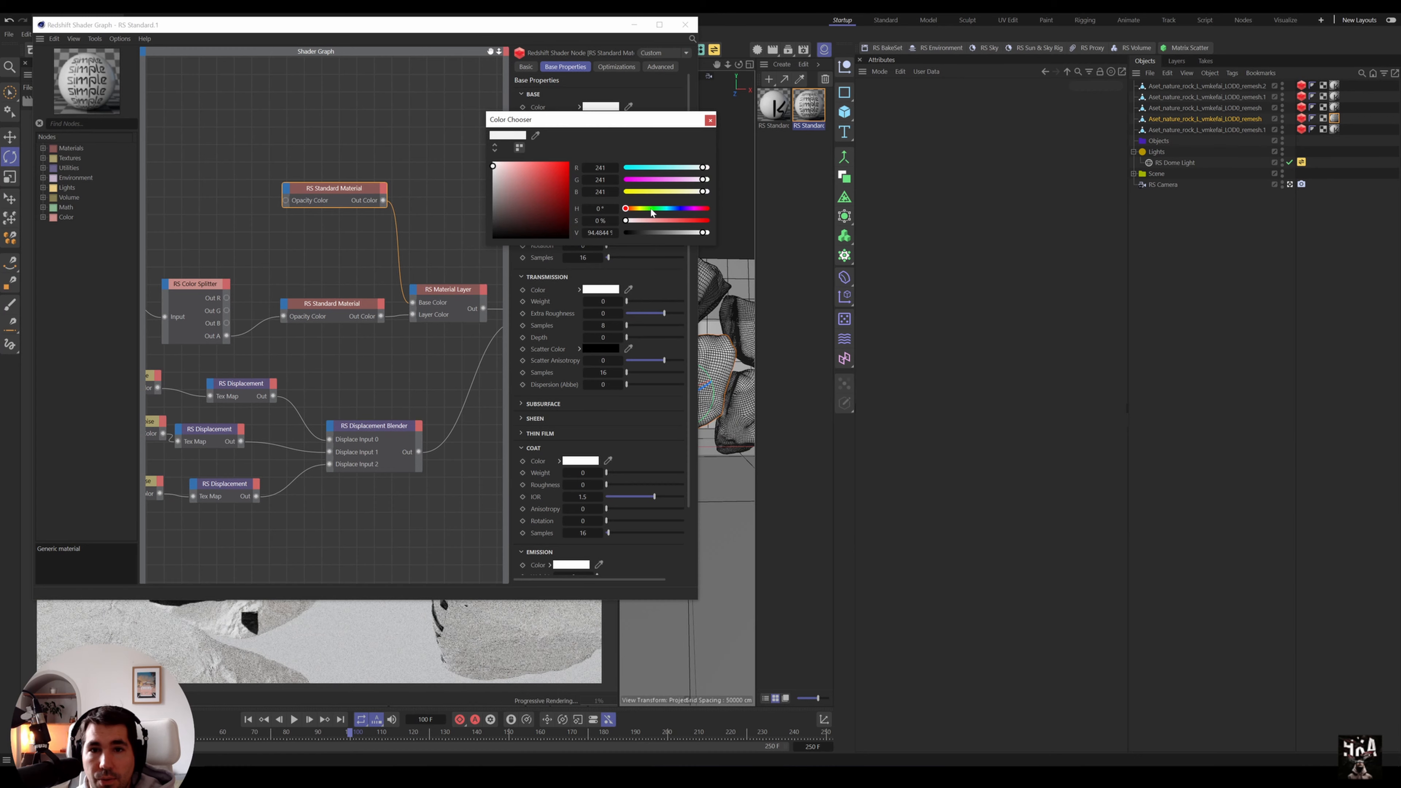
{"action": "left_click", "coordinate": [663, 210]}
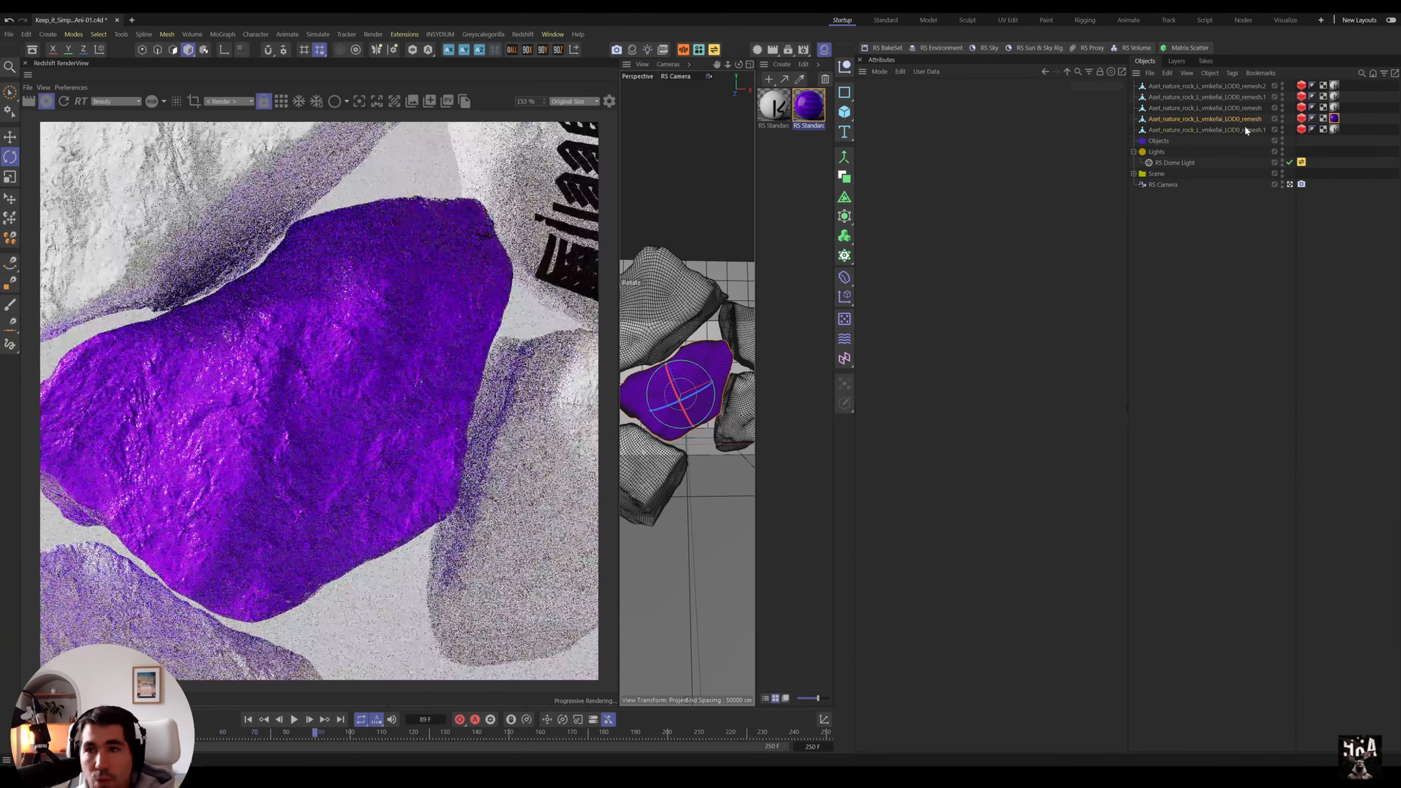
- Add a Vibrate tag to all five rock objects
{"action": "right_click", "coordinate": [1245, 90]}
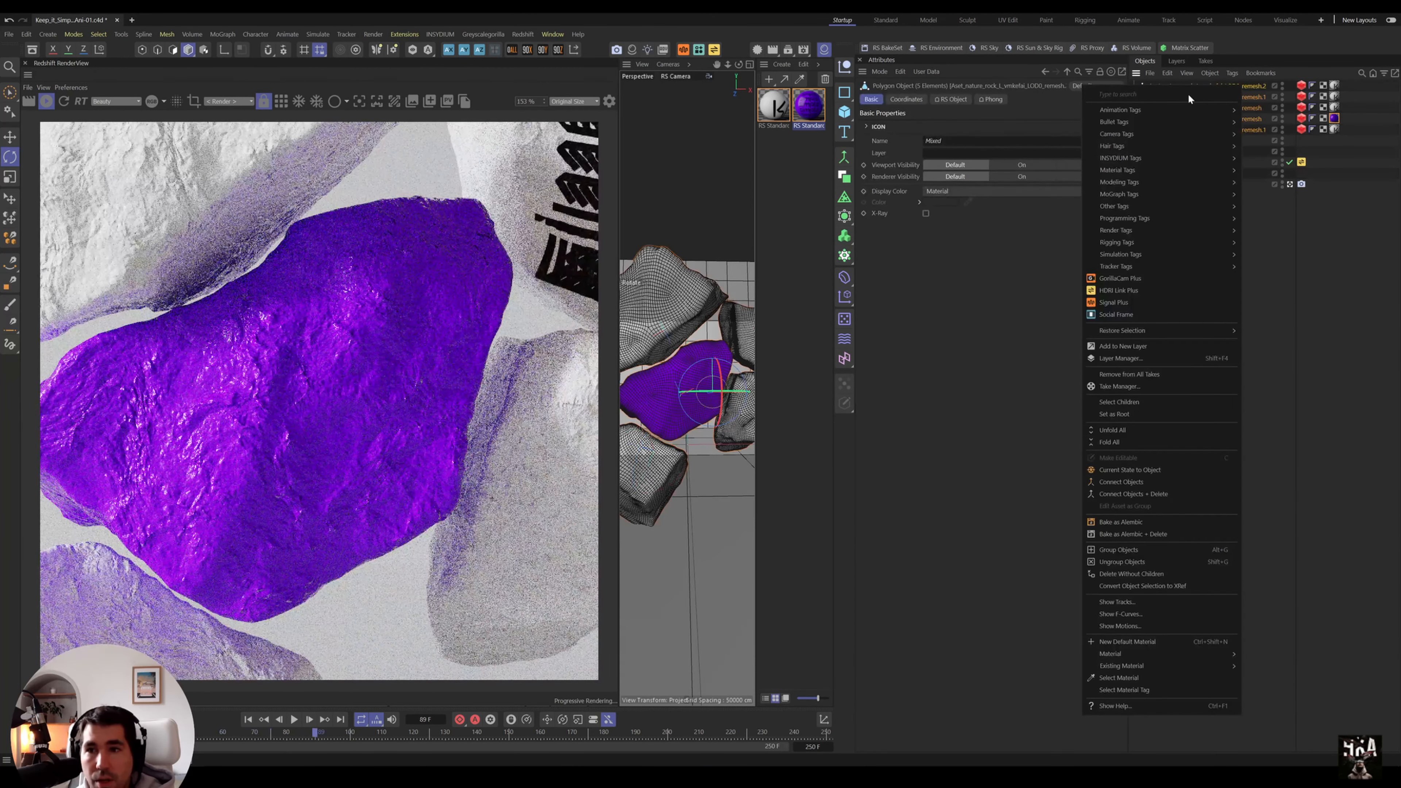
{"action": "mouse_move", "coordinate": [1213, 109]}
{"action": "left_click", "coordinate": [1256, 178]}
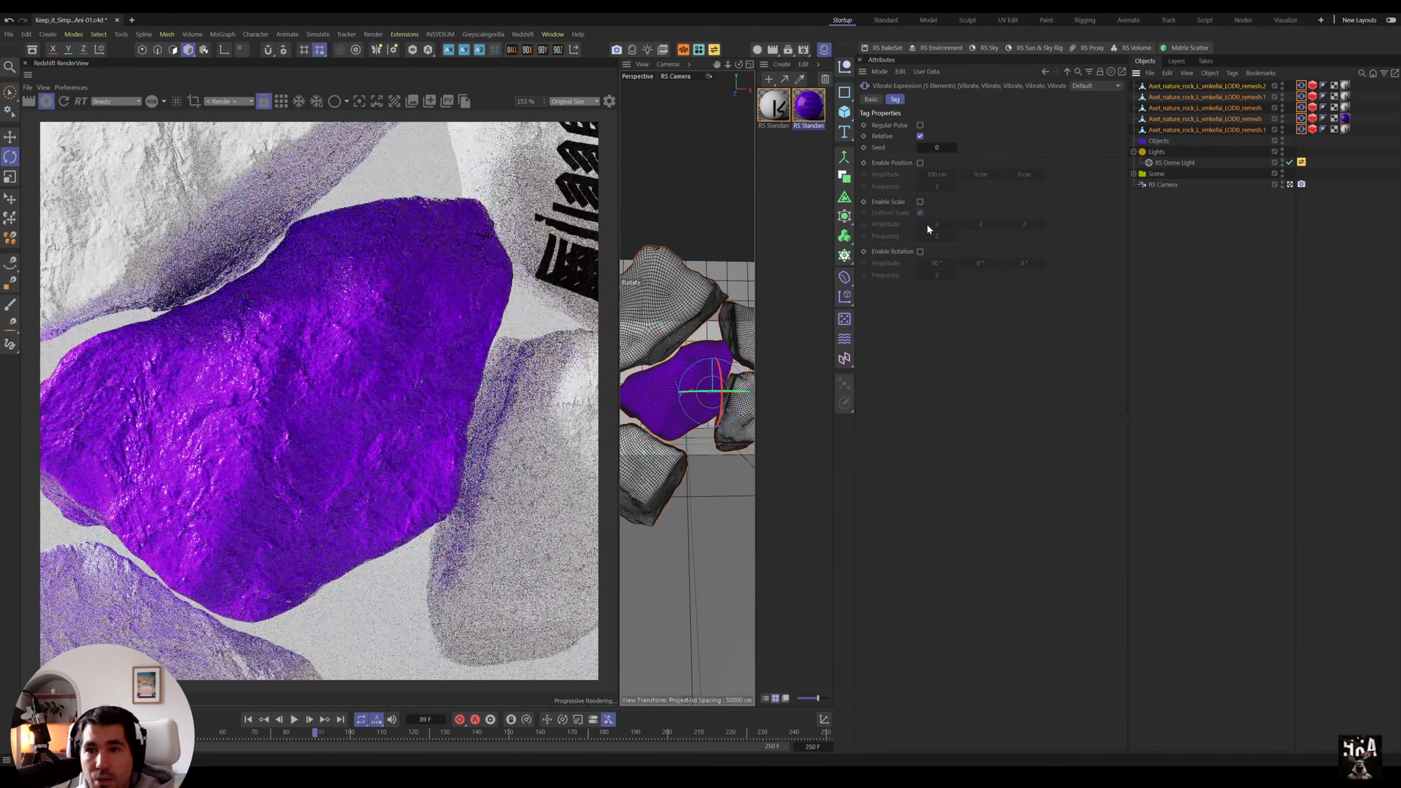
- Enable rotation on the Vibrate tags with an amplitude of 10° on all three axes and a frequency of 0.2
{"action": "left_click", "coordinate": [920, 251]}
{"action": "double_click", "coordinate": [937, 263]}
{"action": "type", "text": "10"}
{"action": "key", "text": "Tab"}
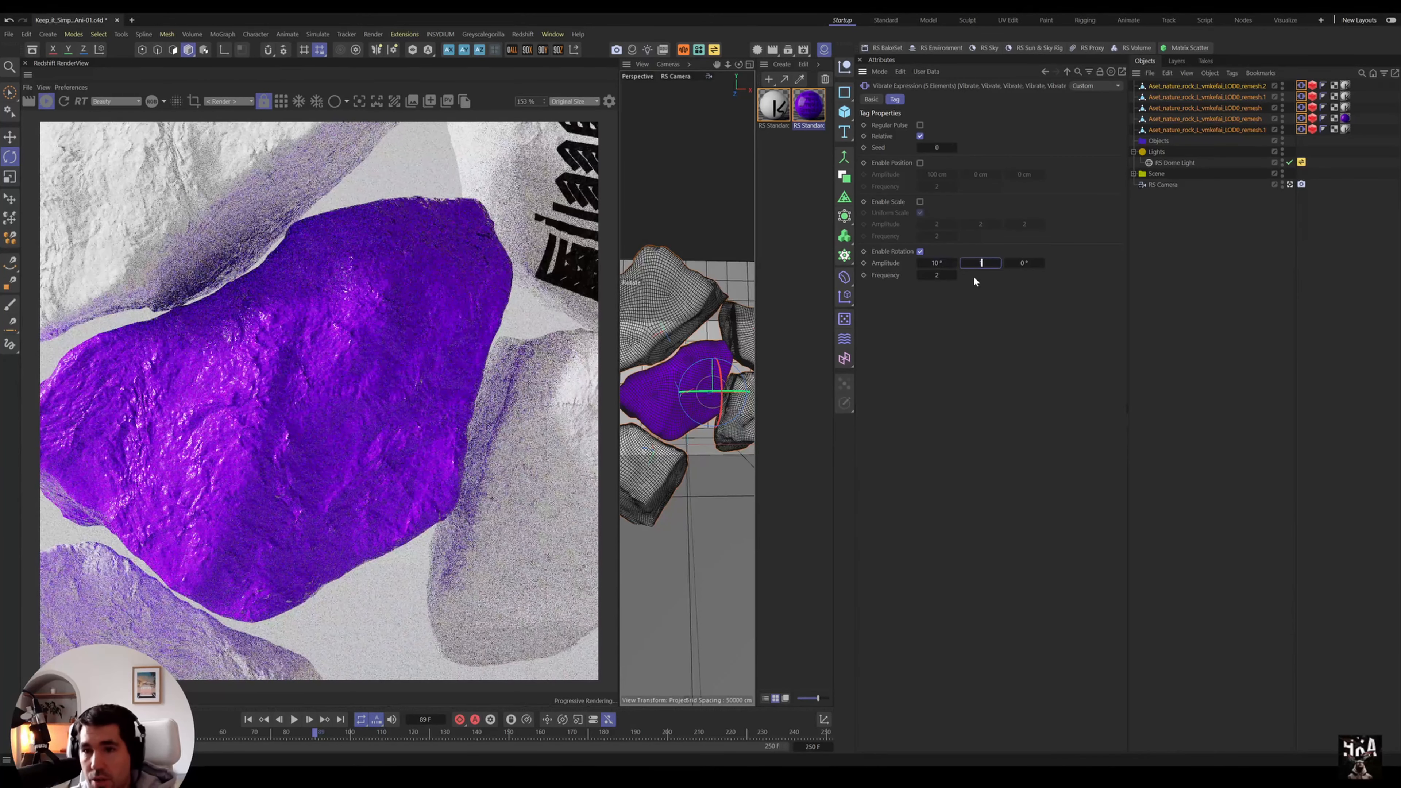
{"action": "type", "text": "10"}
{"action": "key", "text": "Tab"}
{"action": "type", "text": "10"}
{"action": "key", "text": "Tab"}
{"action": "type", "text": "0.2"}
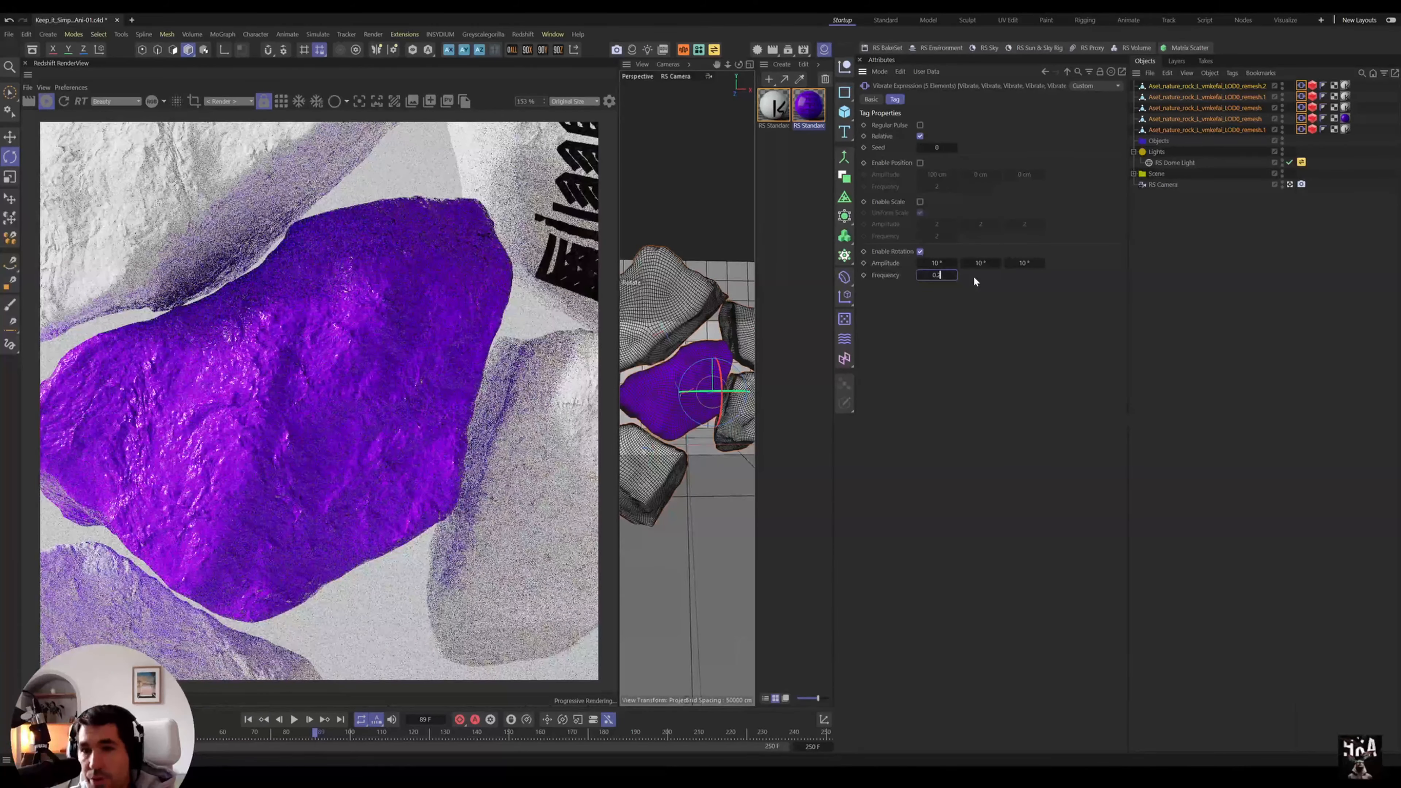
{"action": "key", "text": "Return"}
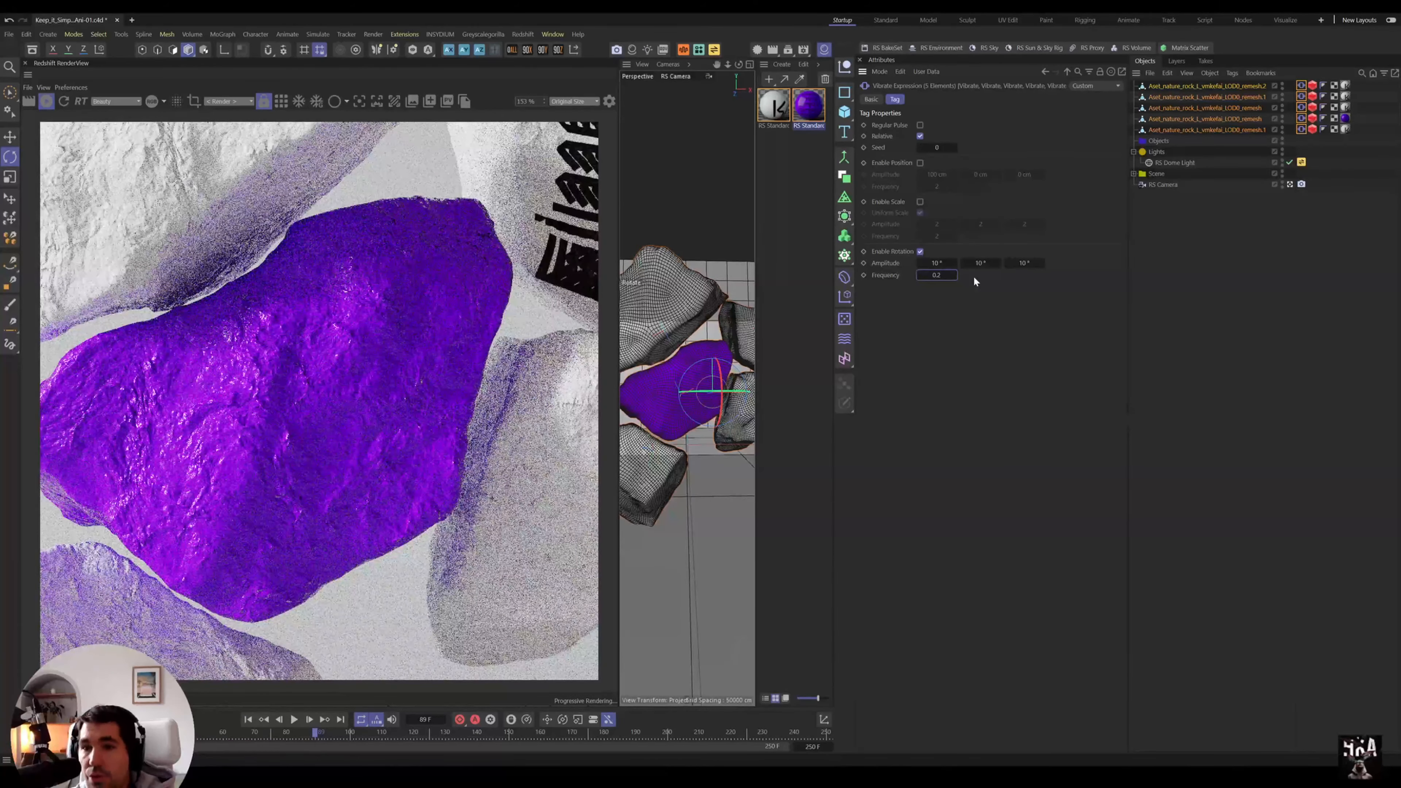
- Play the animation from frame 0 and enable position vibration on the rocks with a frequency of 0.1
{"action": "left_click_drag", "start_coordinate": [243, 737], "coordinate": [32, 737]}
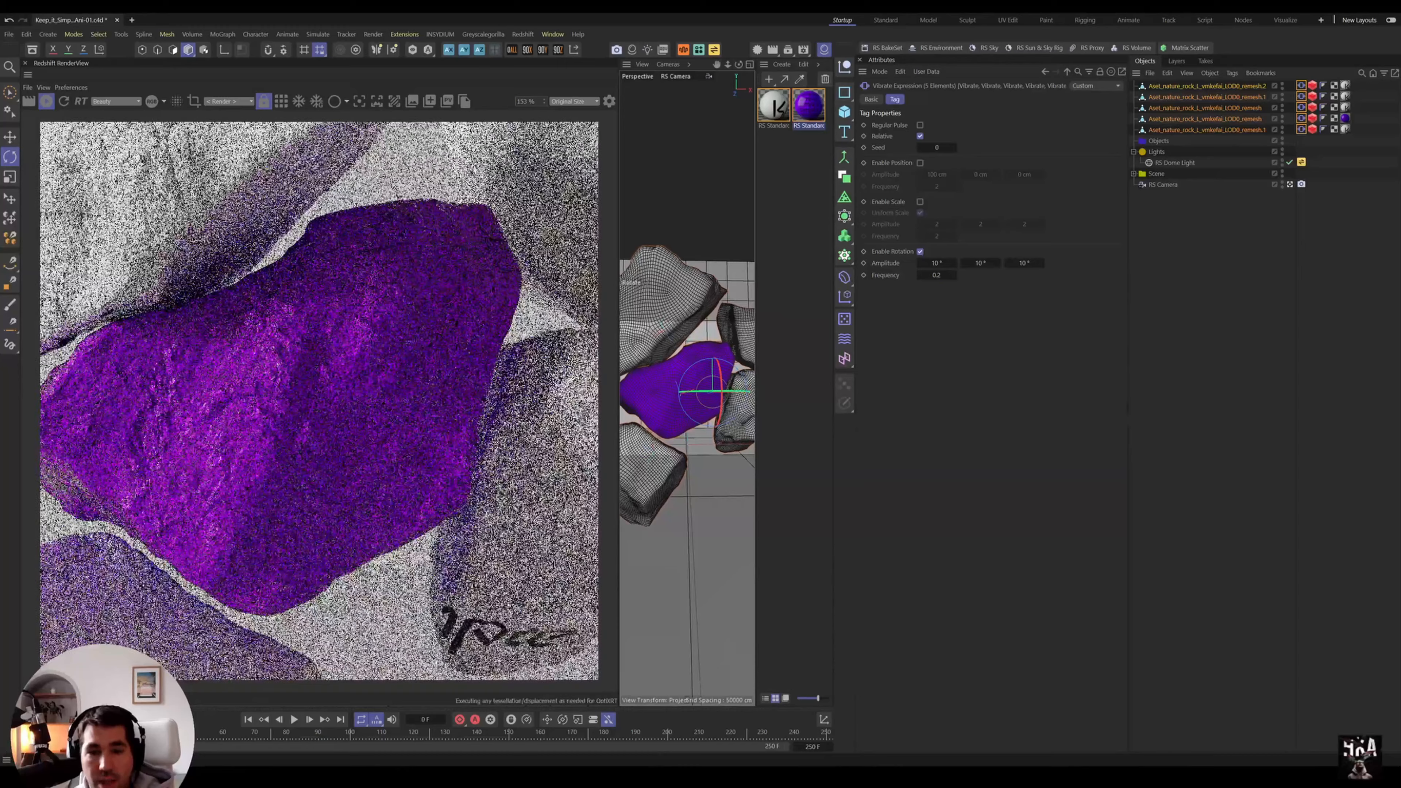
{"action": "key", "text": "F8"}
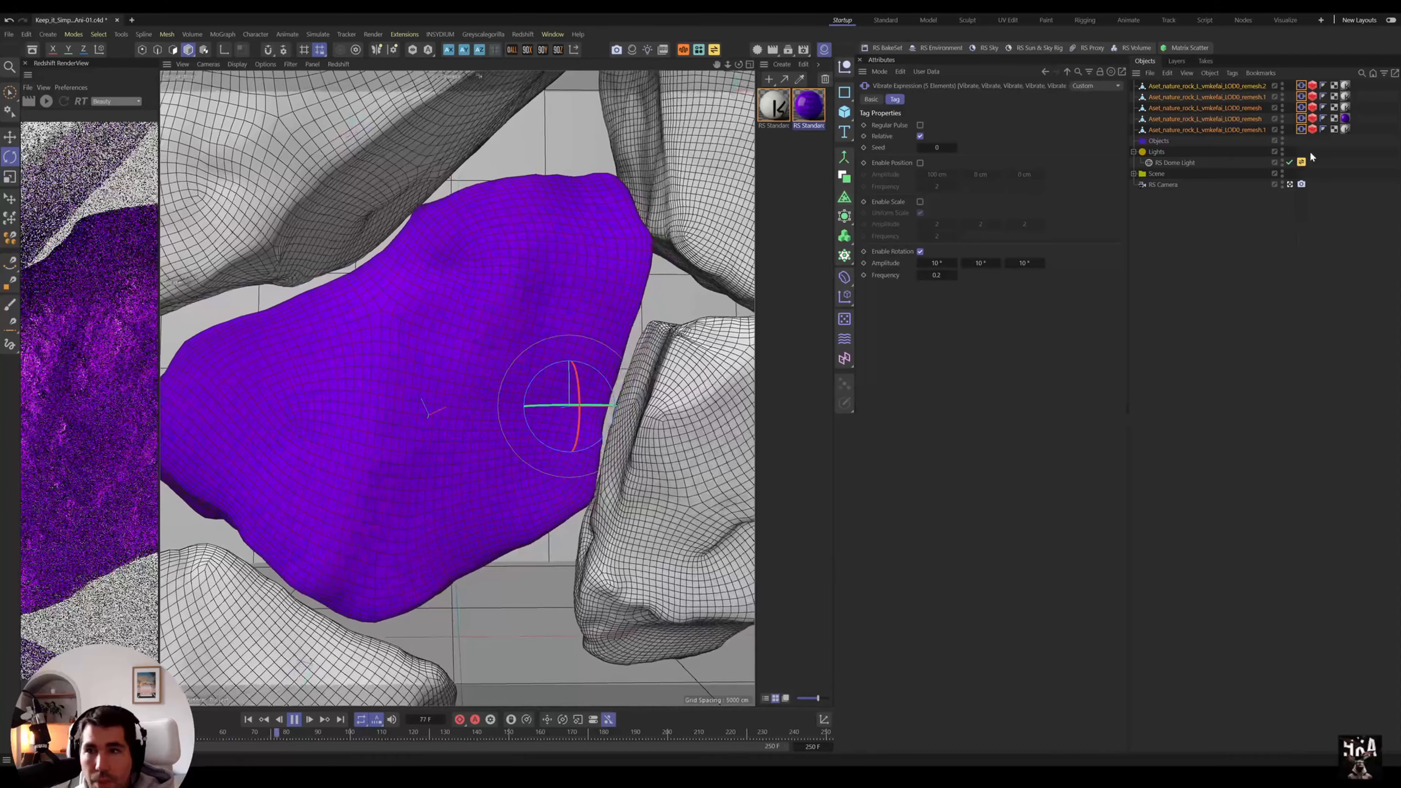
{"action": "left_click", "coordinate": [920, 163]}
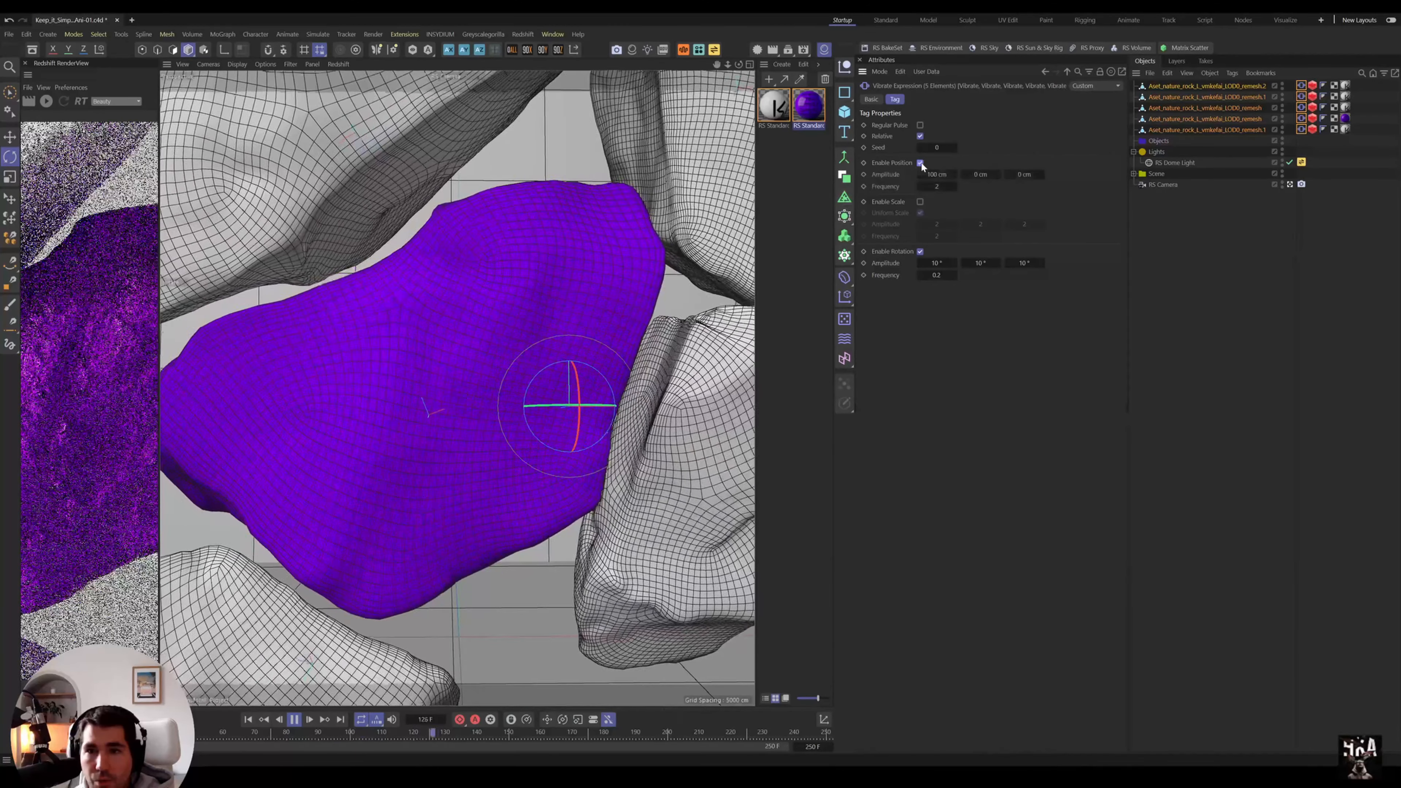
{"action": "left_click", "coordinate": [937, 186]}
{"action": "type", "text": "10.1"}
{"action": "key", "text": "Return"}
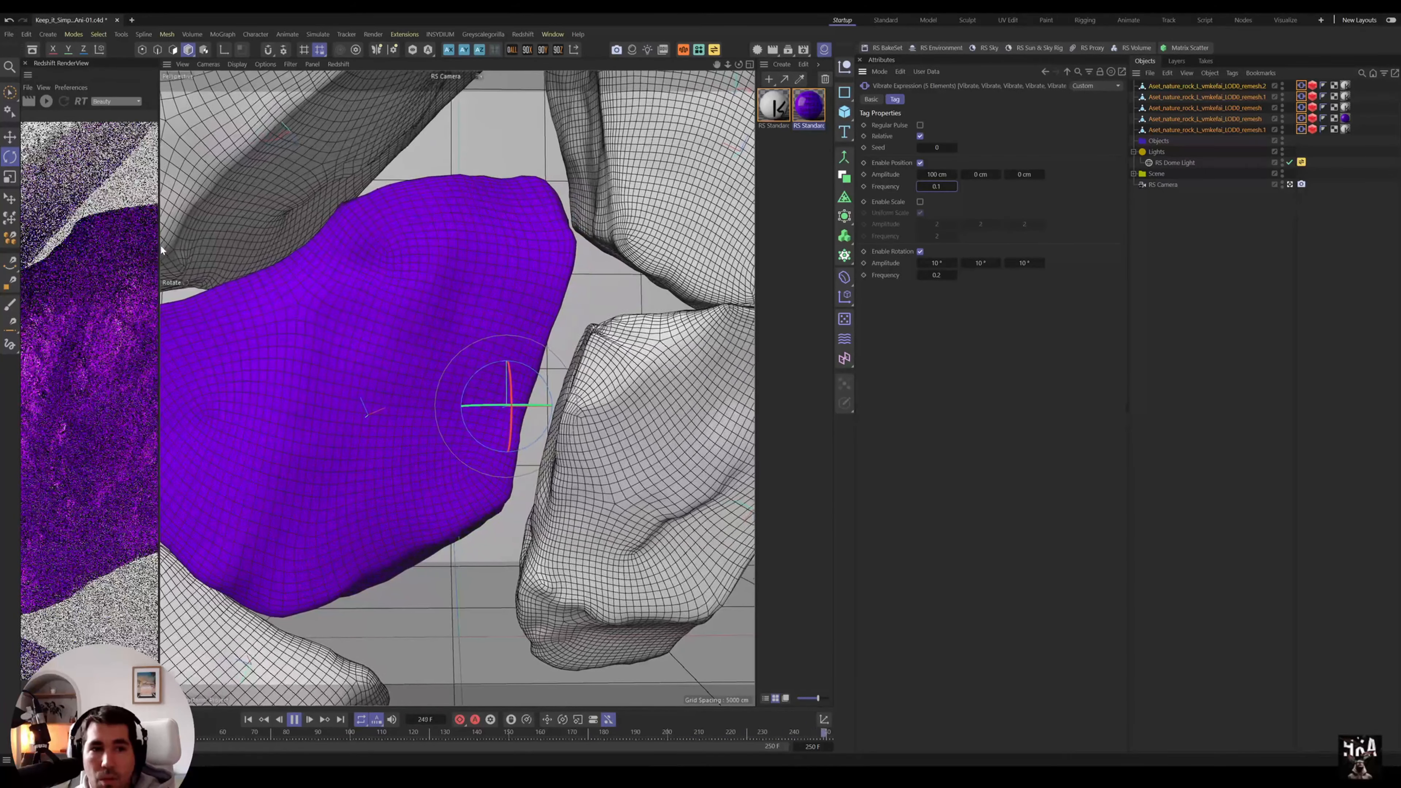
{"action": "left_click_drag", "start_coordinate": [161, 250], "coordinate": [618, 250]}
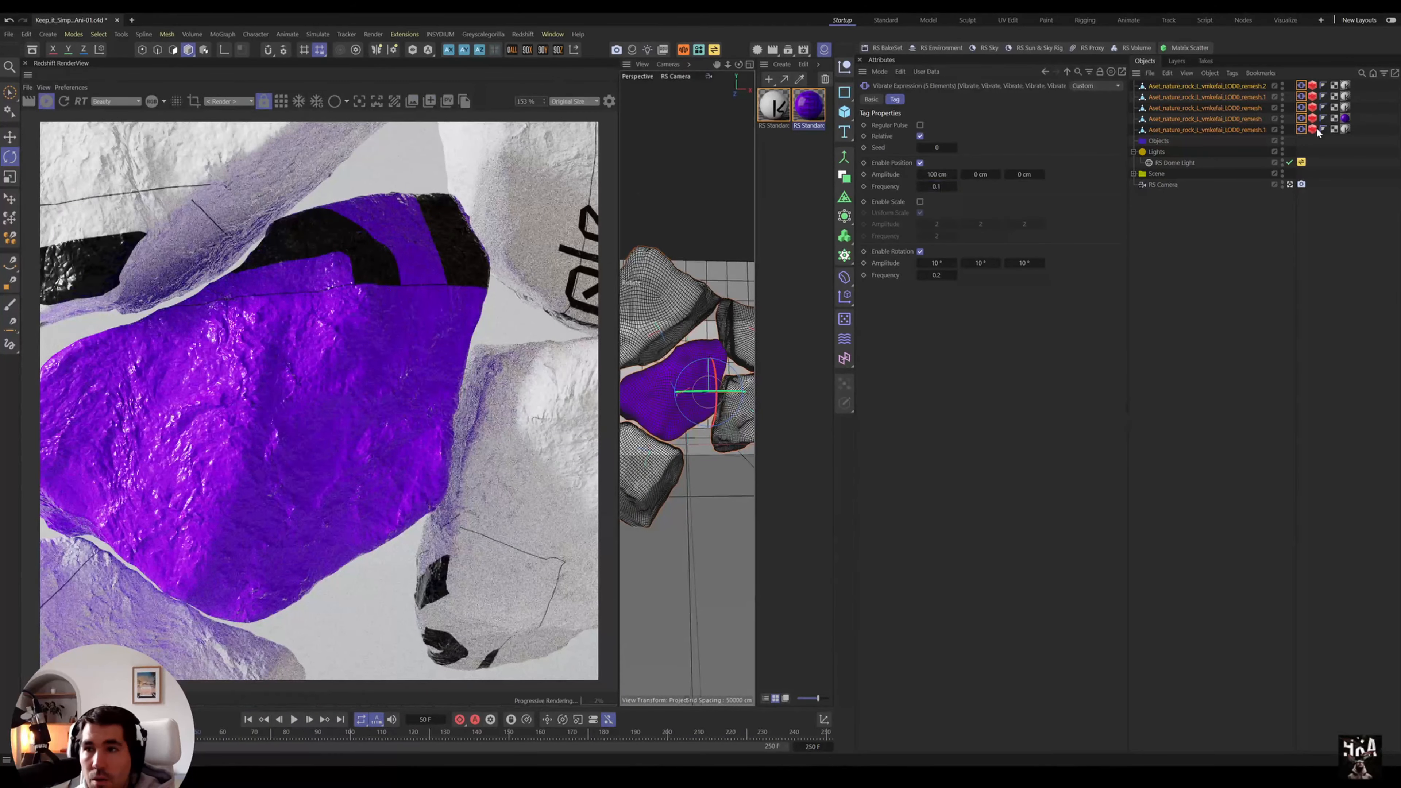
{"action": "left_click", "coordinate": [1346, 129]}
{"action": "left_click", "coordinate": [970, 194]}
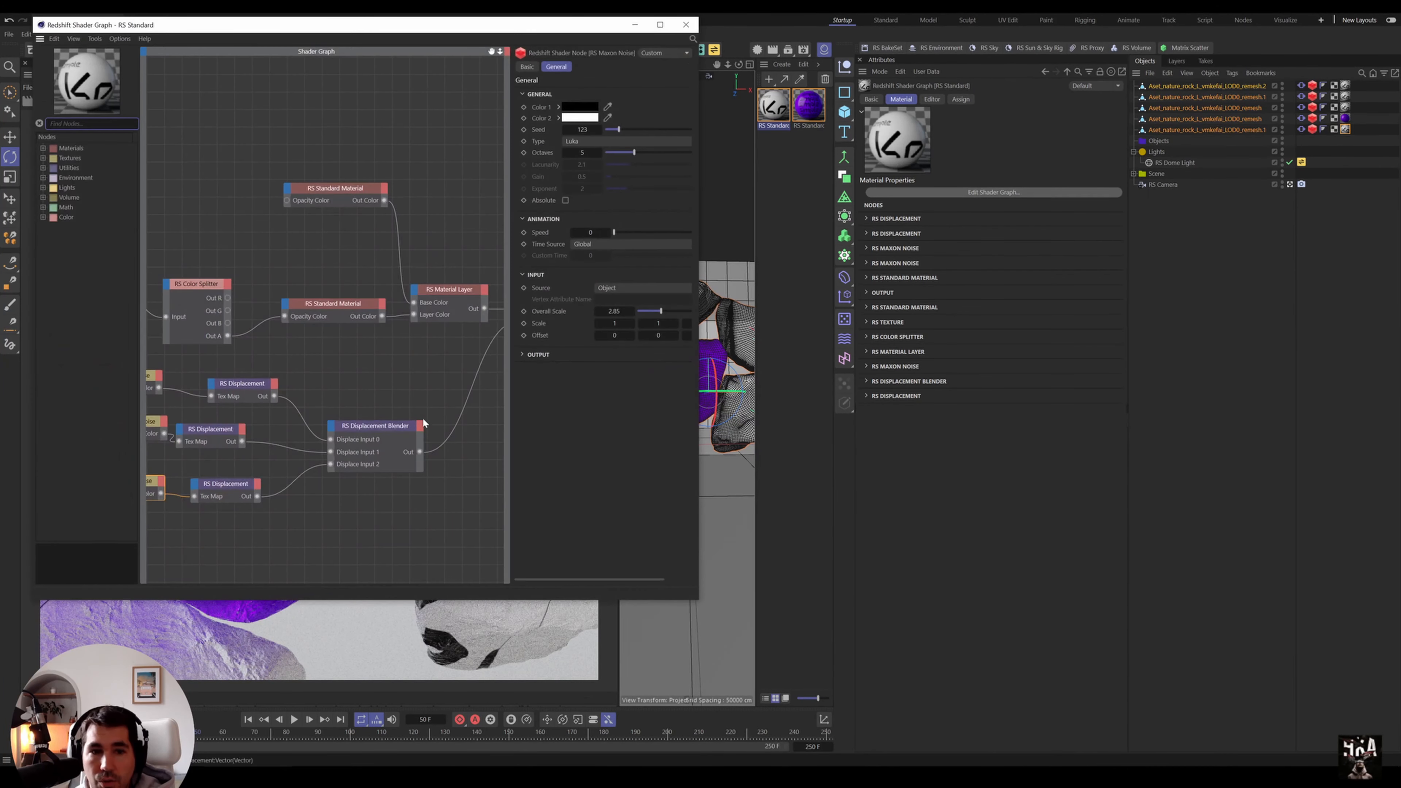
{"action": "left_click", "coordinate": [659, 25]}
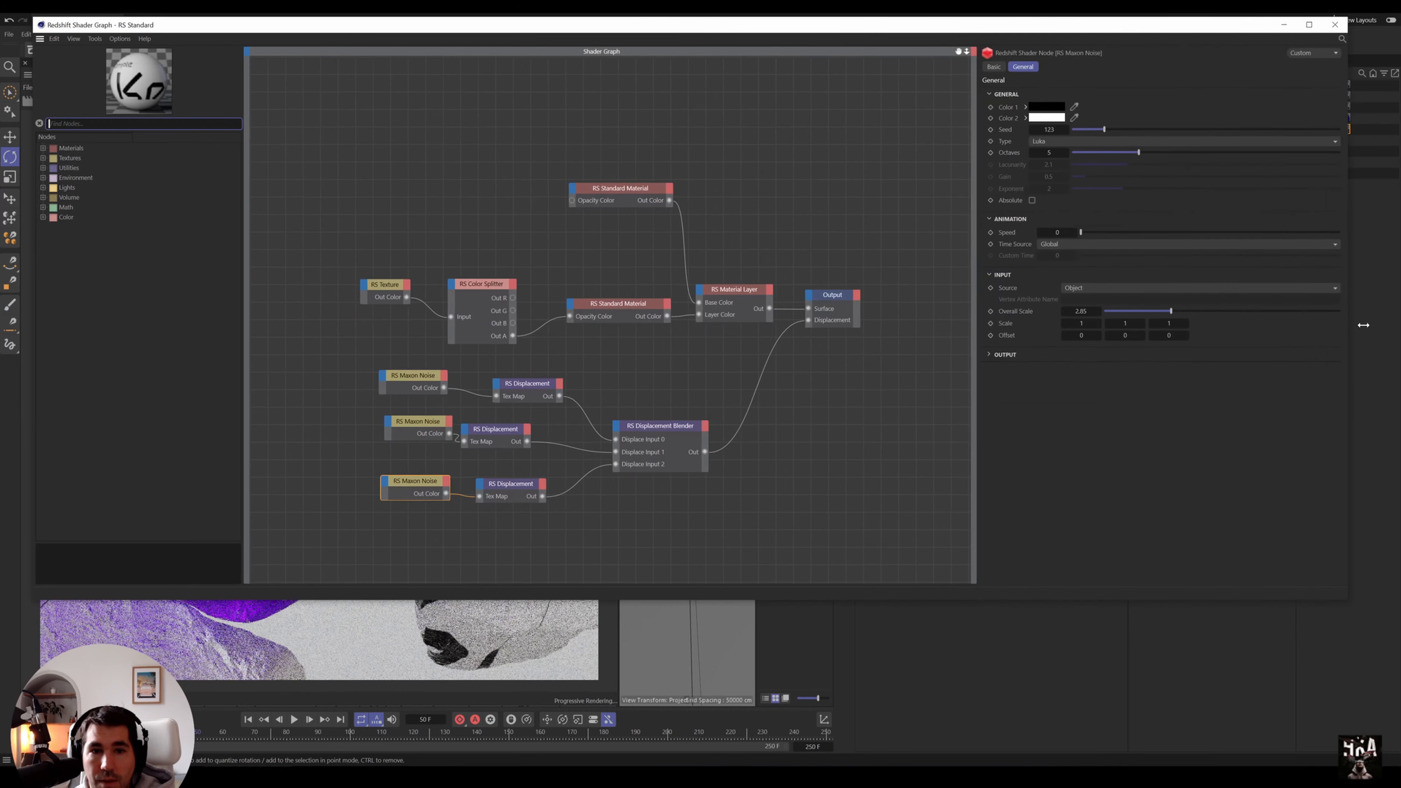
{"action": "left_click_drag", "start_coordinate": [585, 29], "coordinate": [1058, 47]}
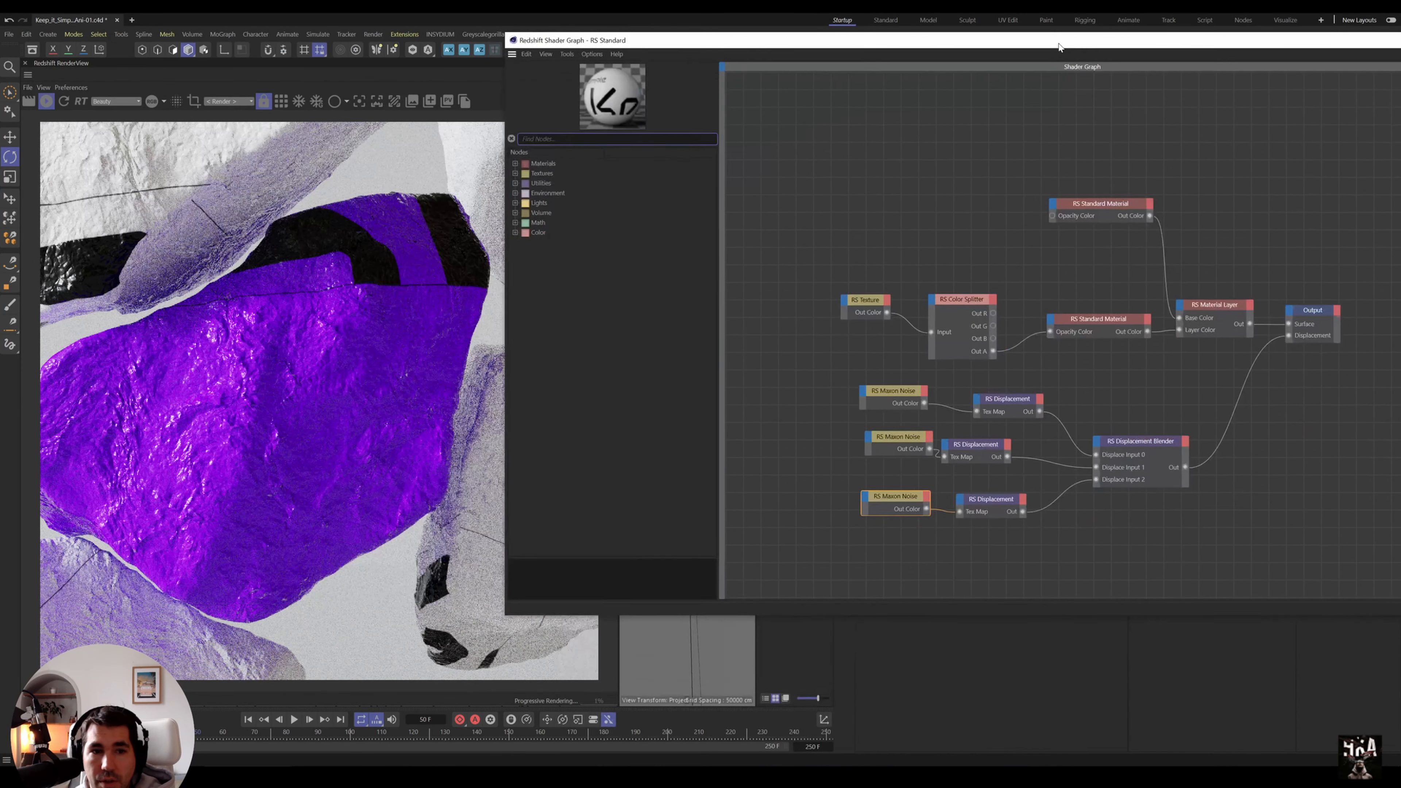
{"action": "left_click", "coordinate": [902, 496]}
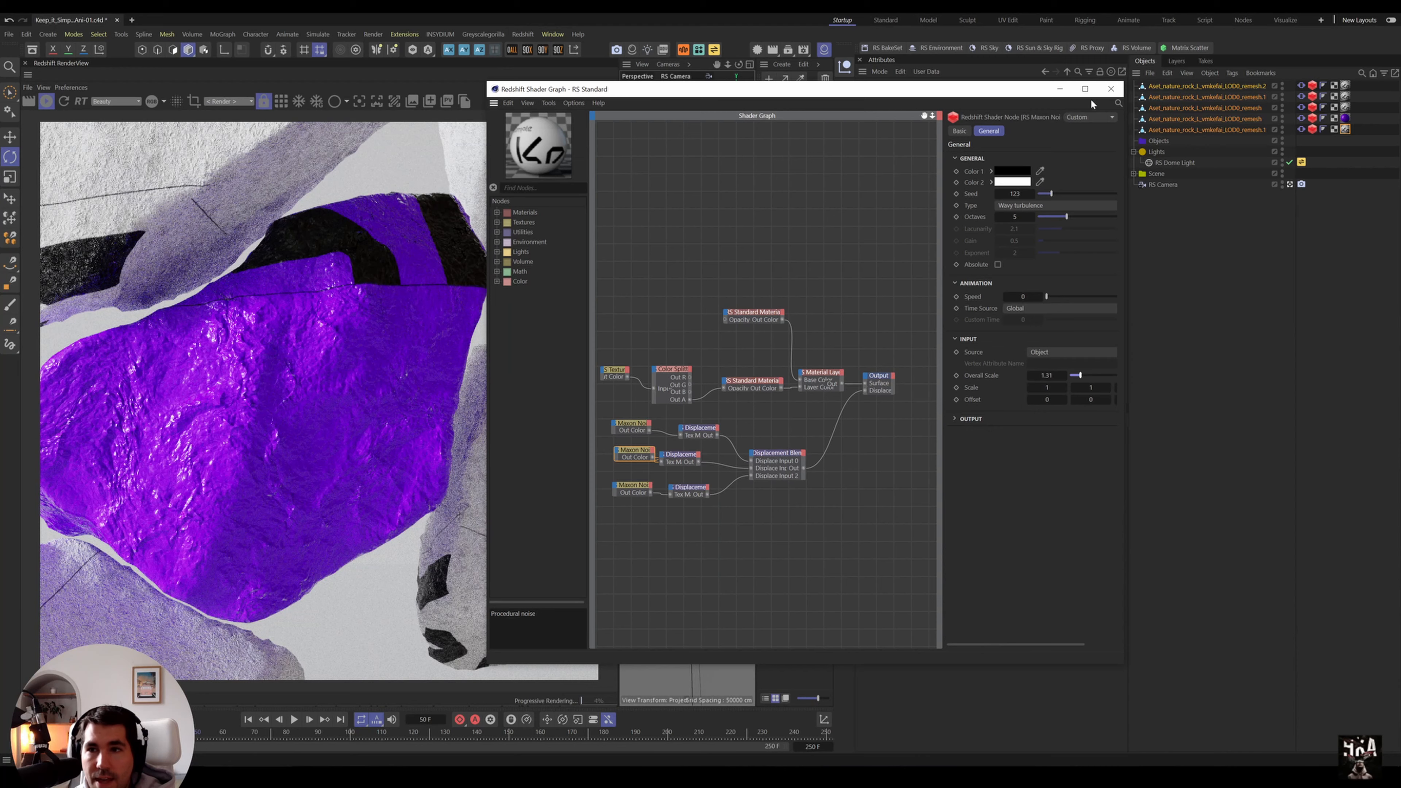
{"action": "left_click", "coordinate": [1111, 89]}
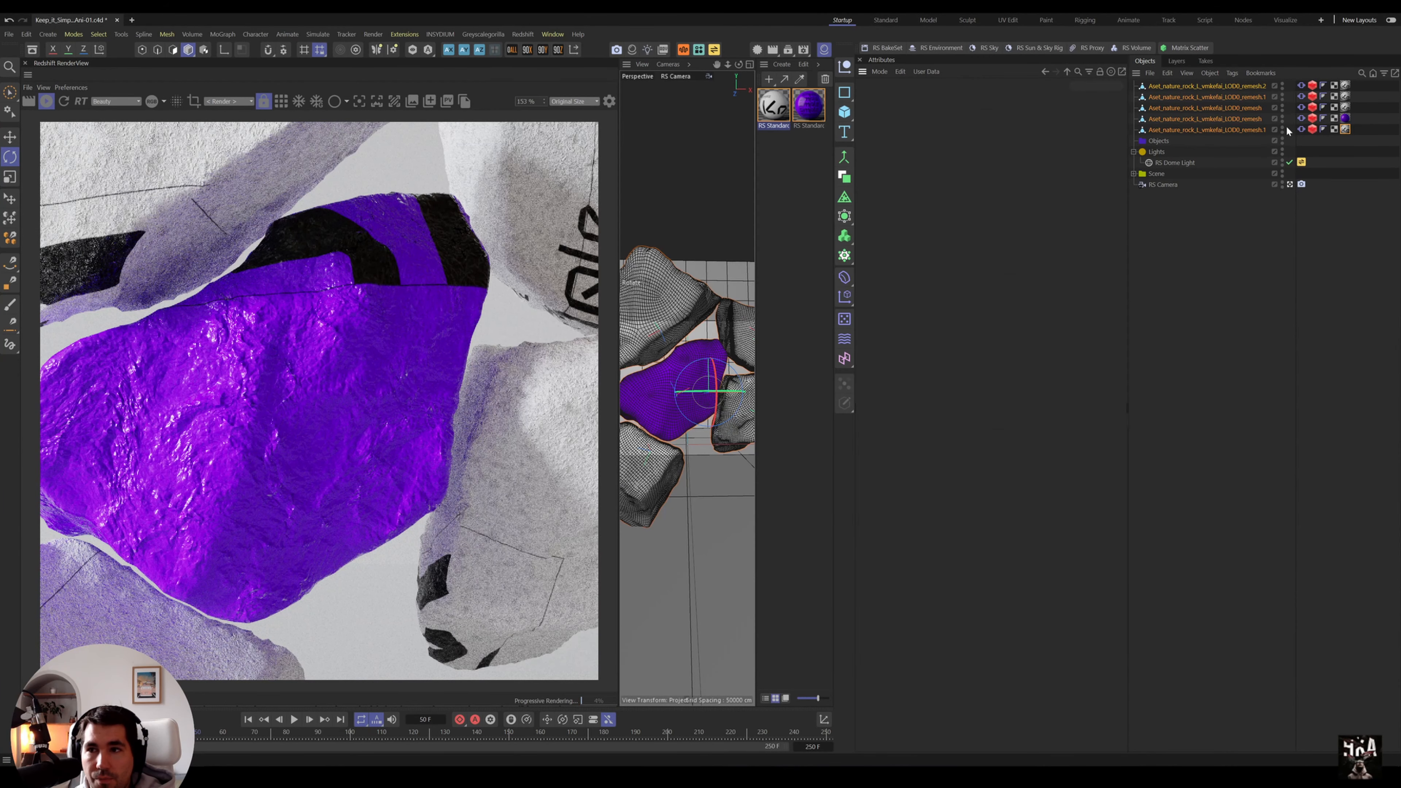
- Open the purple rock material's shader graph and place its window clear of the render preview
{"action": "left_click", "coordinate": [1346, 118]}
{"action": "left_click", "coordinate": [993, 193]}
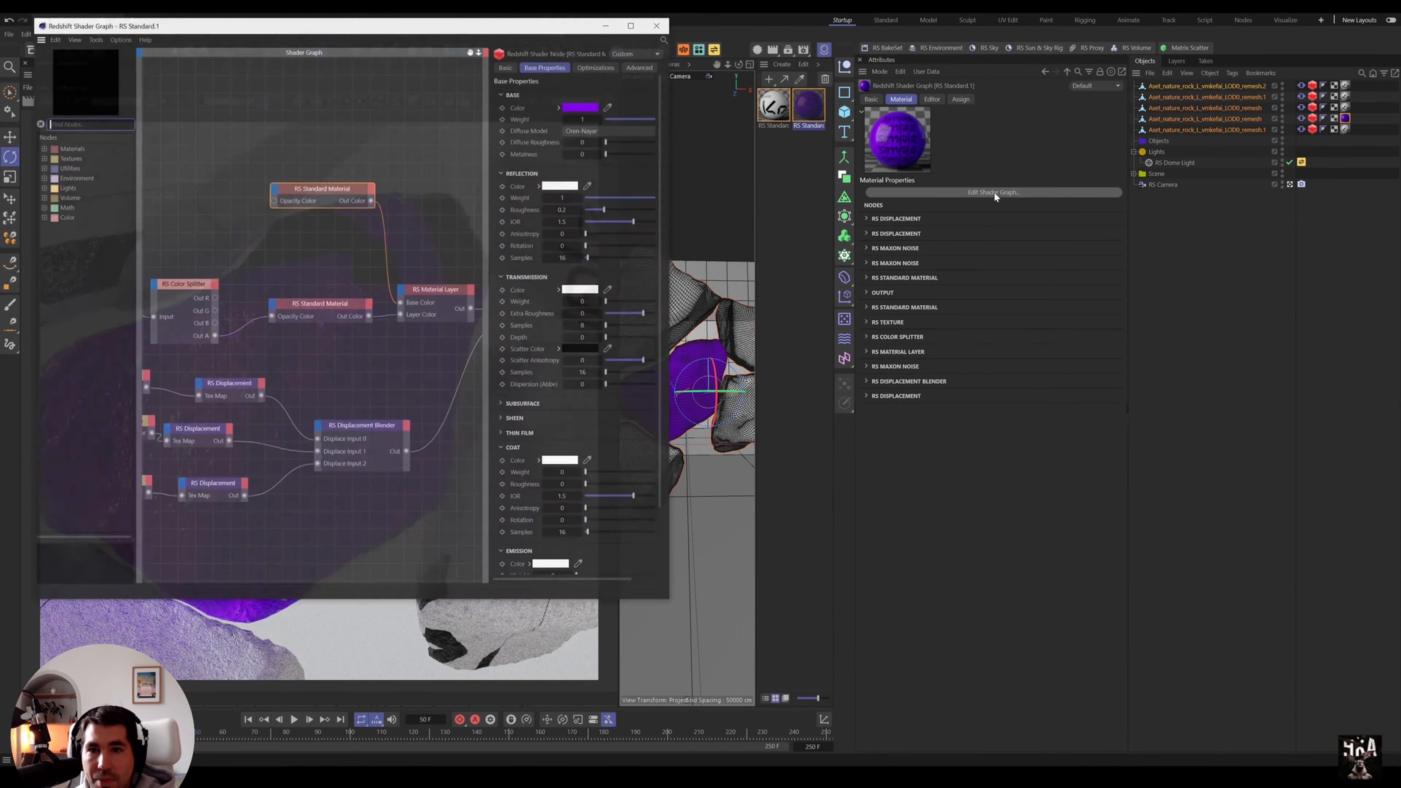
{"action": "left_click_drag", "start_coordinate": [421, 26], "coordinate": [1037, 93]}
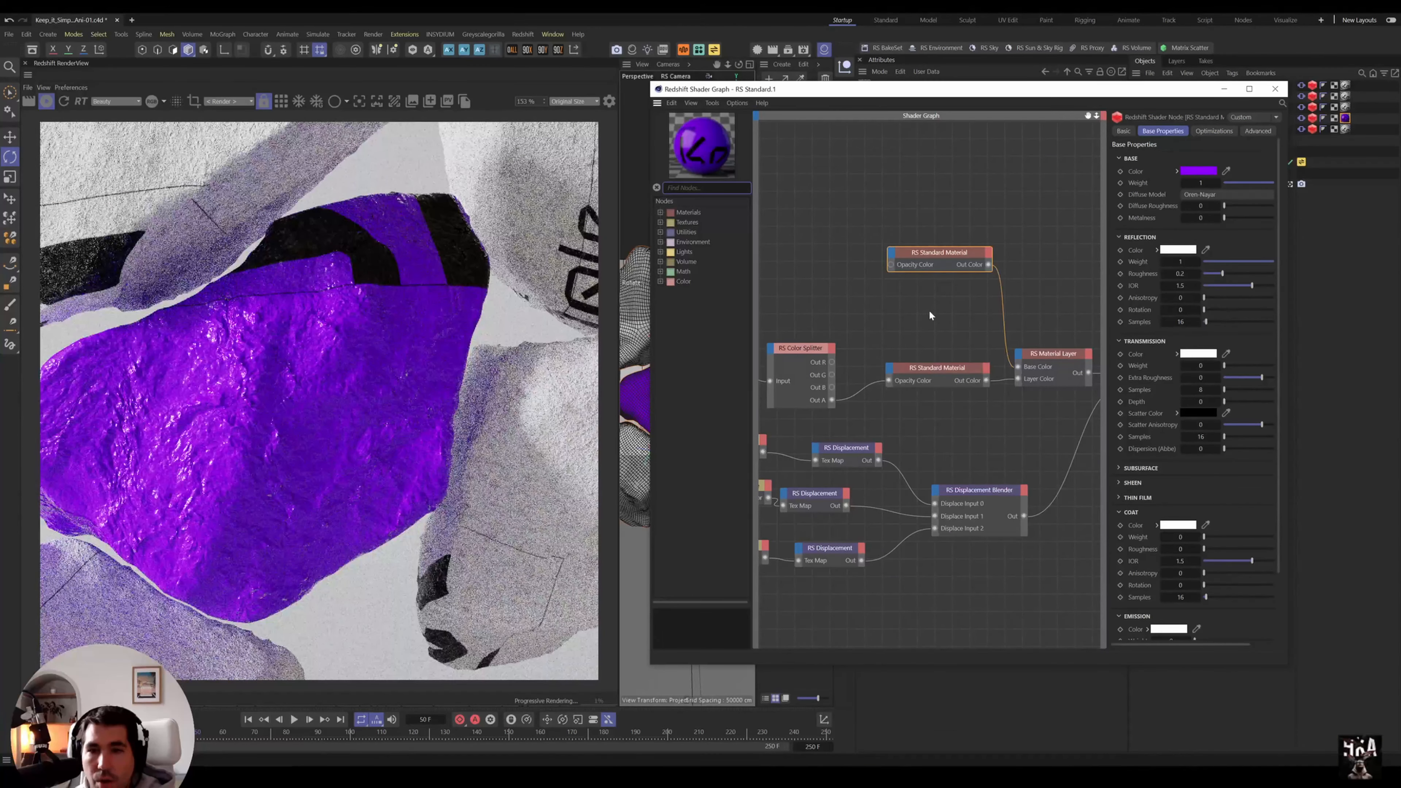
{"action": "scroll", "coordinate": [930, 312], "scroll_direction": "down", "scroll_amount": 3}
{"action": "scroll", "coordinate": [849, 309], "scroll_direction": "up", "scroll_amount": 2}
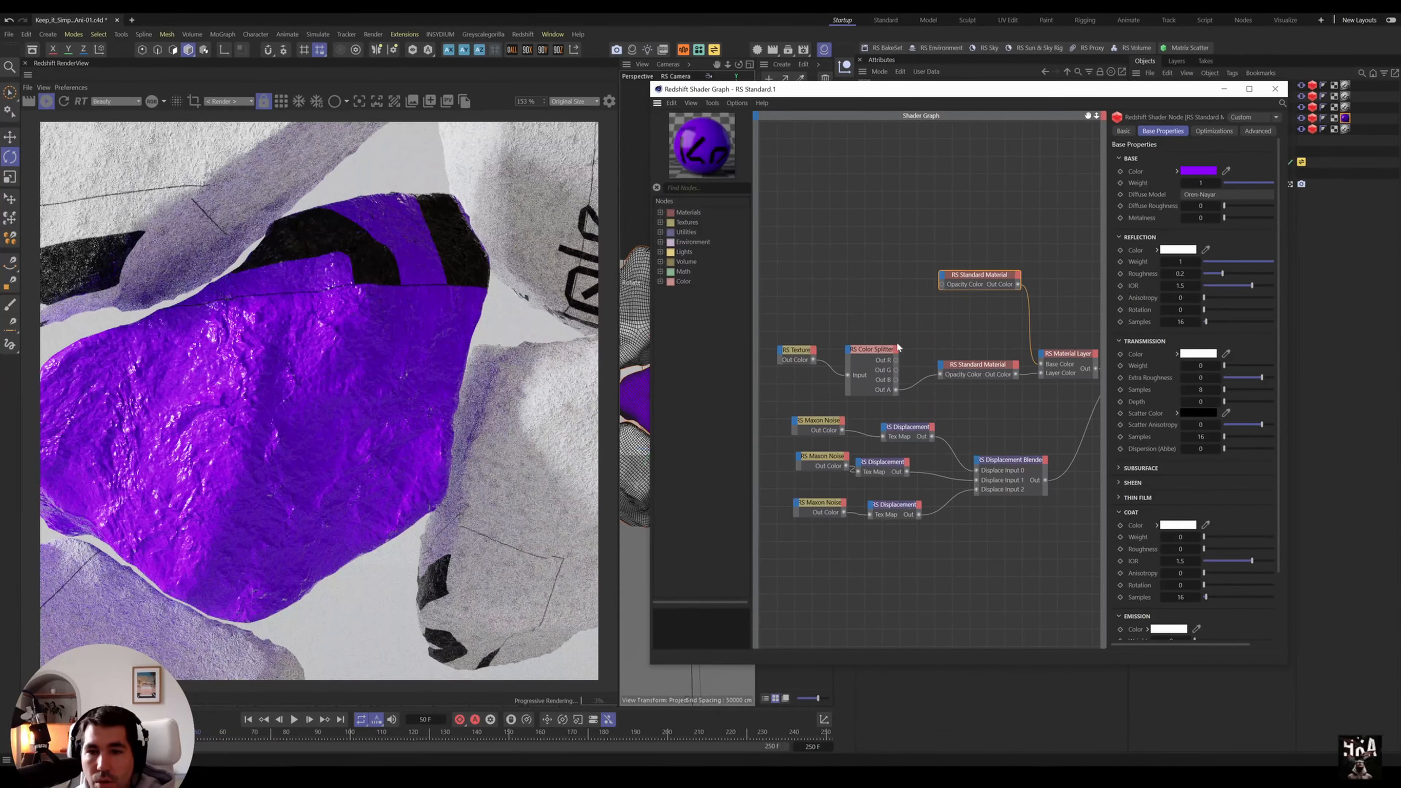
{"action": "scroll", "coordinate": [1023, 391], "scroll_direction": "down", "scroll_amount": 1}
{"action": "left_click_drag", "start_coordinate": [781, 322], "coordinate": [864, 362]}
{"action": "left_click", "coordinate": [853, 283]}
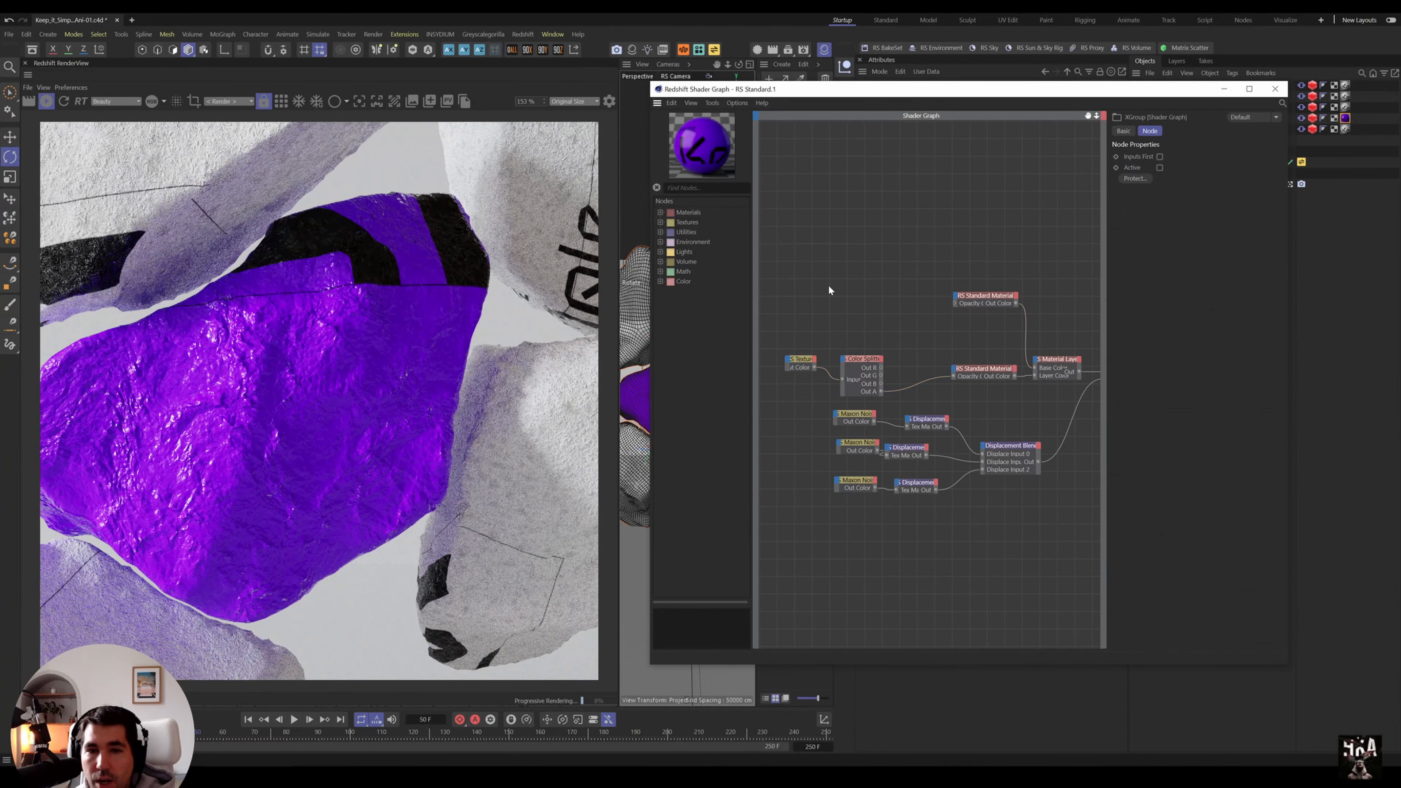
- Add an RS Texture node and connect it to the Bump Input of the layer-color RS Standard Material
{"action": "left_click", "coordinate": [660, 223]}
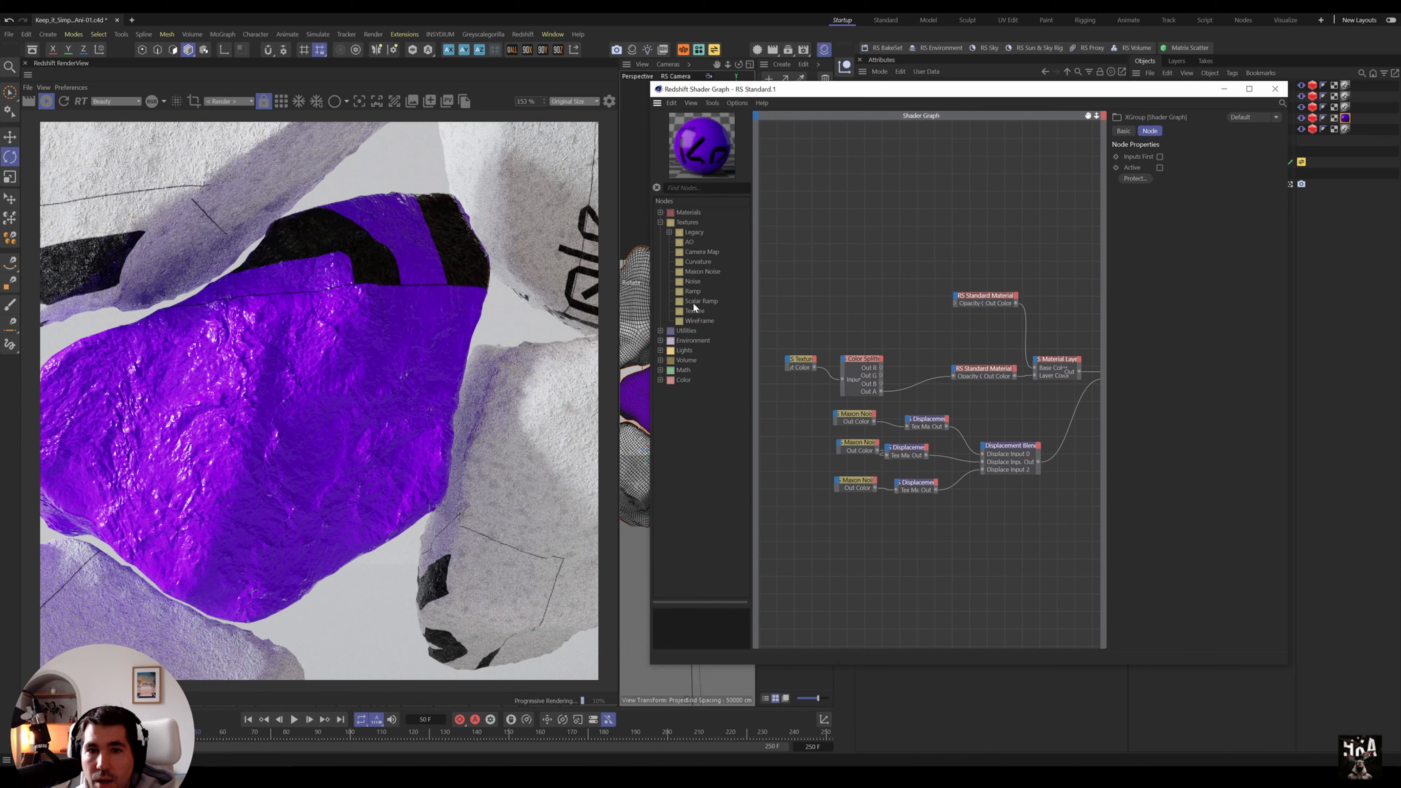
{"action": "left_click_drag", "start_coordinate": [772, 315], "coordinate": [953, 373]}
{"action": "mouse_move", "coordinate": [1011, 431]}
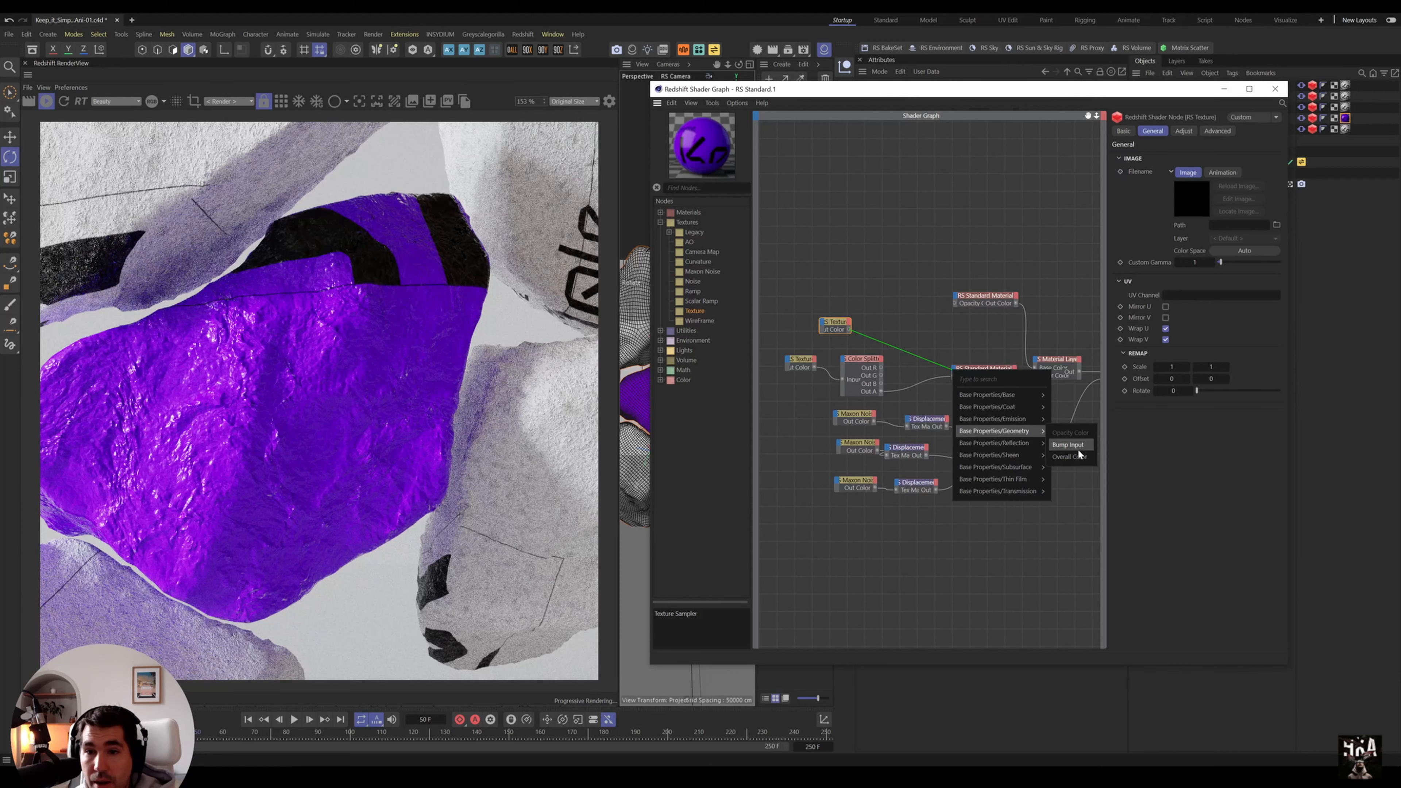
{"action": "left_click", "coordinate": [1078, 445]}
- Insert a Bump Map node between the new texture and the layer material's Bump Input
{"action": "left_click", "coordinate": [661, 330]}
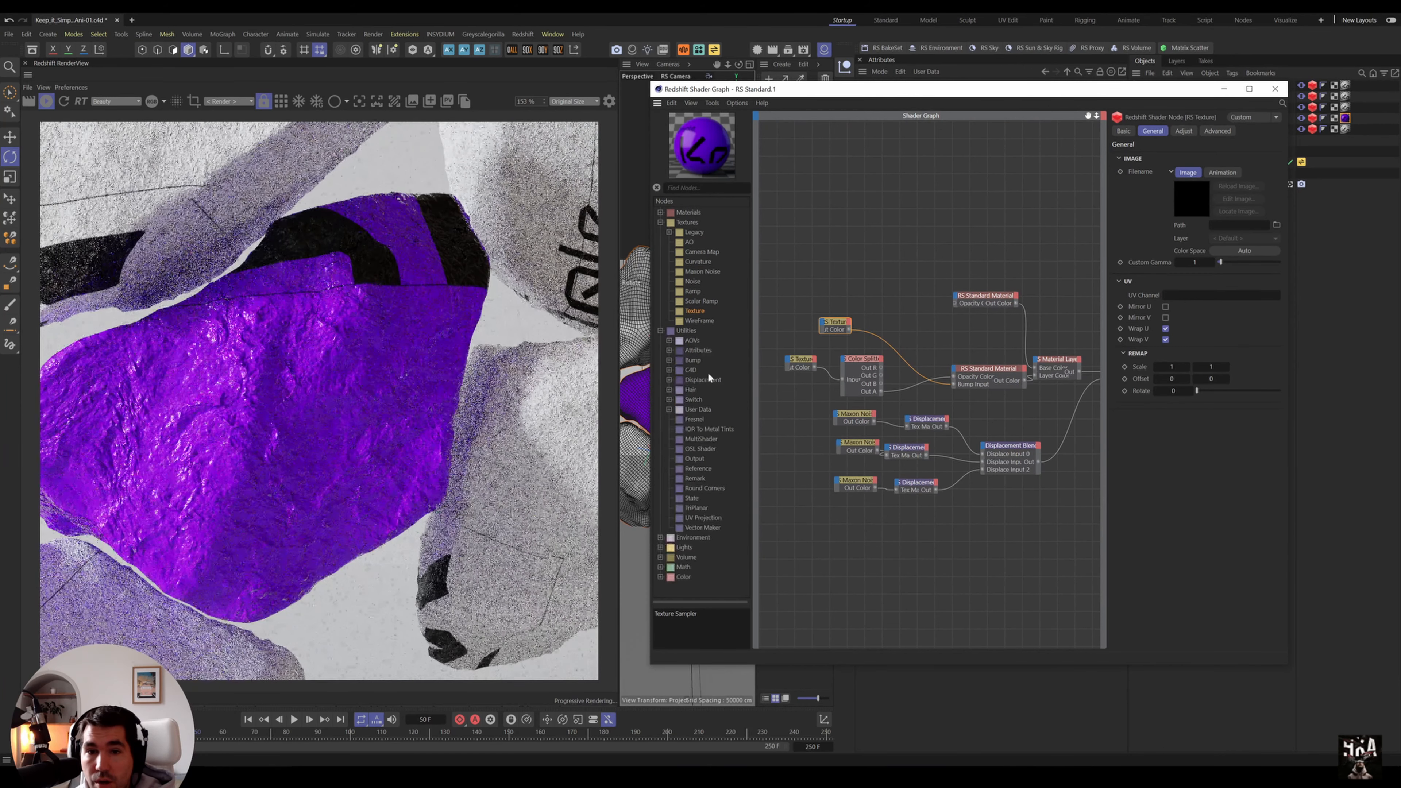
{"action": "left_click", "coordinate": [669, 360]}
{"action": "left_click_drag", "start_coordinate": [702, 378], "coordinate": [879, 331]}
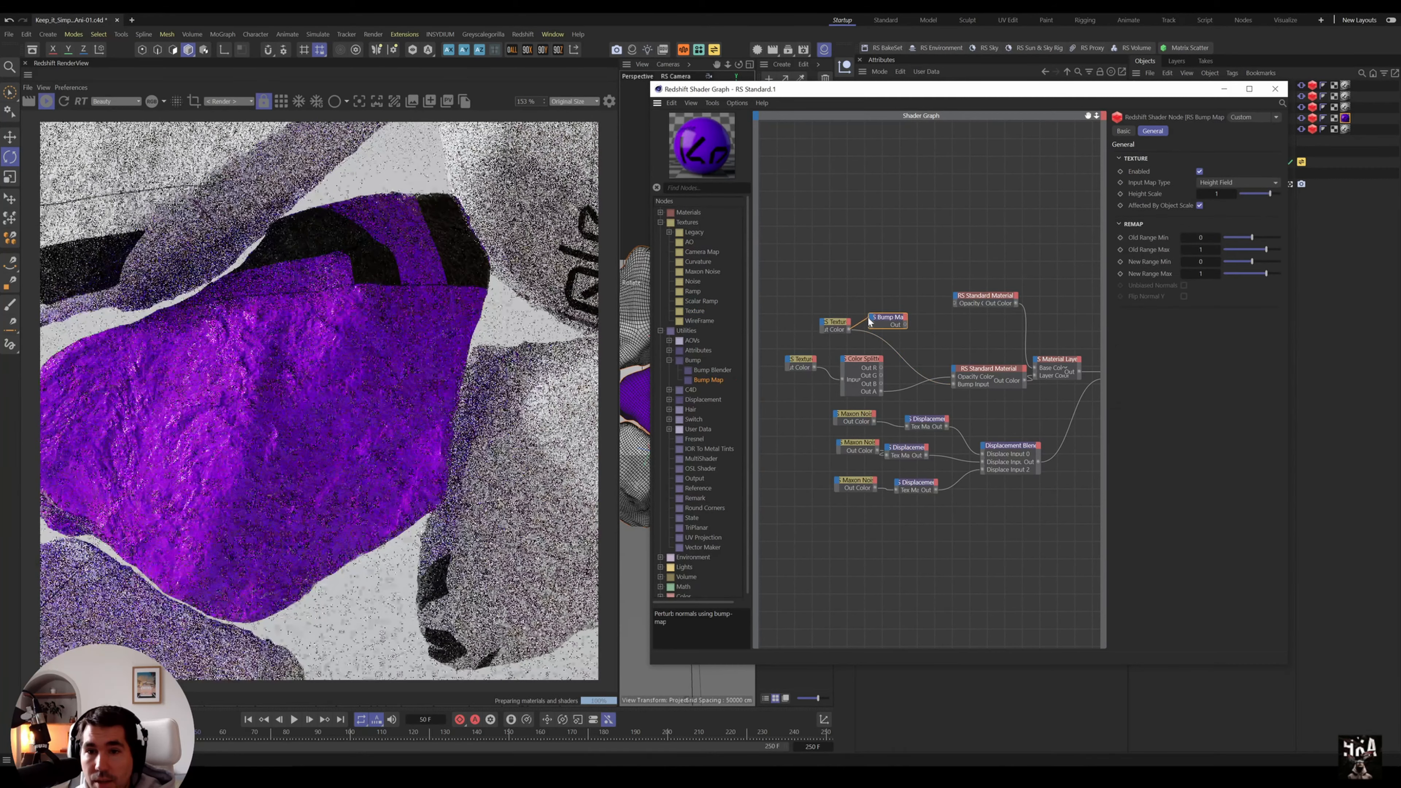
{"action": "left_click_drag", "start_coordinate": [904, 325], "coordinate": [953, 383]}
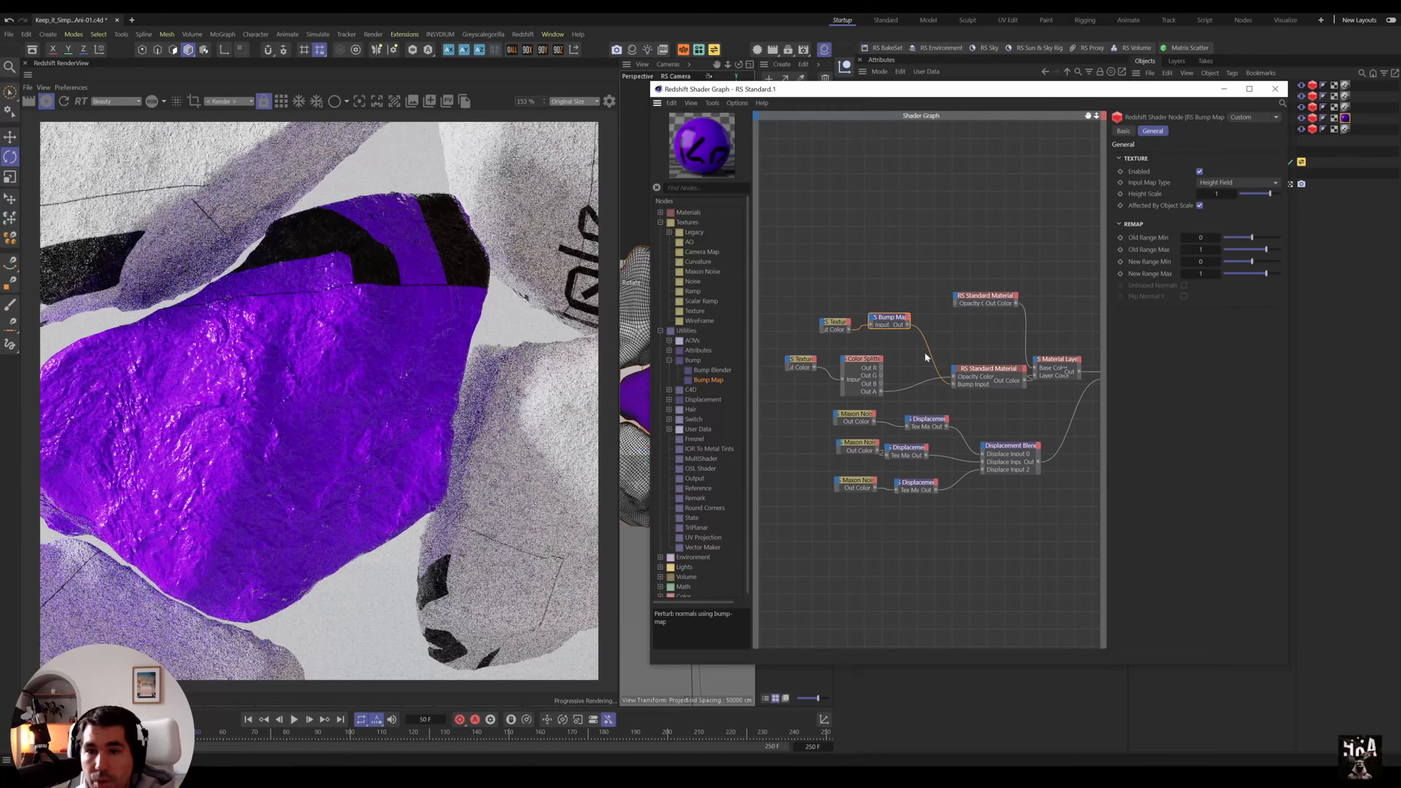
- Load the Purple-Plot-Synth_Normal image from the Cloth Textures folder into the bump's texture node without copying it to the project
{"action": "left_click", "coordinate": [834, 322]}
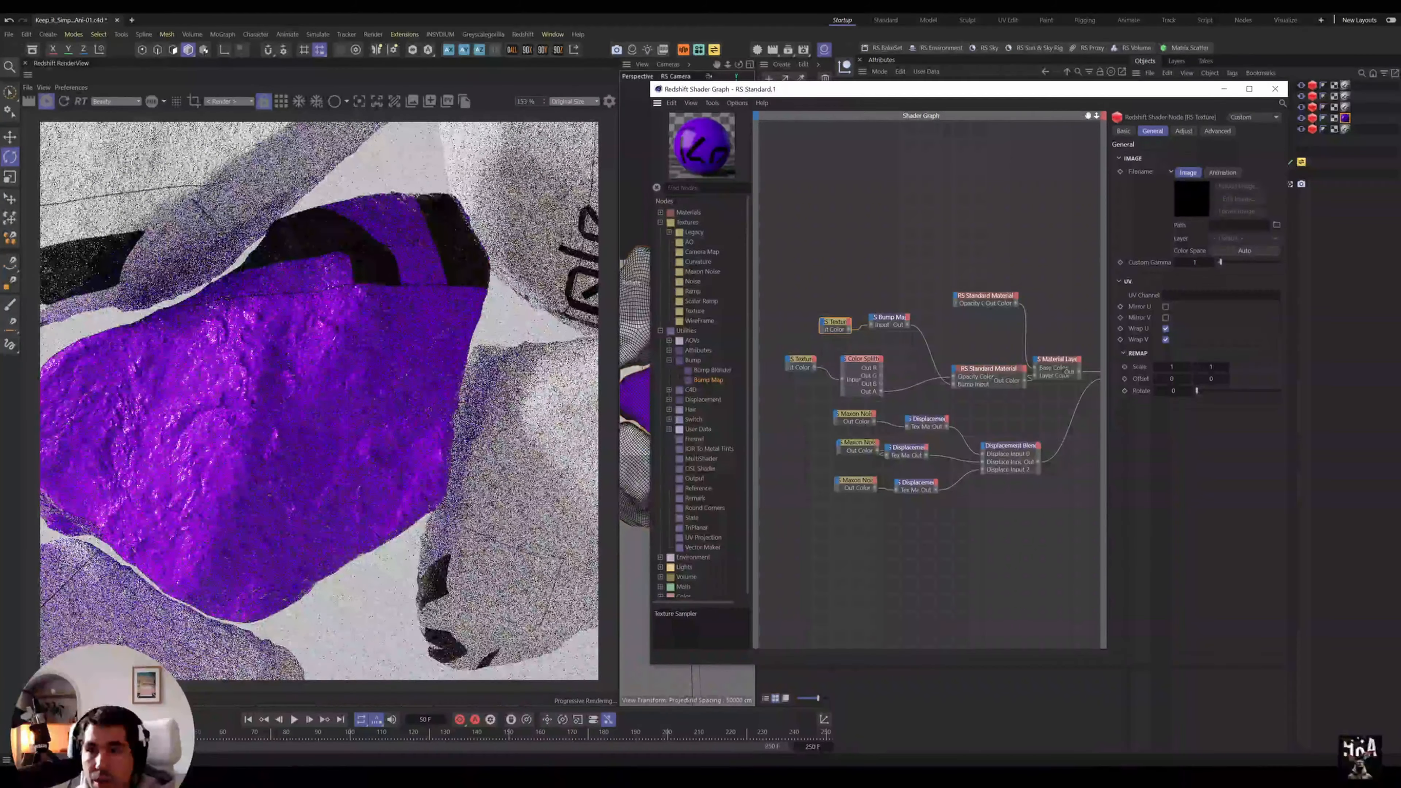
{"action": "left_click", "coordinate": [1275, 225]}
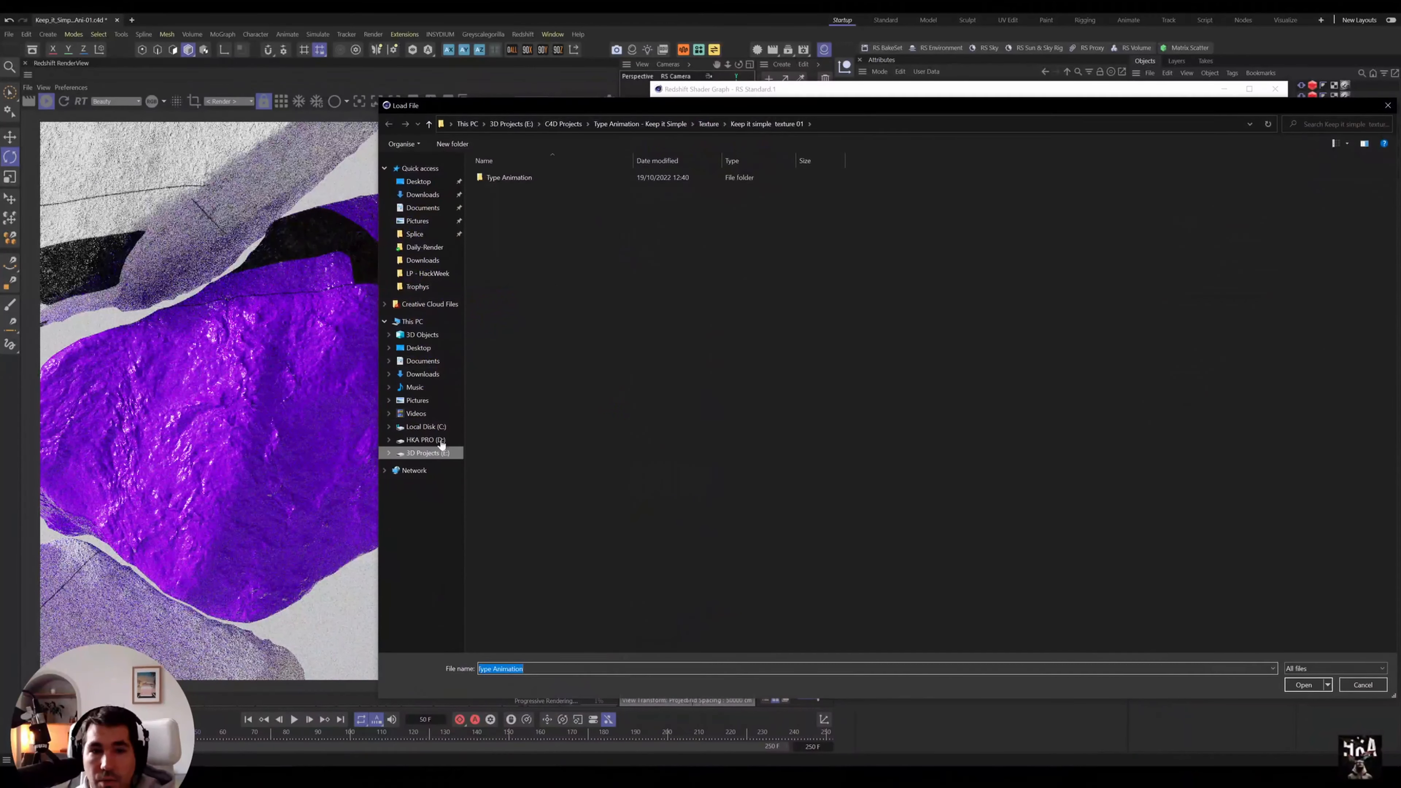
{"action": "left_click", "coordinate": [428, 452]}
{"action": "double_click", "coordinate": [510, 175]}
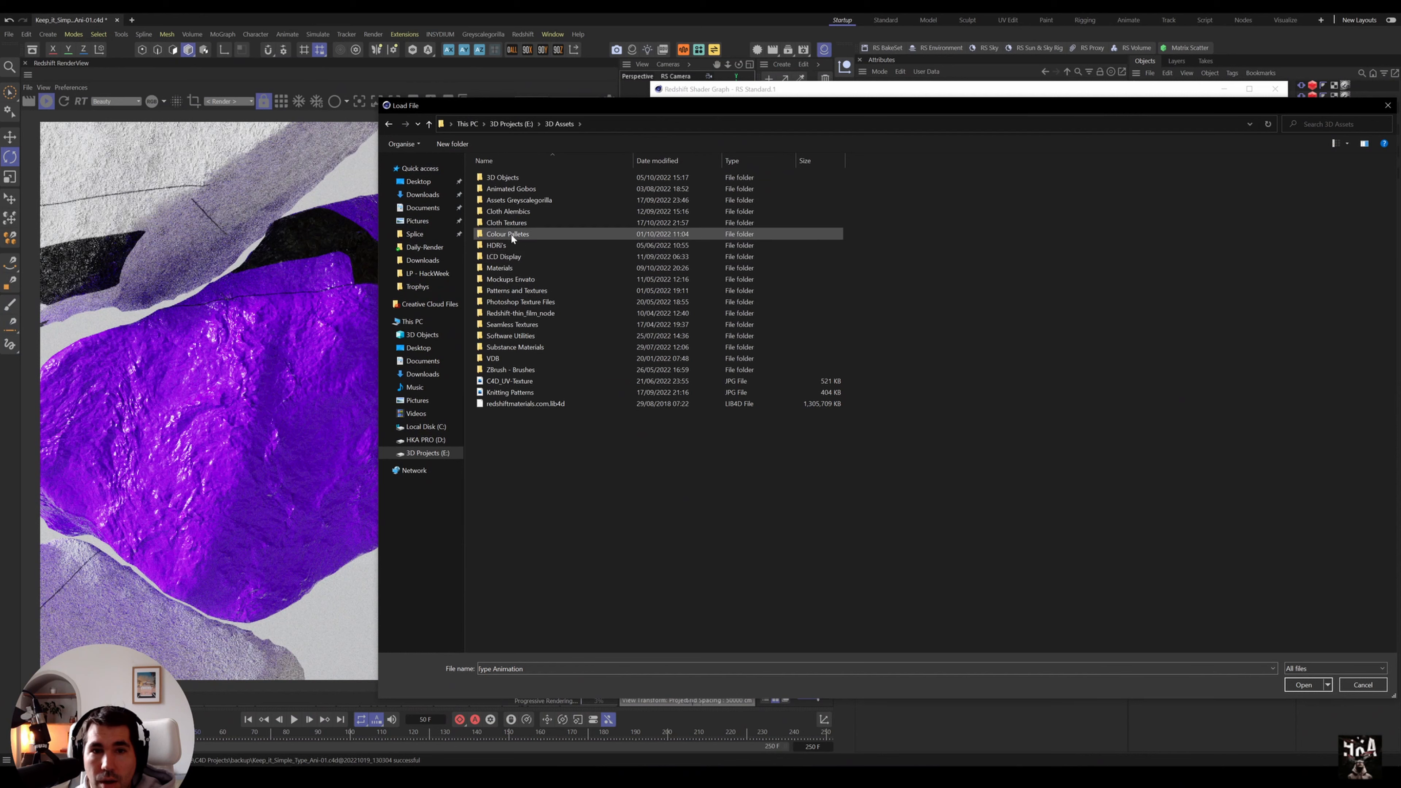
{"action": "double_click", "coordinate": [518, 222]}
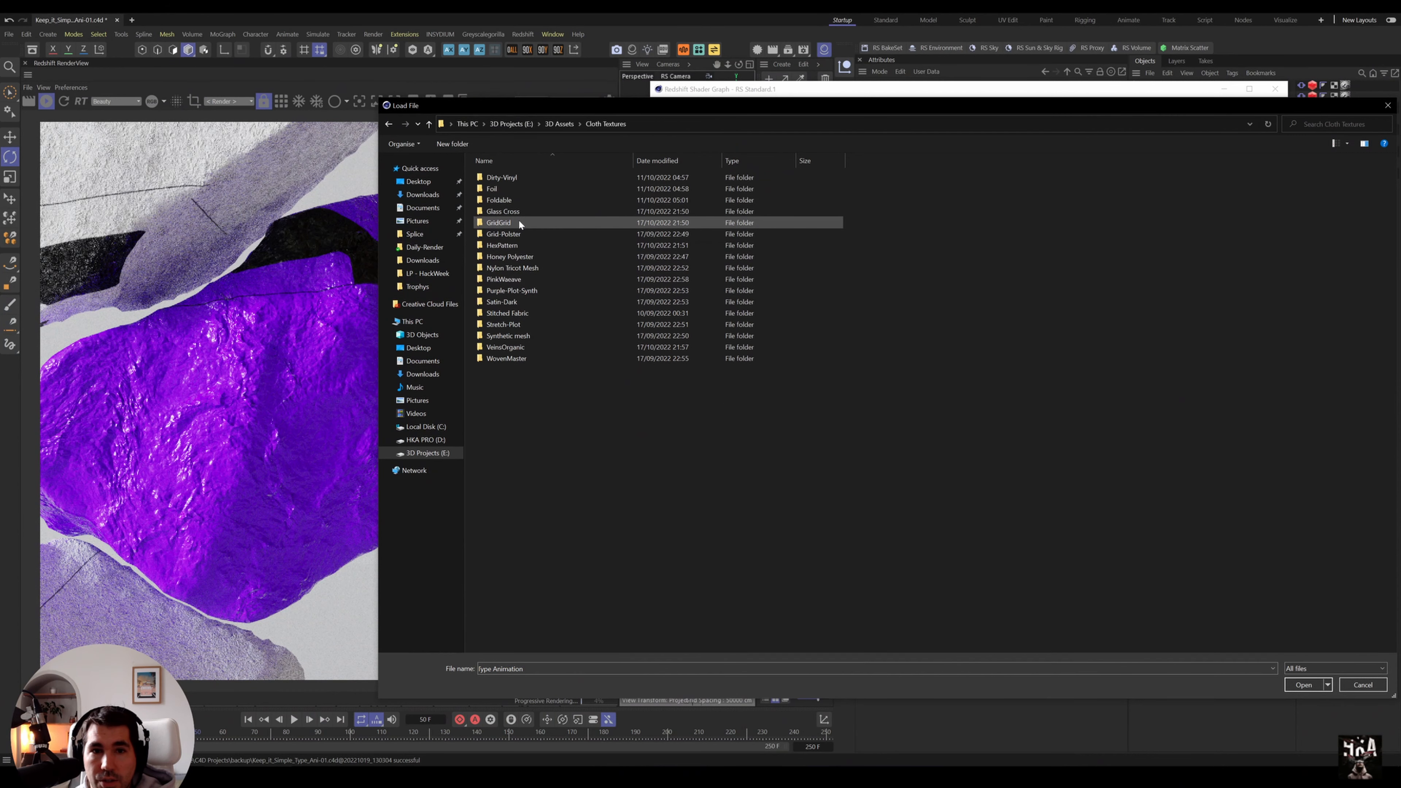
{"action": "double_click", "coordinate": [519, 289]}
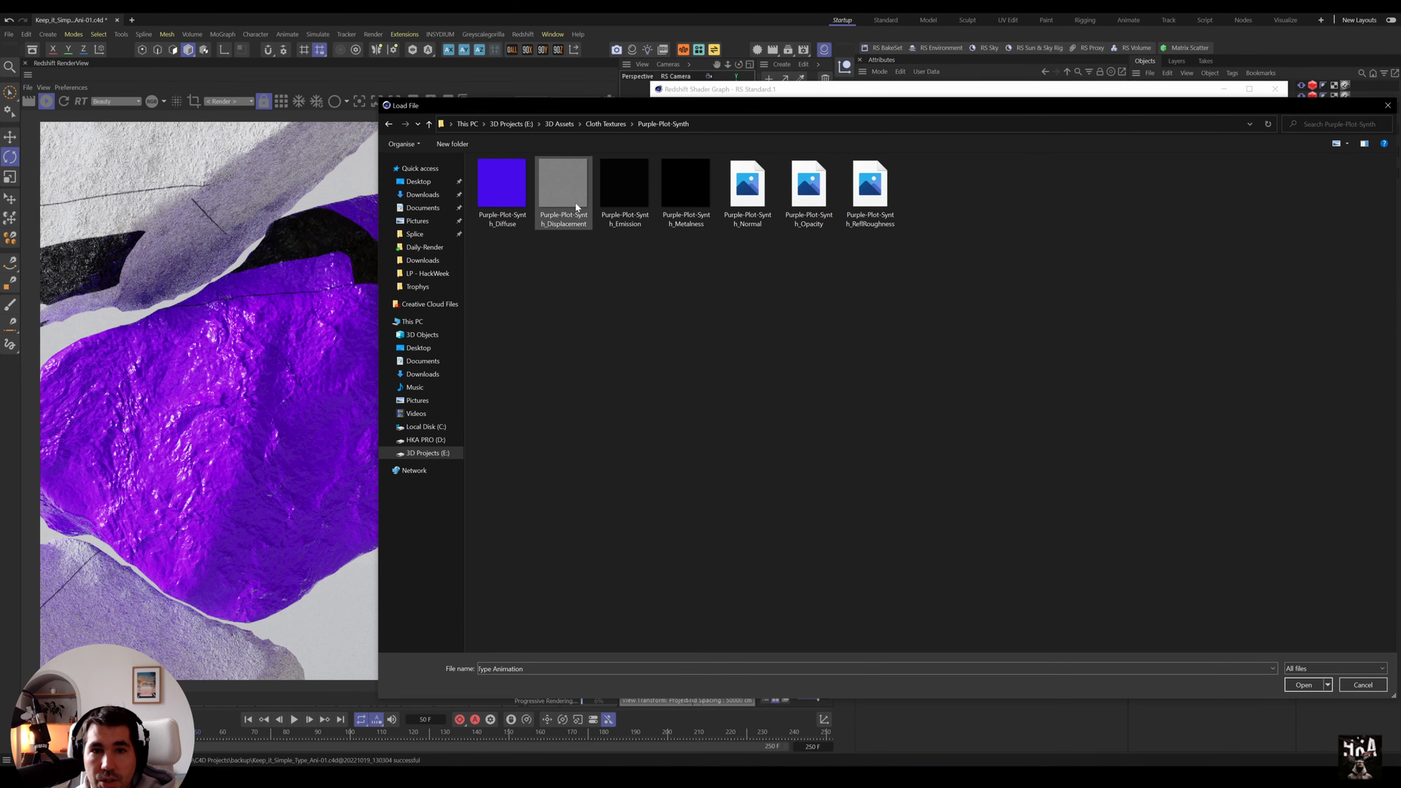
{"action": "double_click", "coordinate": [747, 190]}
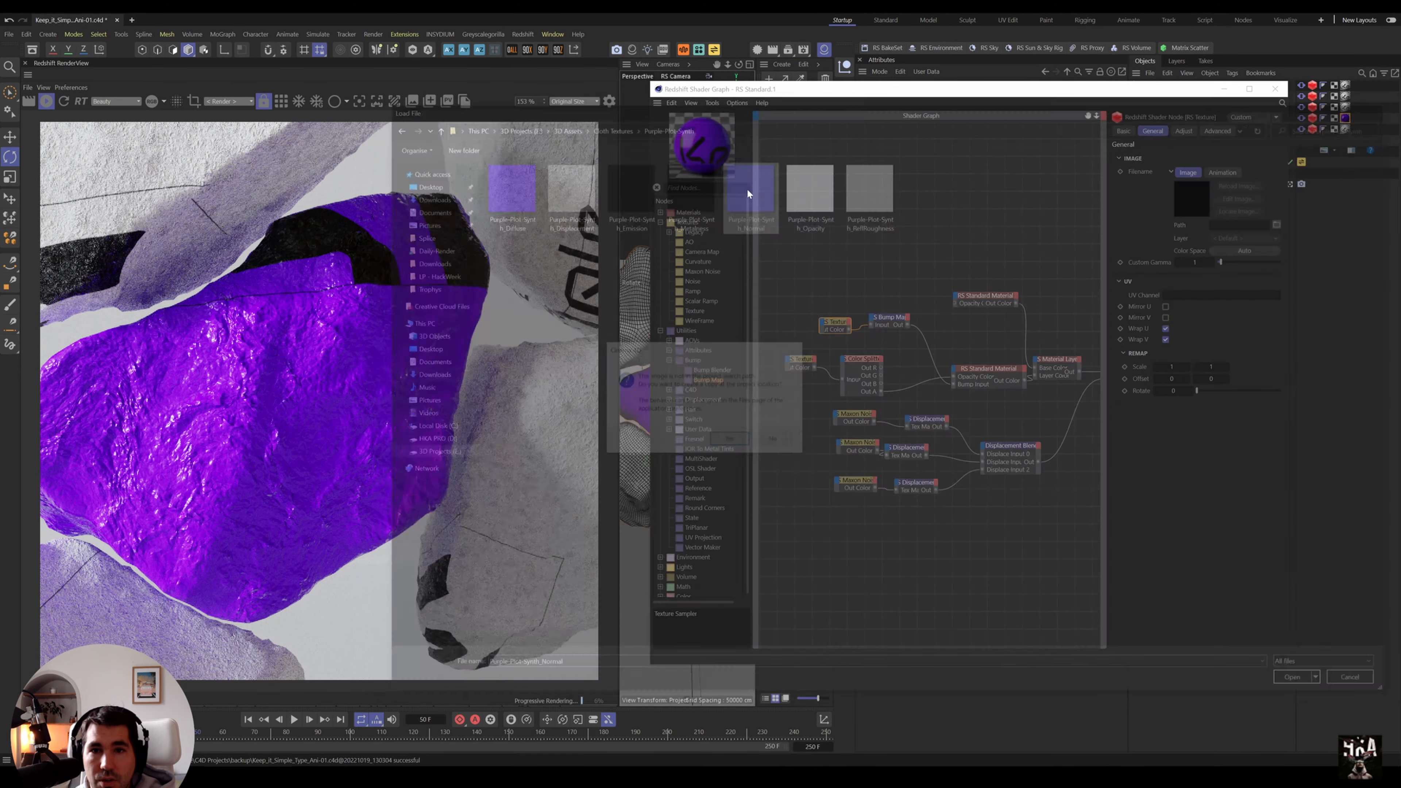
{"action": "left_click", "coordinate": [776, 445]}
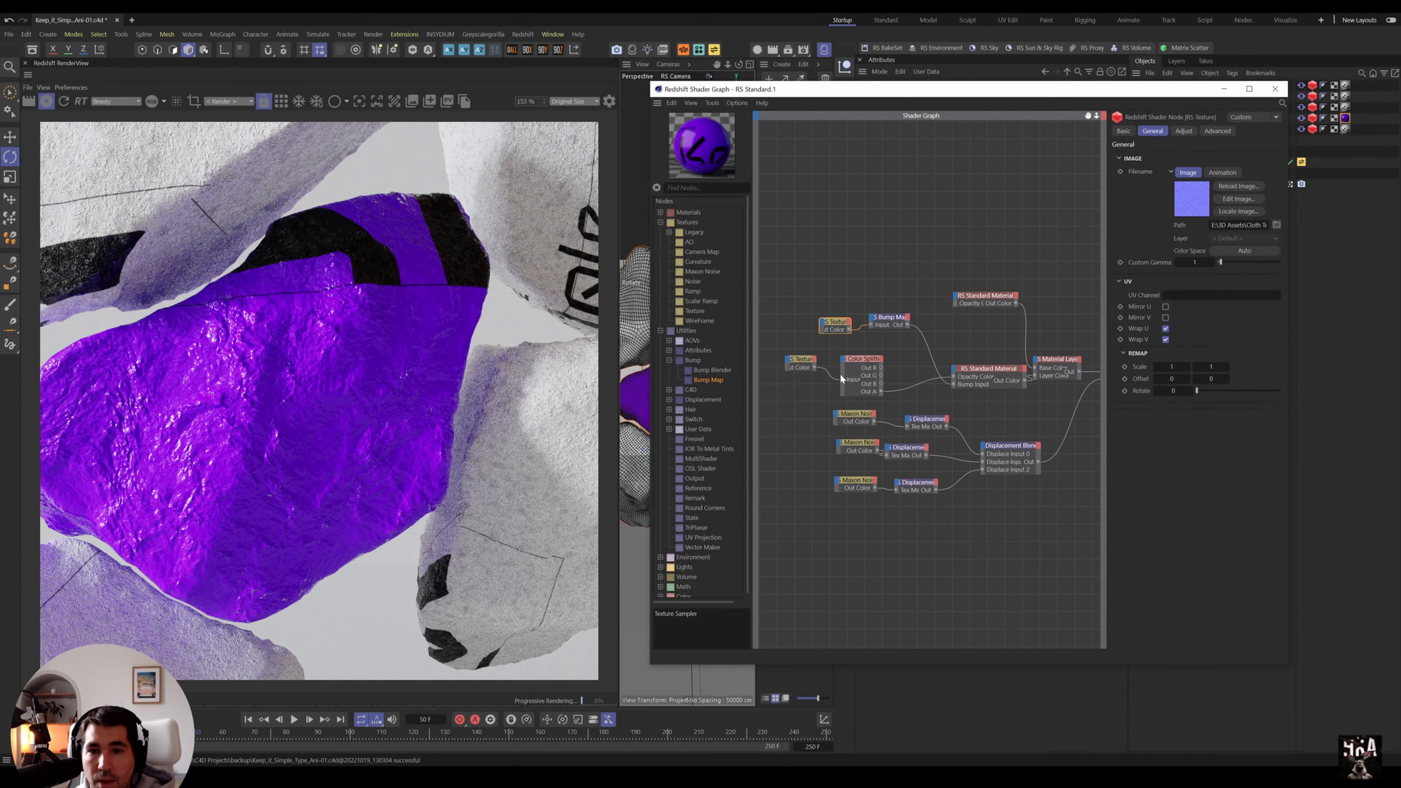
- Set the Bump Map node's input map type to Tangent-Space Normal
{"action": "left_click", "coordinate": [896, 325]}
{"action": "left_click", "coordinate": [1219, 182]}
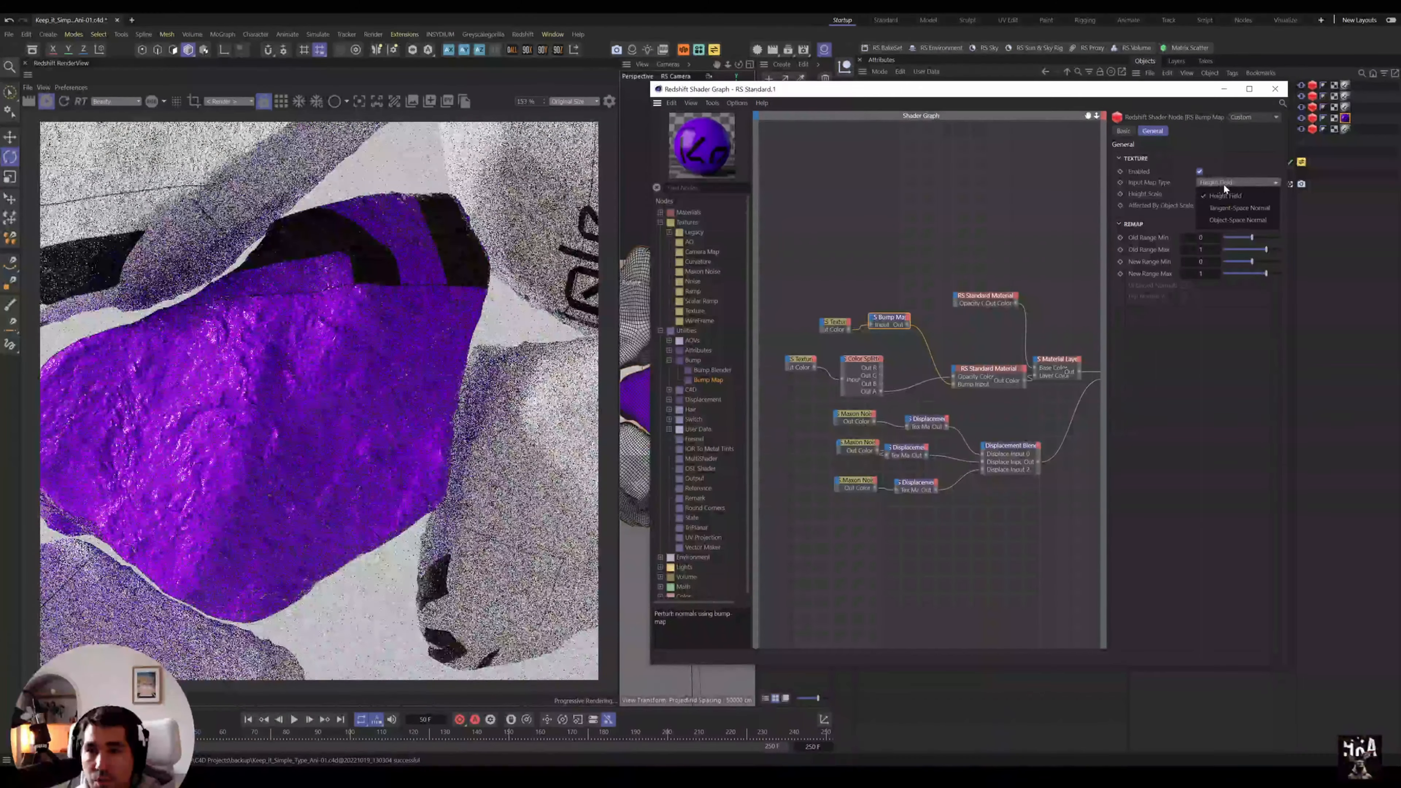
{"action": "left_click", "coordinate": [1227, 207]}
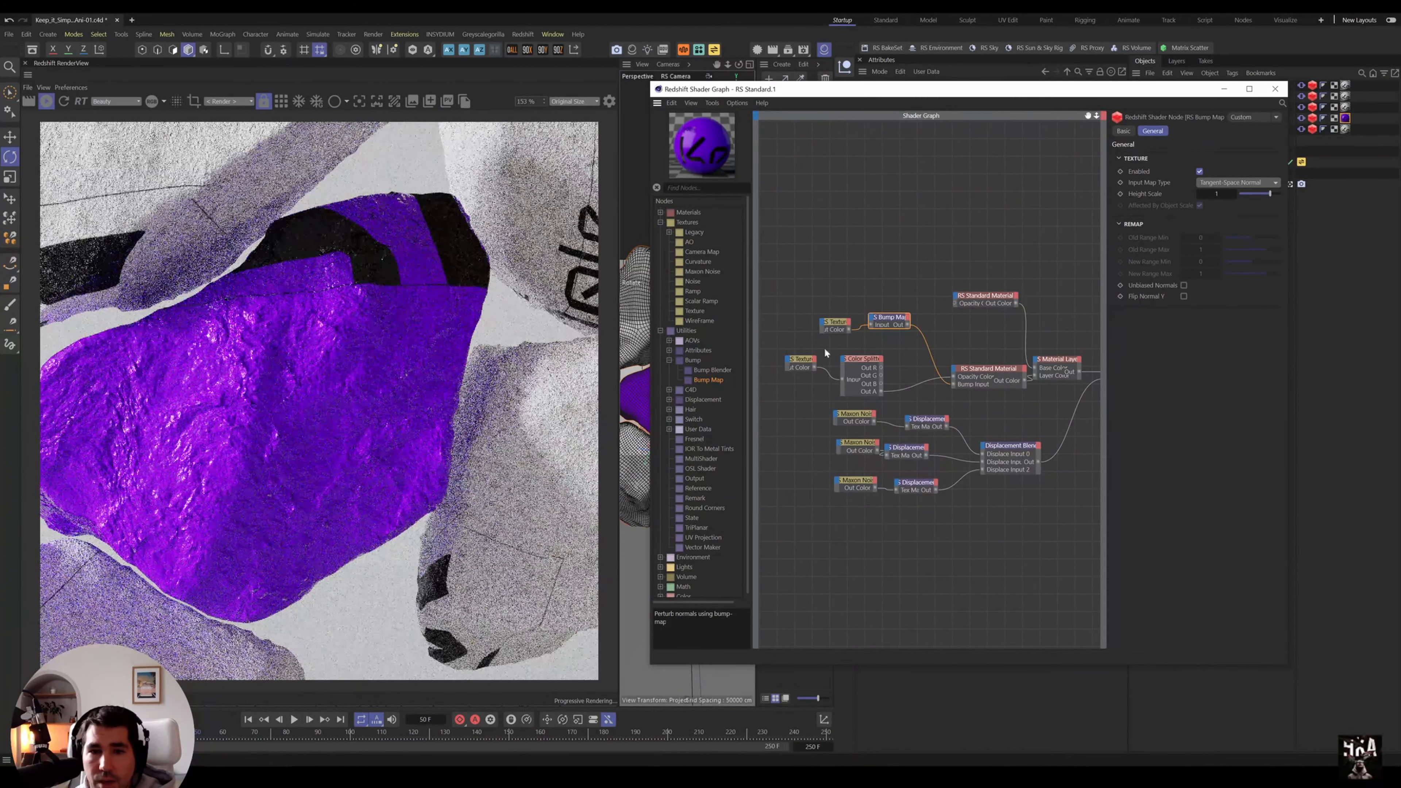
- Delete the Displacement Blender and the lower two noise and displacement pairs, and connect the remaining Displacement node to the Output's Displacement
{"action": "left_click_drag", "start_coordinate": [1012, 418], "coordinate": [825, 496]}
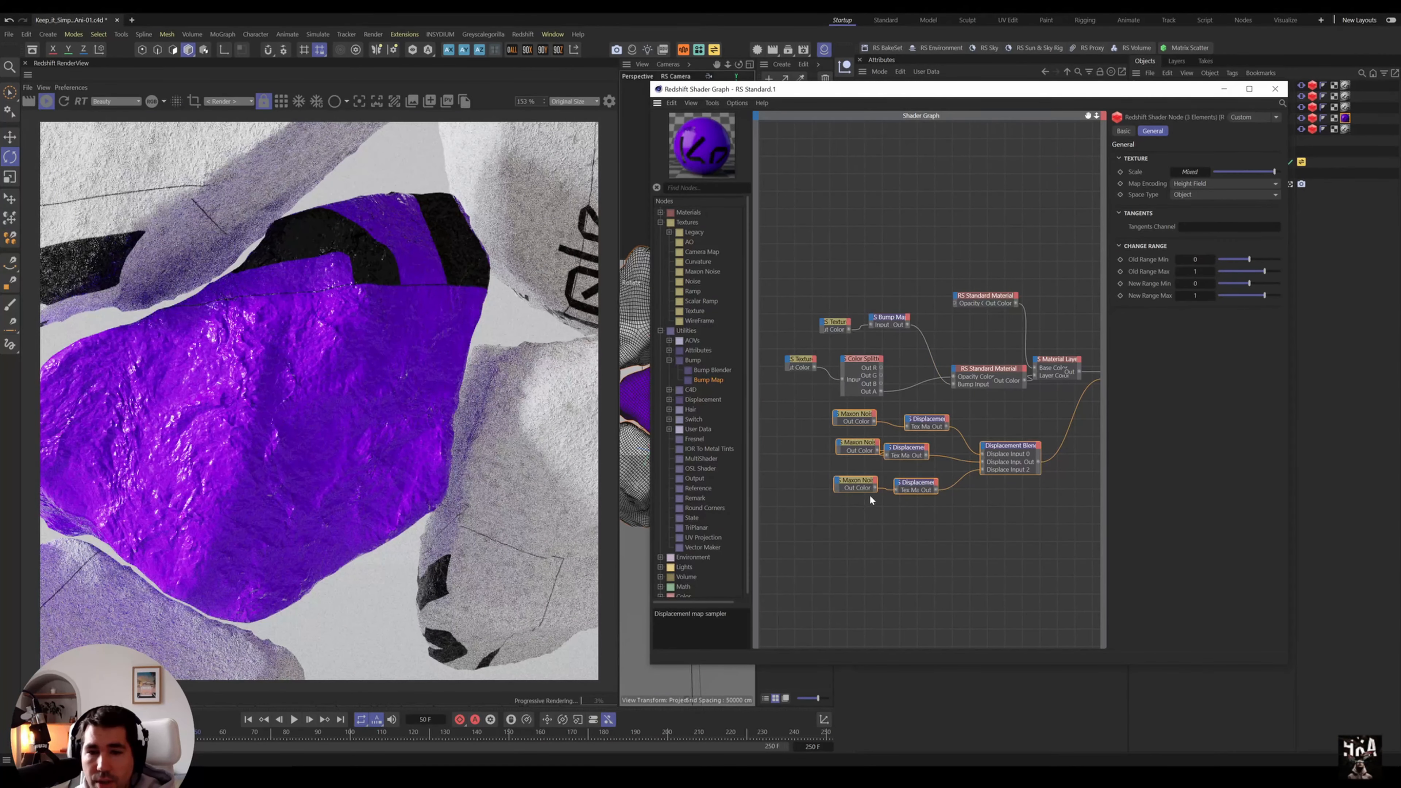
{"action": "key", "text": "Delete"}
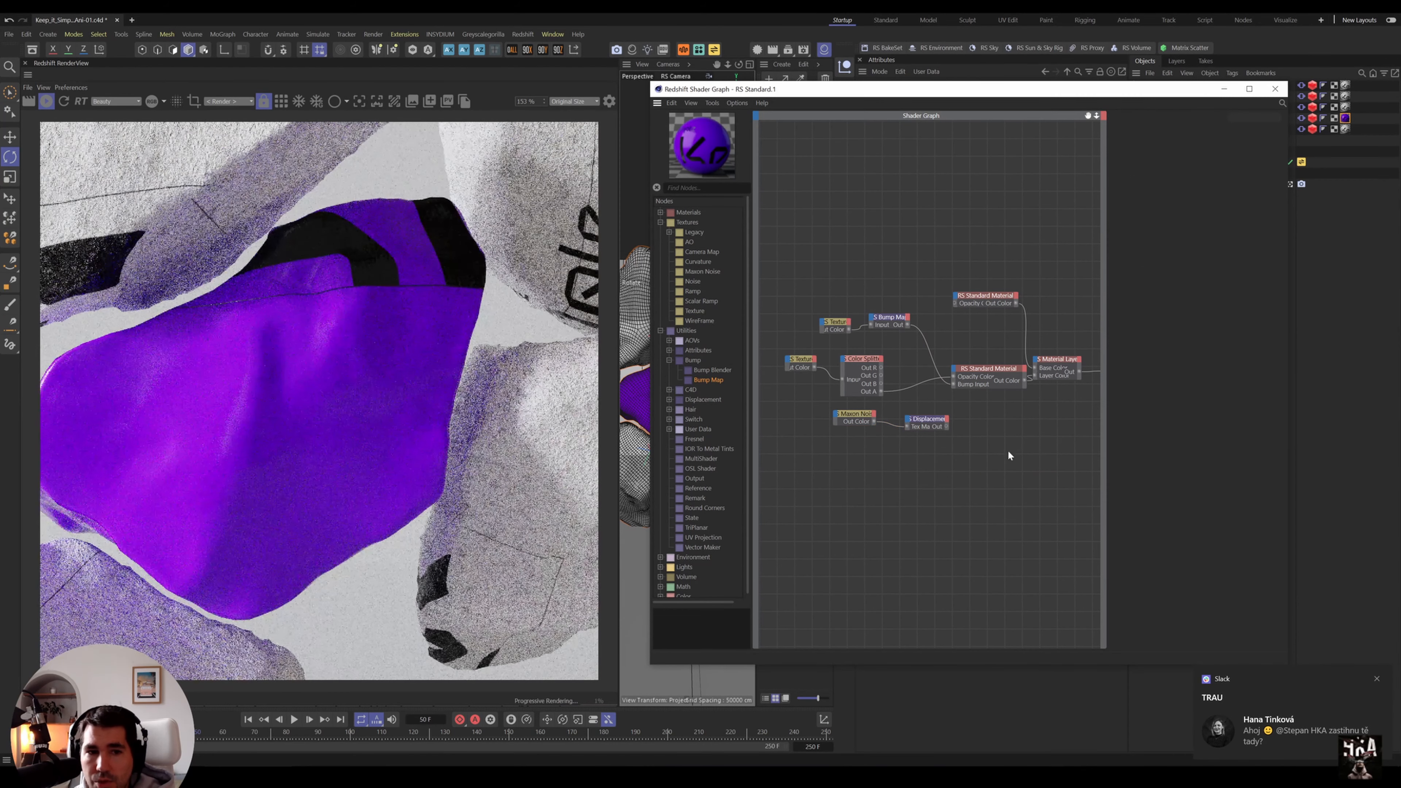
{"action": "left_click_drag", "start_coordinate": [947, 425], "coordinate": [1000, 395]}
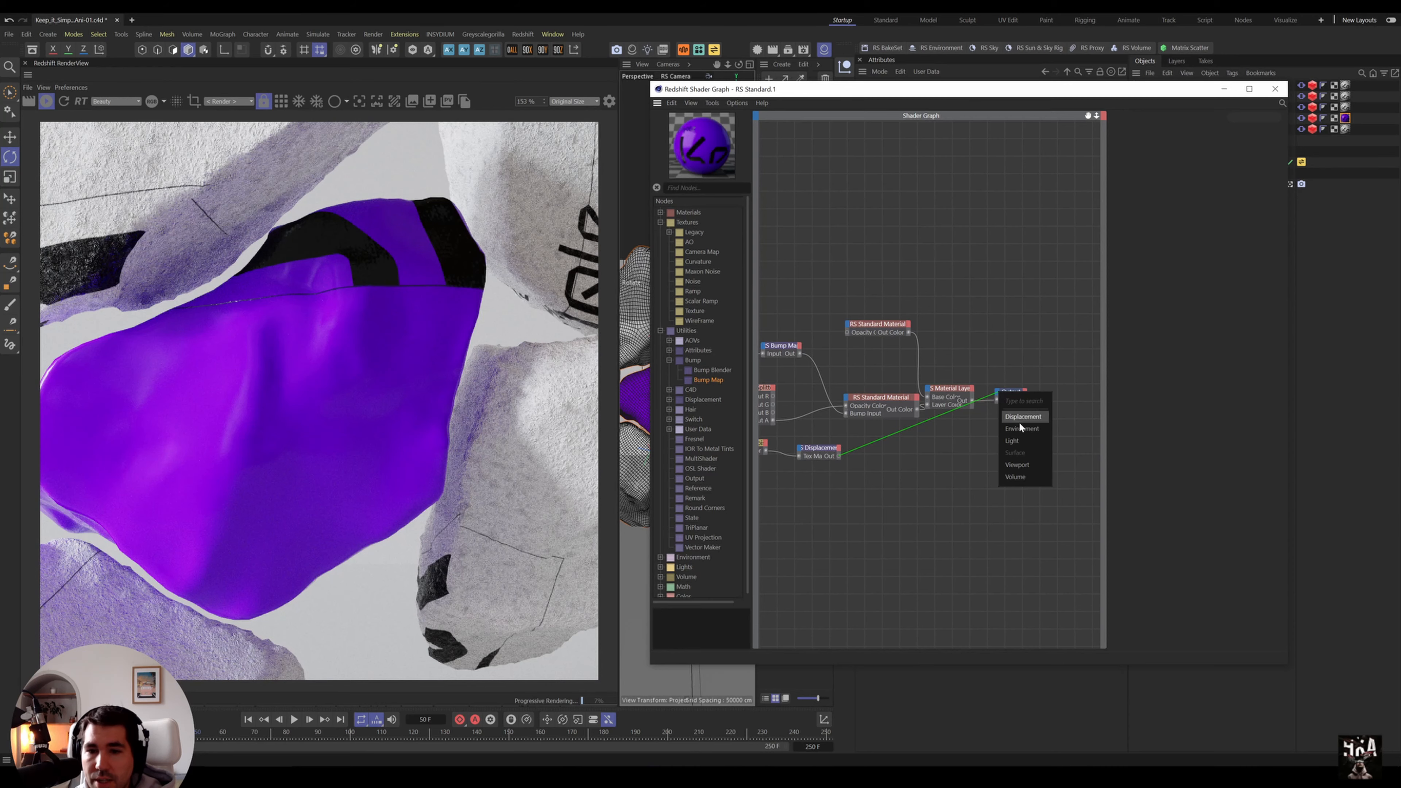
{"action": "left_click", "coordinate": [1019, 419]}
- Set the remaining Maxon Noise node's overall scale to 0.1
{"action": "scroll", "coordinate": [842, 494], "scroll_direction": "down", "scroll_amount": 3}
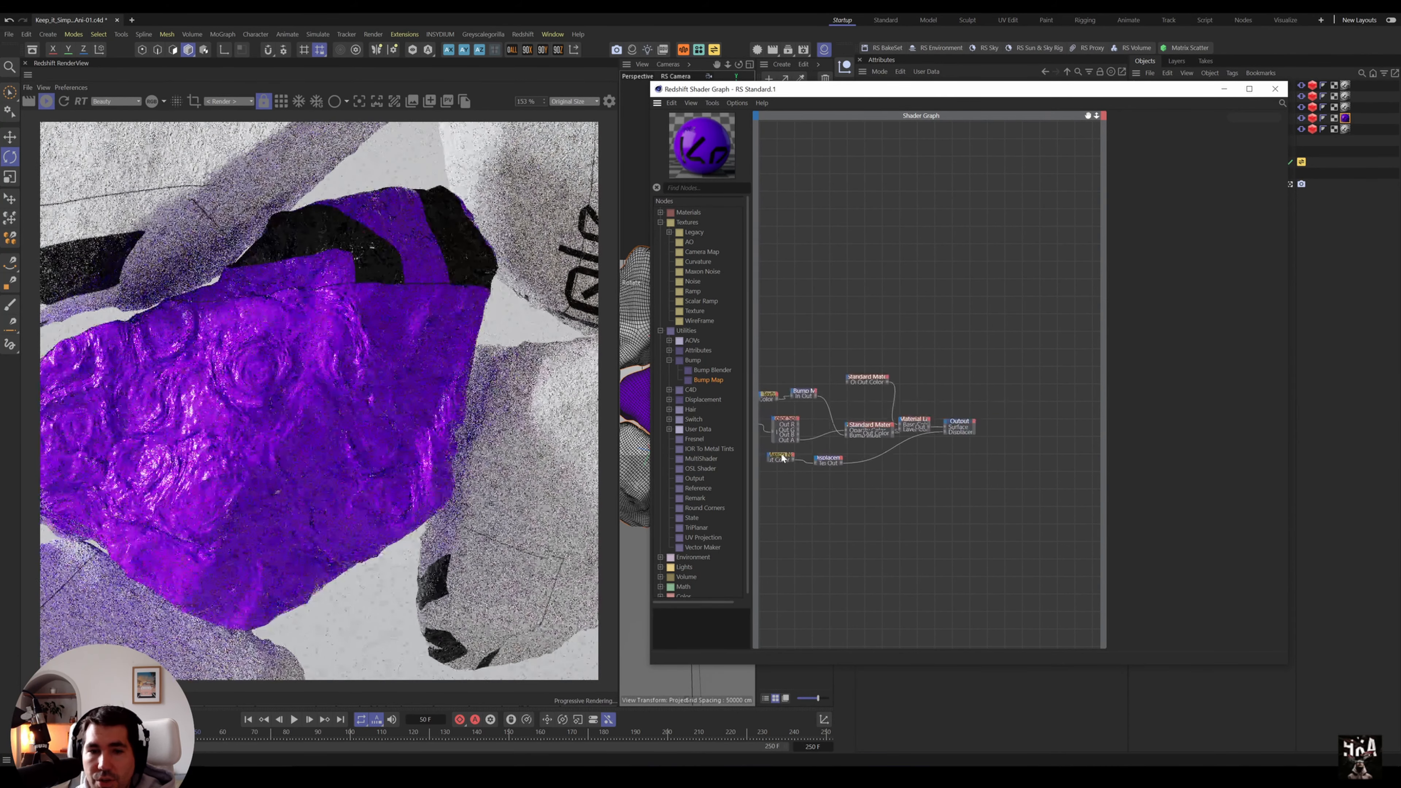
{"action": "left_click", "coordinate": [779, 456]}
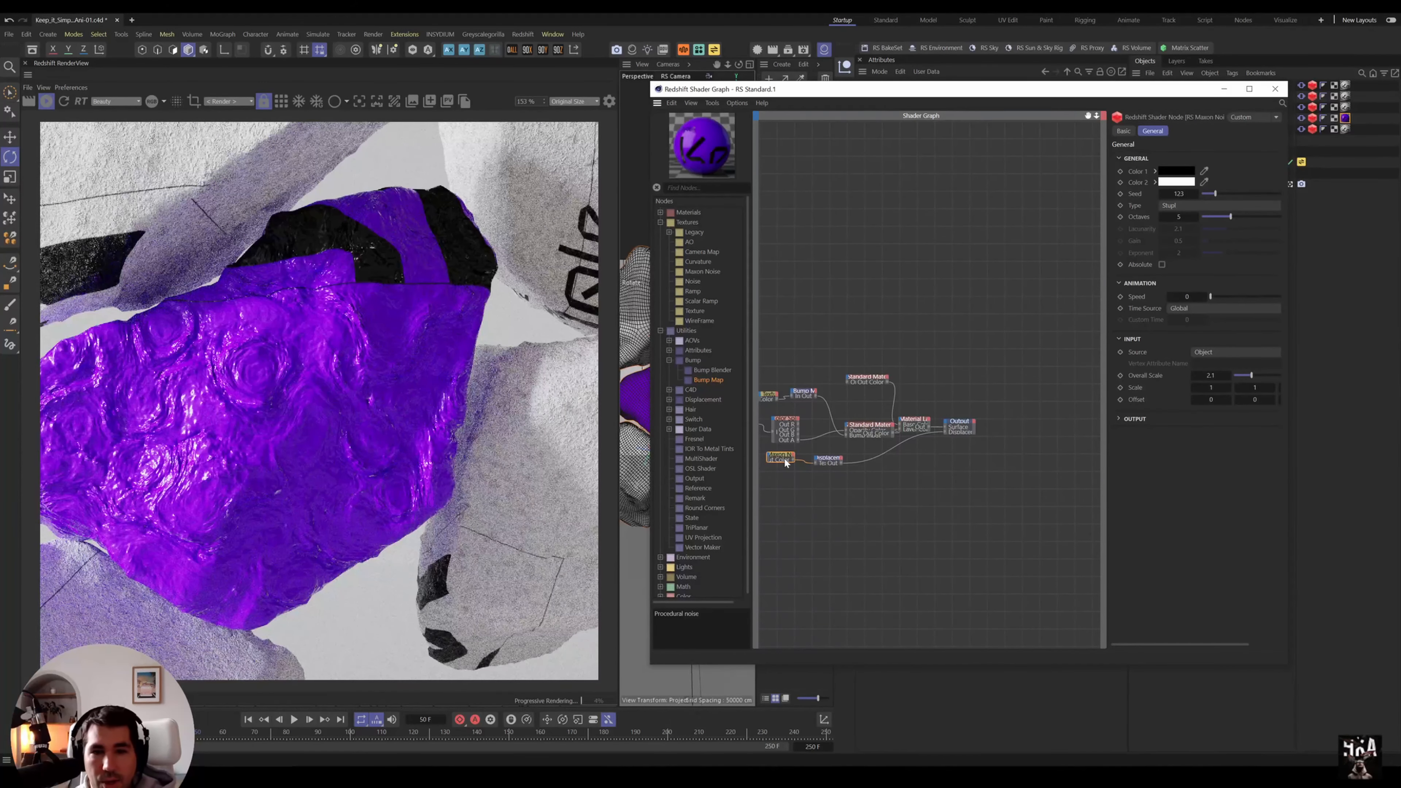
{"action": "left_click_drag", "start_coordinate": [1251, 376], "coordinate": [1235, 376]}
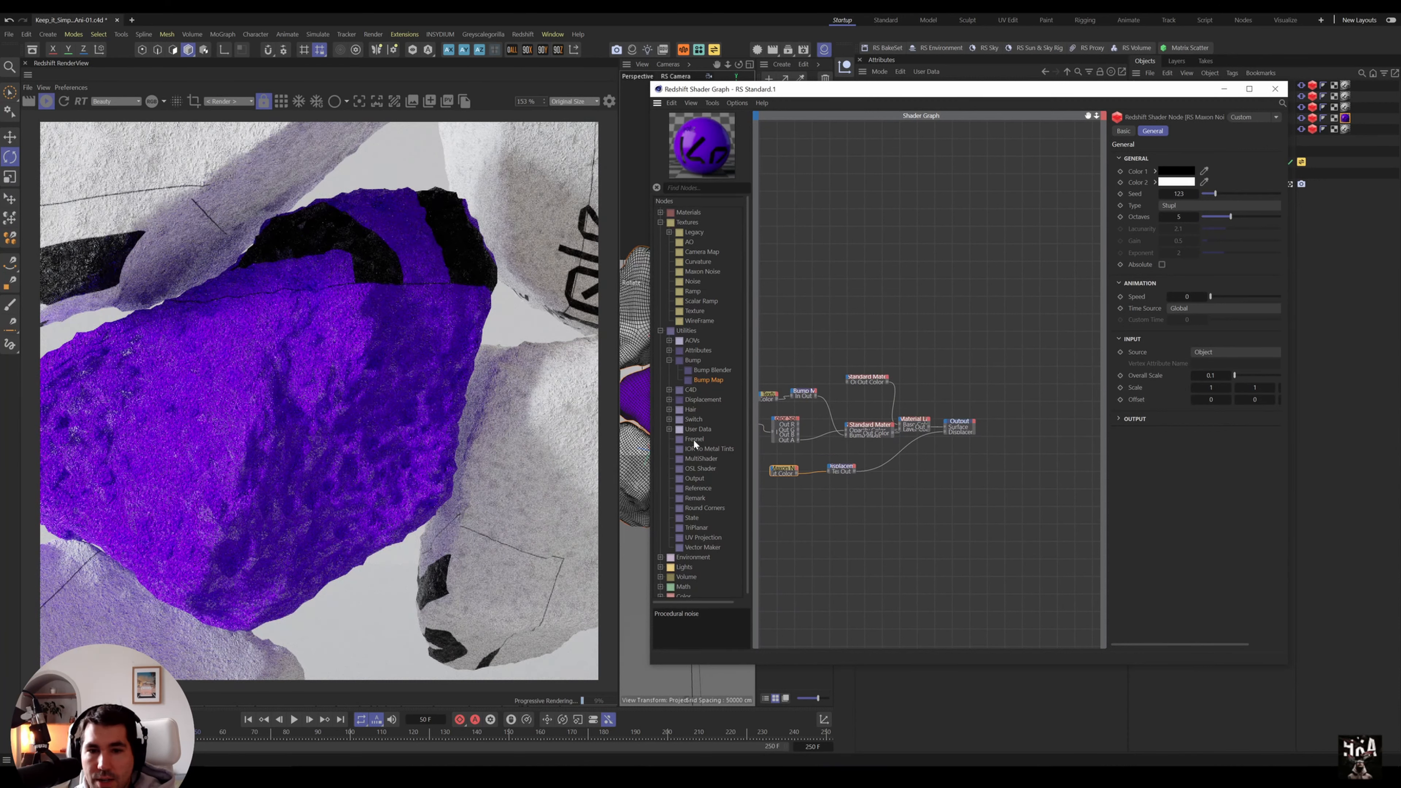
- Insert a Displacement Blender between the Displacement node and the Output's Displacement, using its Base Input
{"action": "left_click", "coordinate": [668, 399]}
{"action": "left_click_drag", "start_coordinate": [716, 417], "coordinate": [874, 466]}
{"action": "left_click", "coordinate": [932, 479]}
{"action": "left_click_drag", "start_coordinate": [921, 472], "coordinate": [946, 423]}
{"action": "scroll", "coordinate": [926, 446], "scroll_direction": "up", "scroll_amount": 3}
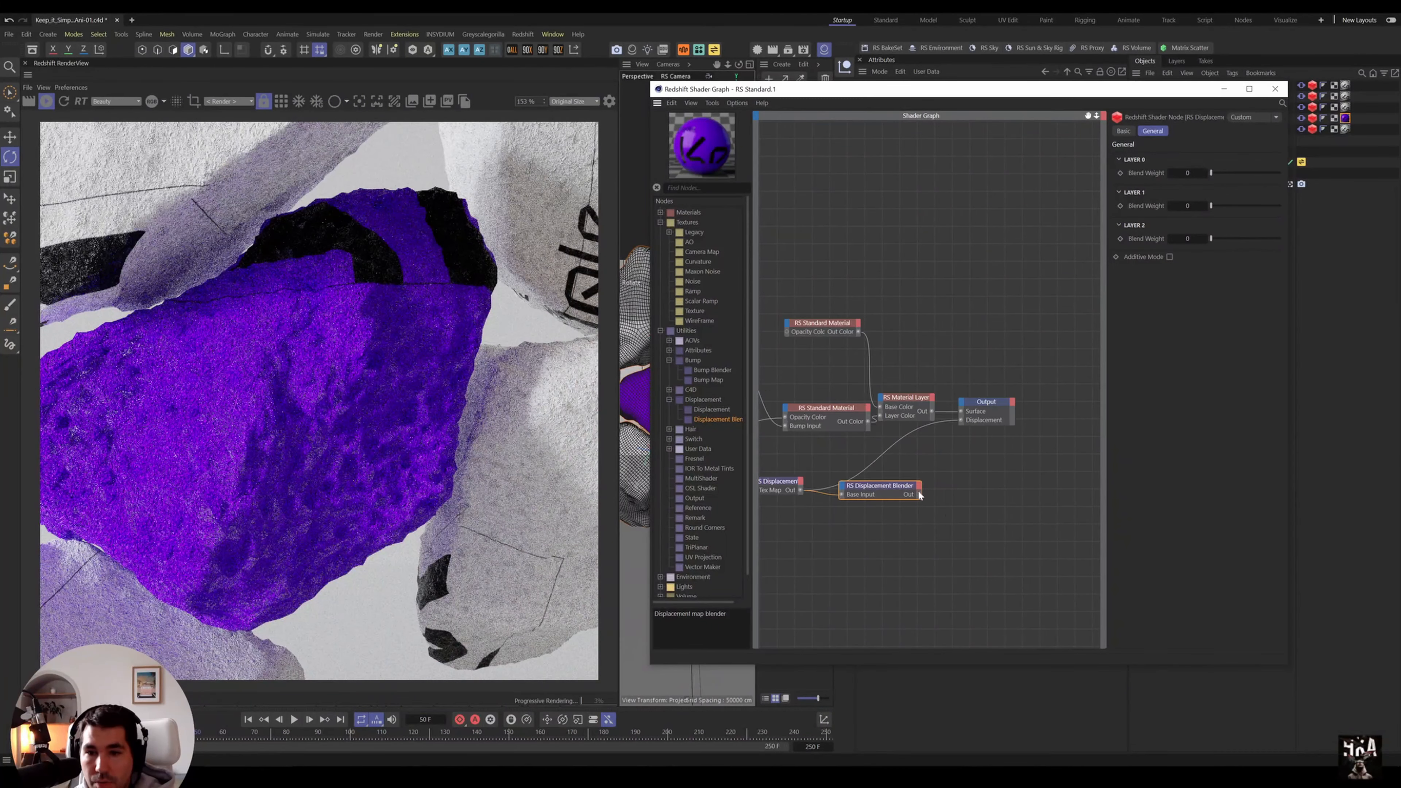
- Duplicate the Displacement node into the blender's Displace Input 0 and feed it an RS Texture loaded with an image from the Synthetic mesh folder
{"action": "scroll", "coordinate": [924, 487], "scroll_direction": "down", "scroll_amount": 1}
{"action": "left_click", "coordinate": [899, 453]}
{"action": "left_click_drag", "start_coordinate": [900, 484], "coordinate": [904, 482], "text": "ctrl"}
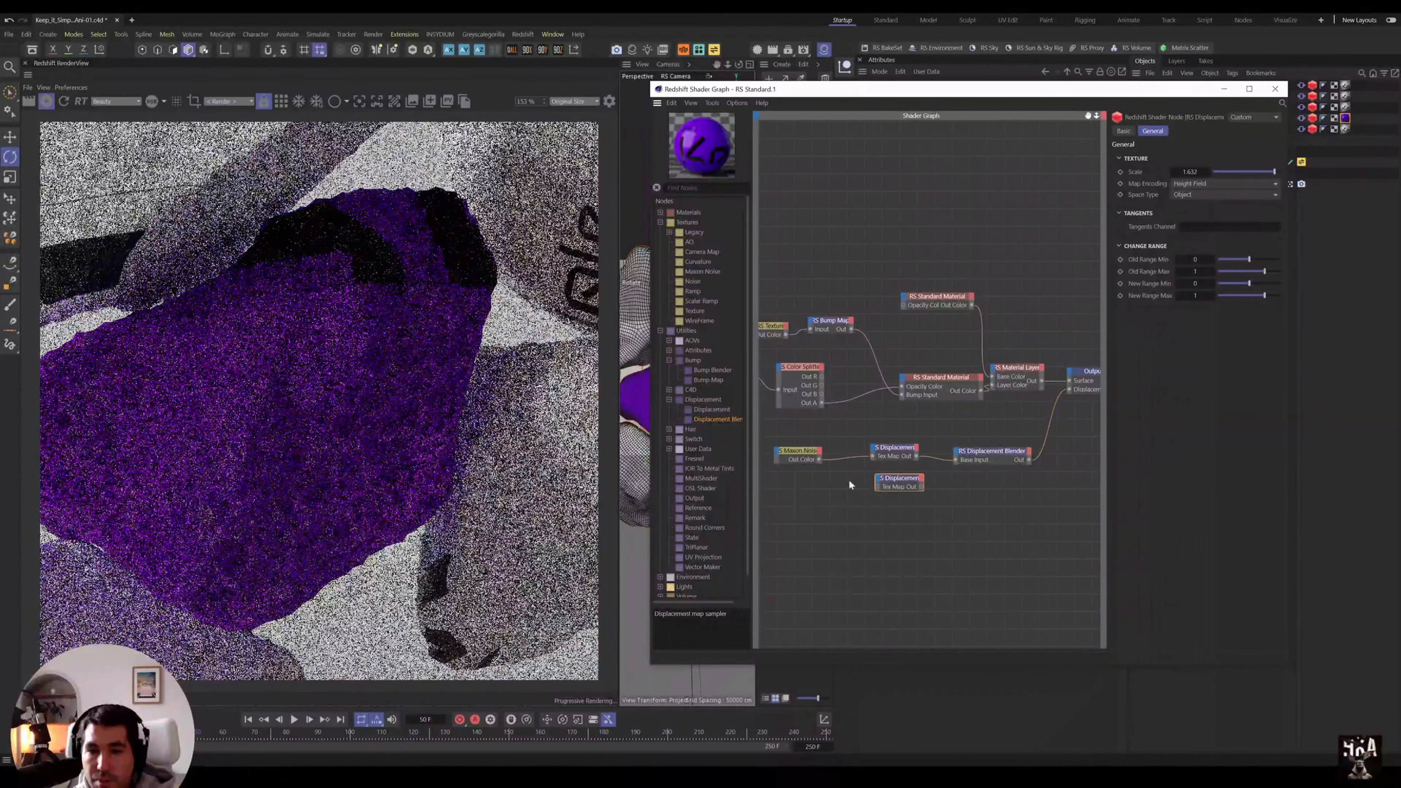
{"action": "left_click_drag", "start_coordinate": [693, 309], "coordinate": [831, 493]}
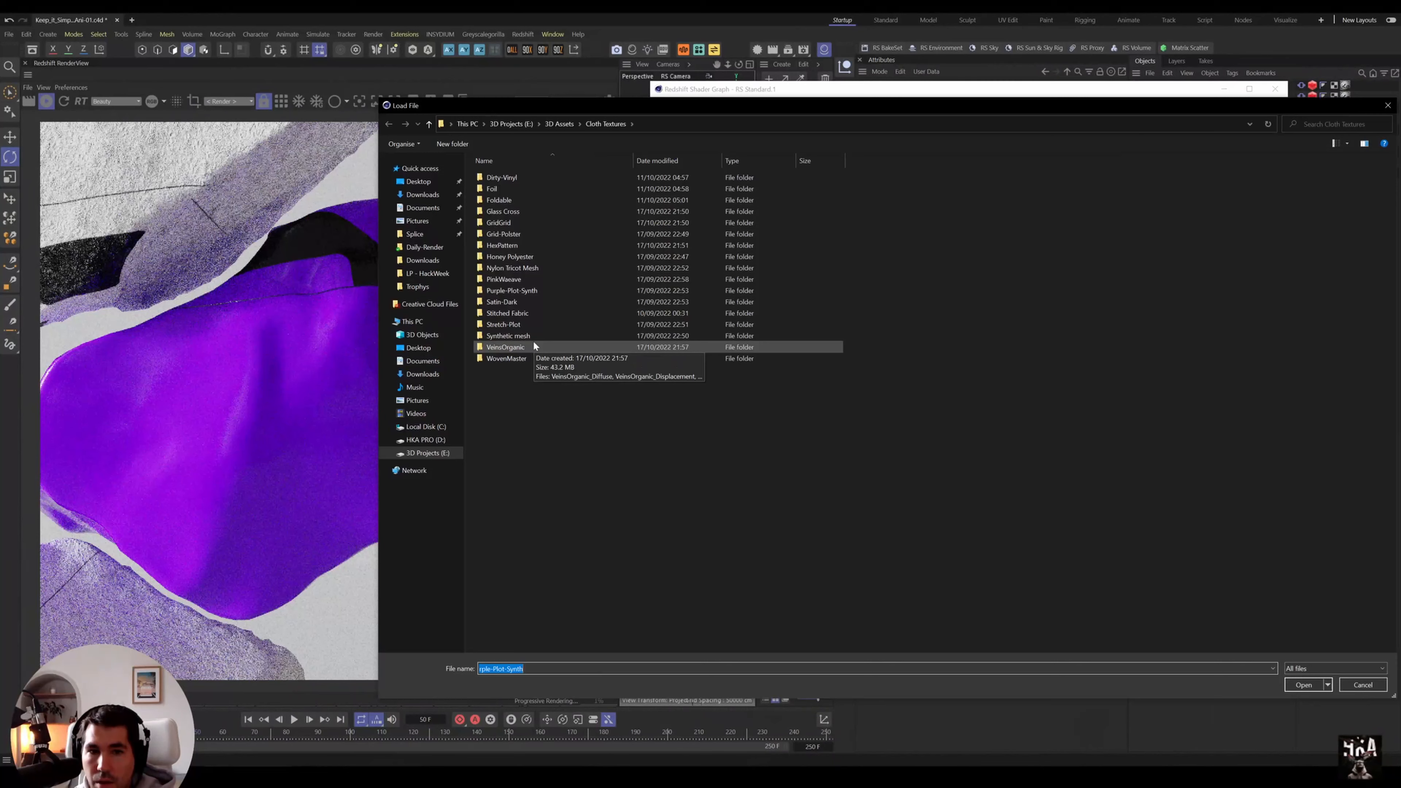
{"action": "double_click", "coordinate": [531, 337]}
{"action": "double_click", "coordinate": [572, 192]}
{"action": "left_click", "coordinate": [748, 441]}
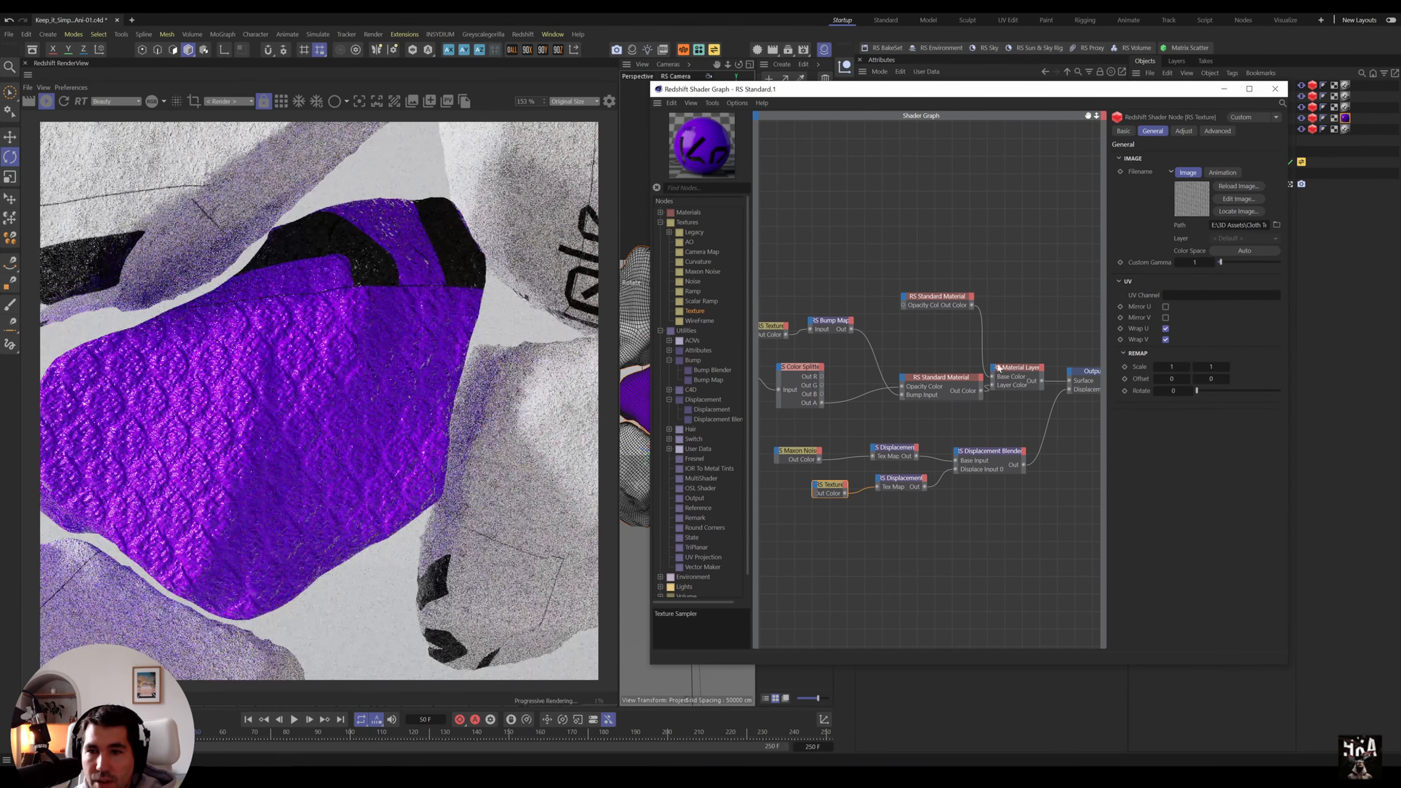
- Set the displacement texture's remap scale to 5 in both directions and adjust the scale of the Maxon Noise displacement
{"action": "left_click", "coordinate": [1172, 366]}
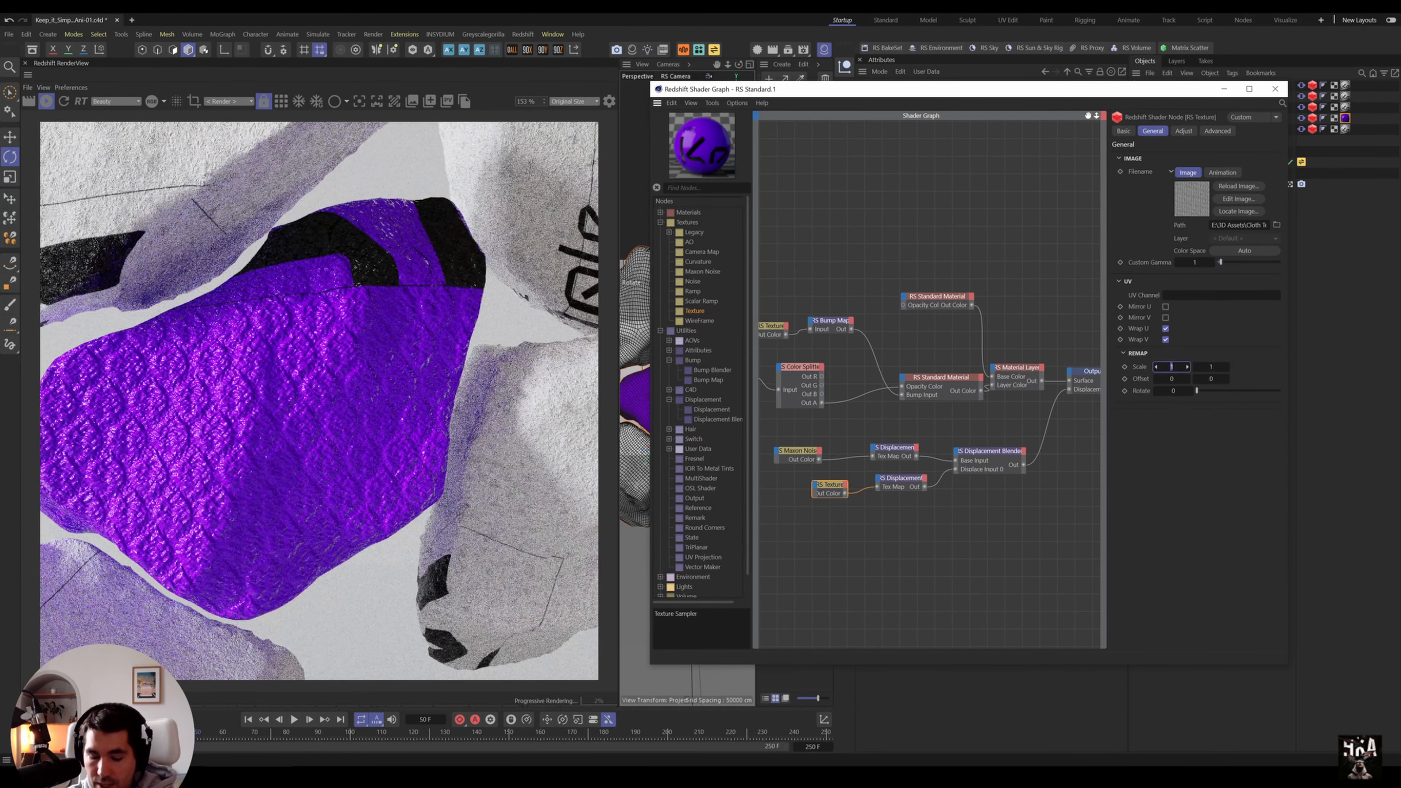
{"action": "type", "text": "5"}
{"action": "key", "text": "Tab"}
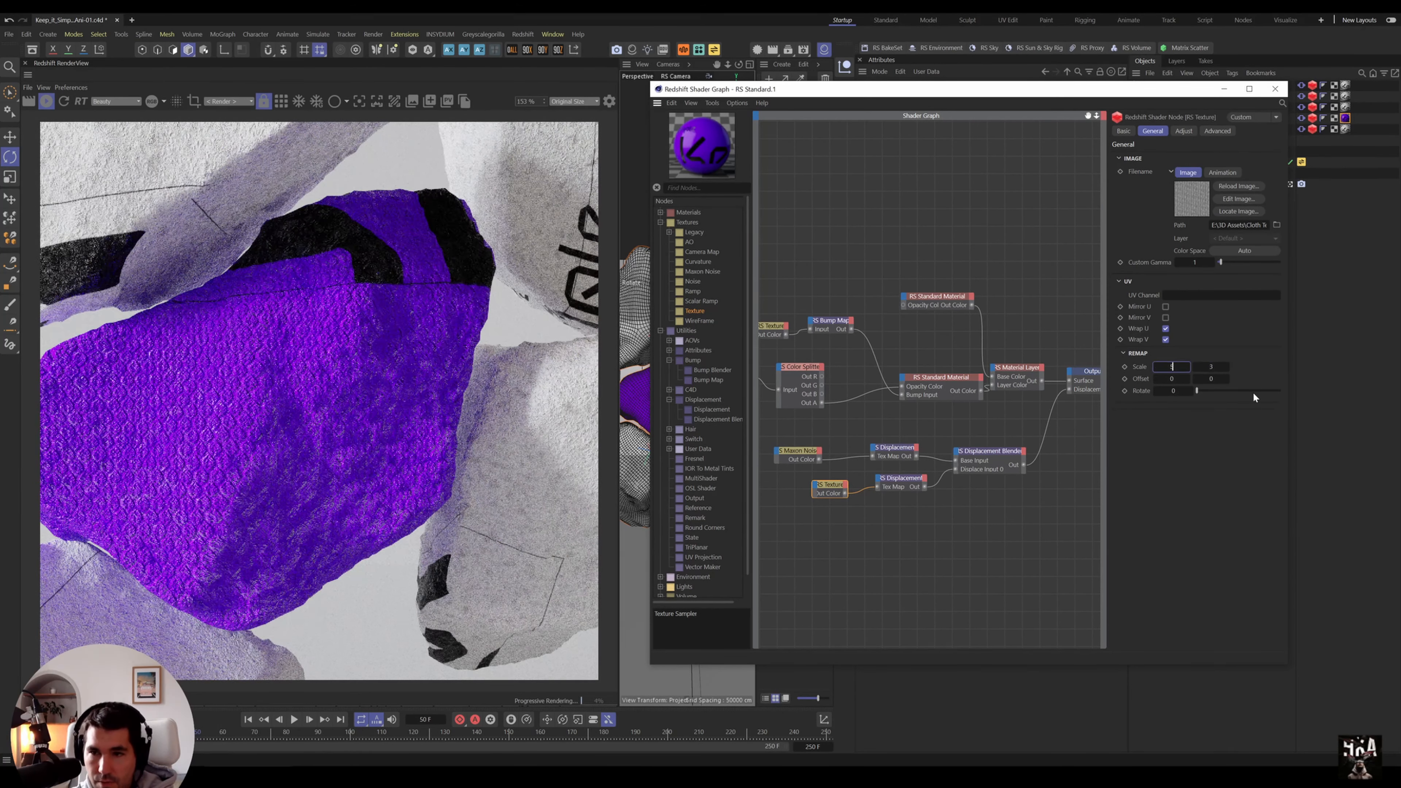
{"action": "type", "text": "5"}
{"action": "key", "text": "Tab"}
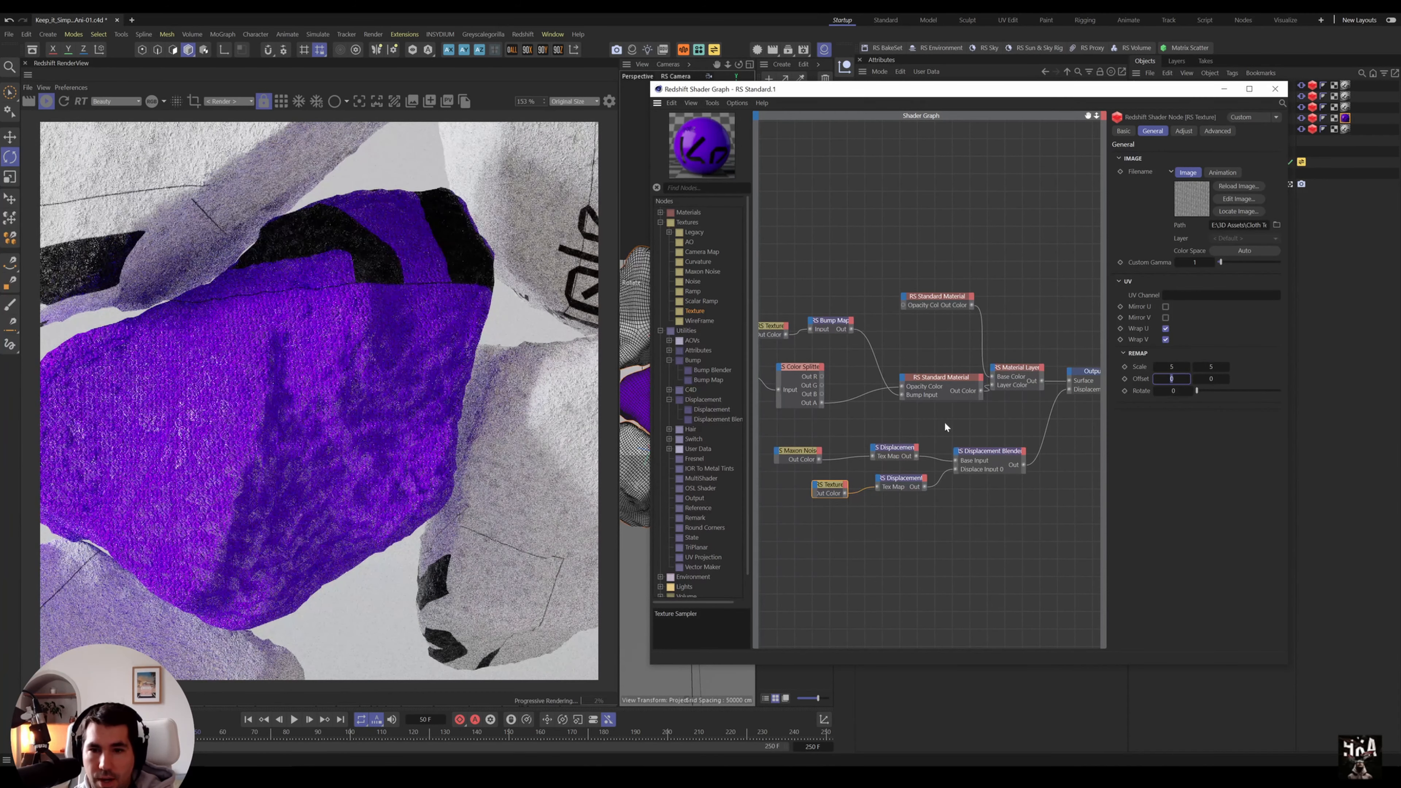
{"action": "left_click", "coordinate": [905, 449]}
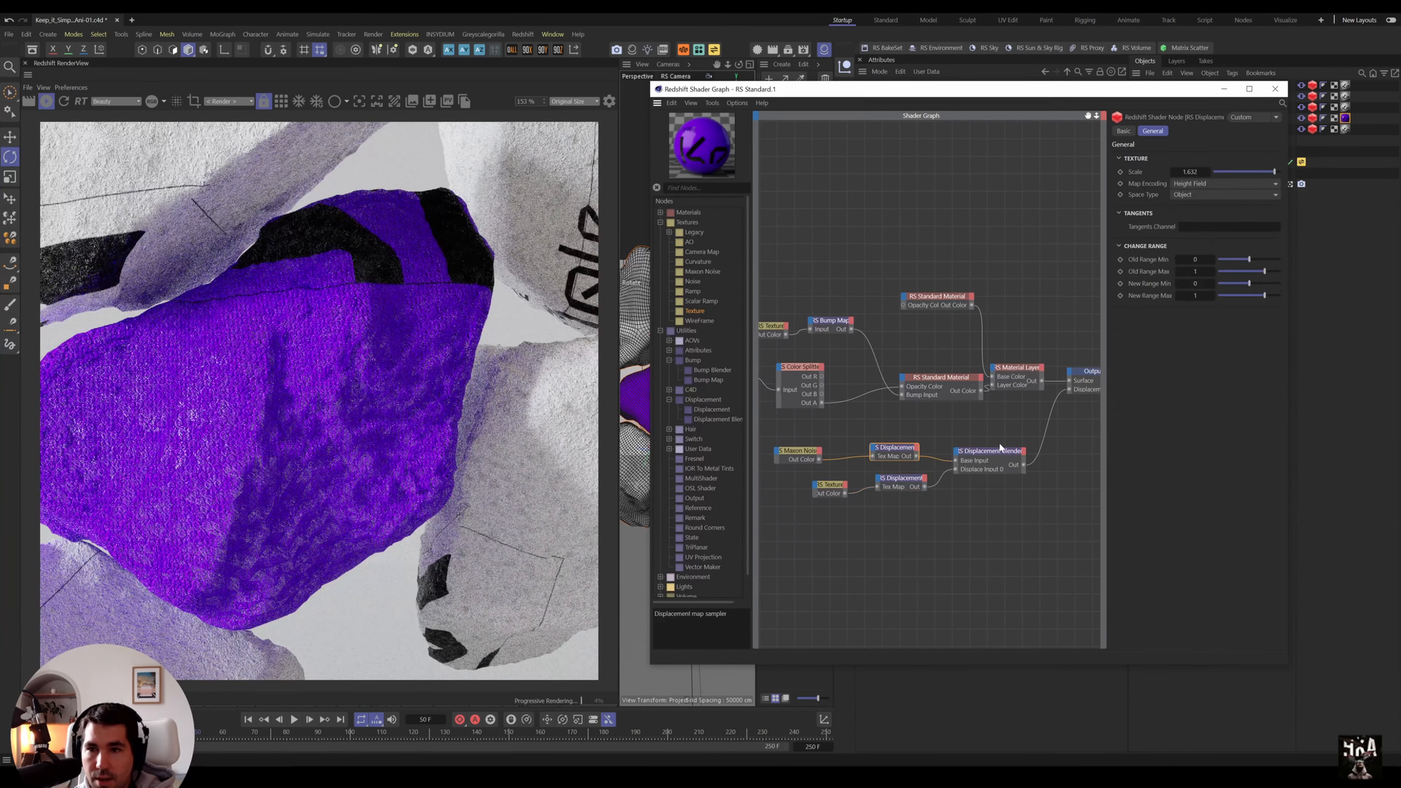
{"action": "left_click", "coordinate": [1244, 171]}
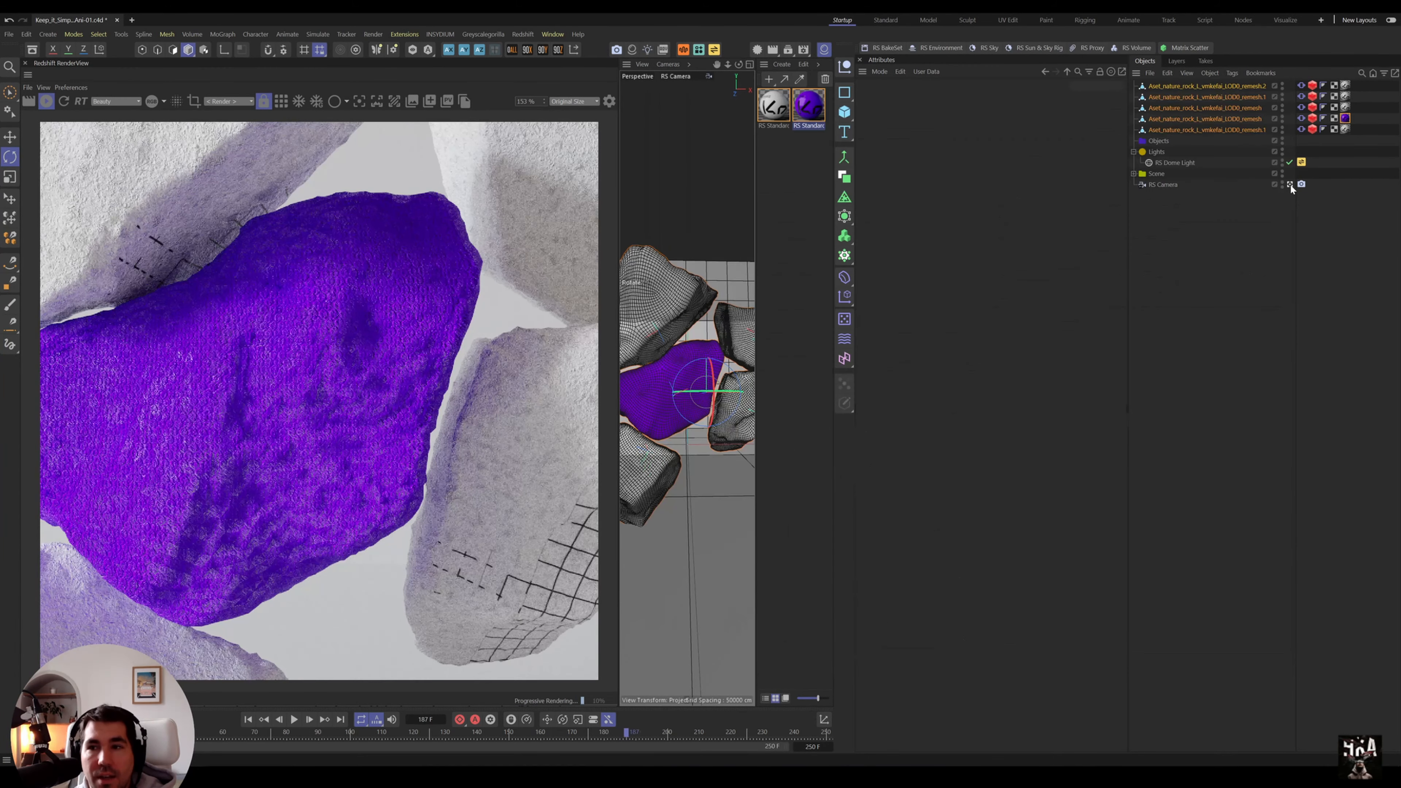
- Leave the RS Camera view, dock the Redshift RenderView beneath the attributes, and inspect the rock formation around the purple rock
{"action": "left_click", "coordinate": [1290, 185]}
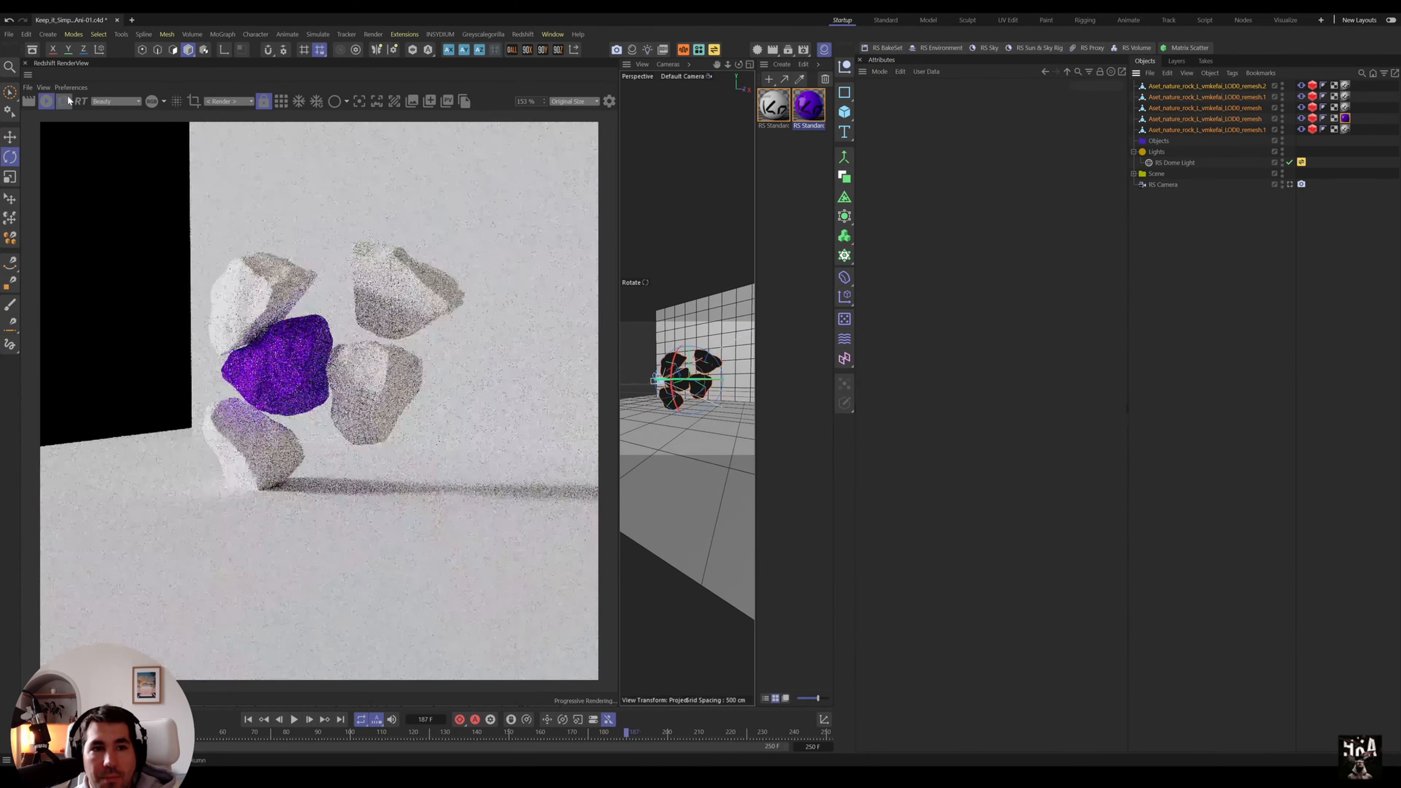
{"action": "left_click_drag", "start_coordinate": [32, 82], "coordinate": [1134, 754]}
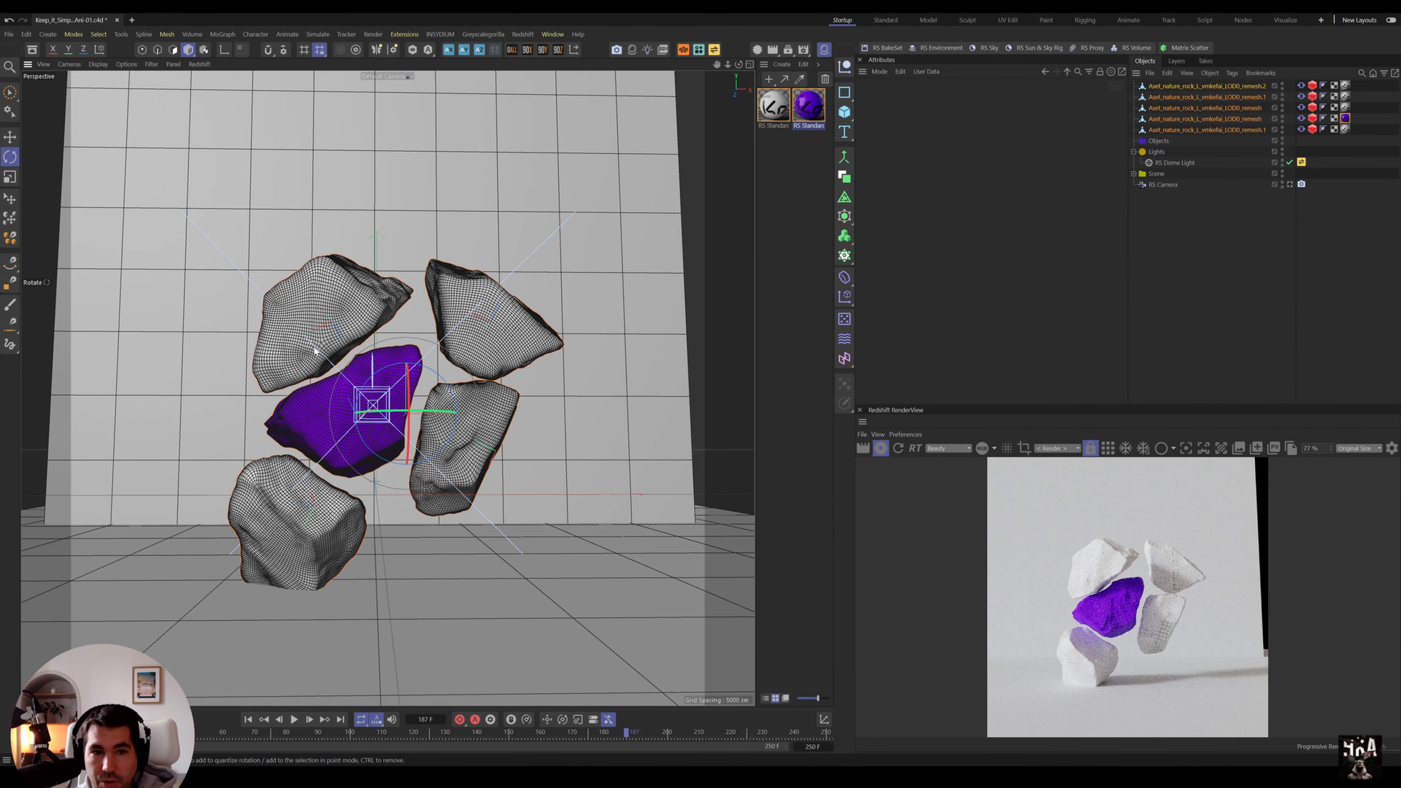
{"action": "scroll", "coordinate": [377, 384], "scroll_direction": "up", "scroll_amount": 3}
{"action": "left_click_drag", "start_coordinate": [377, 384], "coordinate": [446, 389], "text": "alt"}
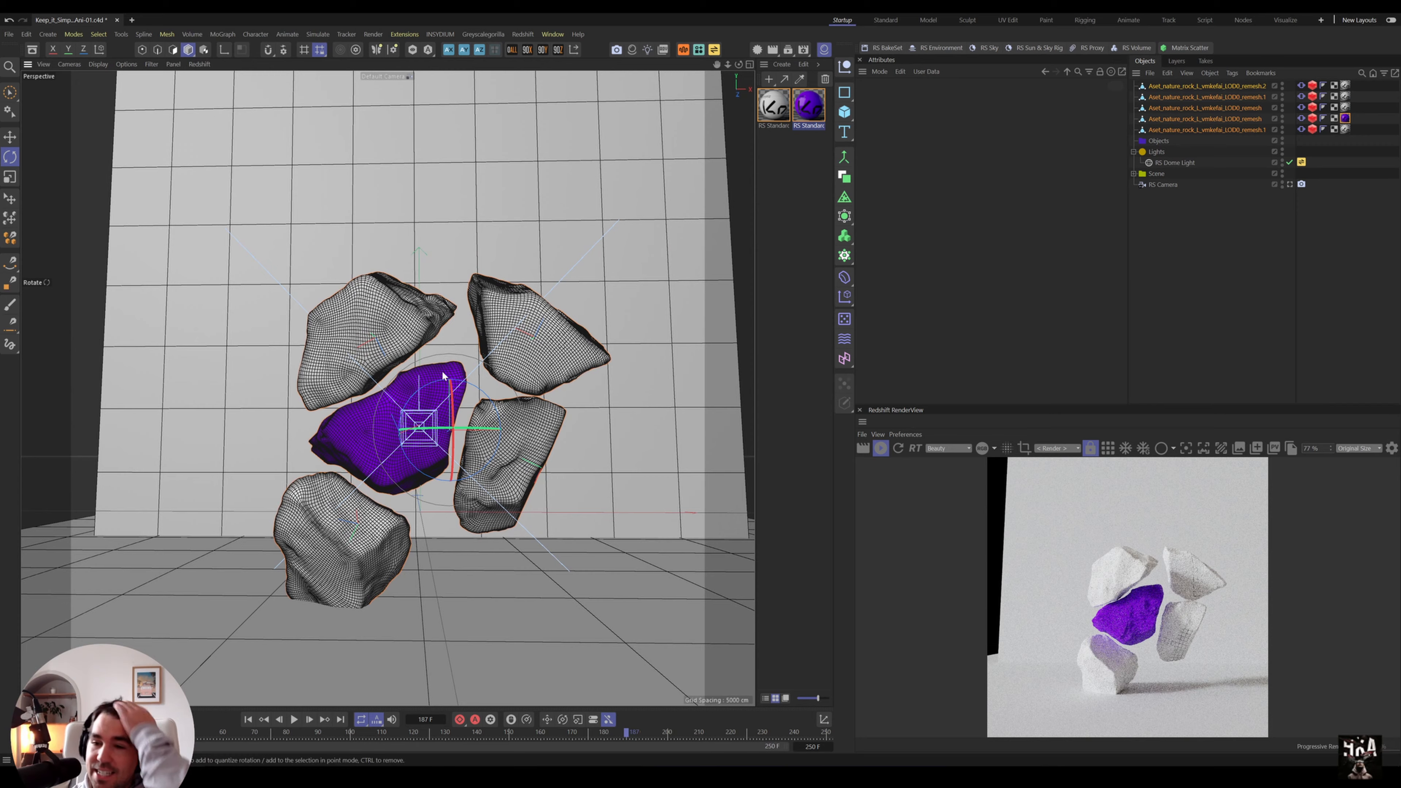
{"action": "left_click_drag", "start_coordinate": [370, 345], "coordinate": [385, 369], "text": "alt"}
{"action": "right_click_drag", "start_coordinate": [418, 434], "coordinate": [612, 508], "text": "alt"}
{"action": "left_click_drag", "start_coordinate": [620, 502], "coordinate": [595, 511], "text": "alt"}
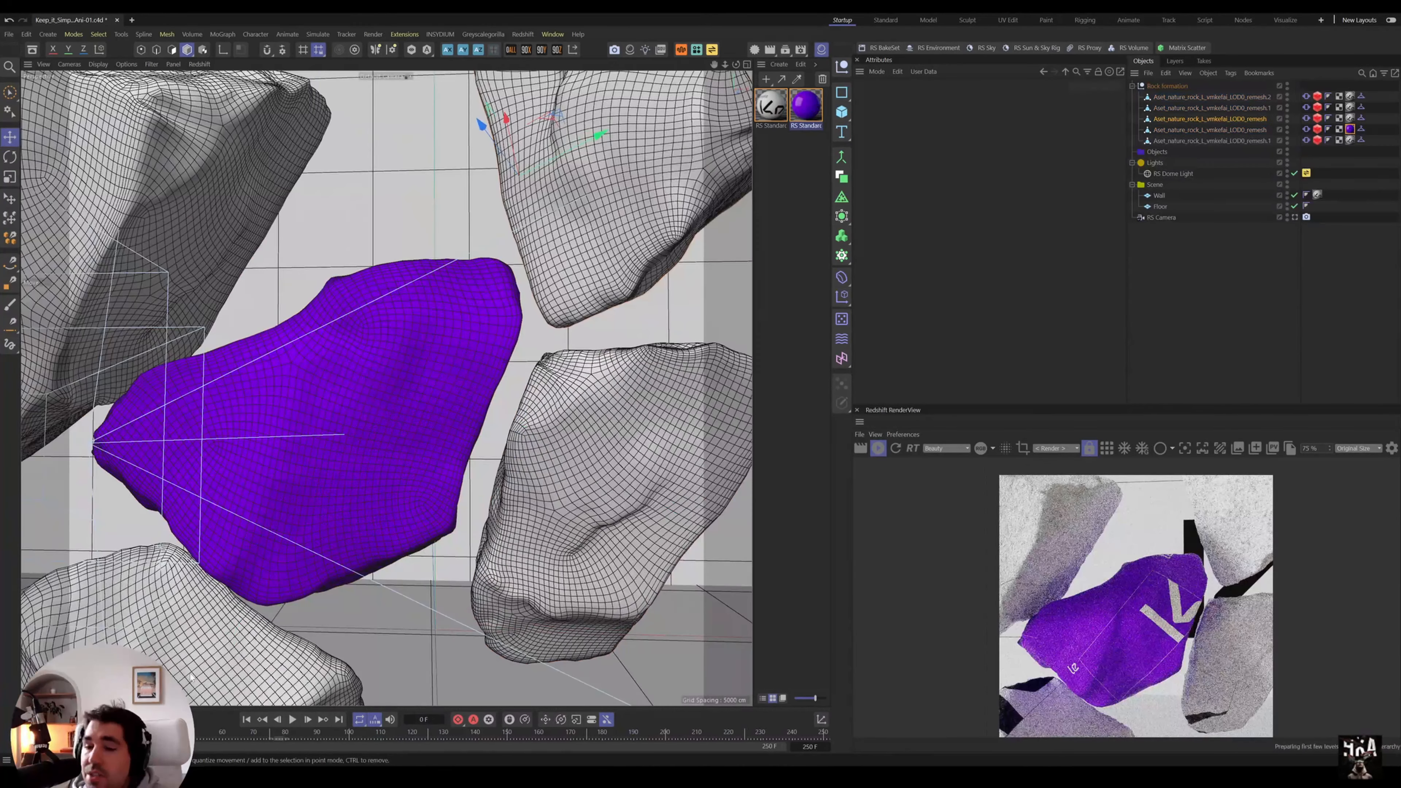
{"action": "left_click_drag", "start_coordinate": [460, 362], "coordinate": [447, 503], "text": "alt"}
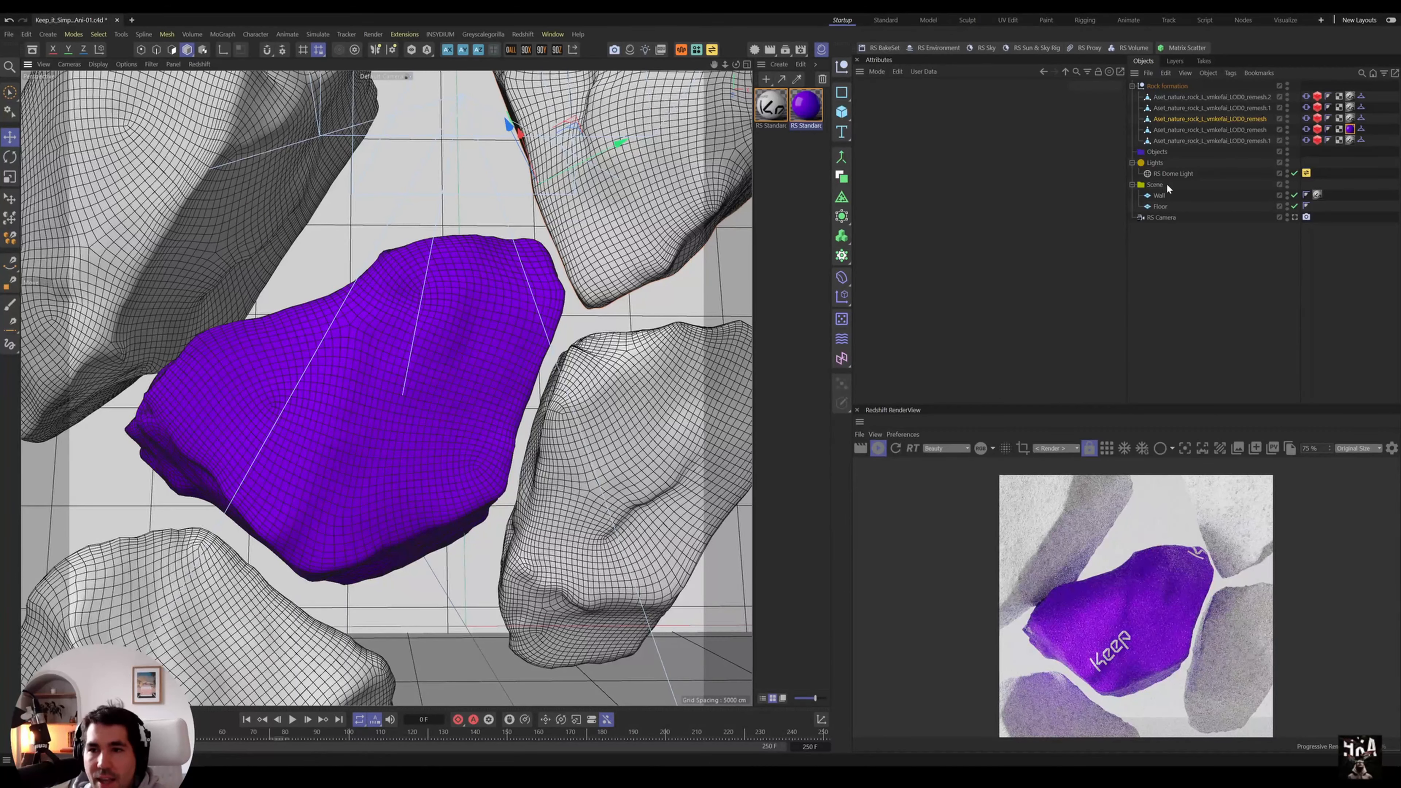
- Add a Redshift spot light and give it a Target tag aimed at the purple rock
{"action": "left_click", "coordinate": [1176, 173]}
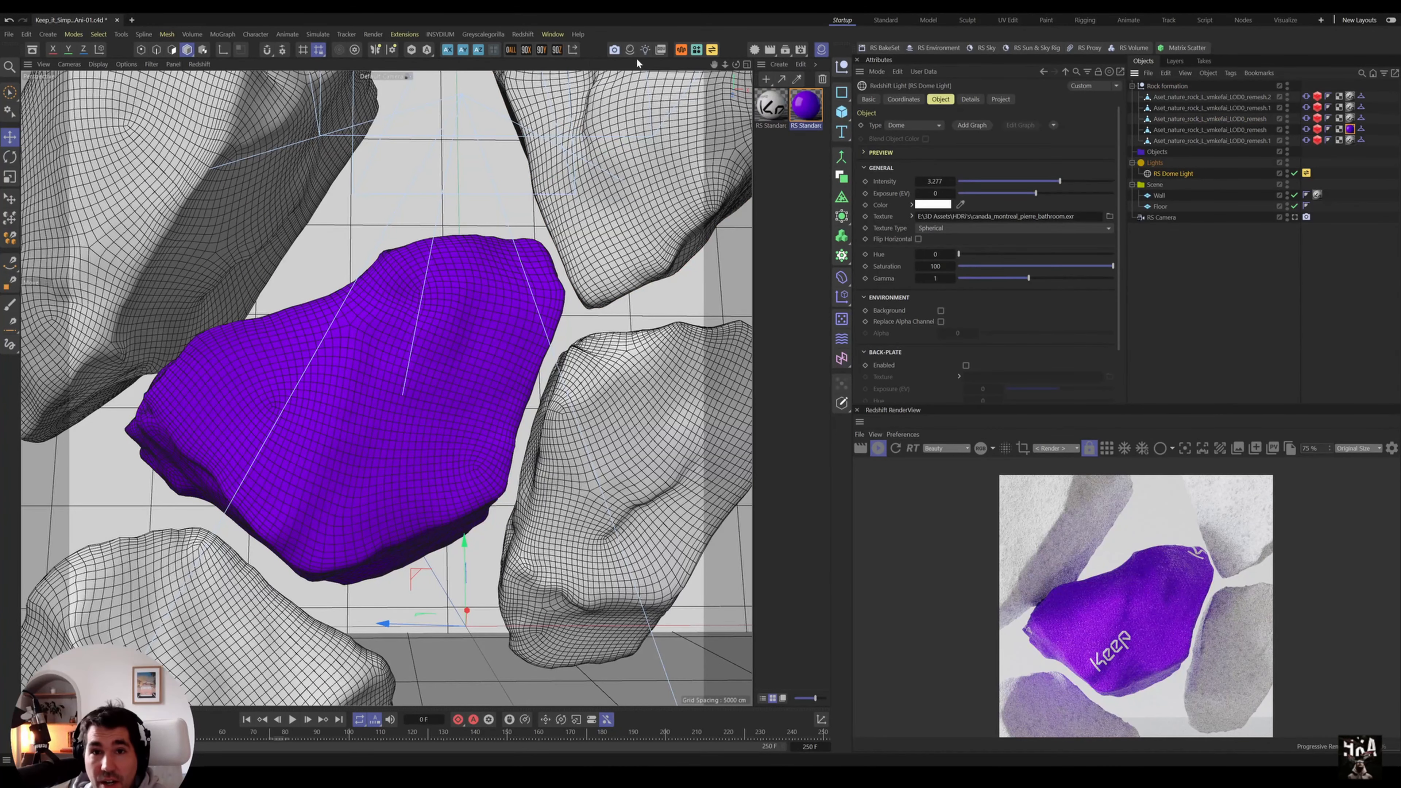
{"action": "left_click", "coordinate": [645, 49]}
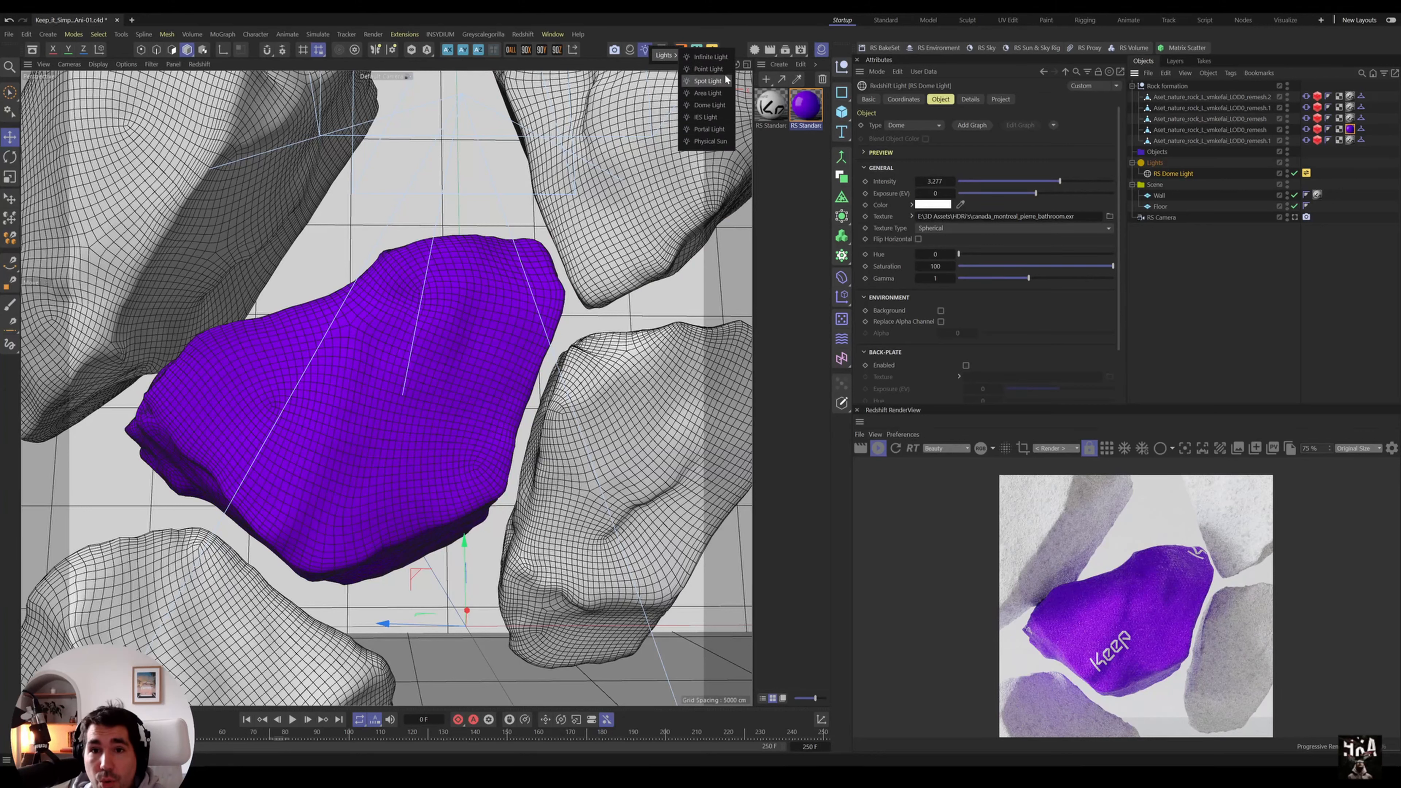
{"action": "left_click", "coordinate": [720, 84]}
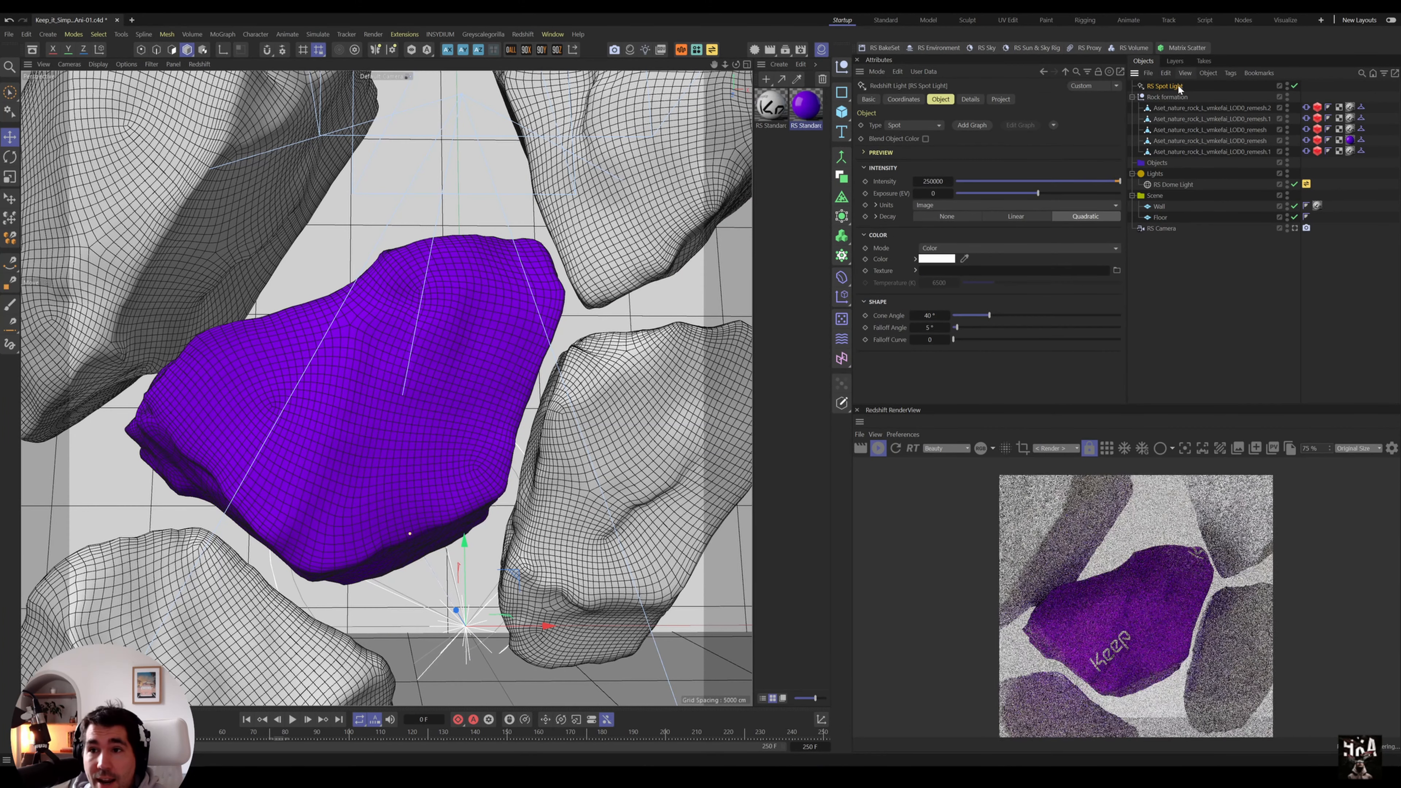
{"action": "right_click", "coordinate": [1168, 86]}
{"action": "mouse_move", "coordinate": [1217, 112]}
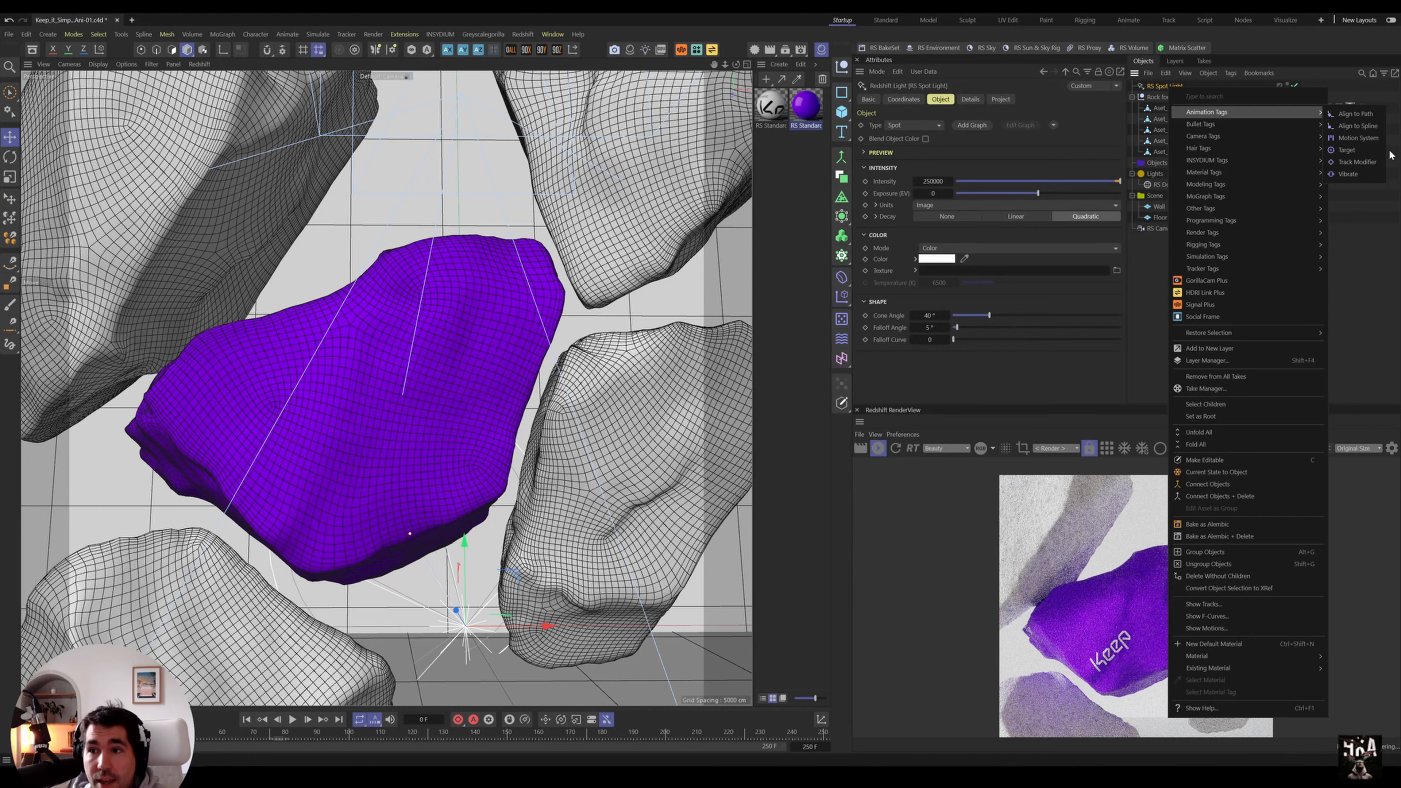
{"action": "left_click", "coordinate": [1372, 156]}
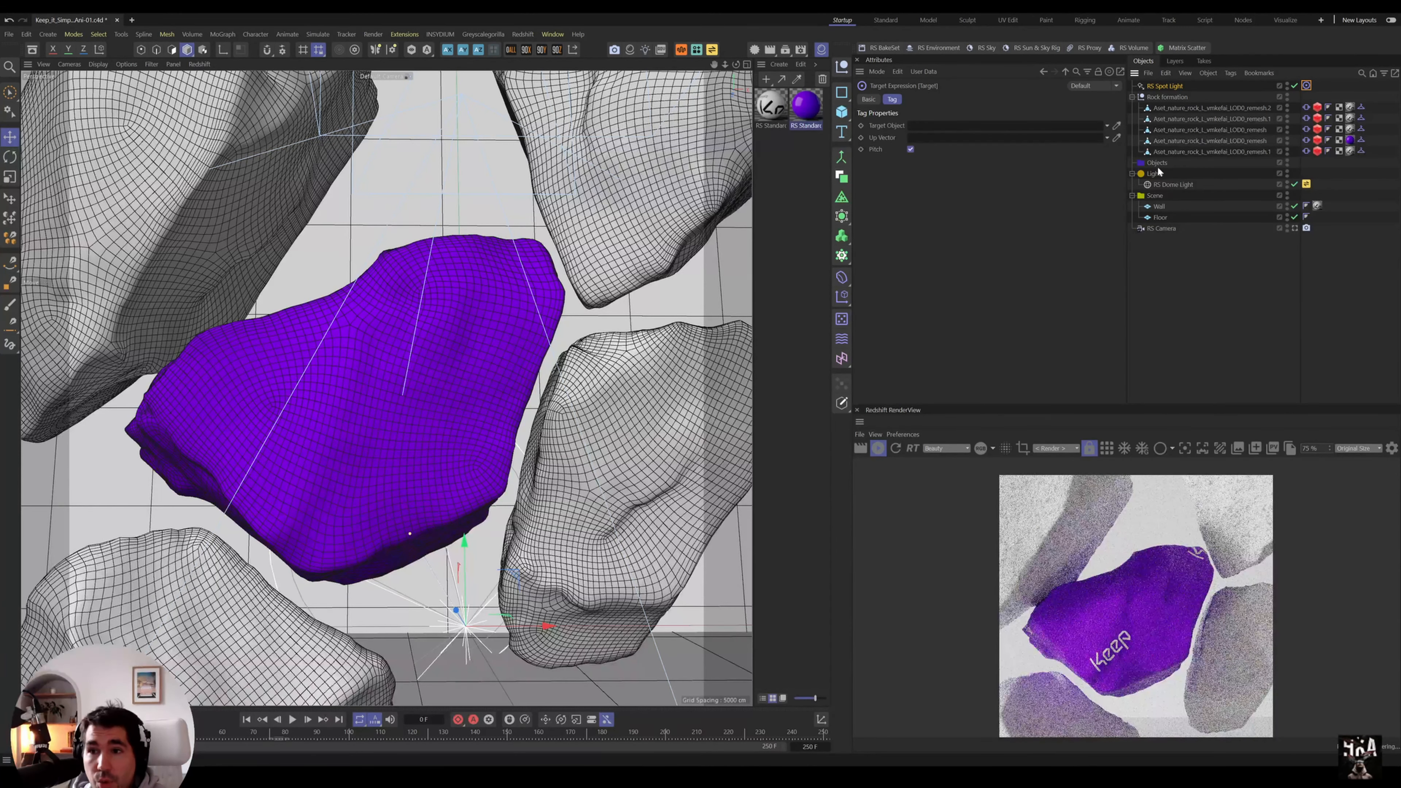
{"action": "left_click_drag", "start_coordinate": [1256, 137], "coordinate": [982, 126]}
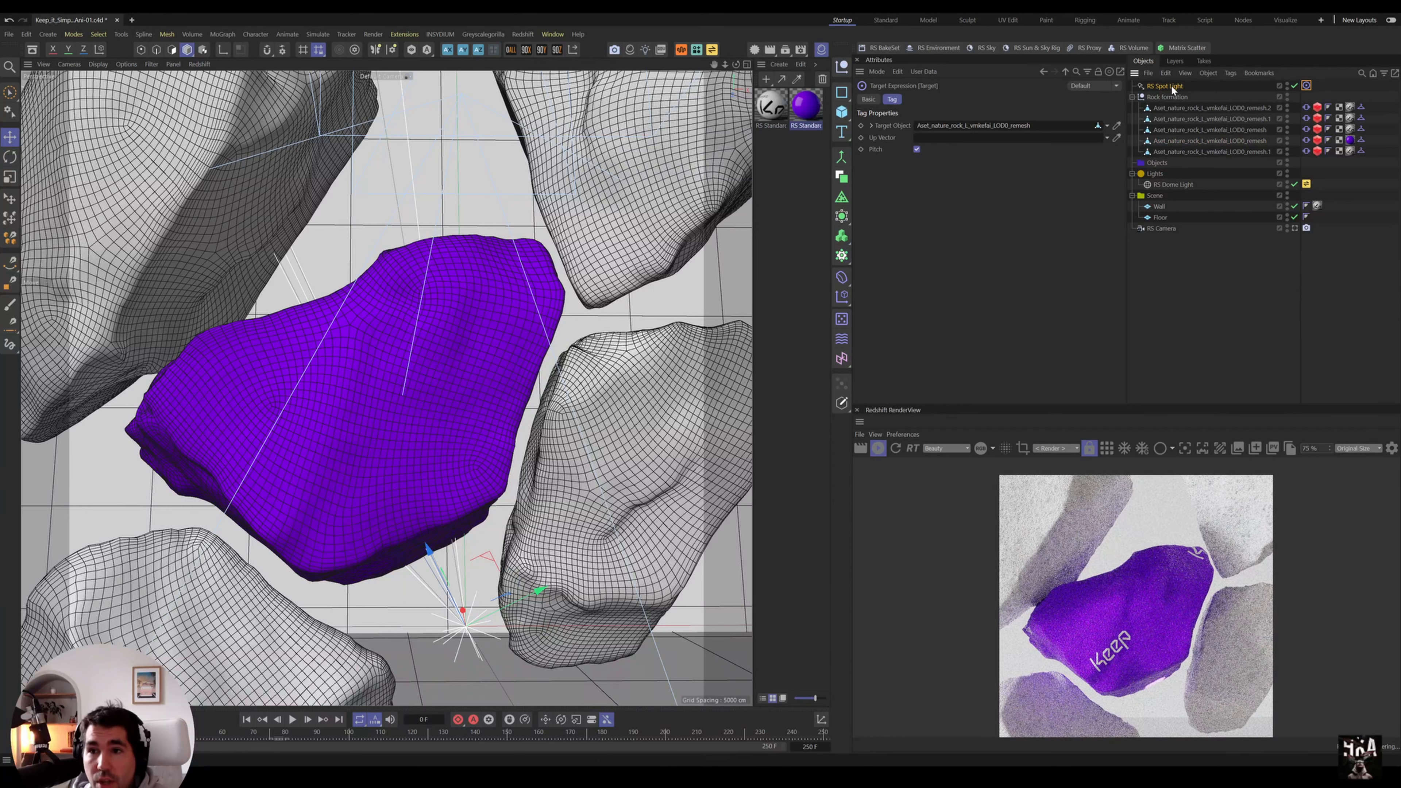
- Move the spot light away from its starting point to a position above and in front of the rock formation
{"action": "left_click_drag", "start_coordinate": [463, 610], "coordinate": [548, 668]}
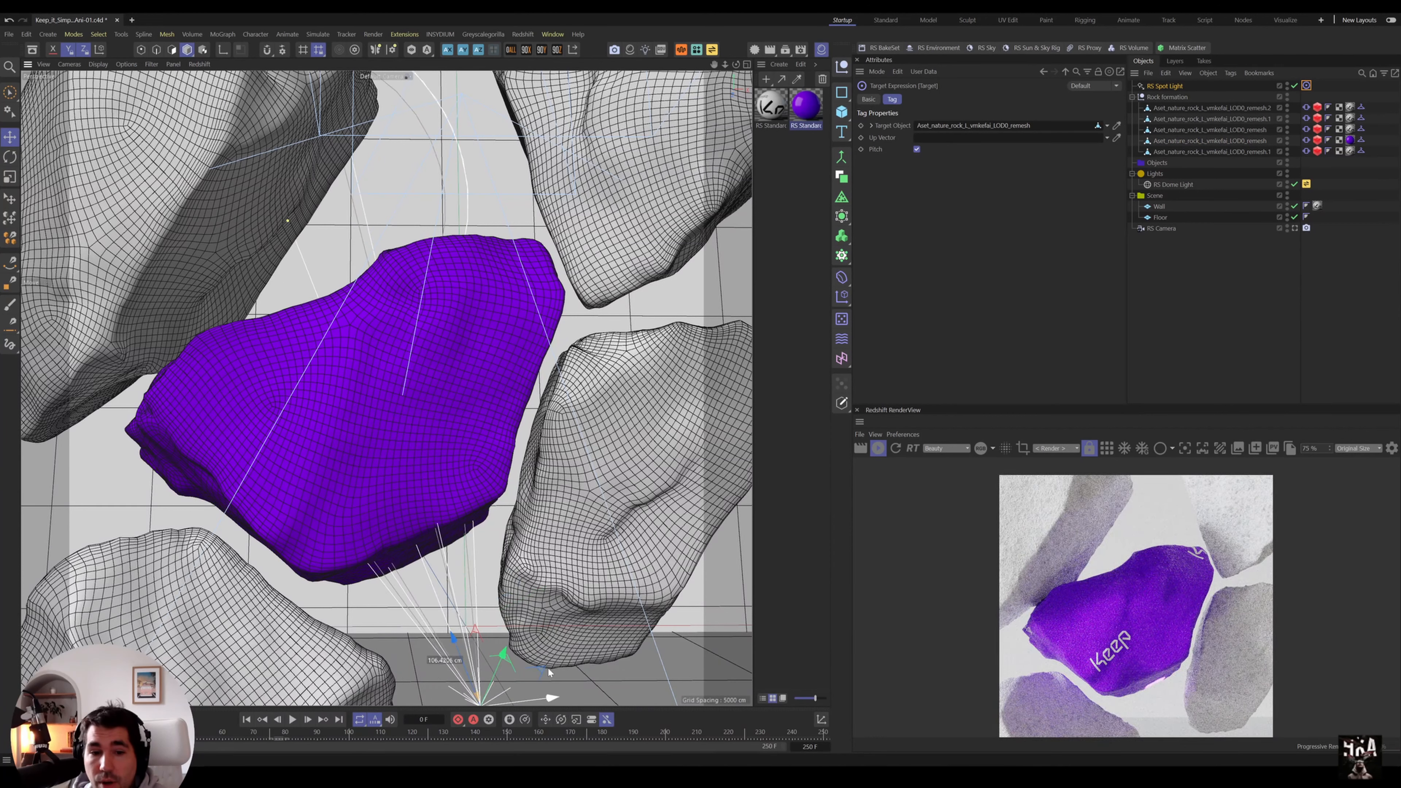
{"action": "key", "text": "ctrl+z"}
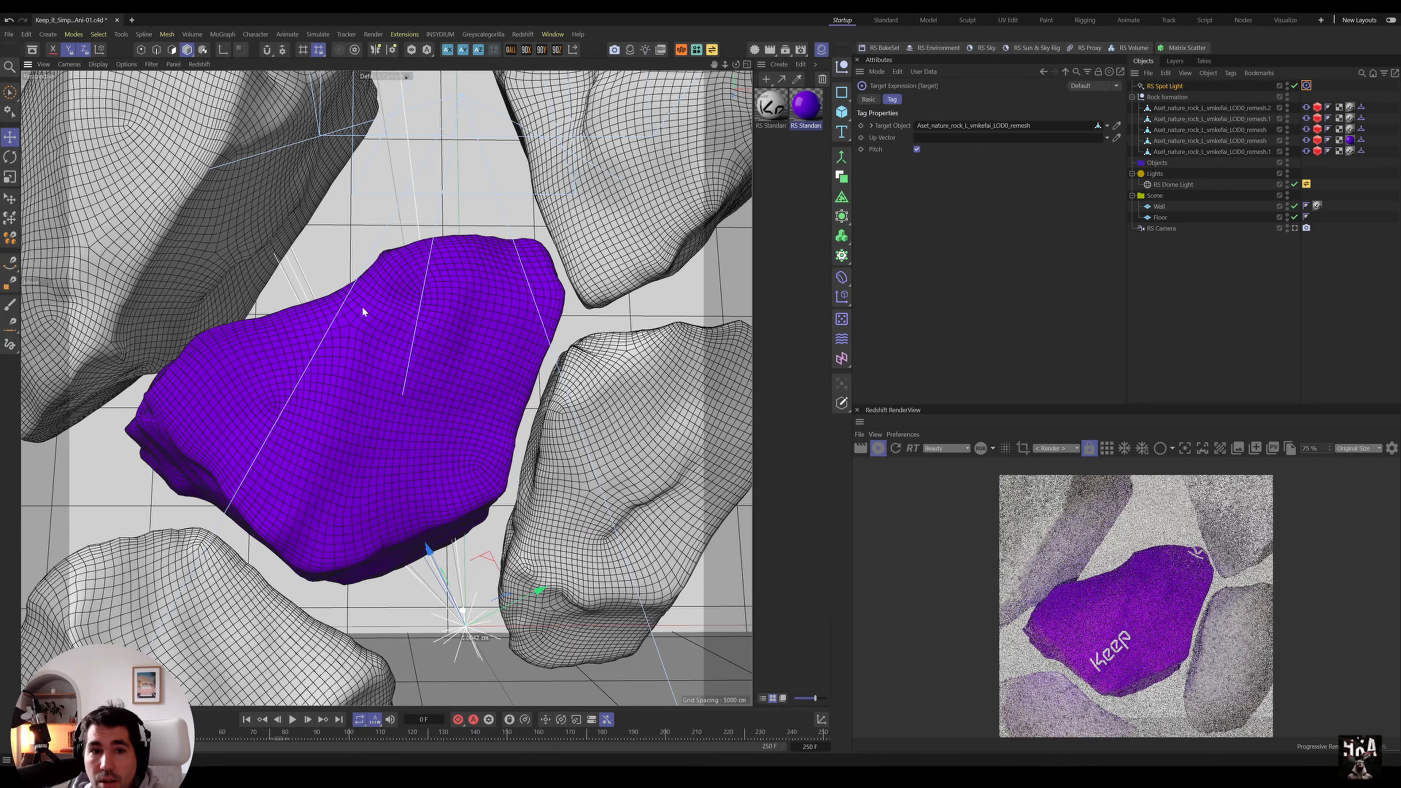
{"action": "left_click_drag", "start_coordinate": [429, 552], "coordinate": [485, 618]}
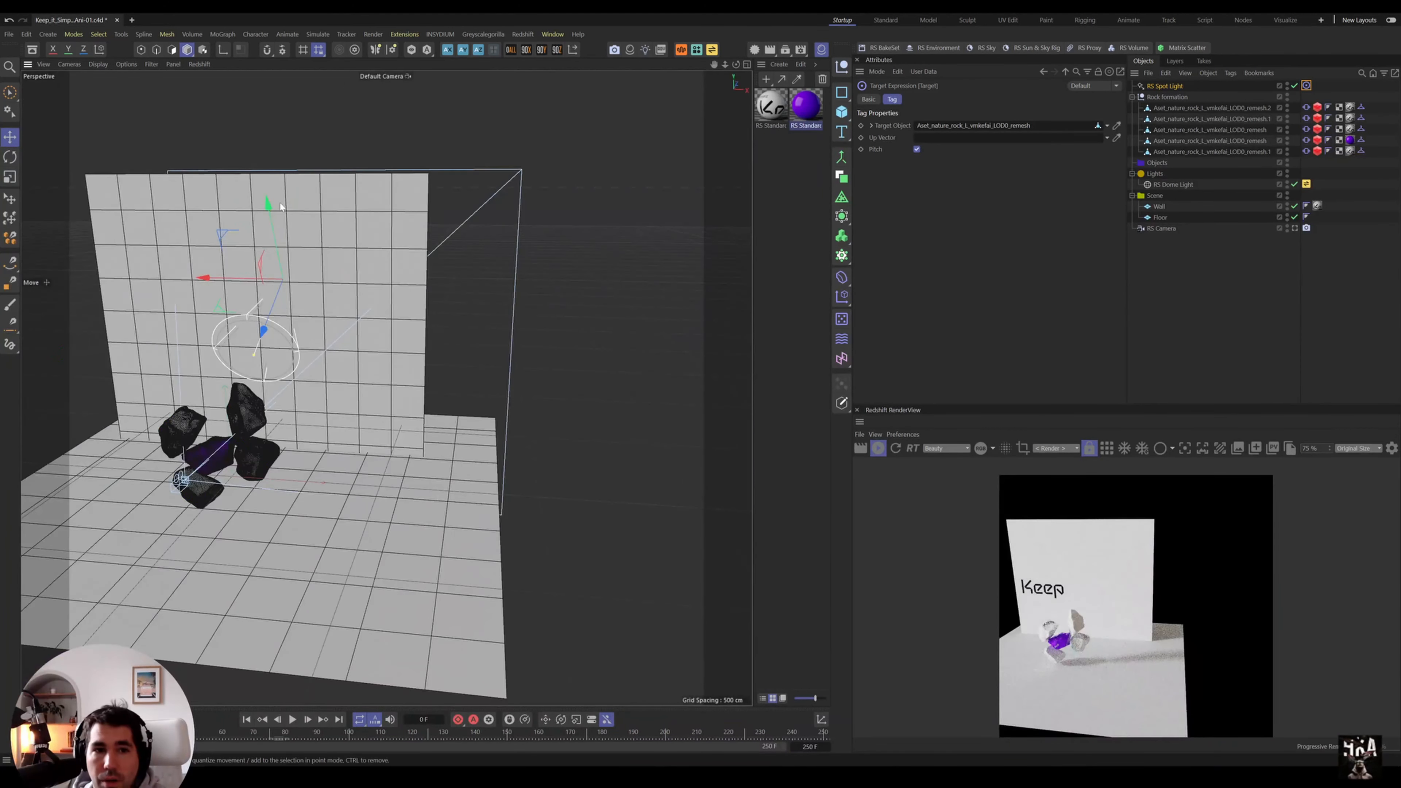
{"action": "left_click_drag", "start_coordinate": [266, 332], "coordinate": [76, 646]}
{"action": "left_click_drag", "start_coordinate": [184, 535], "coordinate": [78, 245]}
{"action": "right_click_drag", "start_coordinate": [172, 435], "coordinate": [275, 460], "text": "alt"}
{"action": "mouse_move", "coordinate": [175, 475]}
{"action": "left_mouse_down", "text": "alt"}
{"action": "mouse_move", "coordinate": [222, 471]}
{"action": "mouse_move", "coordinate": [195, 458]}
{"action": "left_mouse_up", "text": "alt"}
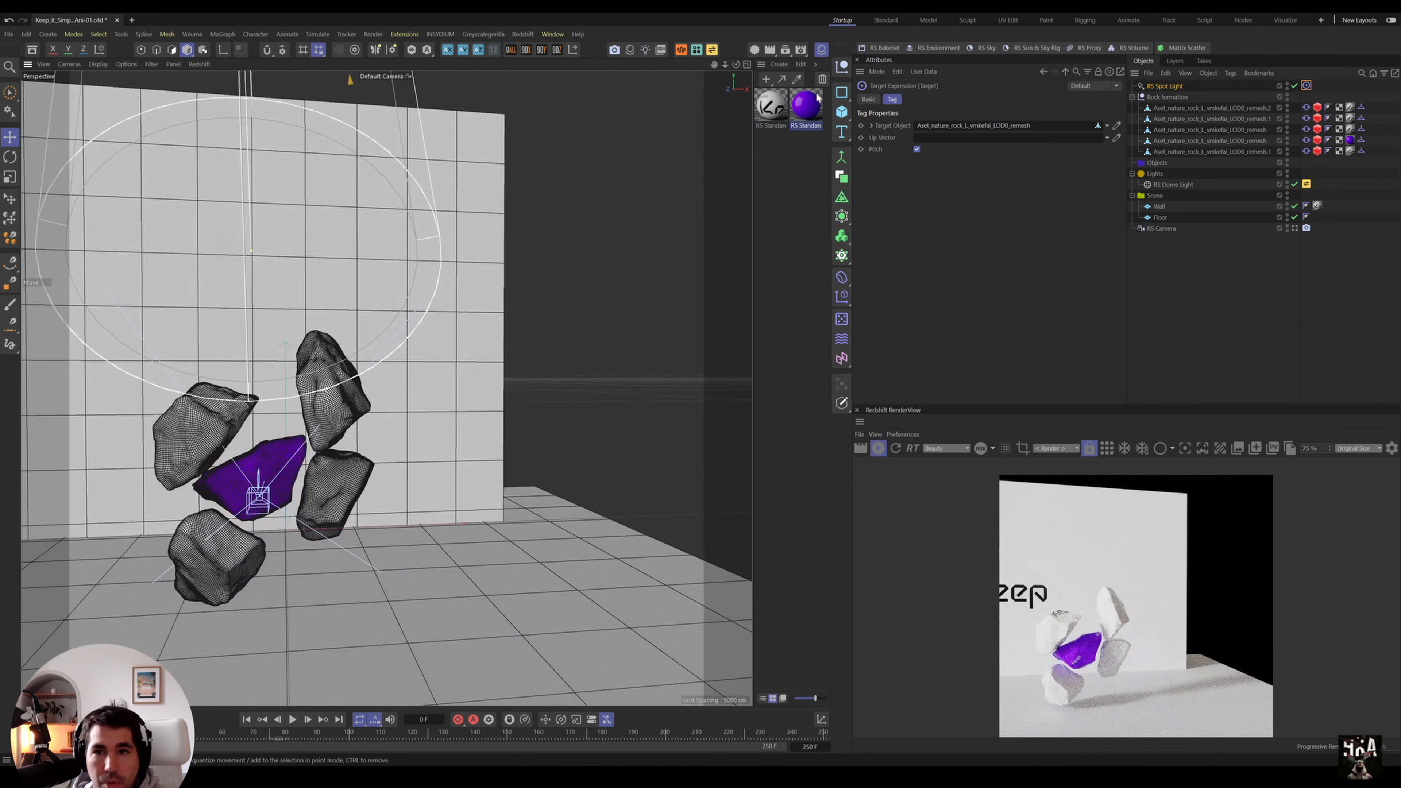
- Shift the spot light's X position to about 305 and return to the RS Camera view
{"action": "left_click", "coordinate": [1164, 86]}
{"action": "left_click", "coordinate": [903, 99]}
{"action": "left_click_drag", "start_coordinate": [900, 134], "coordinate": [663, 228]}
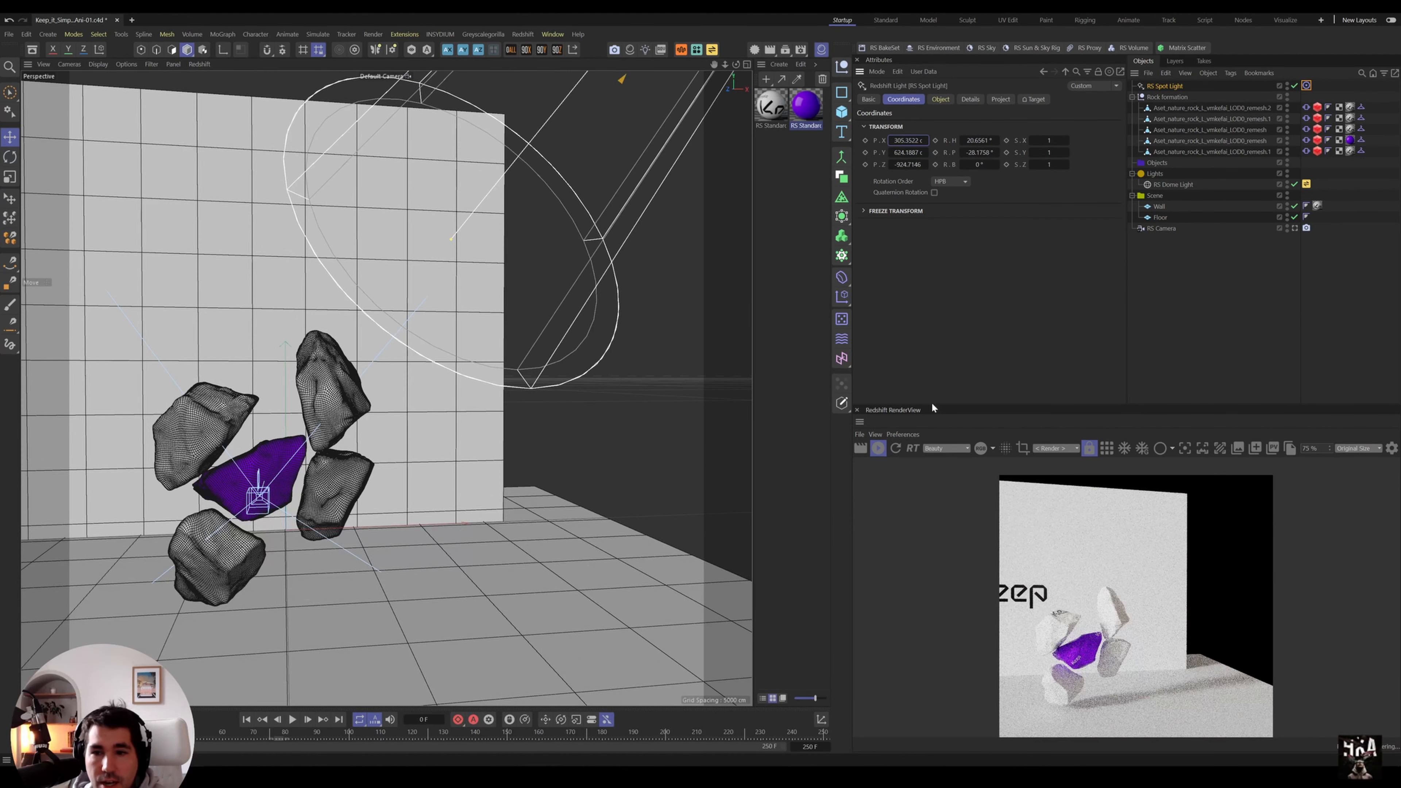
{"action": "scroll", "coordinate": [560, 409], "scroll_direction": "up", "scroll_amount": 10}
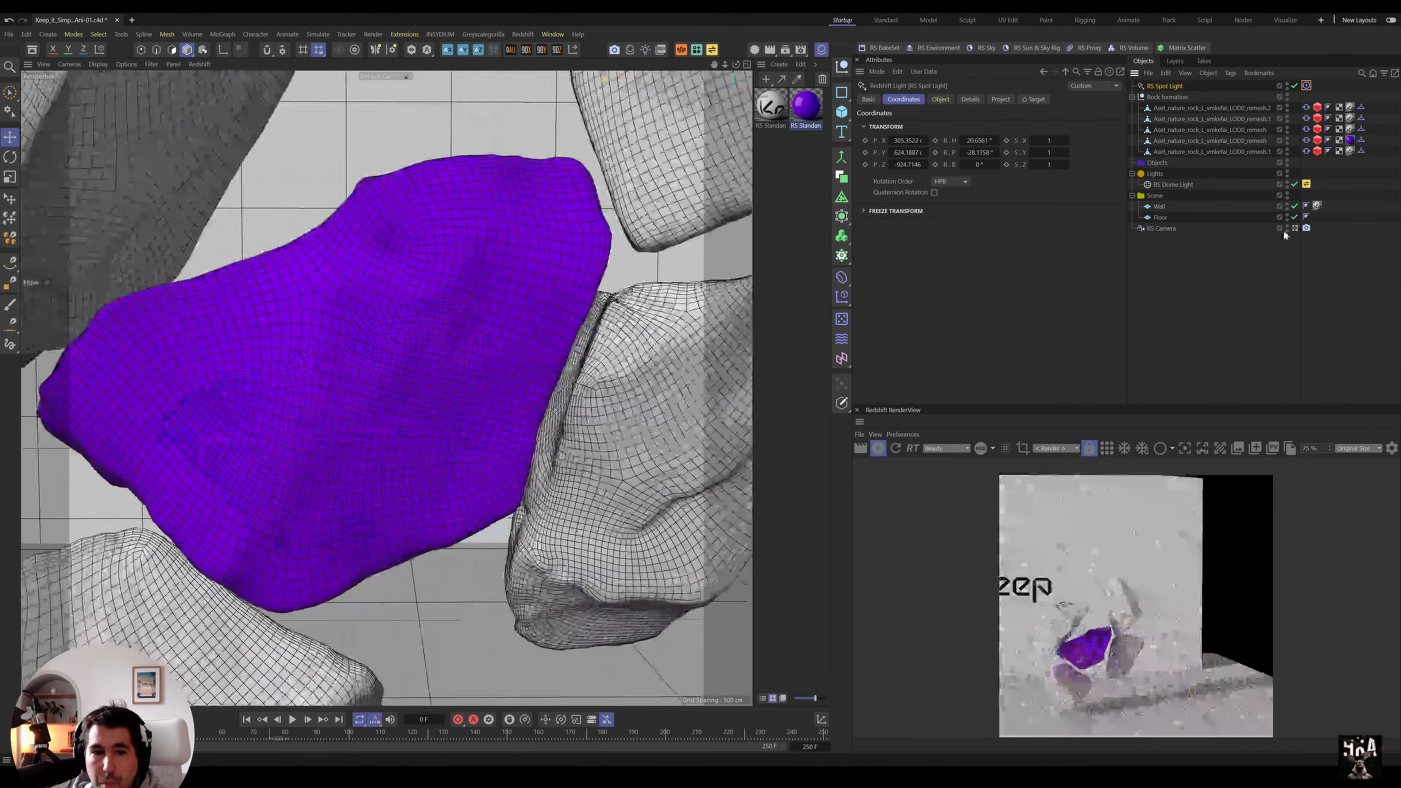
{"action": "scroll", "coordinate": [560, 408], "scroll_direction": "down", "scroll_amount": 3}
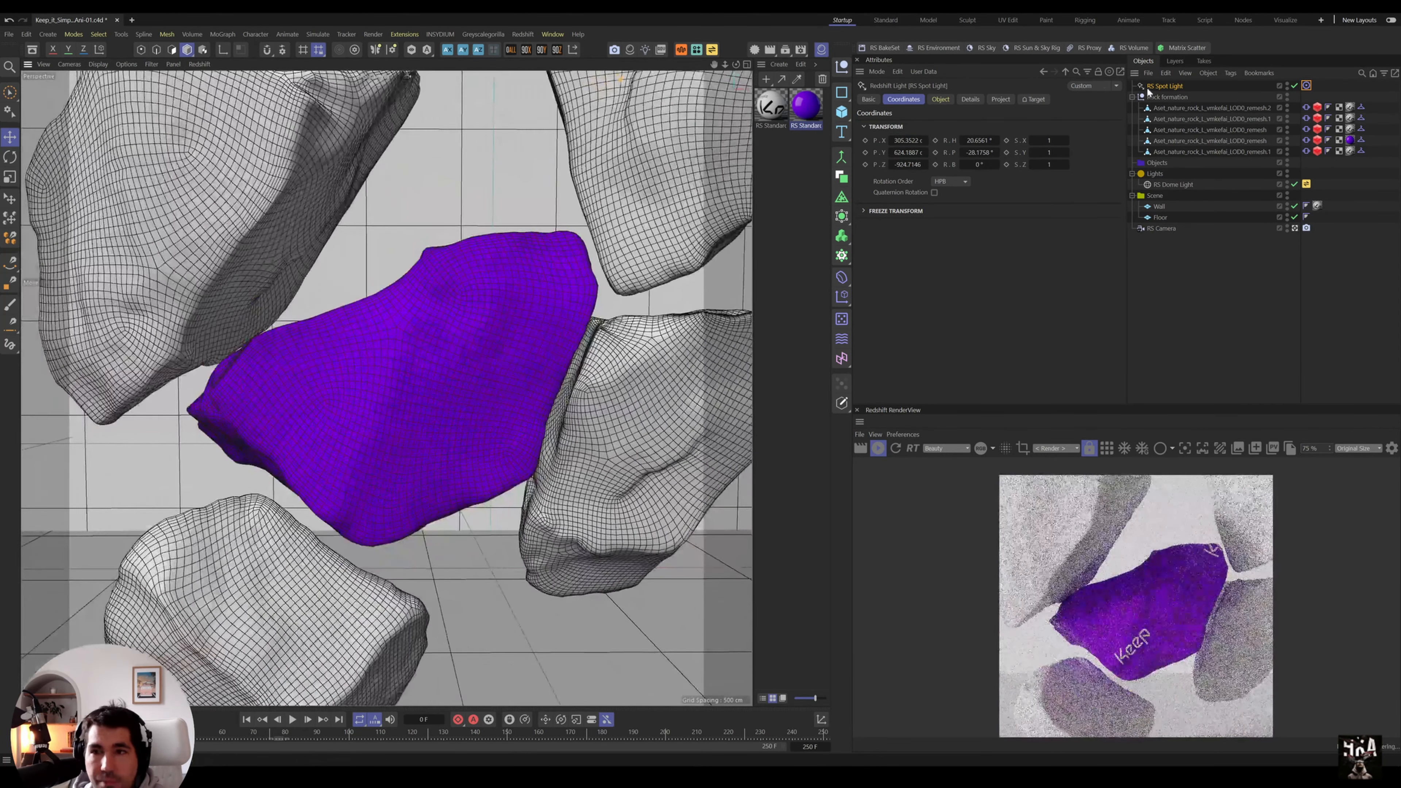
- Set the dome light's intensity to about 1.85 and raise the spot light's exposure to about 6.26
{"action": "left_click", "coordinate": [940, 99]}
{"action": "left_click_drag", "start_coordinate": [1050, 194], "coordinate": [1088, 195]}
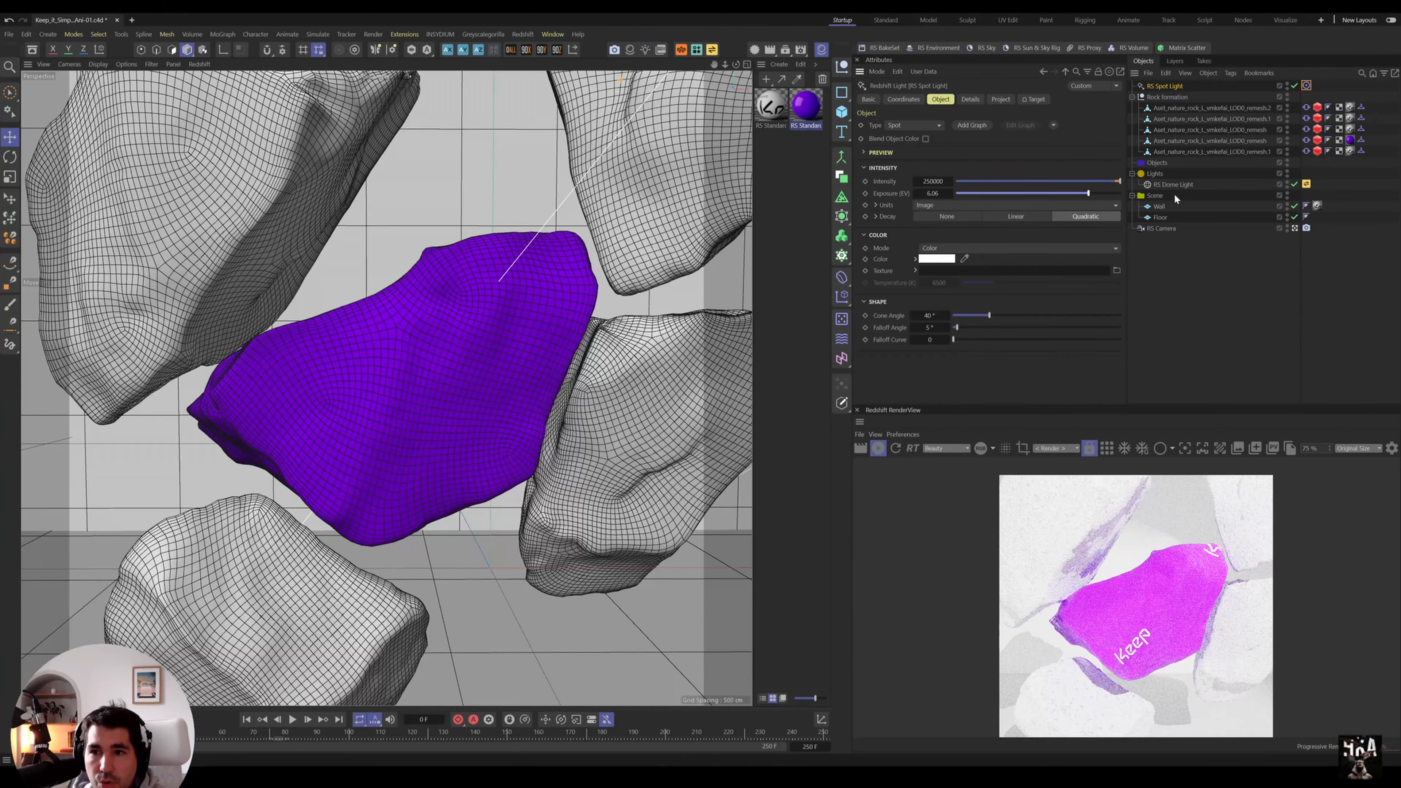
{"action": "left_click", "coordinate": [1169, 184]}
{"action": "left_click", "coordinate": [1017, 181]}
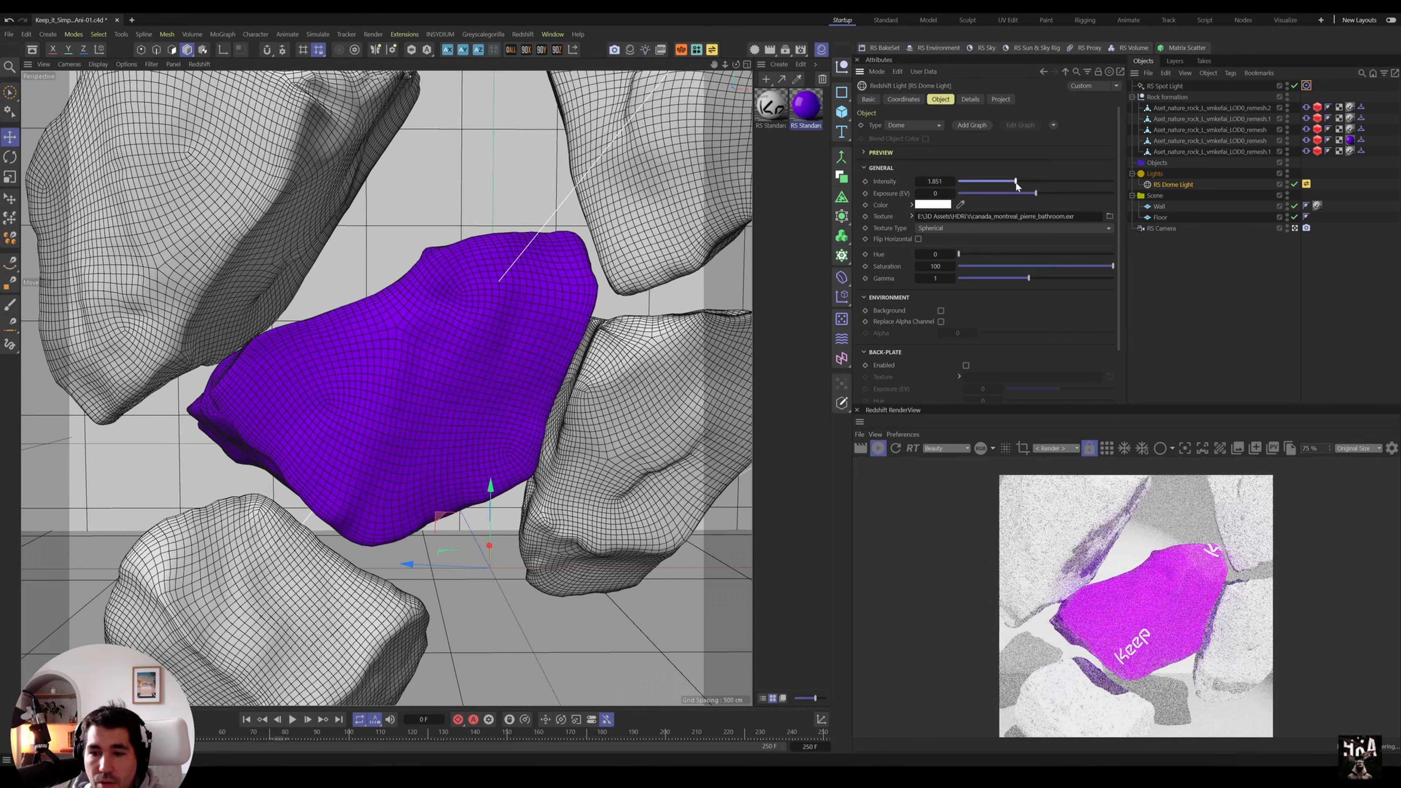
{"action": "left_click", "coordinate": [1140, 85]}
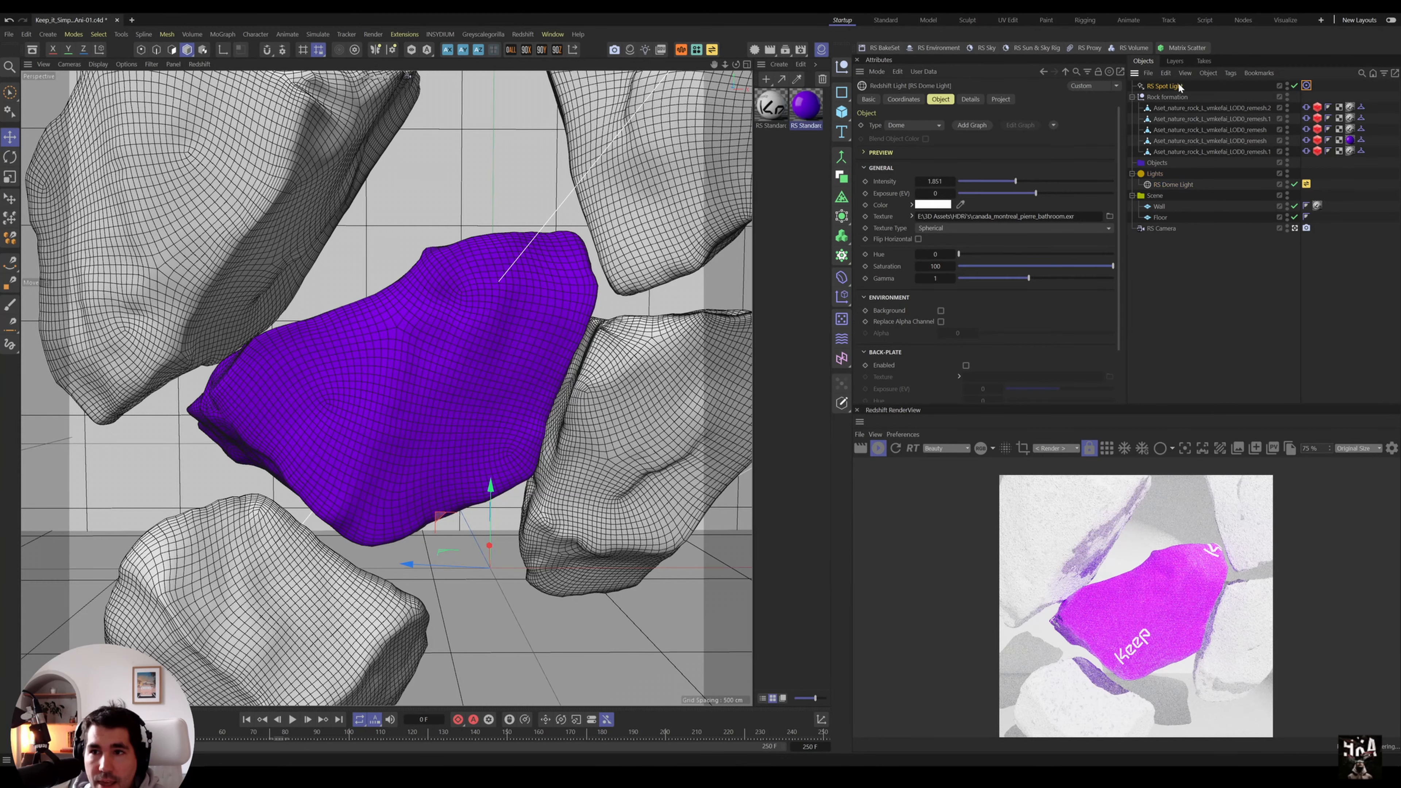
{"action": "left_click", "coordinate": [1068, 193]}
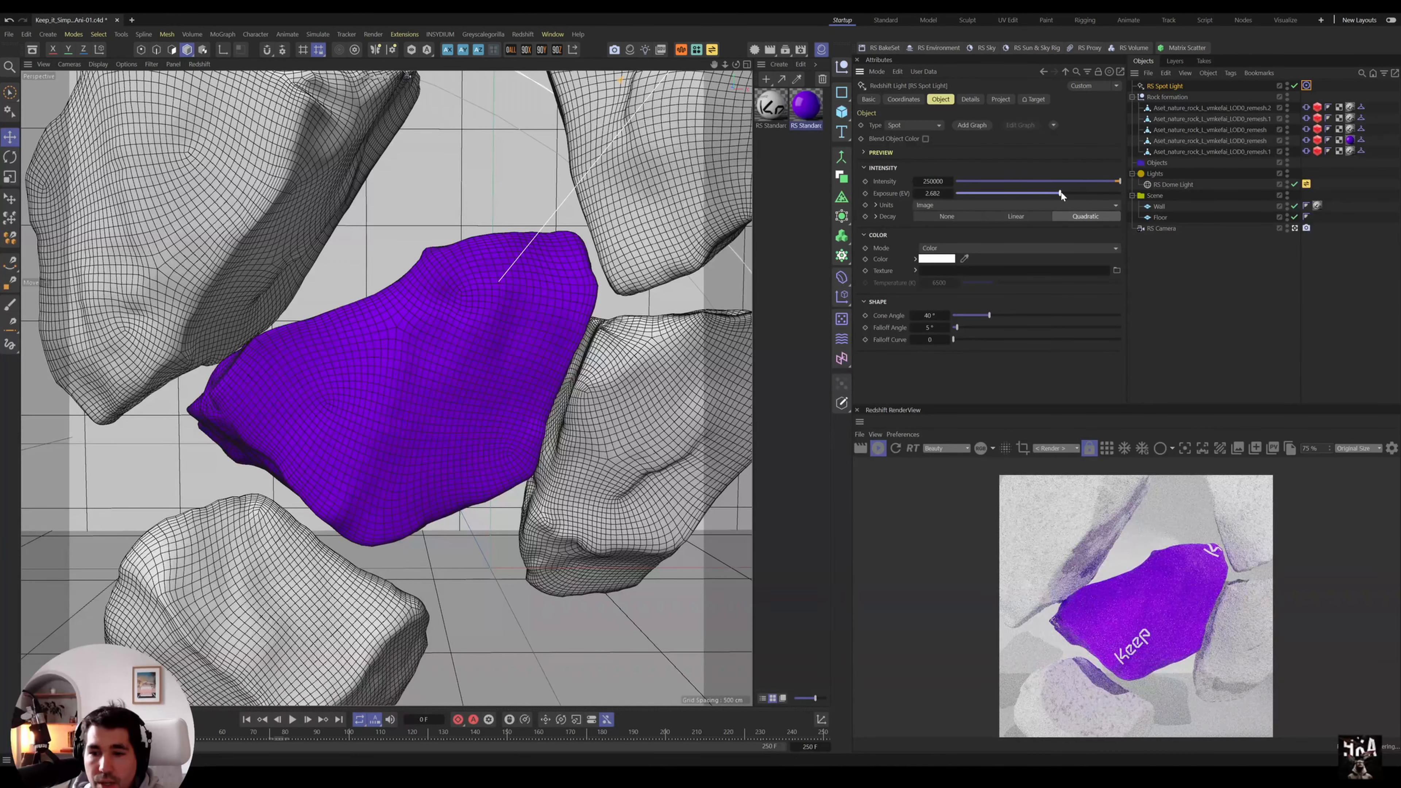
{"action": "left_click_drag", "start_coordinate": [1060, 193], "coordinate": [1091, 193]}
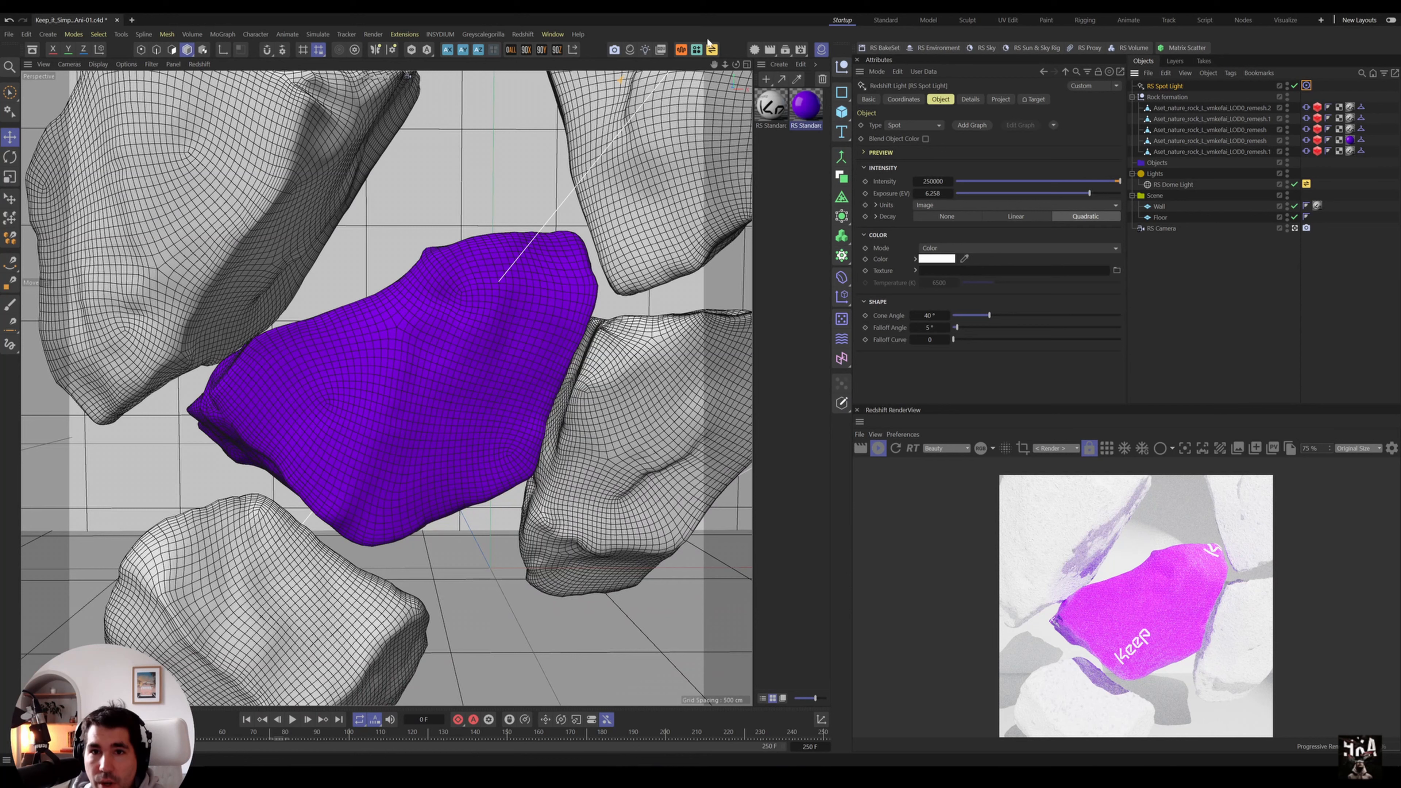
- Attach an HDRI Link Plus tag to the spot light and open the Plus Library from it
{"action": "left_click", "coordinate": [712, 50]}
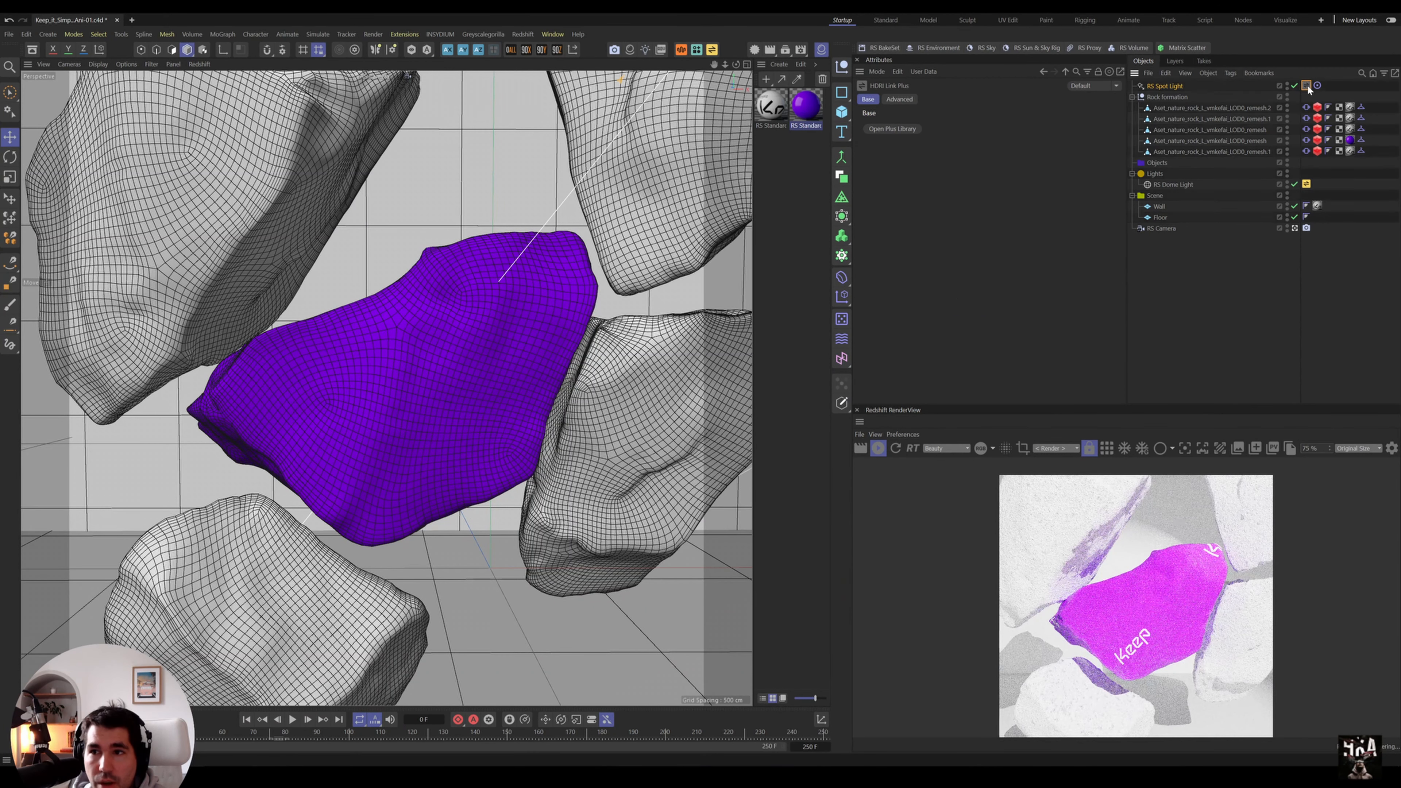
{"action": "double_click", "coordinate": [1179, 85]}
{"action": "left_click", "coordinate": [1230, 85]}
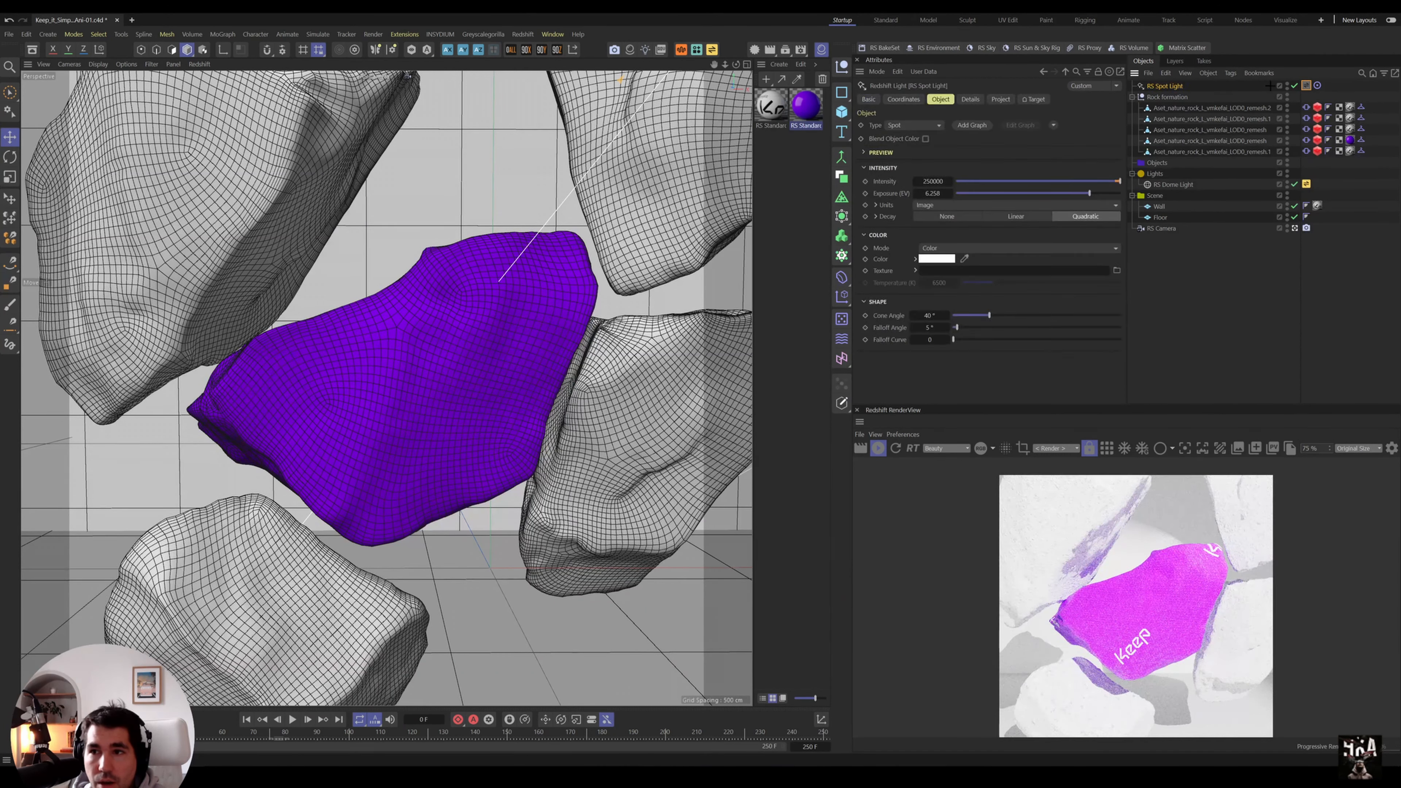
{"action": "left_click", "coordinate": [1306, 86]}
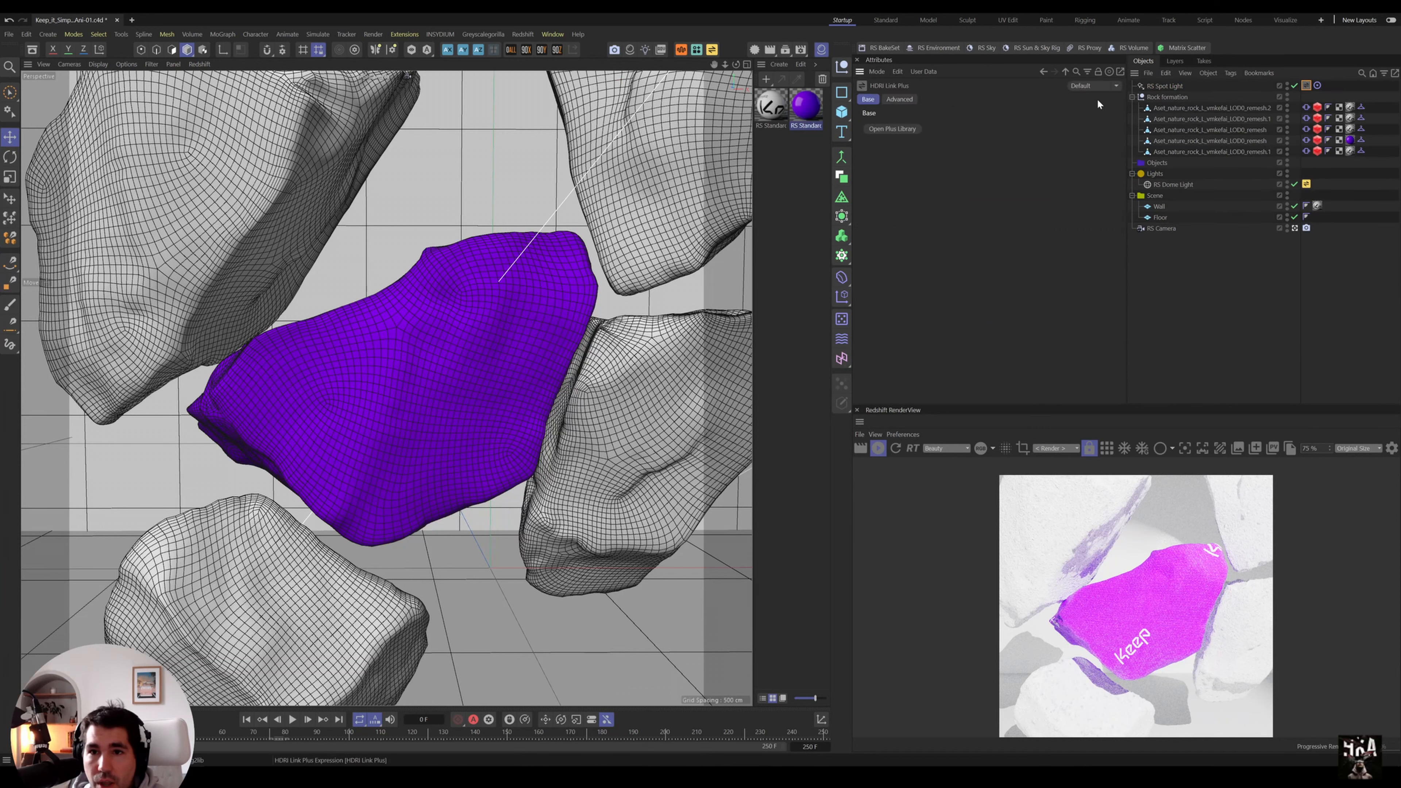
{"action": "left_click", "coordinate": [897, 129]}
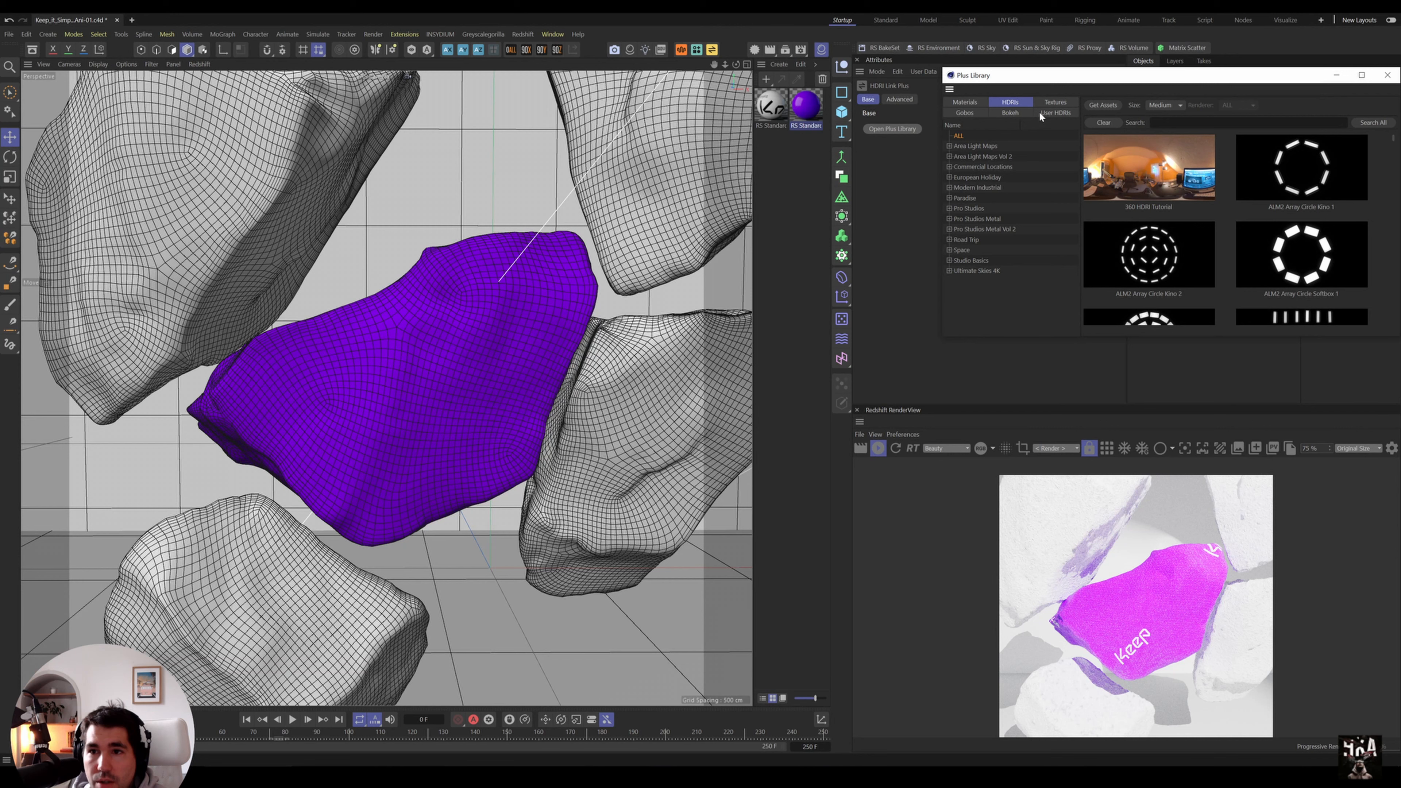
- Choose the Animated Window 01 gobo from the Animated Gobos: Basic category for the spot light, and show the light's settings
{"action": "left_click", "coordinate": [965, 113]}
{"action": "left_click_drag", "start_coordinate": [1048, 76], "coordinate": [911, 84]}
{"action": "left_click", "coordinate": [839, 155]}
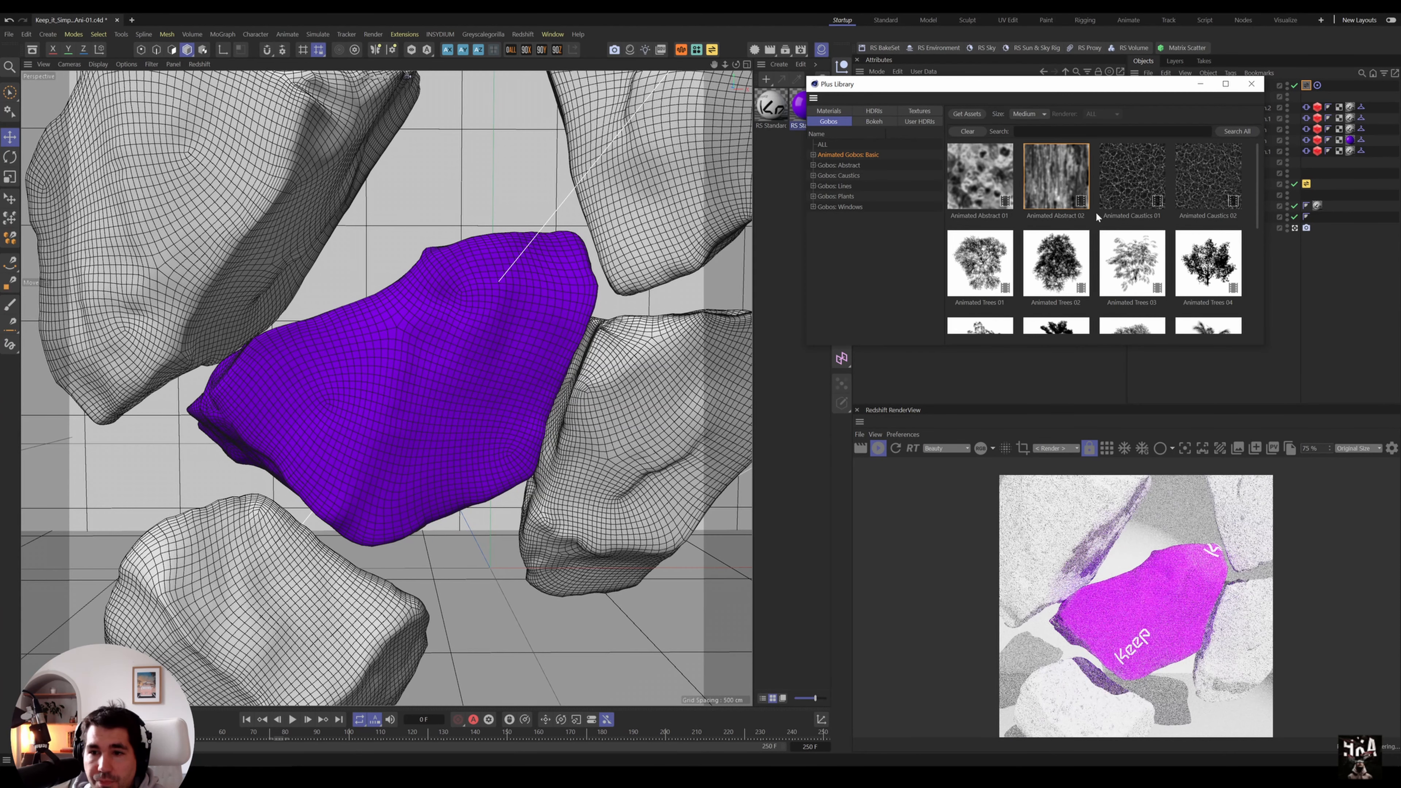
{"action": "scroll", "coordinate": [1095, 211], "scroll_direction": "down", "scroll_amount": 3}
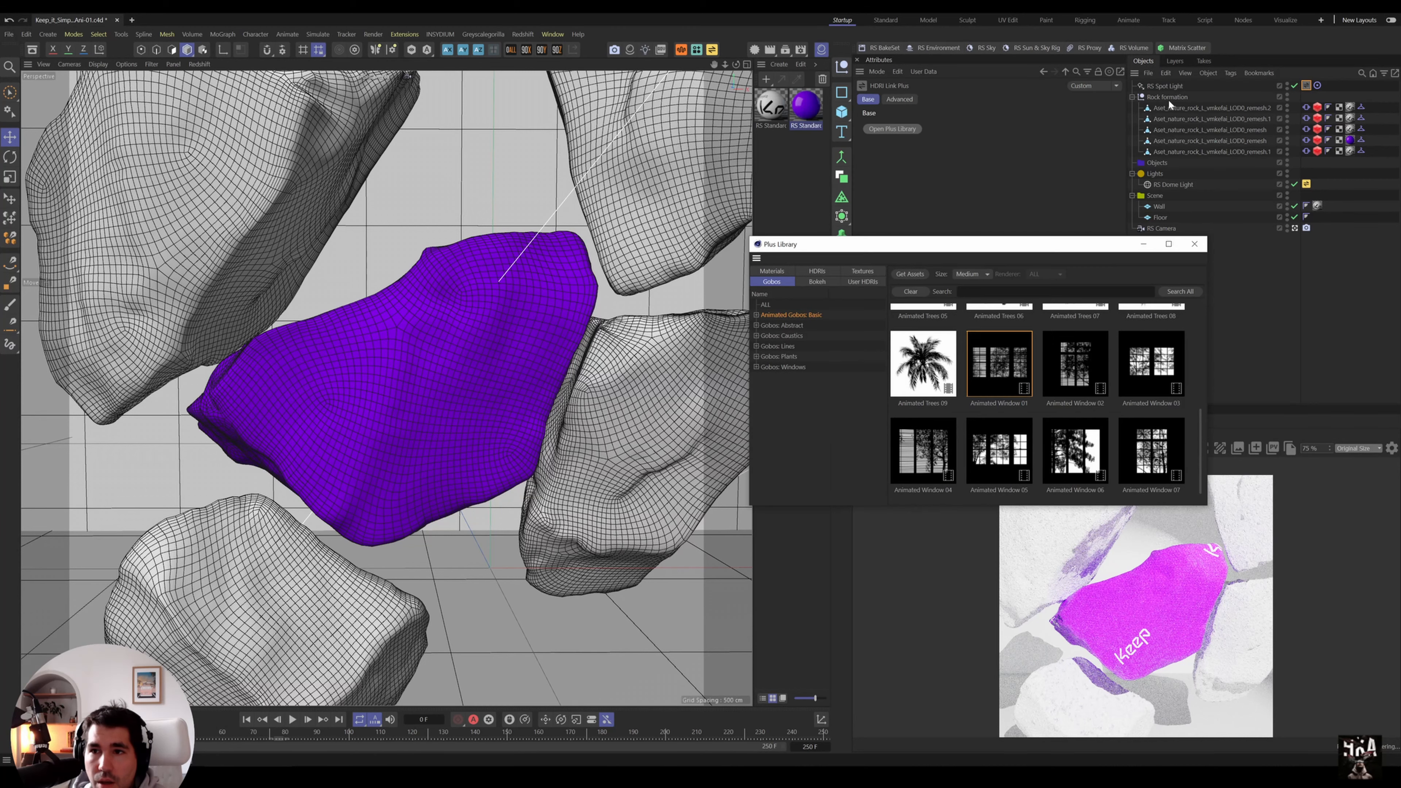
{"action": "left_click", "coordinate": [1169, 86]}
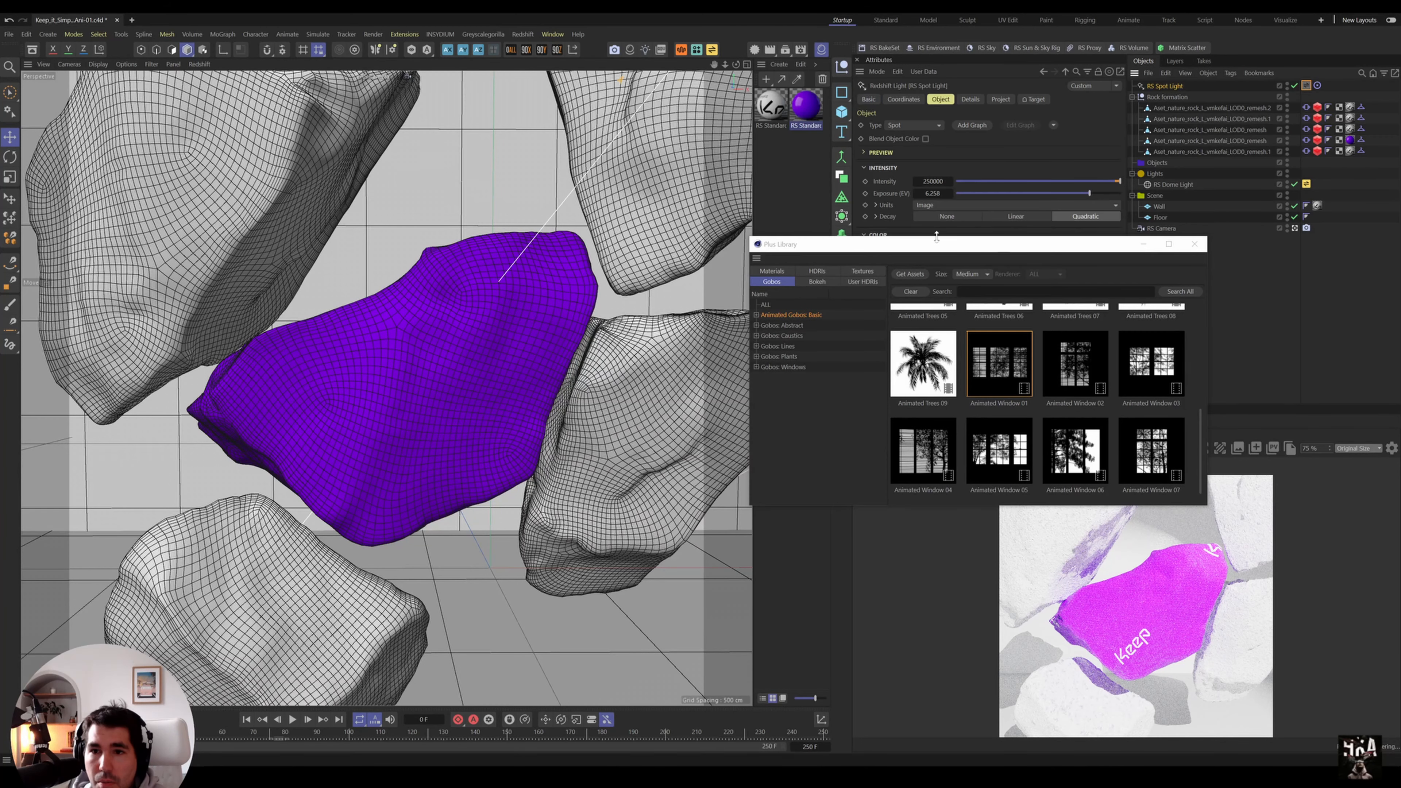
- Reframe the RS Camera as a close-up on the gap between the purple rock and the grey rock above it
{"action": "left_click_drag", "start_coordinate": [911, 251], "coordinate": [1224, 126]}
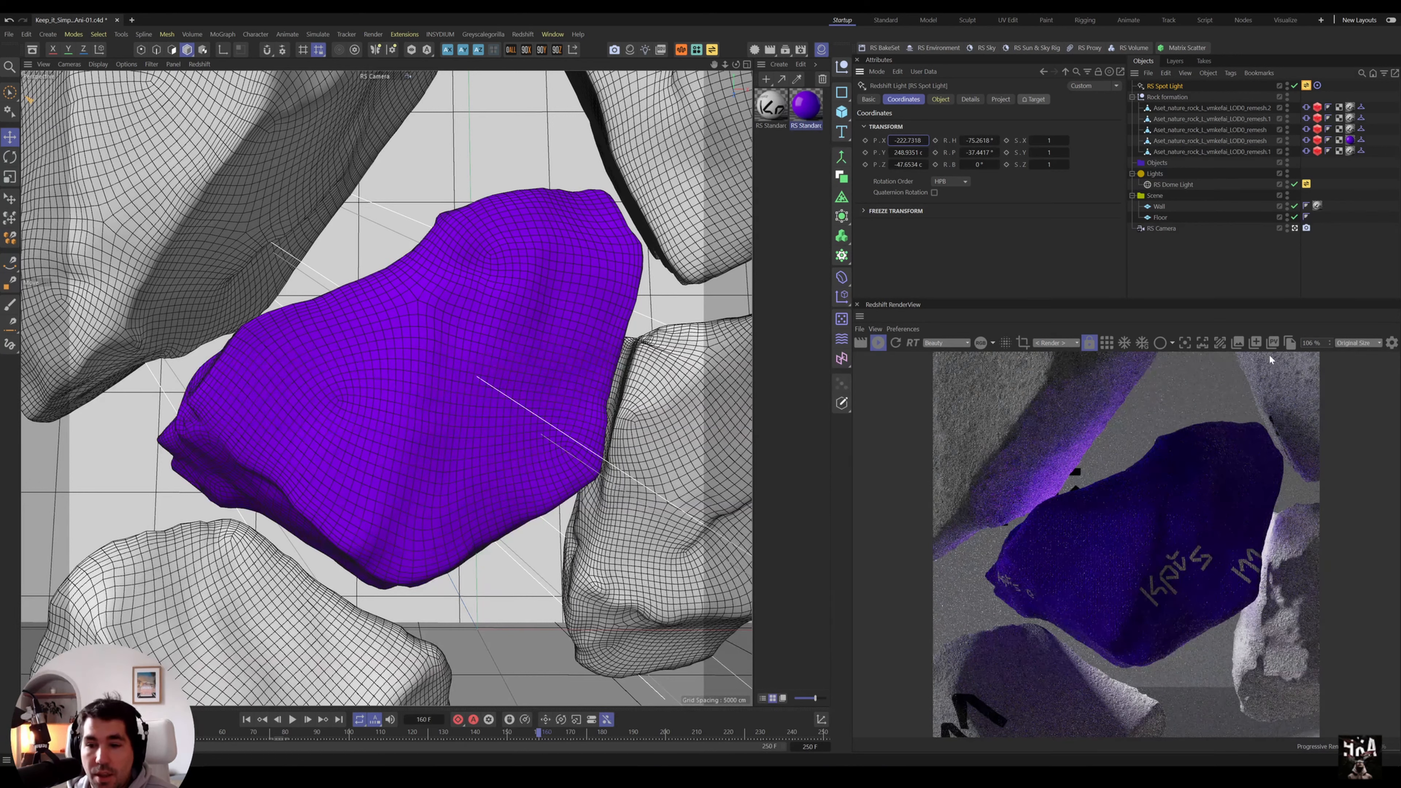
{"action": "left_click", "coordinate": [384, 597]}
{"action": "left_click_drag", "start_coordinate": [424, 436], "coordinate": [425, 462], "text": "alt"}
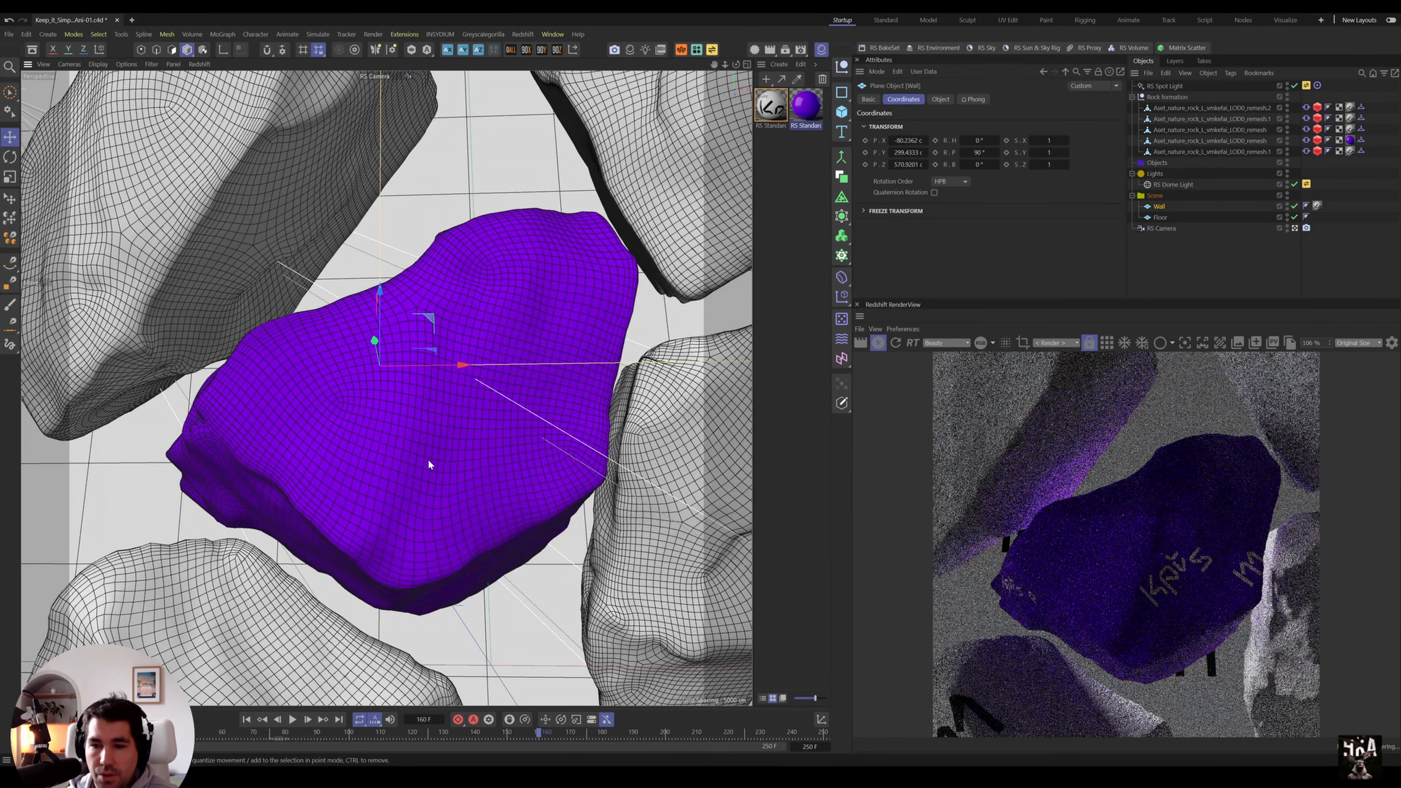
{"action": "right_click_drag", "start_coordinate": [440, 467], "coordinate": [515, 501], "text": "alt"}
{"action": "middle_click_drag", "start_coordinate": [386, 406], "coordinate": [491, 490], "text": "alt"}
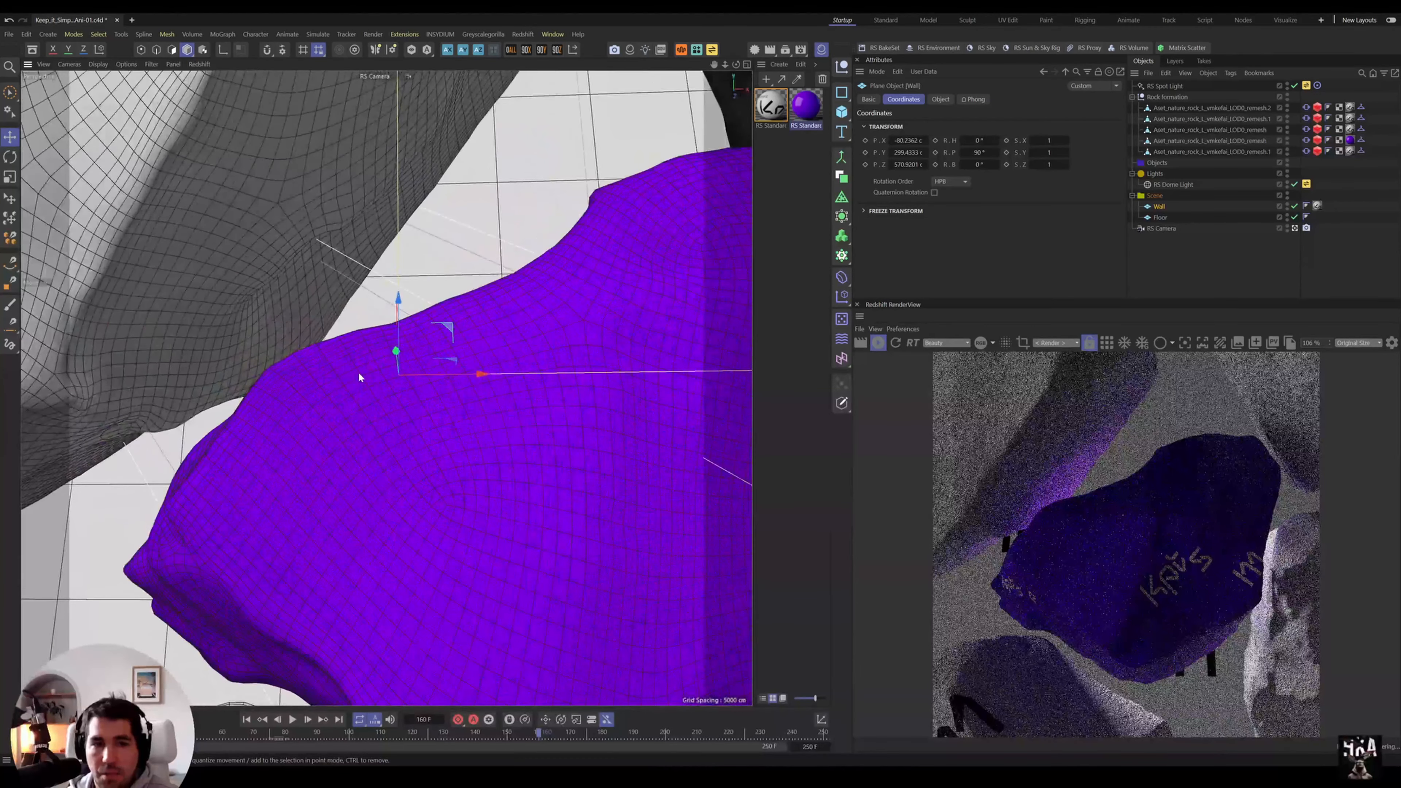
{"action": "middle_click_drag", "start_coordinate": [379, 378], "coordinate": [439, 512], "text": "alt"}
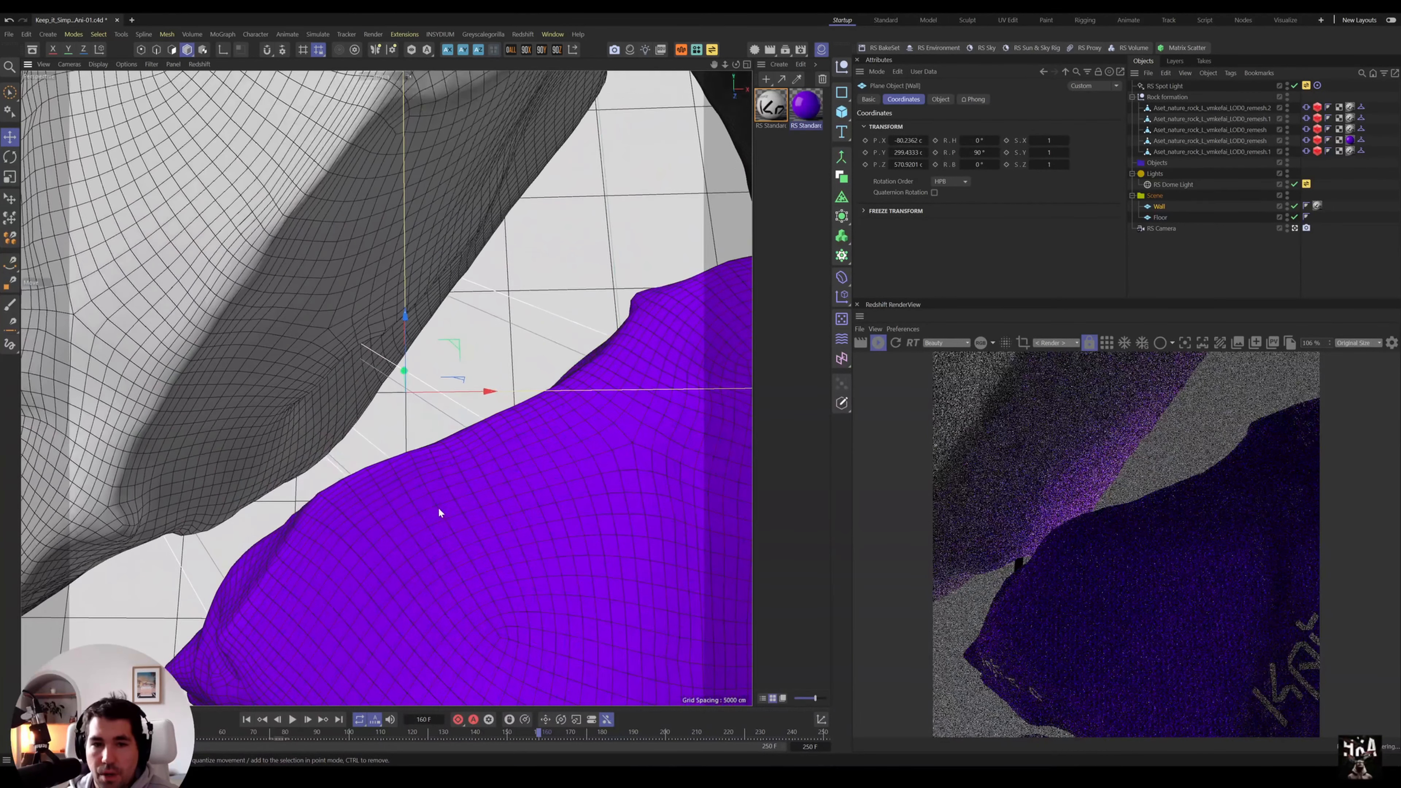
- Activate the Final 16x9 render setting, fine-tune the camera angle for the wide frame and save the project
{"action": "left_click", "coordinate": [800, 49]}
{"action": "left_click", "coordinate": [802, 381]}
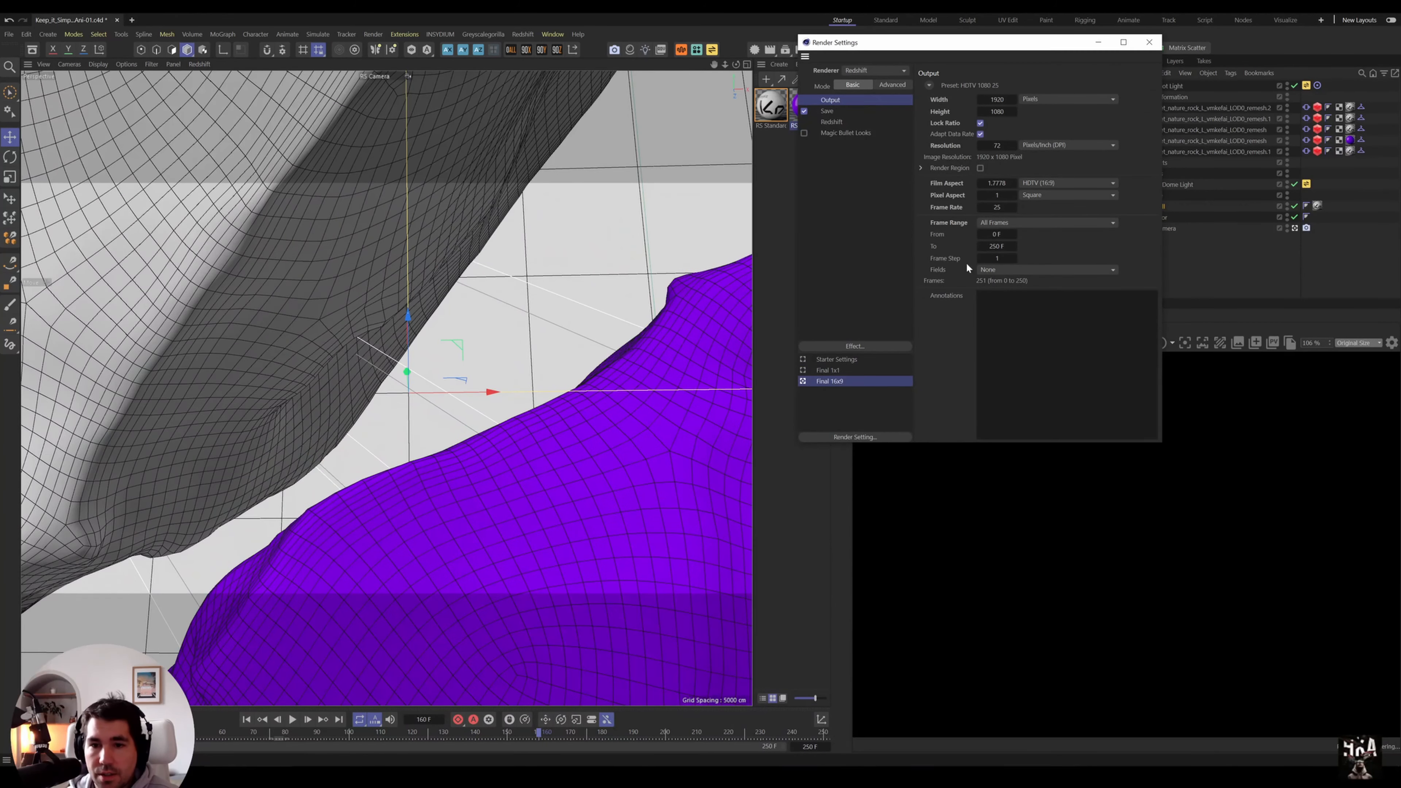
{"action": "left_click", "coordinate": [1150, 42]}
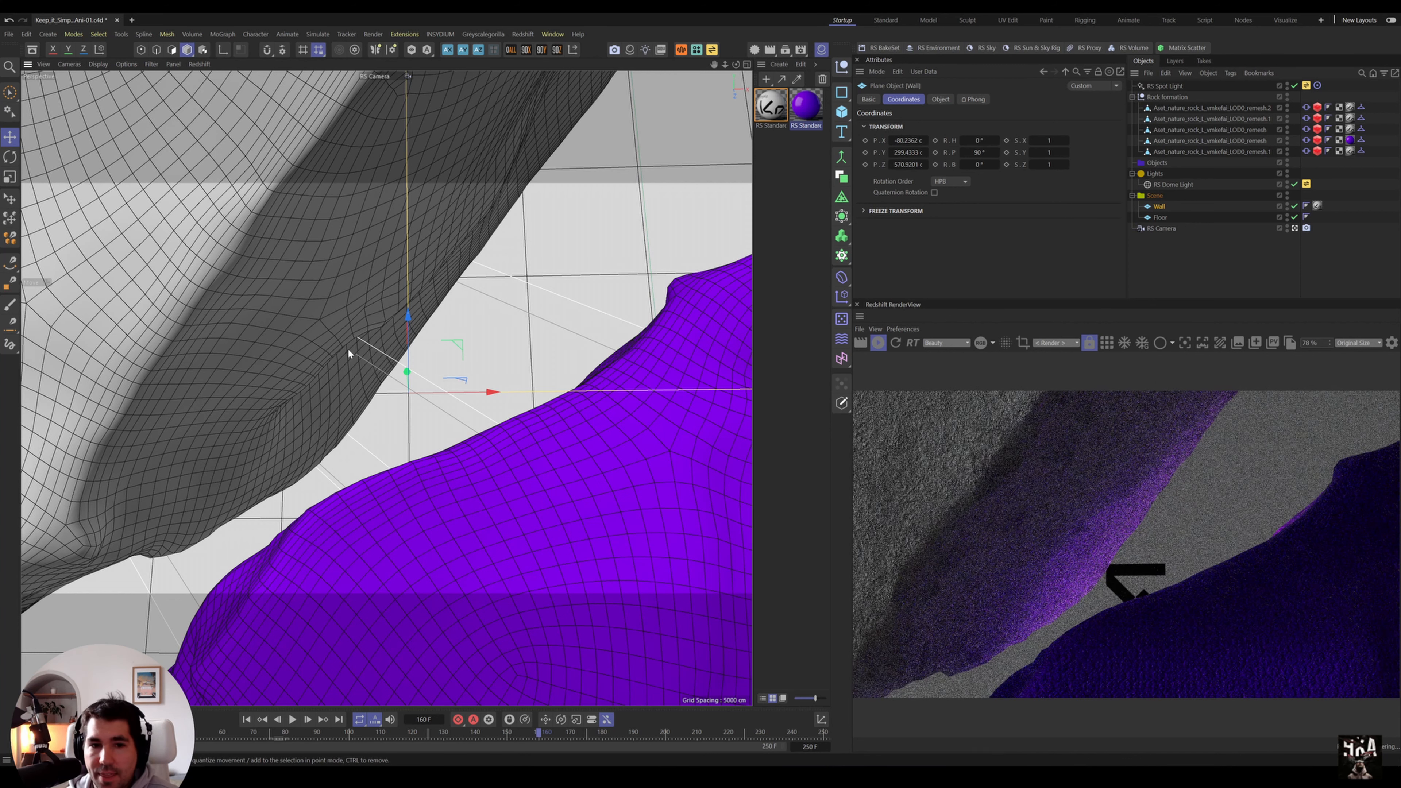
{"action": "left_click_drag", "start_coordinate": [347, 348], "coordinate": [358, 344], "text": "alt"}
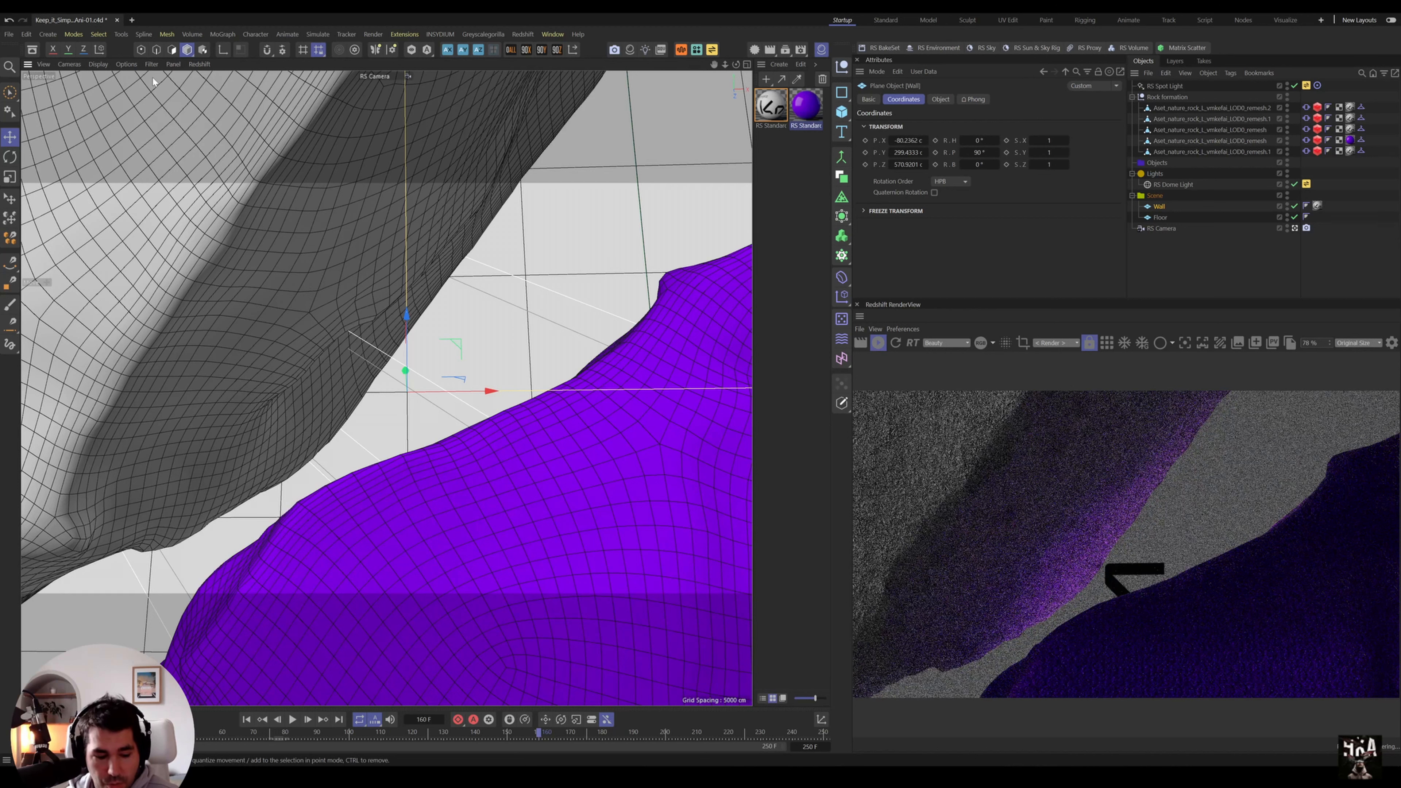
{"action": "key", "text": "ctrl+s"}
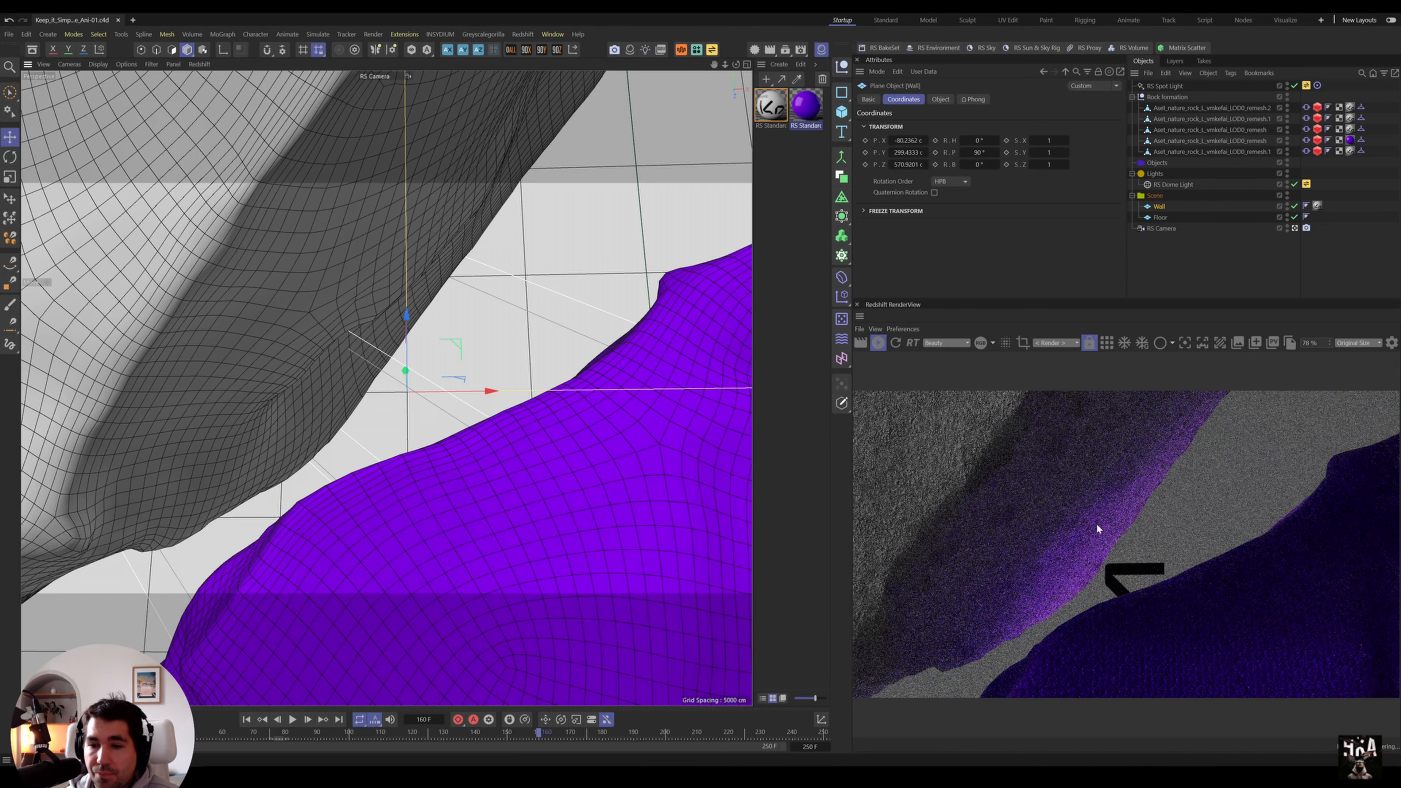
- Darken the scene by lowering the RS Dome Light's exposure to about -3.31
{"action": "left_click", "coordinate": [1177, 182]}
{"action": "left_click", "coordinate": [940, 99]}
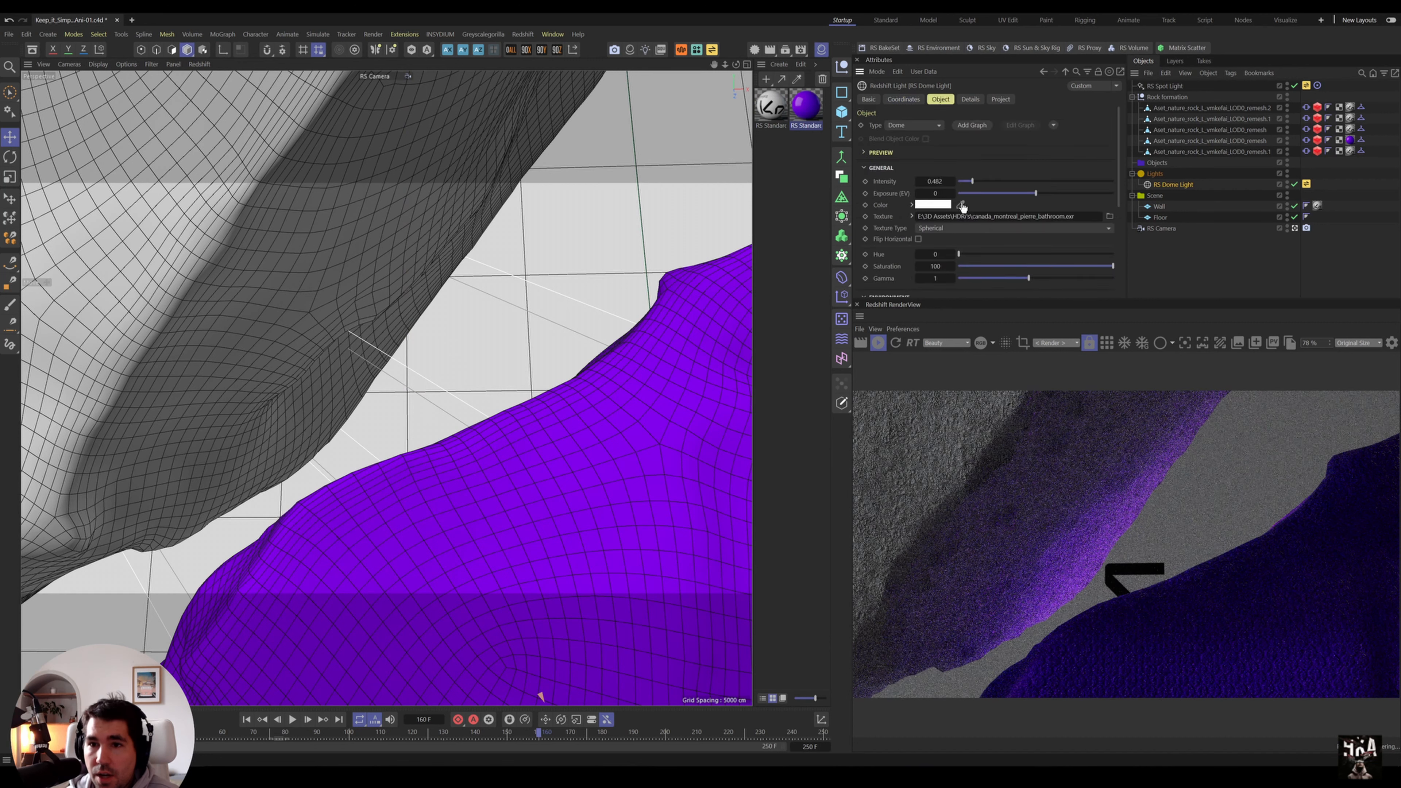
{"action": "left_click_drag", "start_coordinate": [1036, 193], "coordinate": [1003, 194]}
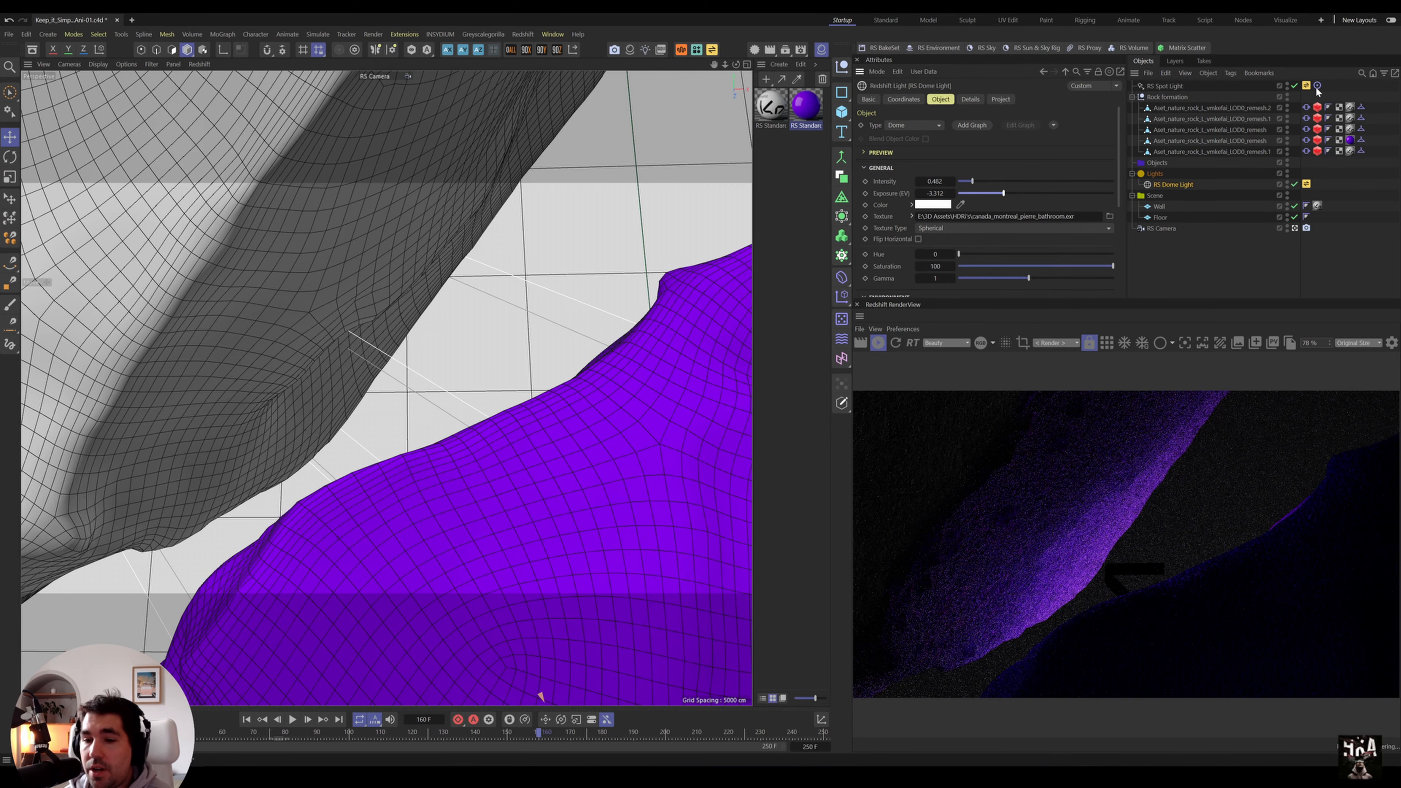
- Return to the first frame and save the project under the new name Keep_It_Simple_Dark_Beginning
{"action": "key", "text": "shift+f"}
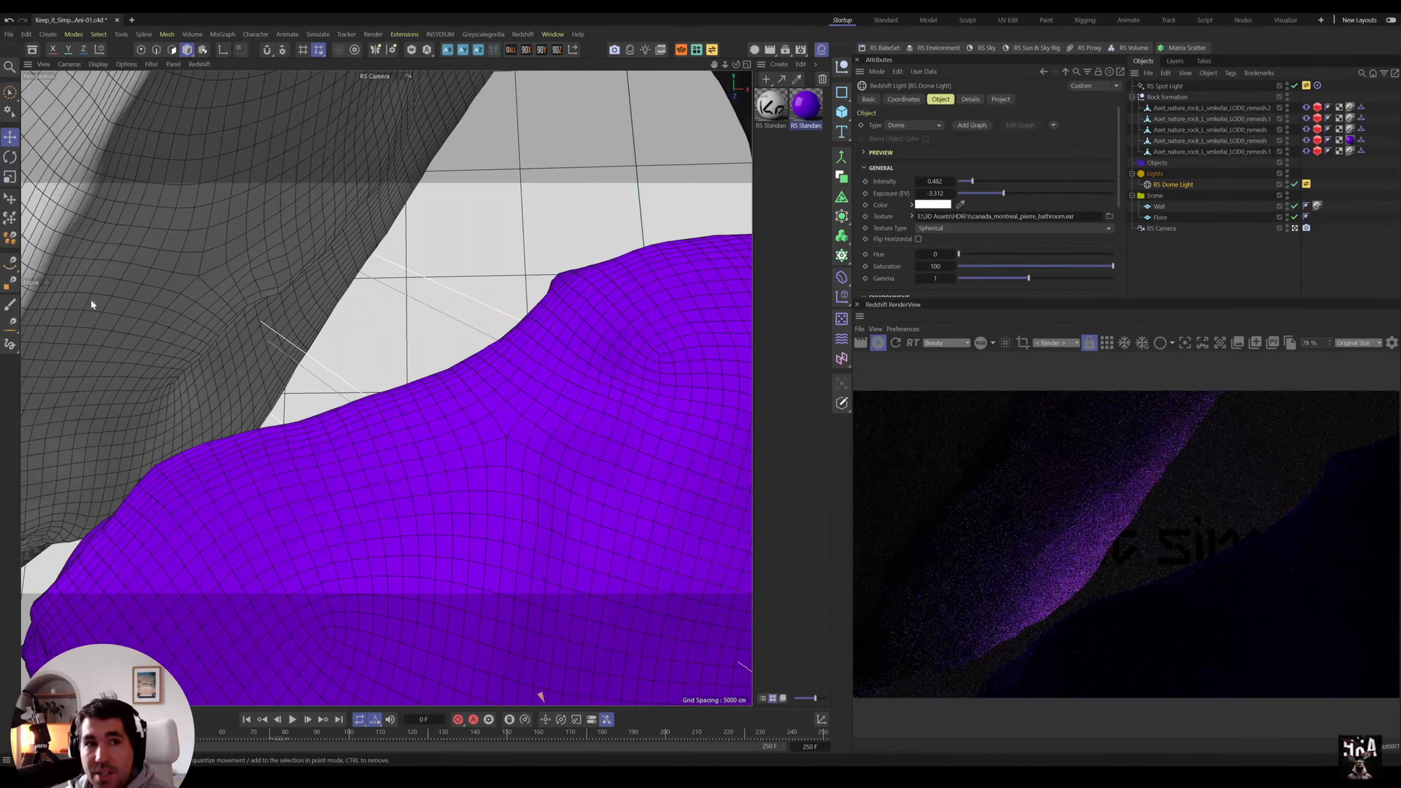
{"action": "left_click", "coordinate": [9, 33]}
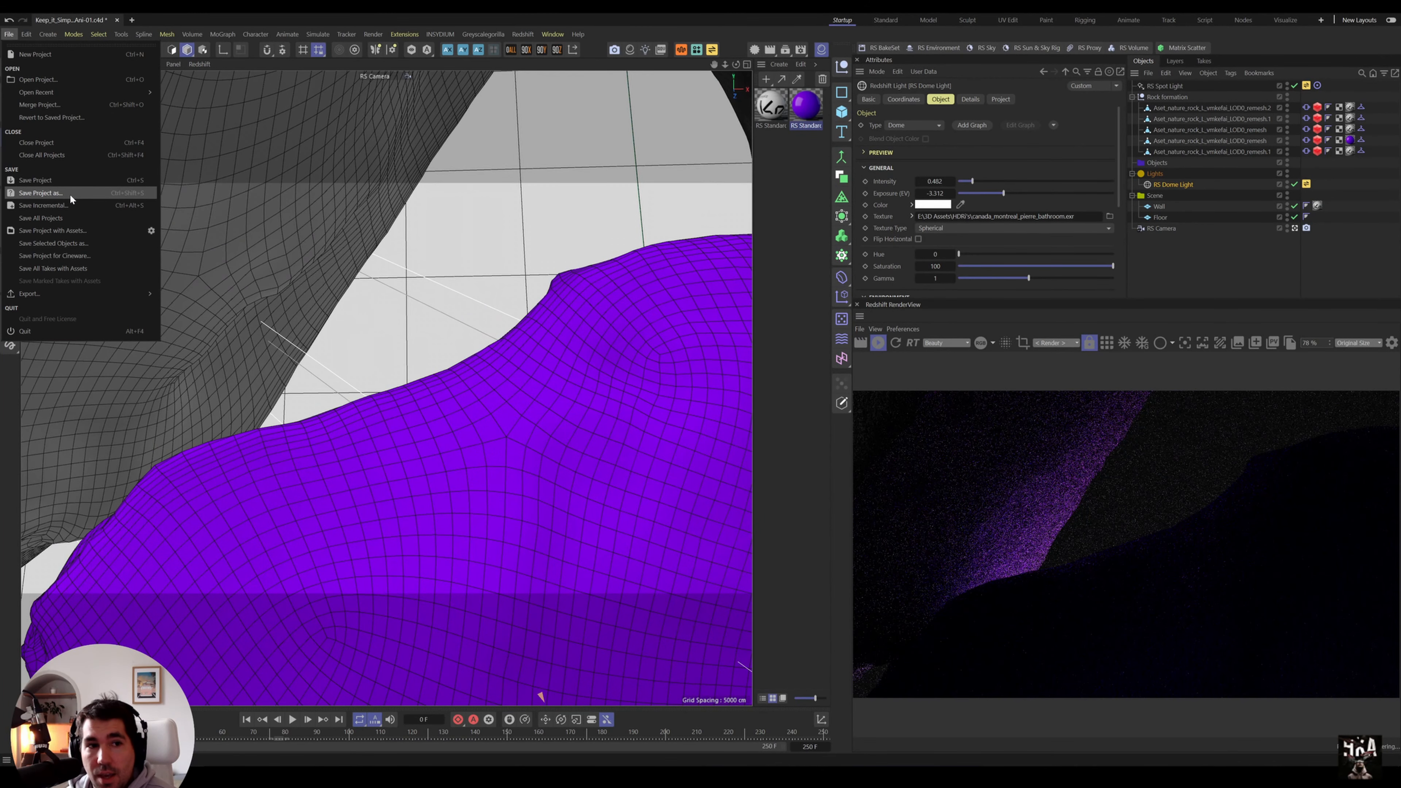
{"action": "left_click", "coordinate": [40, 193]}
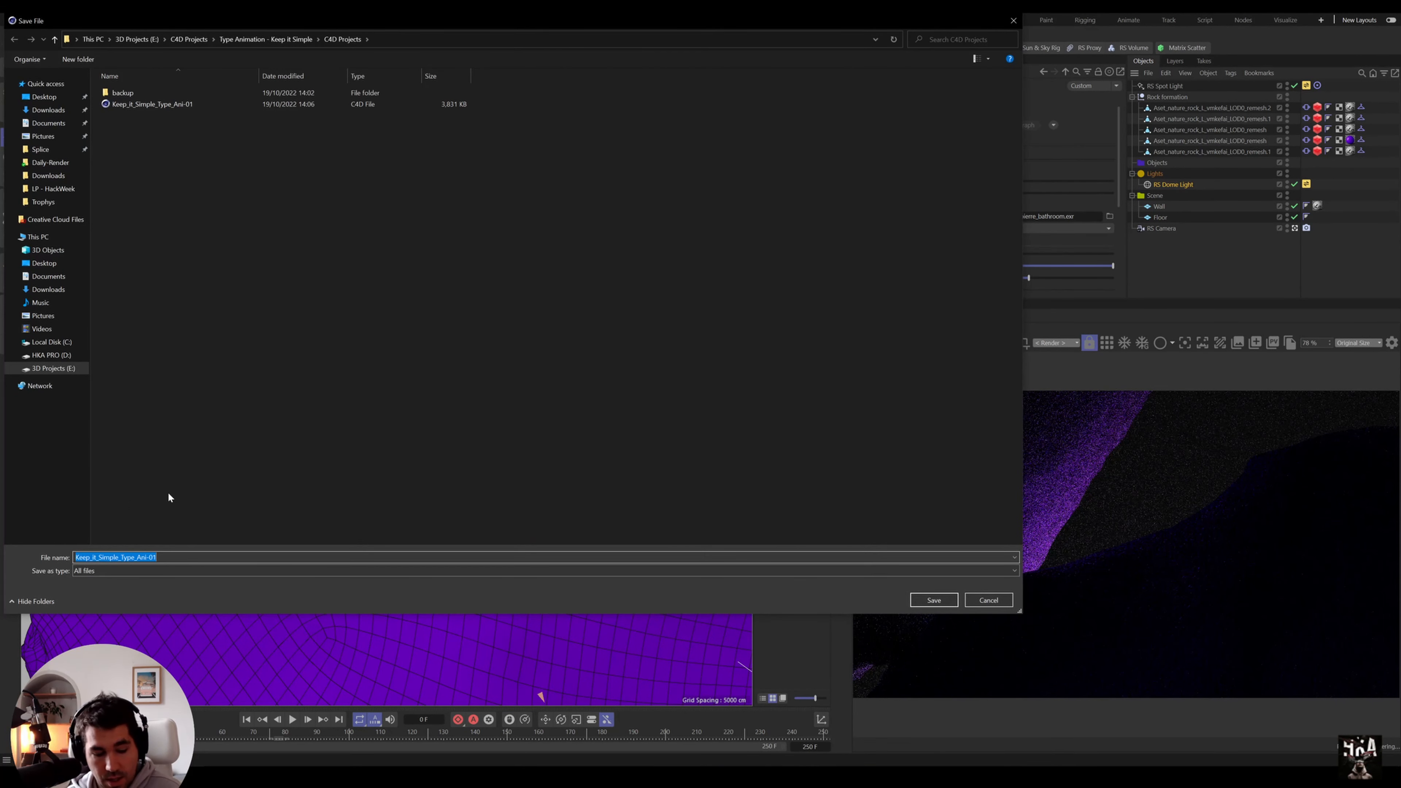
{"action": "type", "text": "Keep_it_Simple_T"}
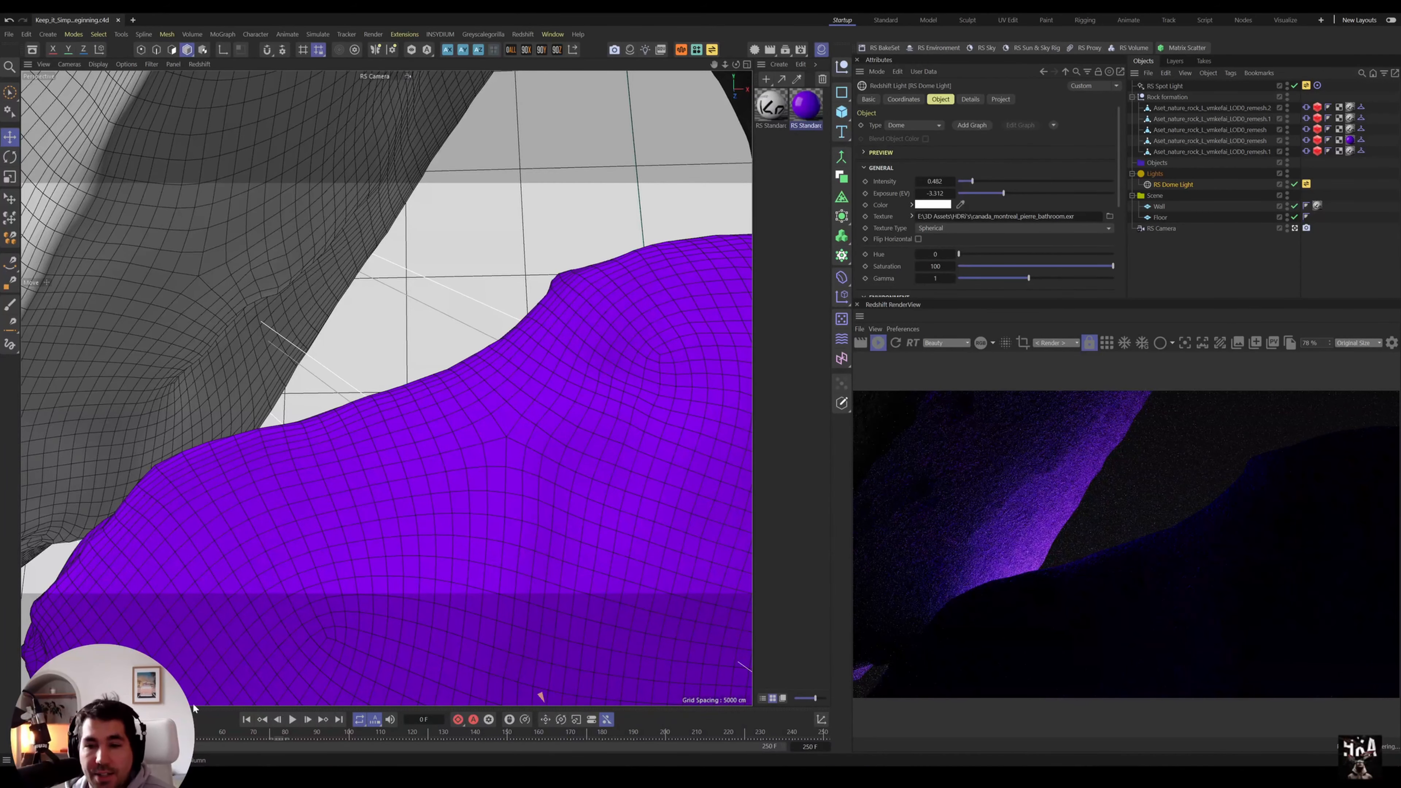
- Preview the animation and shorten the project's timeline to end at frame 125
{"action": "key", "text": "F8"}
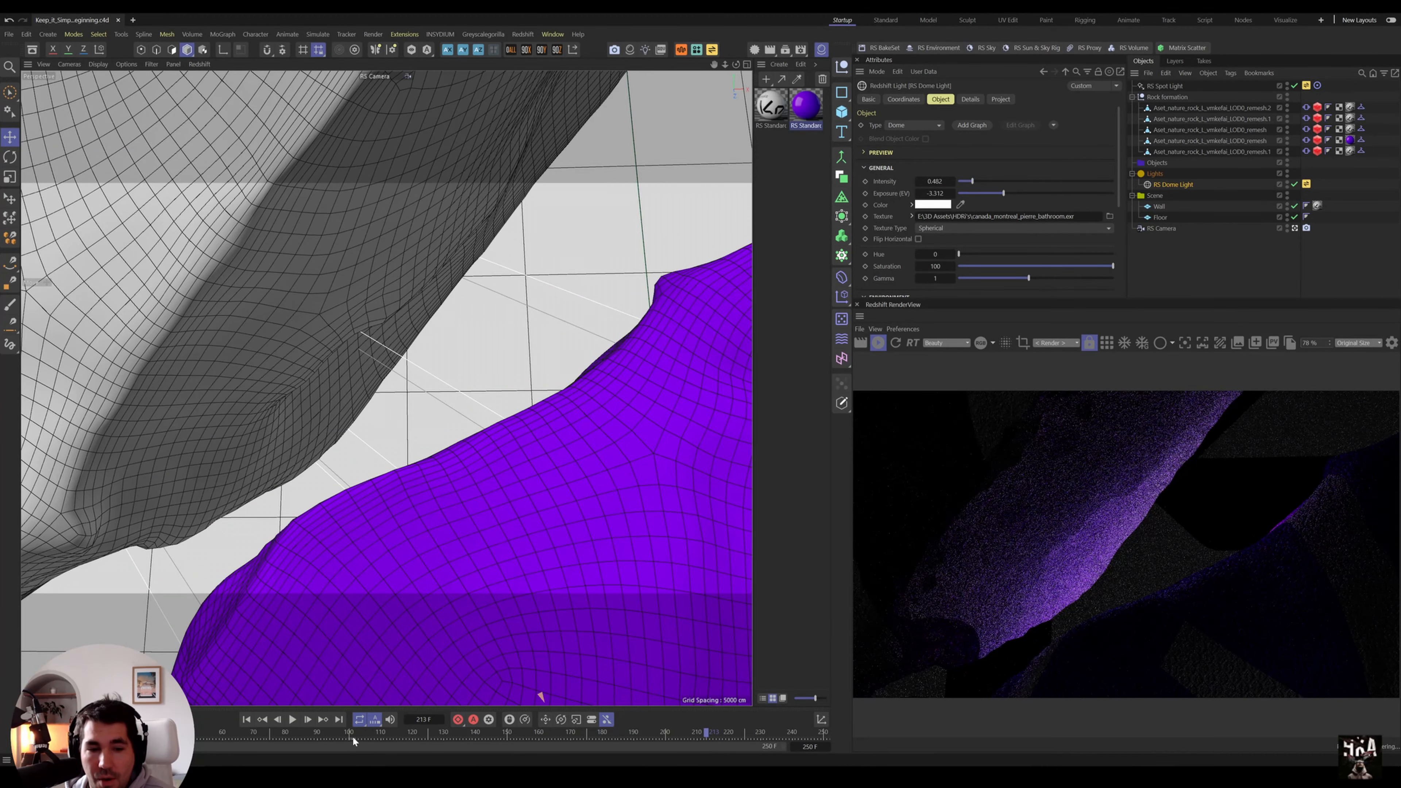
{"action": "left_click", "coordinate": [222, 732]}
{"action": "left_click_drag", "start_coordinate": [238, 765], "coordinate": [394, 758]}
{"action": "left_click", "coordinate": [808, 746]}
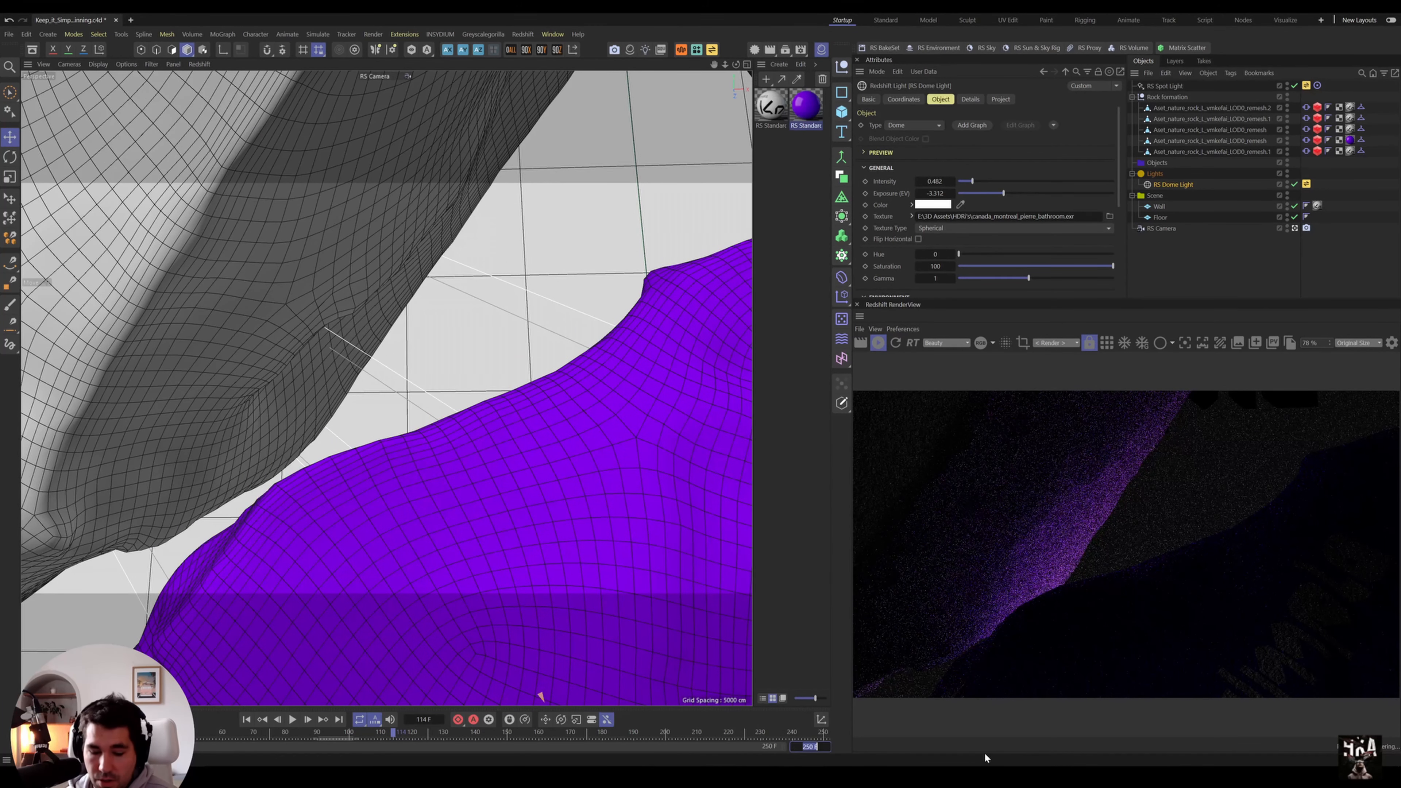
{"action": "type", "text": "125"}
{"action": "key", "text": "Return"}
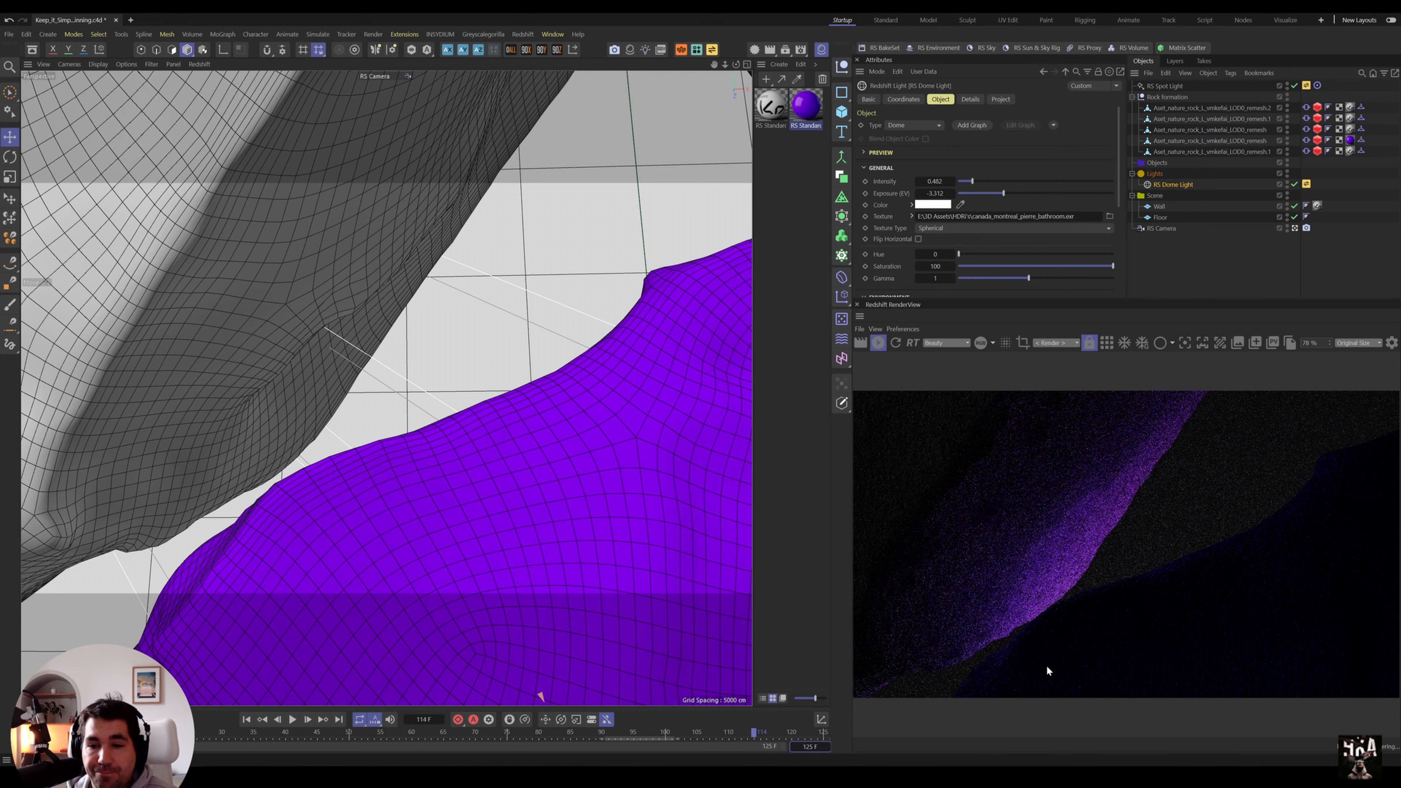
- Add the current project to the Render Queue and review its render settings, camera and output path
{"action": "left_click", "coordinate": [785, 49]}
{"action": "left_click", "coordinate": [855, 192]}
{"action": "scroll", "coordinate": [1022, 510], "scroll_direction": "down", "scroll_amount": 3}
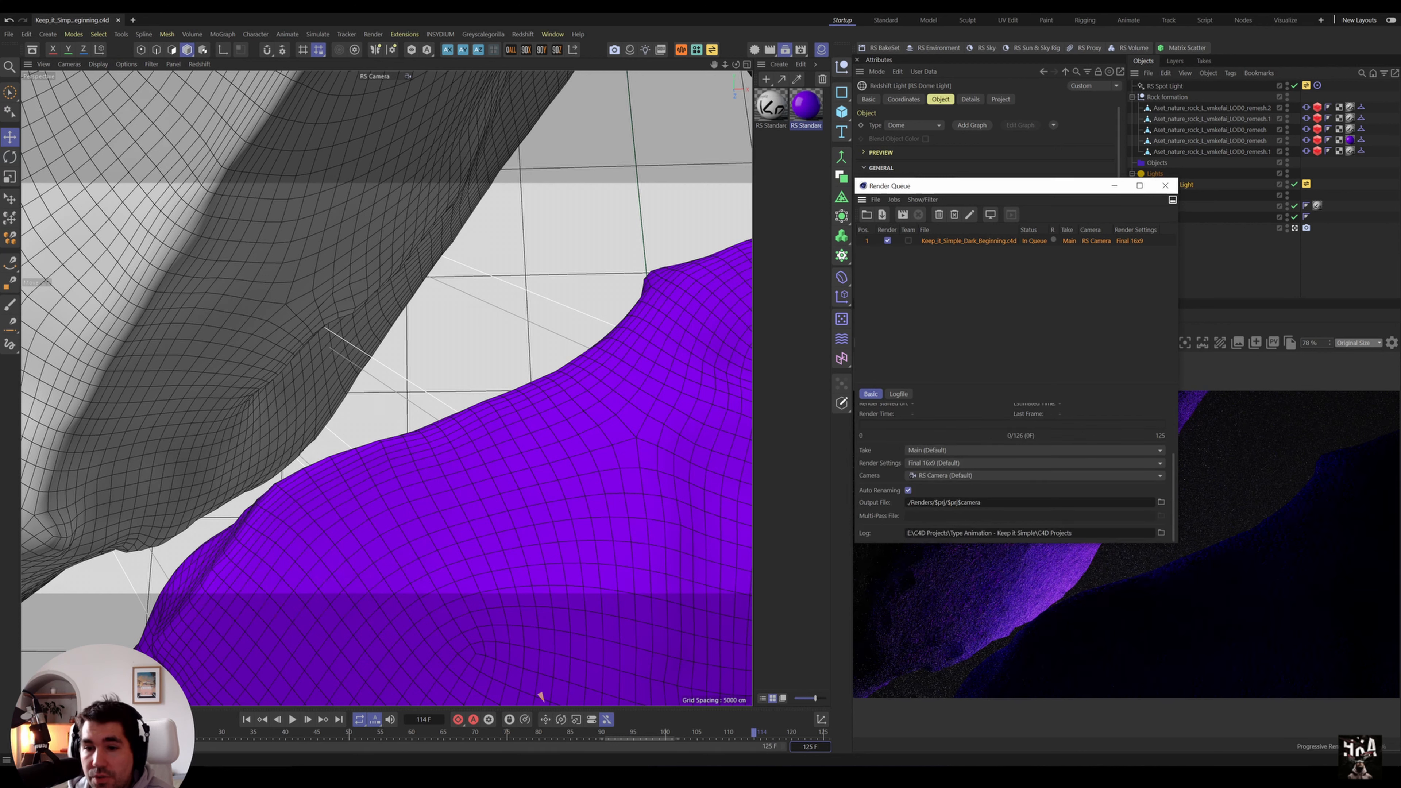
{"action": "left_click", "coordinate": [1165, 186]}
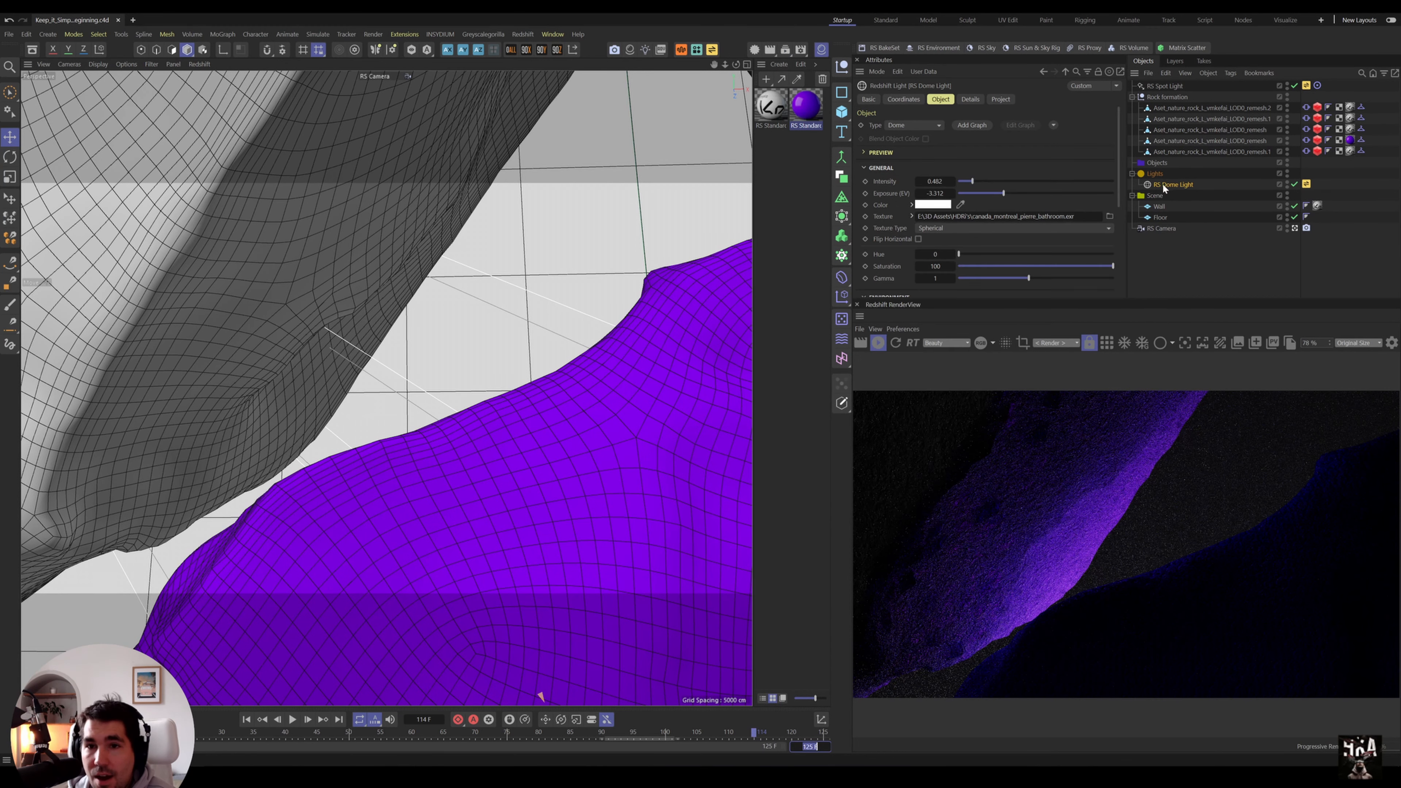
- Save an incremental version of the project and reframe the RS Camera to a new angle on the gap between the rocks
{"action": "left_click", "coordinate": [9, 34]}
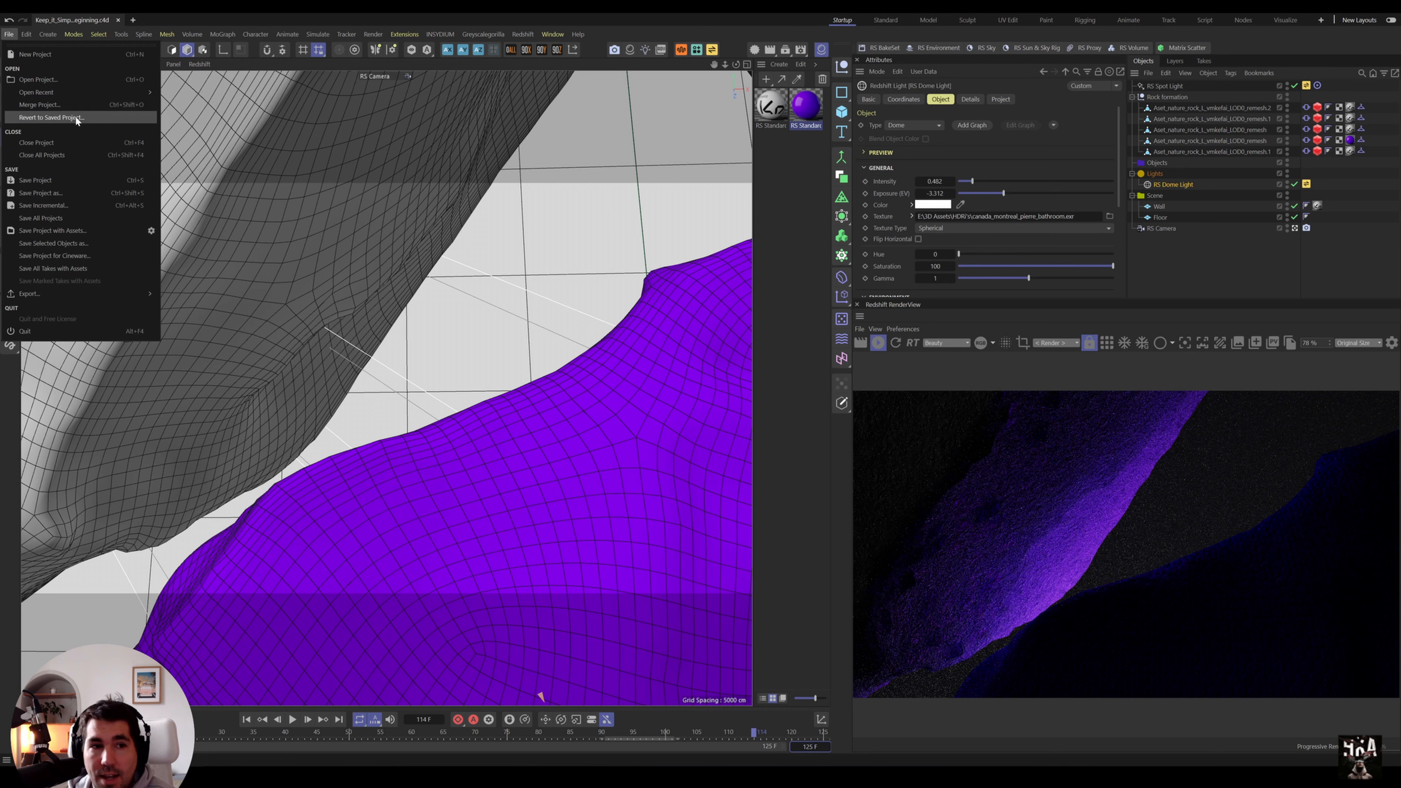
{"action": "left_click", "coordinate": [65, 206]}
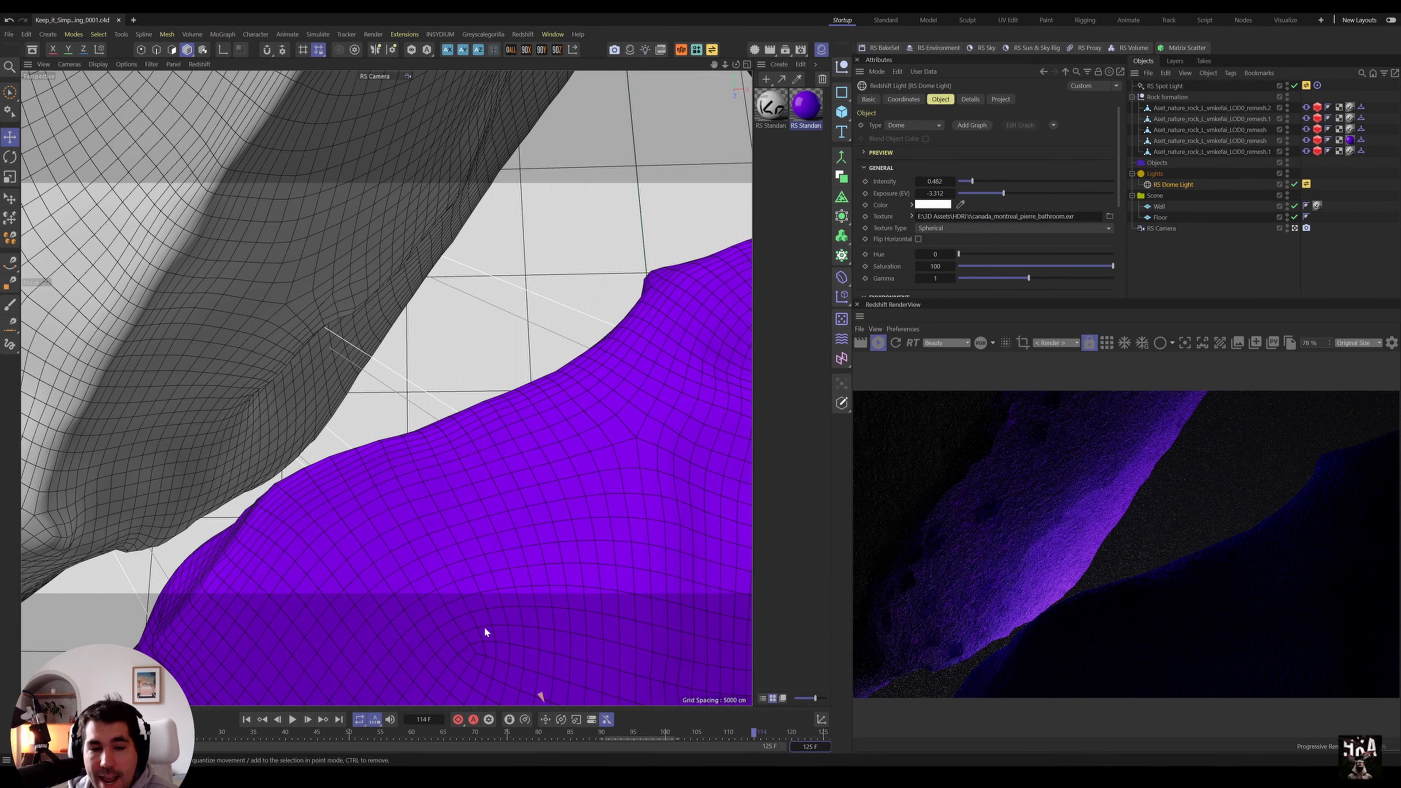
{"action": "left_click_drag", "start_coordinate": [458, 481], "coordinate": [550, 532], "text": "alt"}
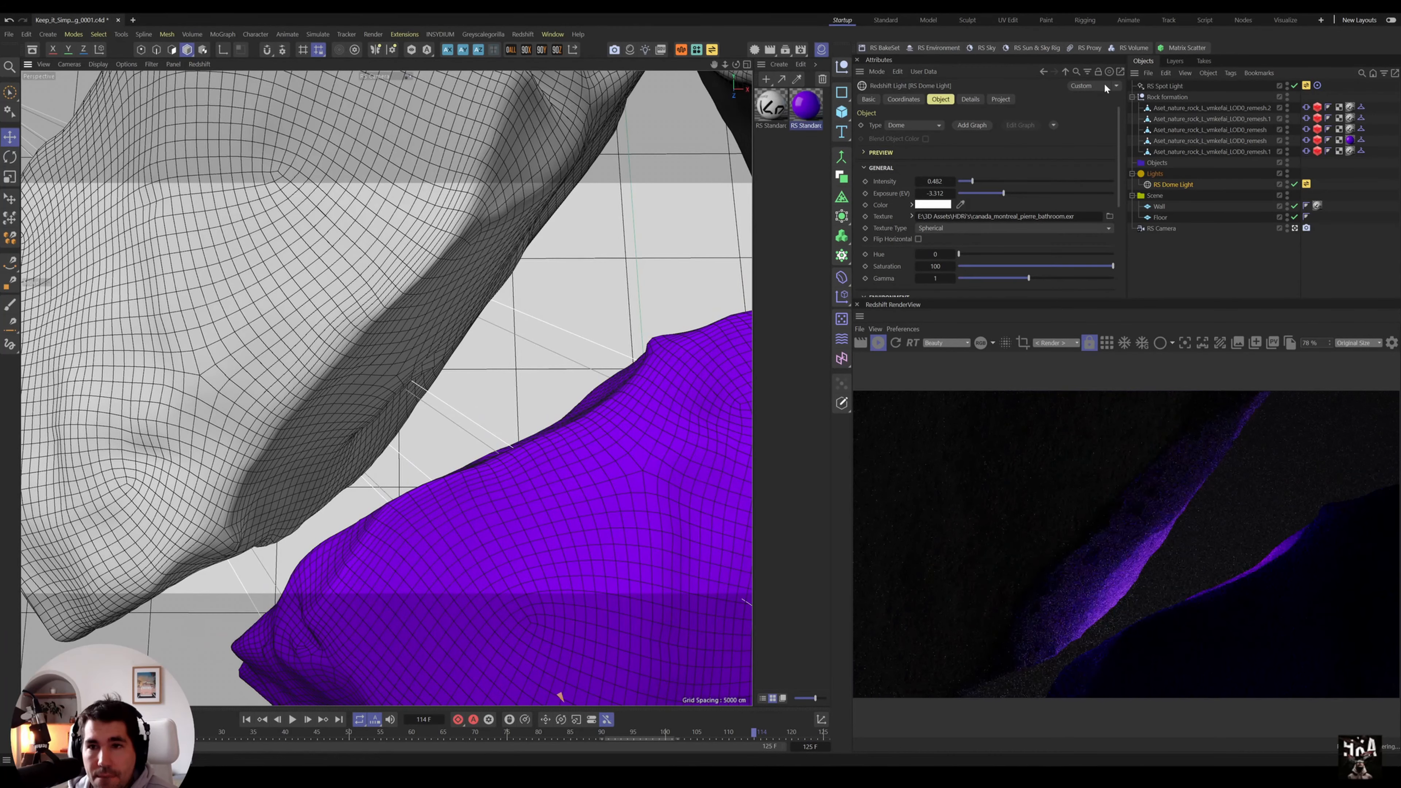
- Add an RS Area Light behind the rocks so it lights the wall, keeping the RS Camera view
{"action": "left_click", "coordinate": [646, 50]}
{"action": "left_click", "coordinate": [717, 95]}
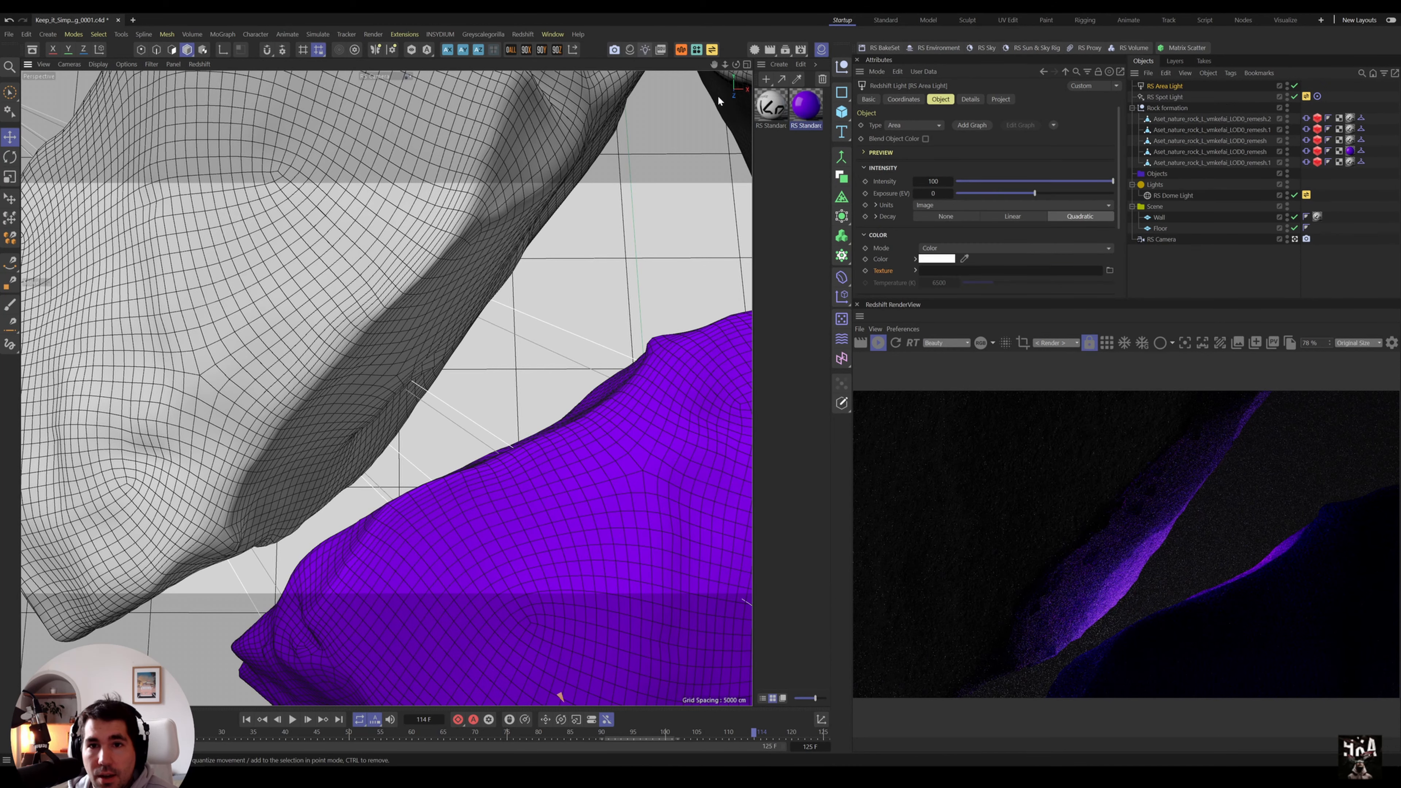
{"action": "left_click", "coordinate": [1294, 239]}
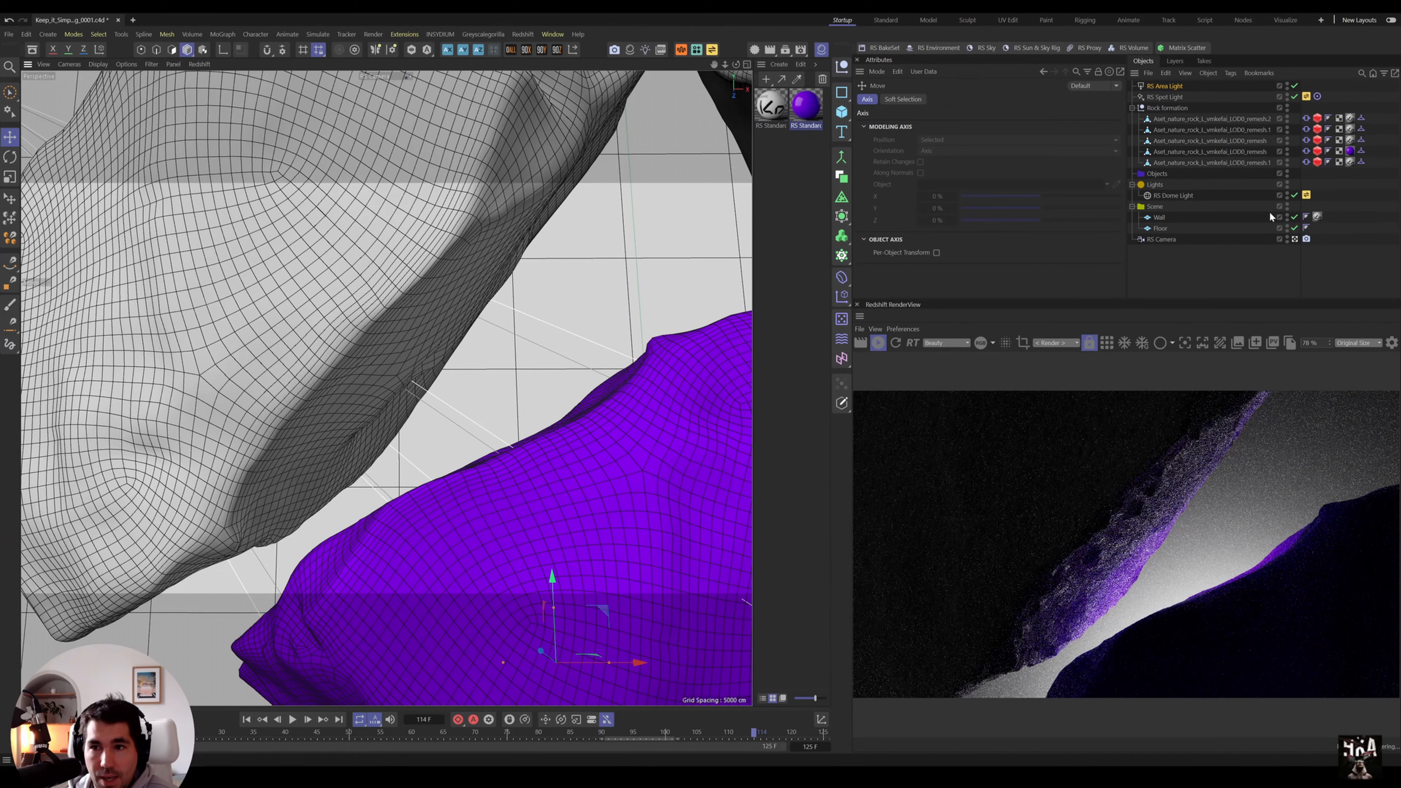
- Tint the RS Area Light light purple, starting from a colour sampled off the rock's lit edge in the render, and scrub the animation to frame 81
{"action": "left_click", "coordinate": [1172, 86]}
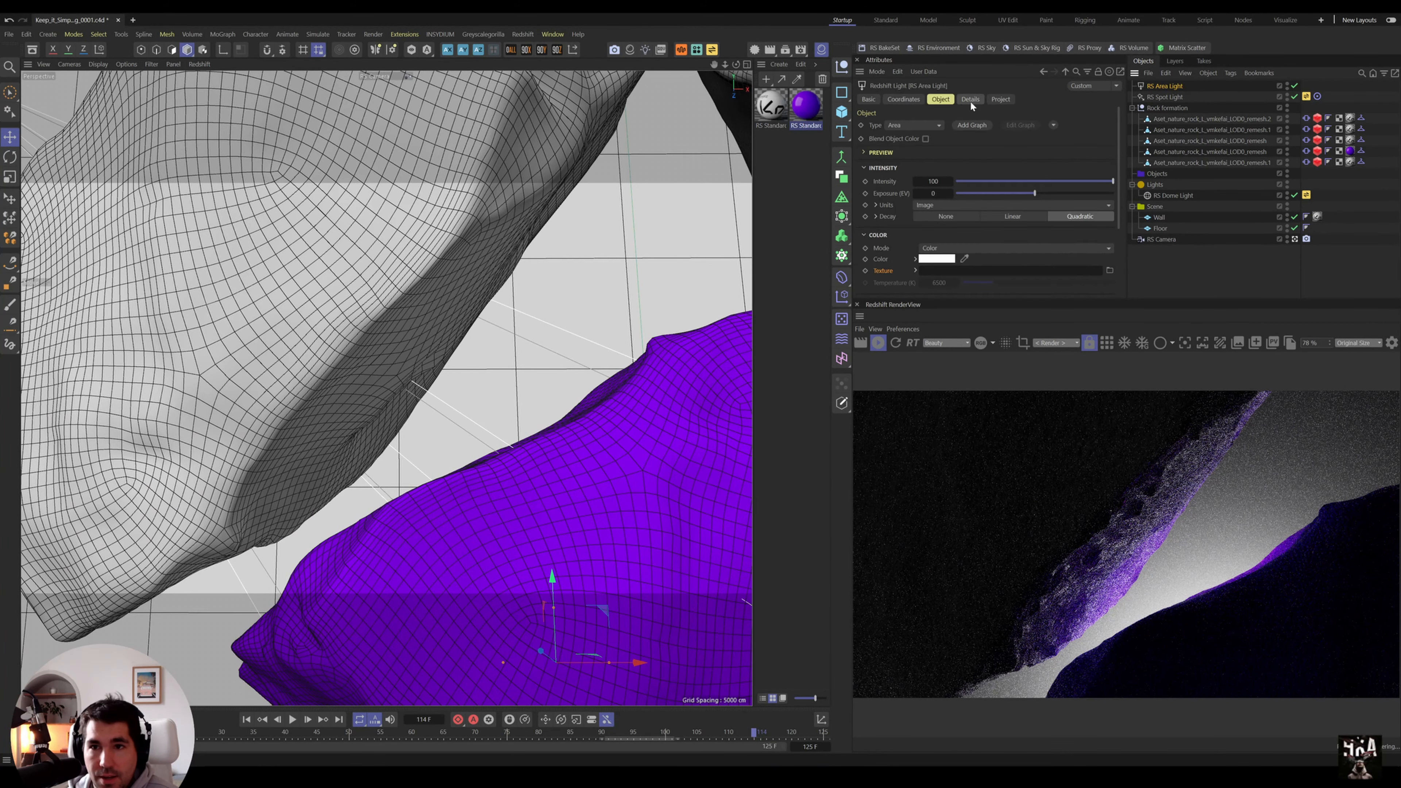
{"action": "left_click", "coordinate": [942, 261]}
{"action": "left_click", "coordinate": [938, 259]}
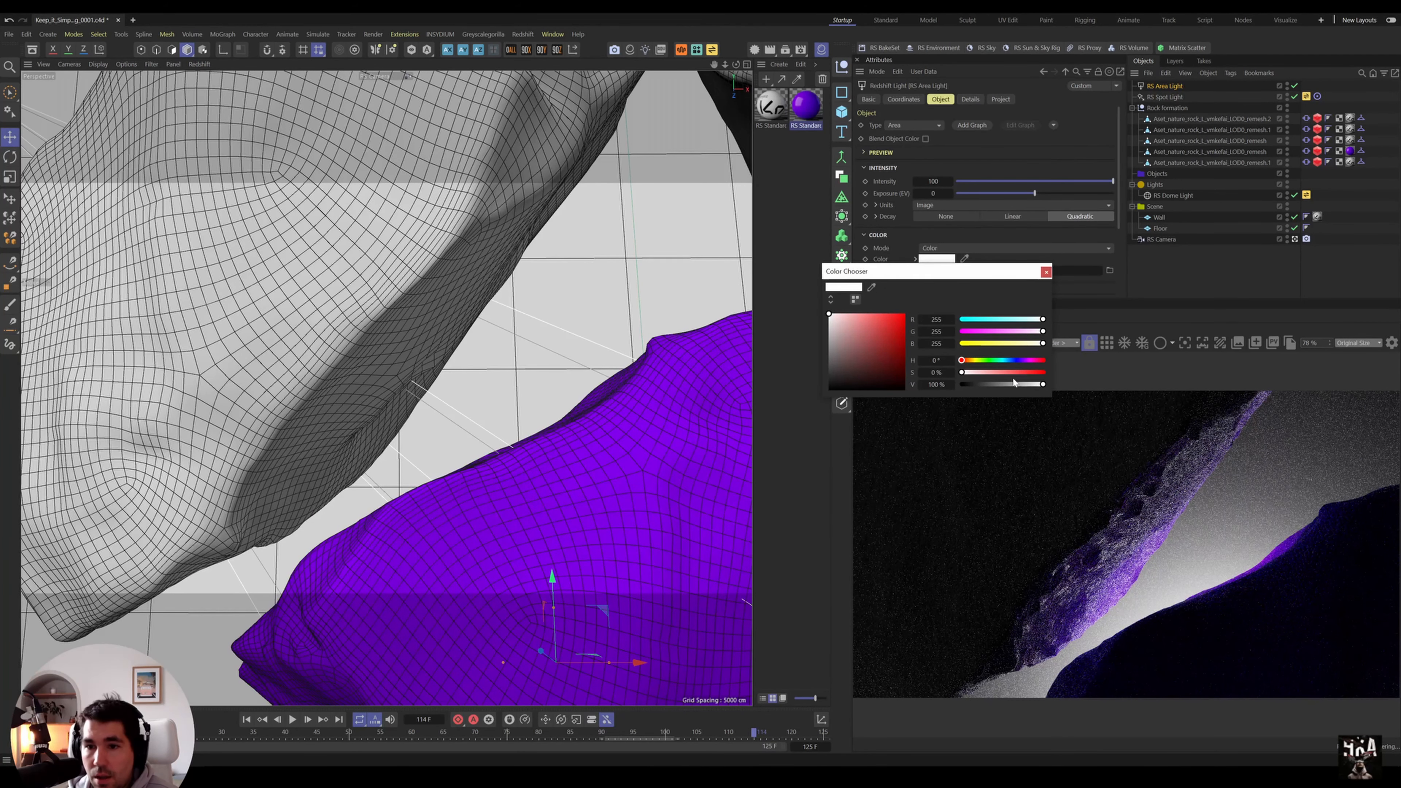
{"action": "left_click", "coordinate": [873, 284]}
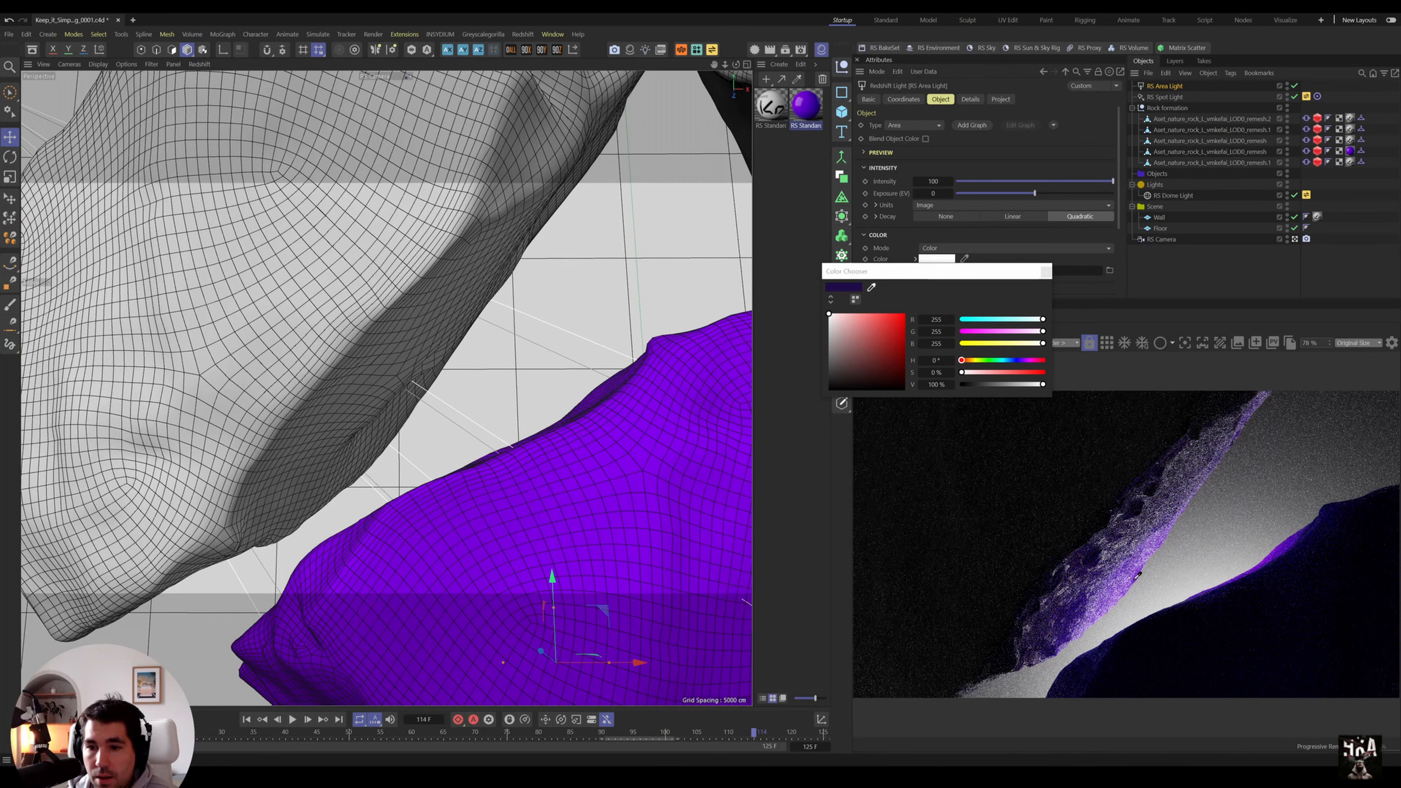
{"action": "left_click", "coordinate": [1137, 579]}
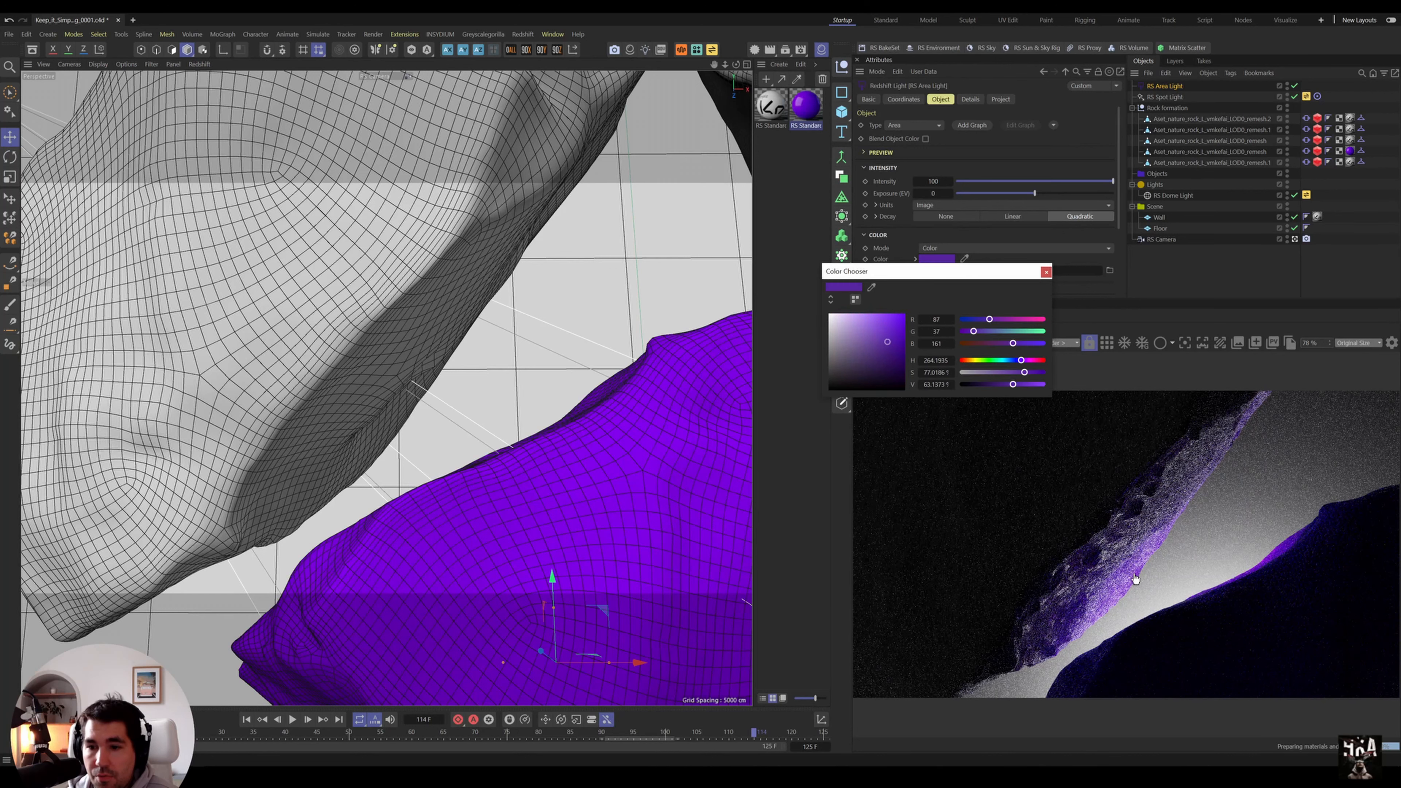
{"action": "left_click", "coordinate": [1046, 271]}
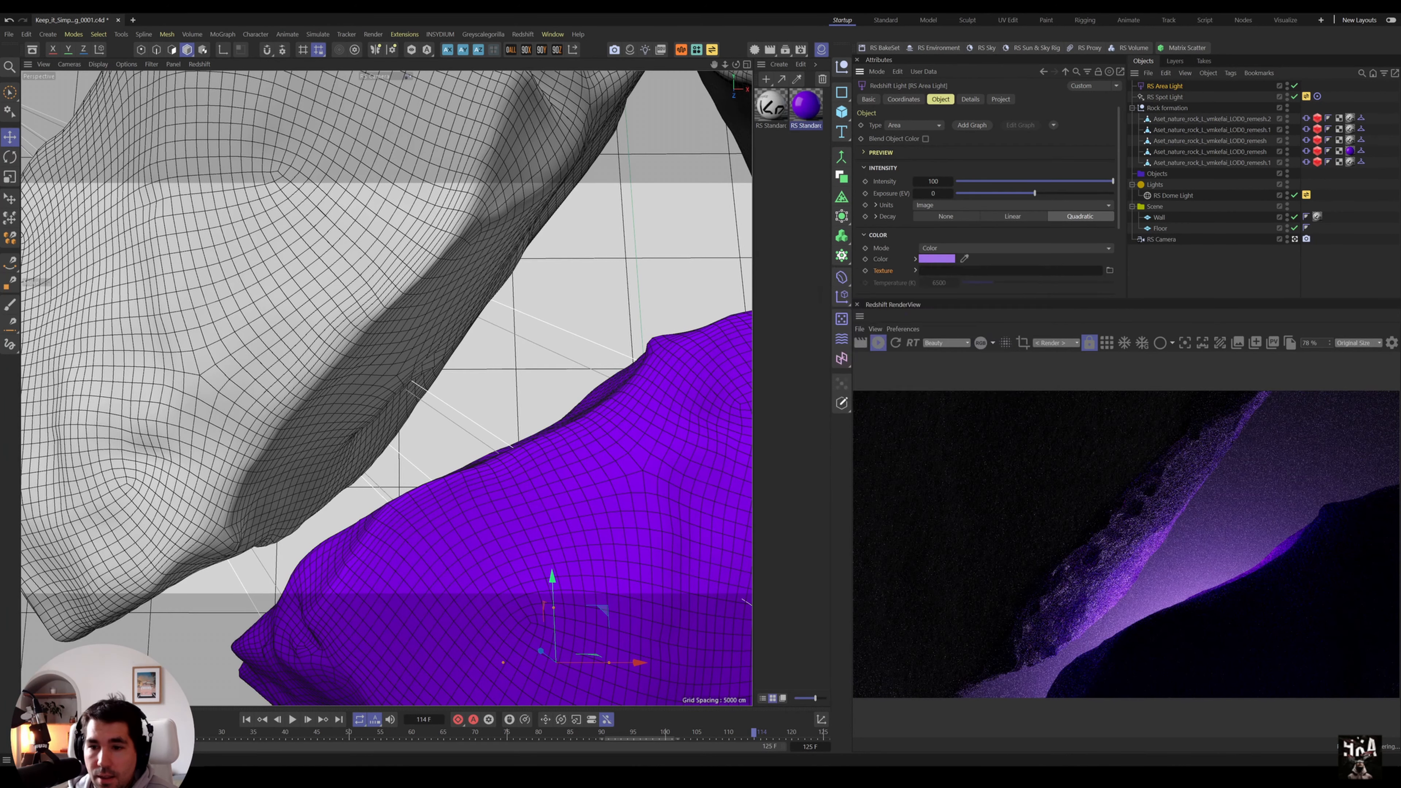
{"action": "left_click", "coordinate": [203, 734]}
{"action": "left_click_drag", "start_coordinate": [203, 737], "coordinate": [548, 760]}
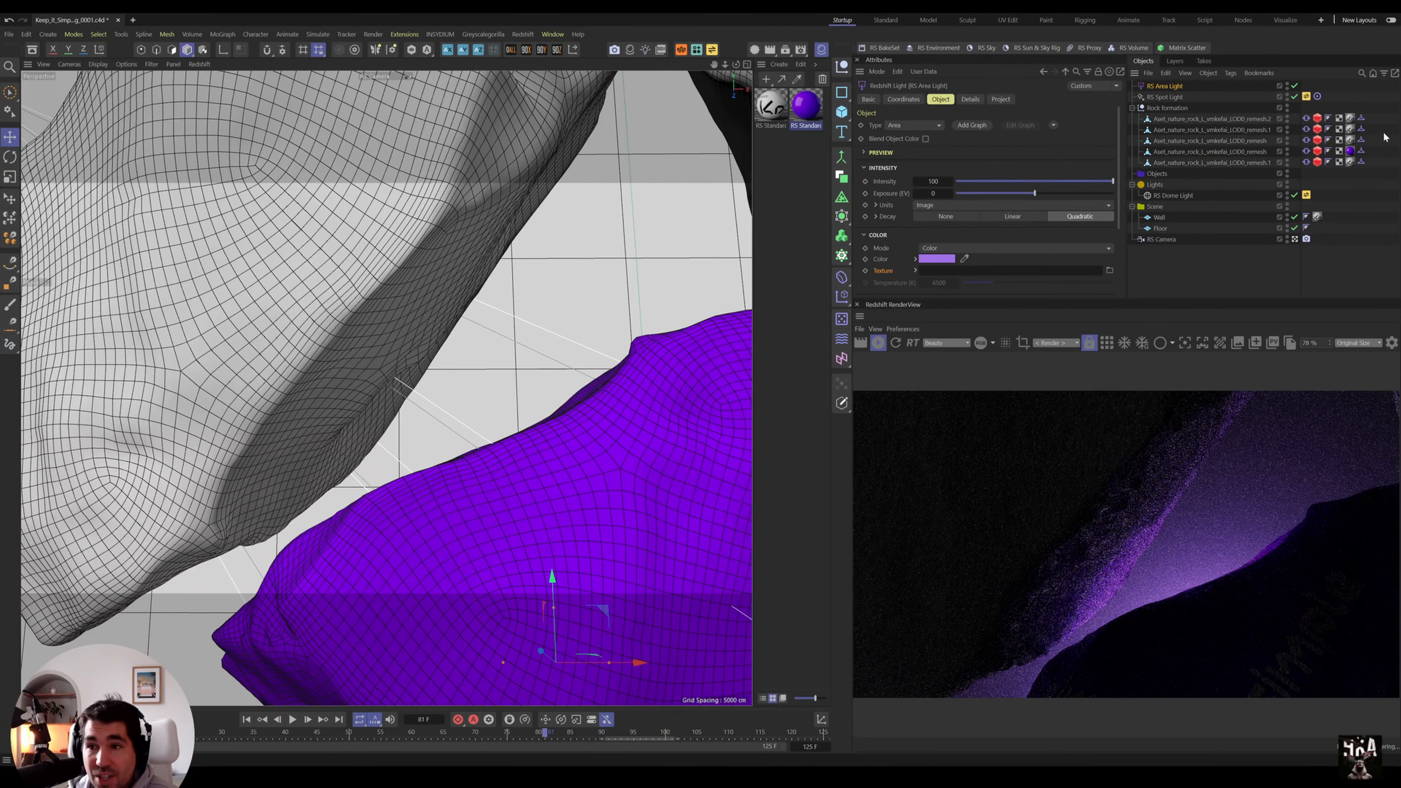
- In the grey rock material's shader graph, set the base colour of the text layer's RS Standard Material to white
{"action": "double_click", "coordinate": [784, 110]}
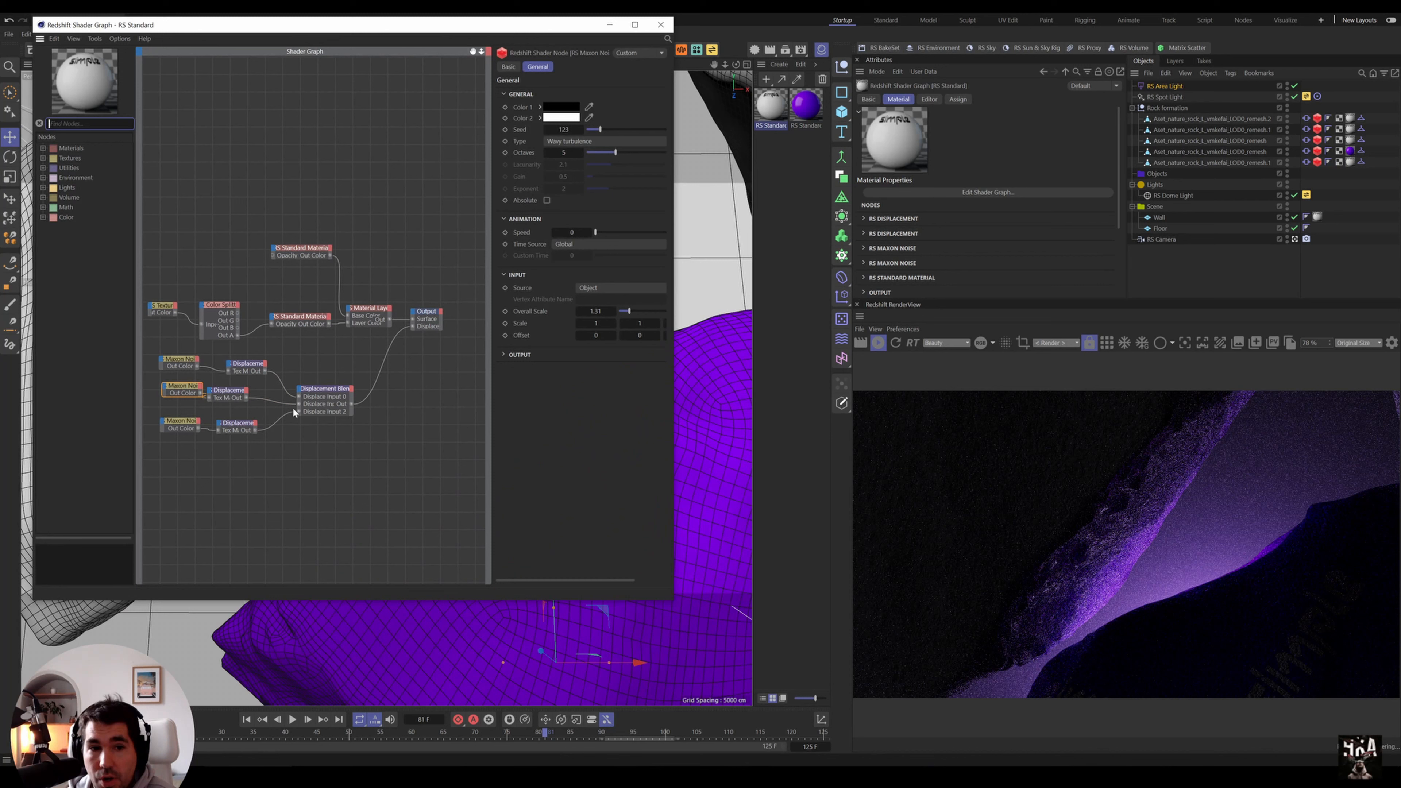
{"action": "left_click", "coordinate": [418, 320]}
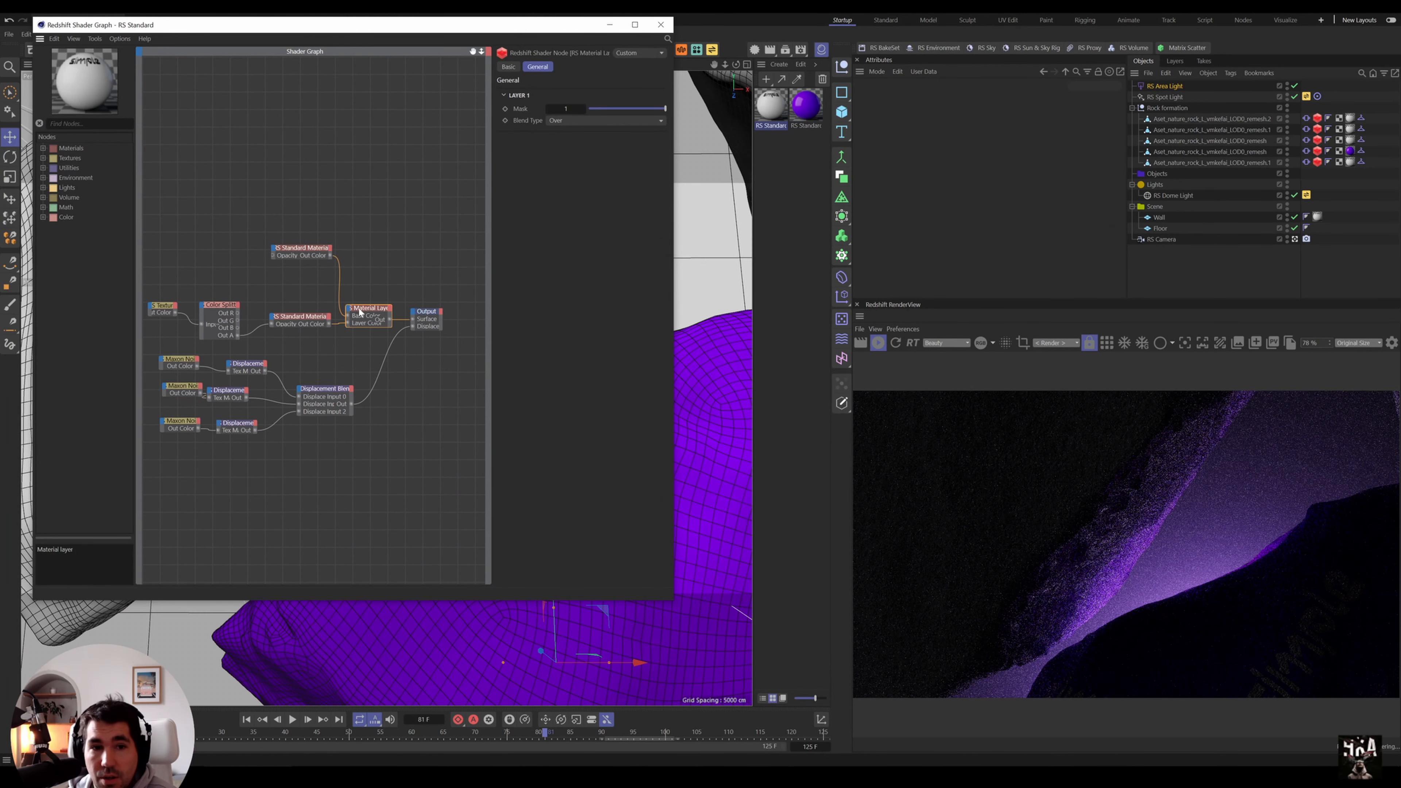
{"action": "left_click", "coordinate": [317, 320]}
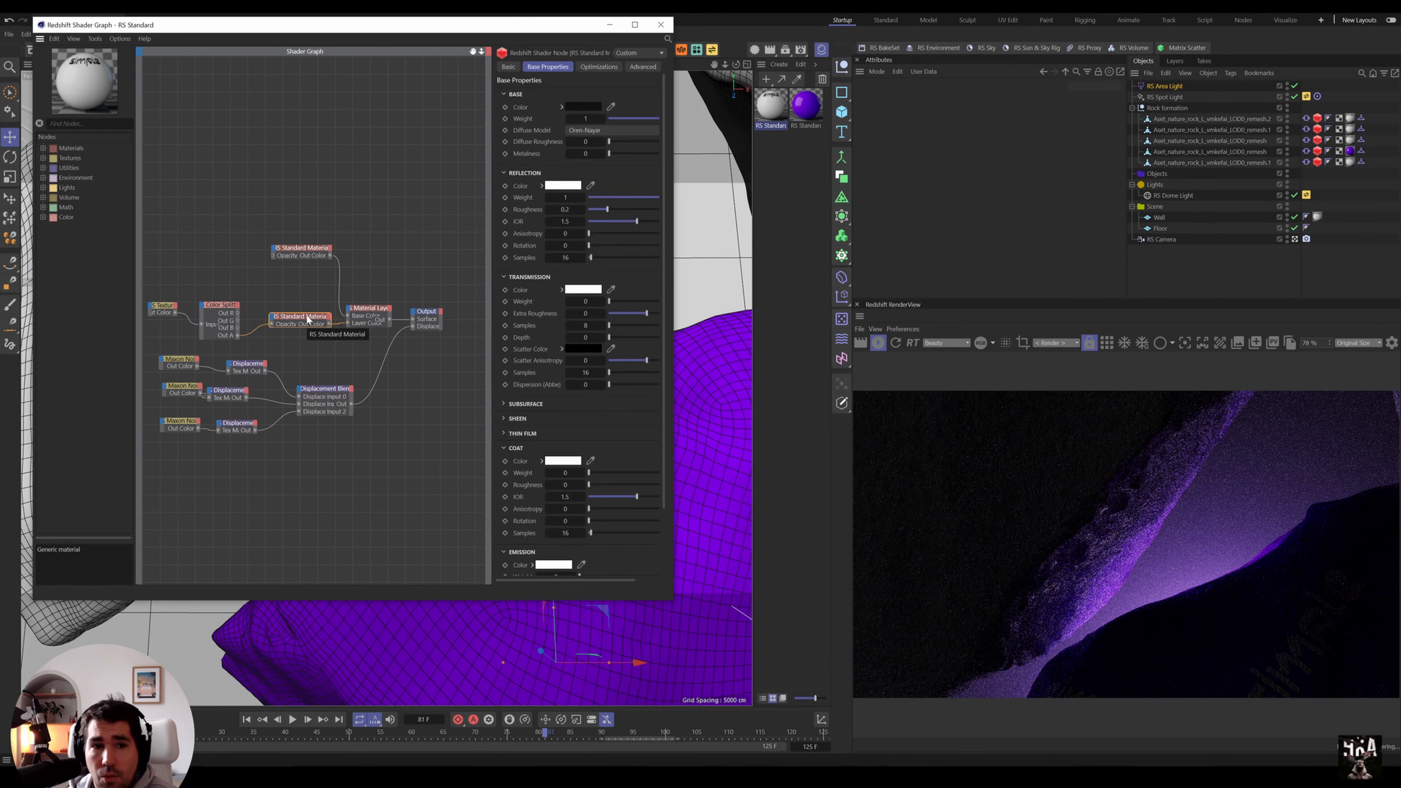
{"action": "left_click", "coordinate": [587, 108]}
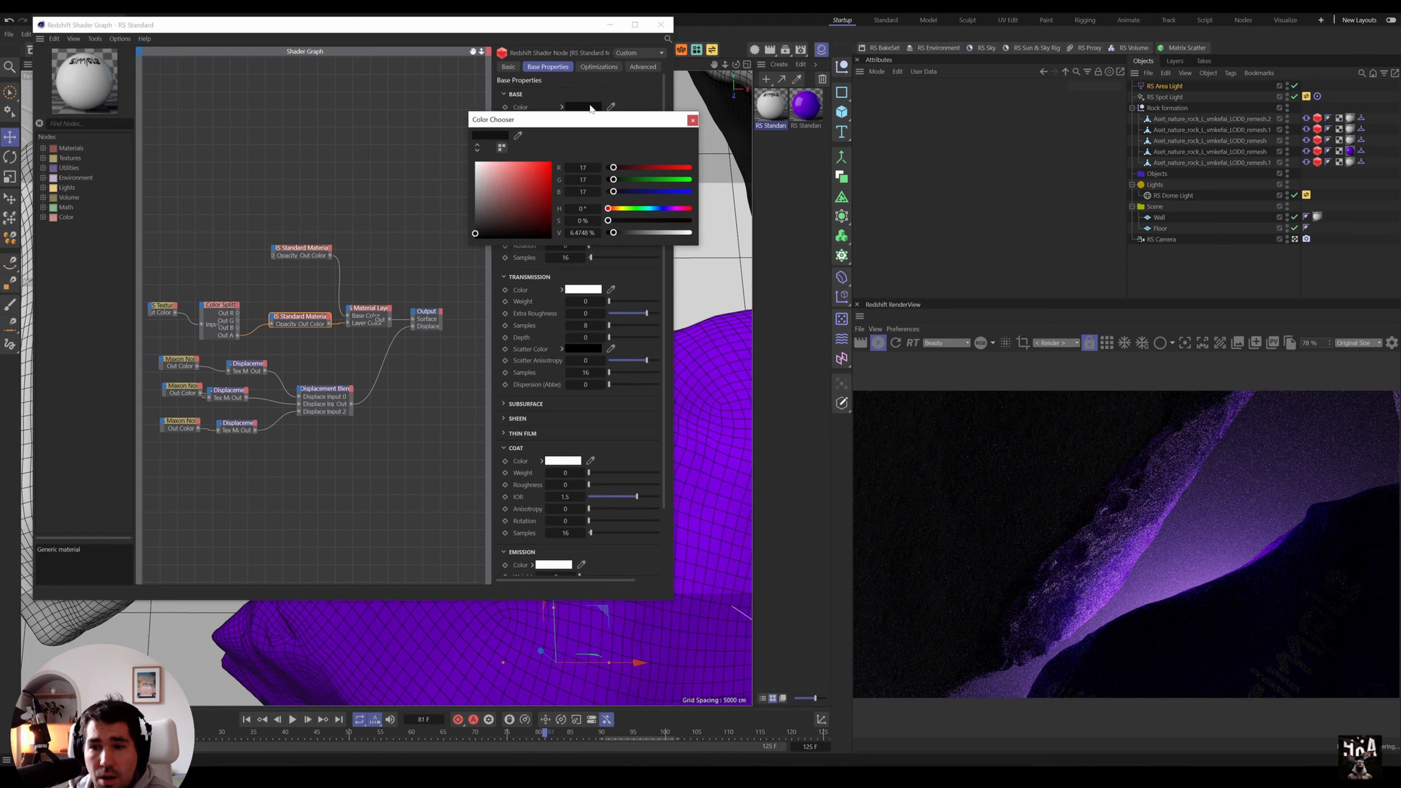
{"action": "left_click_drag", "start_coordinate": [608, 167], "coordinate": [691, 168]}
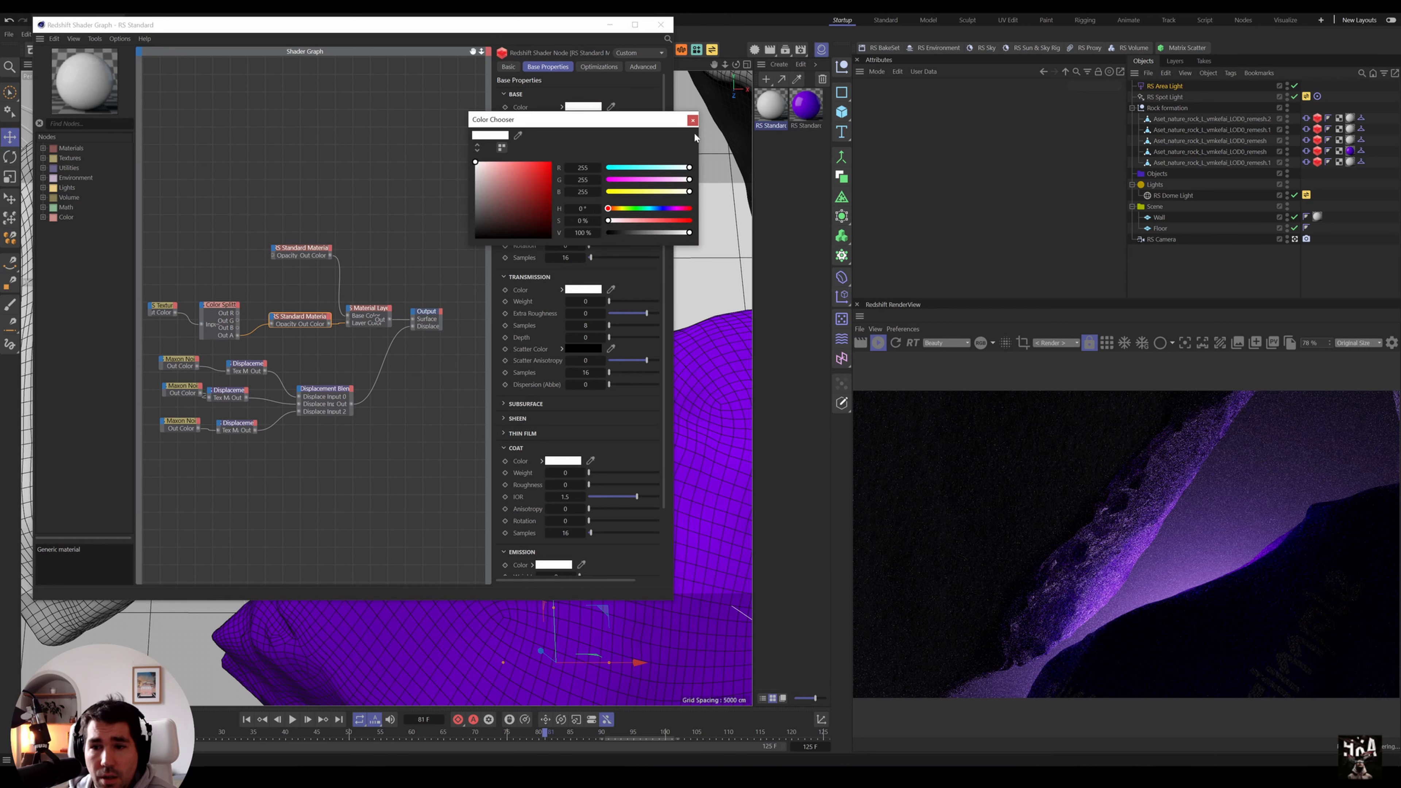
- Make the text layer's RS Standard Material emit light so the lettering glows, and scrub the animation to check it
{"action": "left_click", "coordinate": [693, 120]}
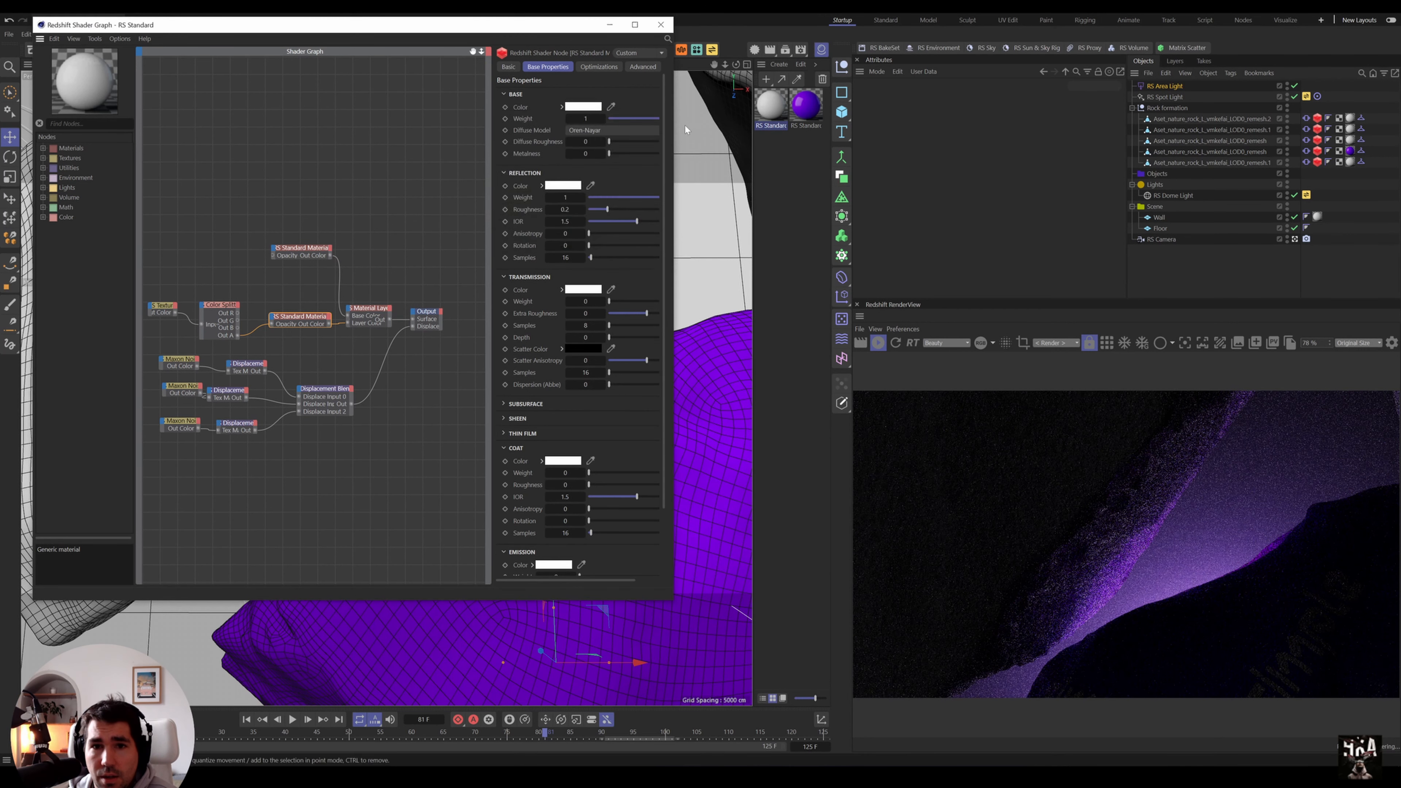
{"action": "scroll", "coordinate": [549, 442], "scroll_direction": "down", "scroll_amount": 3}
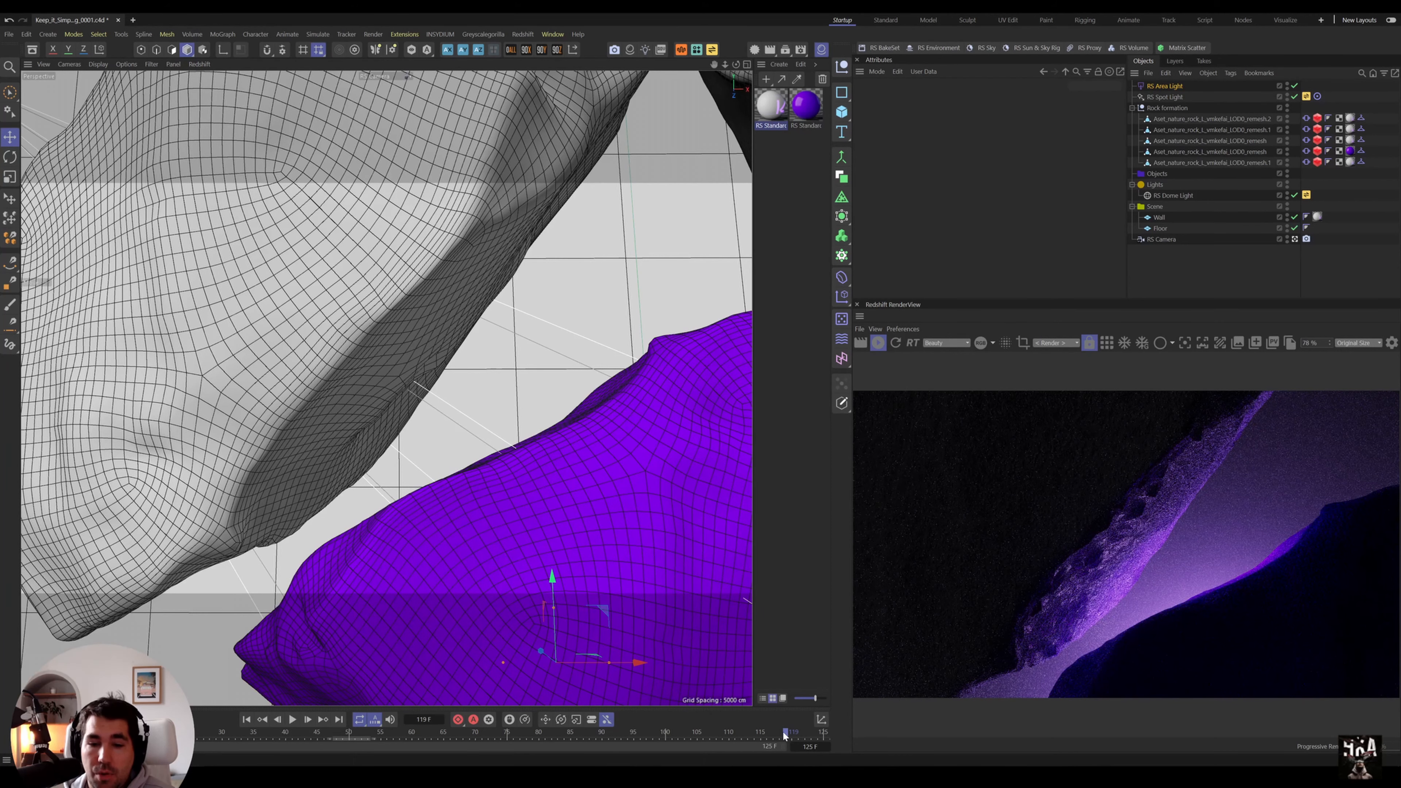
{"action": "left_click_drag", "start_coordinate": [784, 732], "coordinate": [822, 745]}
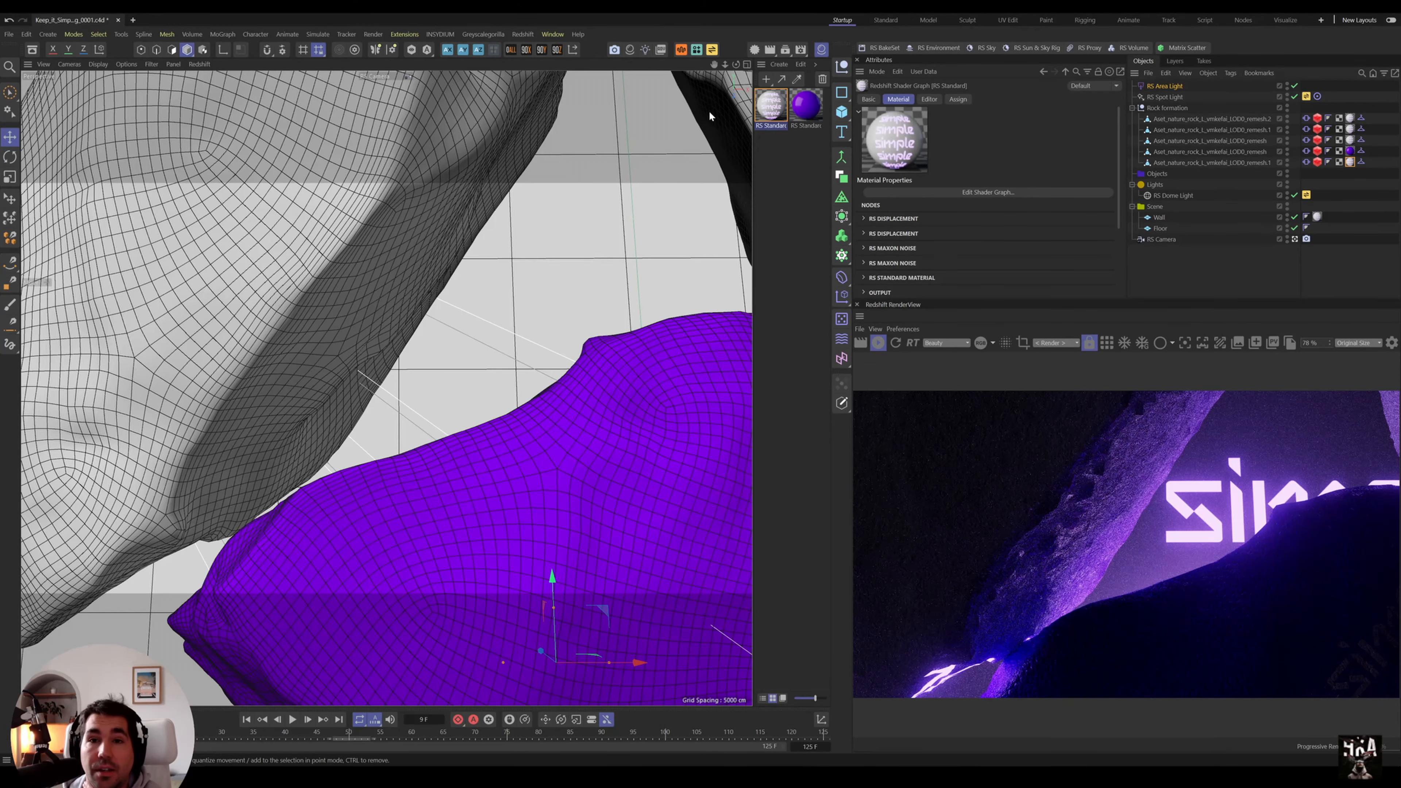
- Save and add Keep_It_Simple_Dark_Beginning_0001.c4d to the render queue, and check the job's camera and output file settings
{"action": "left_click", "coordinate": [784, 49]}
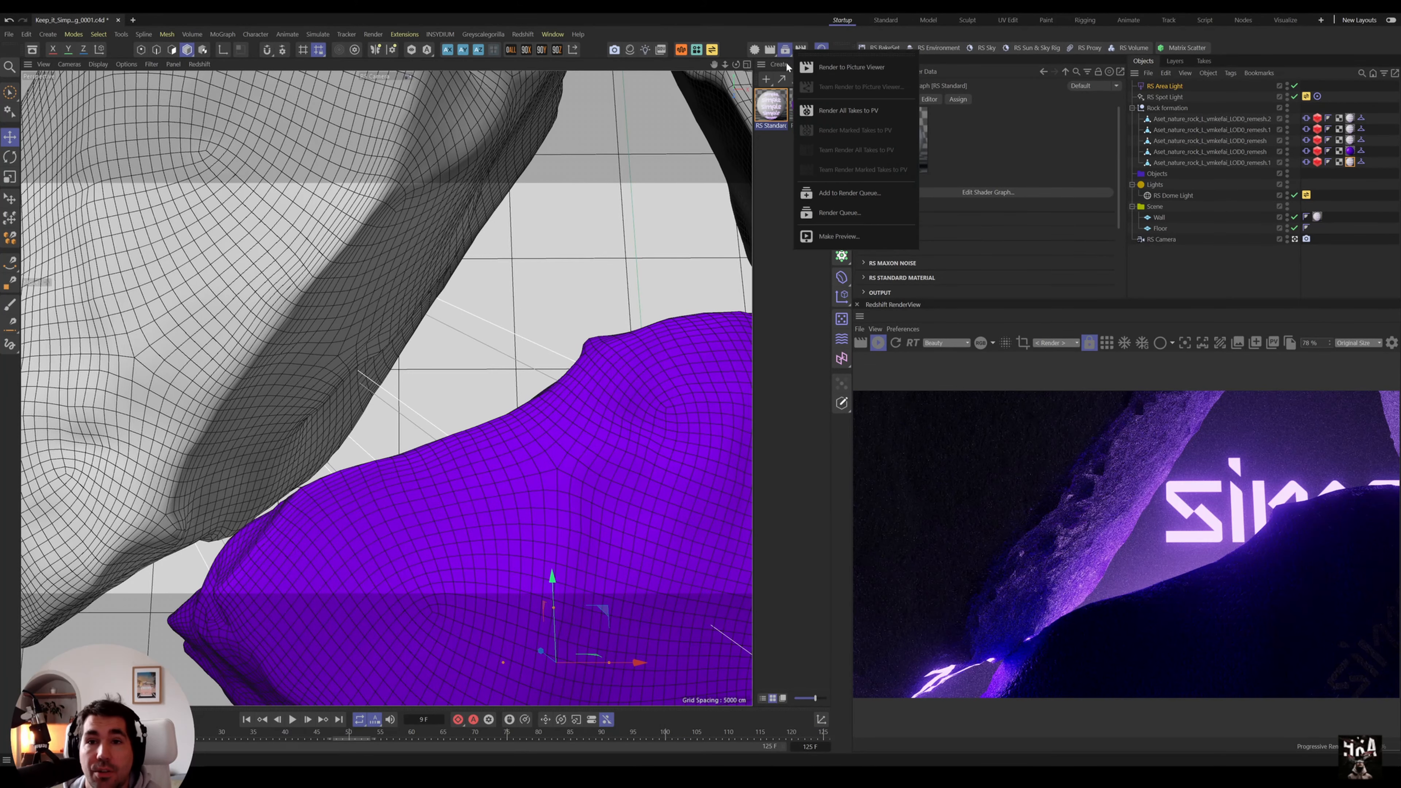
{"action": "left_click", "coordinate": [862, 193]}
{"action": "left_click", "coordinate": [656, 430]}
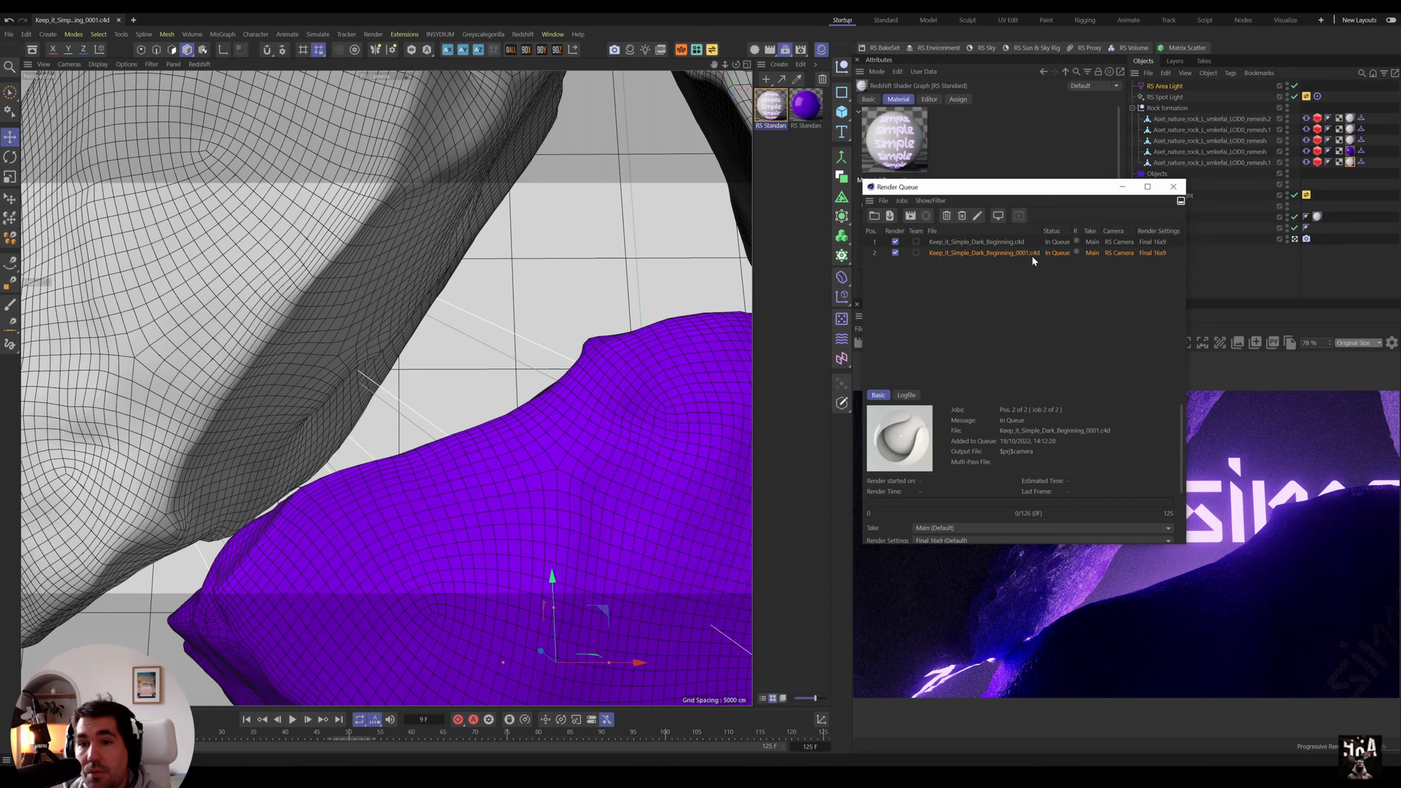
{"action": "scroll", "coordinate": [1020, 470], "scroll_direction": "down", "scroll_amount": 2}
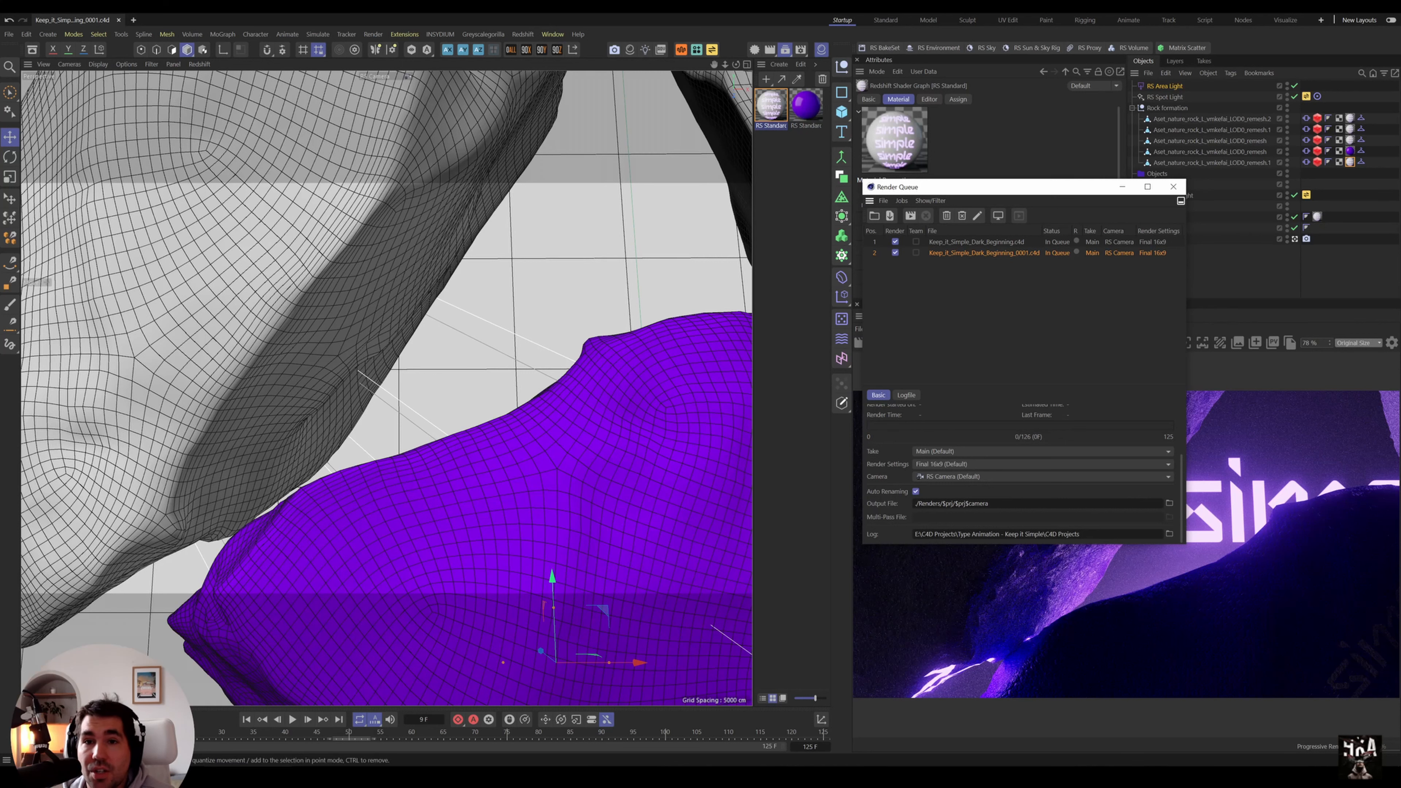
{"action": "left_click", "coordinate": [1183, 188]}
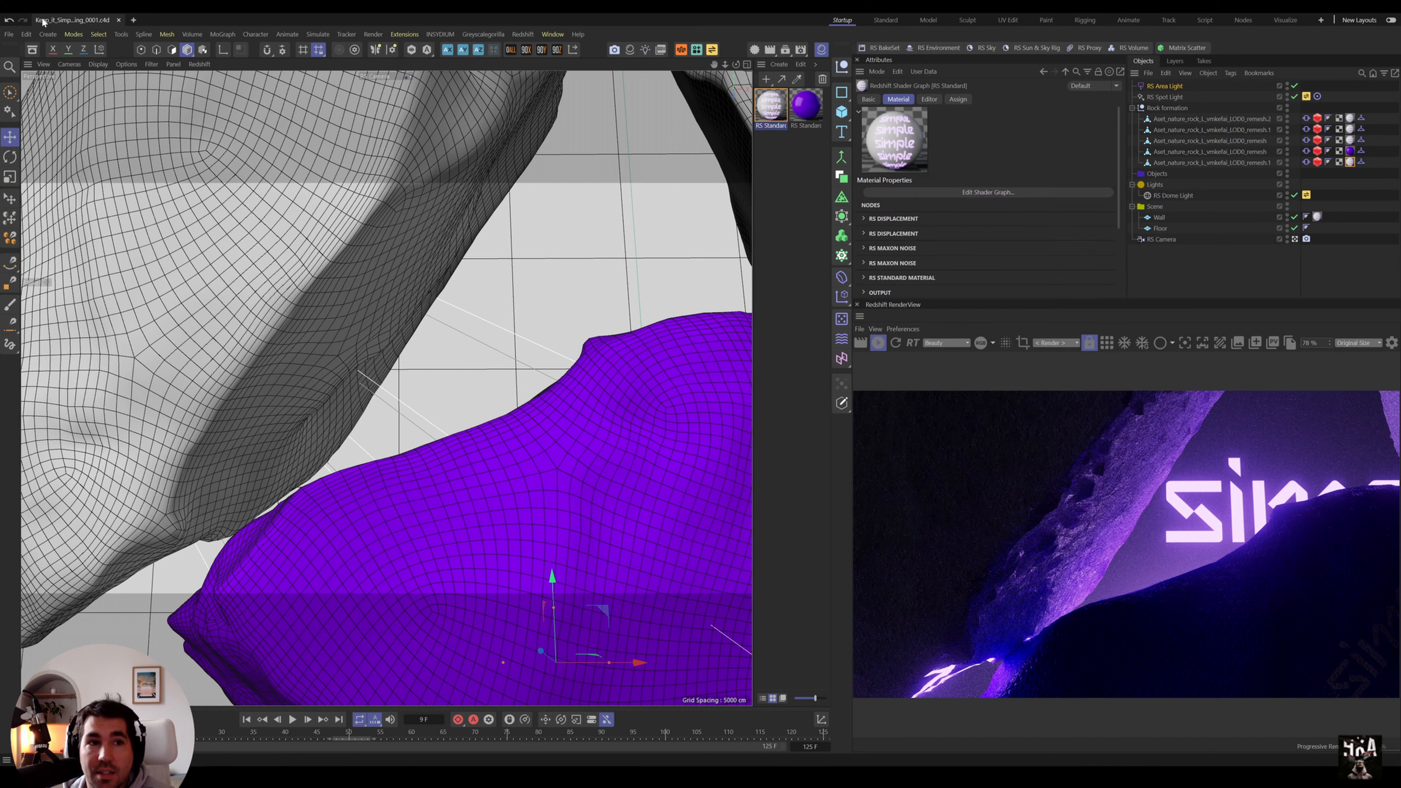
- Open the recent project Keep_It_Simple_Type_Ani-01.c4d
{"action": "left_click", "coordinate": [8, 34]}
{"action": "mouse_move", "coordinate": [138, 95]}
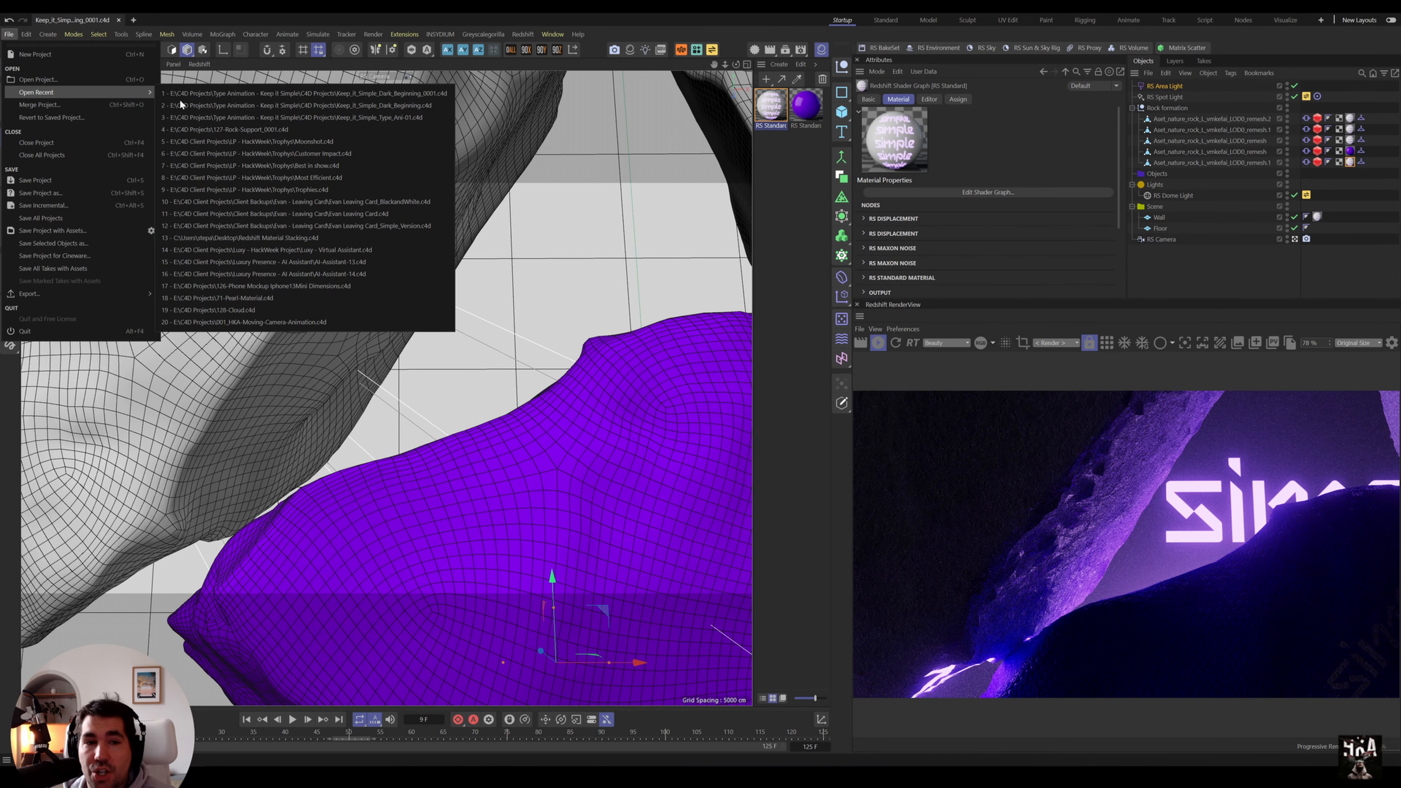
{"action": "left_click", "coordinate": [255, 118]}
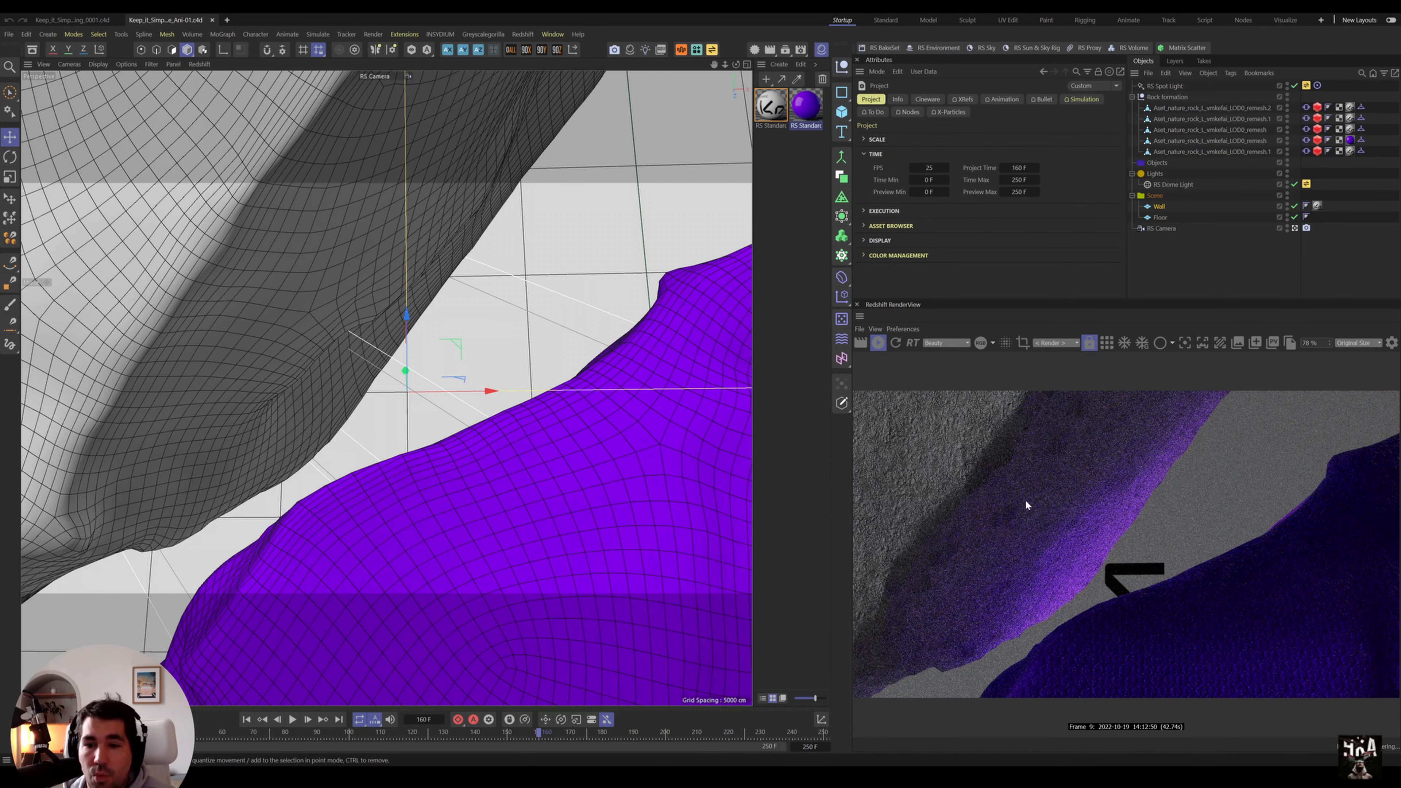
- Raise the RS Dome Light's intensity to about 2.48 to brighten the scene
{"action": "left_click", "coordinate": [1172, 184]}
{"action": "left_click", "coordinate": [927, 105]}
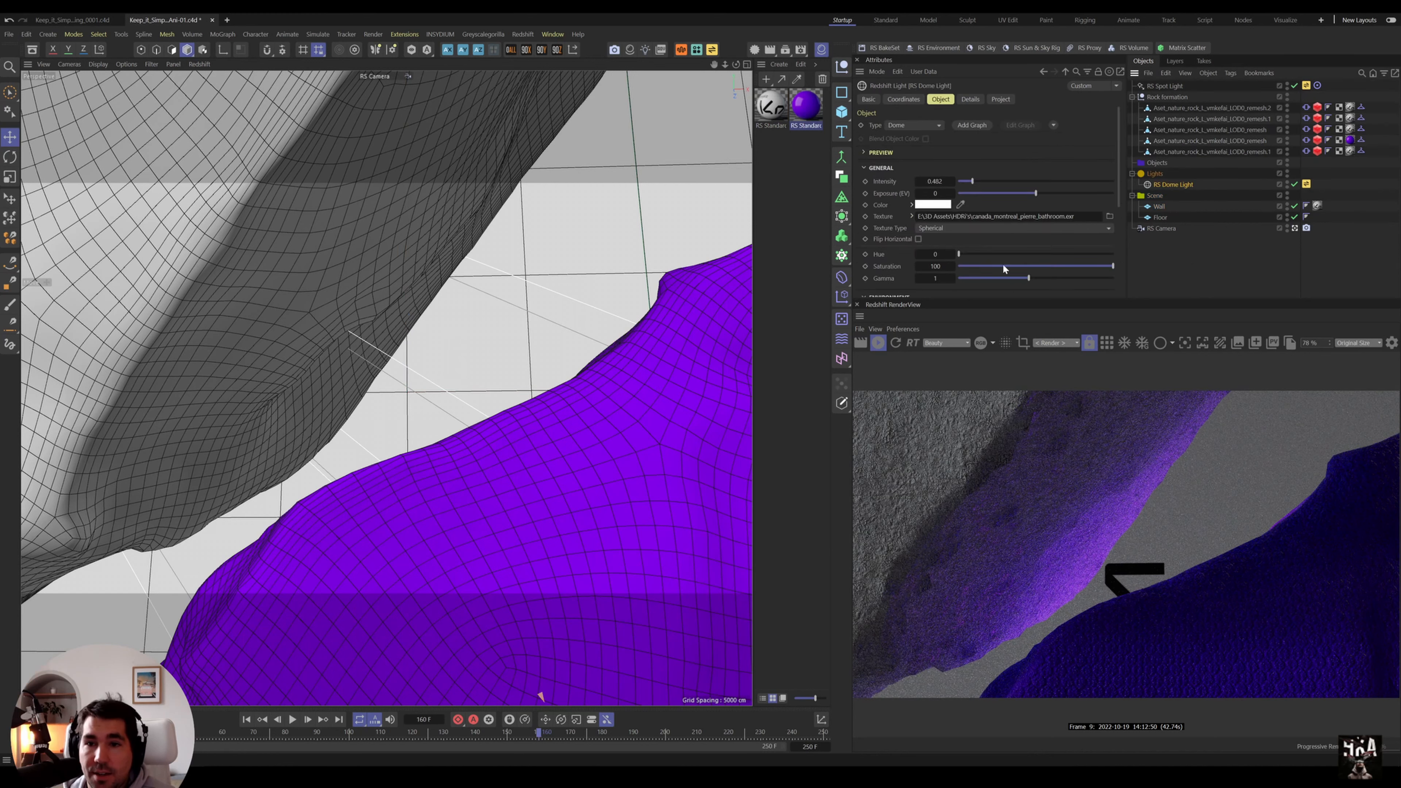
{"action": "left_click_drag", "start_coordinate": [973, 187], "coordinate": [1018, 191]}
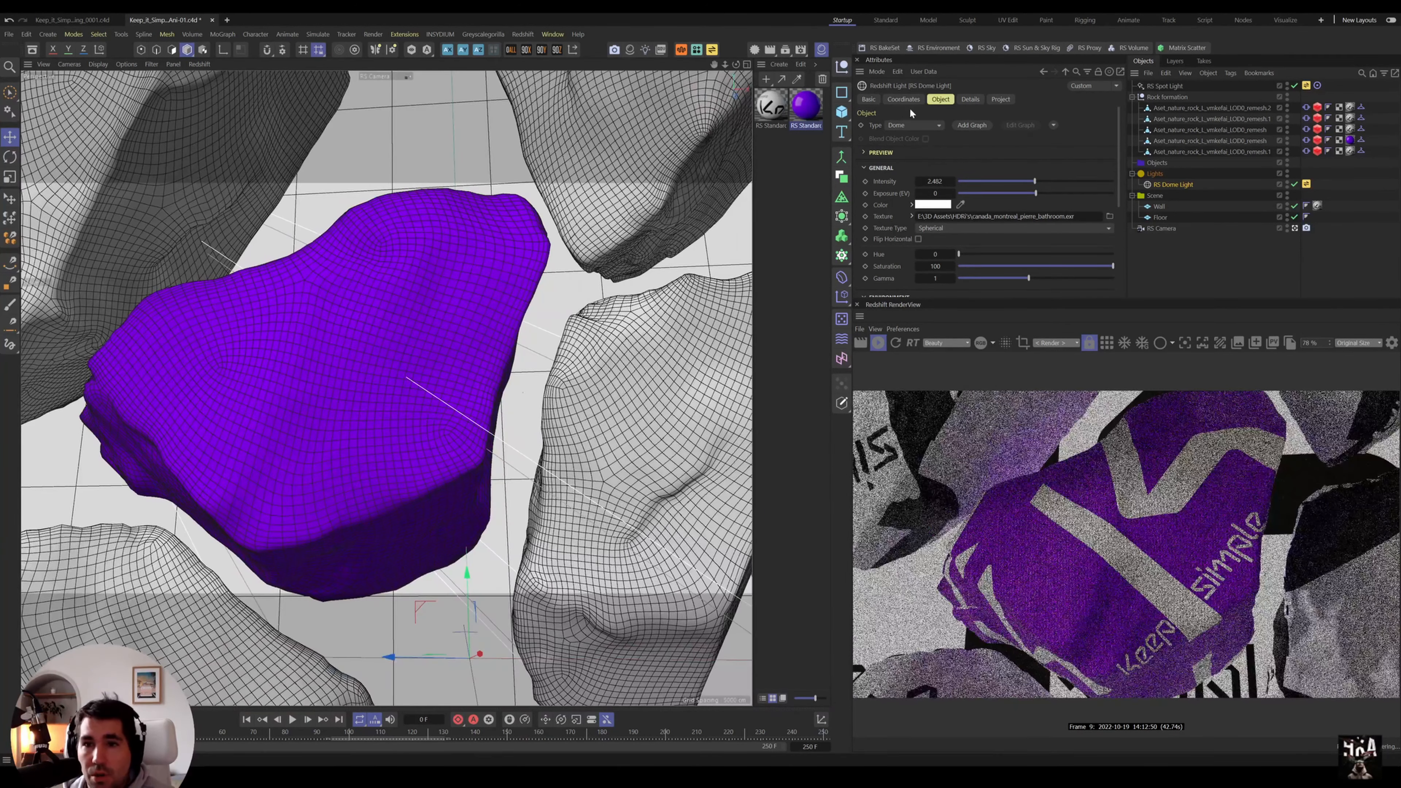
- Keyframe the RS Camera's X position from about -23.96 cm at frame 0 to about 23.04 cm at frame 250
{"action": "left_click", "coordinate": [912, 104]}
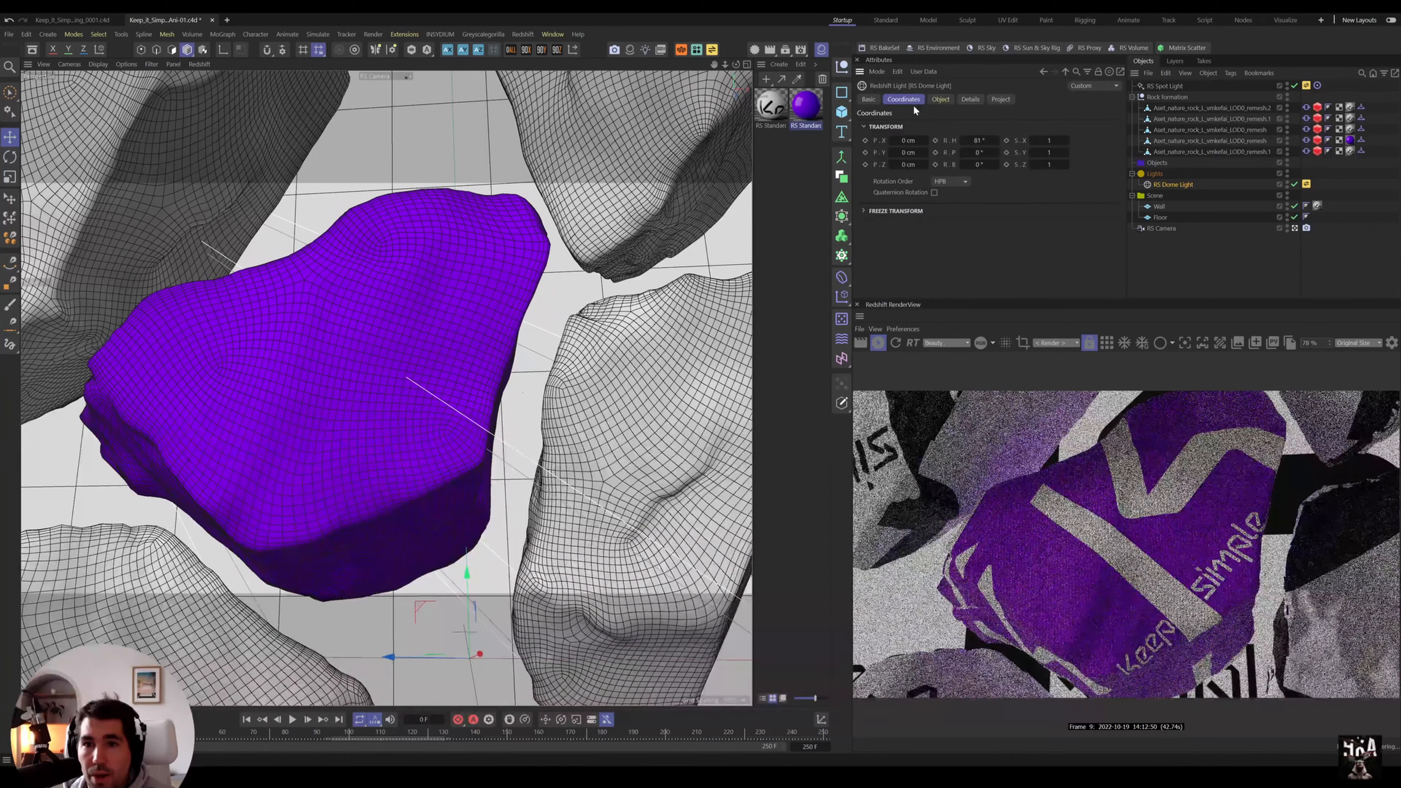
{"action": "left_click", "coordinate": [1161, 228]}
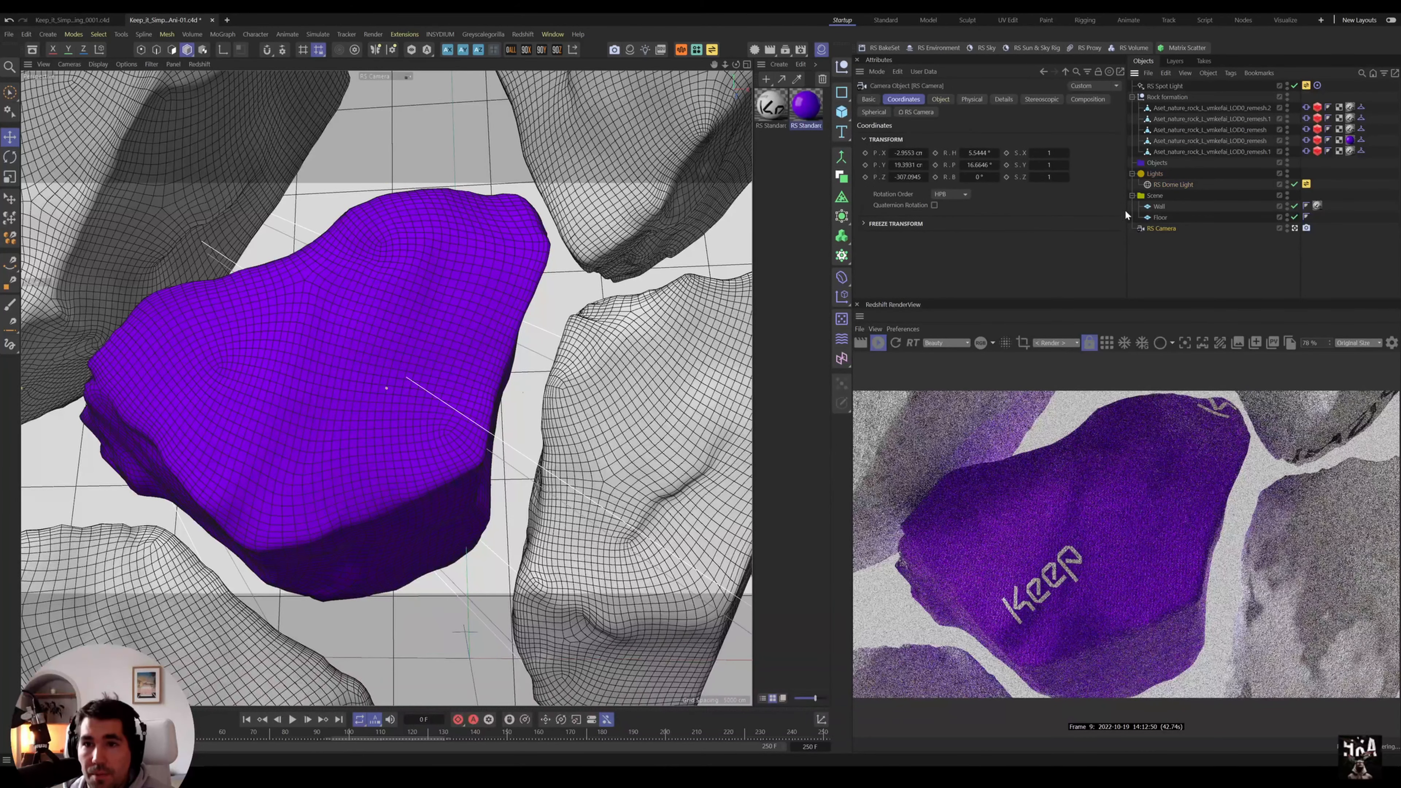
{"action": "mouse_move", "coordinate": [907, 153]}
{"action": "left_mouse_down"}
{"action": "mouse_move", "coordinate": [883, 153]}
{"action": "mouse_move", "coordinate": [898, 153]}
{"action": "left_mouse_up"}
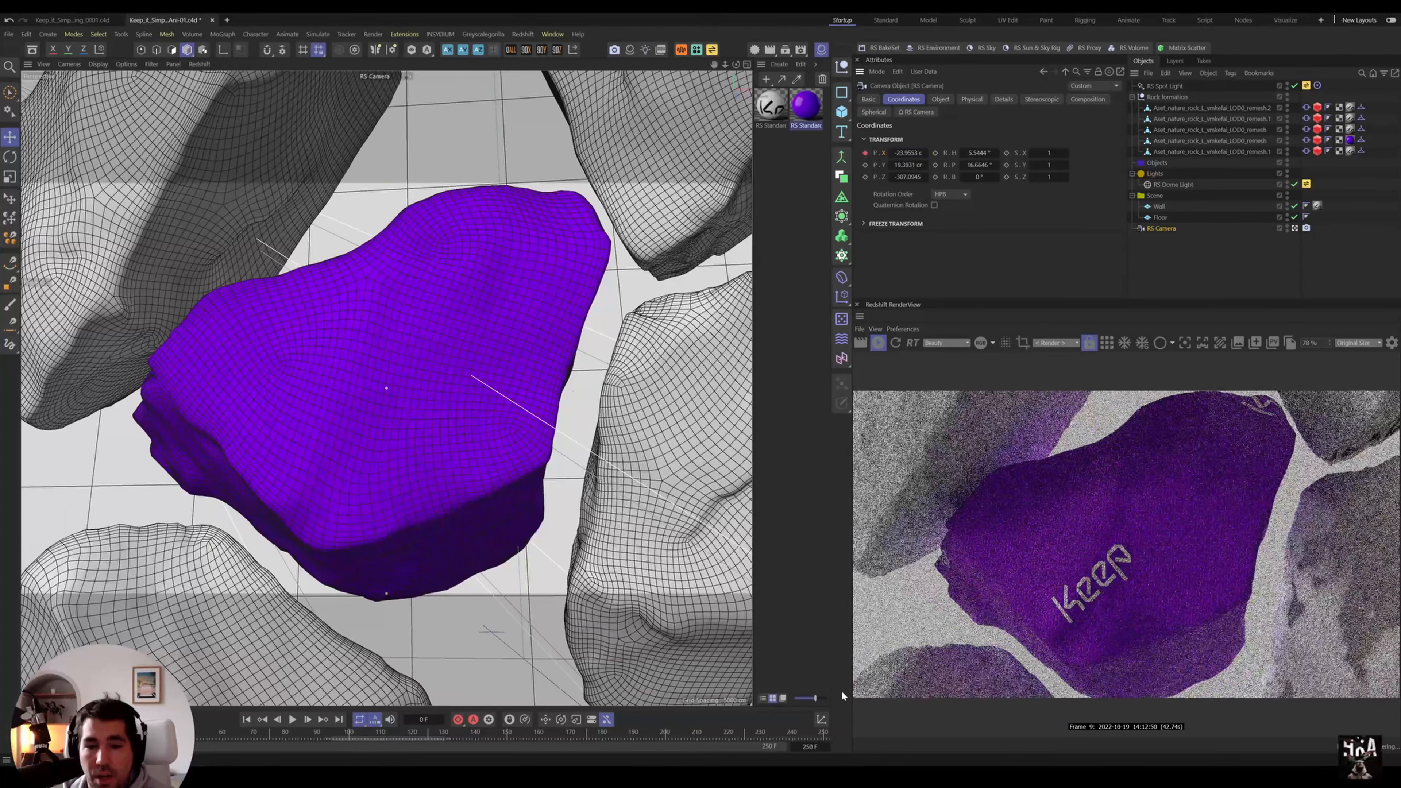
{"action": "left_click", "coordinate": [822, 734]}
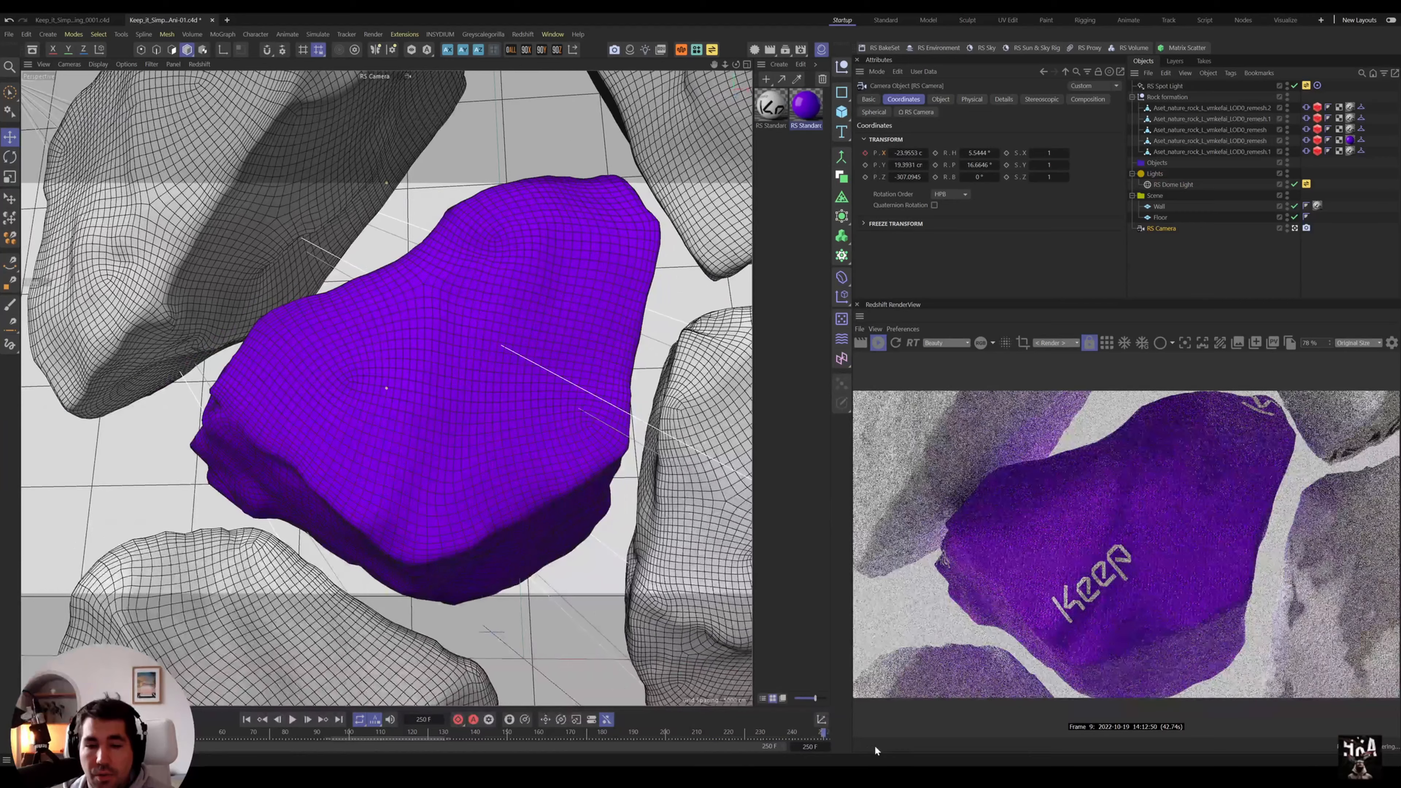
{"action": "mouse_move", "coordinate": [875, 153]}
{"action": "left_mouse_down"}
{"action": "mouse_move", "coordinate": [899, 152]}
{"action": "mouse_move", "coordinate": [873, 156]}
{"action": "left_mouse_up"}
{"action": "left_click", "coordinate": [865, 154]}
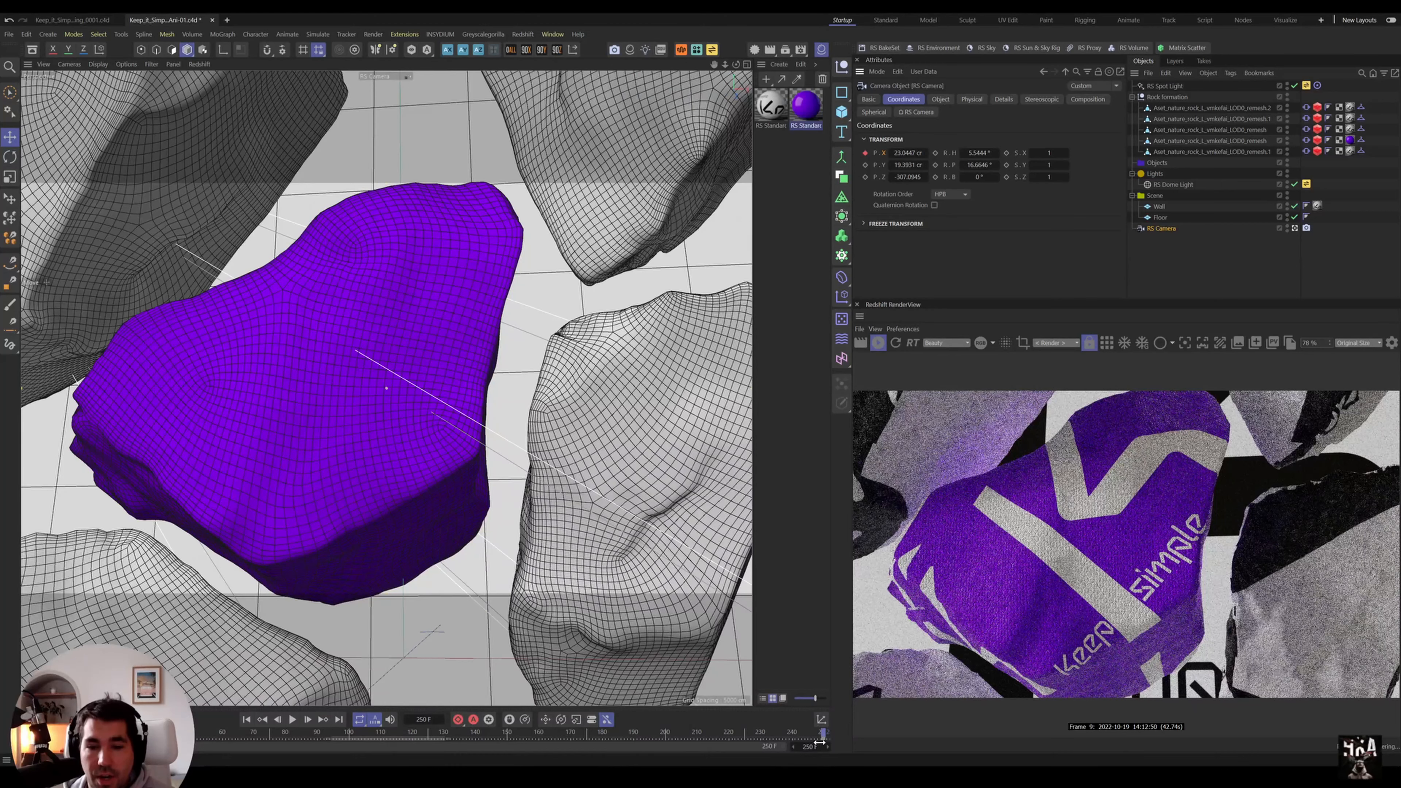
- Play the camera animation from frame 0 to review the sideways move around the purple rock
{"action": "left_click_drag", "start_coordinate": [824, 735], "coordinate": [32, 748]}
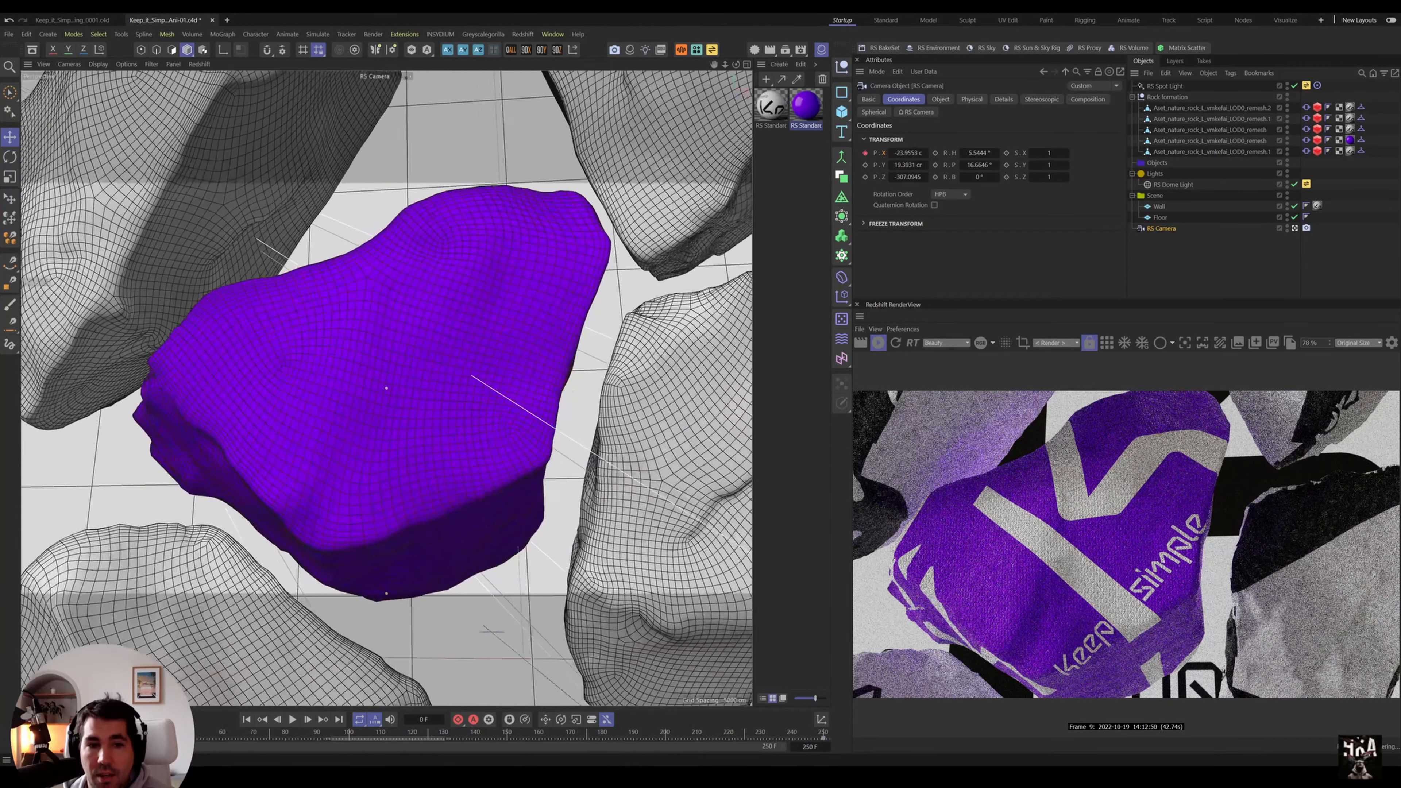
{"action": "left_click", "coordinate": [293, 720]}
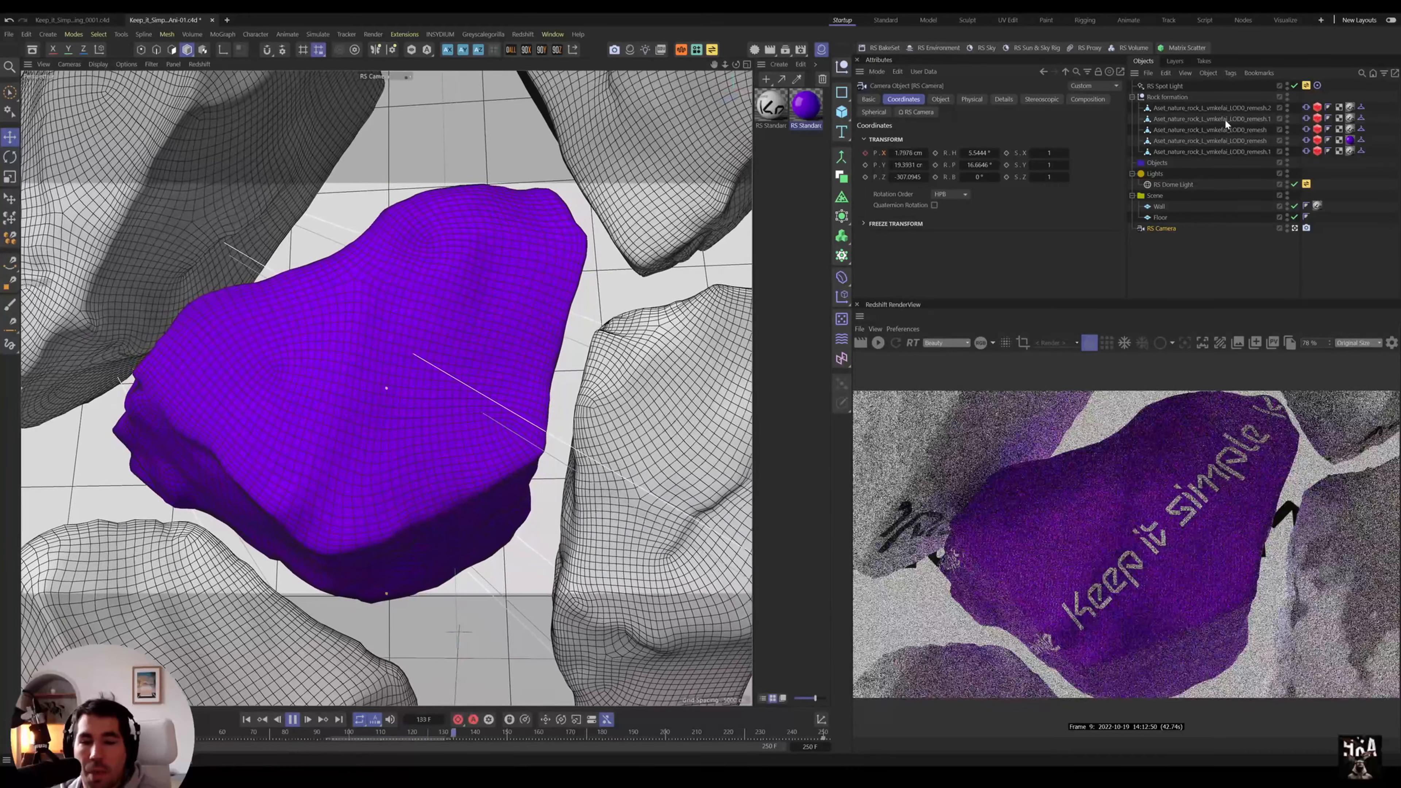
{"action": "left_click", "coordinate": [295, 724]}
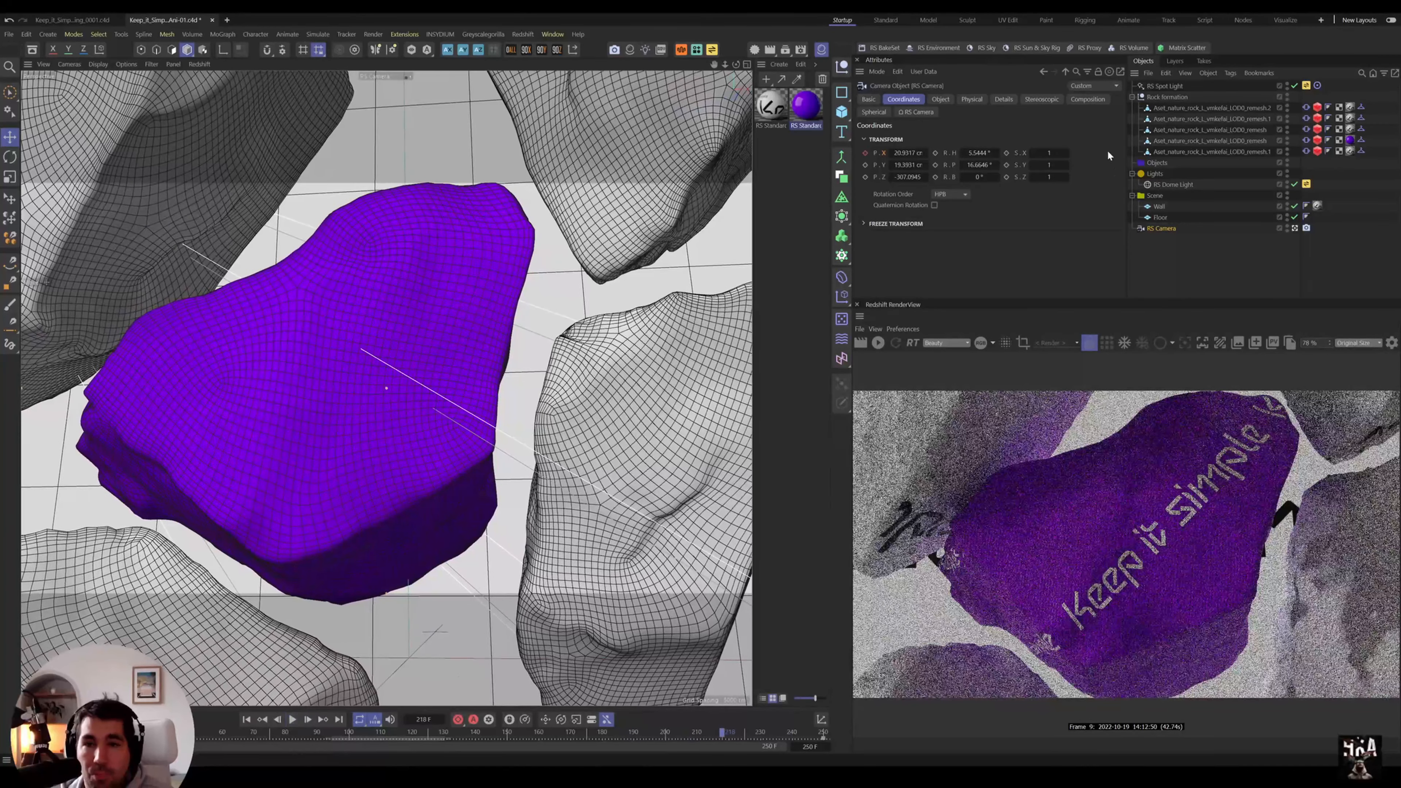
- Save and add the Keep_It_Simple_Type_Ani-01.c4d project to the render queue
{"action": "left_click", "coordinate": [9, 34]}
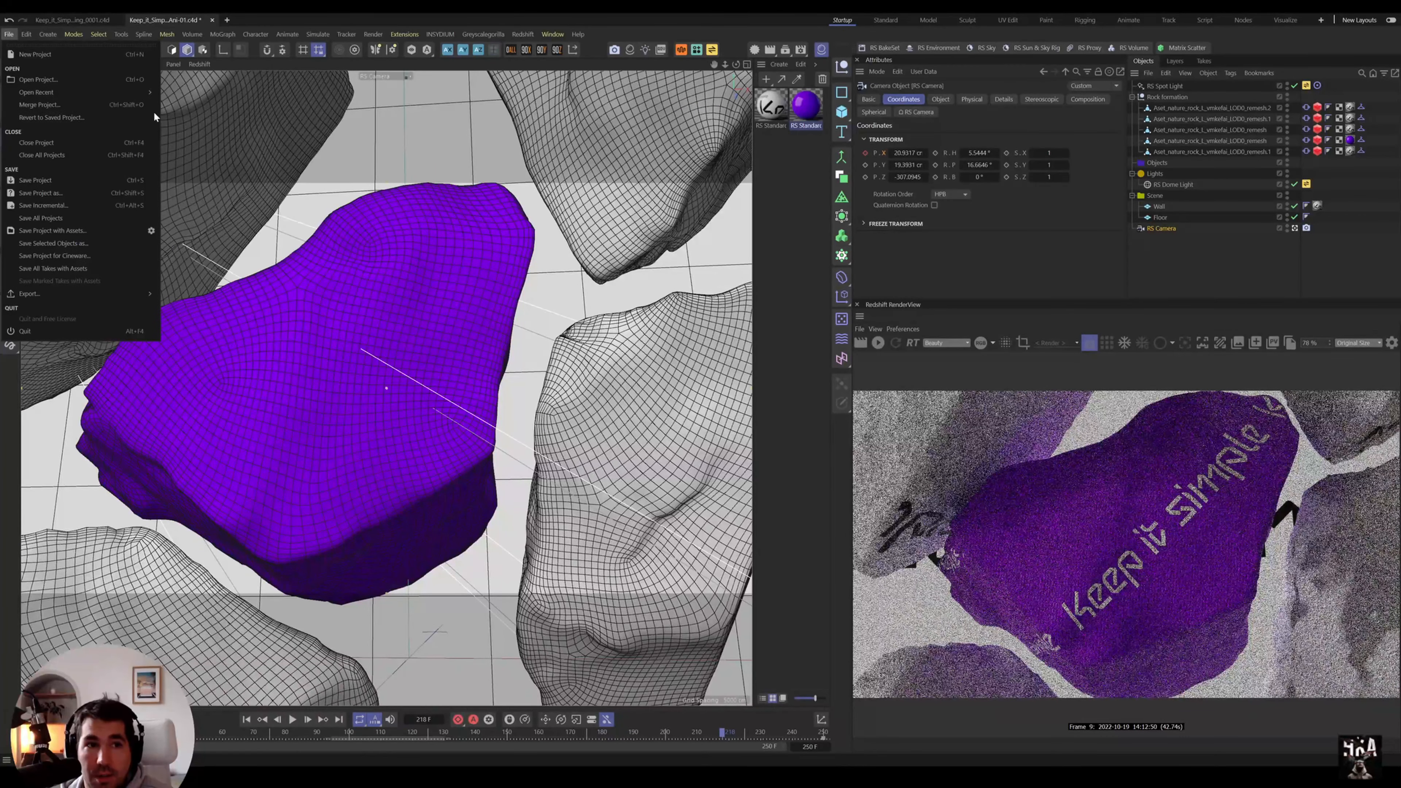
{"action": "mouse_move", "coordinate": [151, 97]}
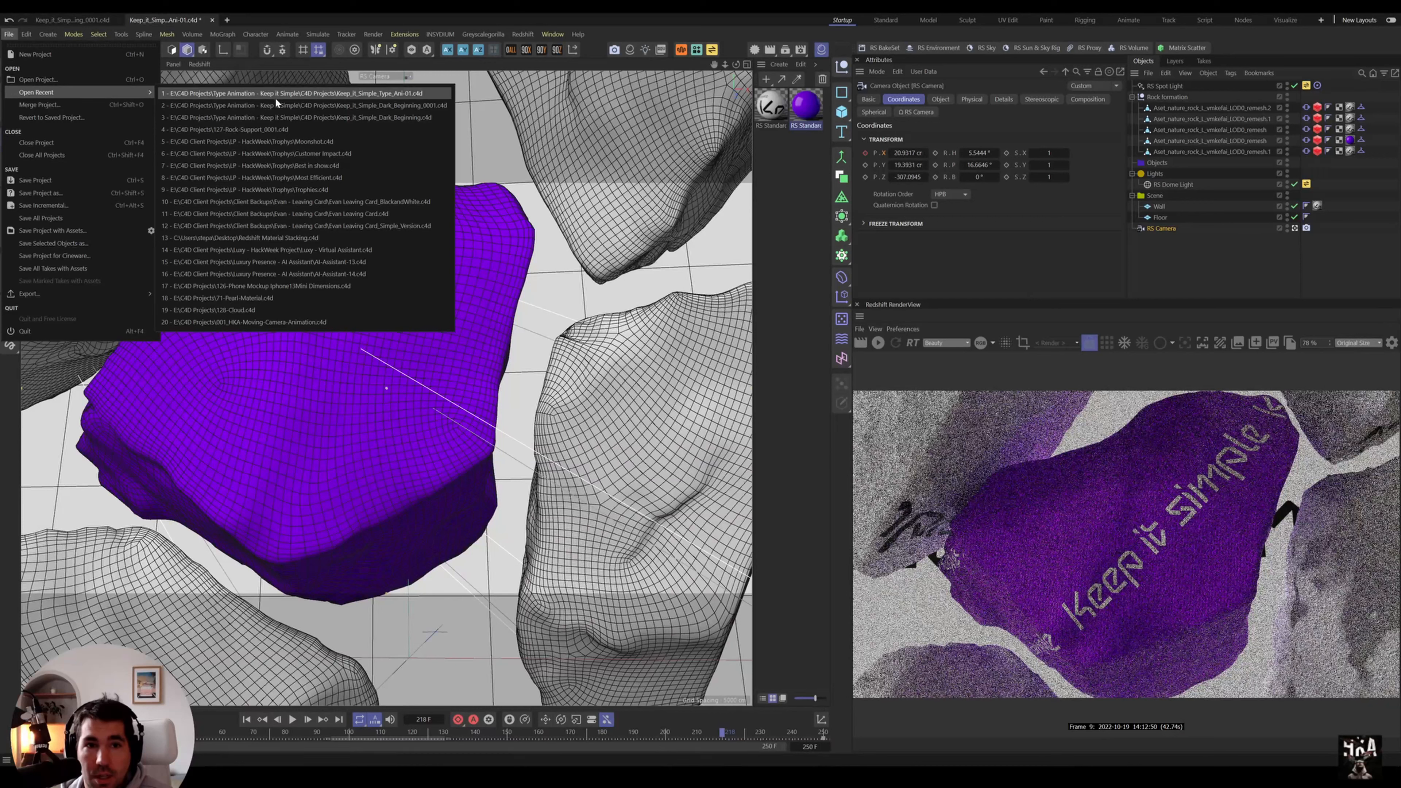
{"action": "left_click", "coordinate": [771, 49]}
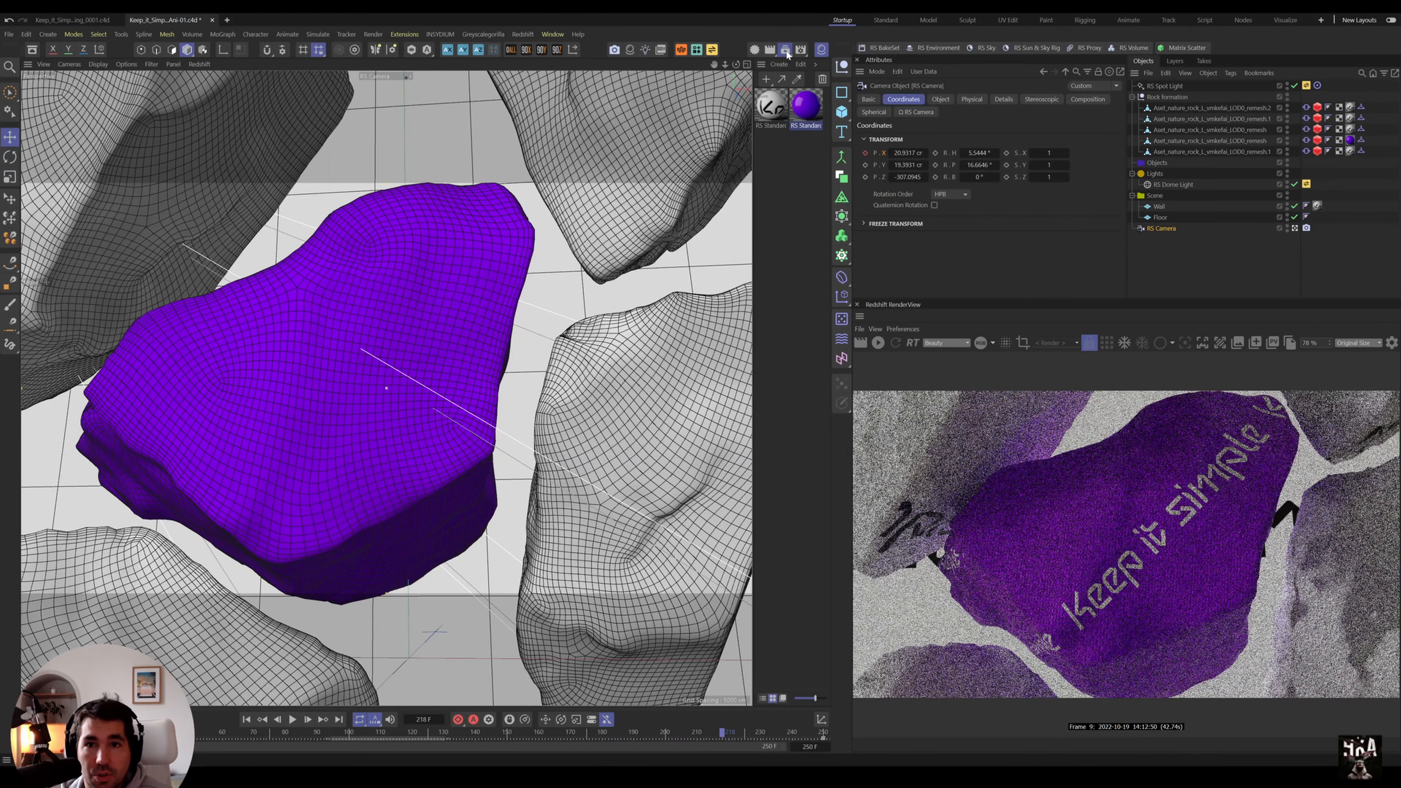
{"action": "left_click", "coordinate": [785, 51]}
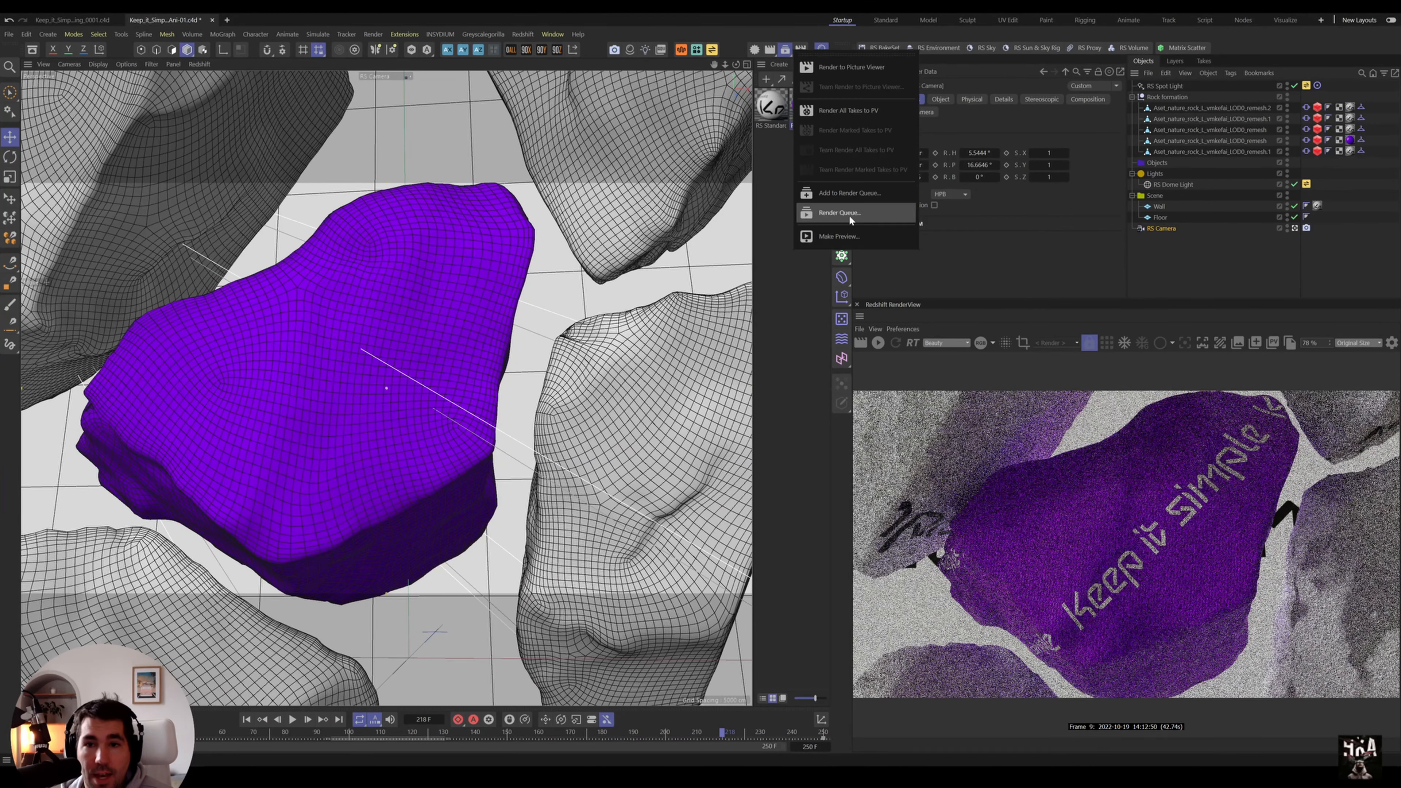
{"action": "left_click", "coordinate": [853, 193]}
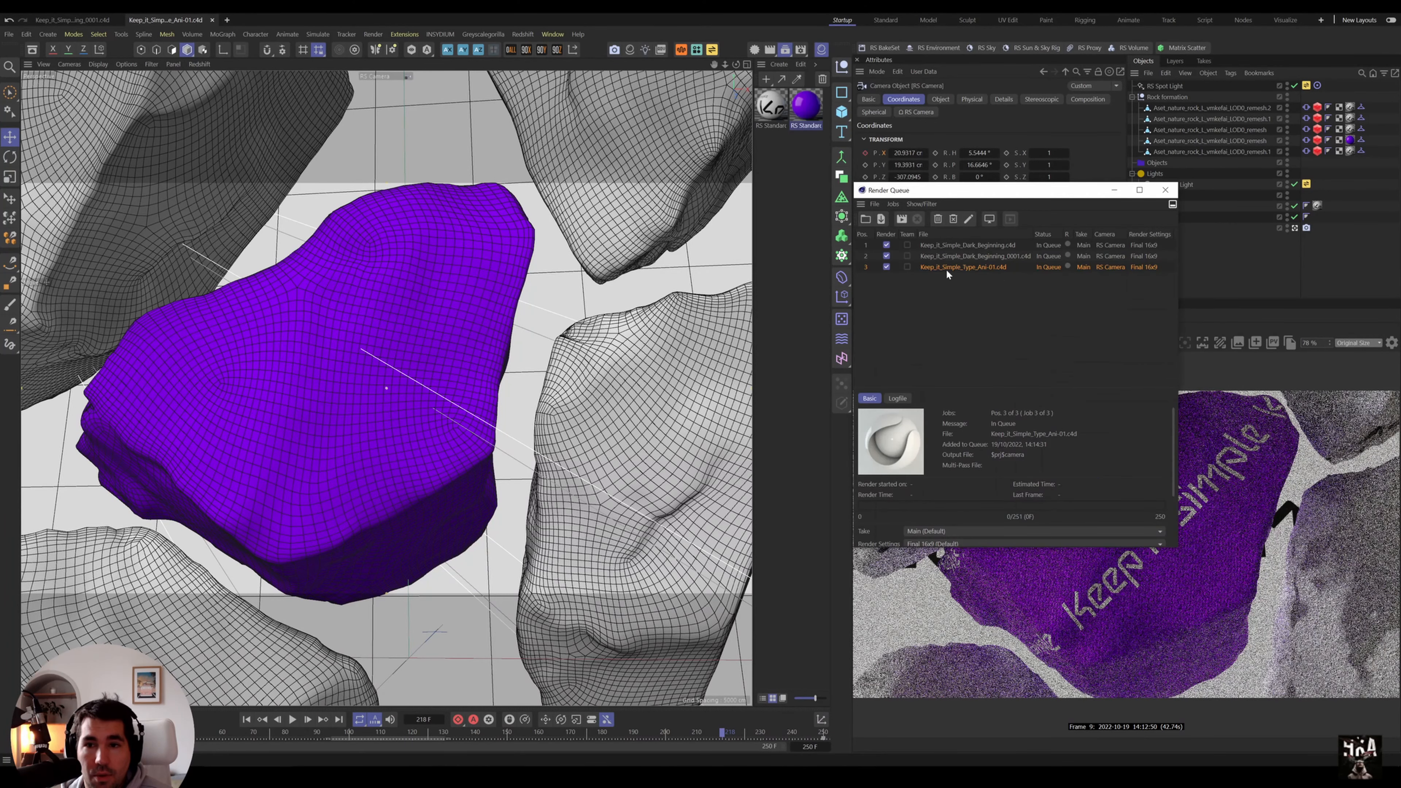
{"action": "left_click", "coordinate": [1112, 192]}
- Scrub to frame 116 and save the project as a new version named Keep_It_Simple_Type_Ani-02.c4d
{"action": "left_click_drag", "start_coordinate": [222, 746], "coordinate": [398, 746]}
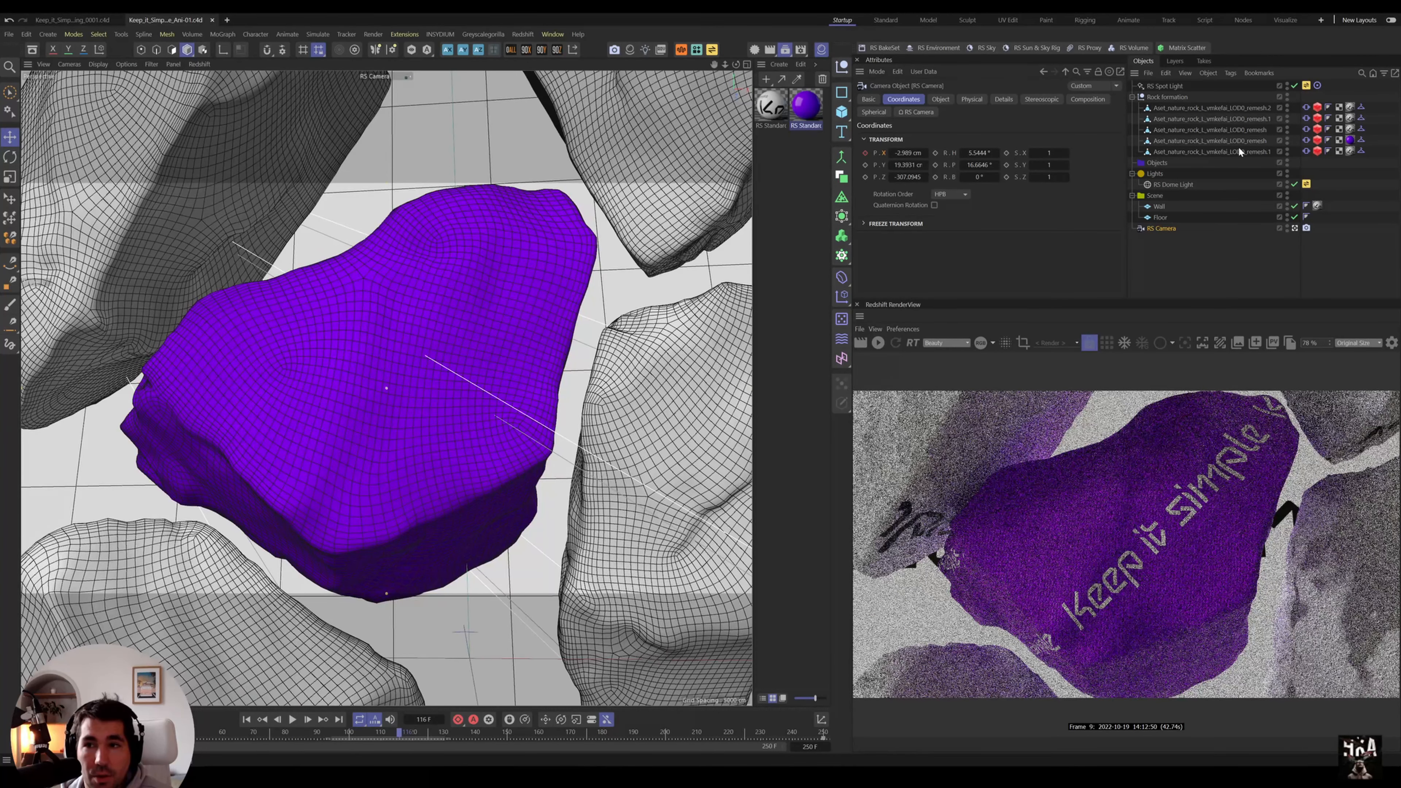
{"action": "left_click", "coordinate": [9, 34]}
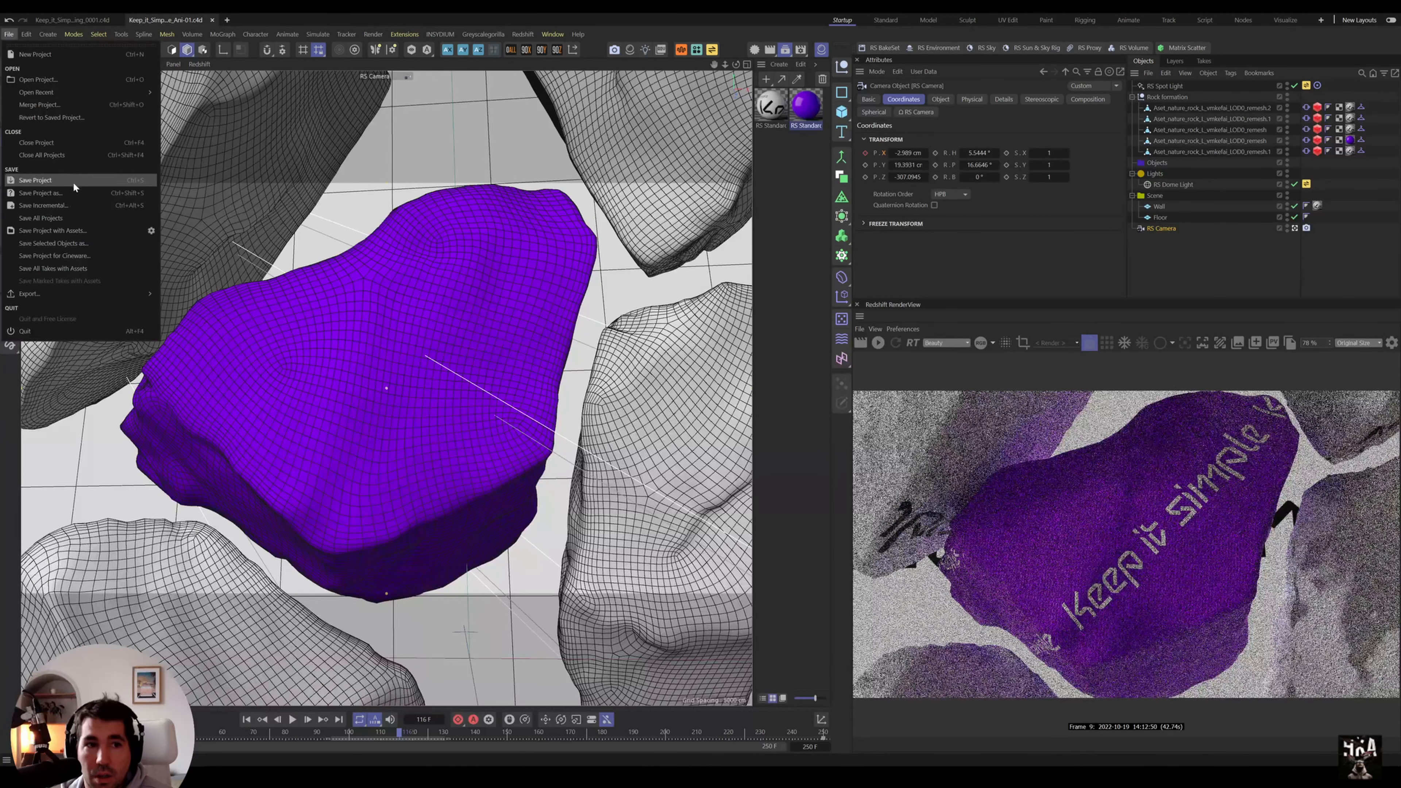
{"action": "left_click", "coordinate": [67, 213]}
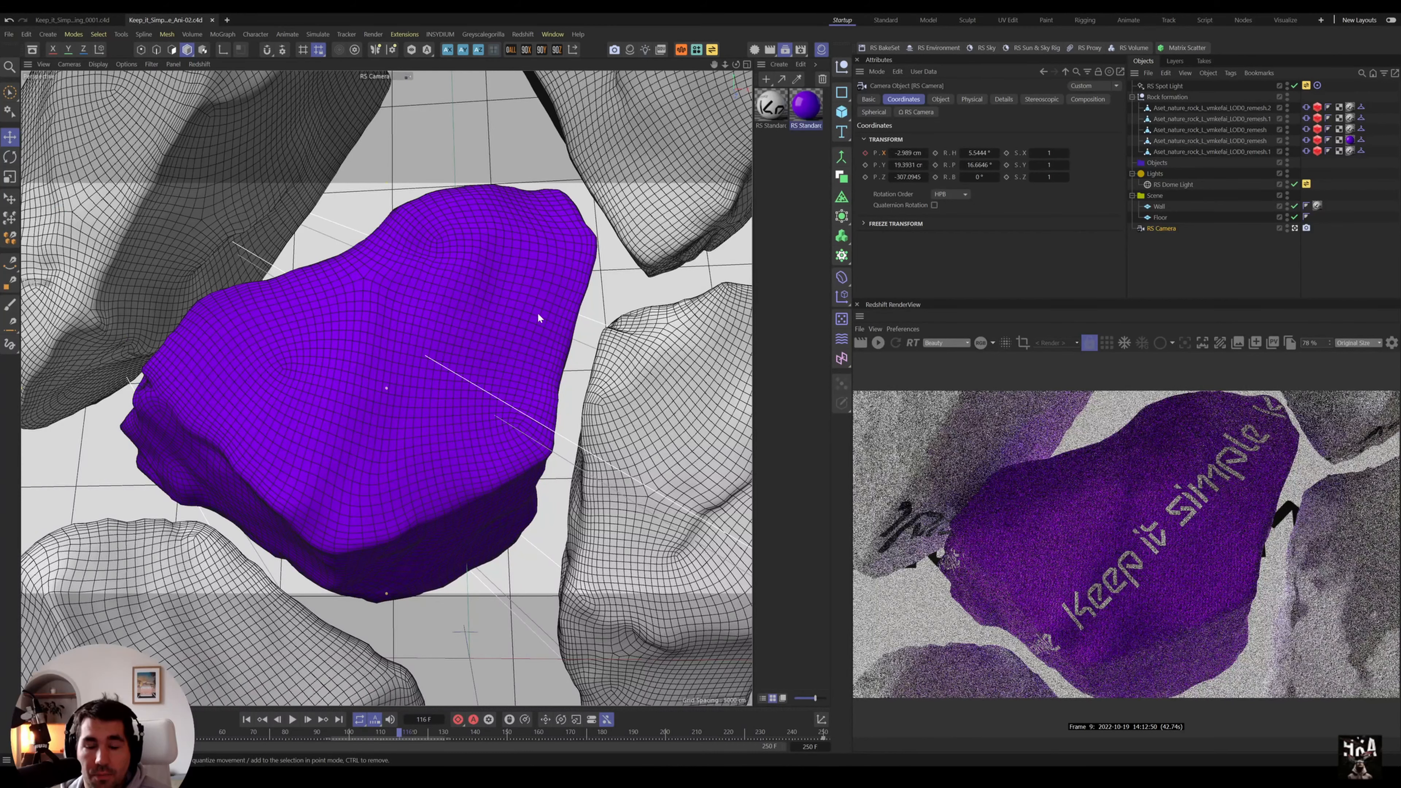
- Pull the RS Camera back so all five rocks are in frame, and check the framing at frame 80
{"action": "scroll", "coordinate": [539, 318], "scroll_direction": "down", "scroll_amount": 3}
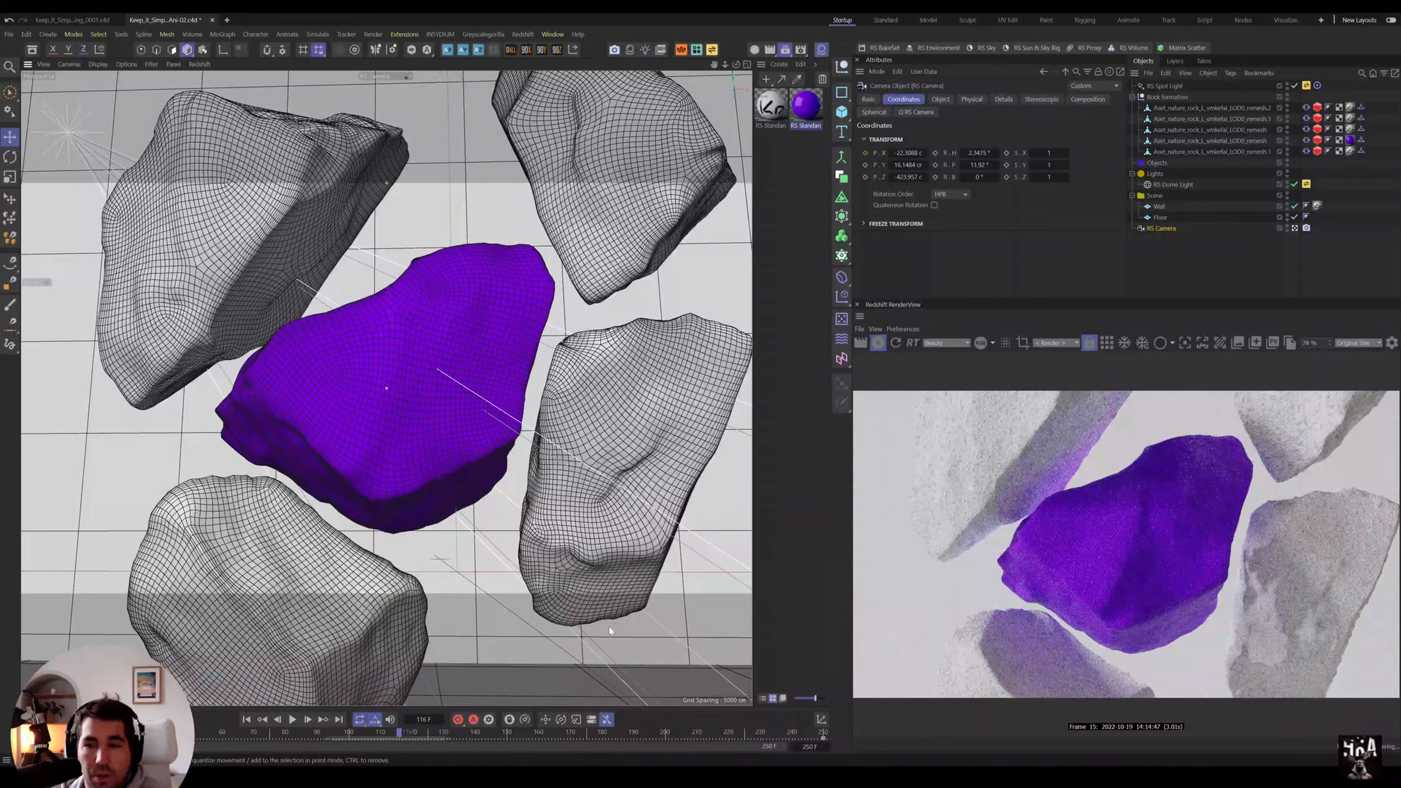
{"action": "left_click_drag", "start_coordinate": [364, 735], "coordinate": [285, 736]}
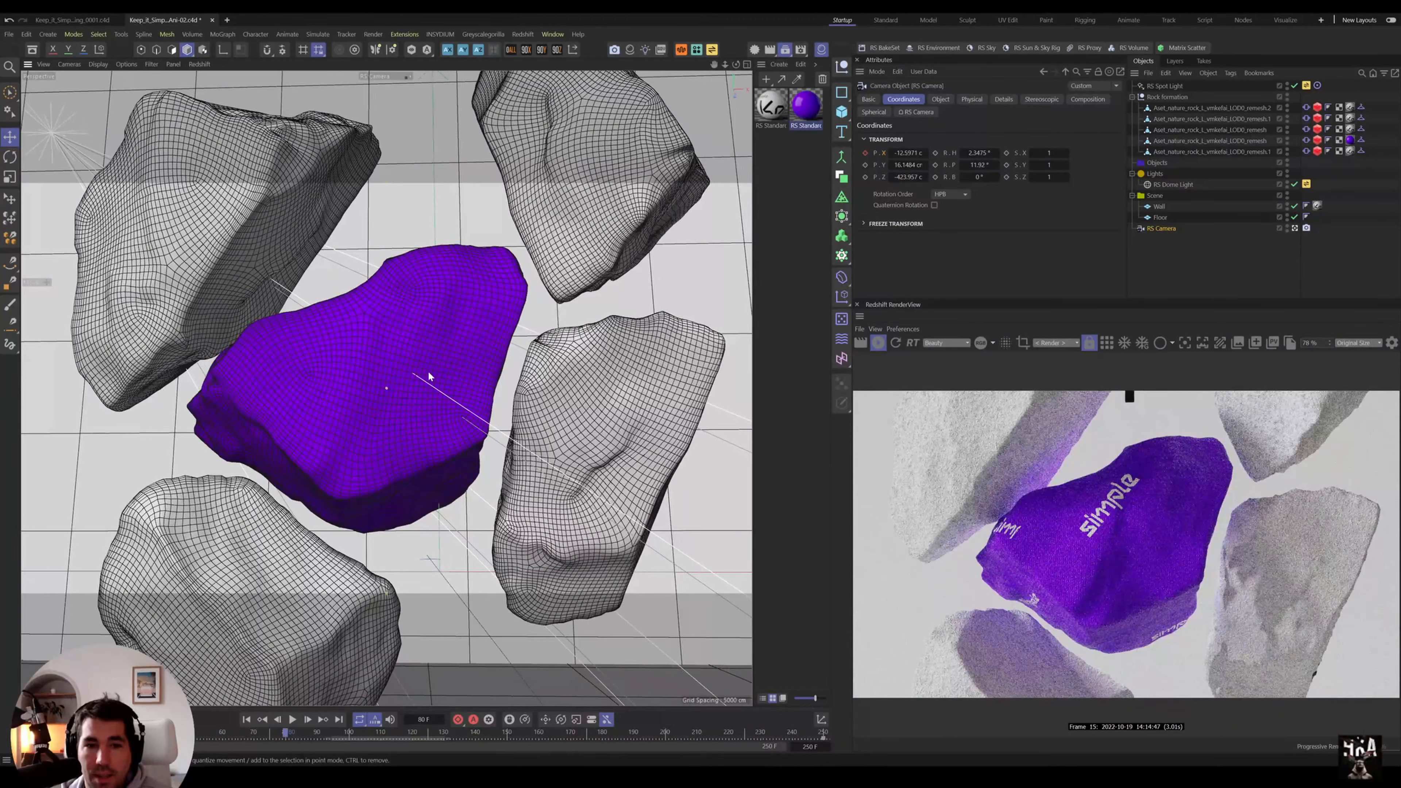
{"action": "middle_click_drag", "start_coordinate": [428, 377], "coordinate": [427, 381], "text": "alt"}
- Set the RS Camera's heading and pitch rotation to 0°
{"action": "left_click", "coordinate": [985, 154]}
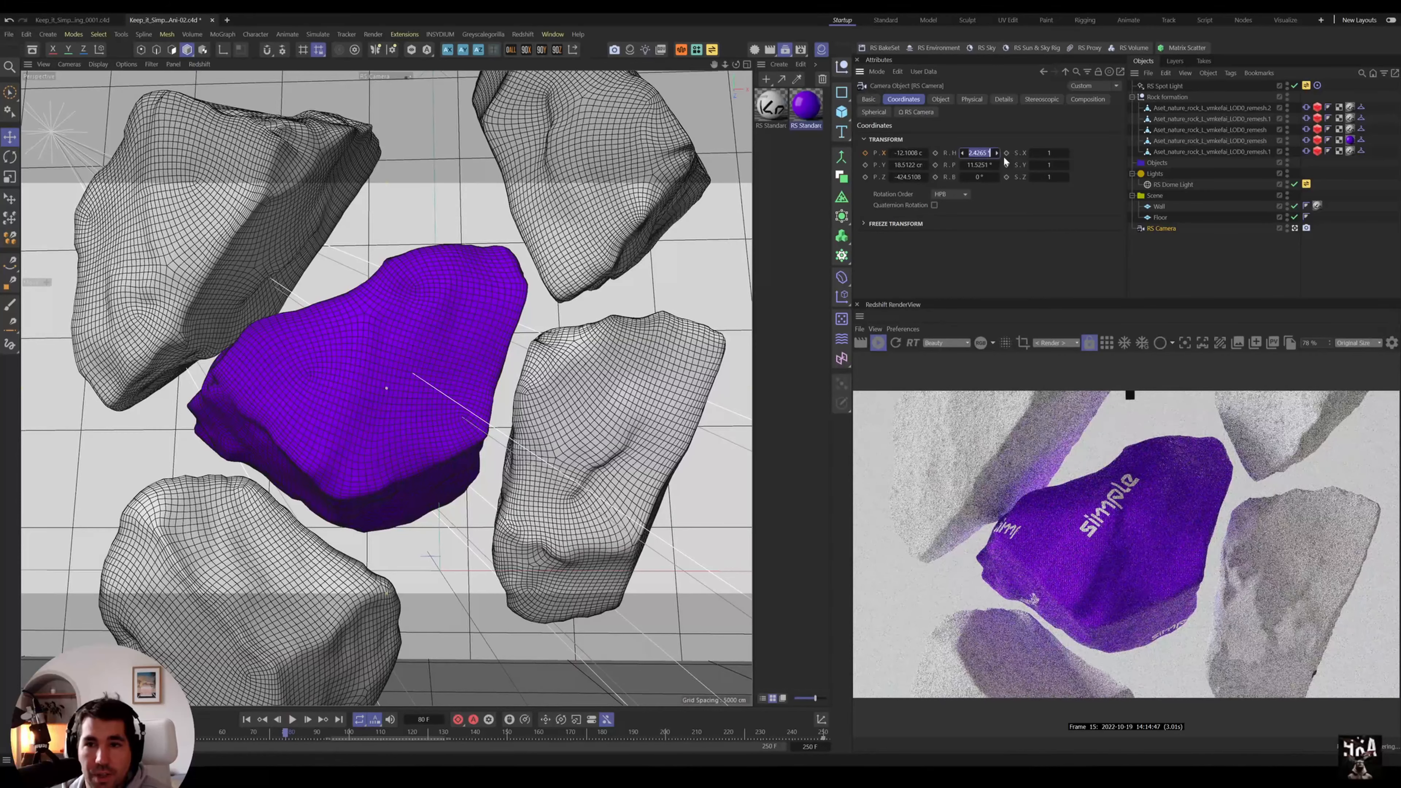
{"action": "type", "text": "0"}
{"action": "key", "text": "Tab"}
{"action": "type", "text": "0"}
{"action": "key", "text": "Tab"}
{"action": "key", "text": "Tab"}
- Reframe the RS Camera around the rocks with a pitch of about 5.14°, rekey its X position, and scrub through the move
{"action": "middle_click_drag", "start_coordinate": [383, 320], "coordinate": [394, 470], "text": "alt"}
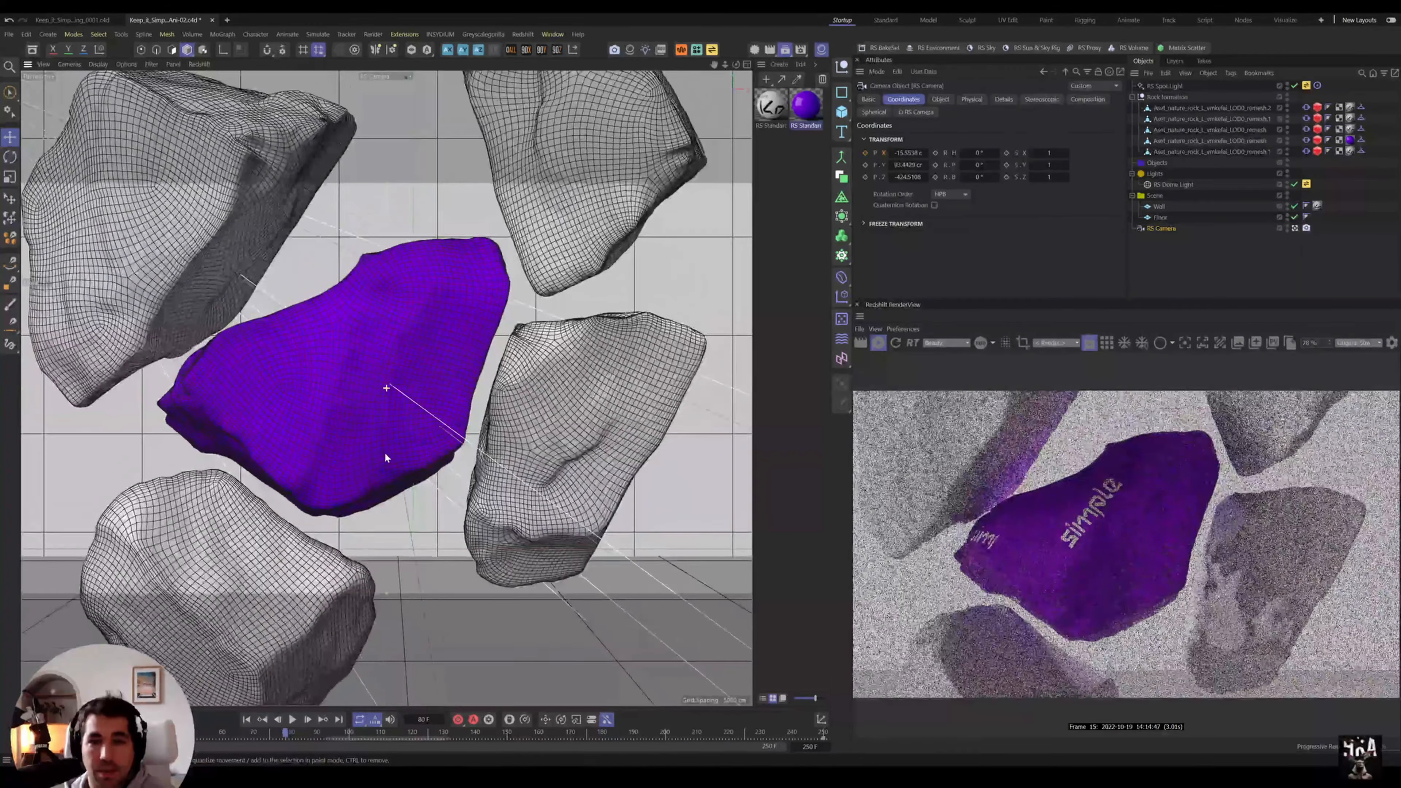
{"action": "left_click_drag", "start_coordinate": [394, 470], "coordinate": [397, 462], "text": "alt"}
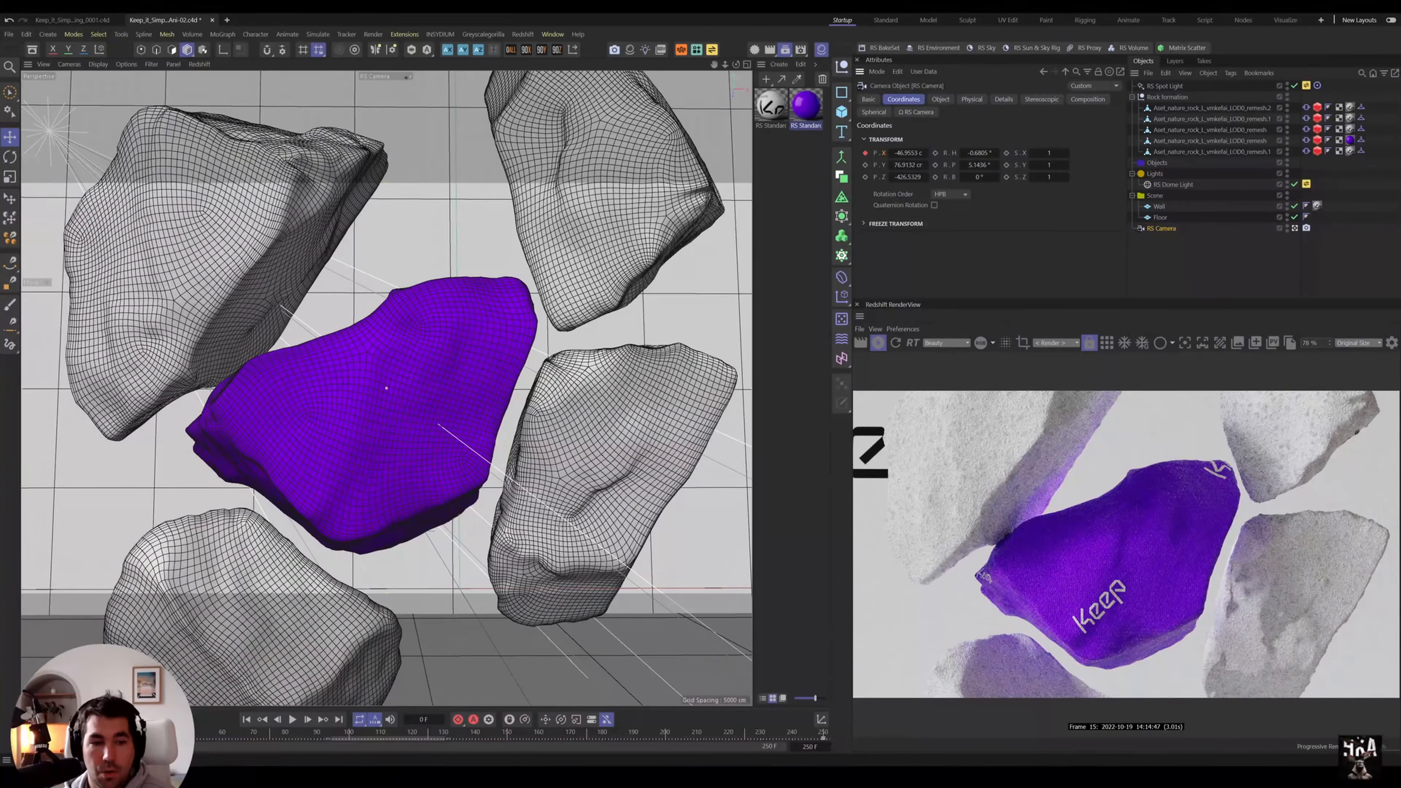
{"action": "left_click_drag", "start_coordinate": [33, 734], "coordinate": [407, 765]}
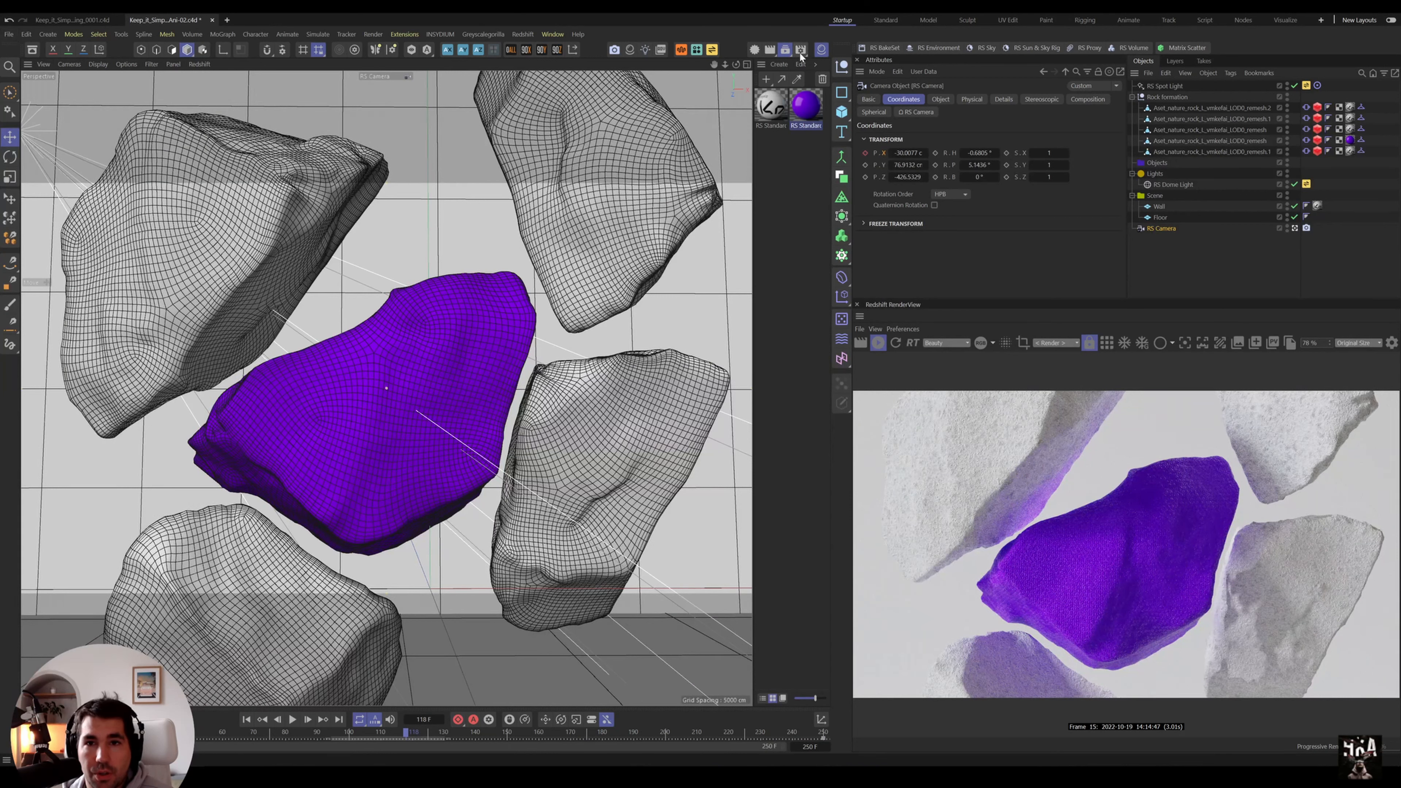
- Save and add the Keep_It_Simple_Type_Ani-02.c4d project to the render queue
{"action": "left_click_drag", "start_coordinate": [784, 53], "coordinate": [813, 192]}
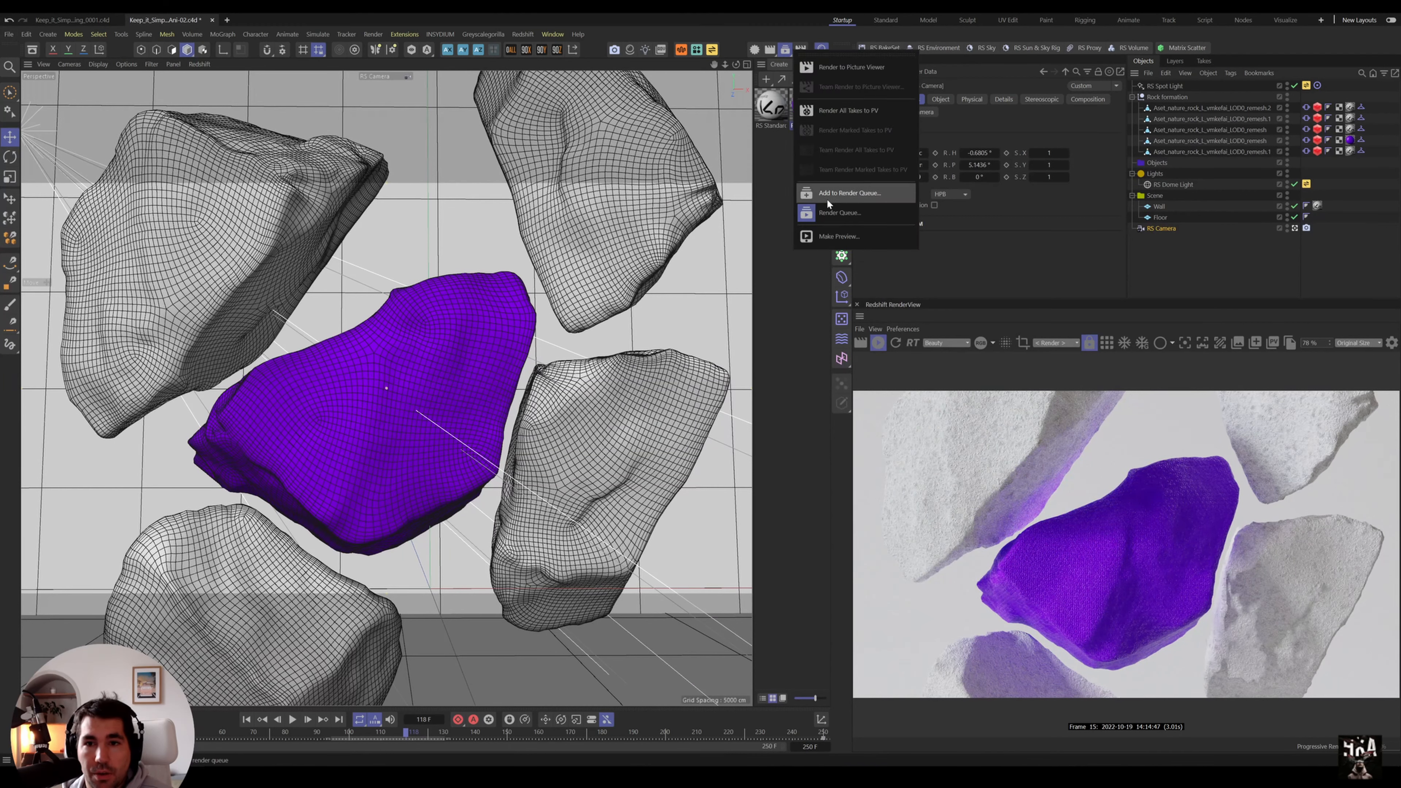
{"action": "left_click", "coordinate": [826, 198]}
{"action": "left_click", "coordinate": [9, 33]}
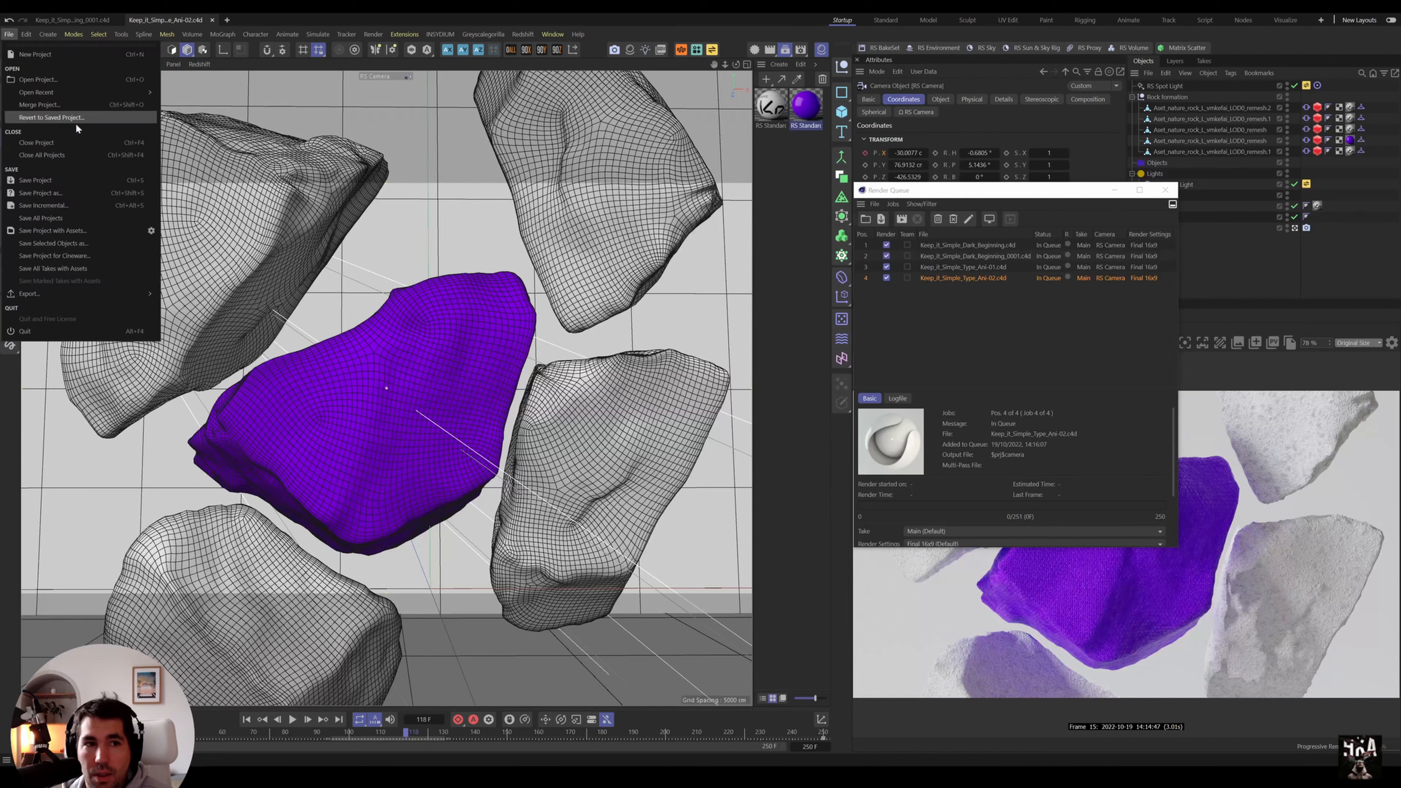
- Save an incremental version of the project, and rotate and shift the purple rock so it stands upright near the centre
{"action": "left_click", "coordinate": [30, 205]}
{"action": "left_click", "coordinate": [463, 442]}
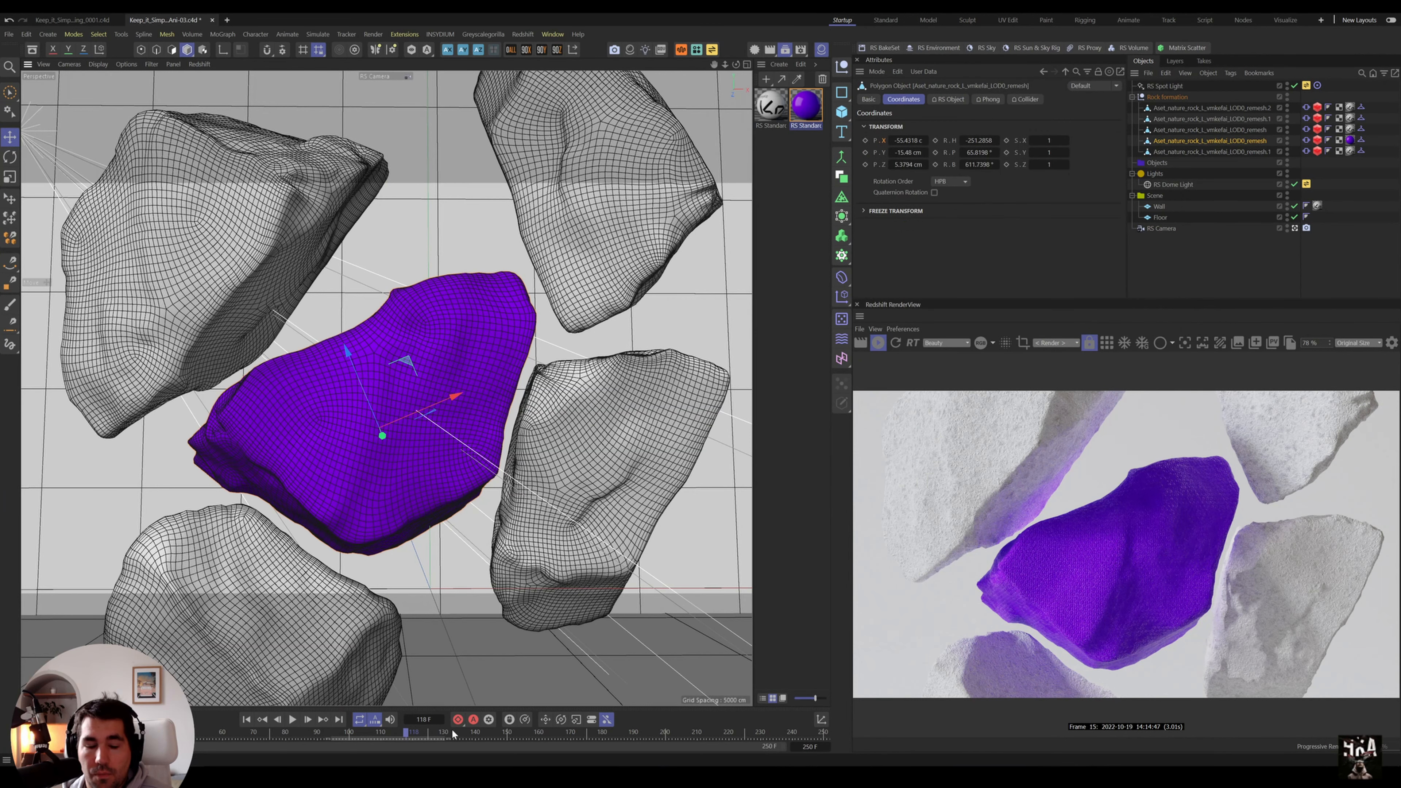
{"action": "key", "text": "r"}
{"action": "left_click_drag", "start_coordinate": [426, 407], "coordinate": [382, 354]}
{"action": "key", "text": "e"}
{"action": "left_click_drag", "start_coordinate": [369, 473], "coordinate": [367, 412]}
- Move the lower white rock directly beneath the purple rock and the right-hand white rock directly above it
{"action": "left_click_drag", "start_coordinate": [199, 570], "coordinate": [317, 610]}
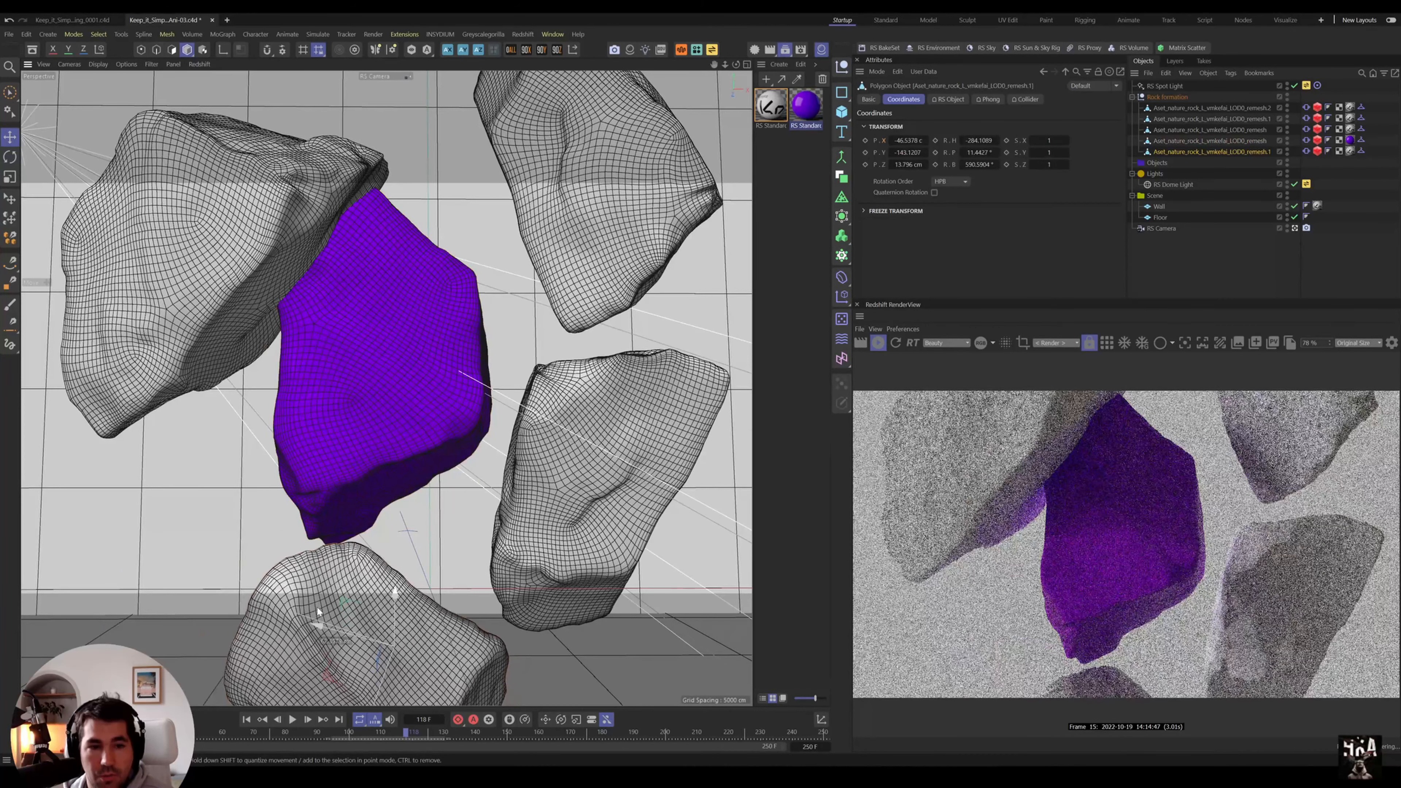
{"action": "left_click", "coordinate": [596, 519]}
{"action": "left_click_drag", "start_coordinate": [596, 519], "coordinate": [420, 124]}
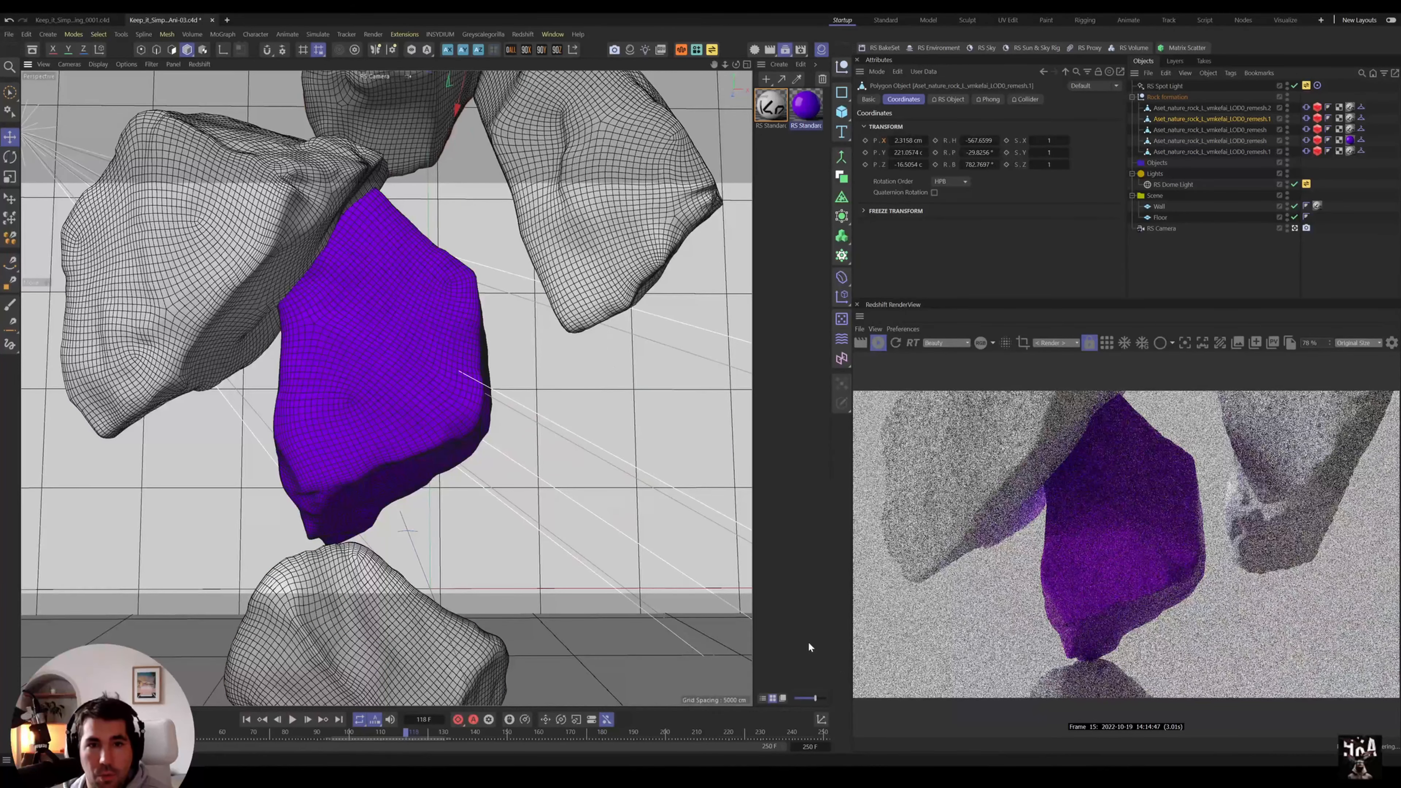
- Delete the upper-right and upper-left white rocks from the formation
{"action": "left_click_drag", "start_coordinate": [578, 234], "coordinate": [803, 415]}
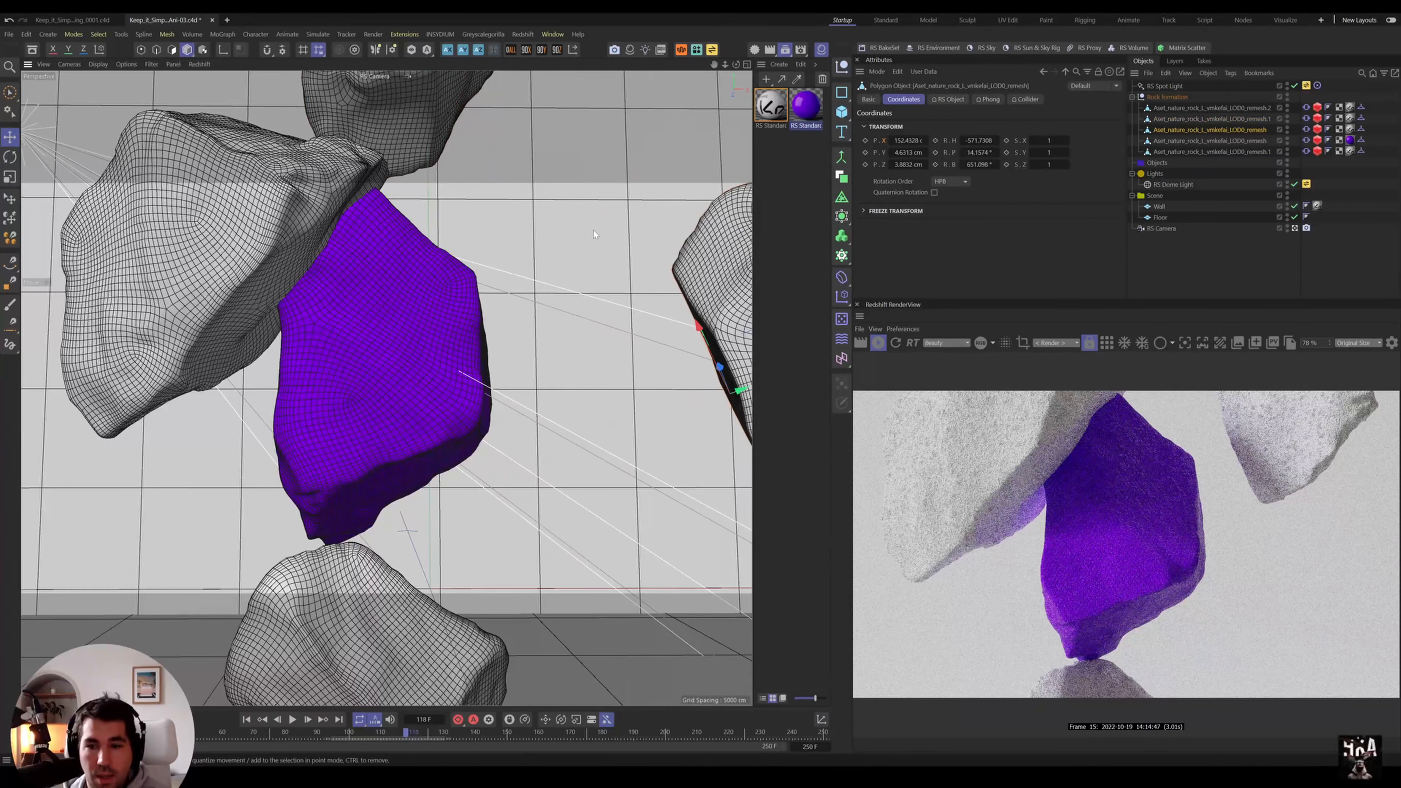
{"action": "key", "text": "Delete"}
{"action": "left_click", "coordinate": [231, 356]}
{"action": "key", "text": "Delete"}
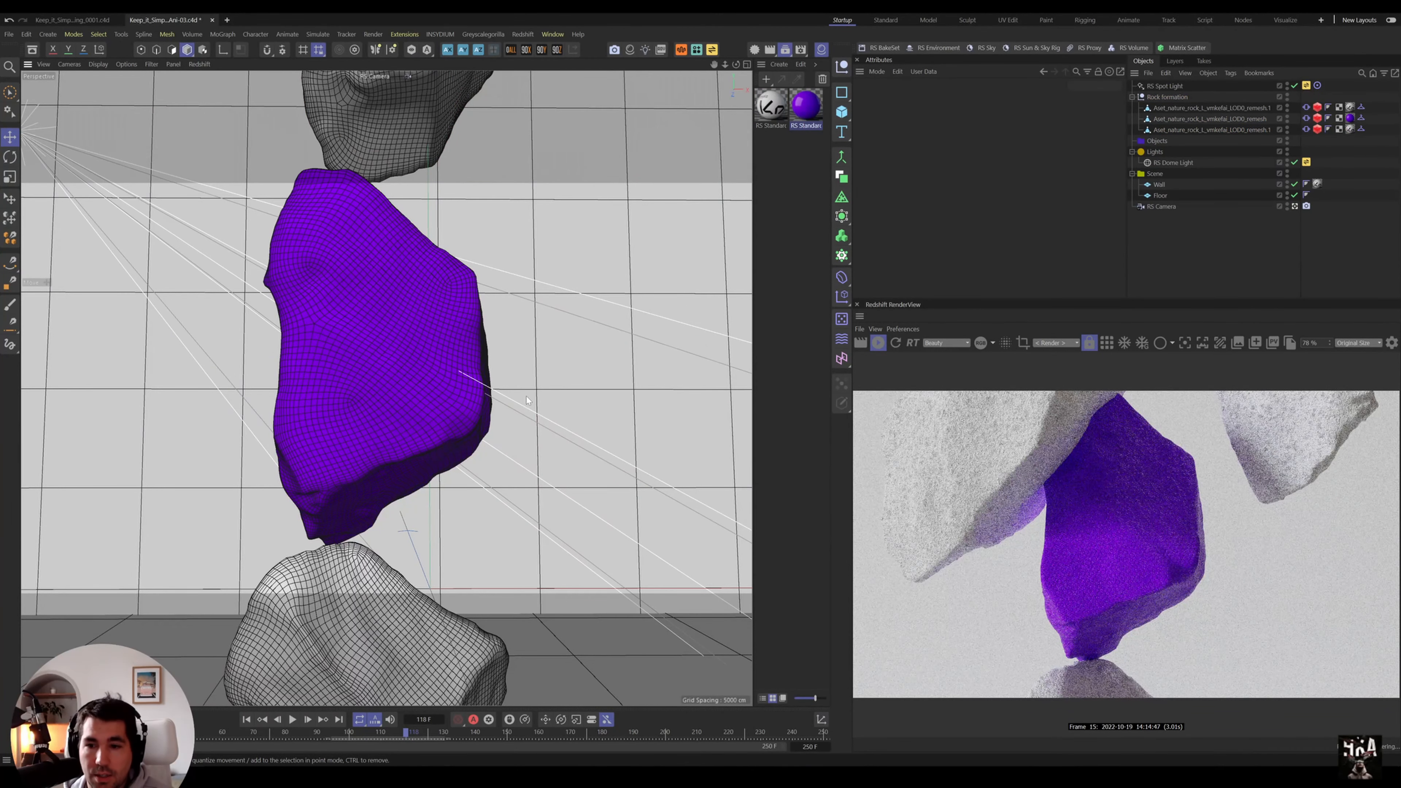
- Space the top and bottom rocks away from the purple rock and pull the camera back to frame the stack
{"action": "left_click_drag", "start_coordinate": [410, 129], "coordinate": [380, 113]}
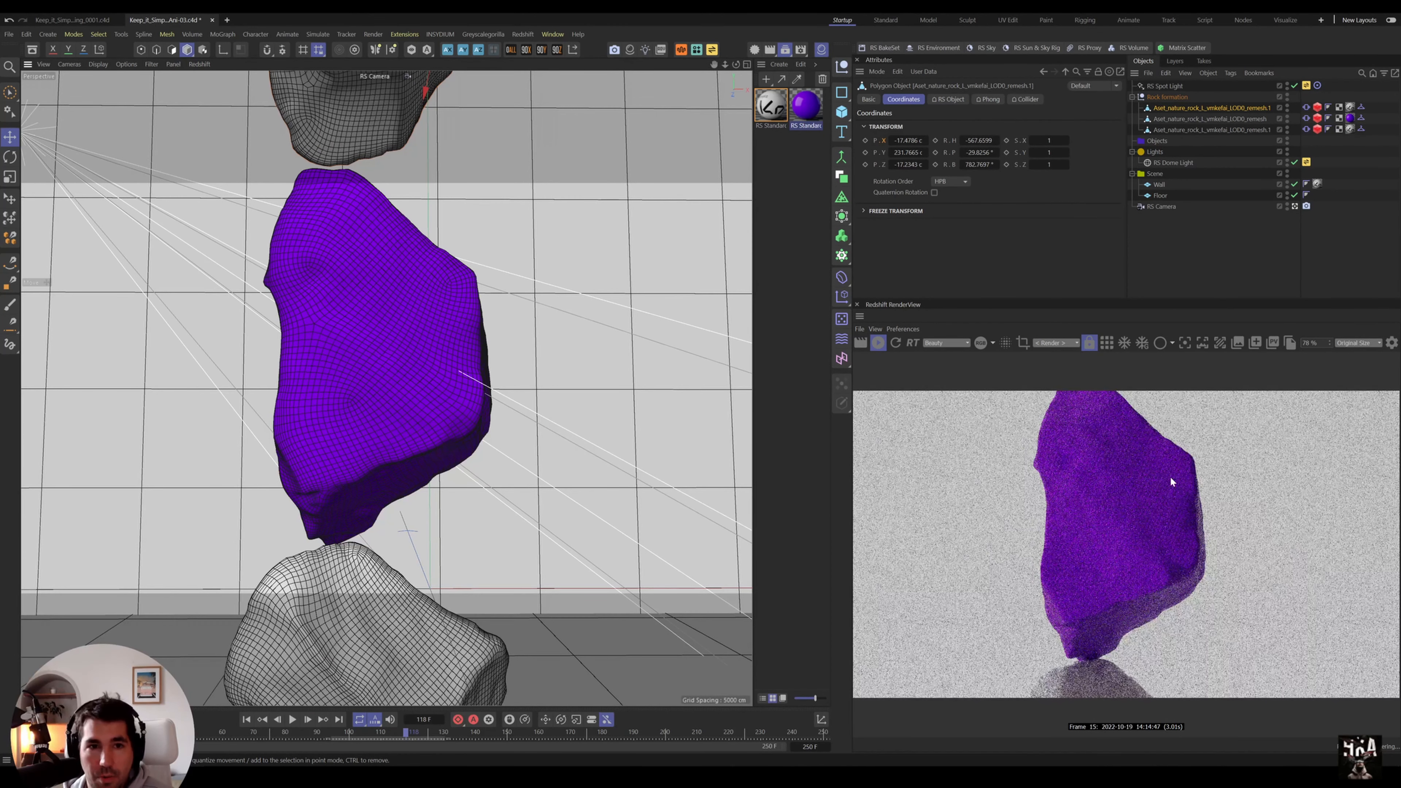
{"action": "left_click_drag", "start_coordinate": [349, 275], "coordinate": [375, 331], "text": "alt"}
{"action": "left_click", "coordinate": [380, 585]}
{"action": "left_click_drag", "start_coordinate": [408, 592], "coordinate": [392, 703]}
{"action": "left_click_drag", "start_coordinate": [376, 405], "coordinate": [388, 385], "text": "alt"}
- Try larger rotation amplitudes on the purple rock's Vibrate tag, including 245° for heading, and scrub through the motion
{"action": "left_click", "coordinate": [388, 393]}
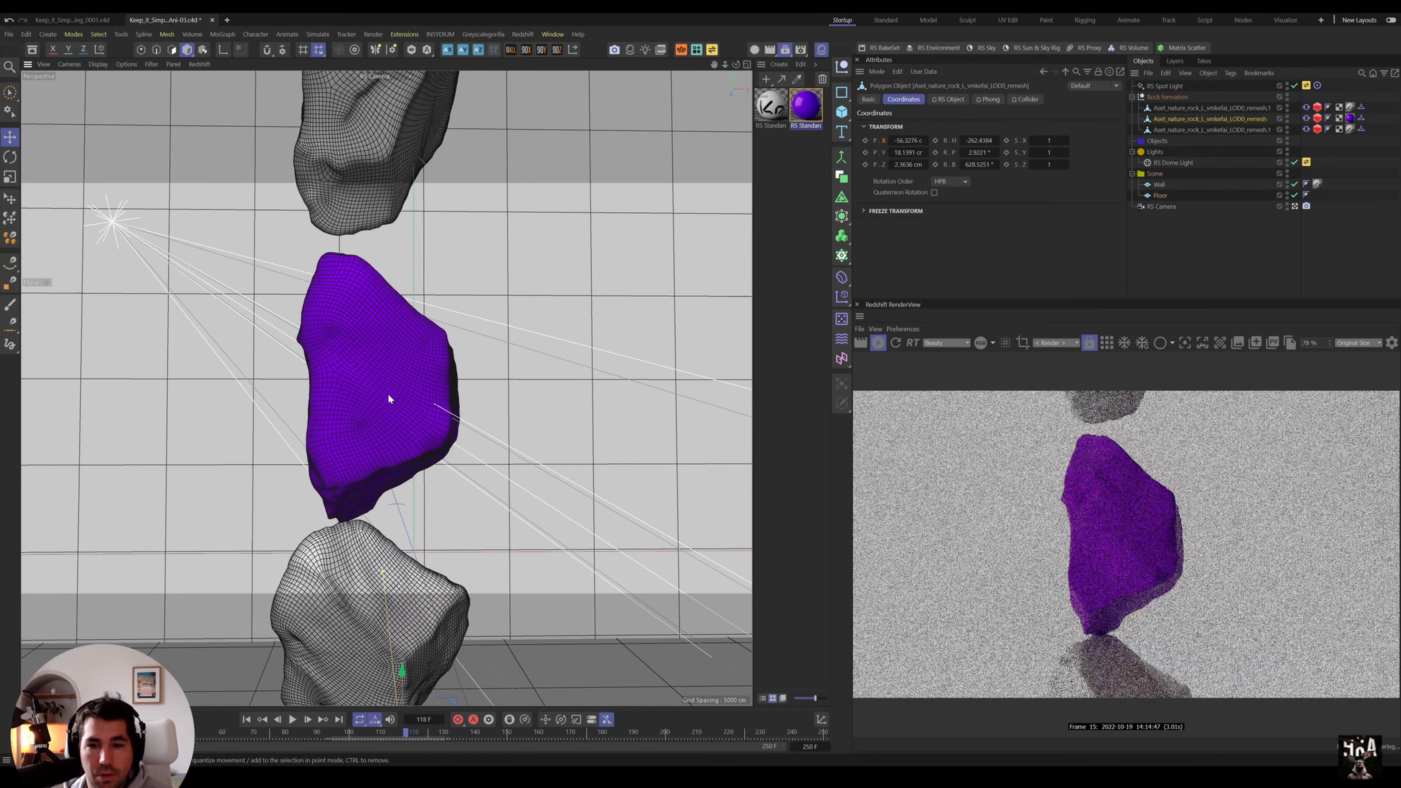
{"action": "left_click", "coordinate": [1307, 118]}
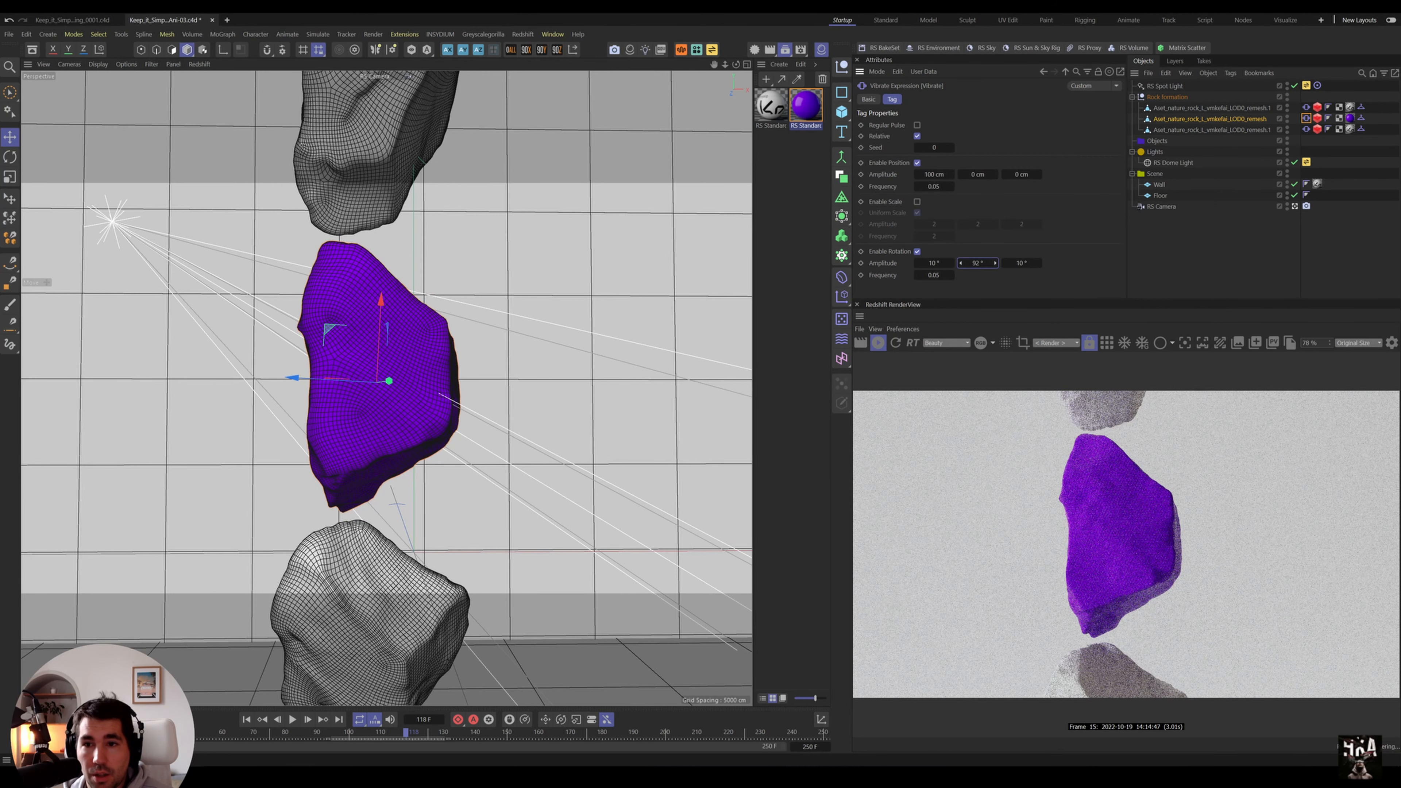
{"action": "left_click_drag", "start_coordinate": [978, 263], "coordinate": [987, 262]}
{"action": "left_click_drag", "start_coordinate": [408, 736], "coordinate": [313, 743]}
{"action": "key", "text": "ctrl+z"}
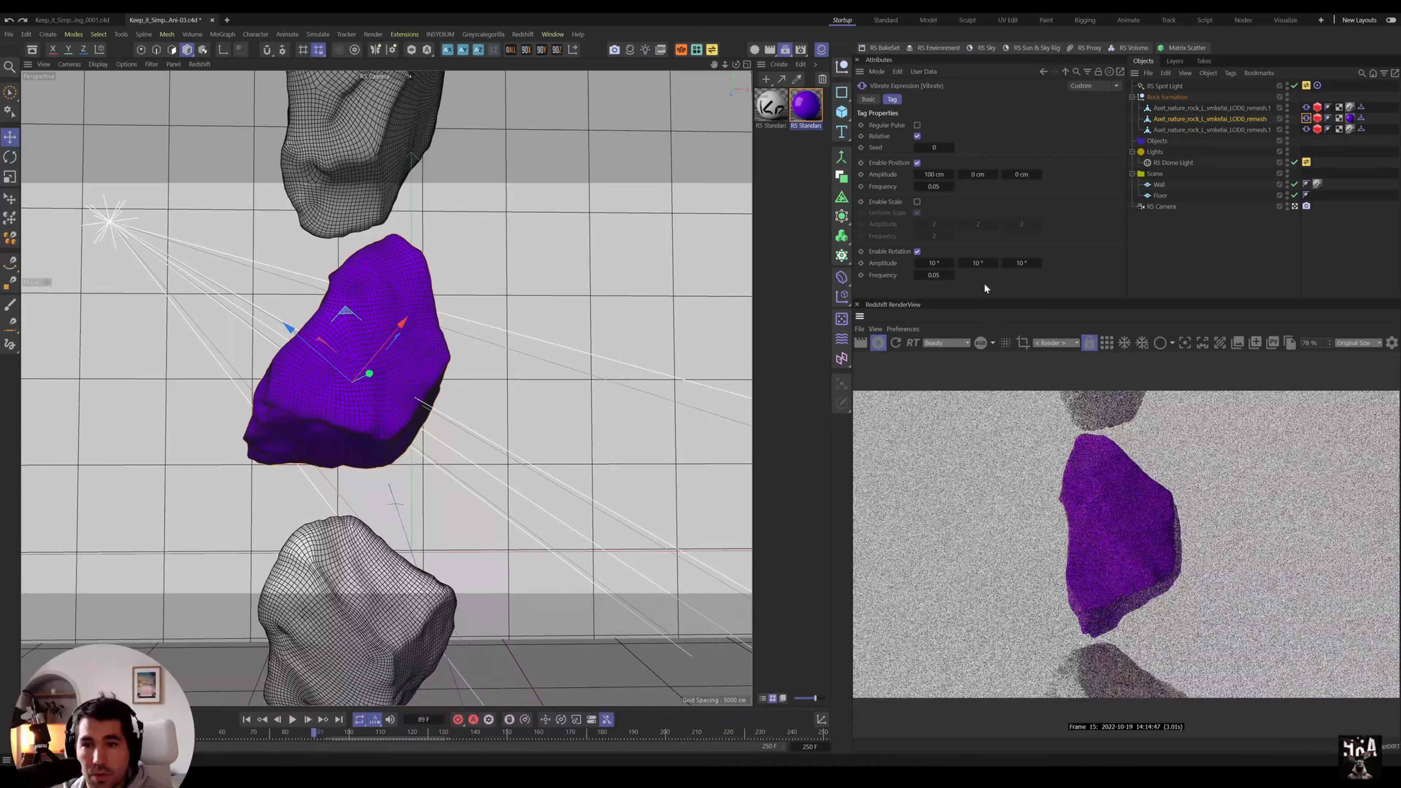
{"action": "left_click_drag", "start_coordinate": [933, 263], "coordinate": [933, 269]}
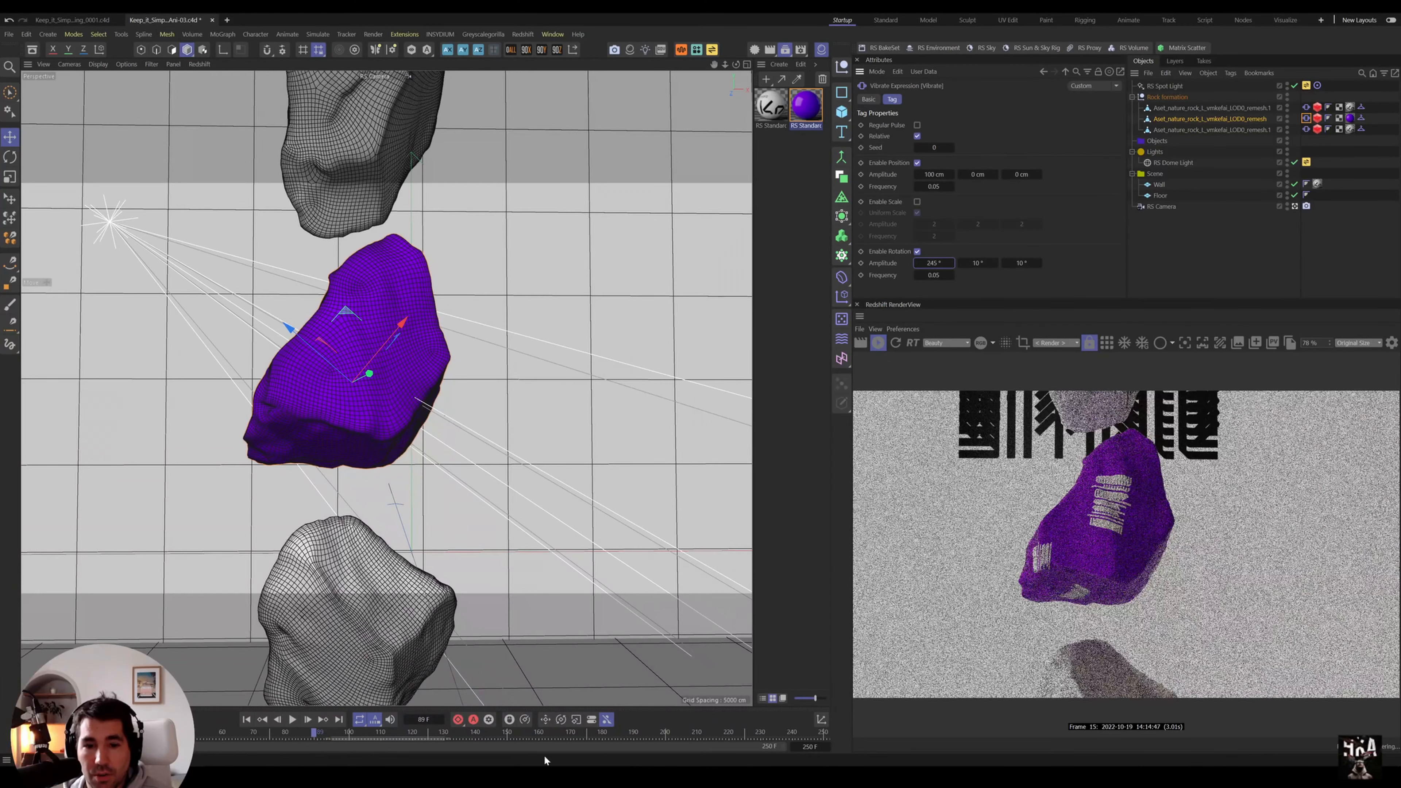
{"action": "left_click_drag", "start_coordinate": [246, 737], "coordinate": [32, 761]}
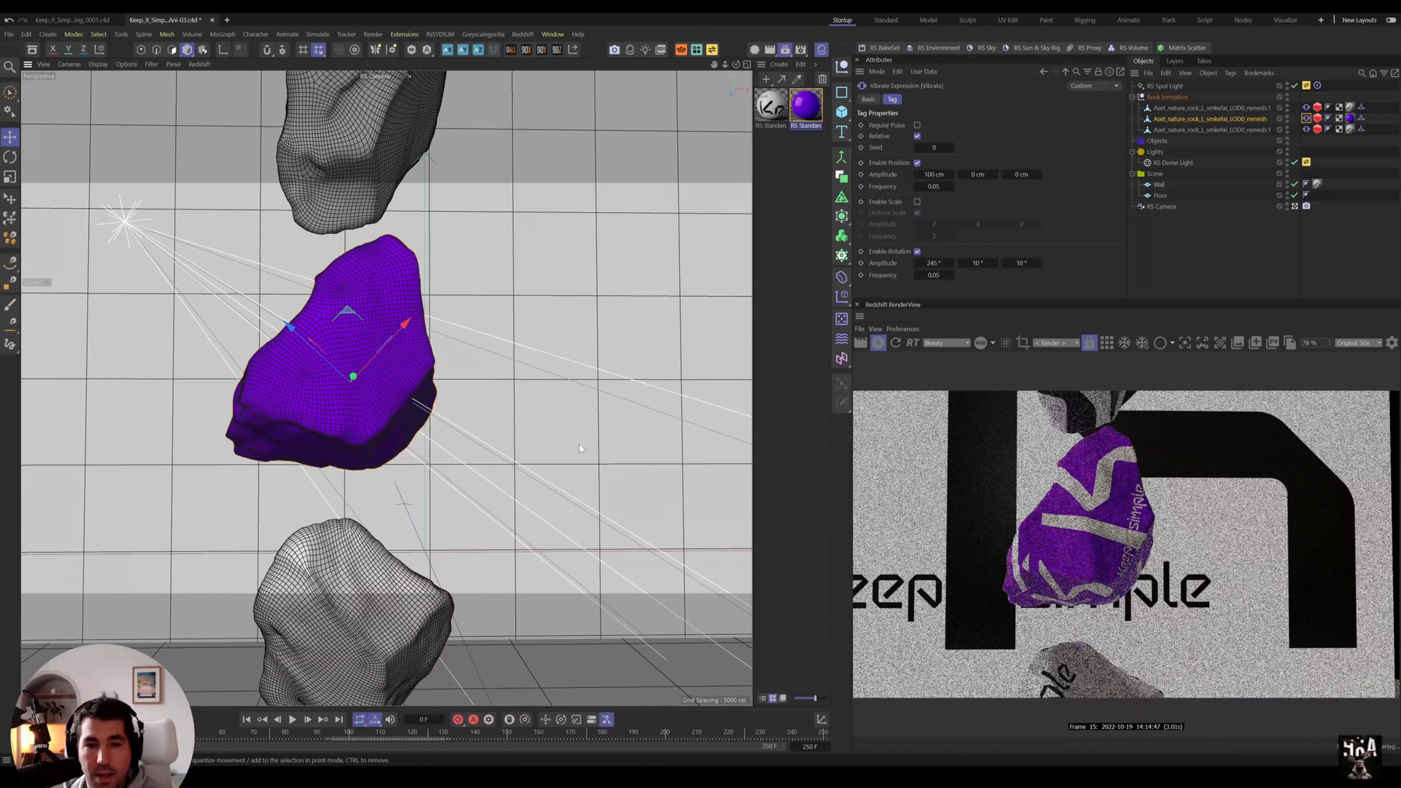
- Scale up the Wall plane behind the rocks and play back the animation
{"action": "left_click", "coordinate": [579, 445]}
{"action": "key", "text": "t"}
{"action": "left_click_drag", "start_coordinate": [578, 443], "coordinate": [678, 434]}
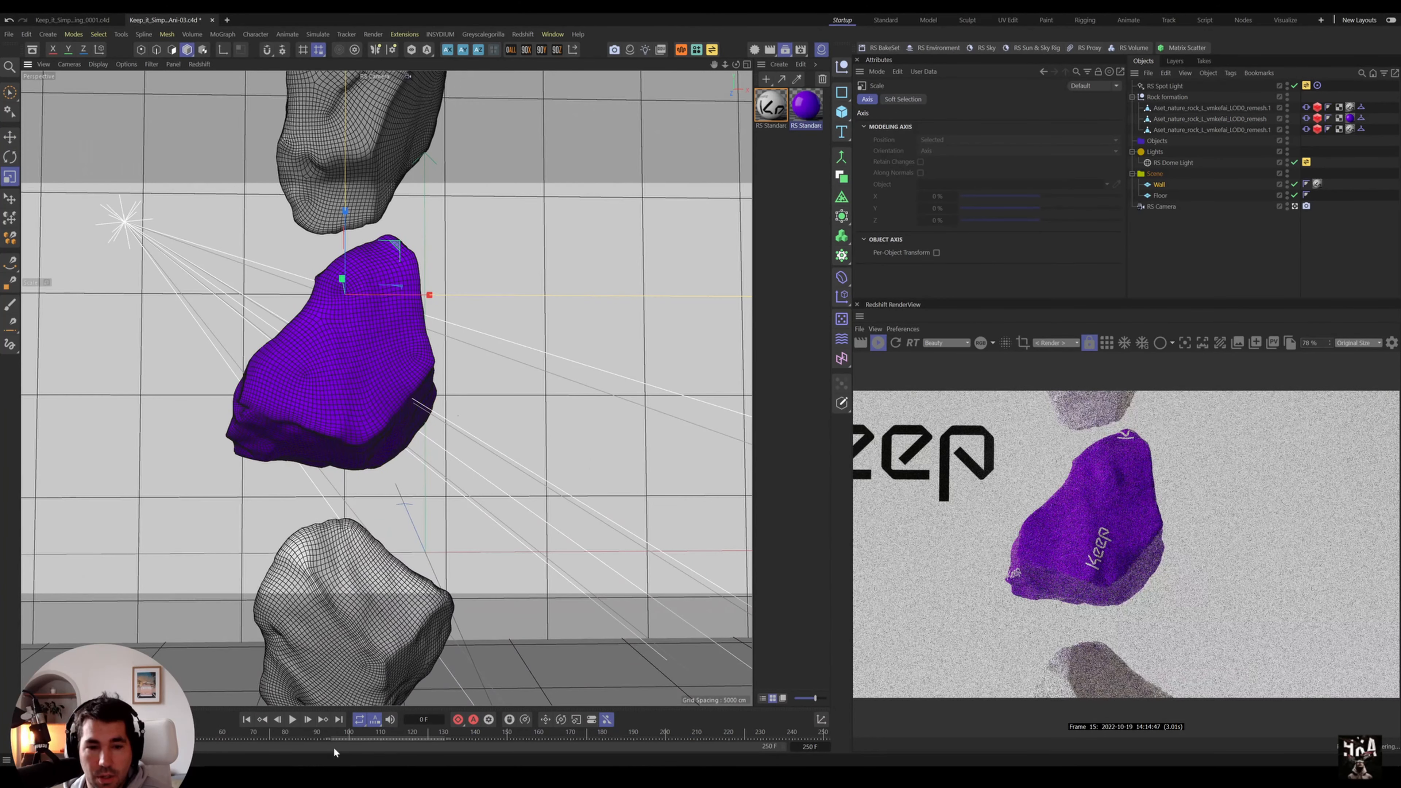
{"action": "key", "text": "F8"}
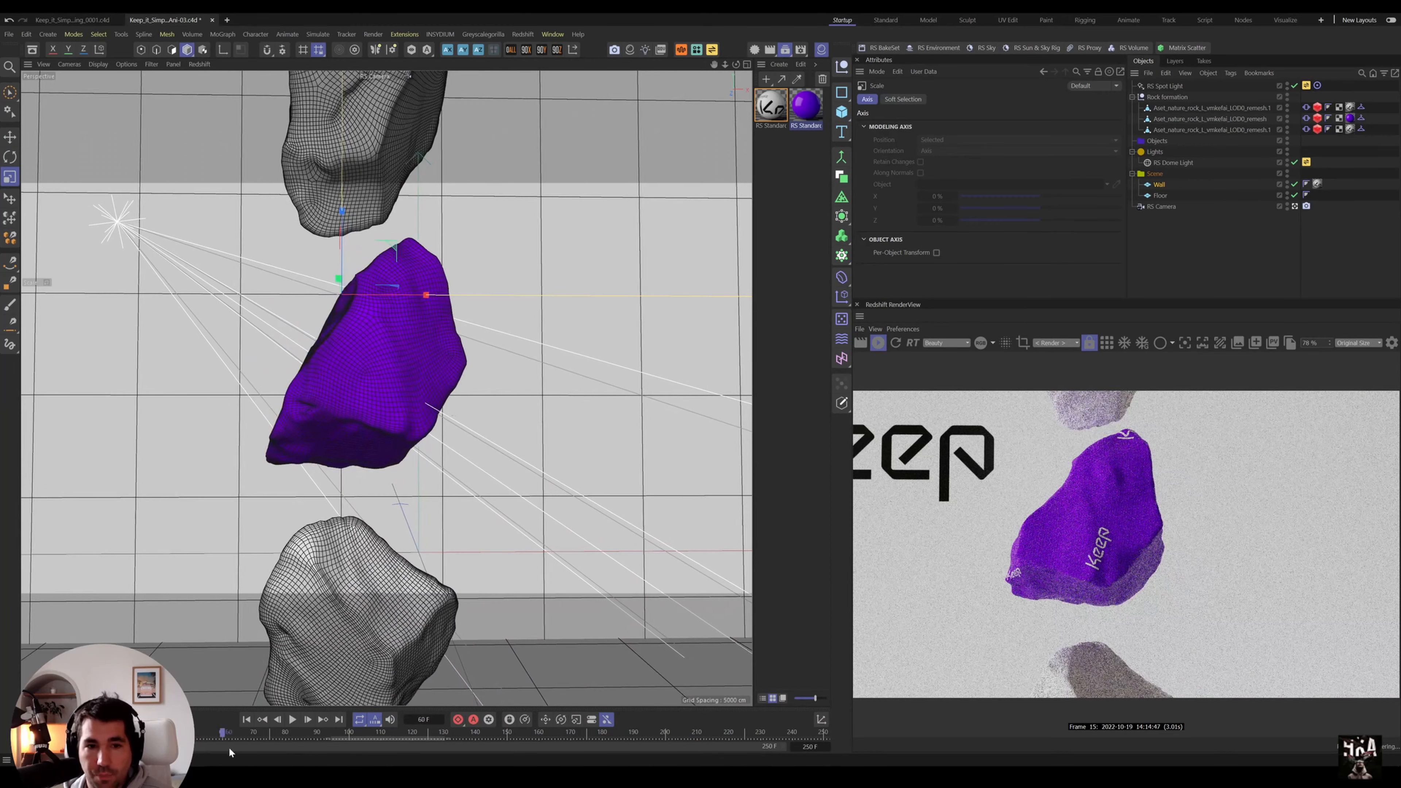
- Delete the Vibrate tag from the purple rock
{"action": "left_click", "coordinate": [1305, 117]}
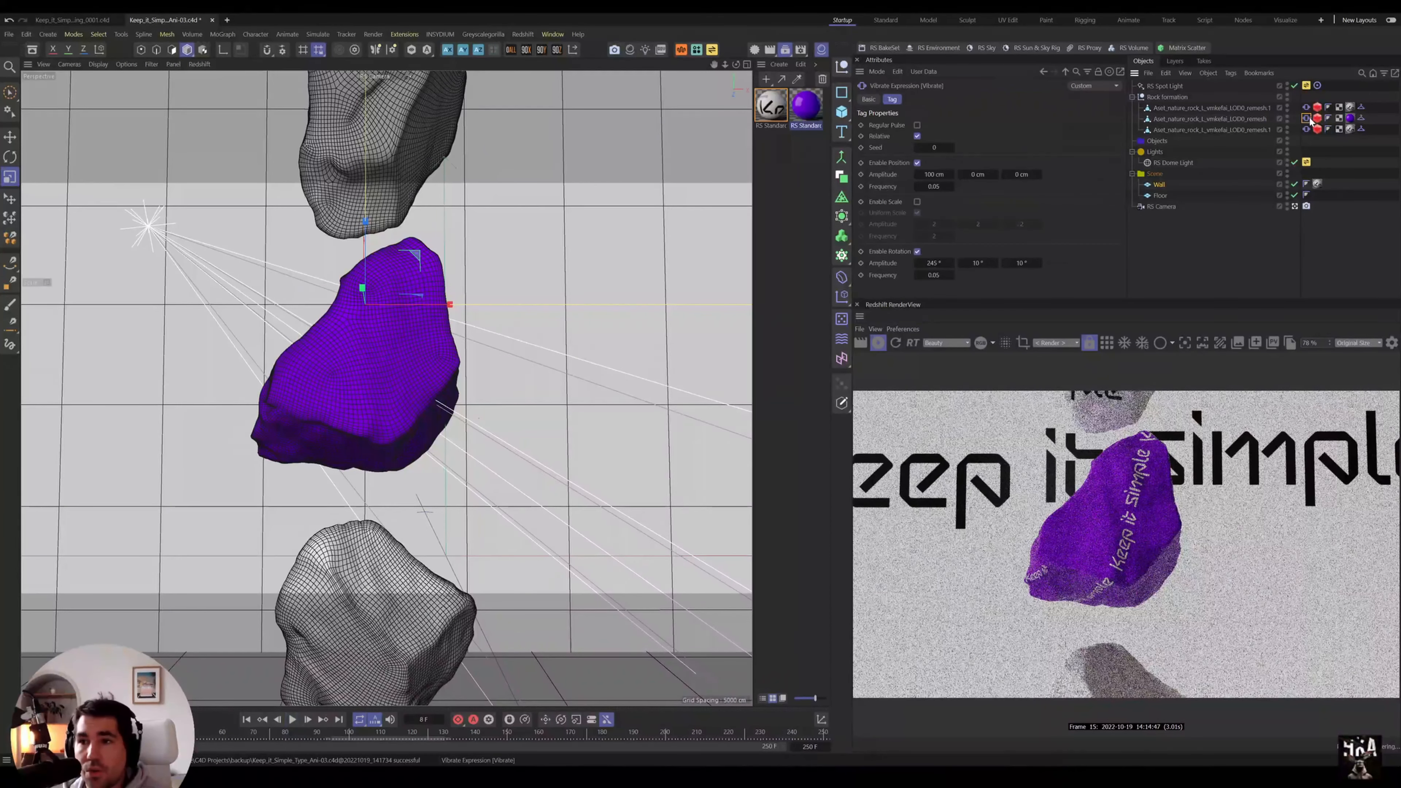
{"action": "key", "text": "Delete"}
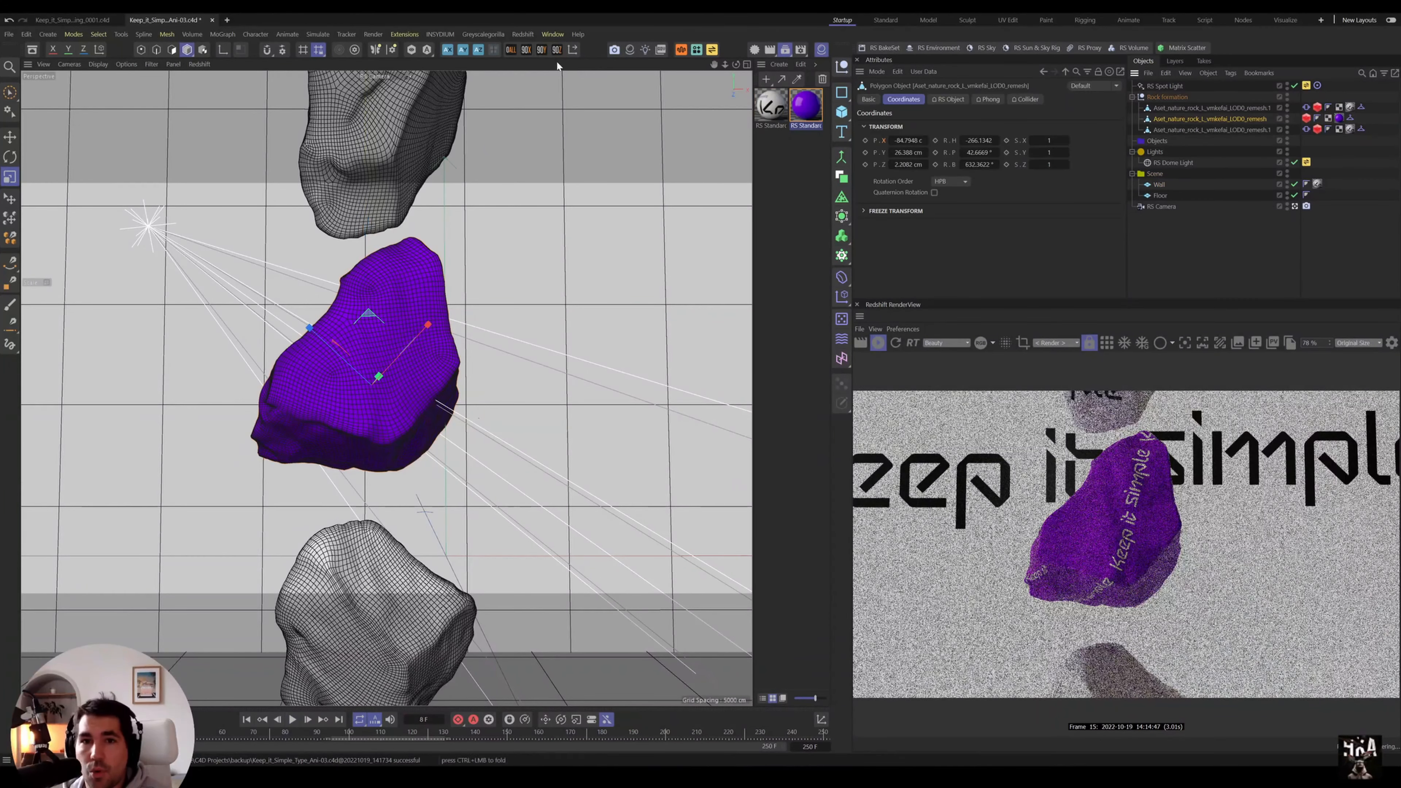
- Apply the PSR preset from the Signal scripts to the purple rock
{"action": "left_click", "coordinate": [469, 34]}
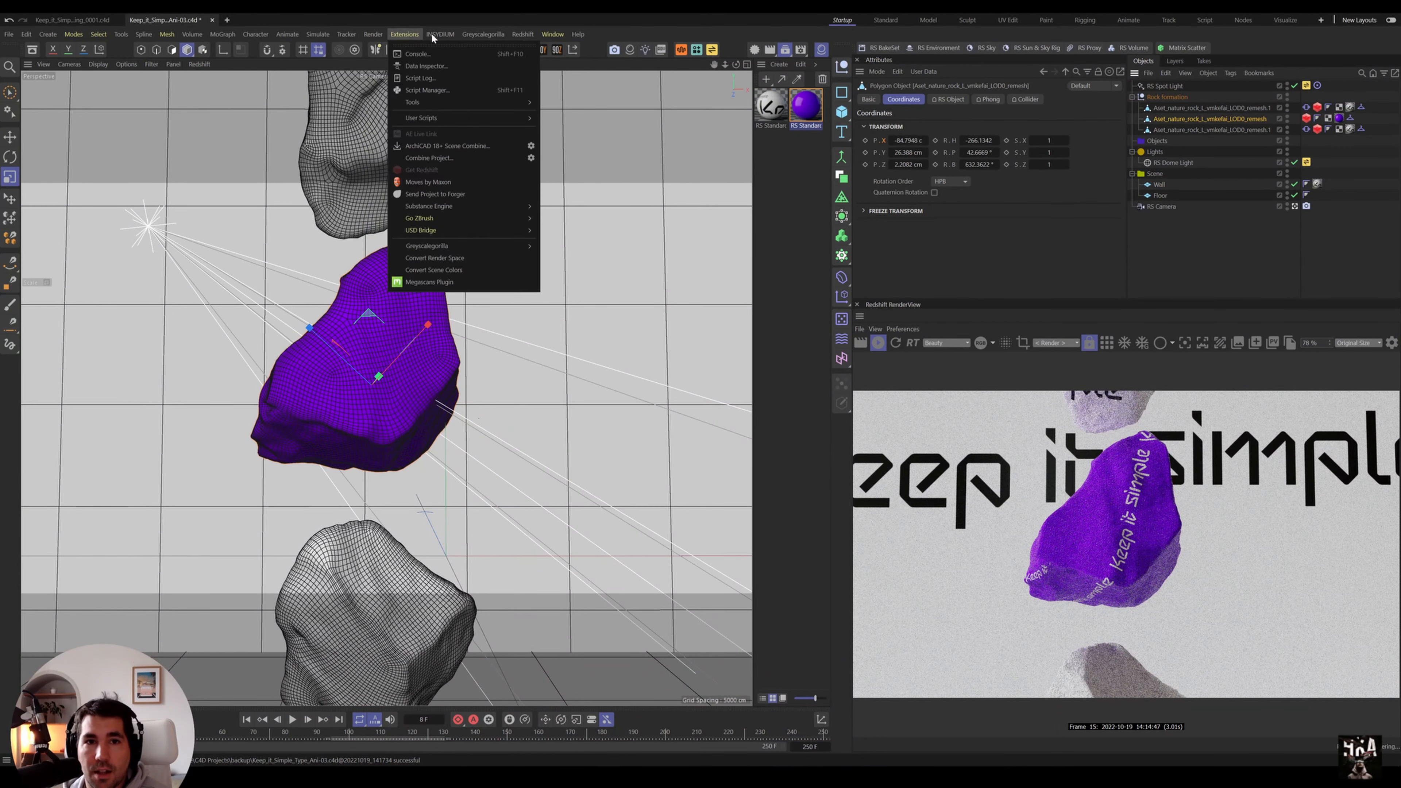
{"action": "left_click", "coordinate": [482, 35]}
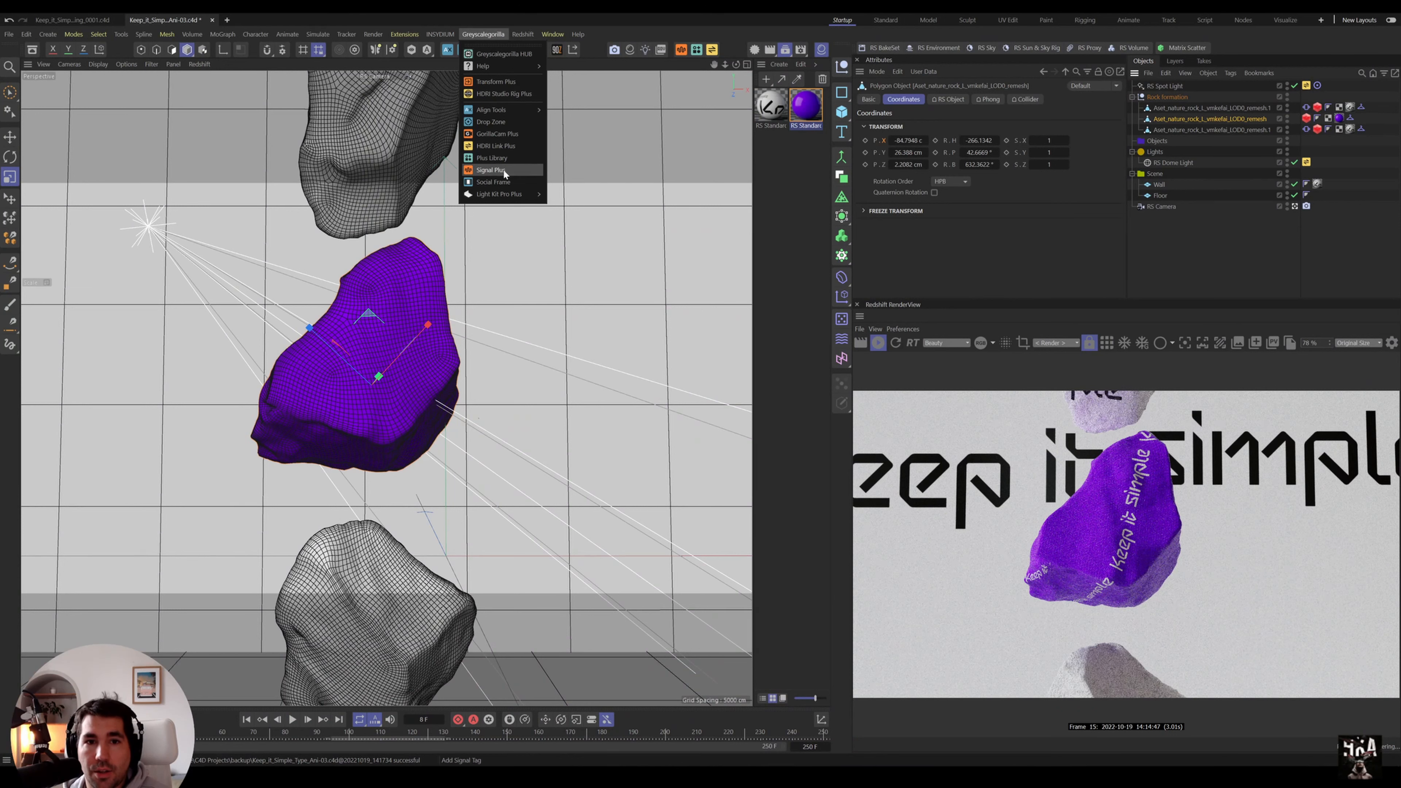
{"action": "mouse_move", "coordinate": [400, 35]}
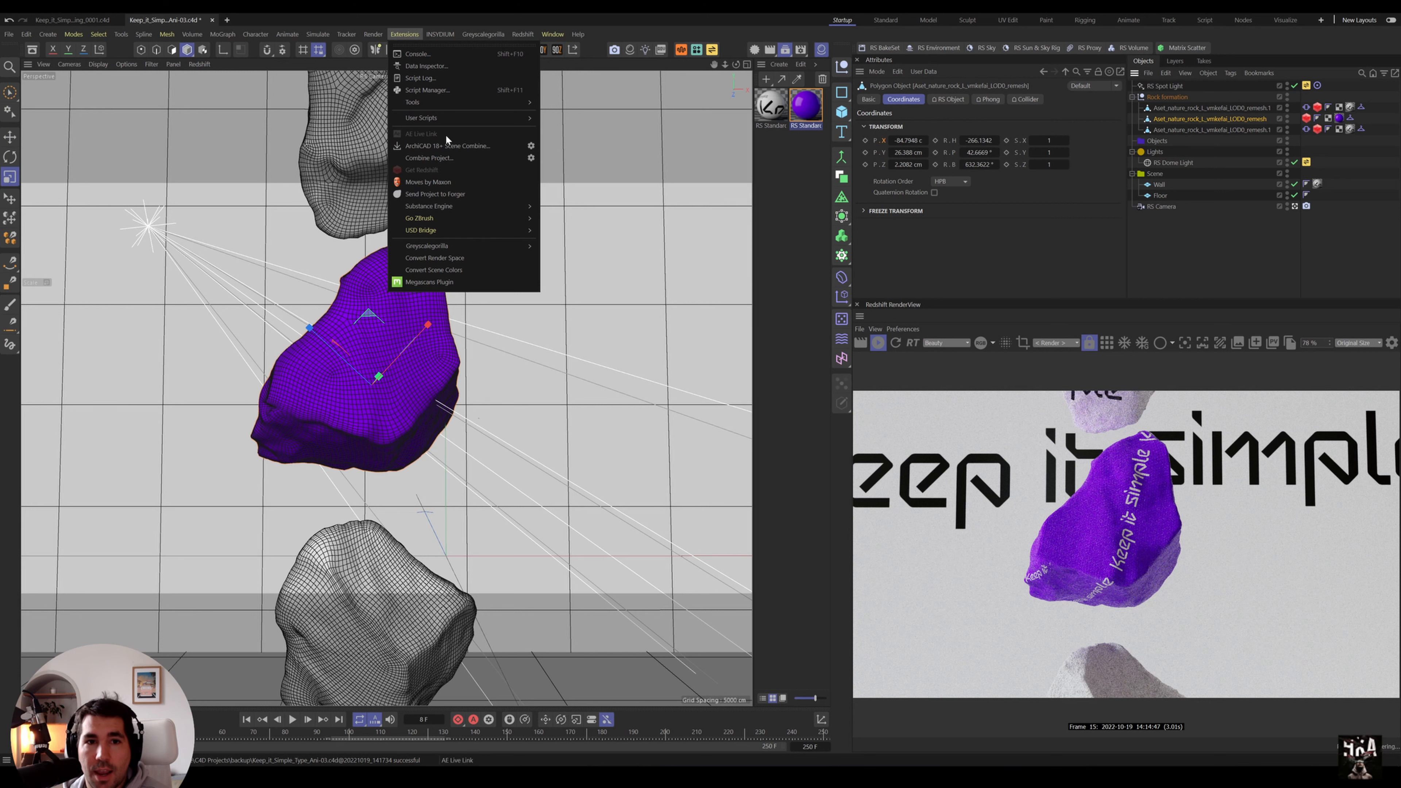
{"action": "mouse_move", "coordinate": [455, 117]}
{"action": "mouse_move", "coordinate": [568, 151]}
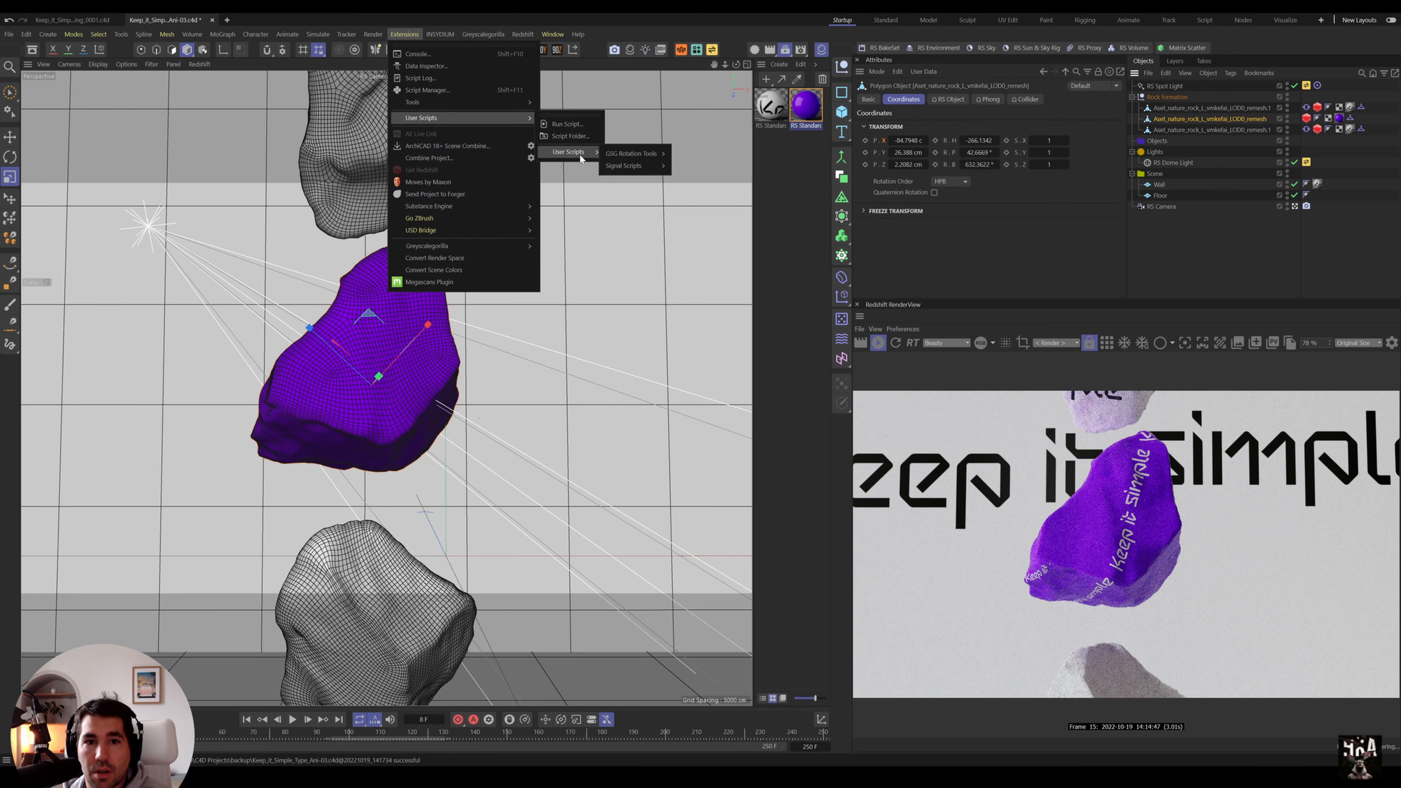
{"action": "mouse_move", "coordinate": [632, 167]}
{"action": "mouse_move", "coordinate": [701, 167]}
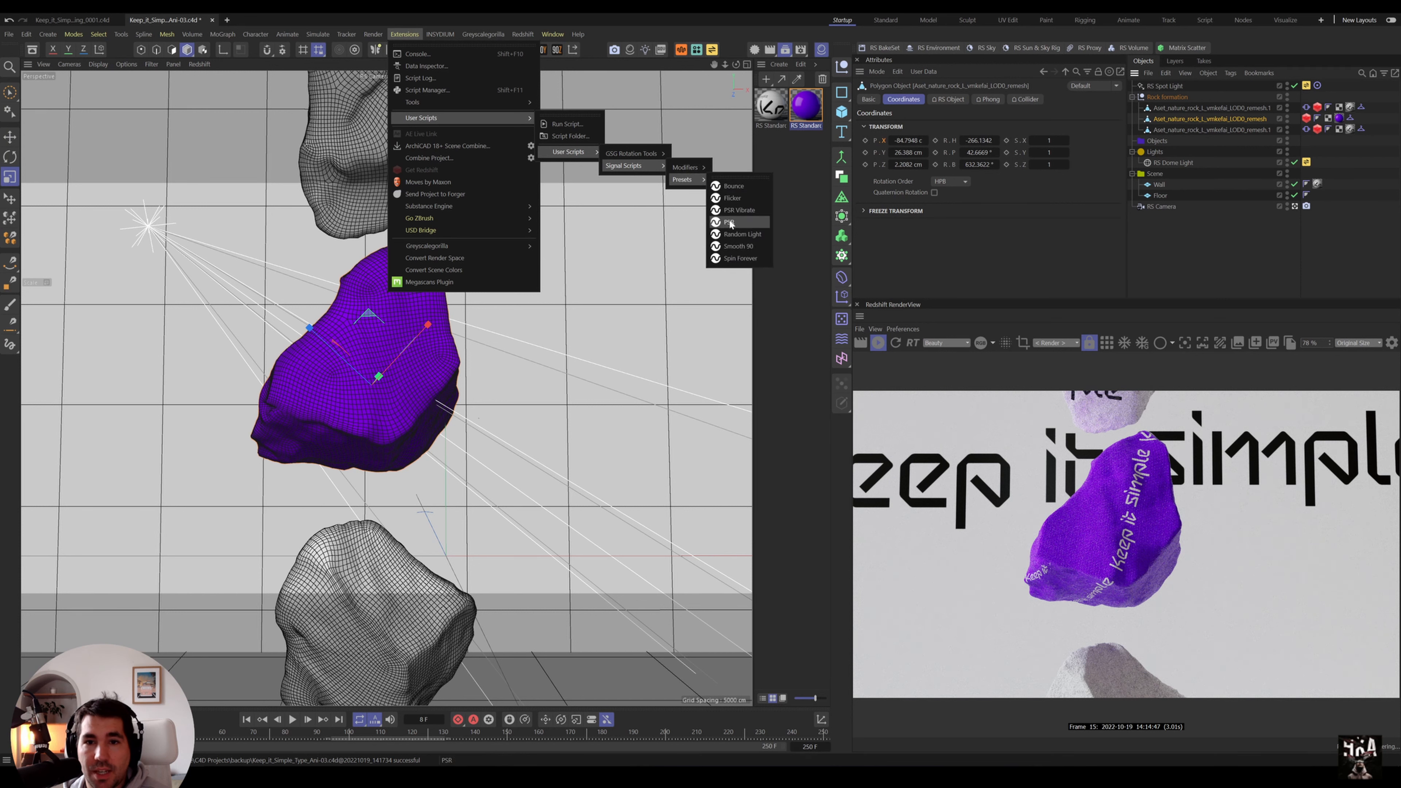
{"action": "left_click", "coordinate": [730, 223]}
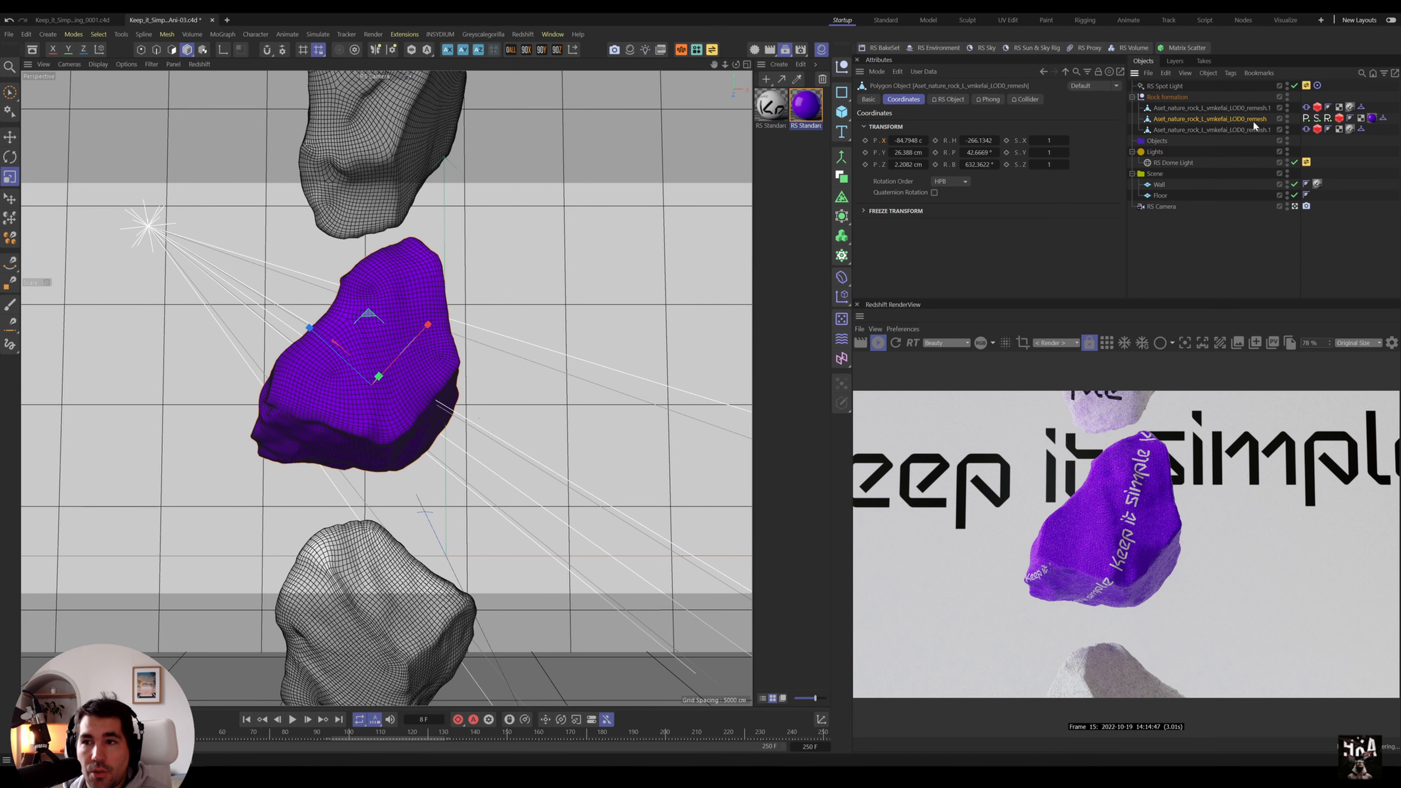
- Set the maximum pitch and bank of the purple rock's Signal rotation tag to 0° and scrub back to frame 0
{"action": "left_click", "coordinate": [1305, 118]}
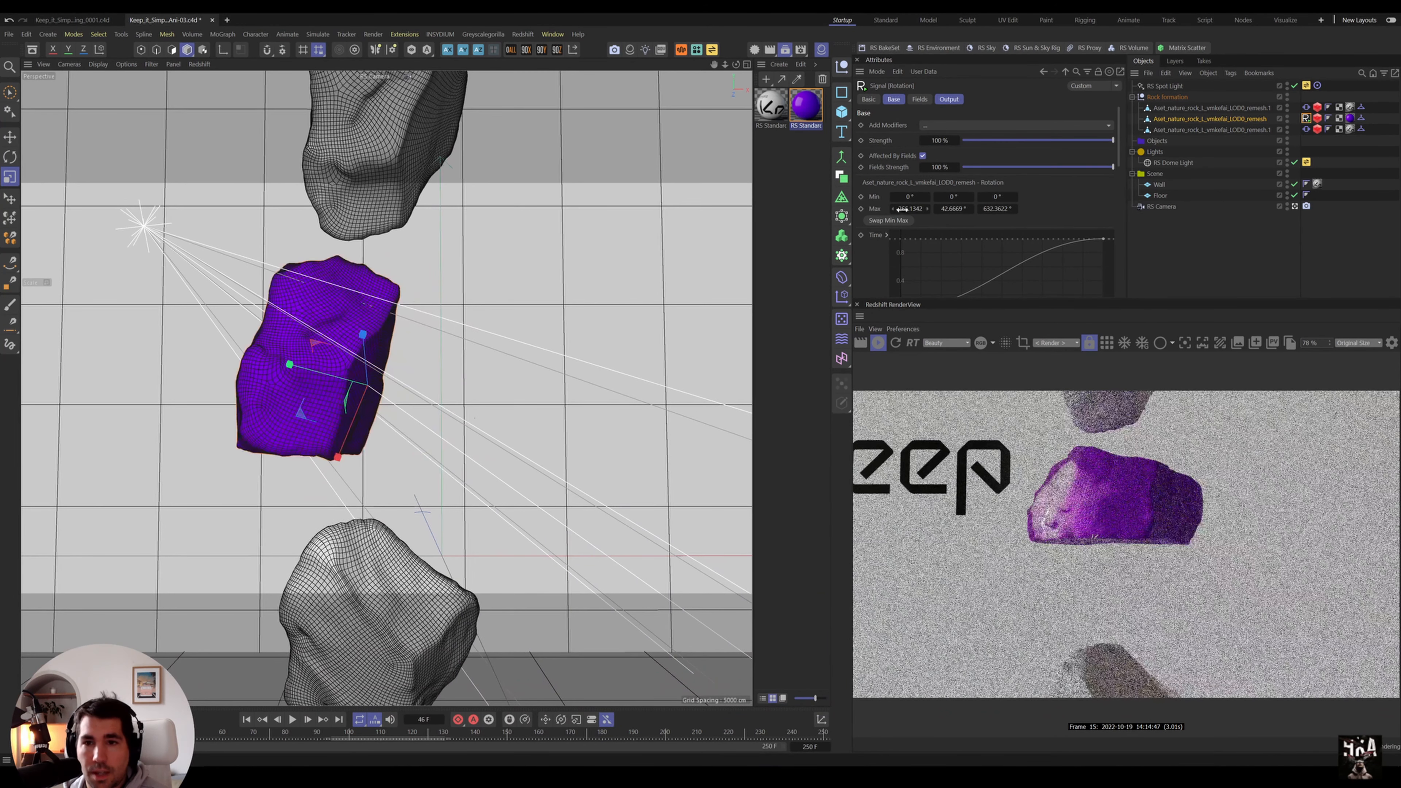
{"action": "double_click", "coordinate": [956, 208]}
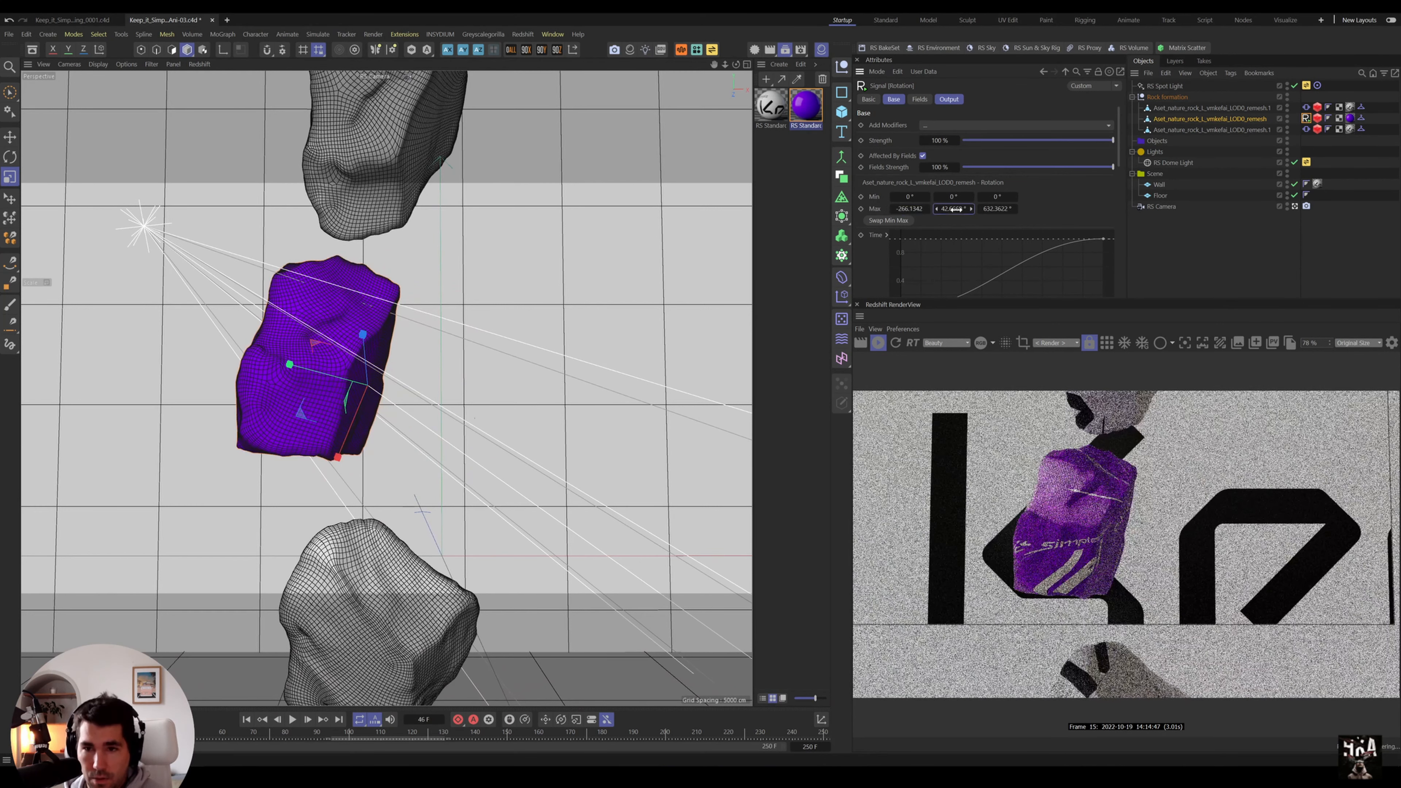
{"action": "type", "text": "0"}
{"action": "key", "text": "Return"}
{"action": "key", "text": "Return"}
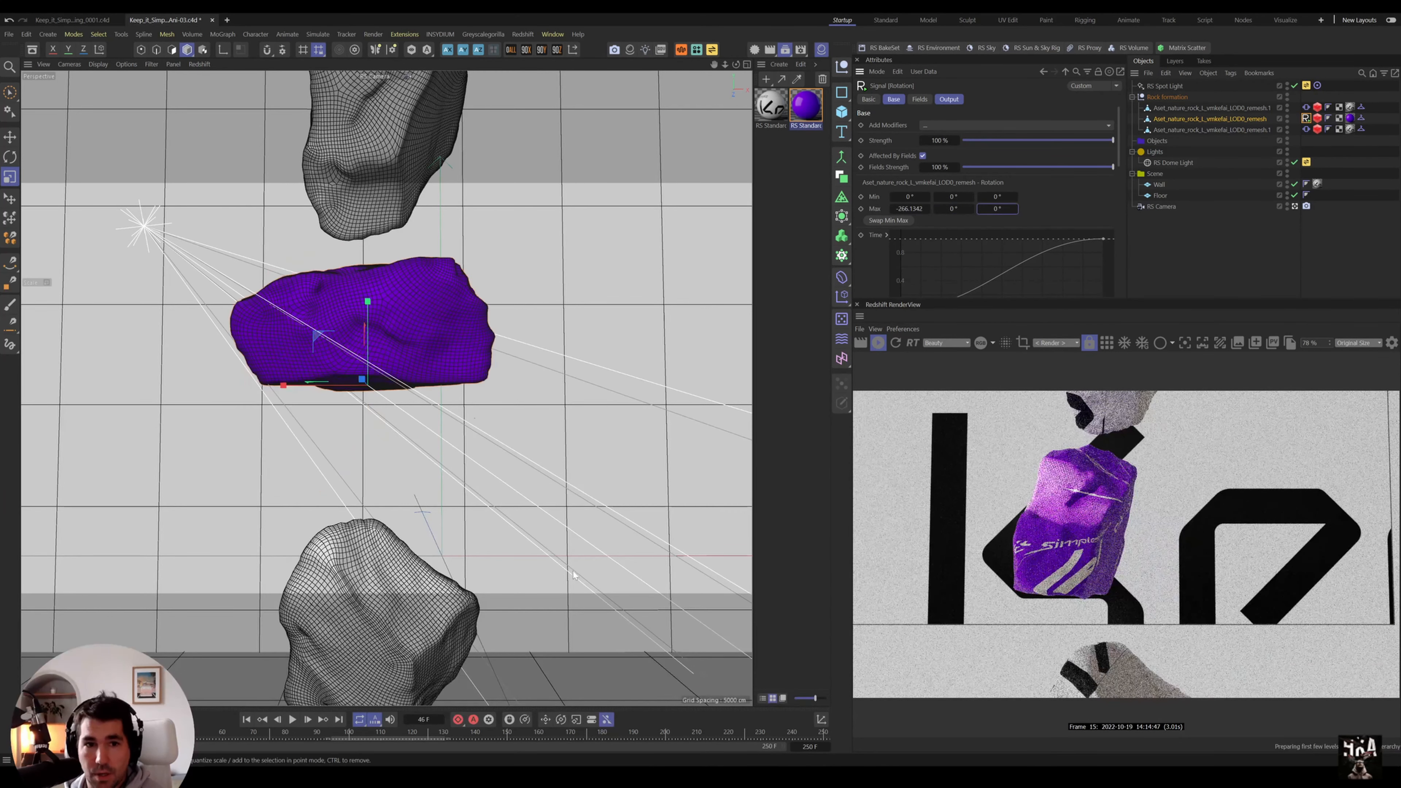
{"action": "left_click_drag", "start_coordinate": [177, 732], "coordinate": [136, 732]}
{"action": "left_click_drag", "start_coordinate": [136, 732], "coordinate": [31, 732]}
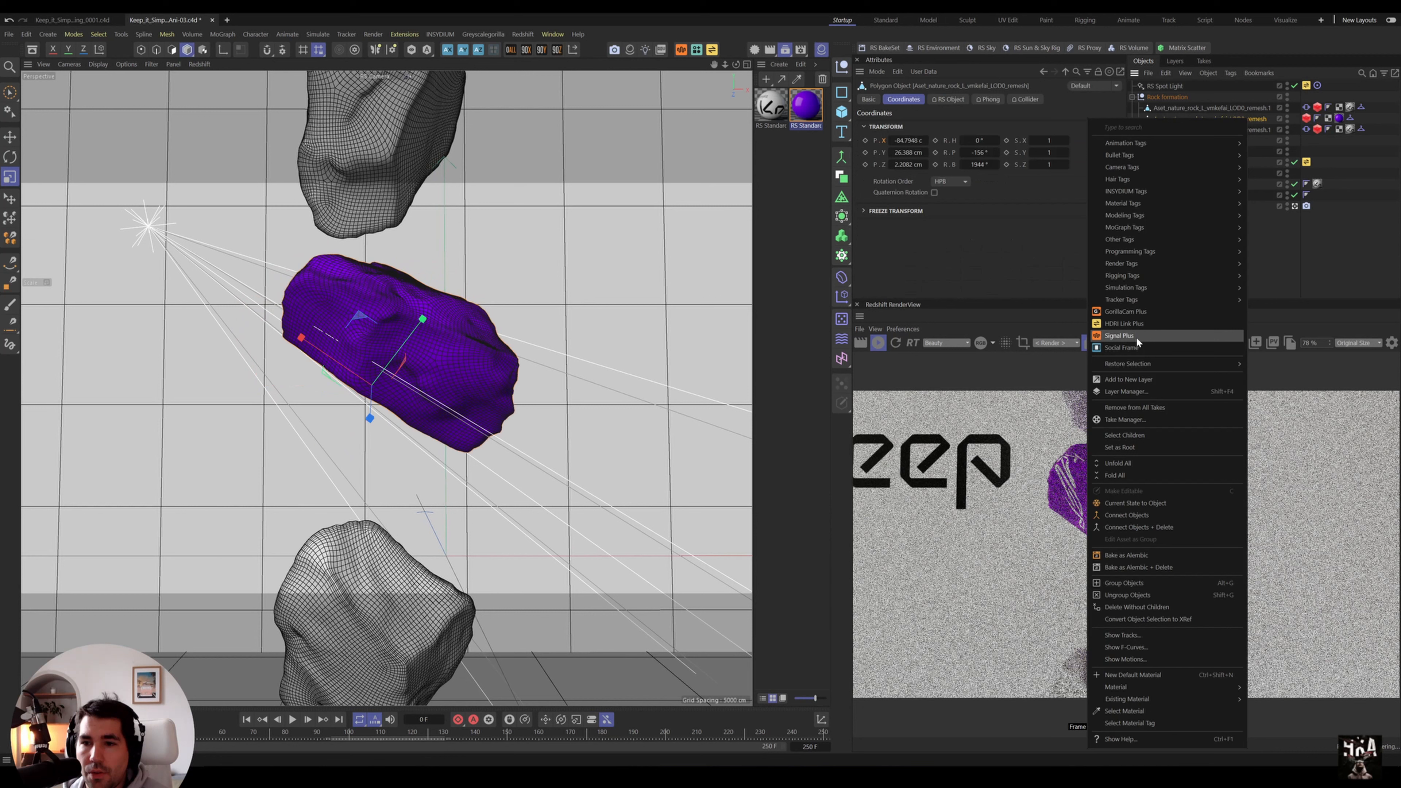
- Add a Signal Plus tag to the purple rock, link it to the heading rotation, and preview the animation
{"action": "left_click", "coordinate": [1223, 336]}
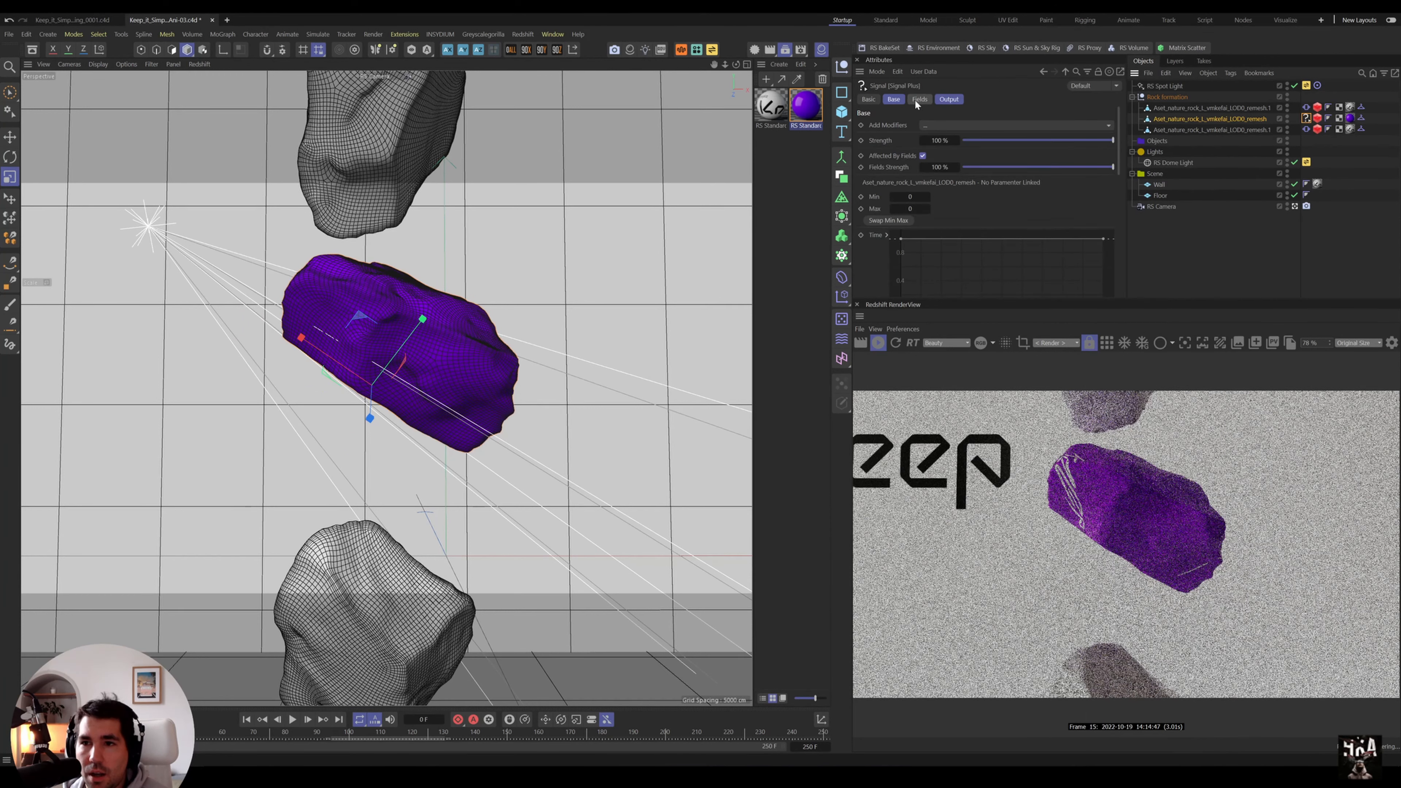
{"action": "left_click", "coordinate": [1187, 120]}
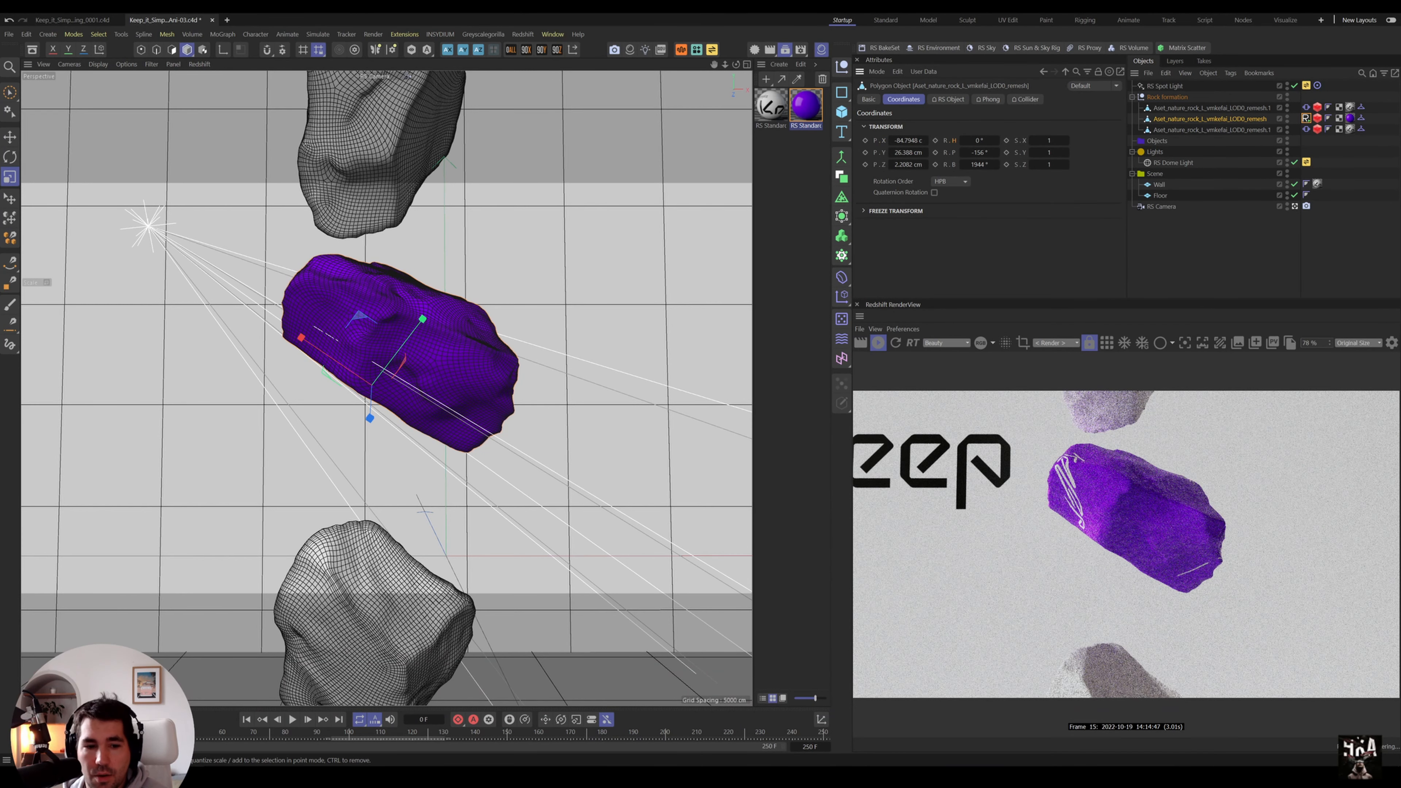
{"action": "key", "text": "F8"}
{"action": "left_click_drag", "start_coordinate": [244, 739], "coordinate": [582, 741]}
{"action": "key", "text": "shift+f"}
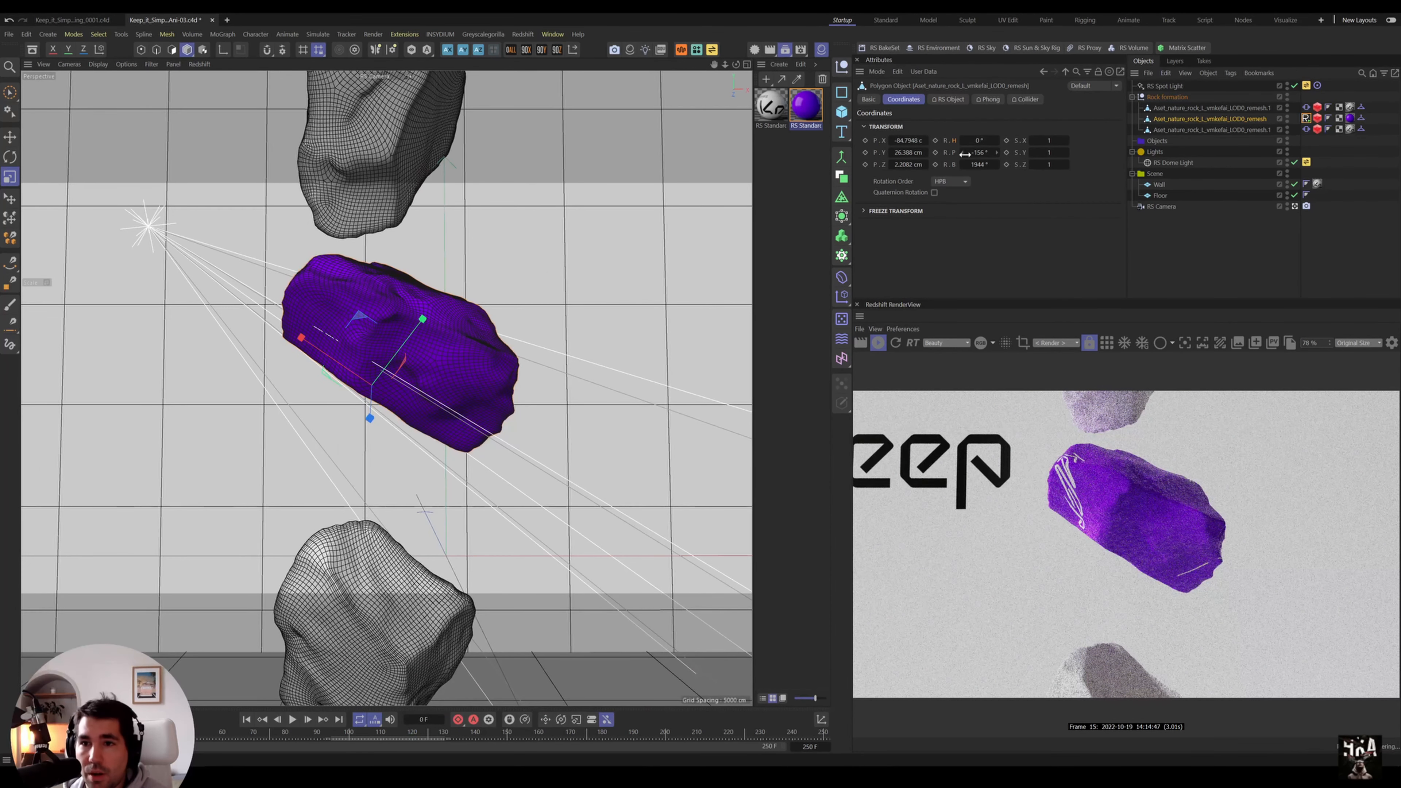
- Set the purple rock's pitch and bank rotation to 0°
{"action": "left_click", "coordinate": [982, 152]}
{"action": "type", "text": "0"}
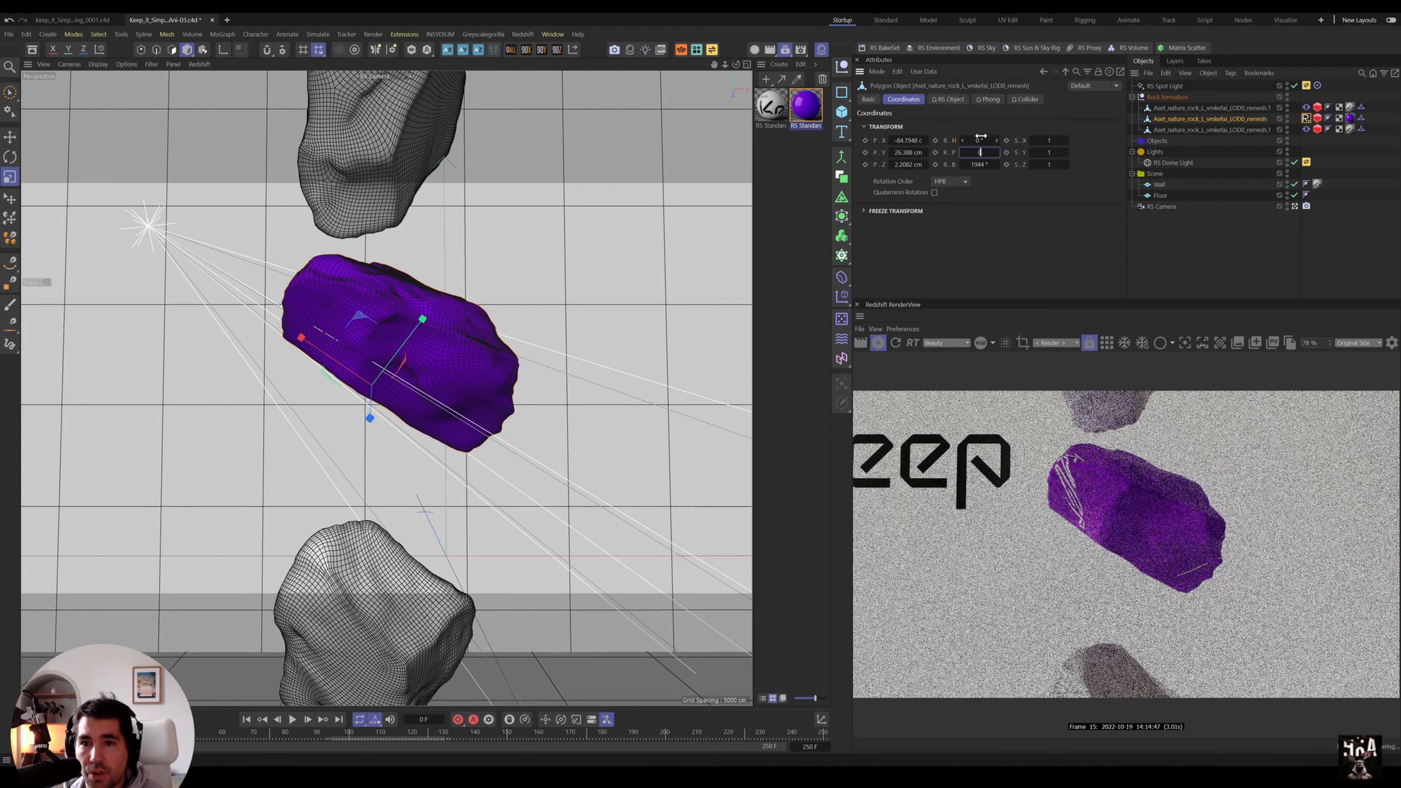
{"action": "key", "text": "Return"}
{"action": "left_click", "coordinate": [979, 165]}
{"action": "type", "text": "0"}
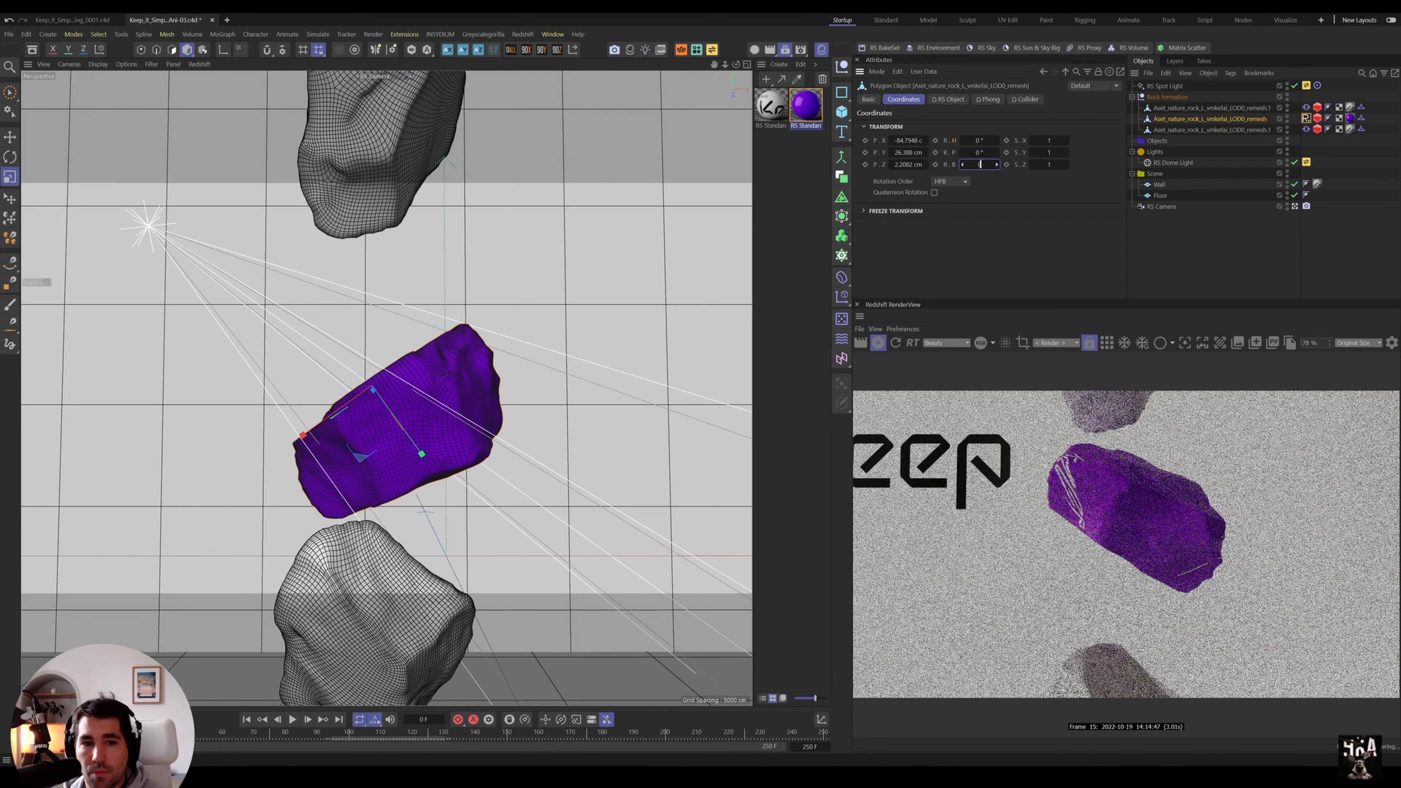
{"action": "key", "text": "Return"}
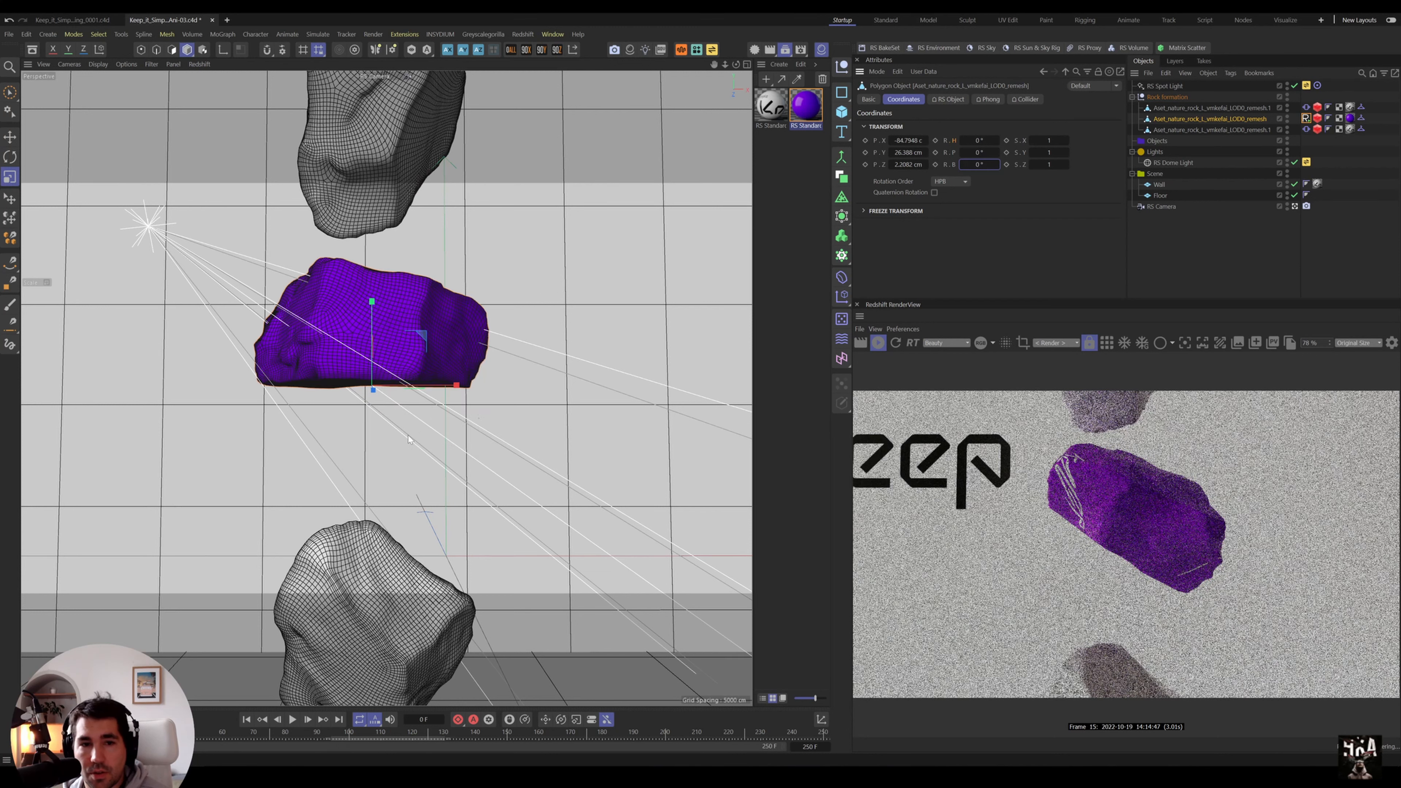
- Rotate the purple rock upright to about 346° pitch and 90° bank, and shift it sideways between the other two rocks
{"action": "key", "text": "r"}
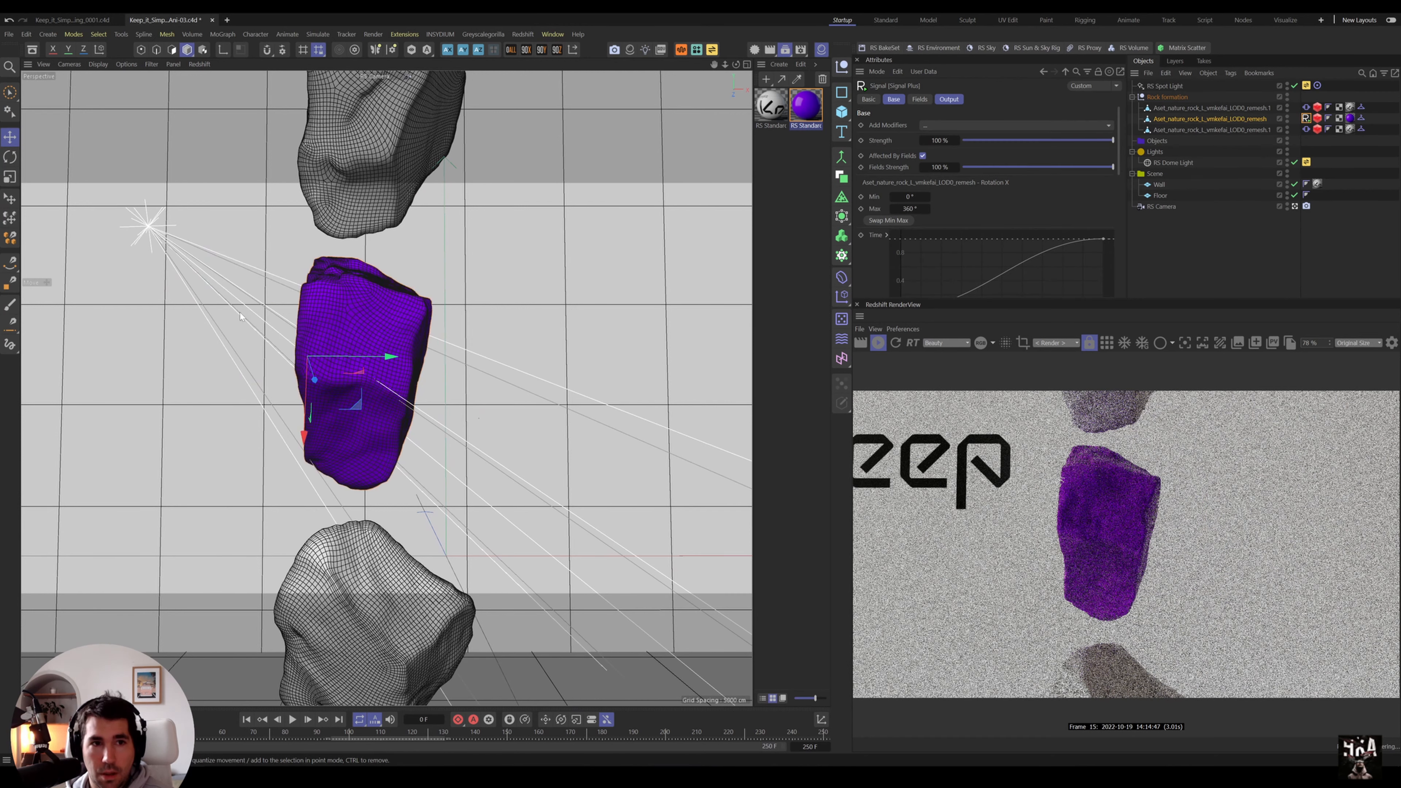
{"action": "left_click_drag", "start_coordinate": [390, 358], "coordinate": [451, 366]}
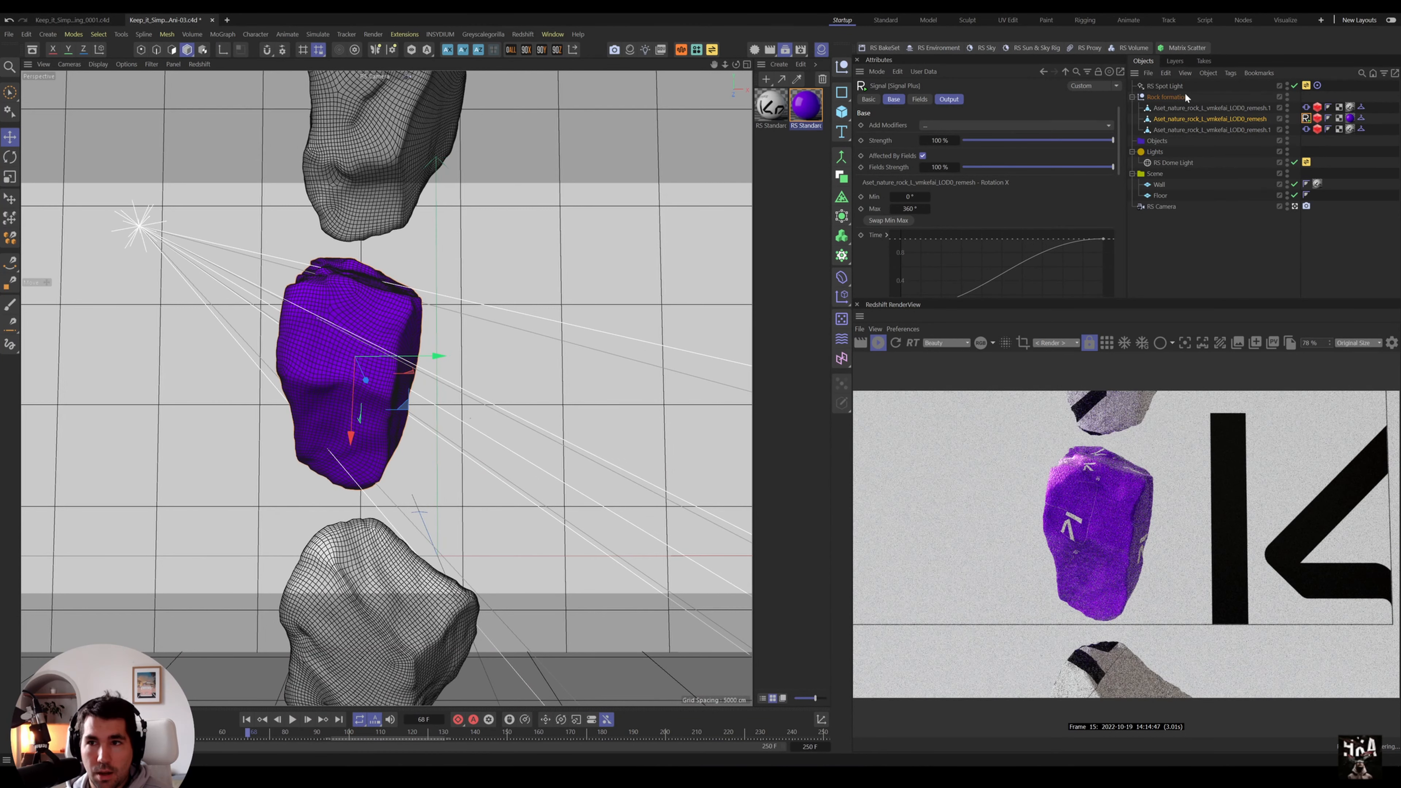
- Keyframe the purple rock's X position at -67.9431 cm on frame 250
{"action": "left_click", "coordinate": [1164, 85]}
{"action": "left_click", "coordinate": [941, 100]}
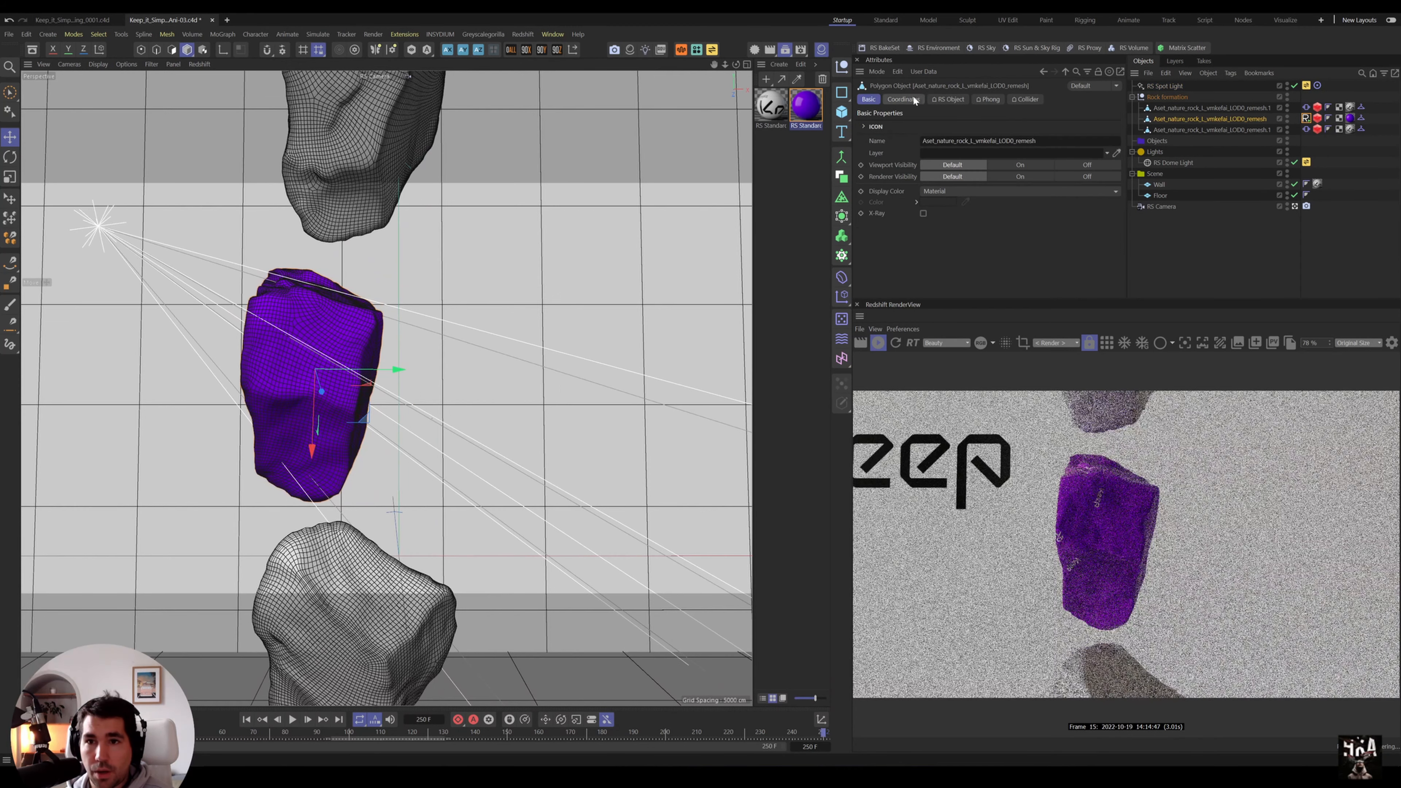
{"action": "left_click", "coordinate": [912, 98]}
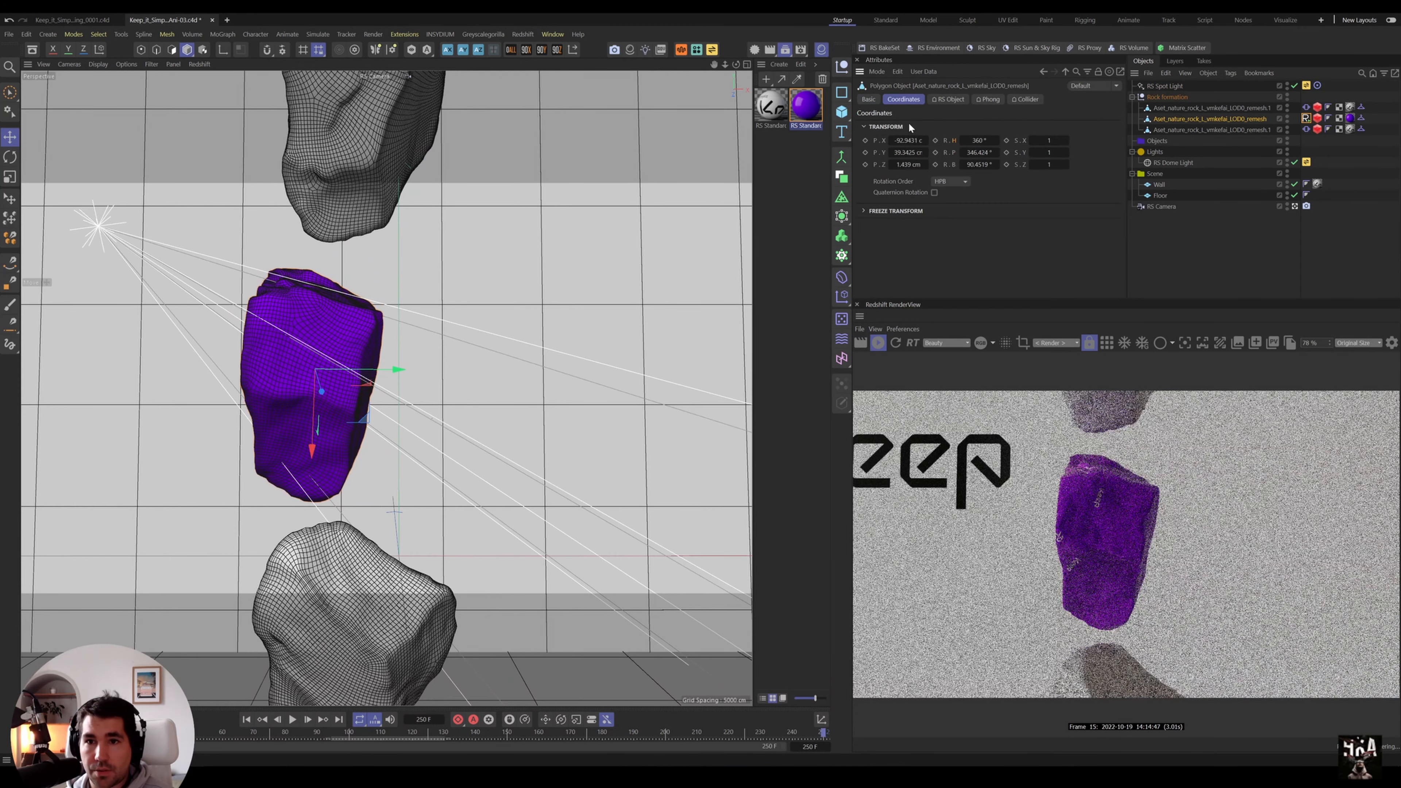
{"action": "left_click_drag", "start_coordinate": [908, 139], "coordinate": [929, 139]}
{"action": "left_click", "coordinate": [865, 140]}
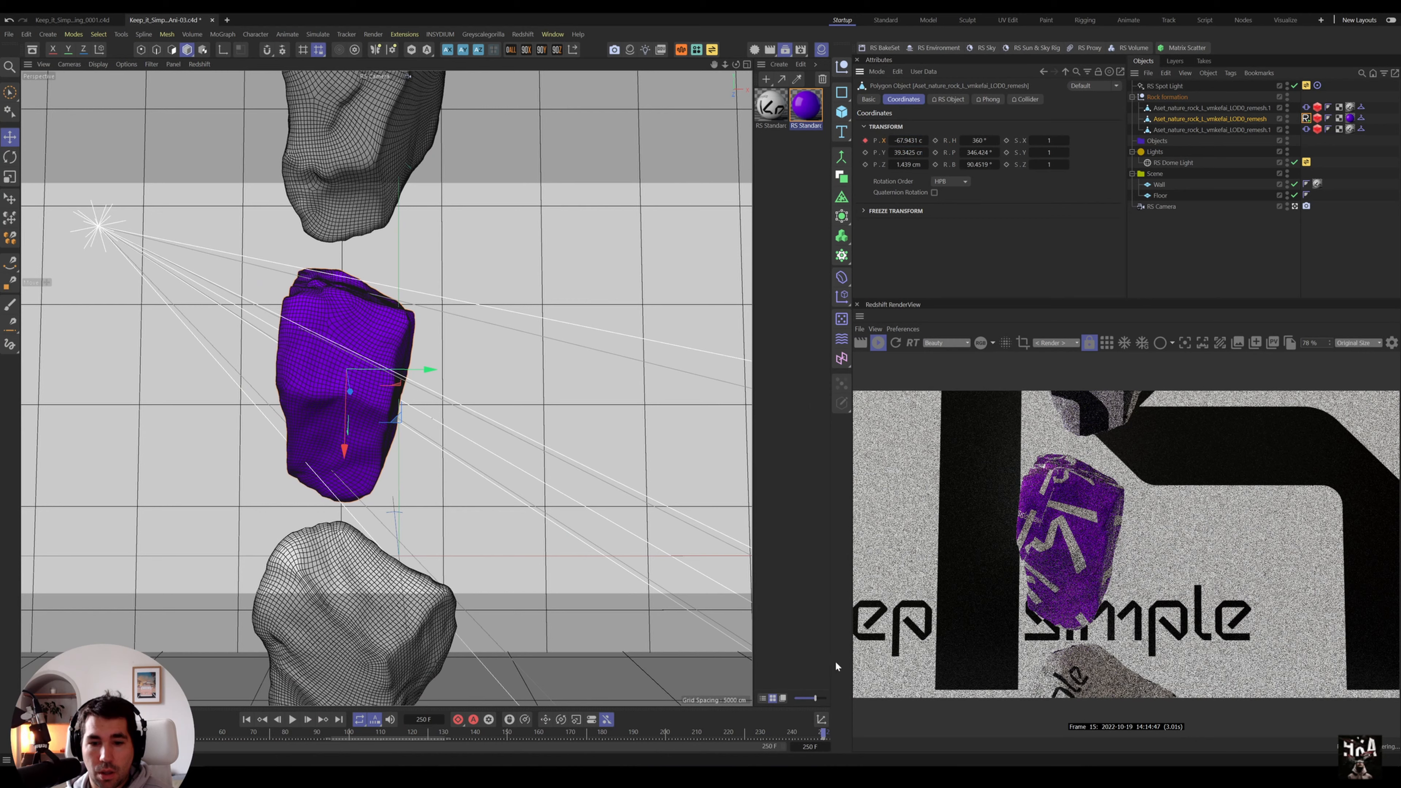
- Lower the purple rock's X position at frame 0, keyframe it, and scrub through the timeline to check the sideways drift
{"action": "key", "text": "shift+f"}
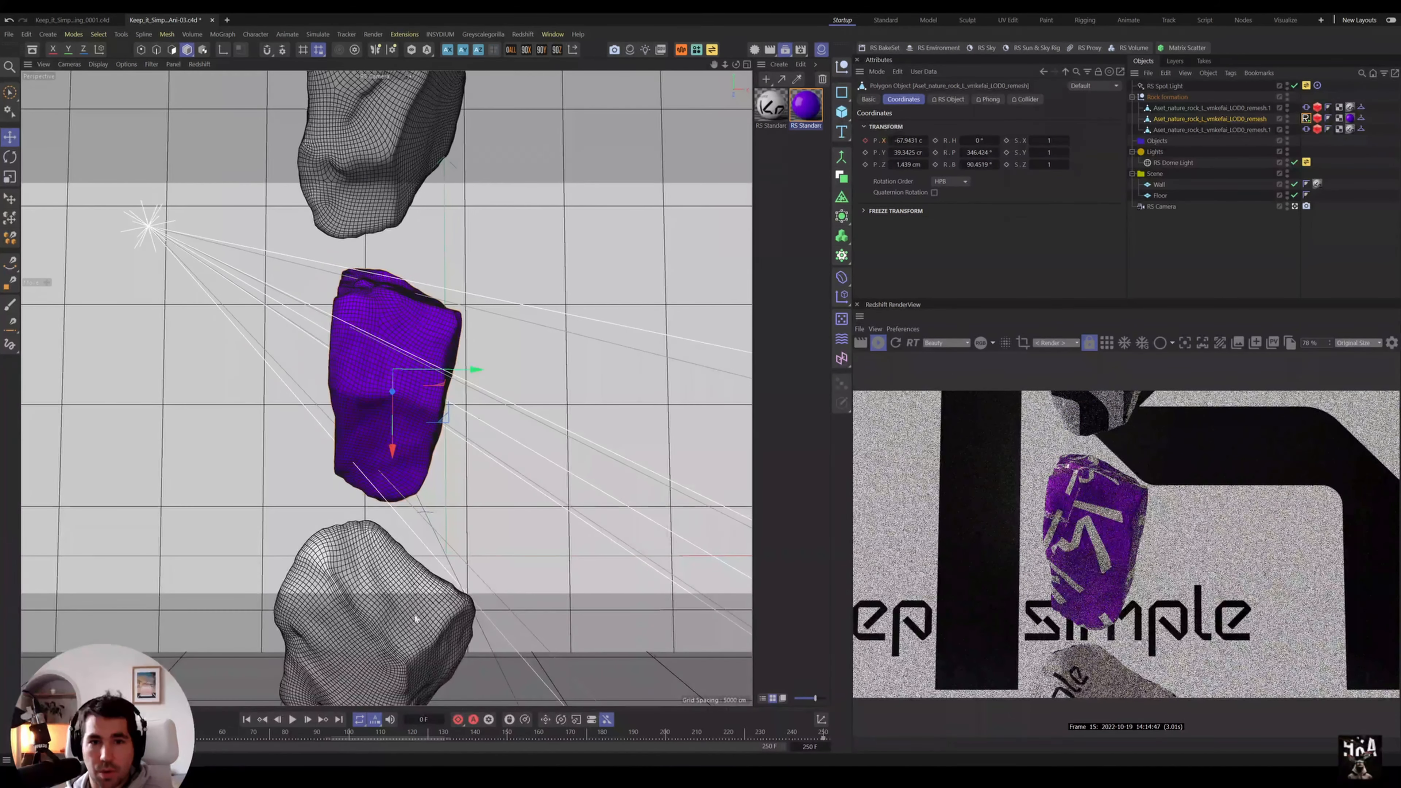
{"action": "left_click_drag", "start_coordinate": [915, 140], "coordinate": [906, 140]}
{"action": "left_click", "coordinate": [865, 141]}
{"action": "left_click_drag", "start_coordinate": [31, 734], "coordinate": [330, 734]}
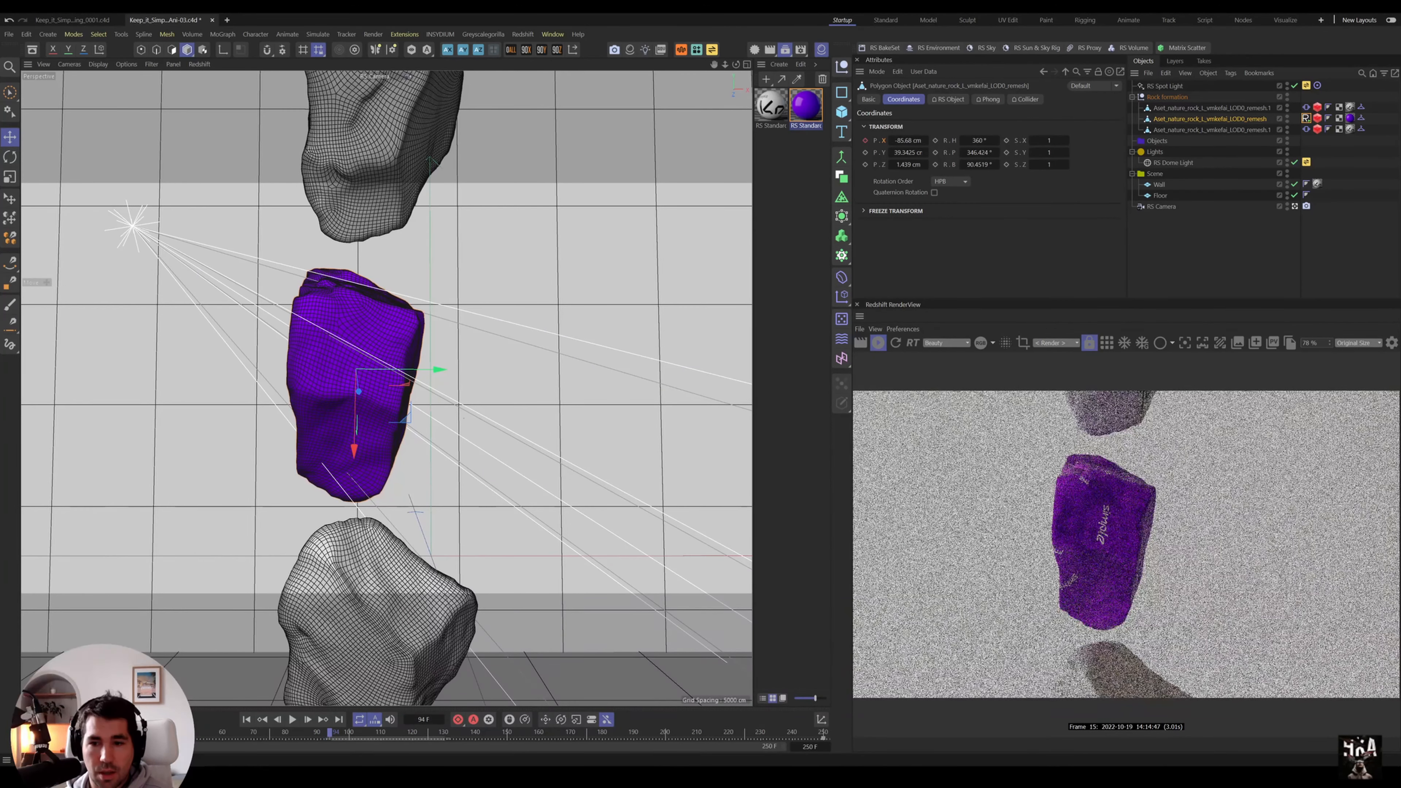
{"action": "left_click_drag", "start_coordinate": [318, 732], "coordinate": [828, 764]}
- Set the end of the purple rock's Signal tag to frame 250 and preview the animation from frame 0
{"action": "left_click", "coordinate": [1307, 117]}
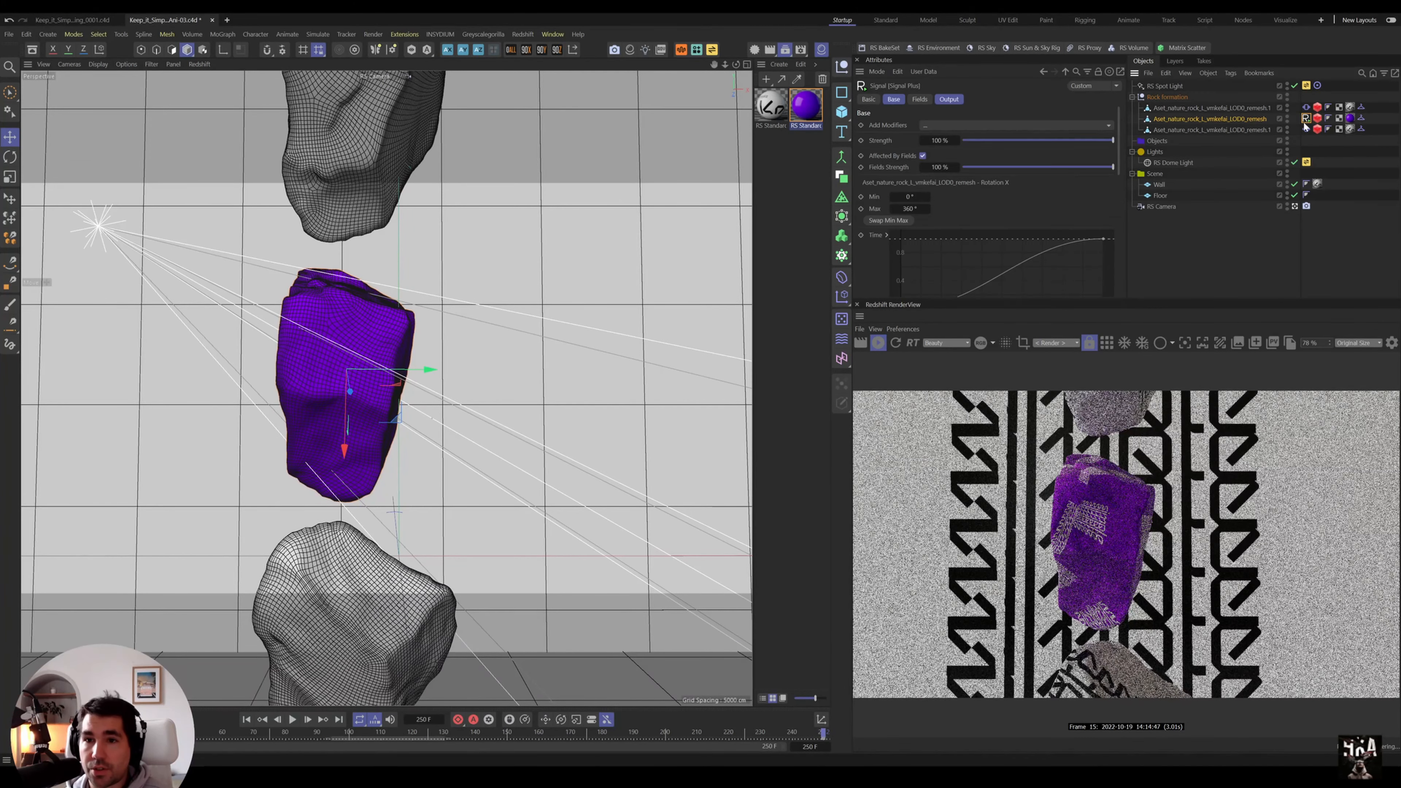
{"action": "scroll", "coordinate": [932, 198], "scroll_direction": "down", "scroll_amount": 3}
{"action": "scroll", "coordinate": [927, 227], "scroll_direction": "down", "scroll_amount": 2}
{"action": "left_click", "coordinate": [908, 187]}
{"action": "type", "text": "250"}
{"action": "key", "text": "Return"}
{"action": "left_click_drag", "start_coordinate": [823, 731], "coordinate": [279, 764]}
{"action": "key", "text": "shift+f"}
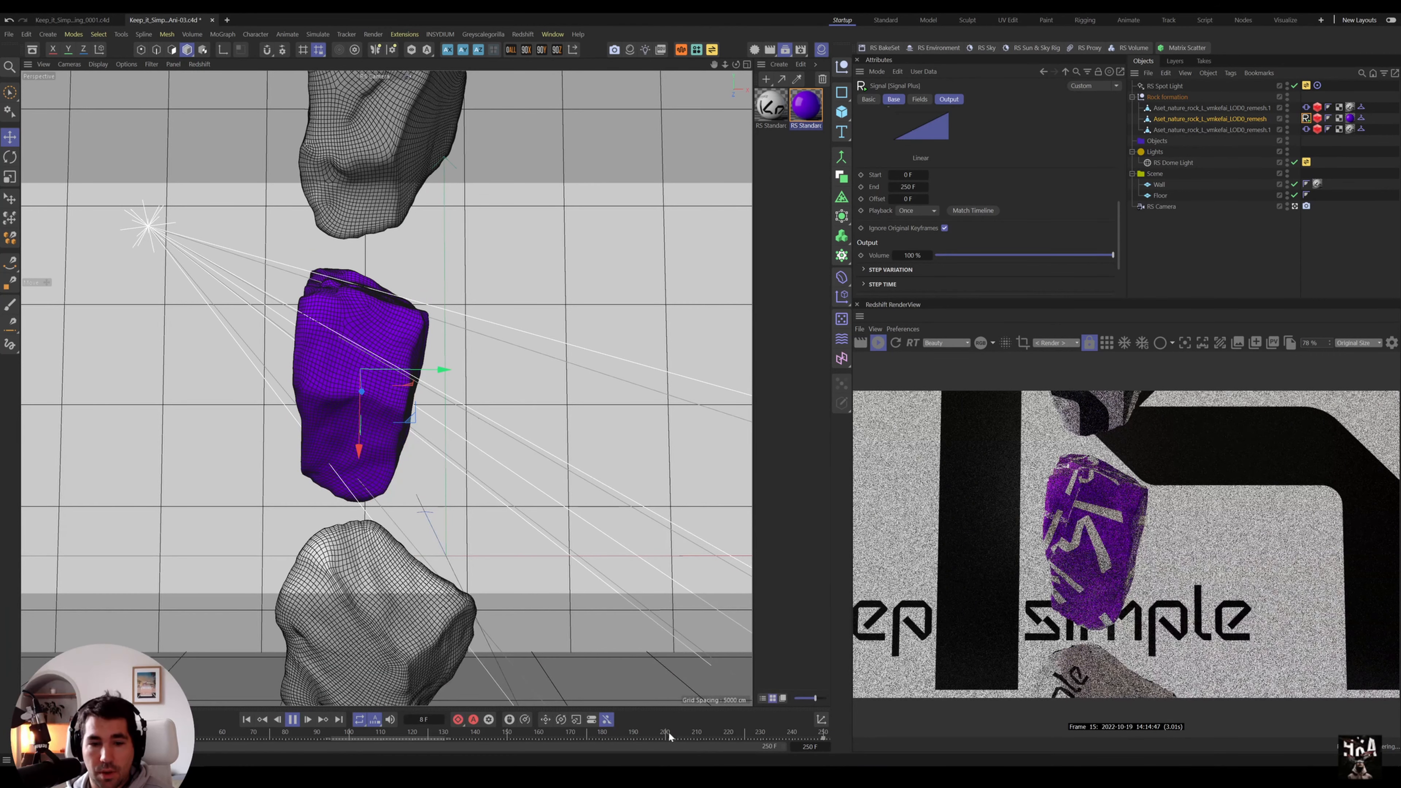
{"action": "left_click", "coordinate": [293, 719]}
{"action": "left_click_drag", "start_coordinate": [306, 738], "coordinate": [501, 753]}
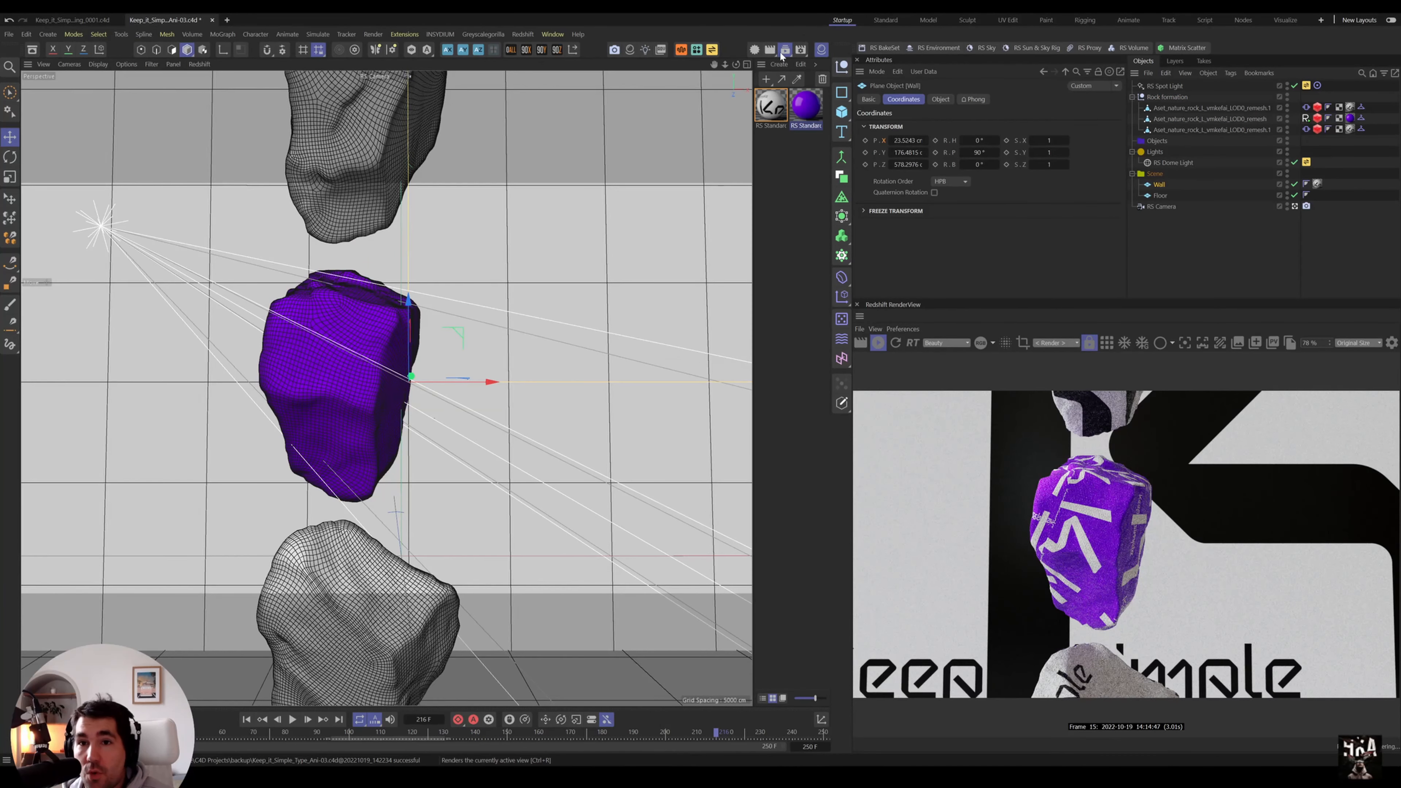
- Add the project to the render queue, saving its changes, and minimize the queue window
{"action": "left_click", "coordinate": [781, 54]}
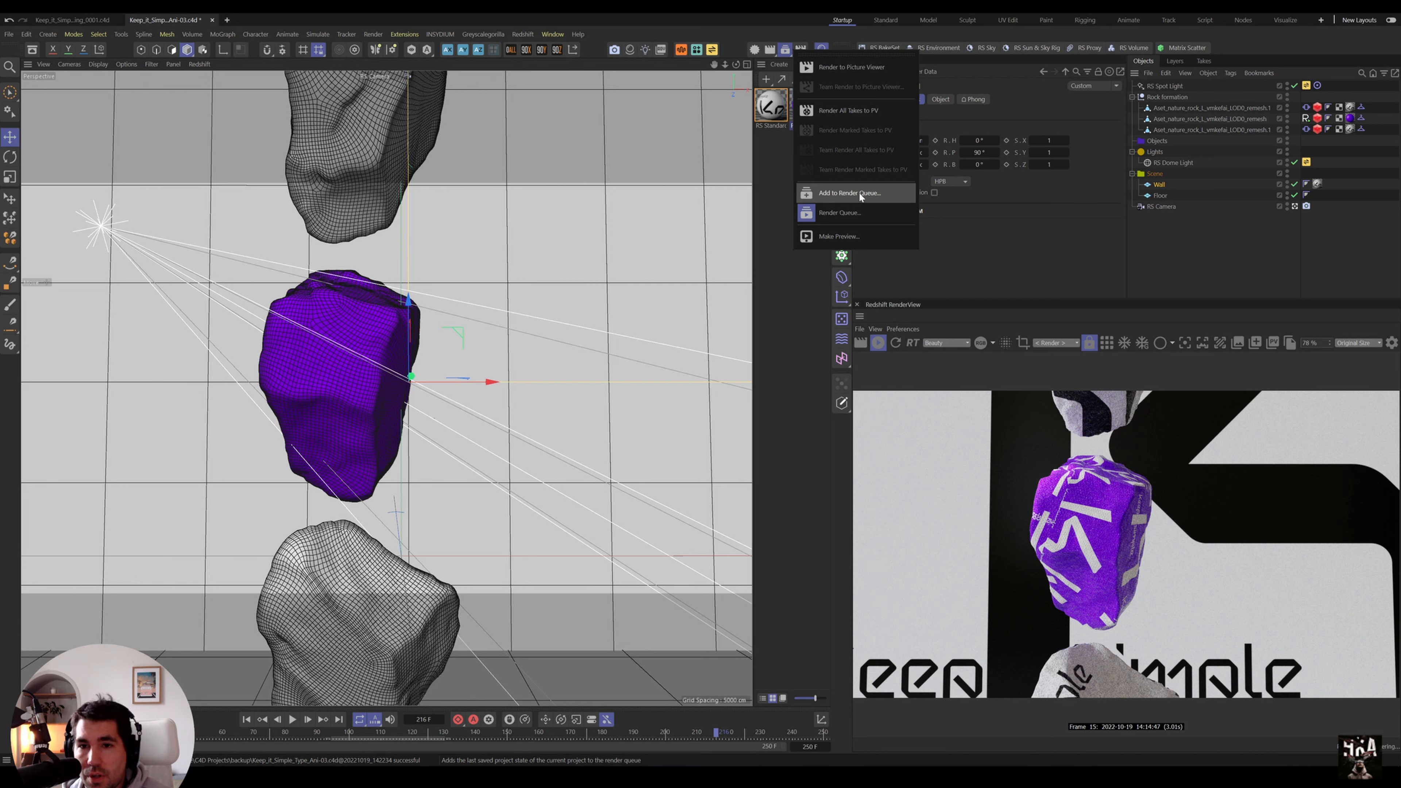
{"action": "left_click", "coordinate": [847, 198]}
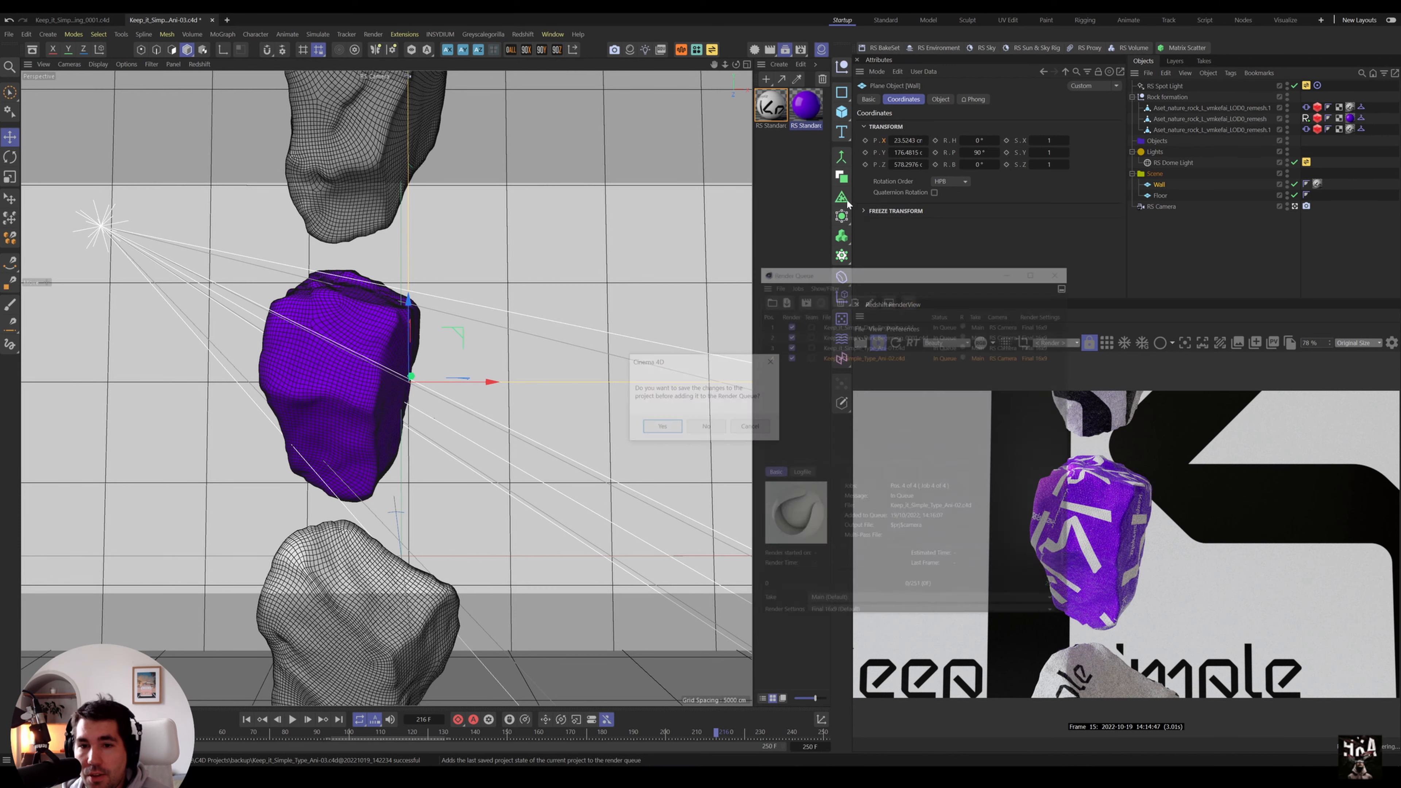
{"action": "left_click", "coordinate": [661, 427]}
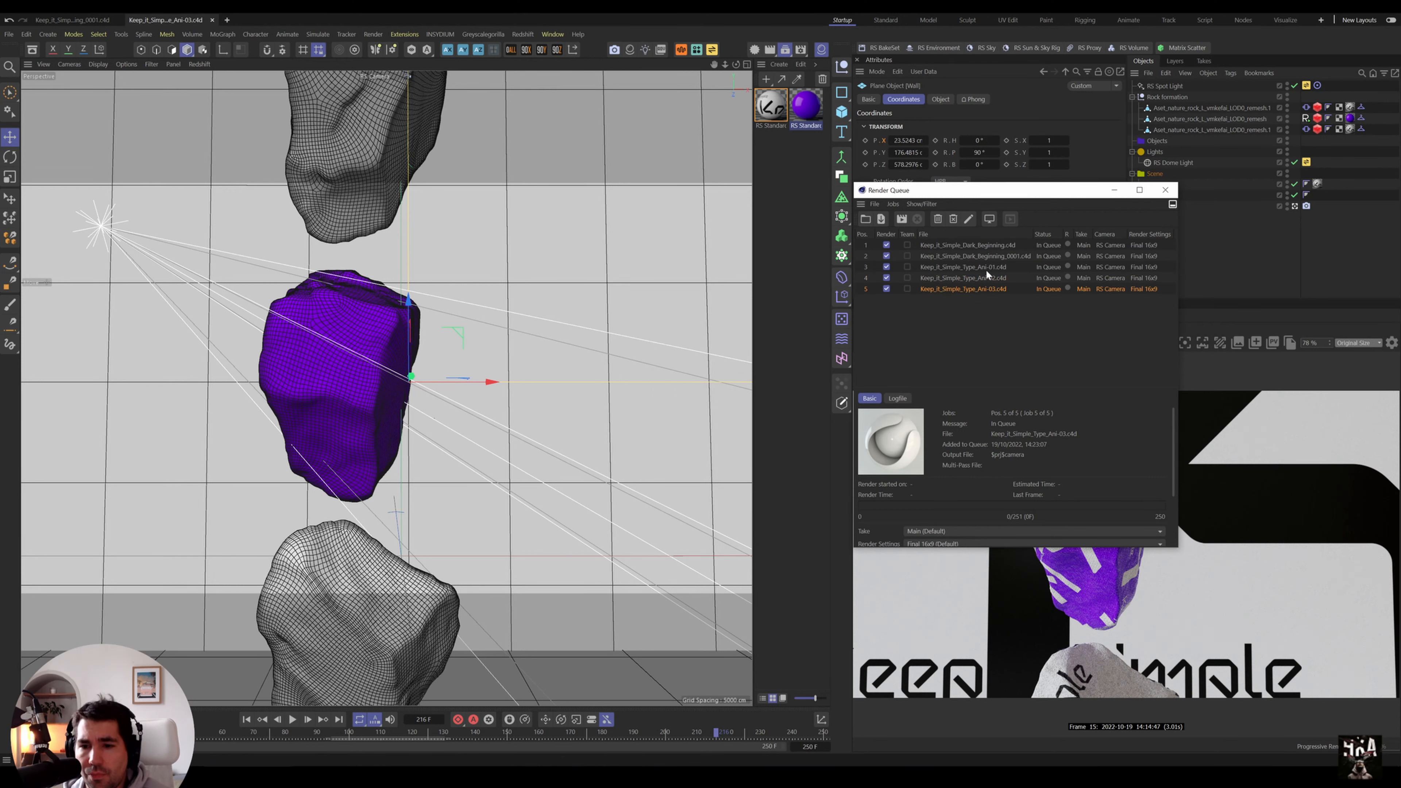
{"action": "left_click", "coordinate": [1113, 190]}
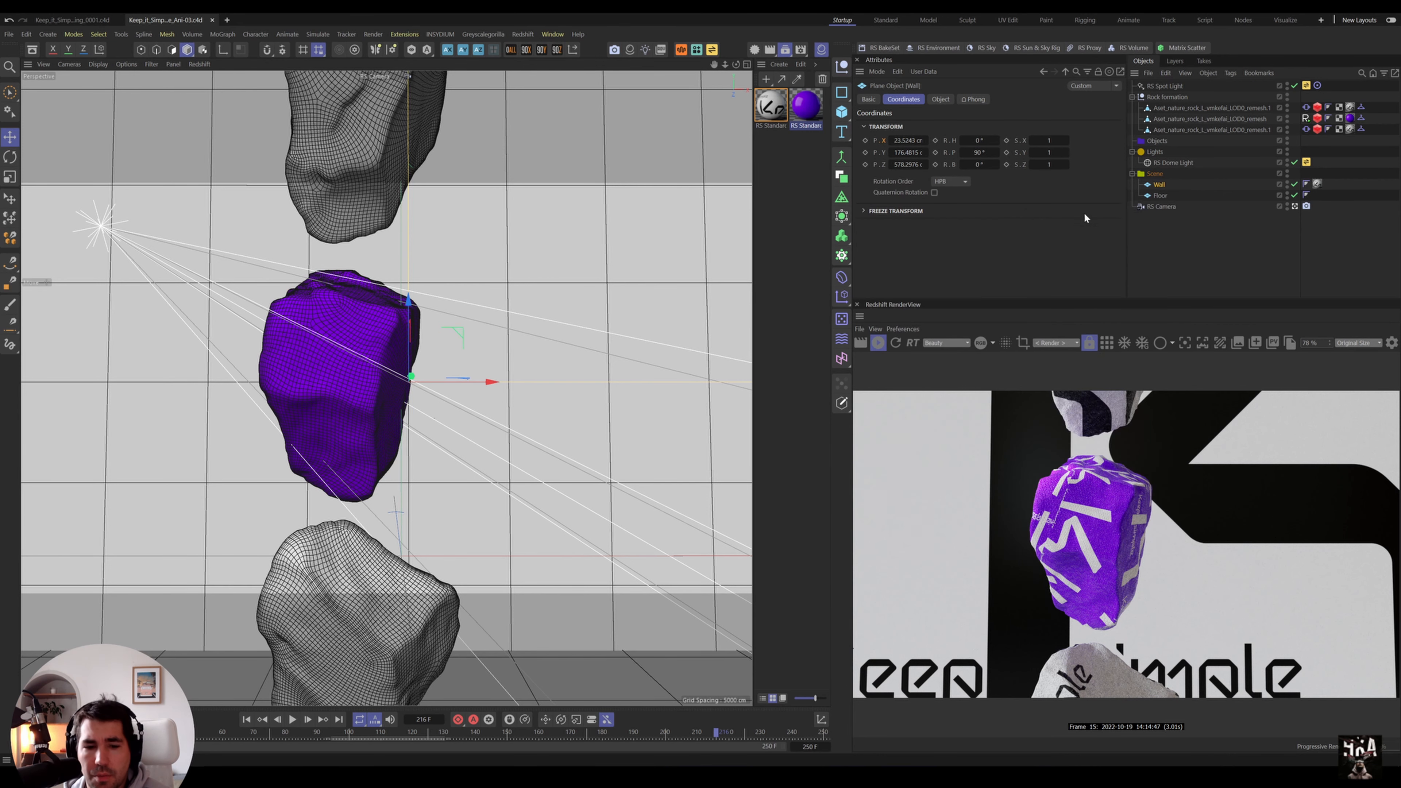
- Go back to frame 0, inspect the purple and white rock materials, and save the project incrementally as version Ani-04
{"action": "left_click_drag", "start_coordinate": [487, 736], "coordinate": [32, 745]}
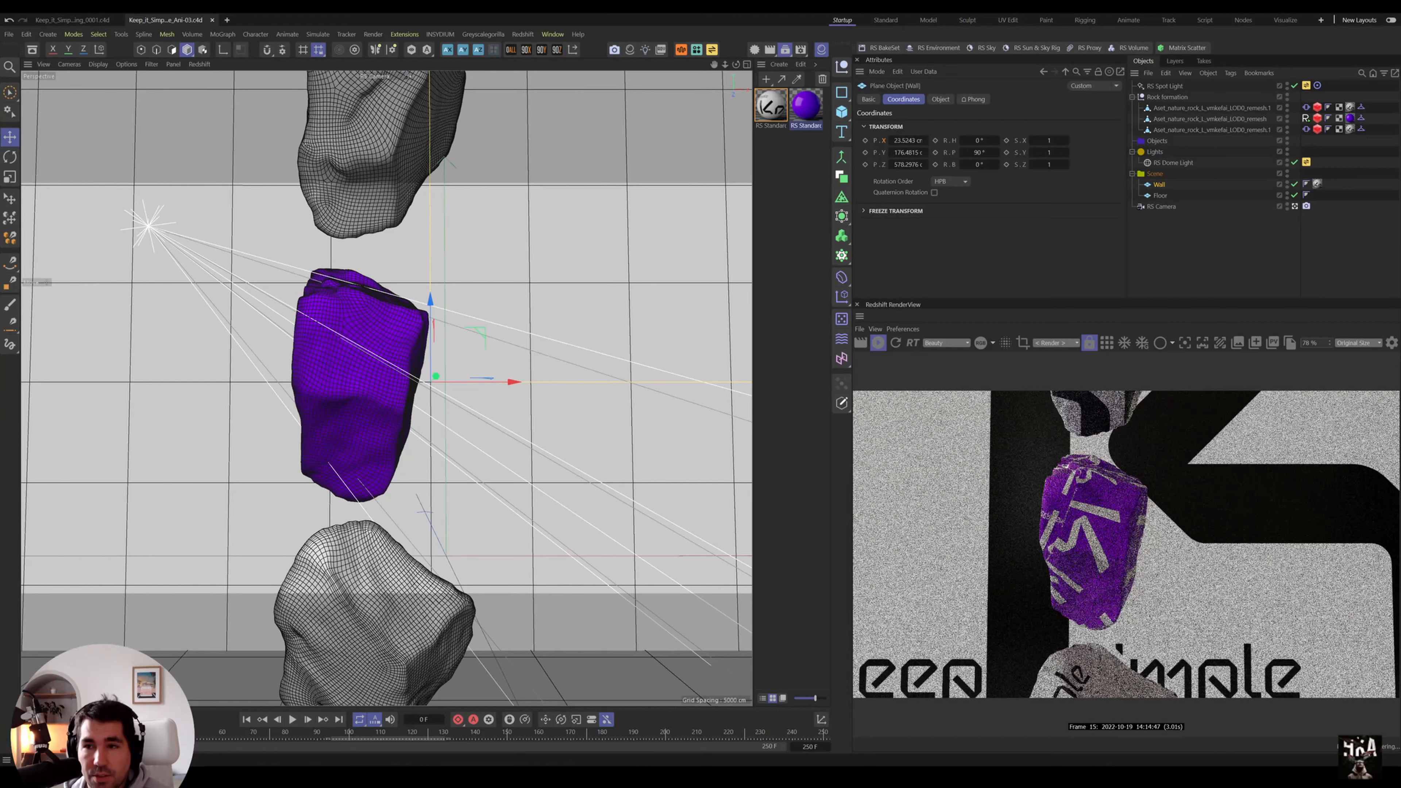
{"action": "left_click", "coordinate": [1350, 119]}
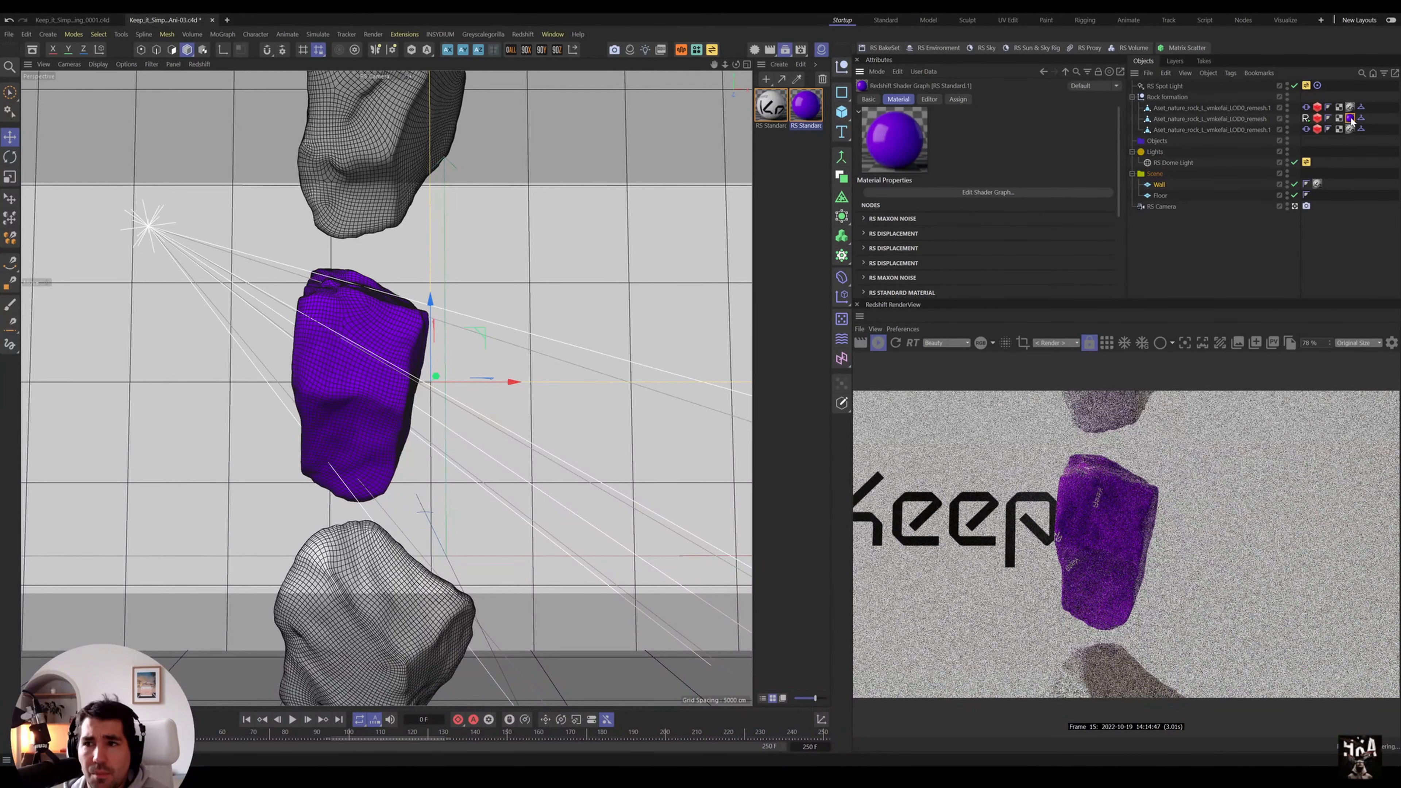
{"action": "left_click", "coordinate": [1349, 129]}
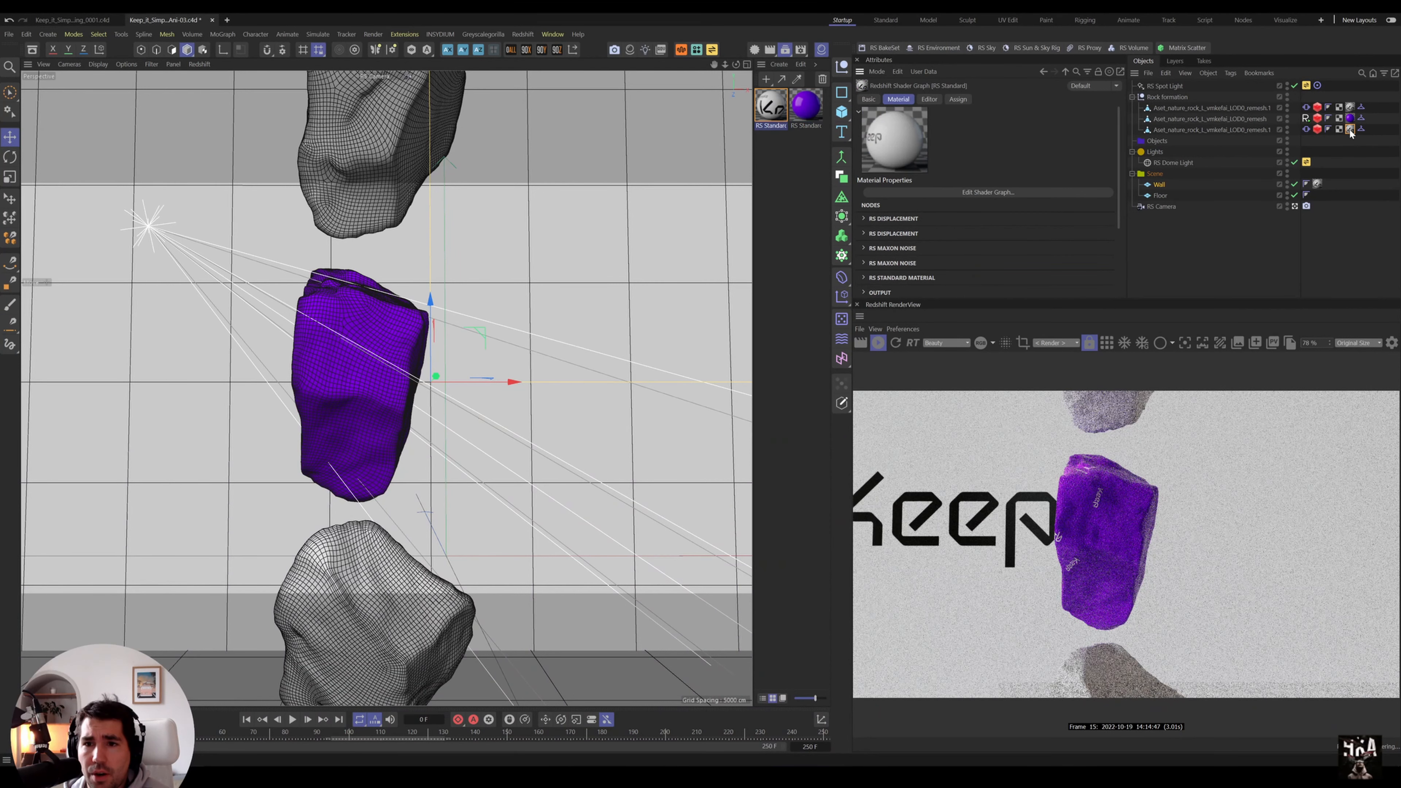
{"action": "left_click", "coordinate": [9, 34]}
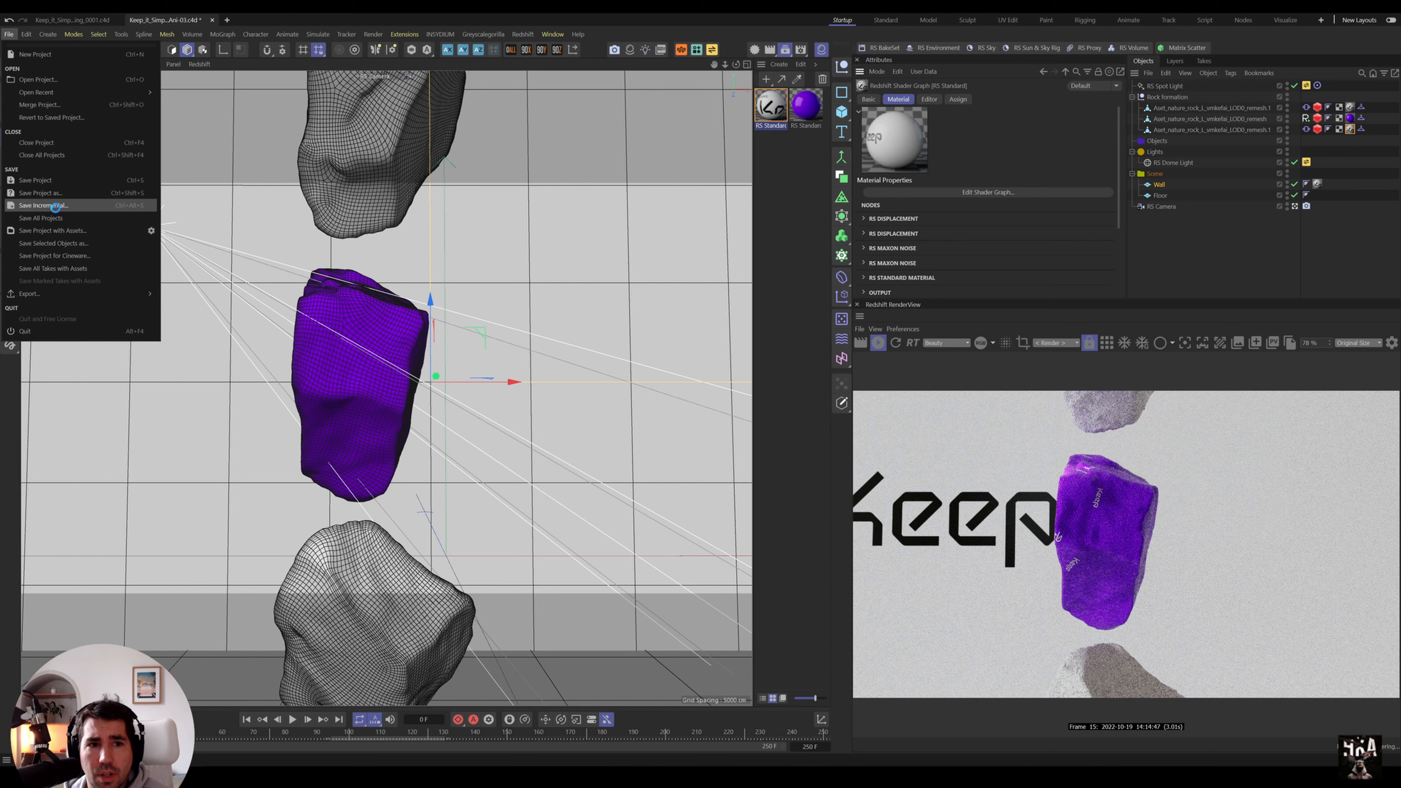
{"action": "left_click", "coordinate": [54, 206]}
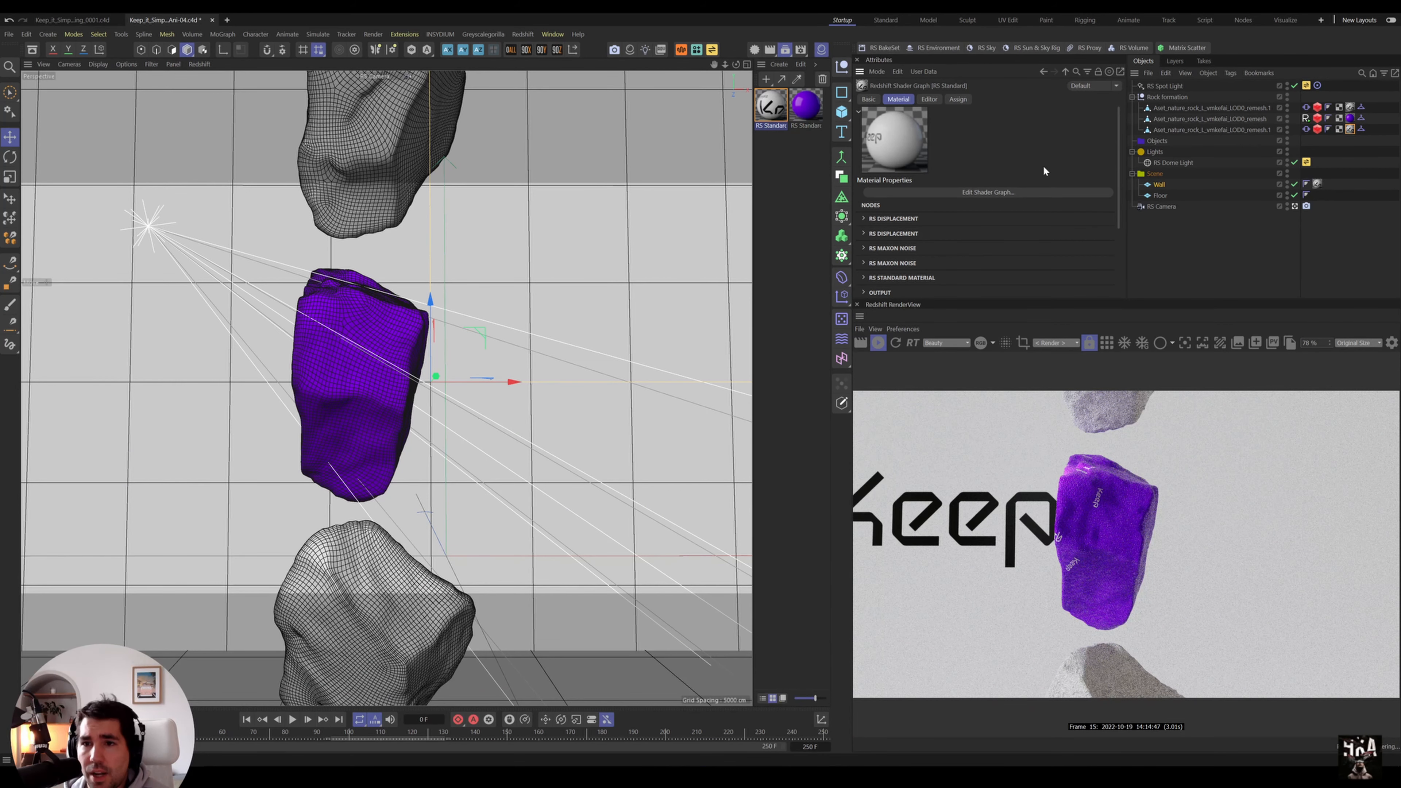
- Delete the texture, color splitter and their connected standard material nodes from the white material's shader graph, and close the graph
{"action": "left_click", "coordinate": [970, 193]}
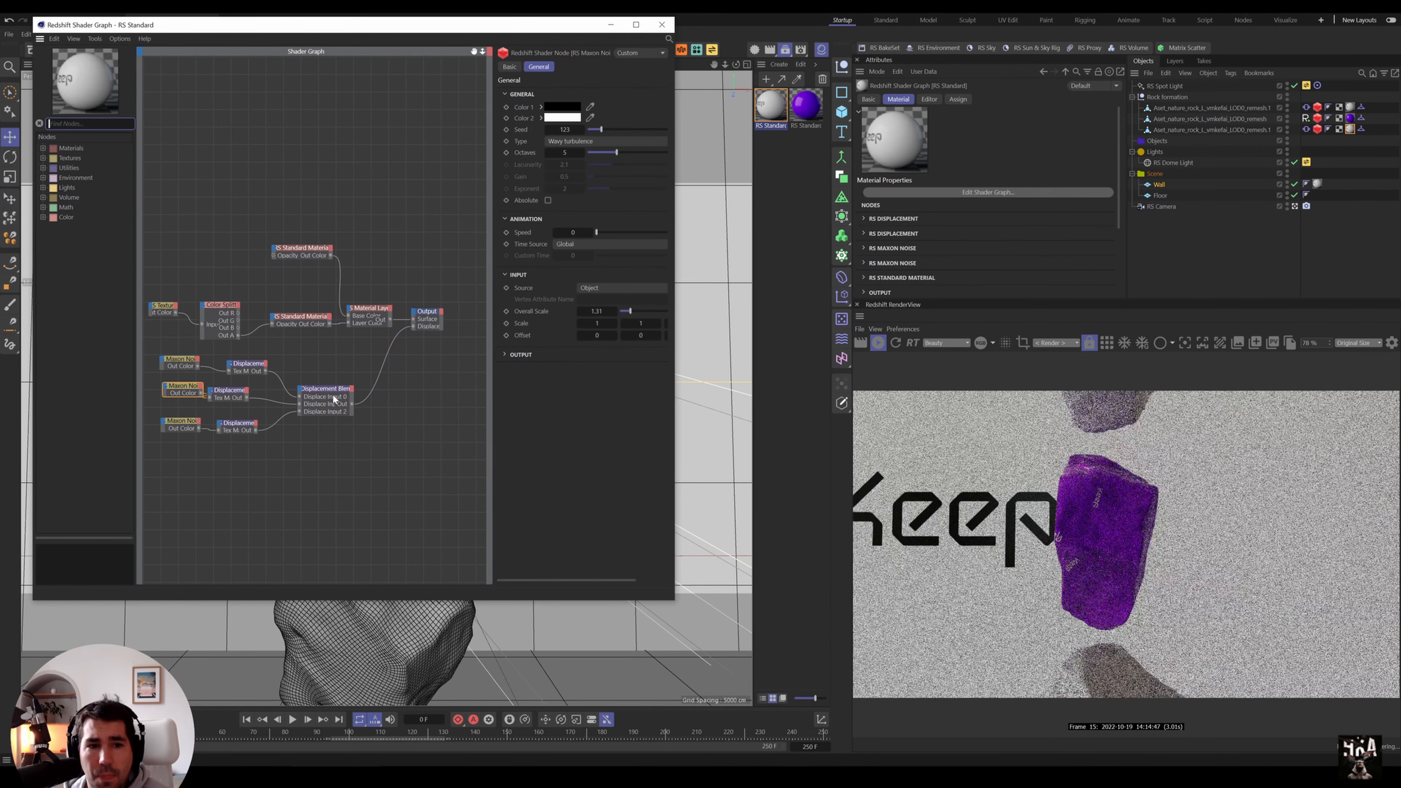
{"action": "left_click_drag", "start_coordinate": [317, 345], "coordinate": [147, 291]}
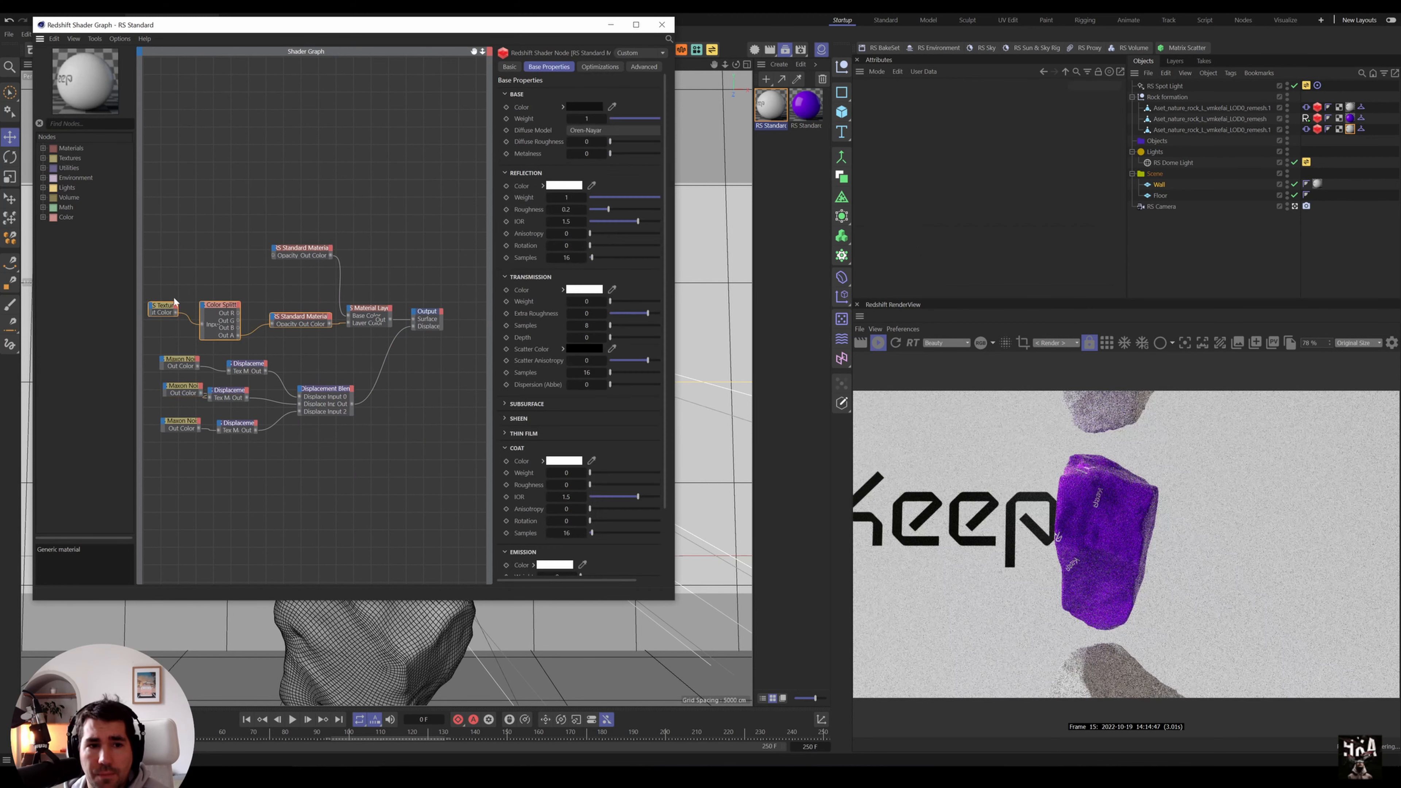
{"action": "key", "text": "Delete"}
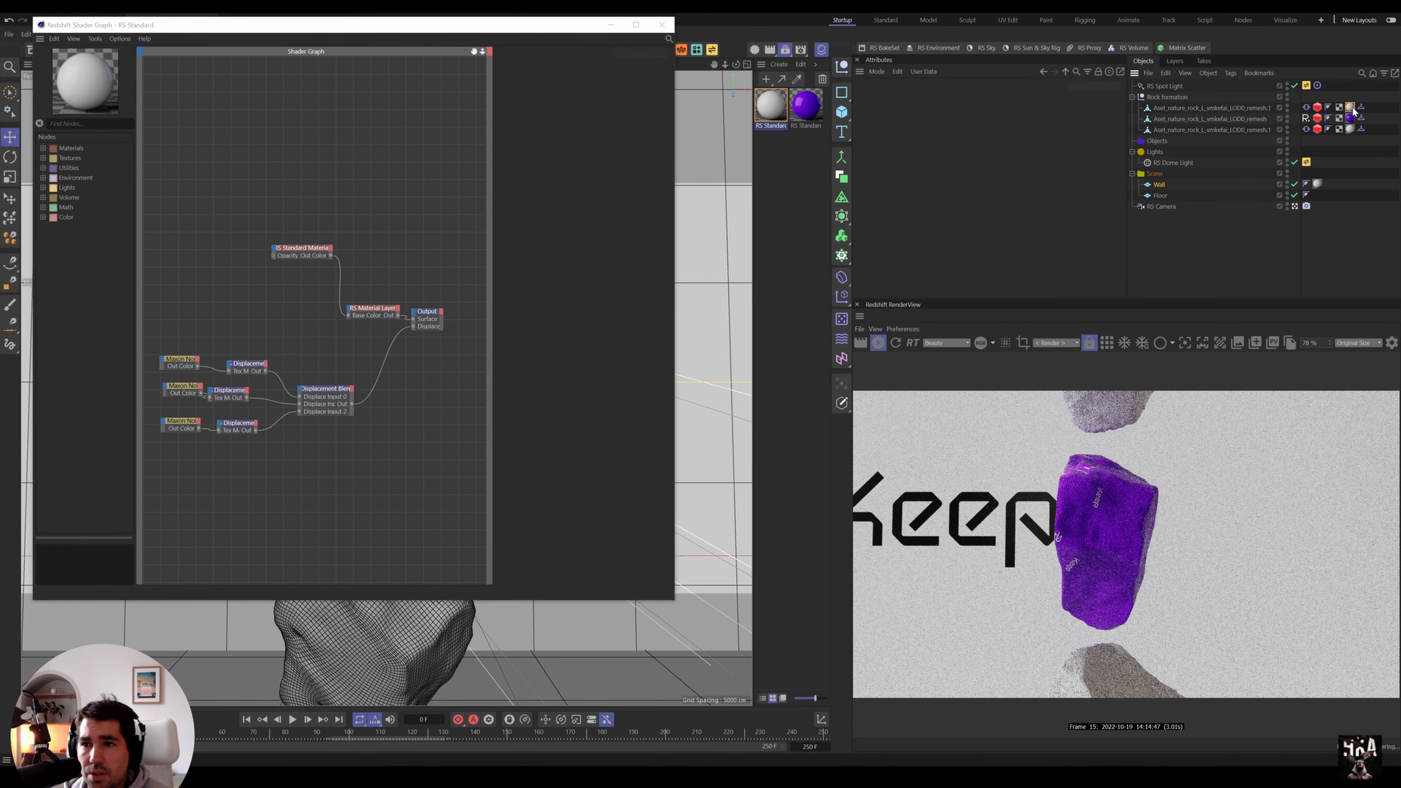
{"action": "left_click", "coordinate": [1350, 108]}
{"action": "left_click", "coordinate": [662, 25]}
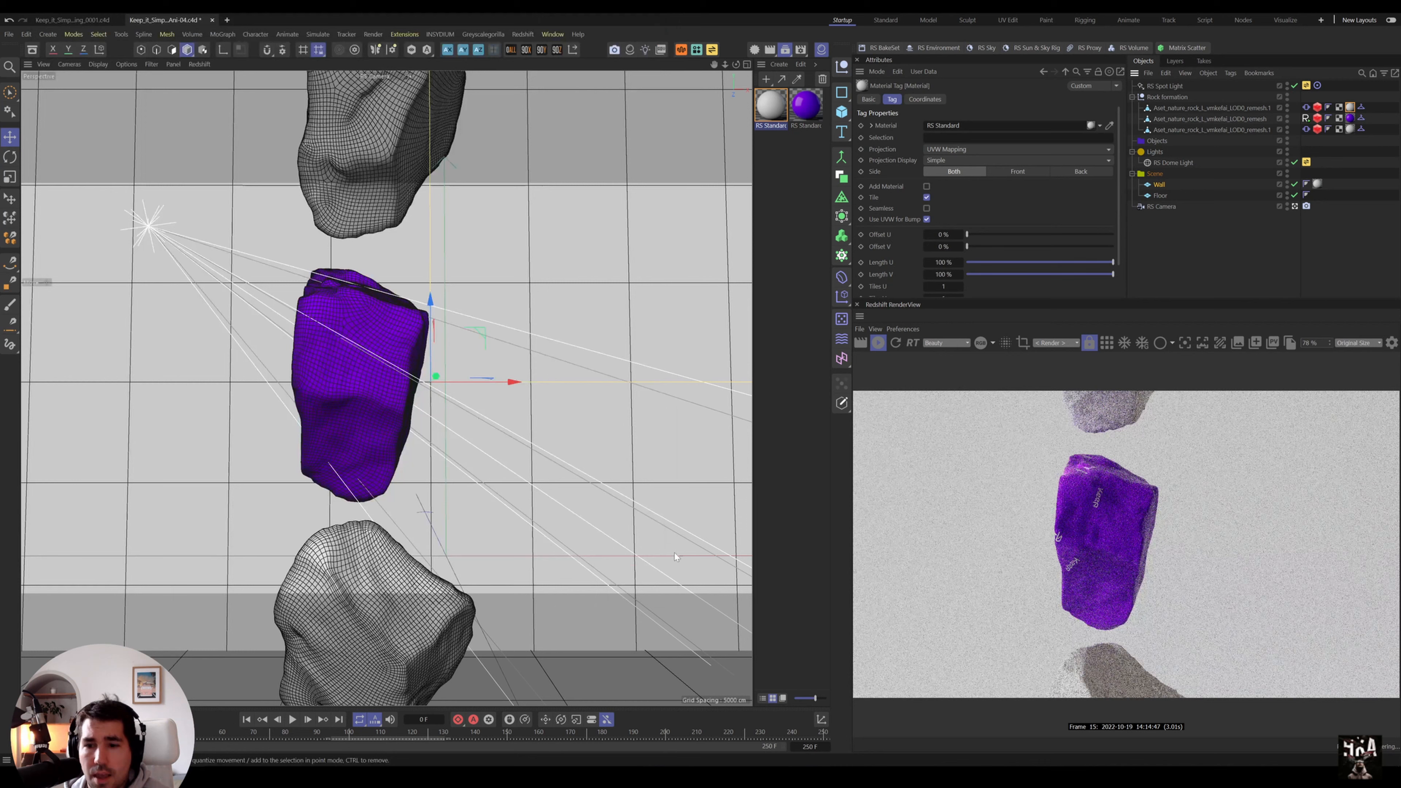
- Scrub to frame 97, nudge the purple rock slightly sideways between the other rocks, and scrub back to frame 12
{"action": "left_click_drag", "start_coordinate": [93, 742], "coordinate": [338, 732]}
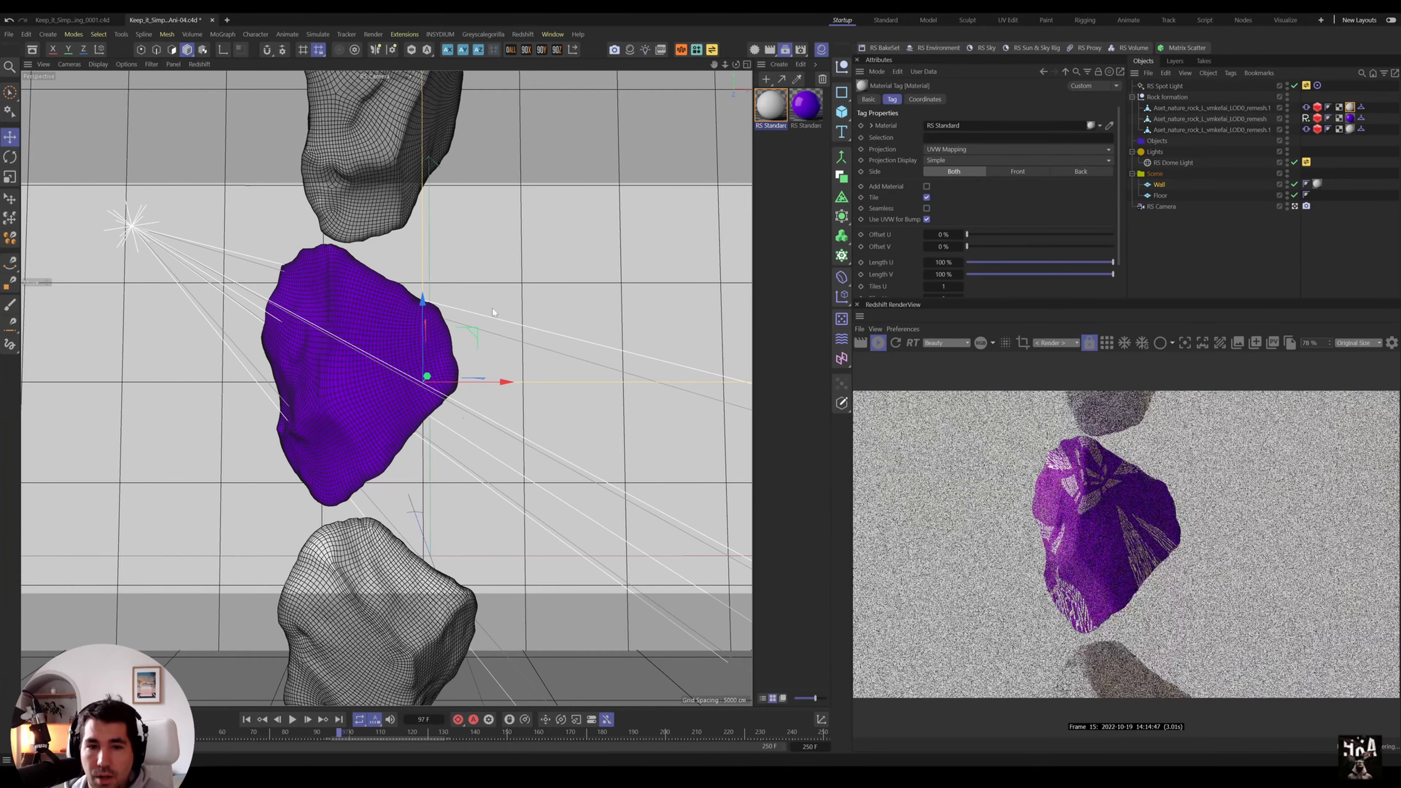
{"action": "left_click_drag", "start_coordinate": [499, 381], "coordinate": [513, 384]}
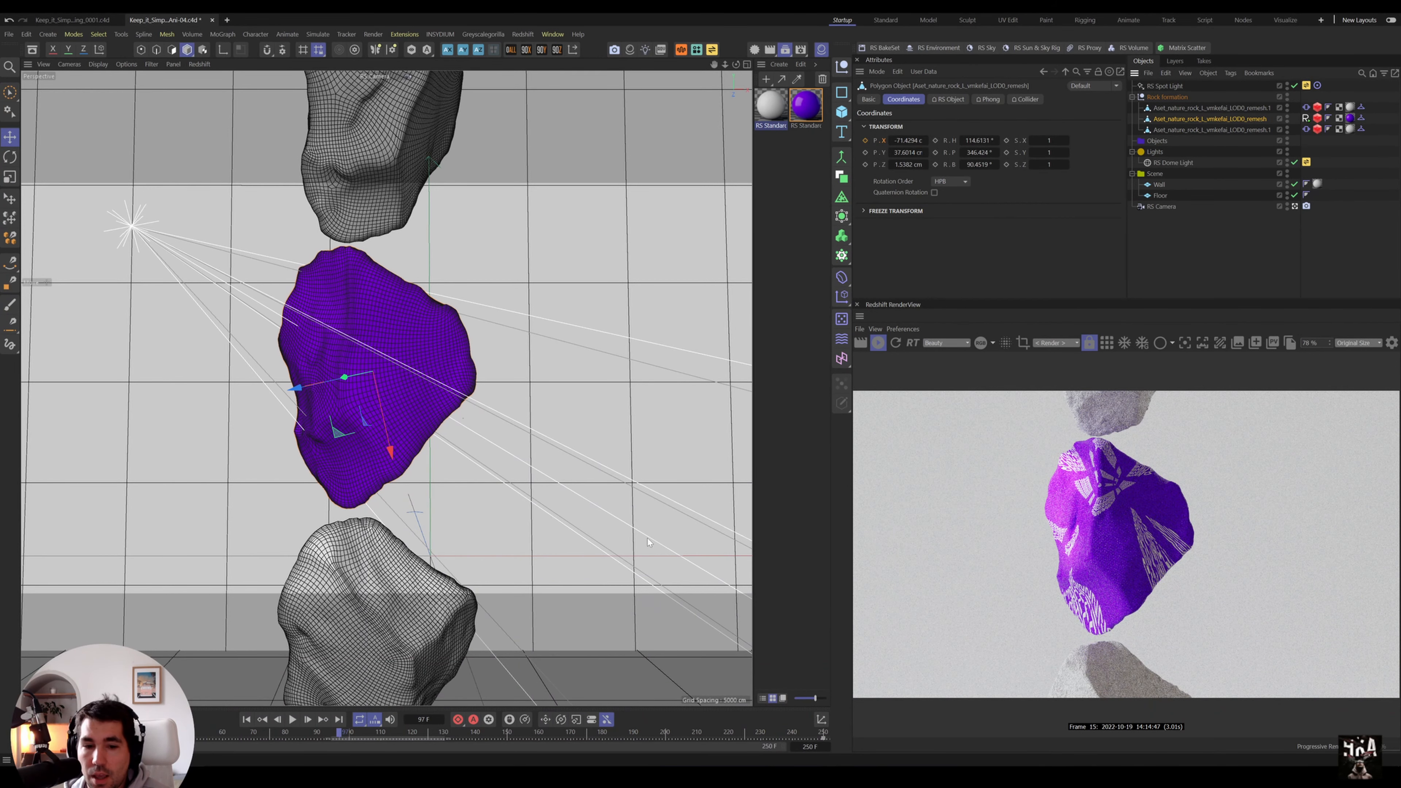
{"action": "left_click_drag", "start_coordinate": [199, 732], "coordinate": [68, 732]}
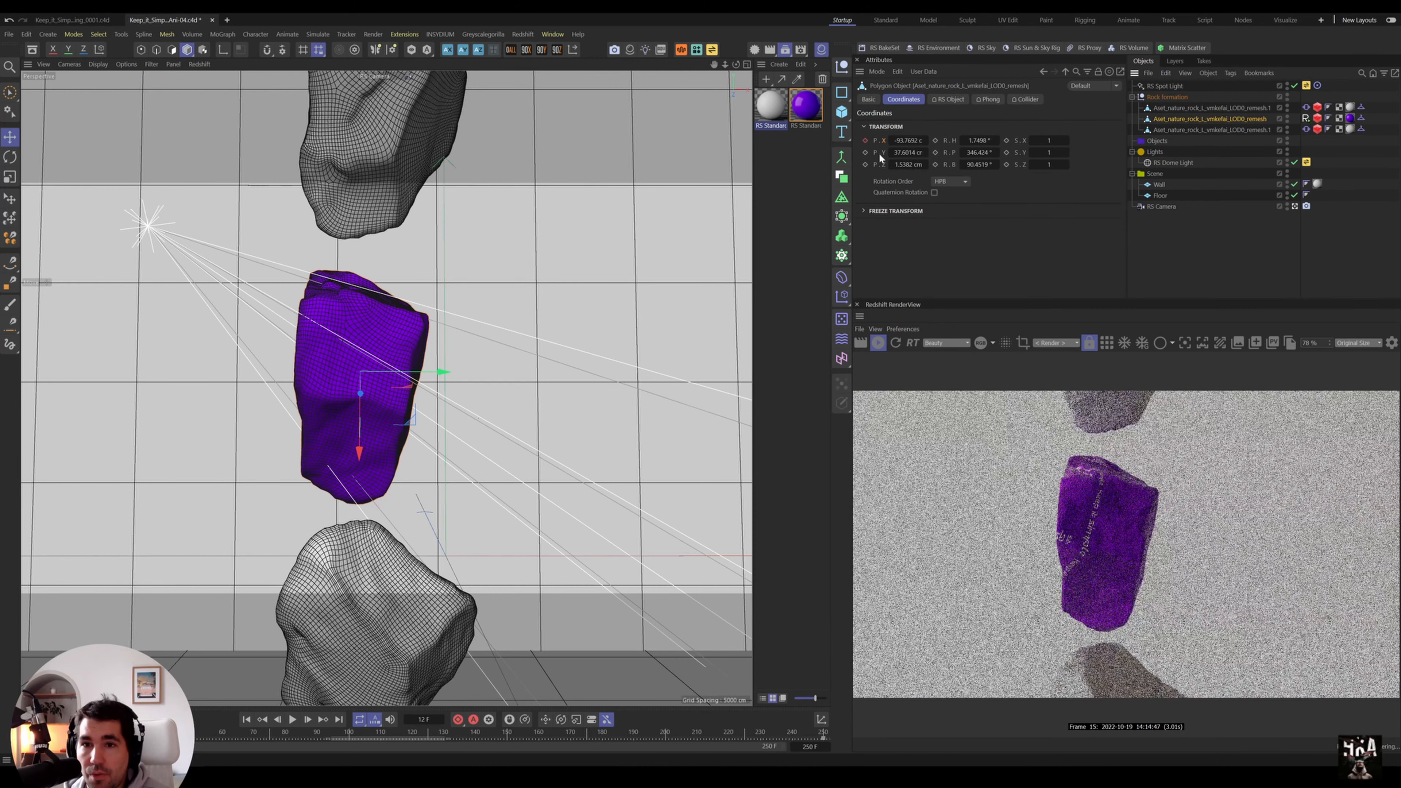
- Place the purple rock inside a Remesh generator and set its mesh density to 35%
{"action": "left_click", "coordinate": [842, 197], "text": "alt"}
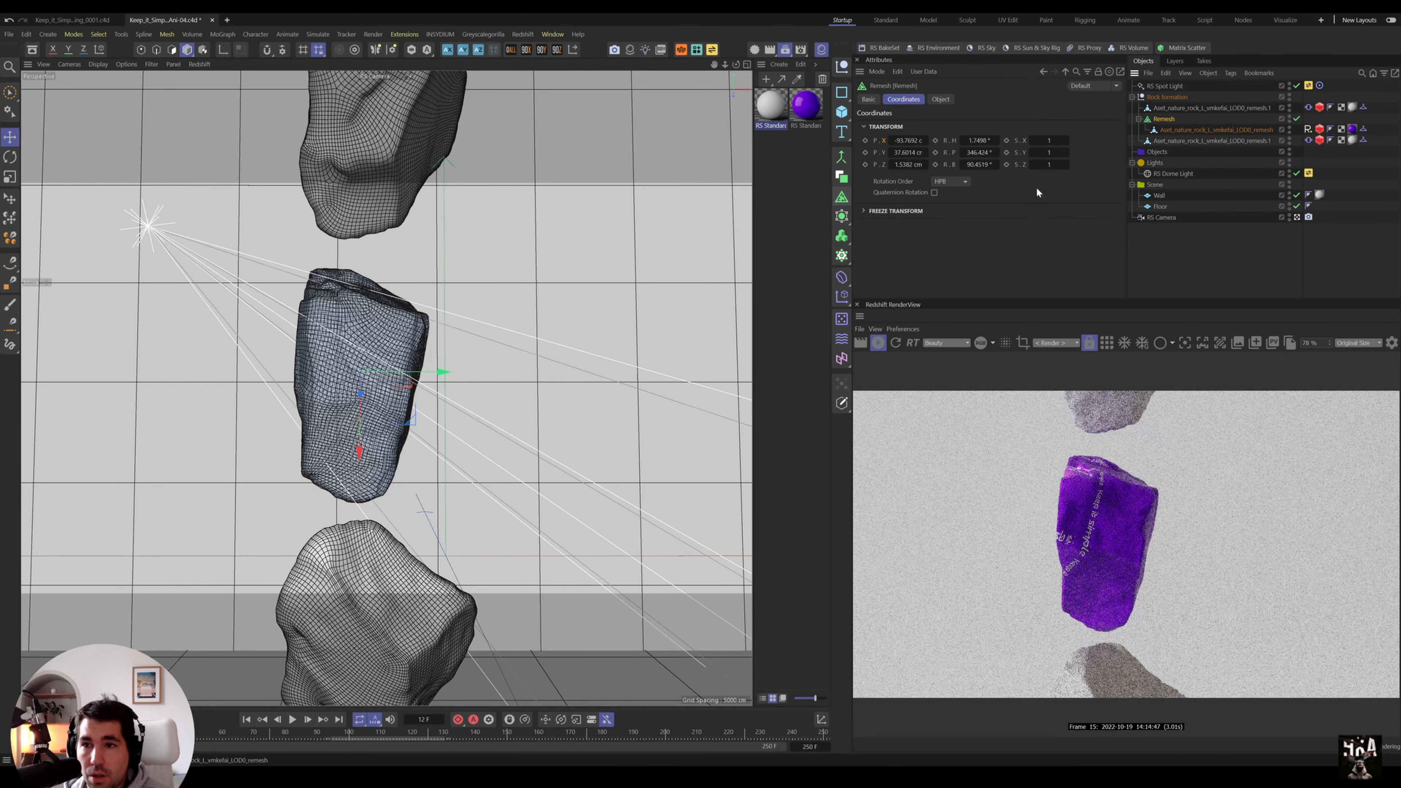
{"action": "left_click", "coordinate": [1175, 133]}
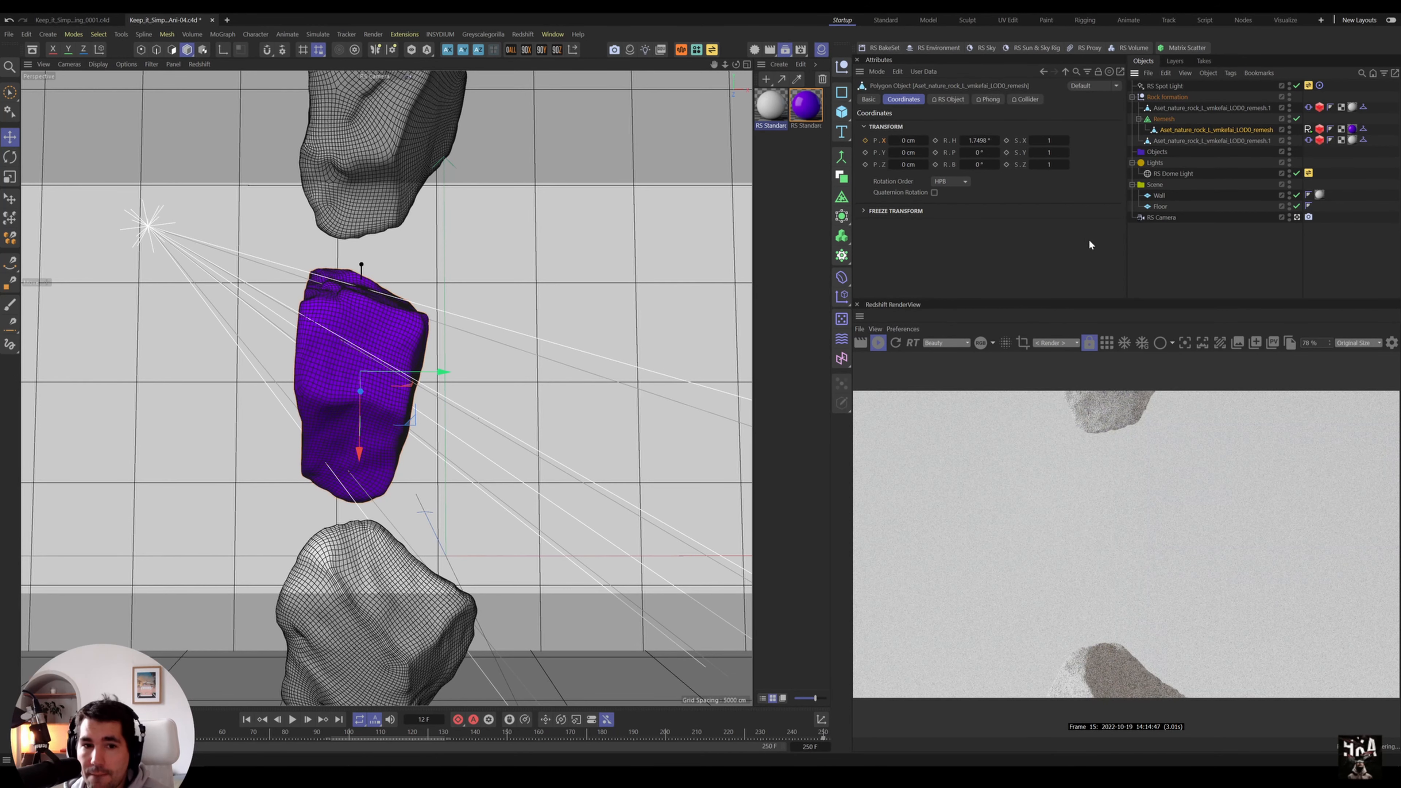
{"action": "left_click", "coordinate": [1164, 119]}
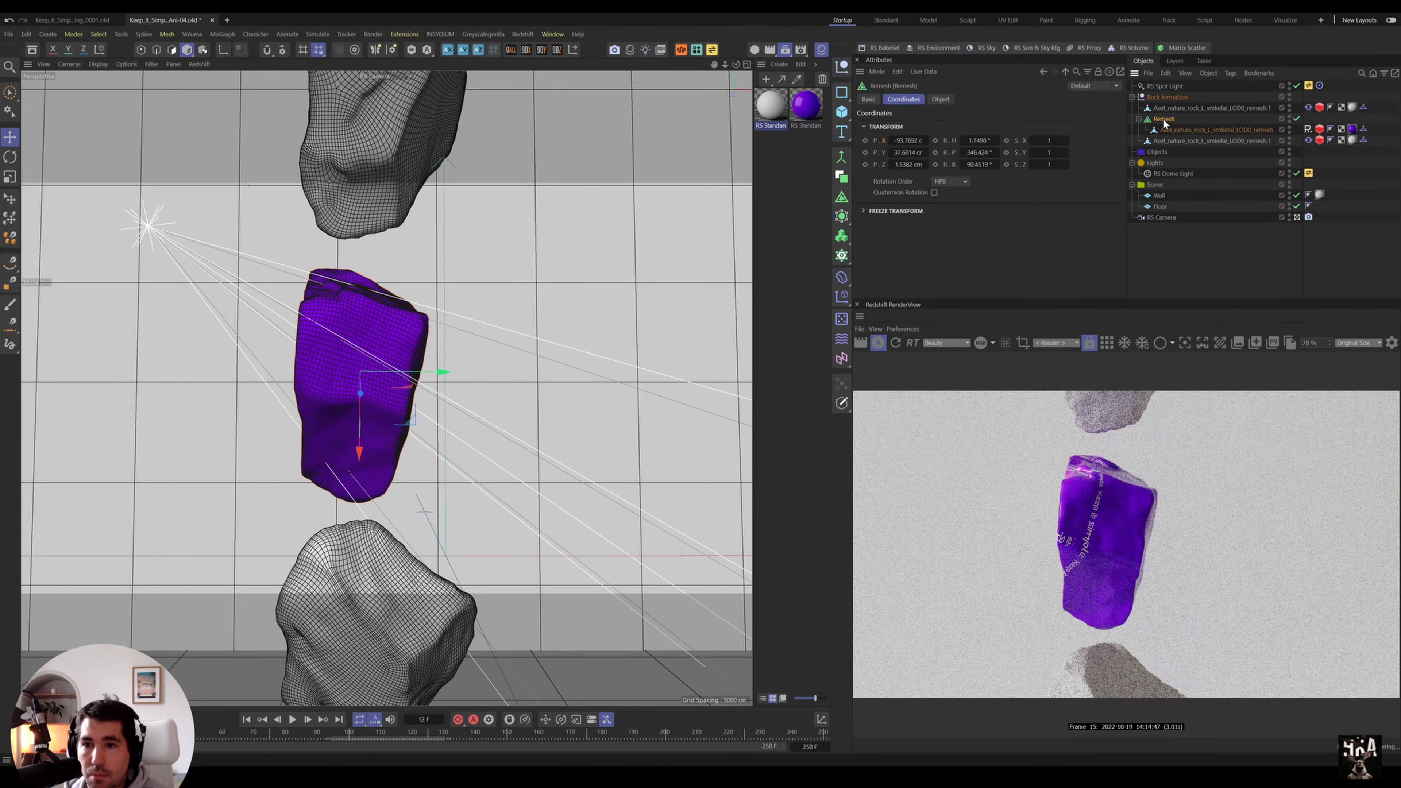
{"action": "left_click", "coordinate": [940, 99]}
{"action": "left_click", "coordinate": [981, 149]}
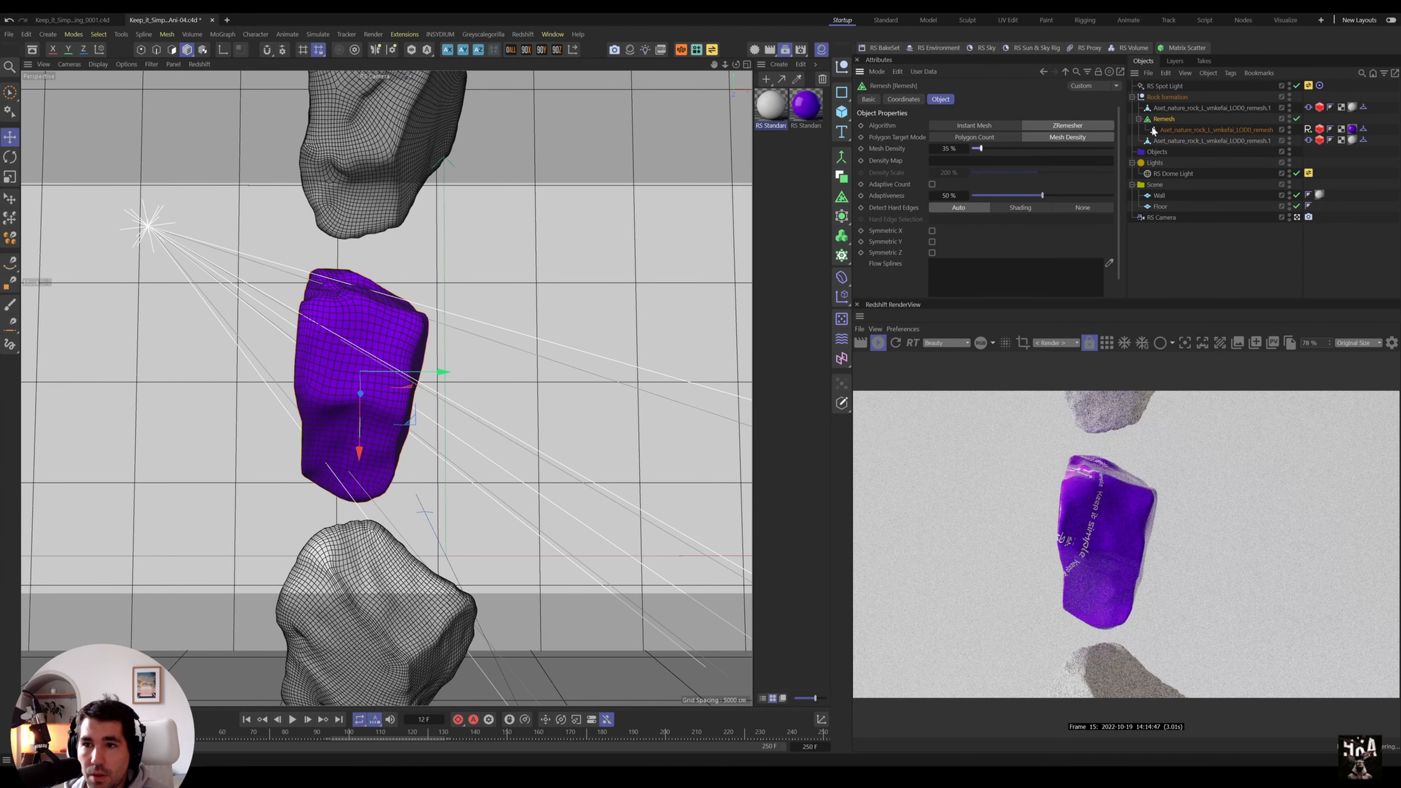
{"action": "left_click", "coordinate": [1173, 128]}
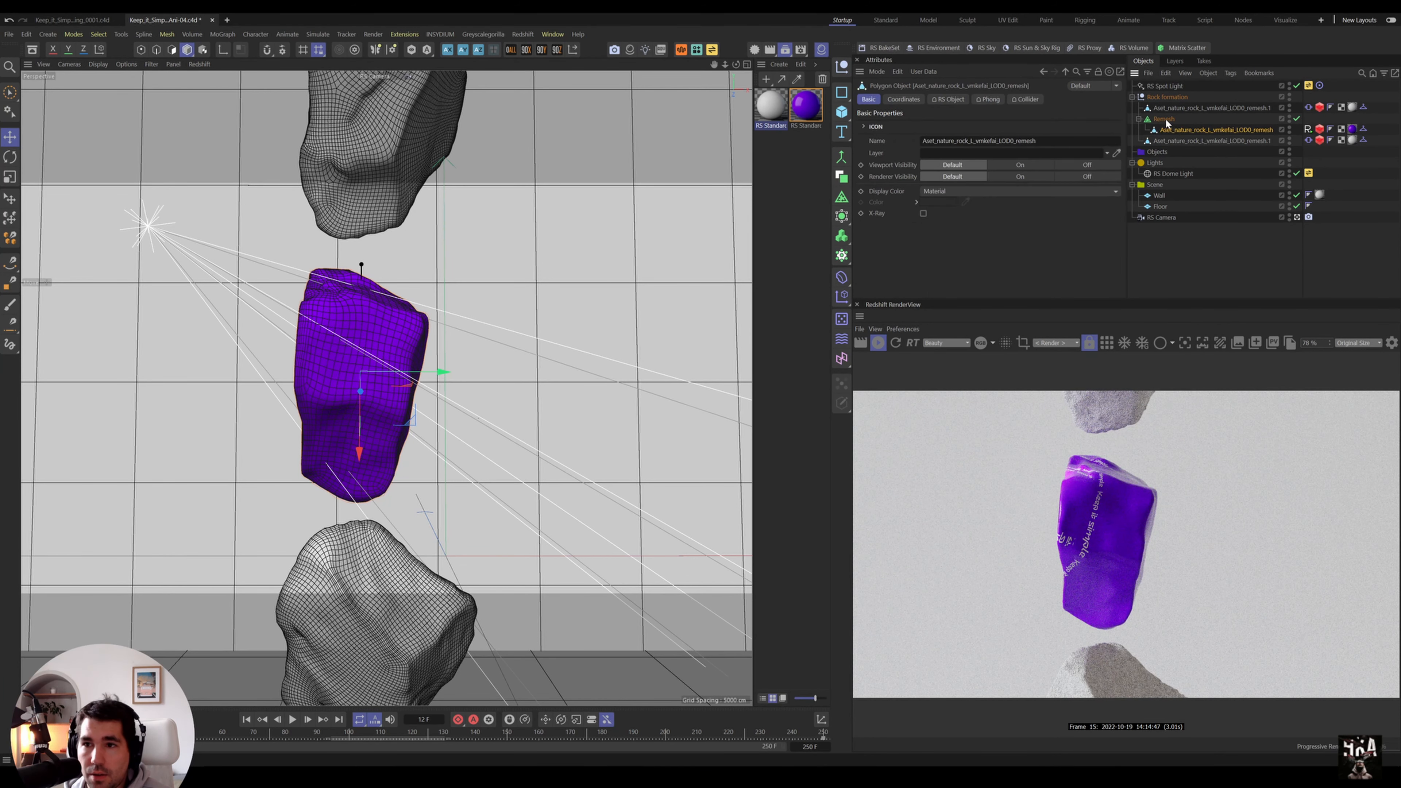
{"action": "left_click", "coordinate": [1170, 121]}
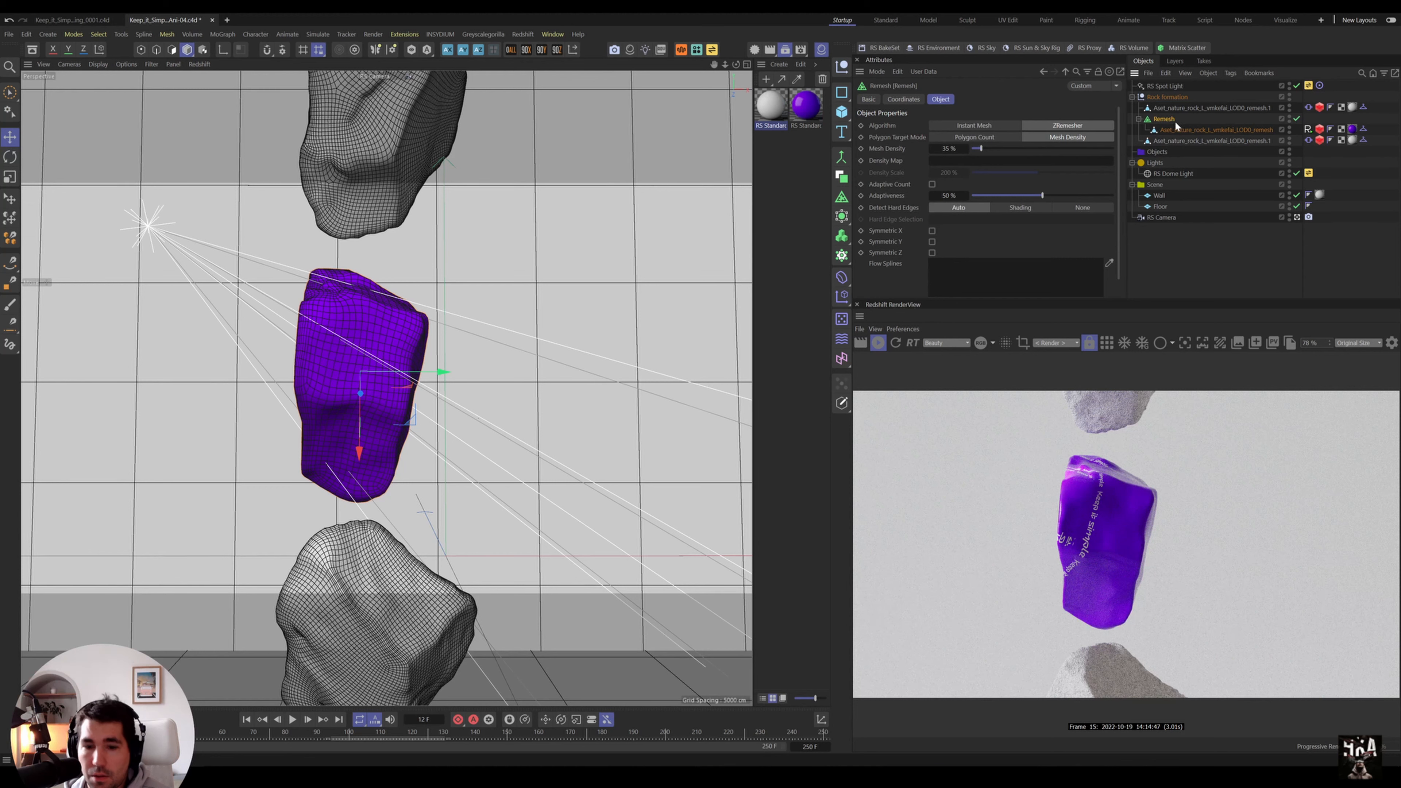
- Make the Remesh editable, move the resulting rock mesh out, copy a Redshift object tag onto it, and delete the leftover Remesh group
{"action": "key", "text": "c"}
{"action": "left_click", "coordinate": [1139, 119]}
{"action": "left_click_drag", "start_coordinate": [1165, 128], "coordinate": [1173, 113]}
{"action": "left_click_drag", "start_coordinate": [1323, 140], "coordinate": [1324, 117]}
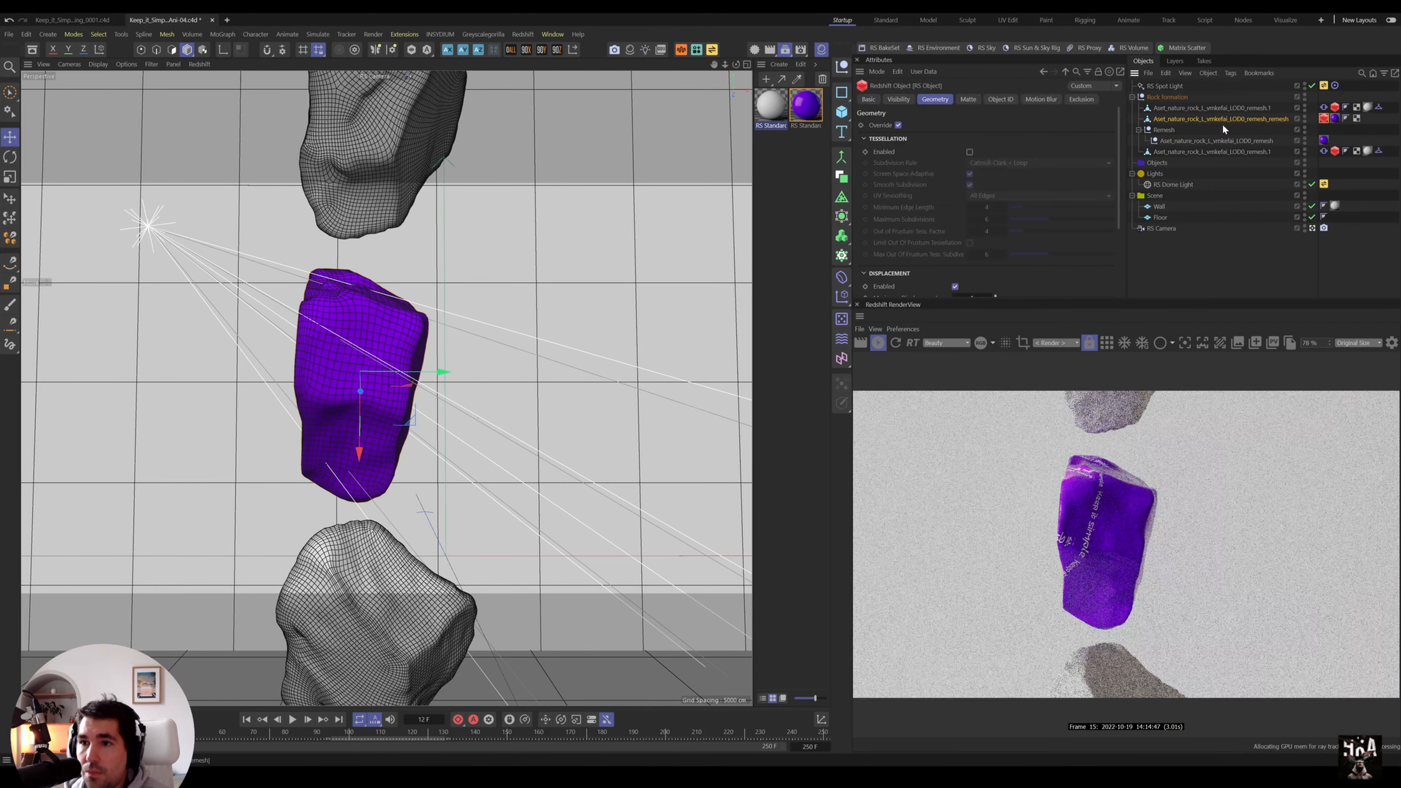
{"action": "left_click", "coordinate": [1164, 129]}
{"action": "key", "text": "Delete"}
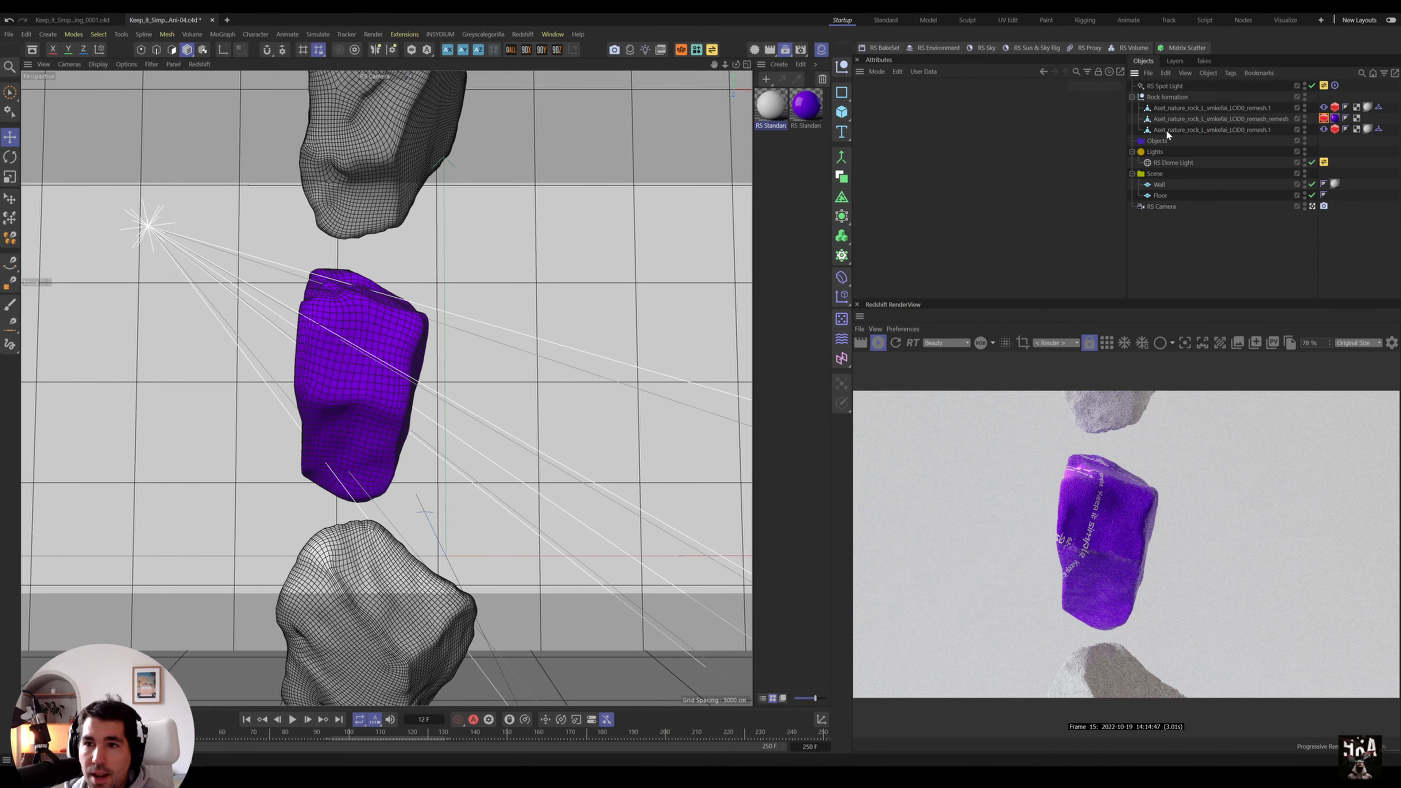
- Add a Cloth simulation tag to the remeshed purple rock
{"action": "left_click", "coordinate": [1192, 121]}
{"action": "right_click", "coordinate": [1196, 121]}
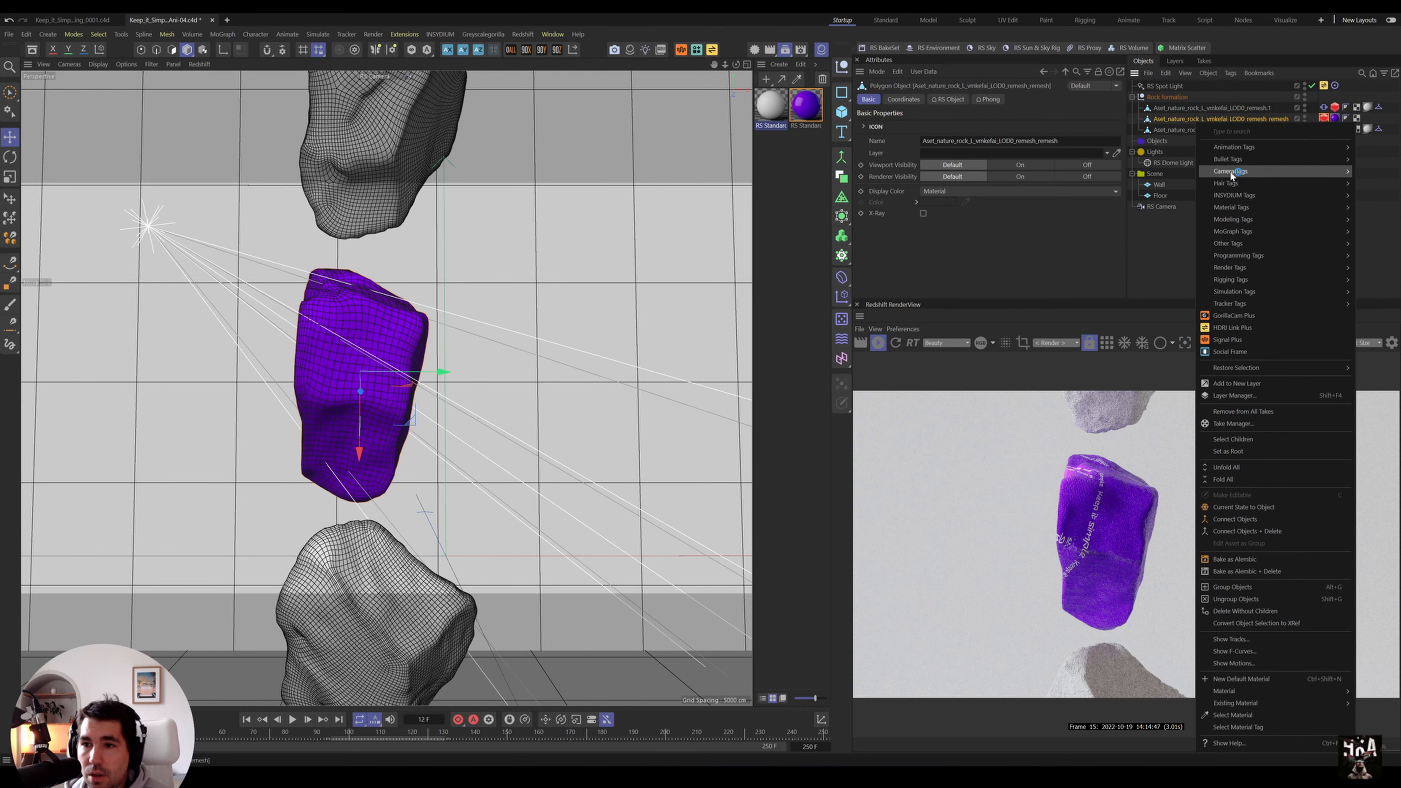
{"action": "mouse_move", "coordinate": [1239, 289]}
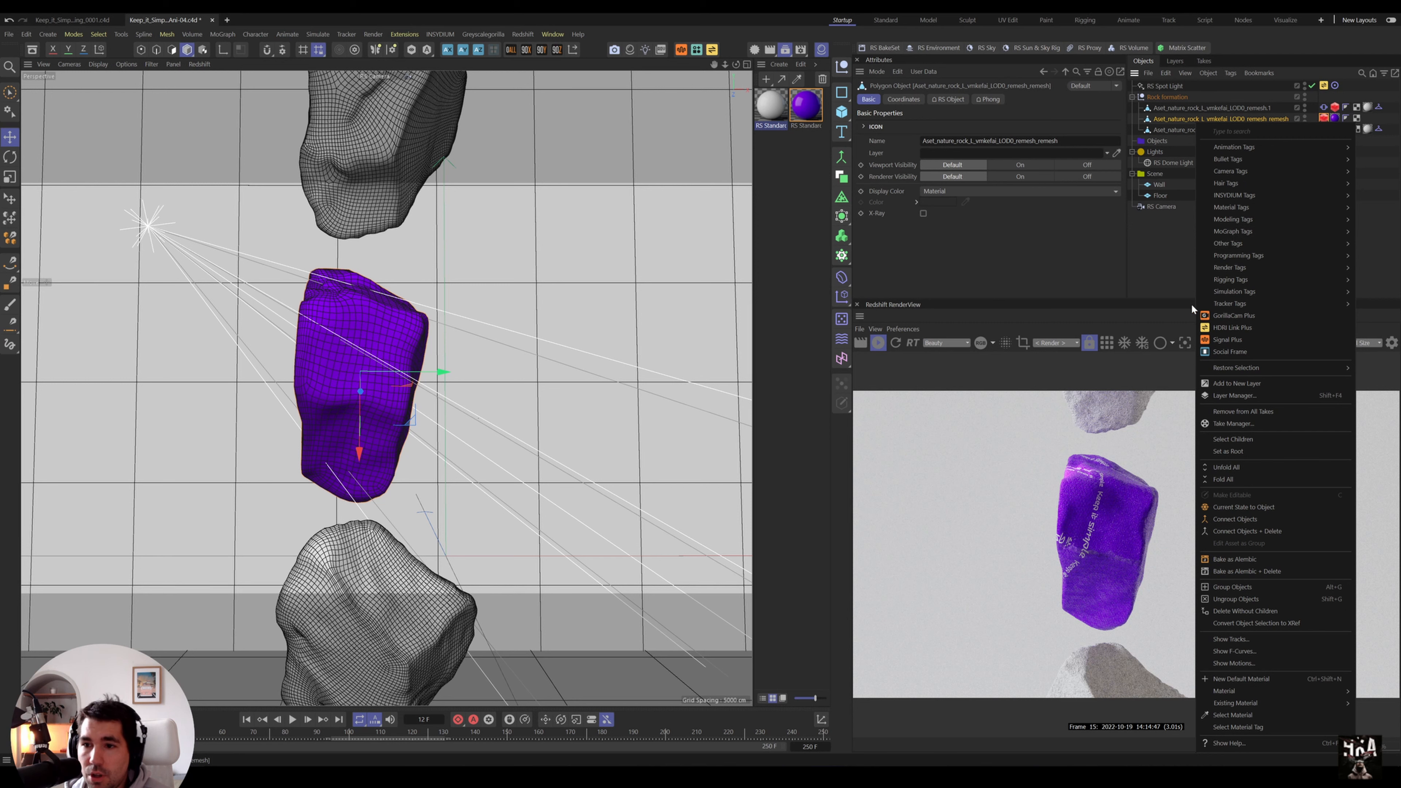
{"action": "left_click", "coordinate": [1168, 298]}
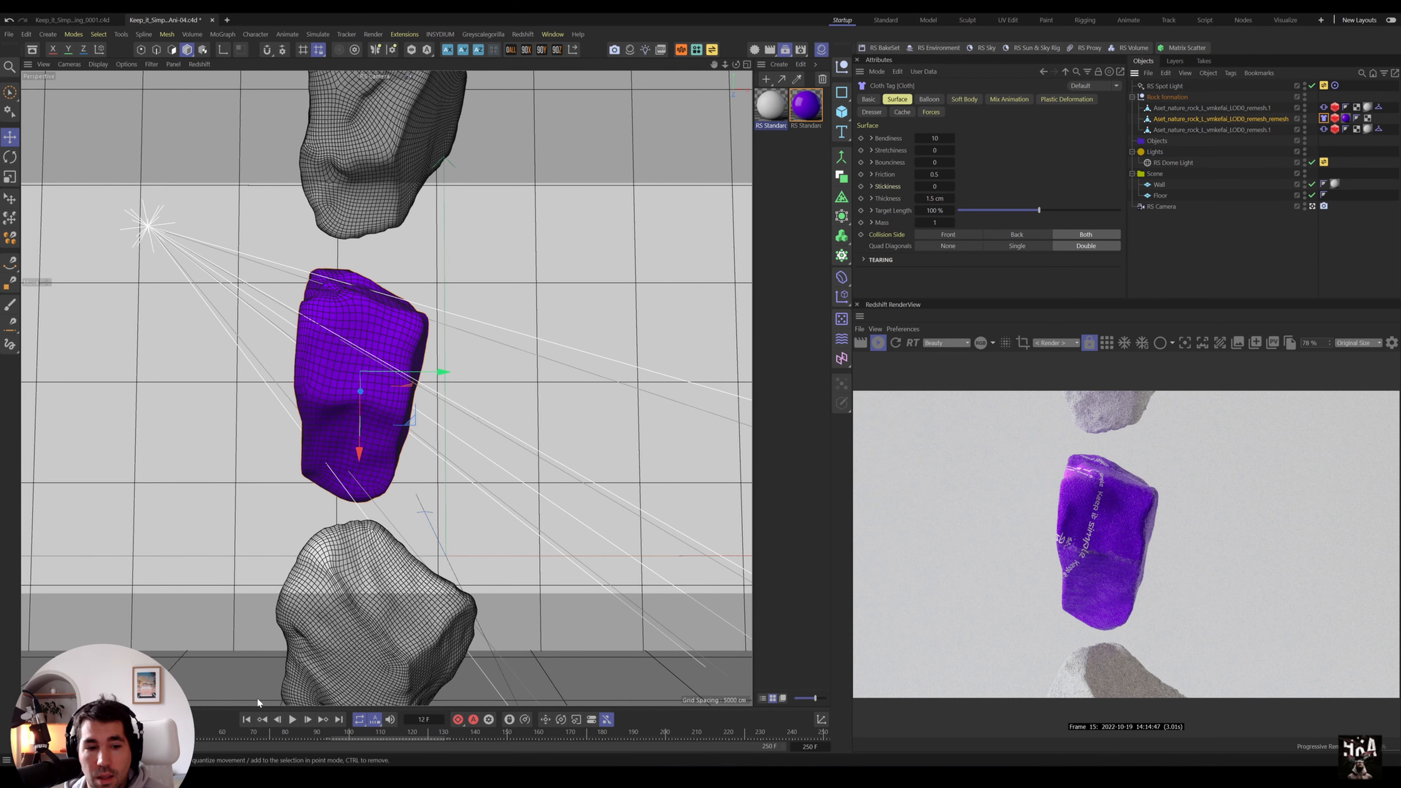
- Play the simulation, delete the first tag on each of the two grey rocks, and scrub to frame 163
{"action": "left_click", "coordinate": [292, 720]}
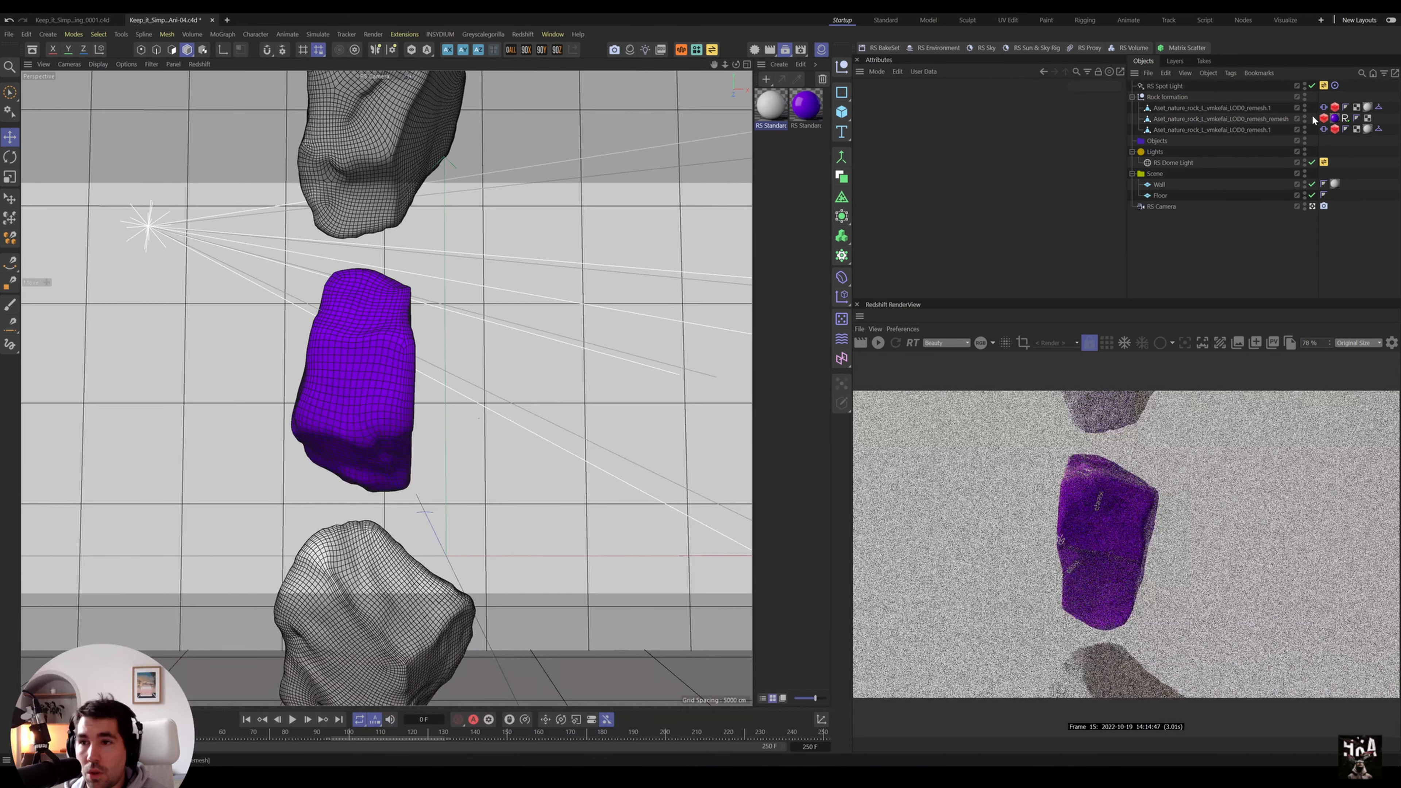
{"action": "left_click", "coordinate": [1324, 107]}
{"action": "key", "text": "Delete"}
{"action": "left_click", "coordinate": [1323, 129]}
{"action": "key", "text": "Delete"}
{"action": "left_click_drag", "start_coordinate": [32, 734], "coordinate": [547, 733]}
- Add a Cloth simulation tag to the purple rock again
{"action": "left_click", "coordinate": [323, 365]}
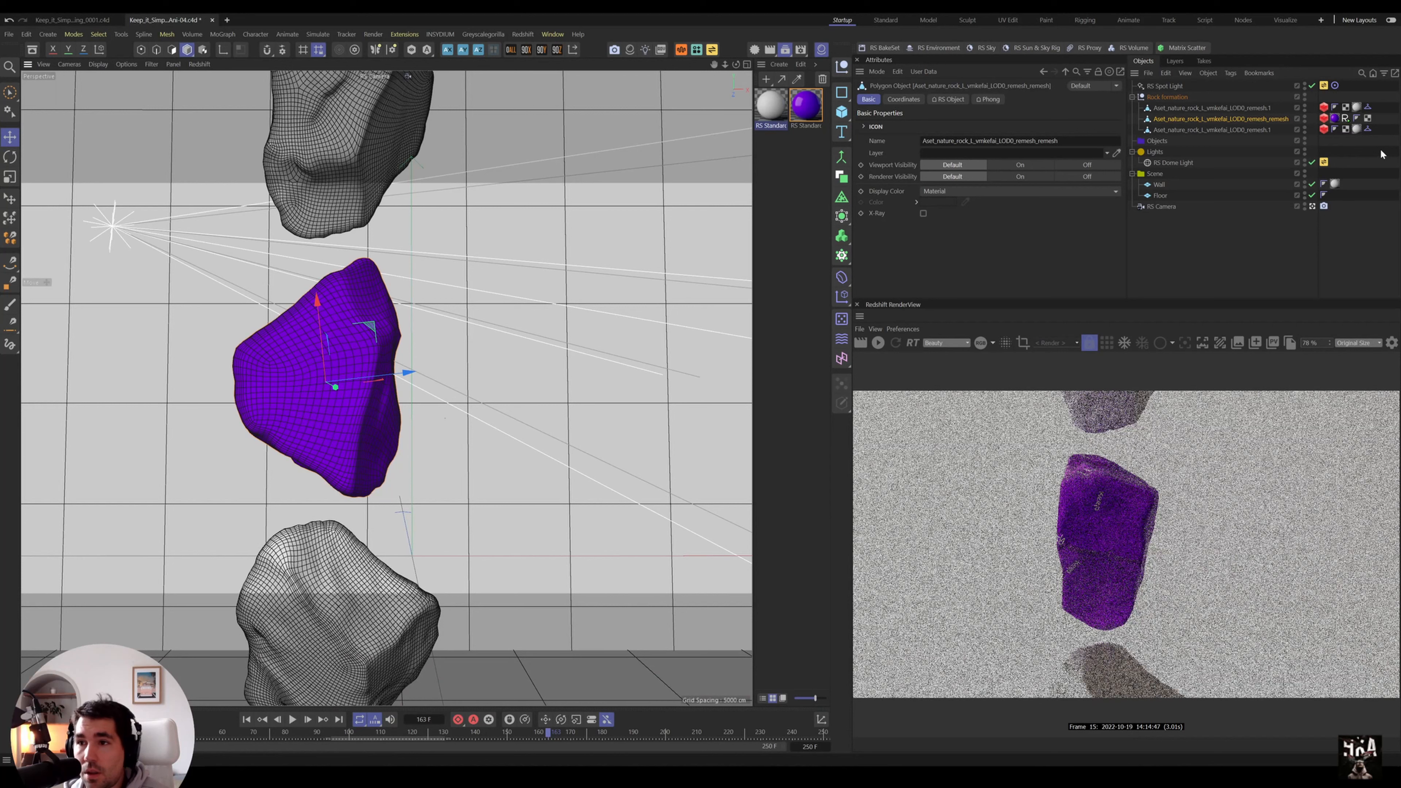
{"action": "right_click", "coordinate": [1248, 133]}
{"action": "mouse_move", "coordinate": [1150, 288]}
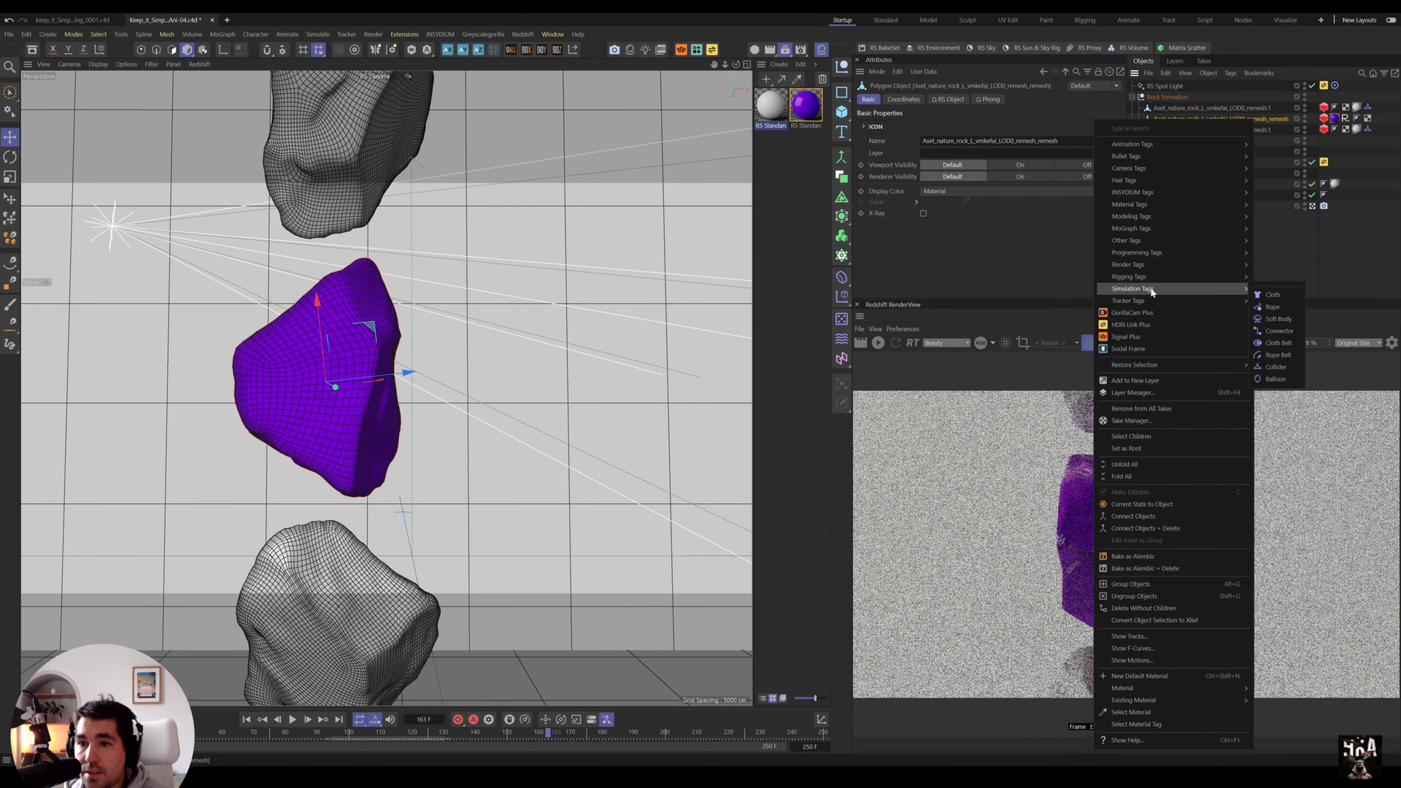
{"action": "left_click", "coordinate": [1269, 298]}
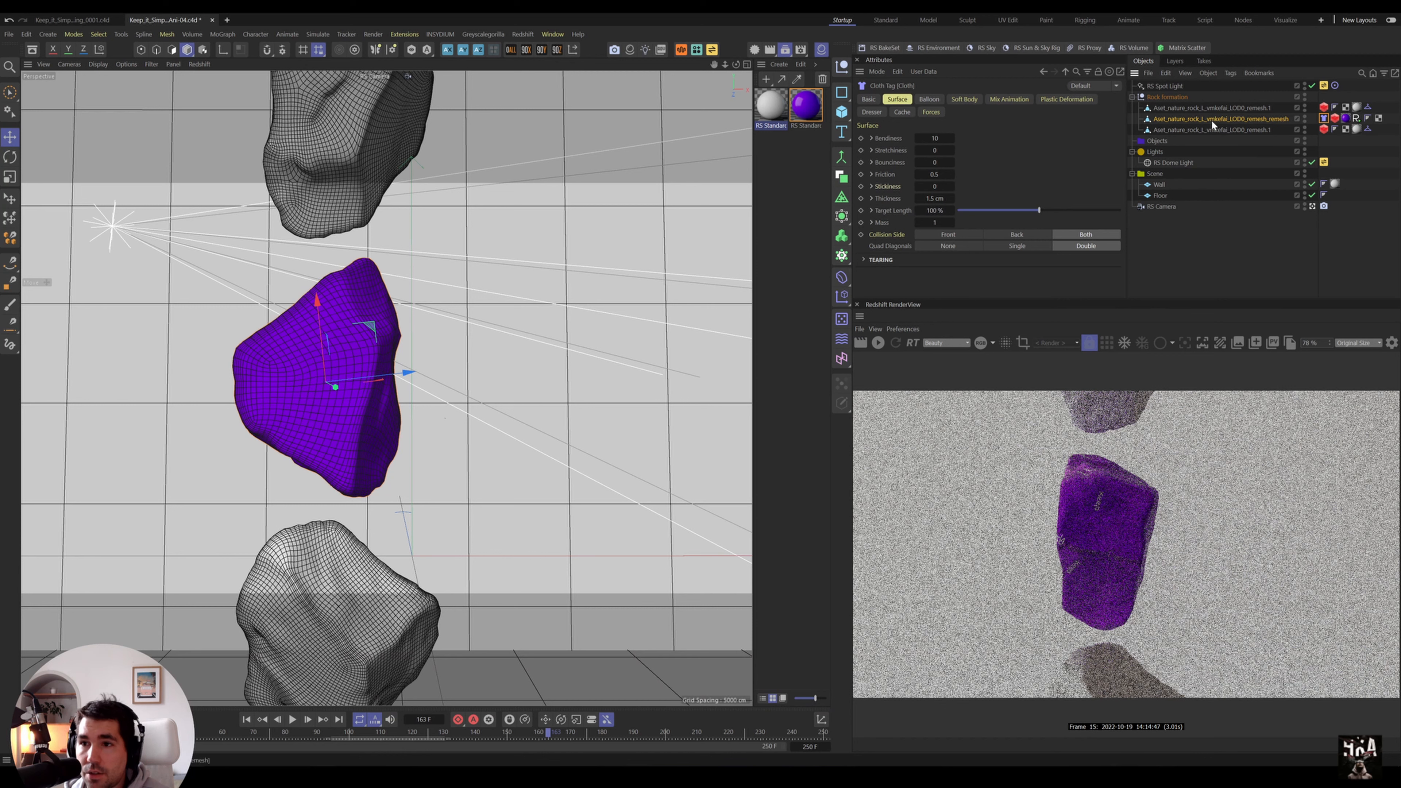
- Enable Balloon on the purple rock's cloth with overpressure 2.3 and expansion time 91 F, and play the simulation from the start
{"action": "left_click", "coordinate": [929, 100]}
{"action": "left_click", "coordinate": [917, 138]}
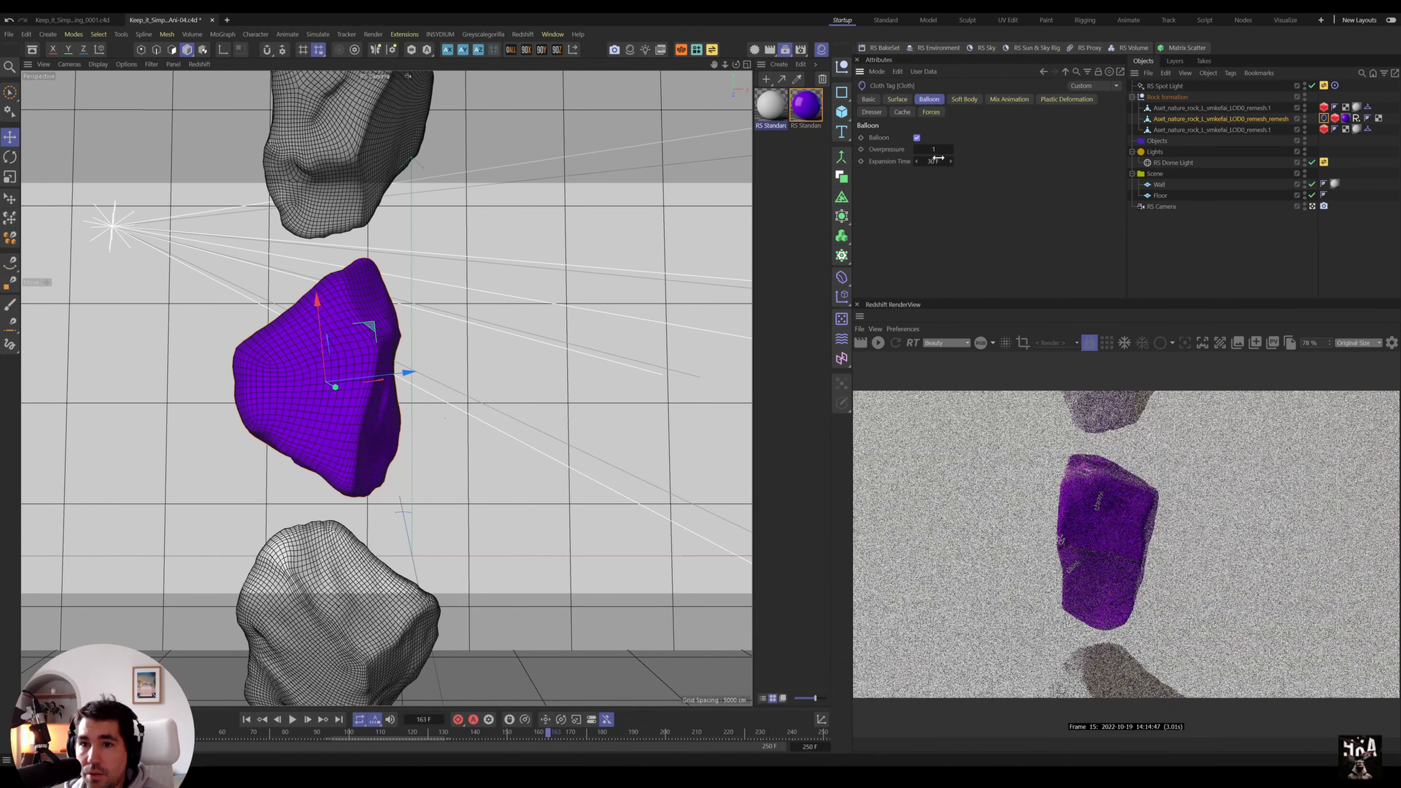
{"action": "left_click_drag", "start_coordinate": [938, 160], "coordinate": [946, 150]}
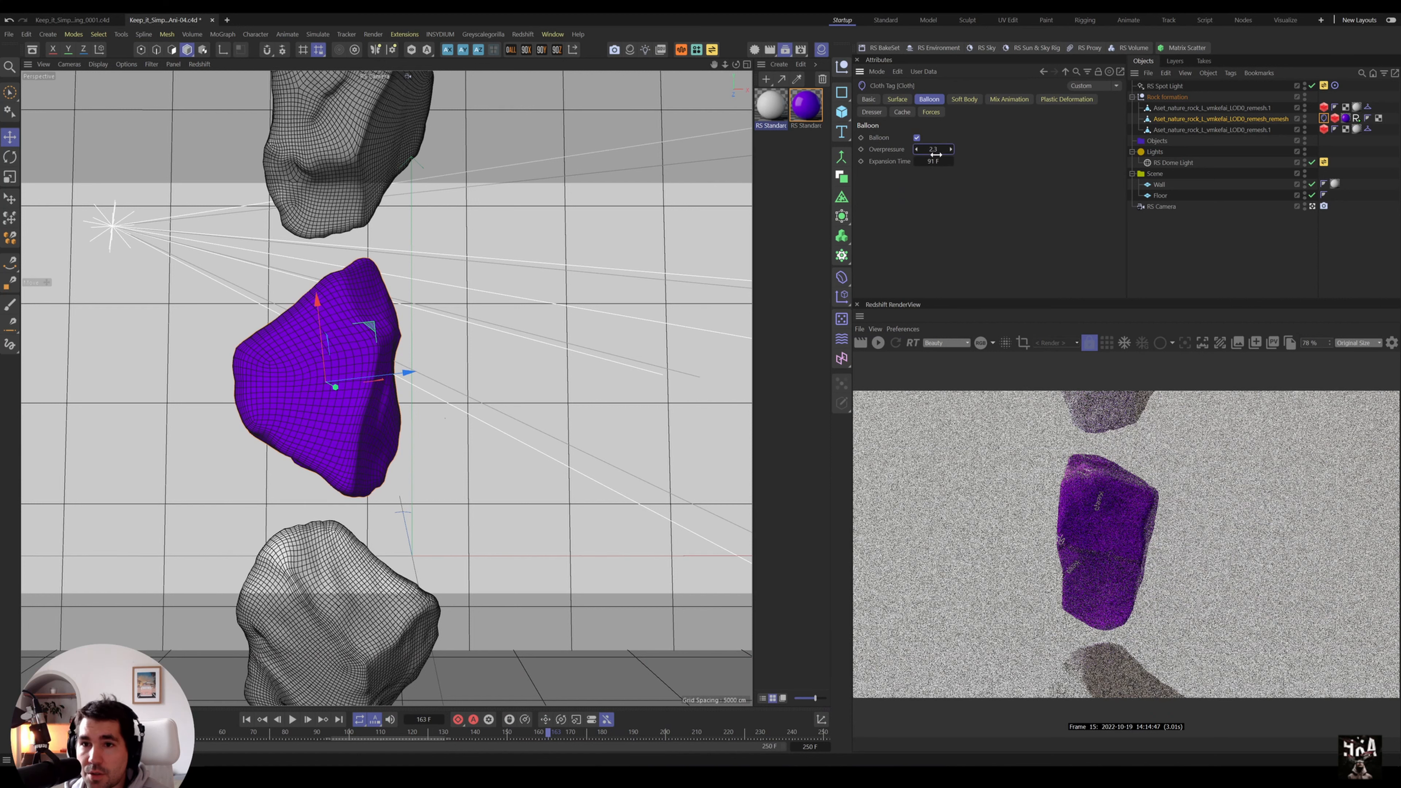
{"action": "left_click", "coordinate": [245, 719]}
{"action": "left_click", "coordinate": [292, 719]}
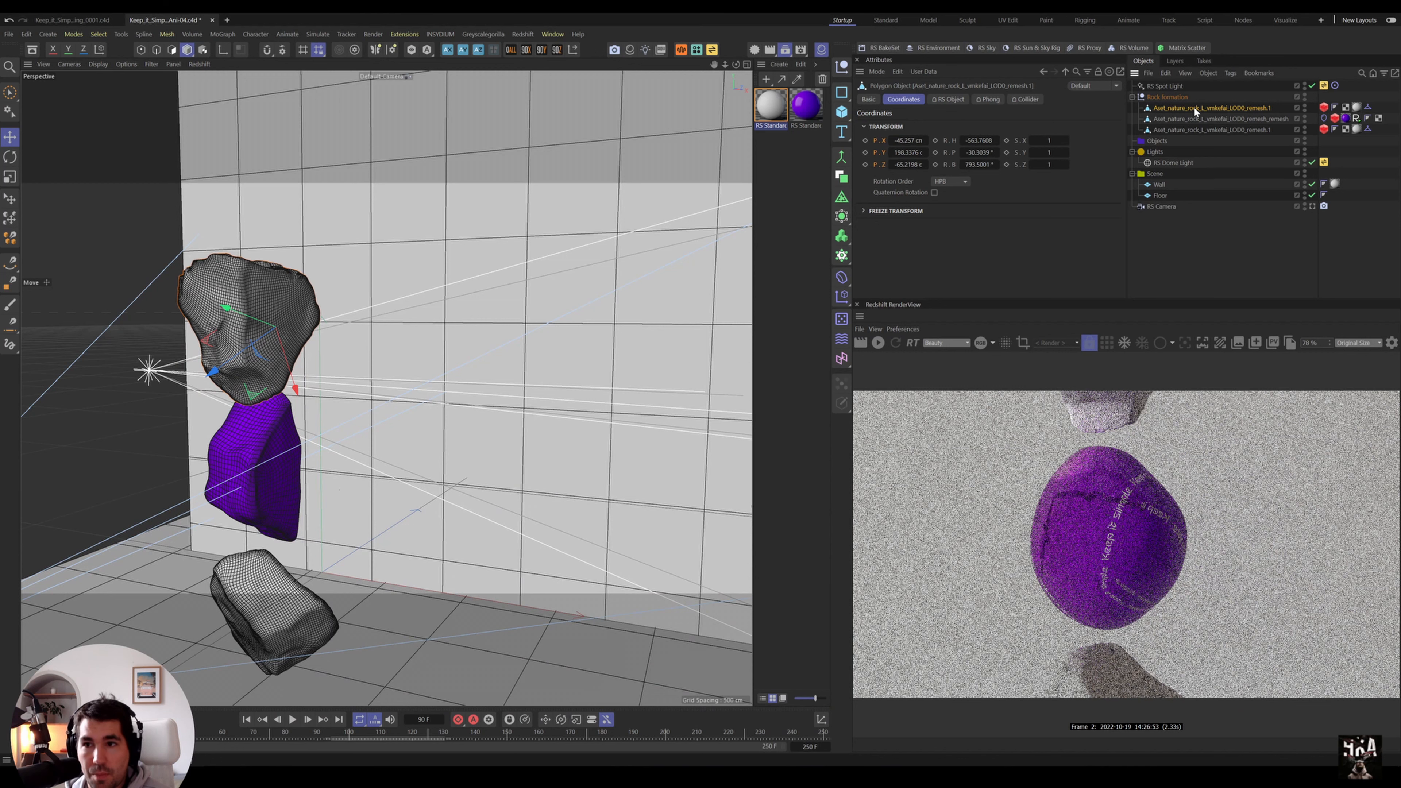
- Keyframe the upper rock's Y position at frame 90, lower it to 123.3376 cm at frame 170, and play the simulation
{"action": "left_click", "coordinate": [865, 152]}
{"action": "left_click", "coordinate": [864, 152]}
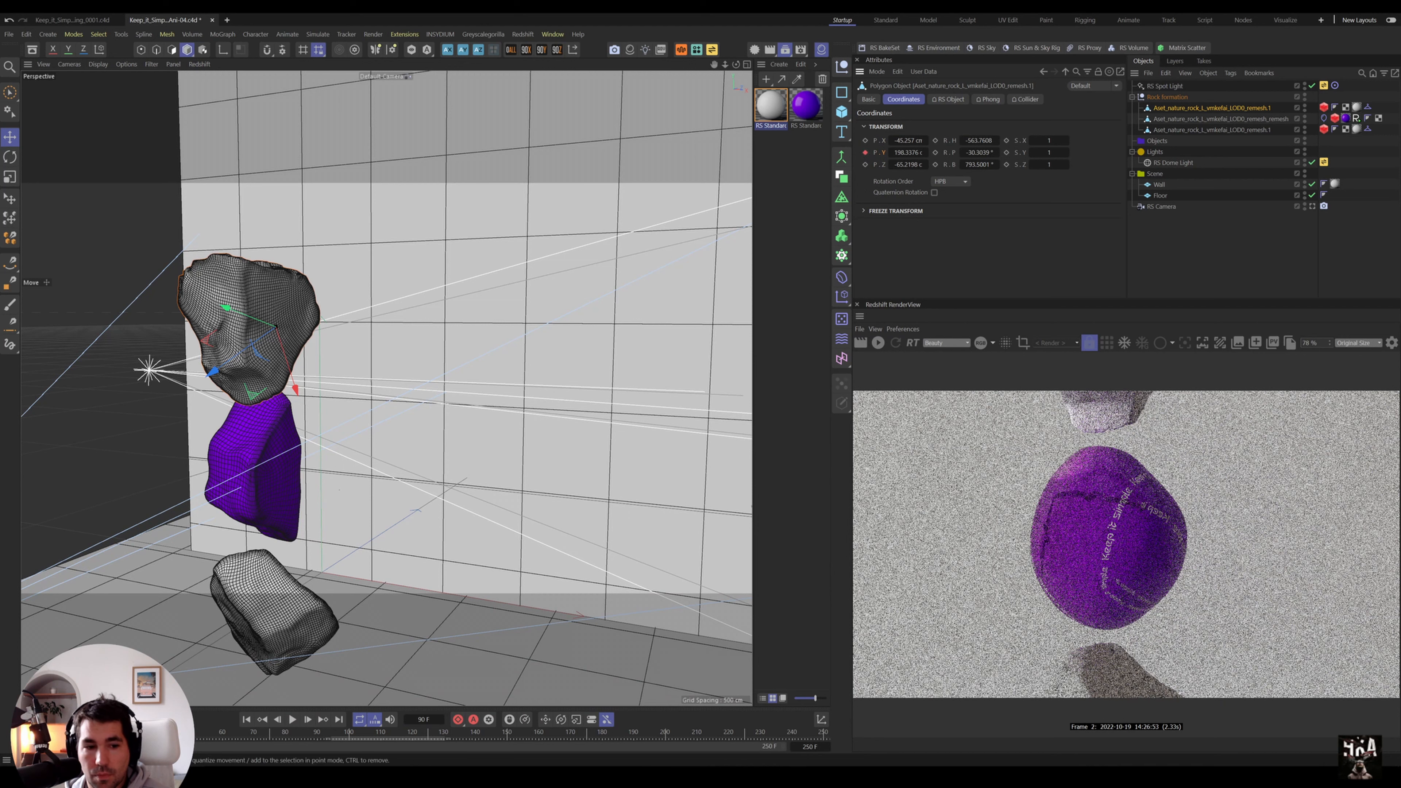
{"action": "left_click_drag", "start_coordinate": [316, 737], "coordinate": [570, 753]}
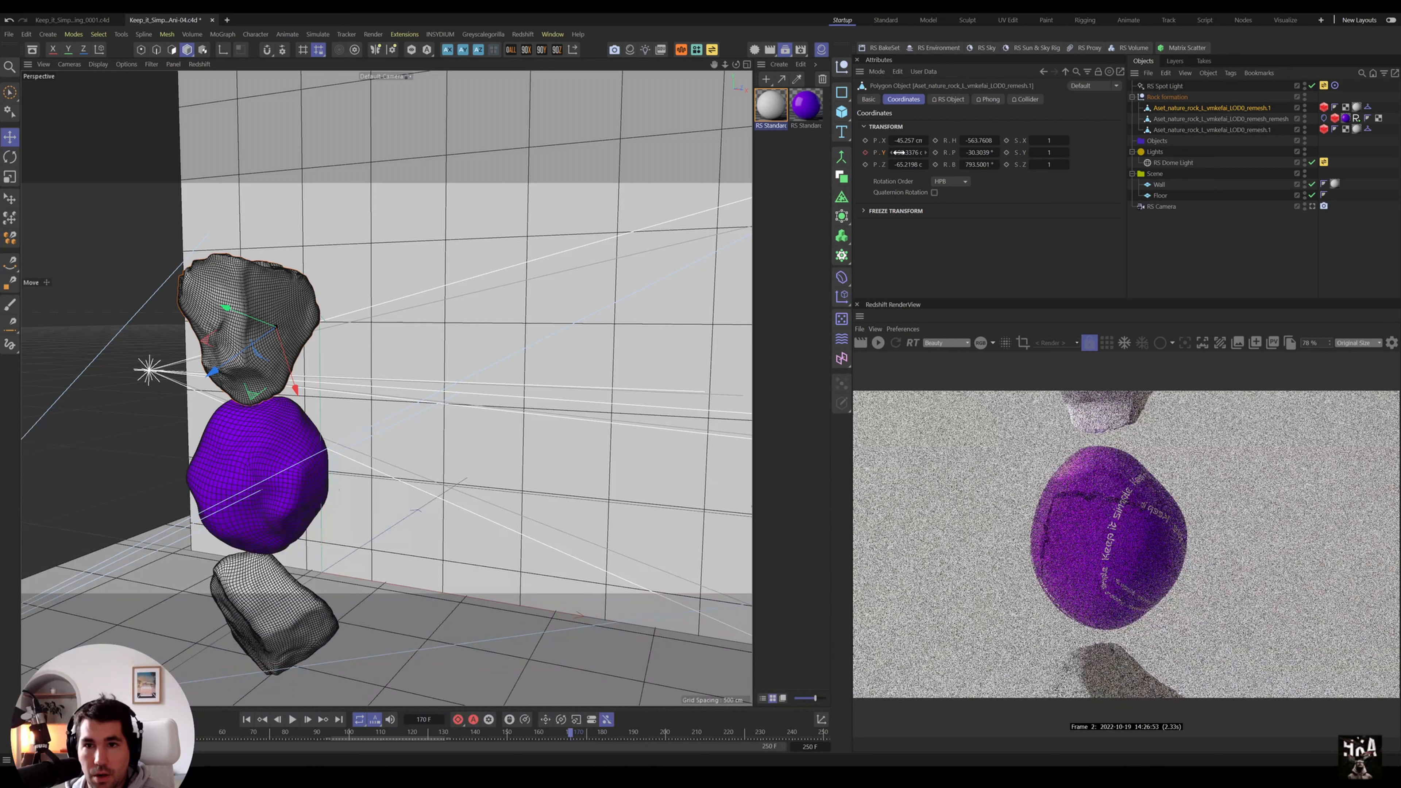
{"action": "left_click_drag", "start_coordinate": [898, 152], "coordinate": [868, 153]}
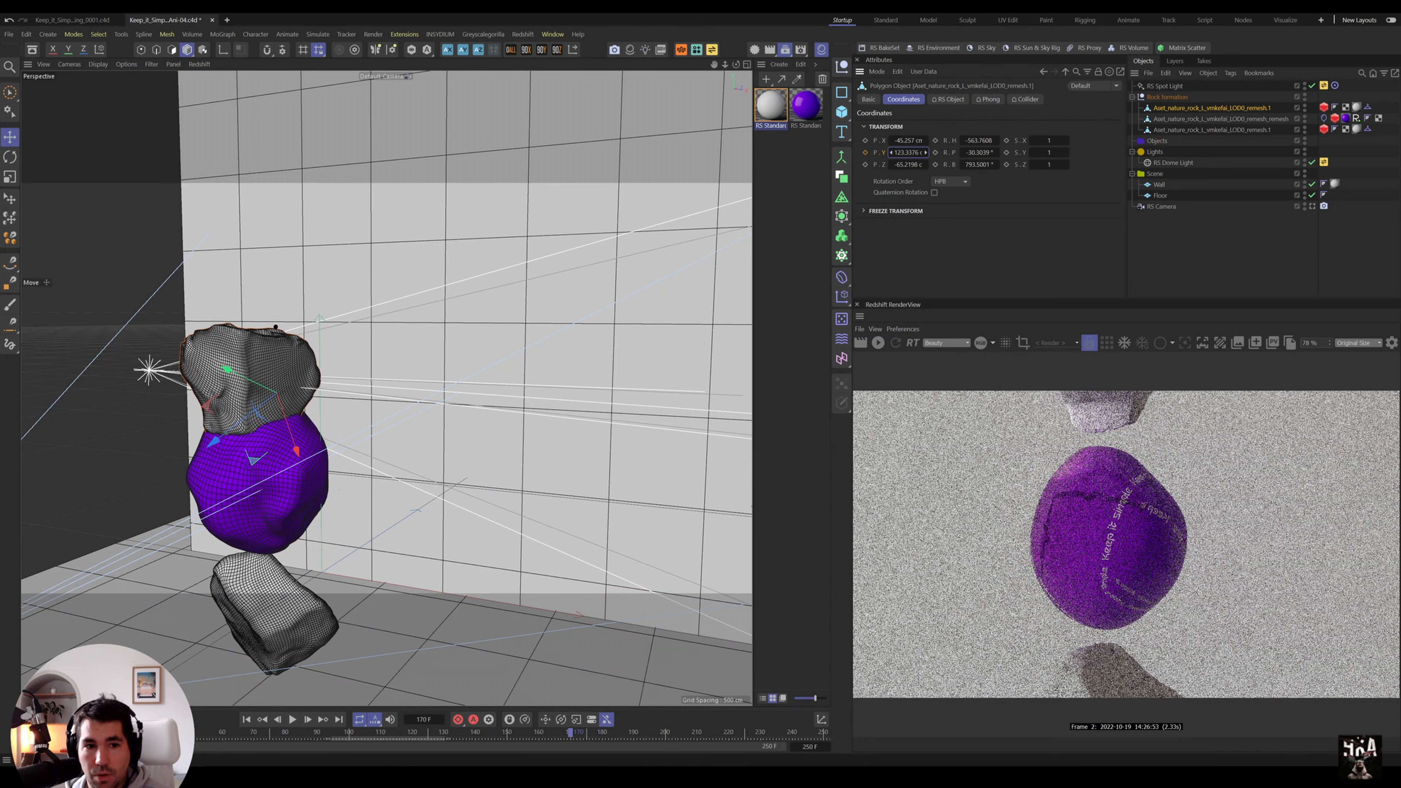
{"action": "left_click", "coordinate": [292, 719]}
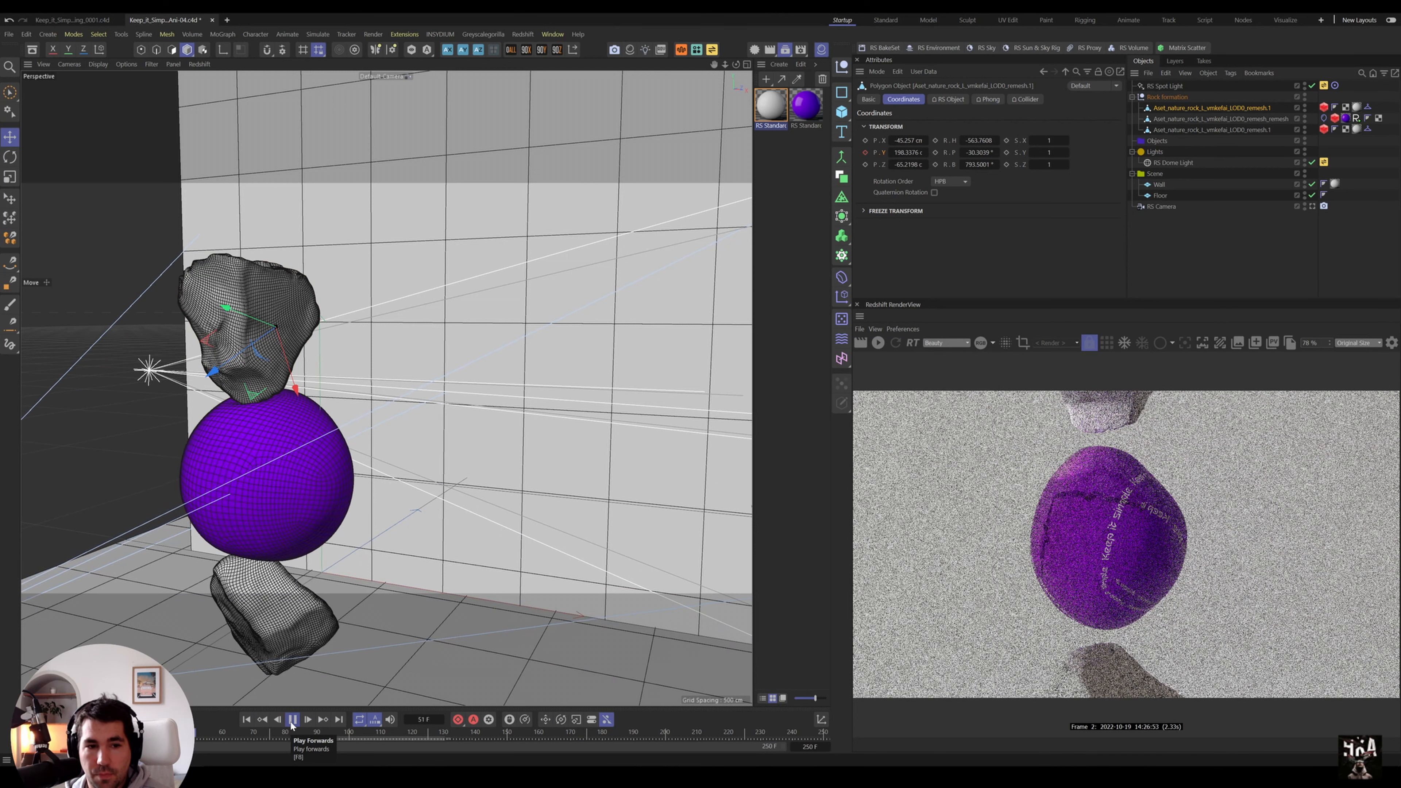
- Keyframe the upper rock's Y position at 123.3376 cm on frame 60 and replay the simulation from the start
{"action": "left_click", "coordinate": [263, 720]}
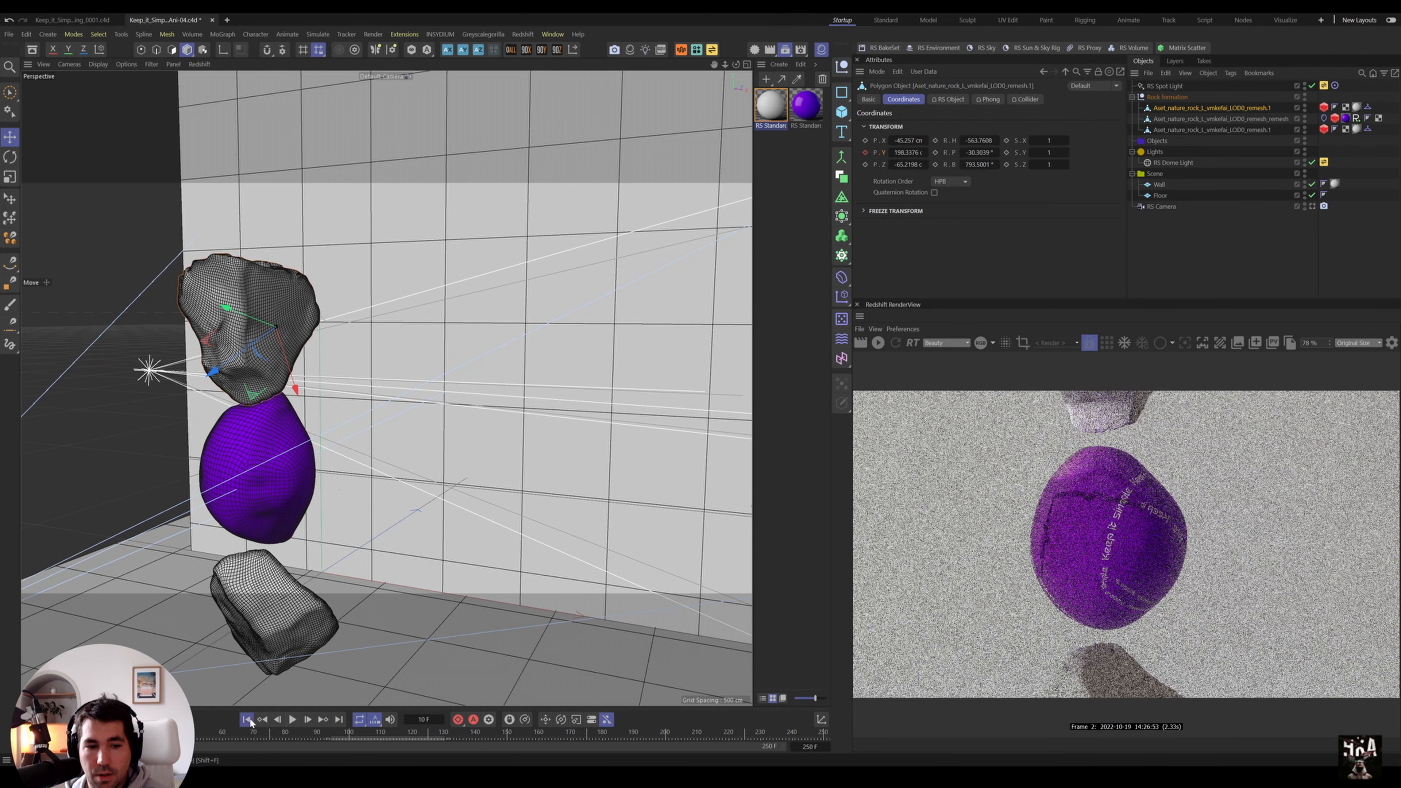
{"action": "left_click_drag", "start_coordinate": [63, 732], "coordinate": [222, 733]}
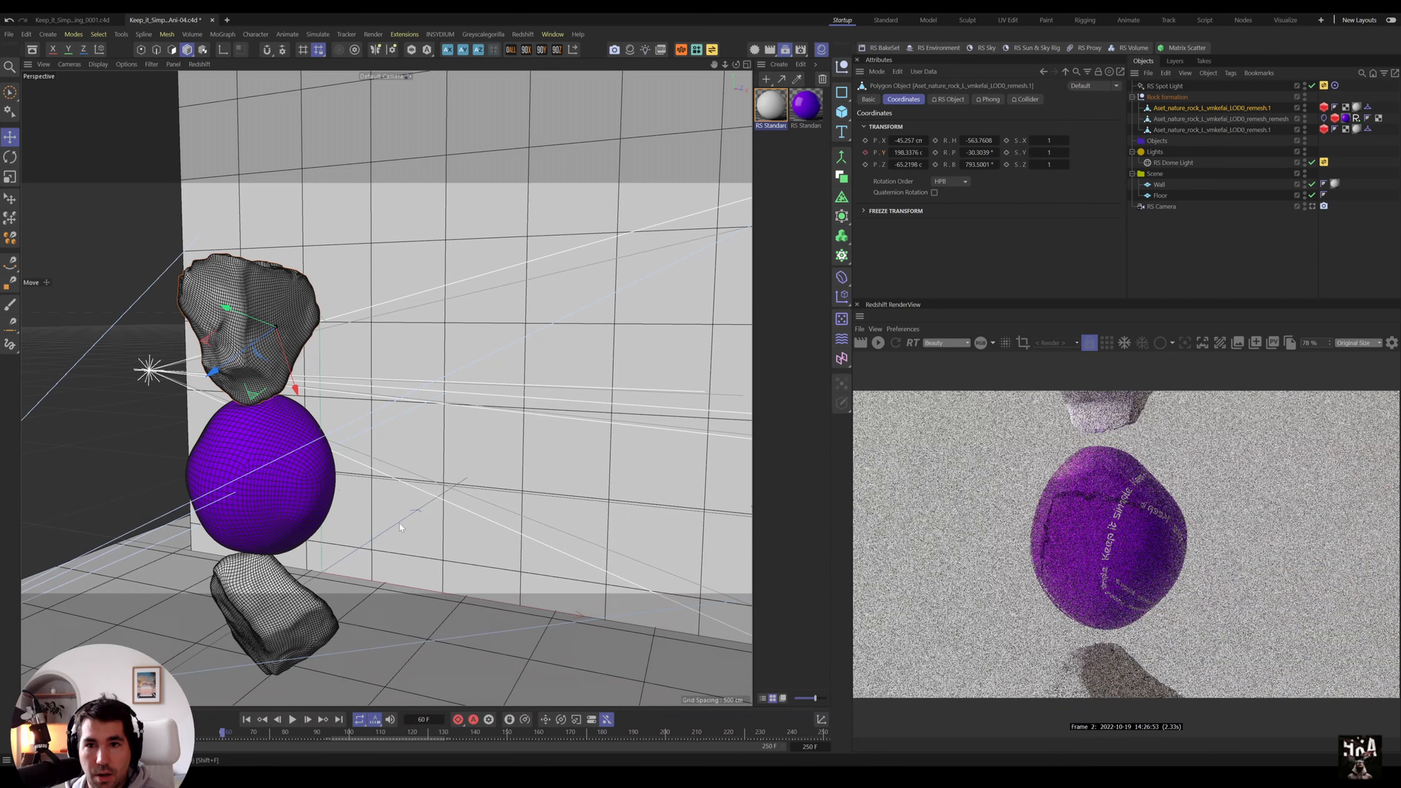
{"action": "left_click_drag", "start_coordinate": [909, 155], "coordinate": [866, 159]}
{"action": "left_click", "coordinate": [866, 153]}
{"action": "left_click_drag", "start_coordinate": [220, 730], "coordinate": [32, 732]}
{"action": "key", "text": "F8"}
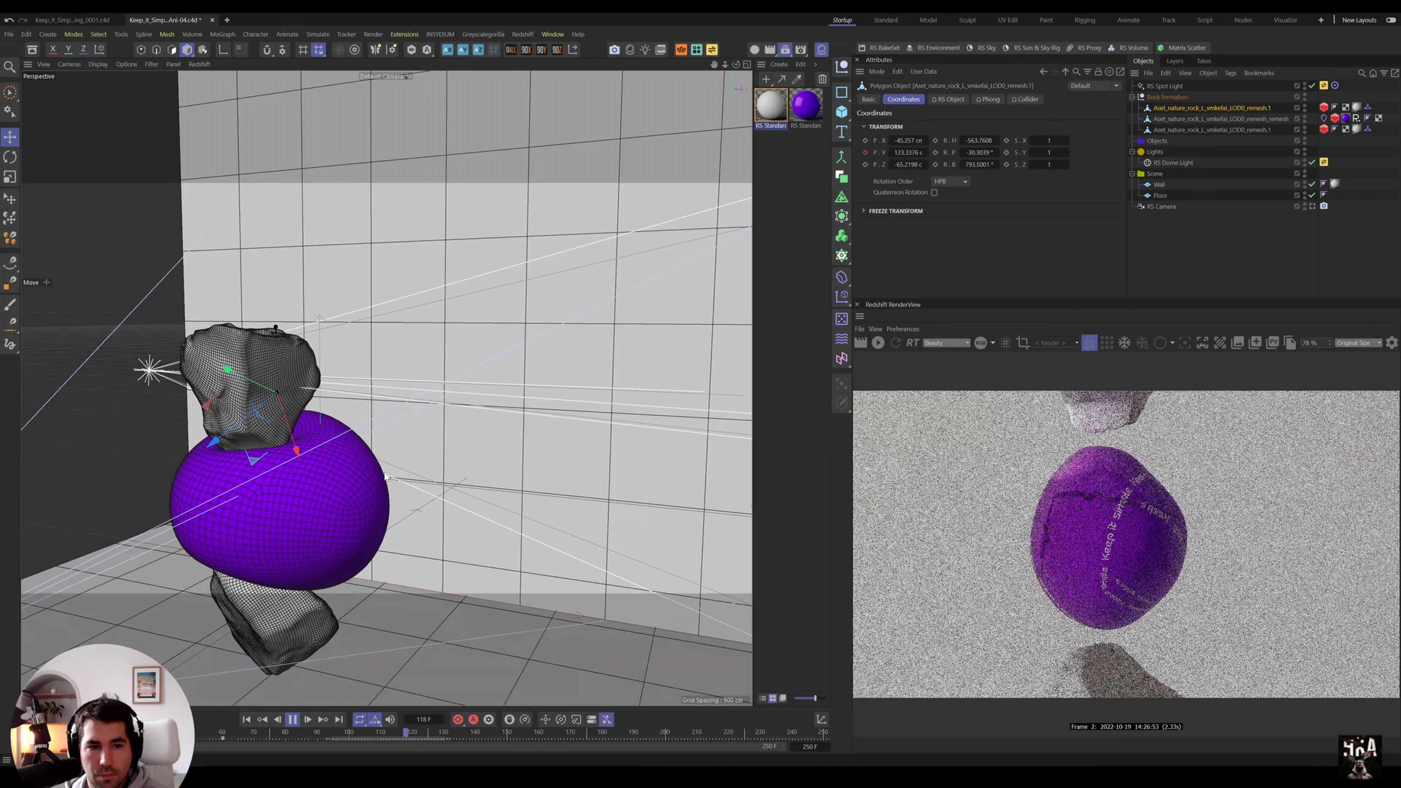
- Set the purple rock's cloth surface to stretchiness 4.9, friction 4.2 and stickiness 2.65
{"action": "left_click", "coordinate": [1323, 119]}
{"action": "left_click", "coordinate": [898, 99]}
{"action": "left_click_drag", "start_coordinate": [935, 150], "coordinate": [955, 174]}
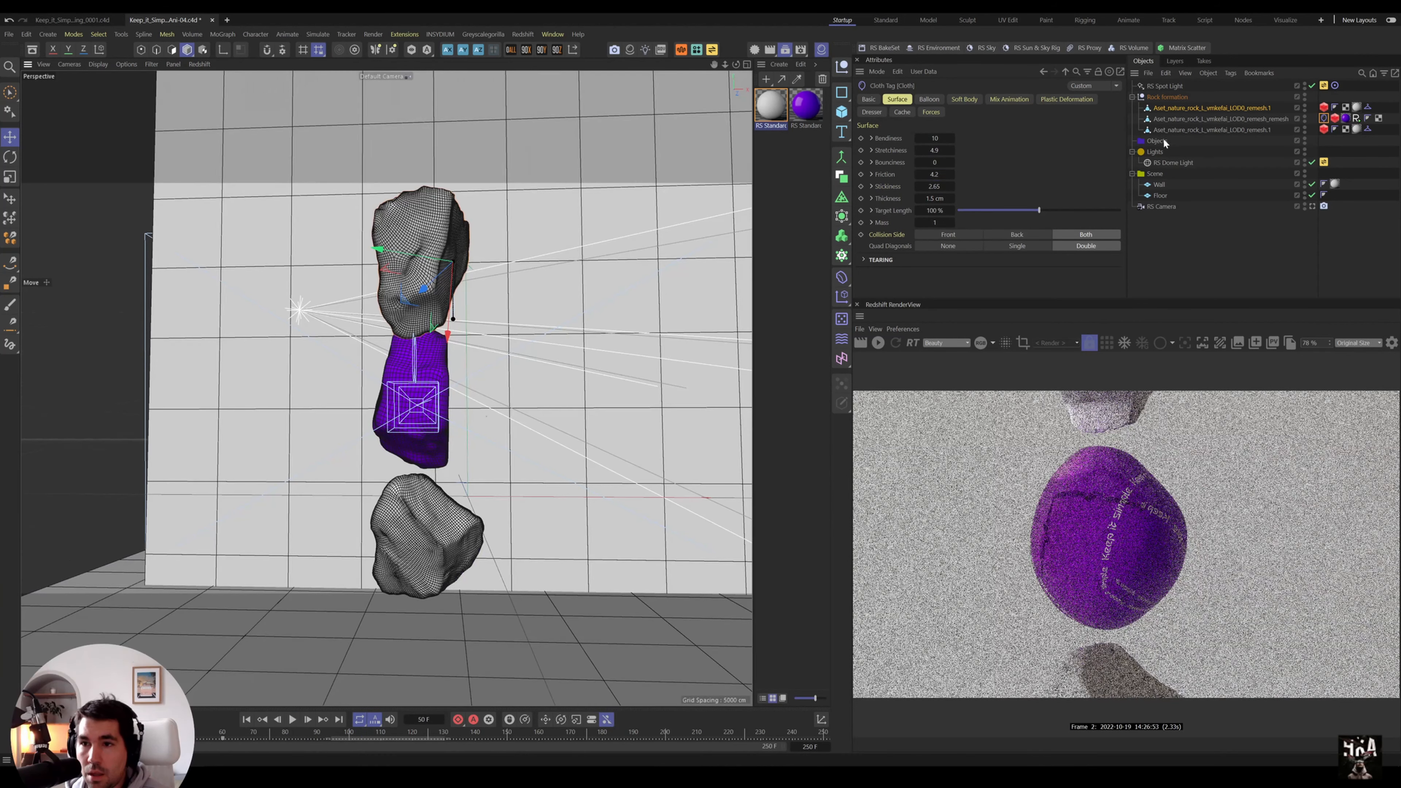
- Raise the lower rock to a Y position of -88.1207 cm at frame 68 and play the simulation from the start
{"action": "left_click", "coordinate": [1167, 129]}
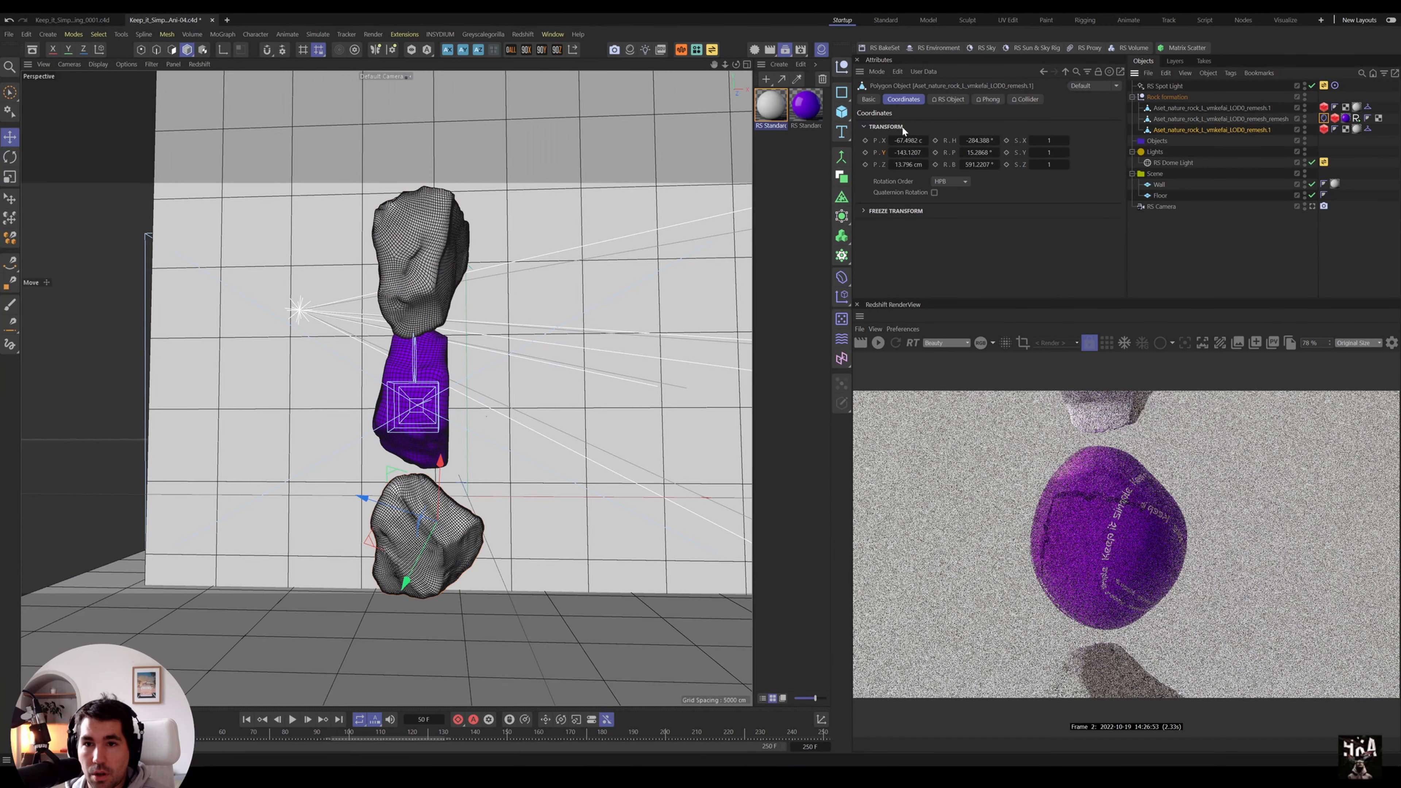
{"action": "left_click_drag", "start_coordinate": [907, 152], "coordinate": [935, 152]}
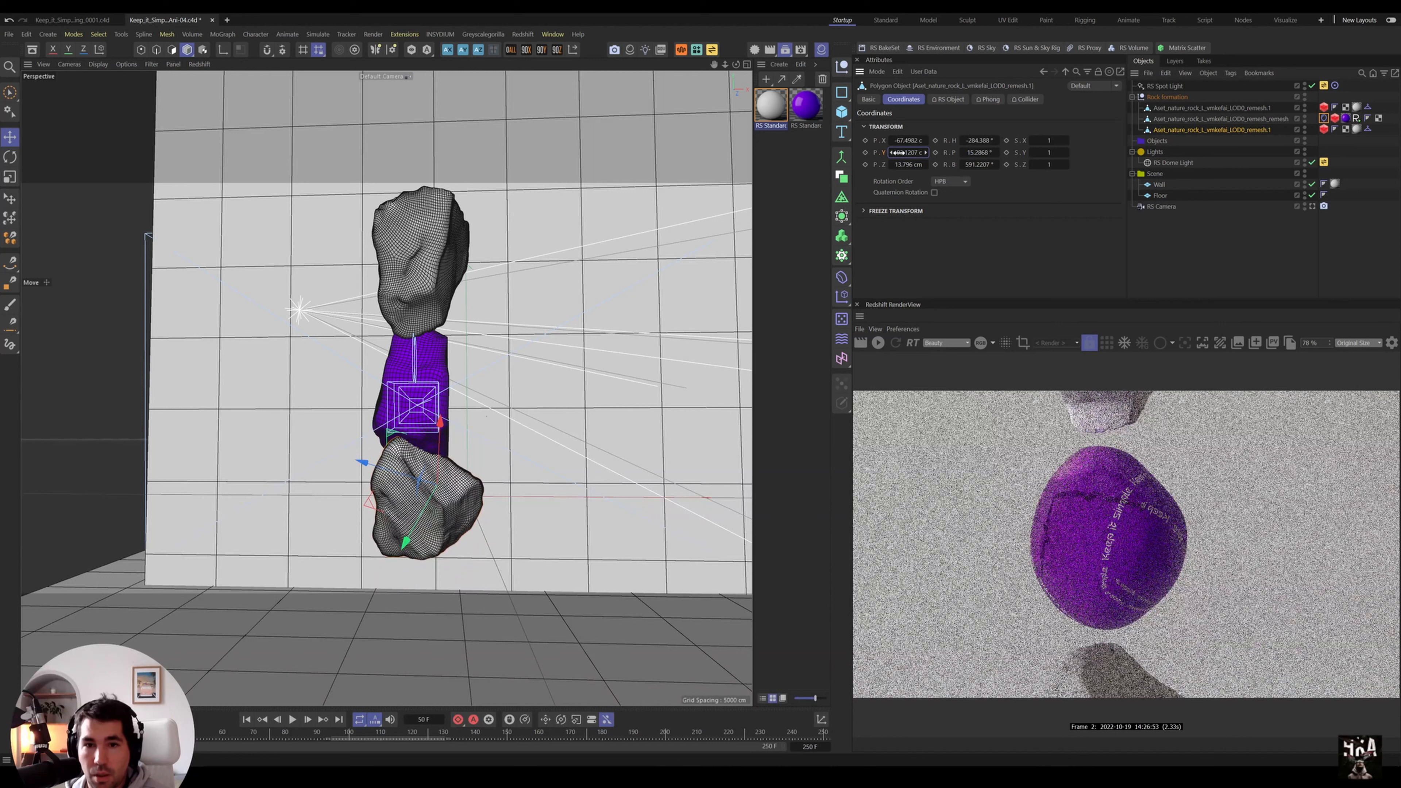
{"action": "key", "text": "ctrl+z"}
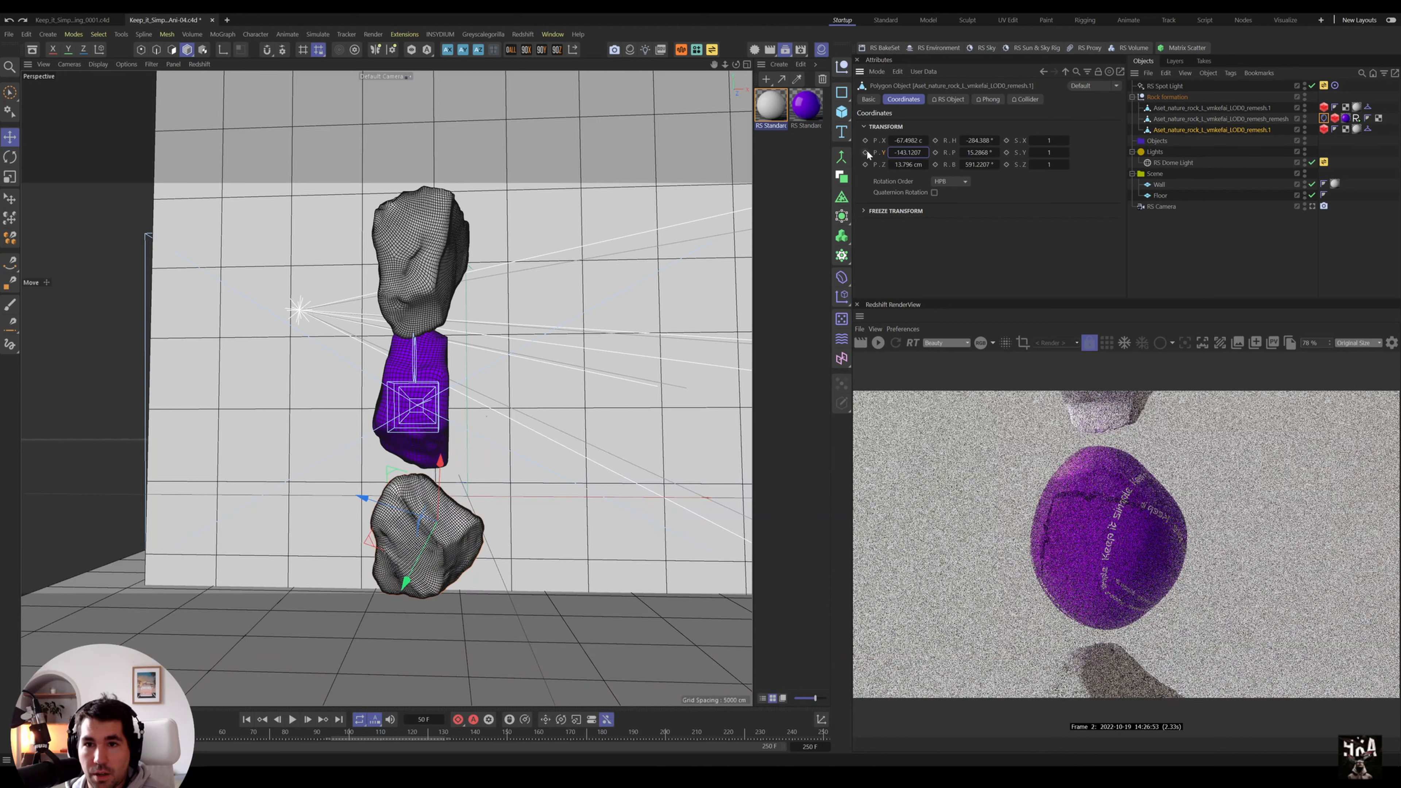
{"action": "left_click_drag", "start_coordinate": [234, 734], "coordinate": [248, 736]}
{"action": "left_click_drag", "start_coordinate": [926, 149], "coordinate": [812, 288]}
{"action": "left_click", "coordinate": [246, 719]}
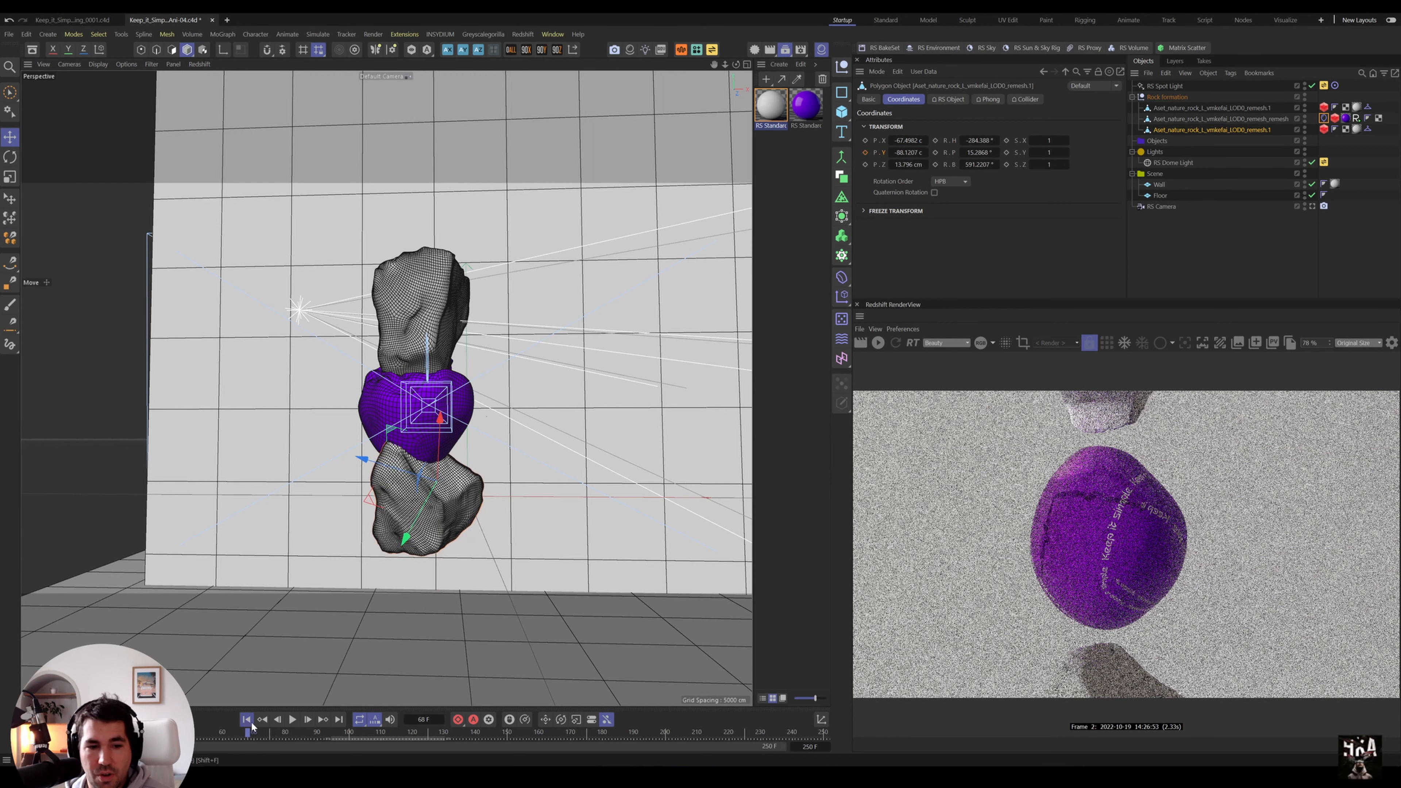
{"action": "left_click", "coordinate": [293, 719]}
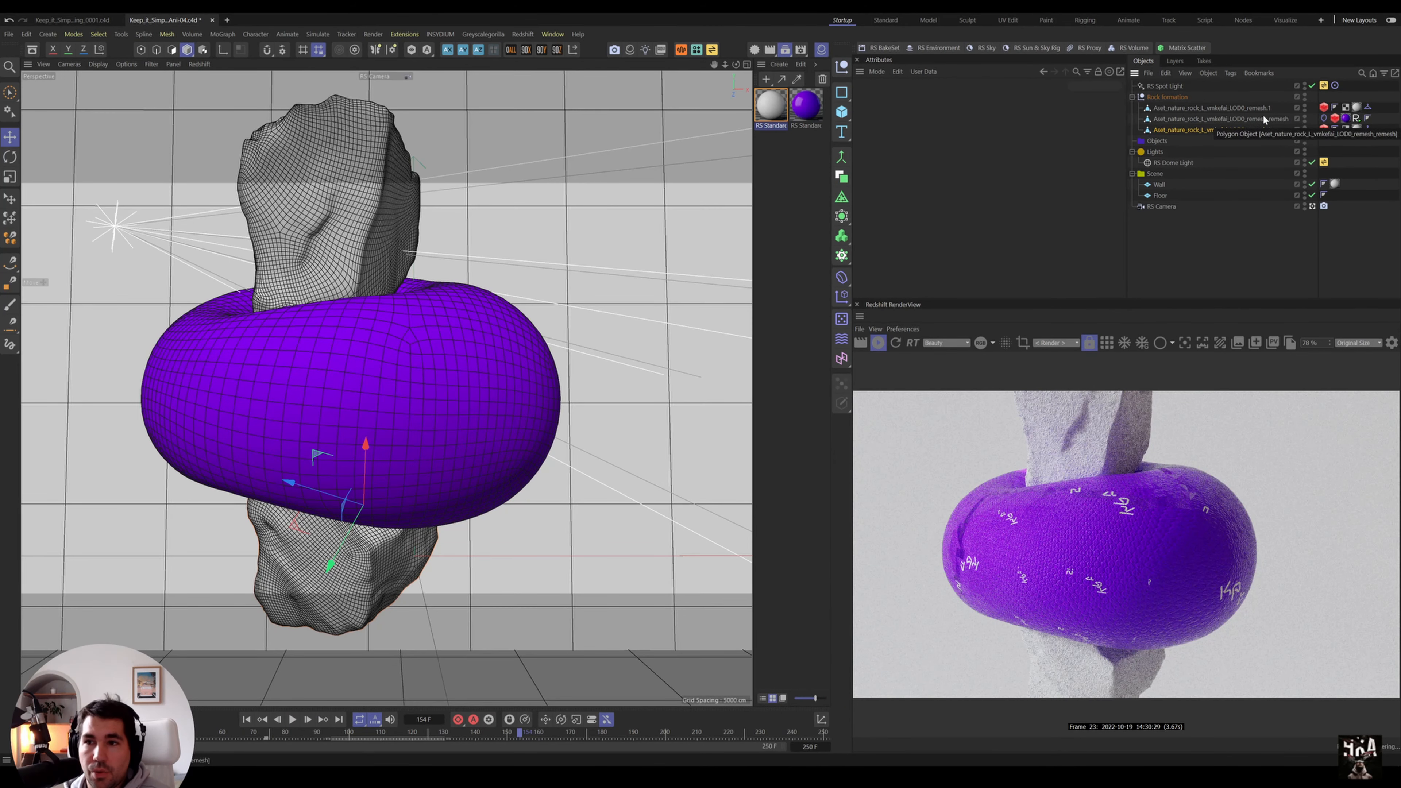
- Relax the purple rock's UVs in the UV Edit layout and return to the Startup layout
{"action": "left_click", "coordinate": [1251, 118]}
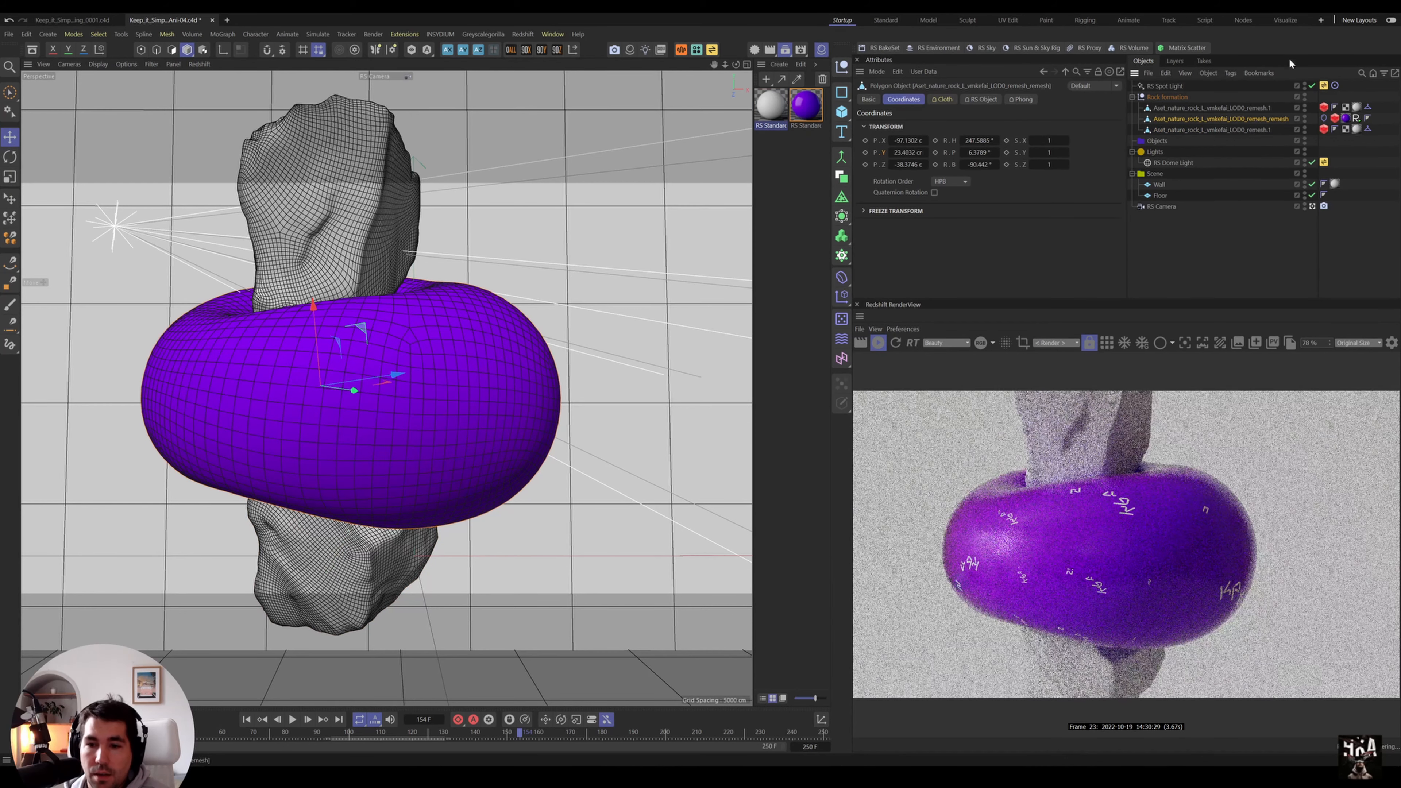
{"action": "left_click", "coordinate": [1007, 19]}
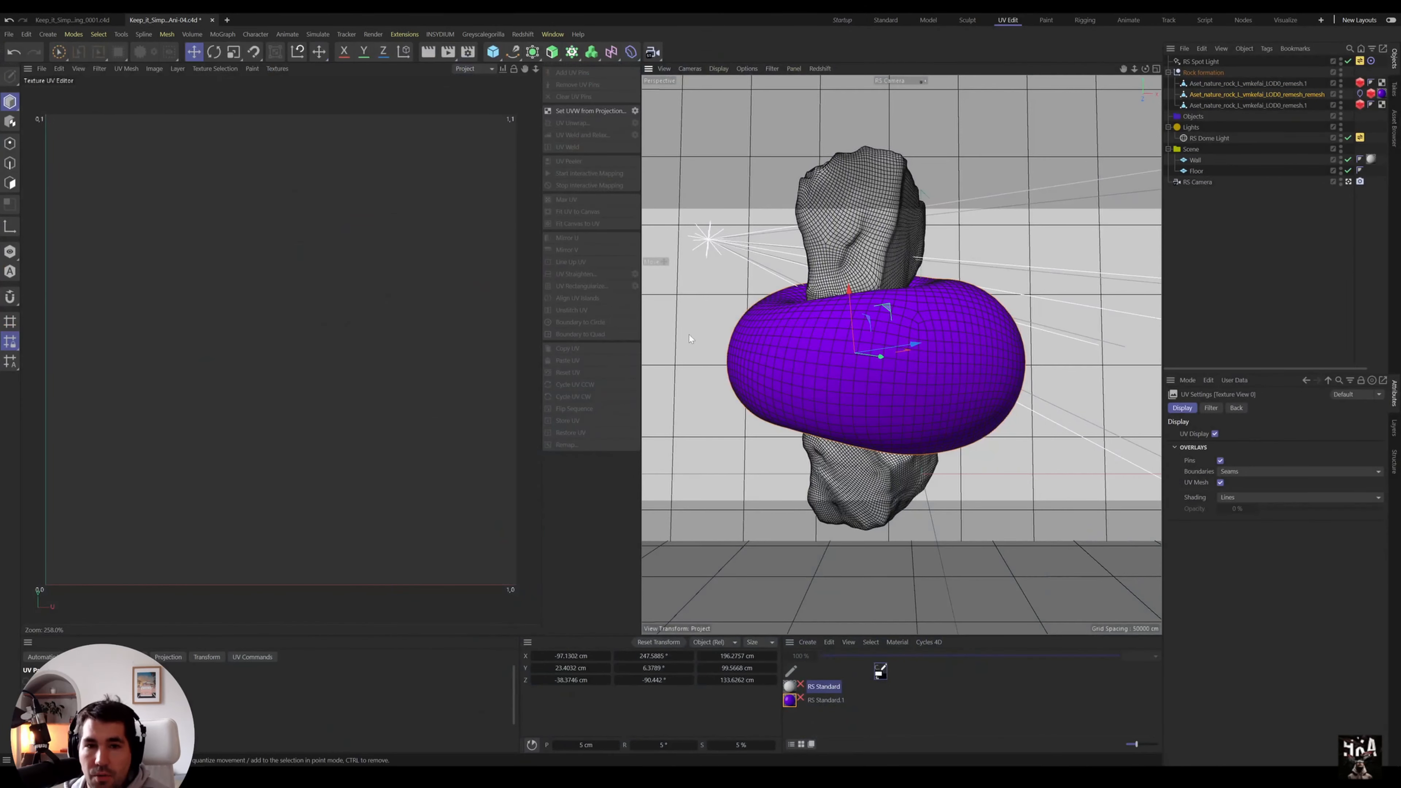
{"action": "left_click", "coordinate": [41, 657]}
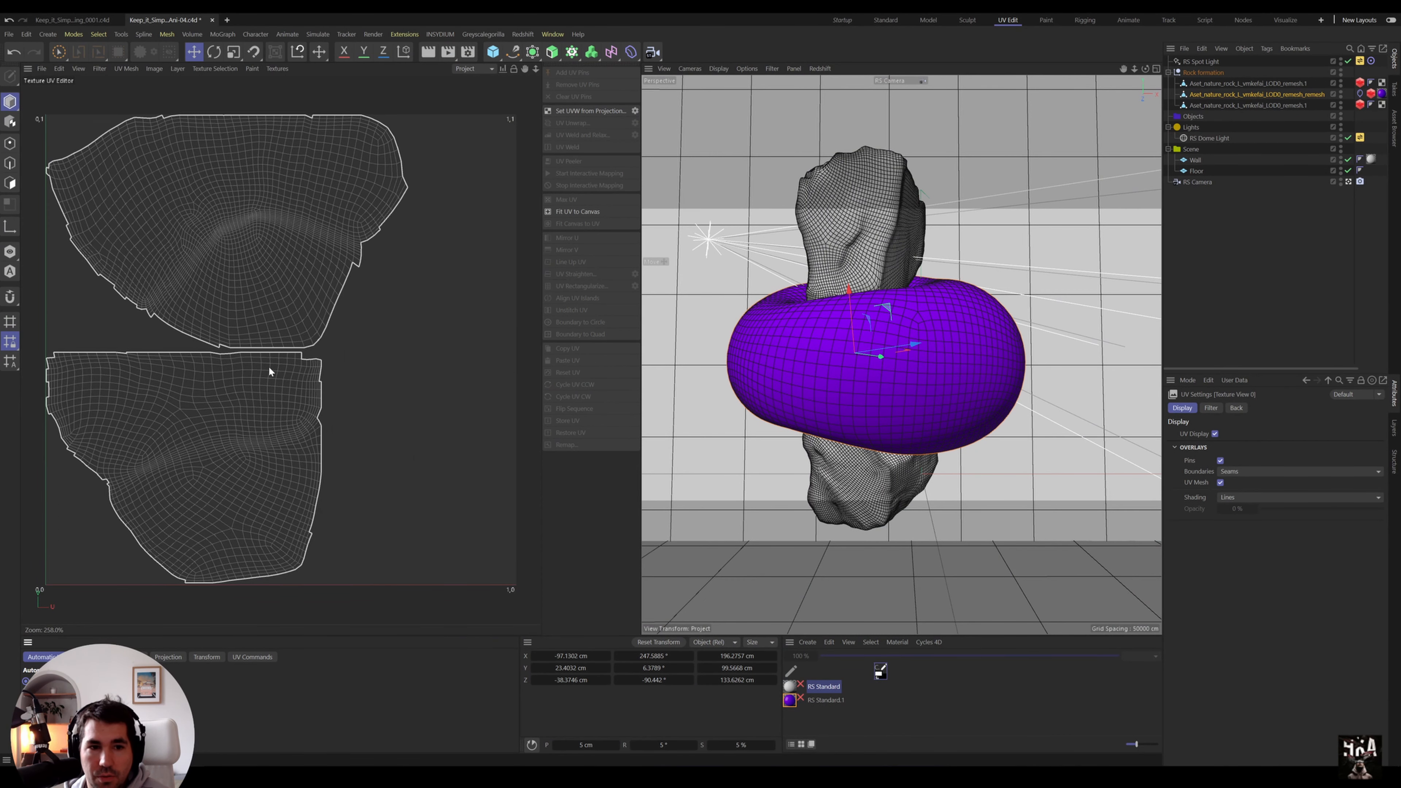
{"action": "left_click", "coordinate": [115, 656]}
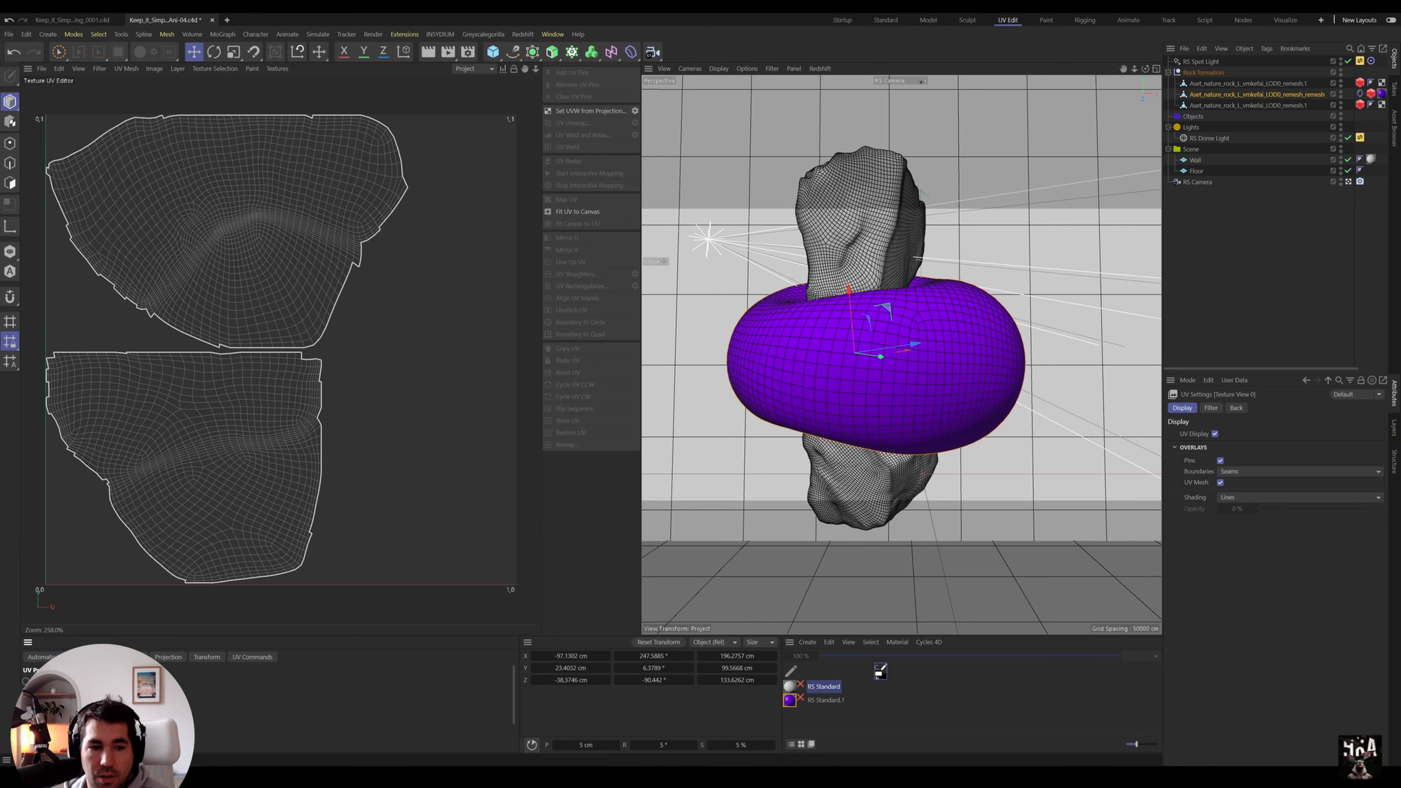
{"action": "left_click", "coordinate": [44, 740]}
{"action": "left_click", "coordinate": [132, 656]}
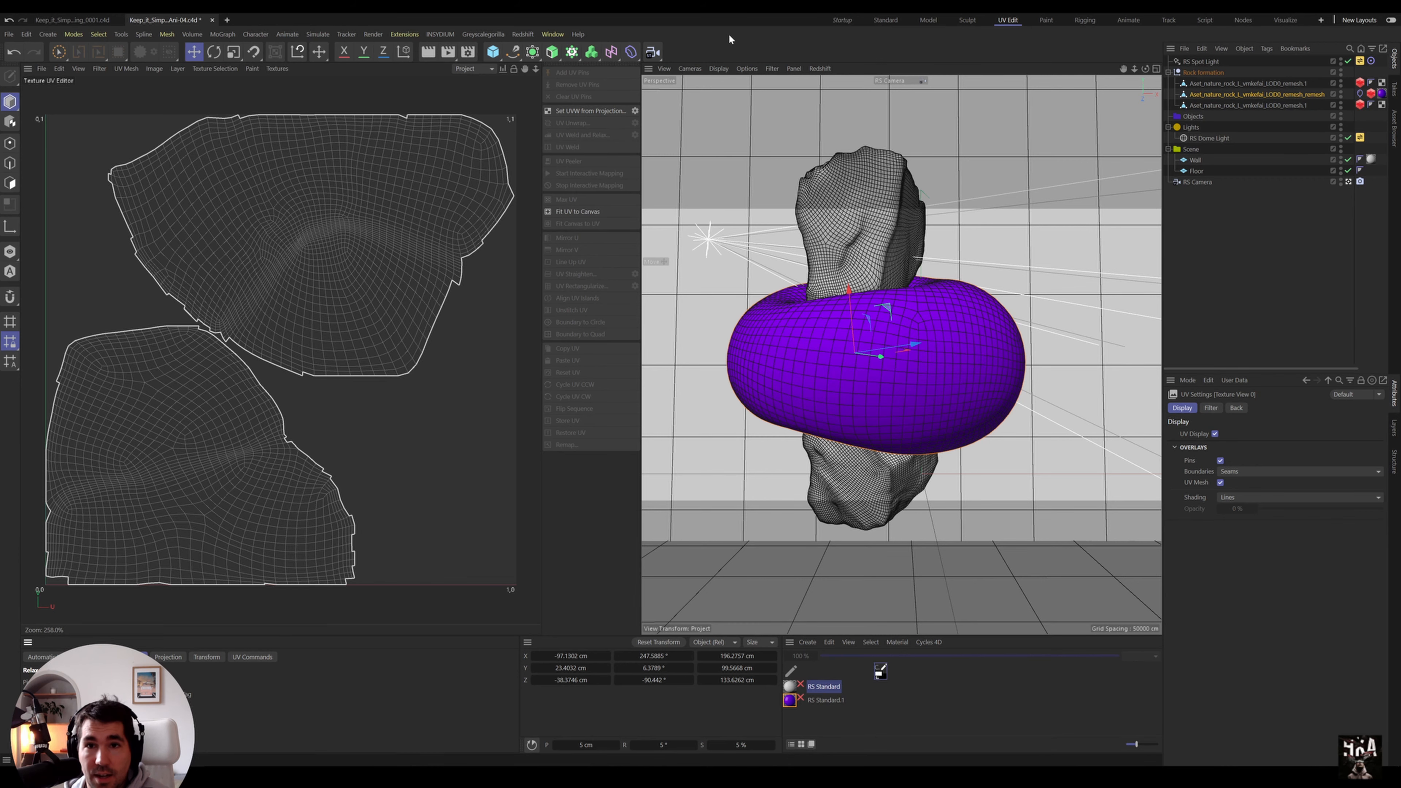
{"action": "left_click", "coordinate": [828, 19]}
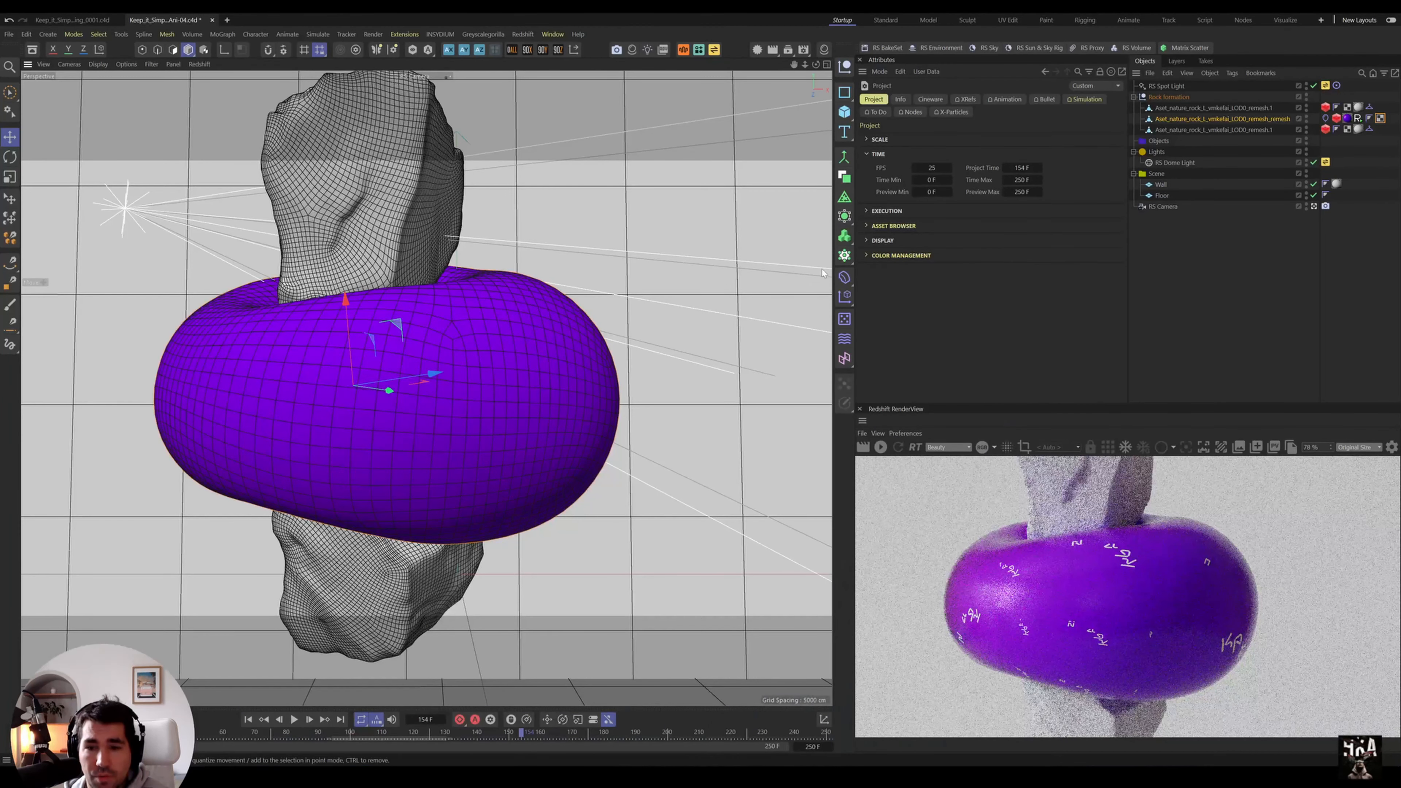
- Start the live render and check the inflated rock's texture at frames 65 and 151
{"action": "left_click", "coordinate": [881, 447]}
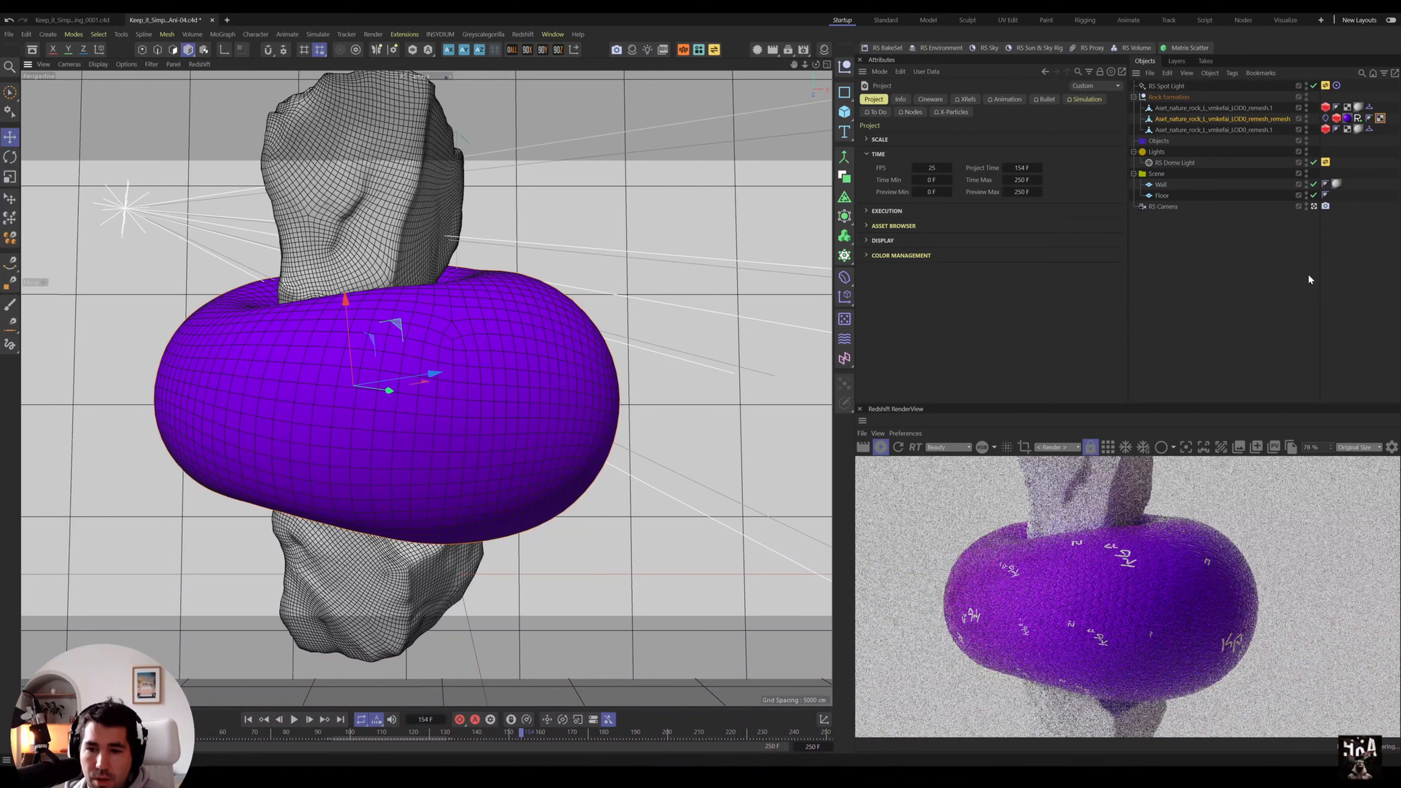
{"action": "left_click", "coordinate": [238, 733]}
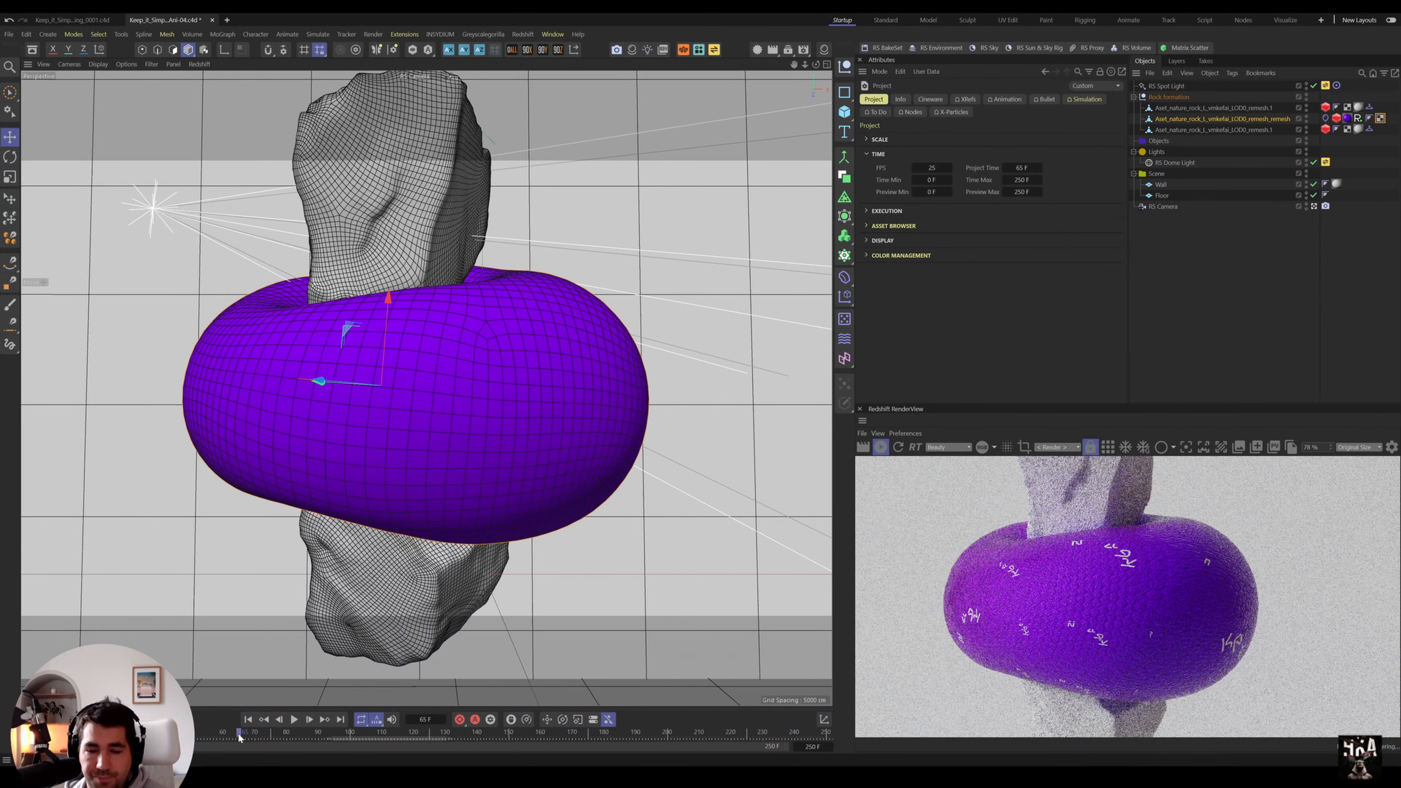
{"action": "left_click", "coordinate": [511, 733]}
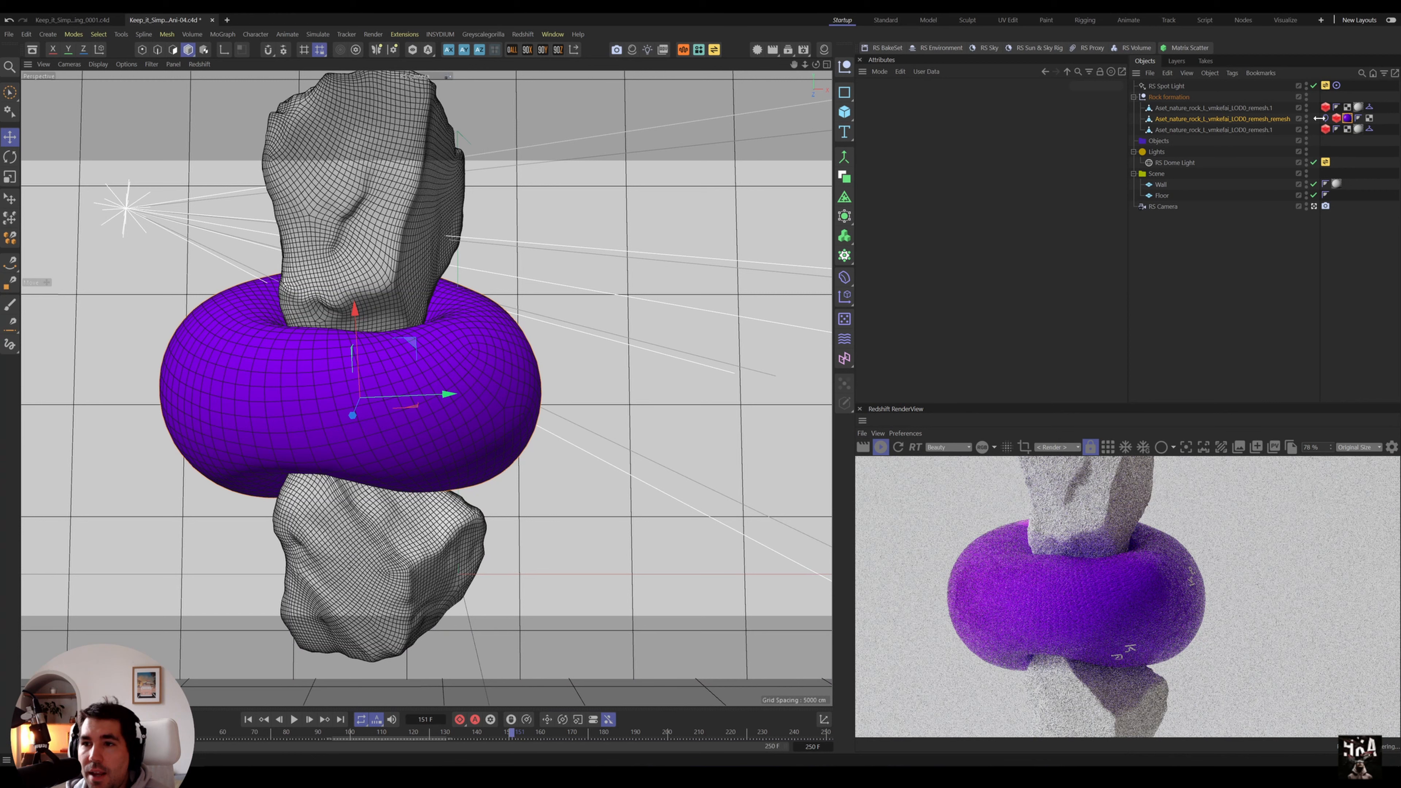
- Open the purple material's shader graph and connect the Color Splitter's Out A to the text layer Standard Material's Opacity Color
{"action": "left_click", "coordinate": [1346, 119]}
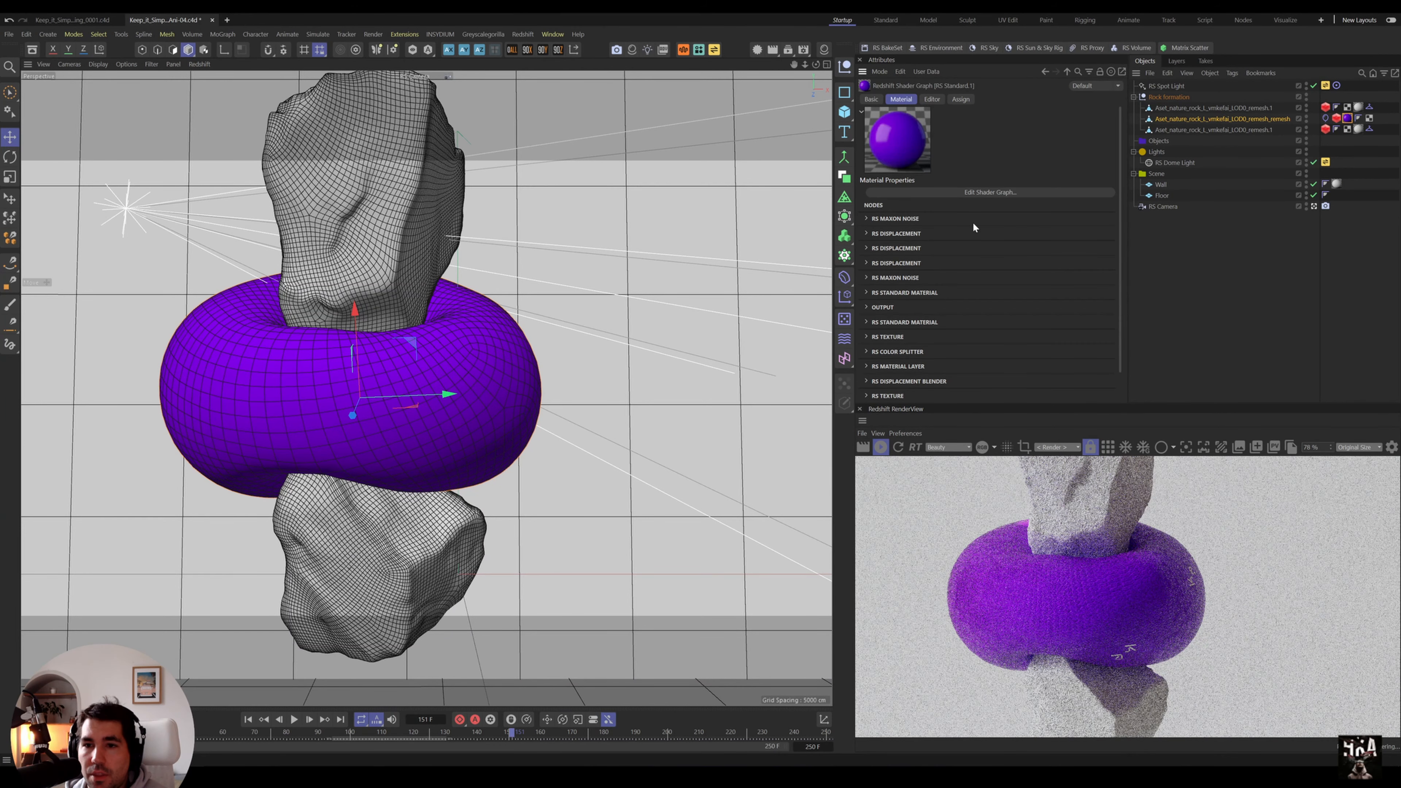
{"action": "left_click", "coordinate": [990, 192]}
{"action": "left_click_drag", "start_coordinate": [276, 300], "coordinate": [482, 347]}
{"action": "left_click", "coordinate": [452, 328]}
{"action": "key", "text": "Delete"}
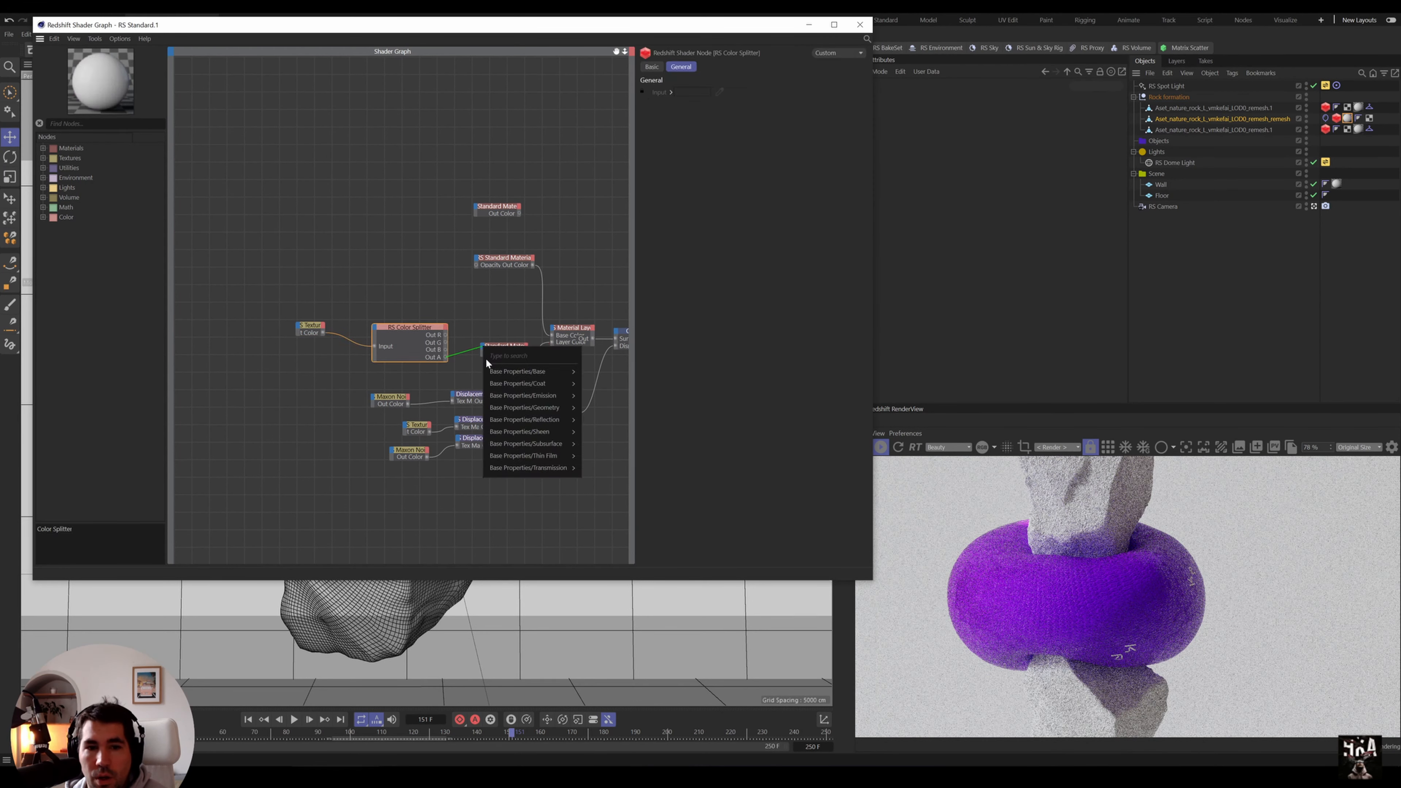
{"action": "mouse_move", "coordinate": [568, 407]}
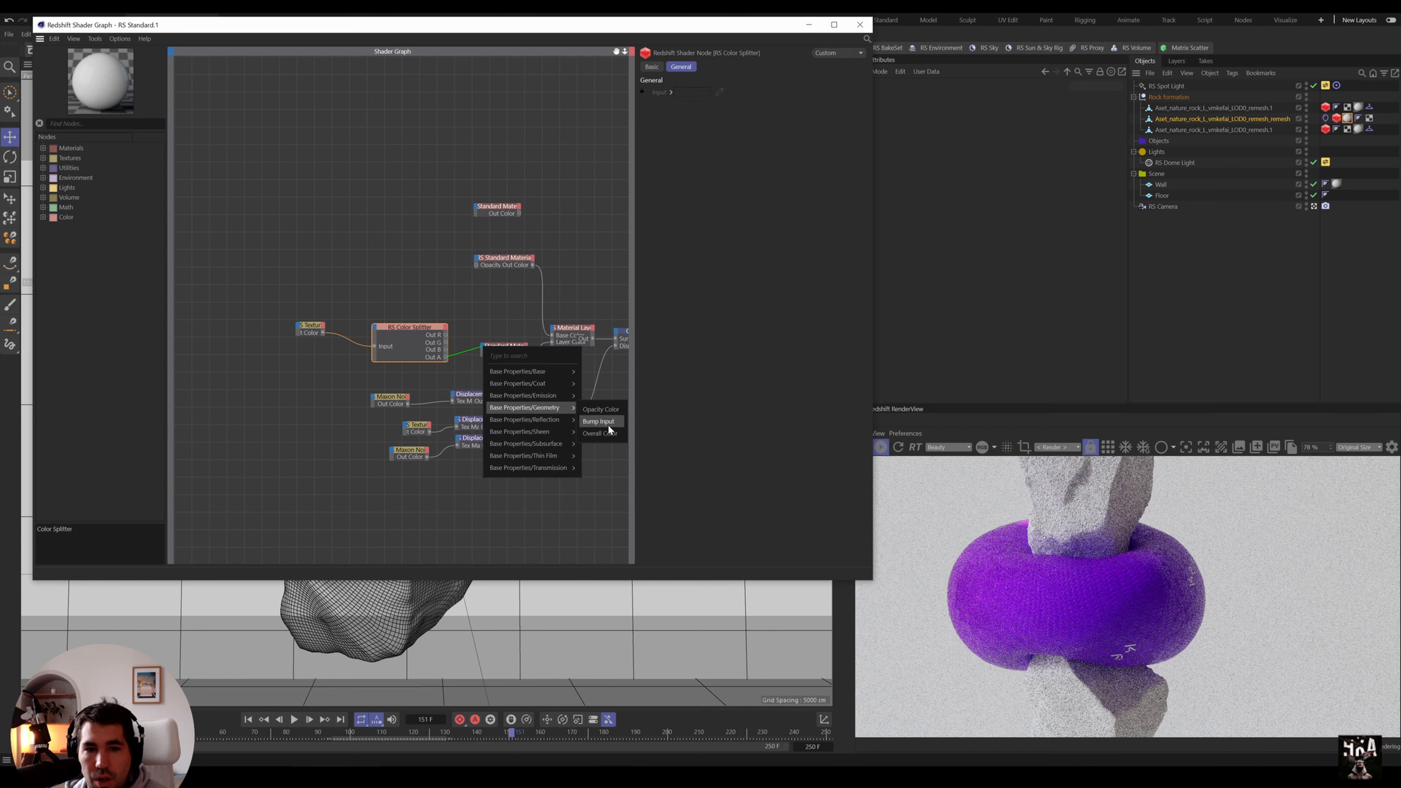
{"action": "left_click", "coordinate": [614, 409]}
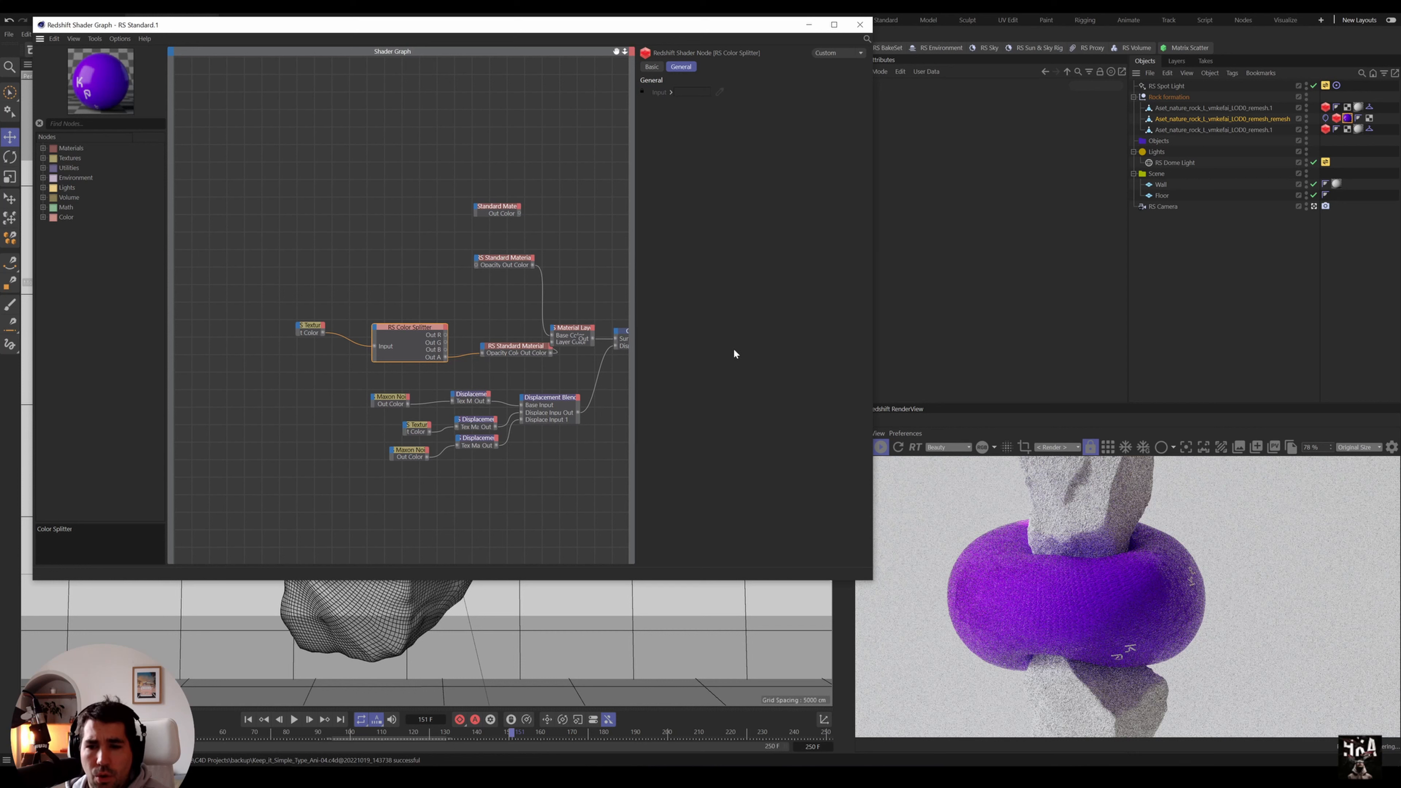
- Delete the text layer's Texture, Color Splitter and Standard Material nodes from the purple material's graph
{"action": "left_click_drag", "start_coordinate": [306, 314], "coordinate": [522, 367]}
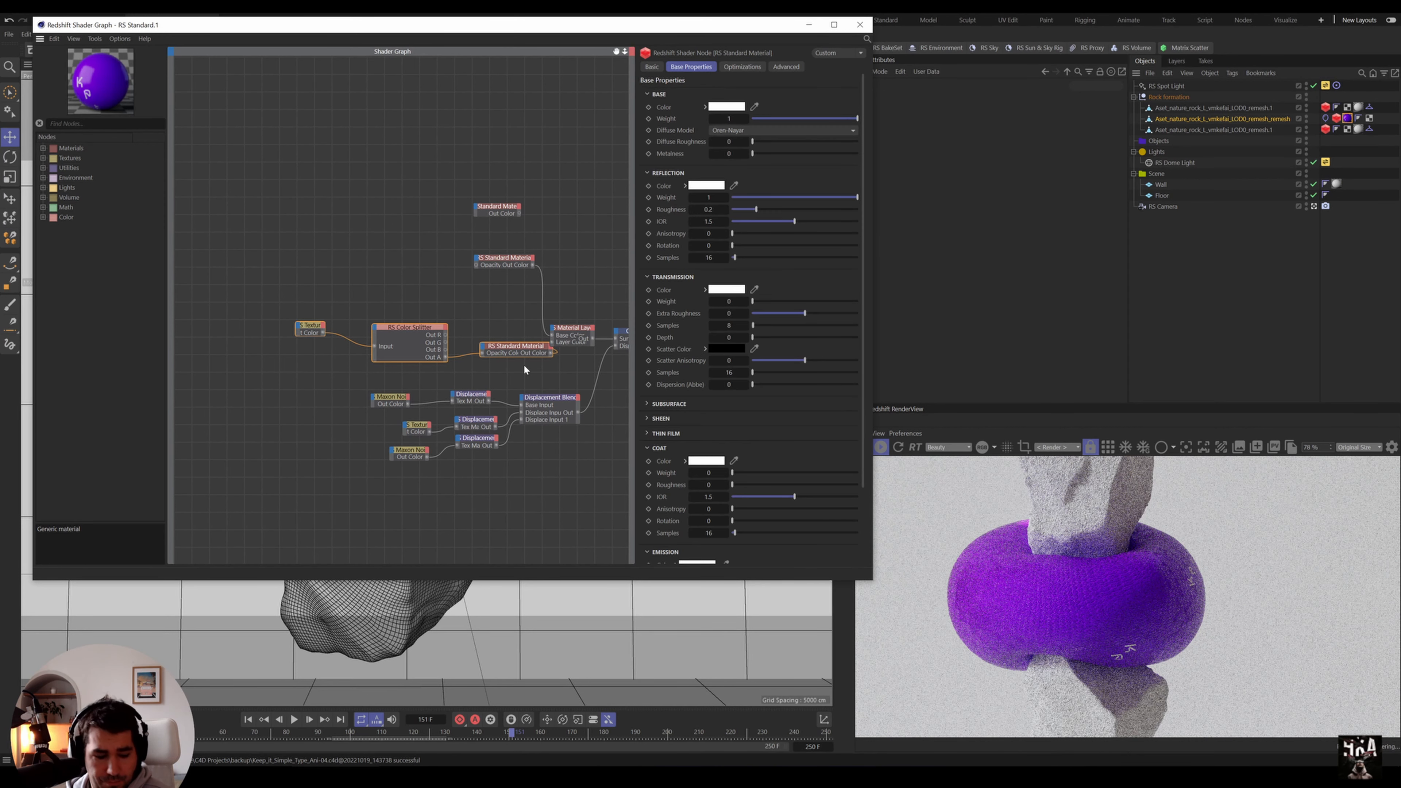
{"action": "key", "text": "Delete"}
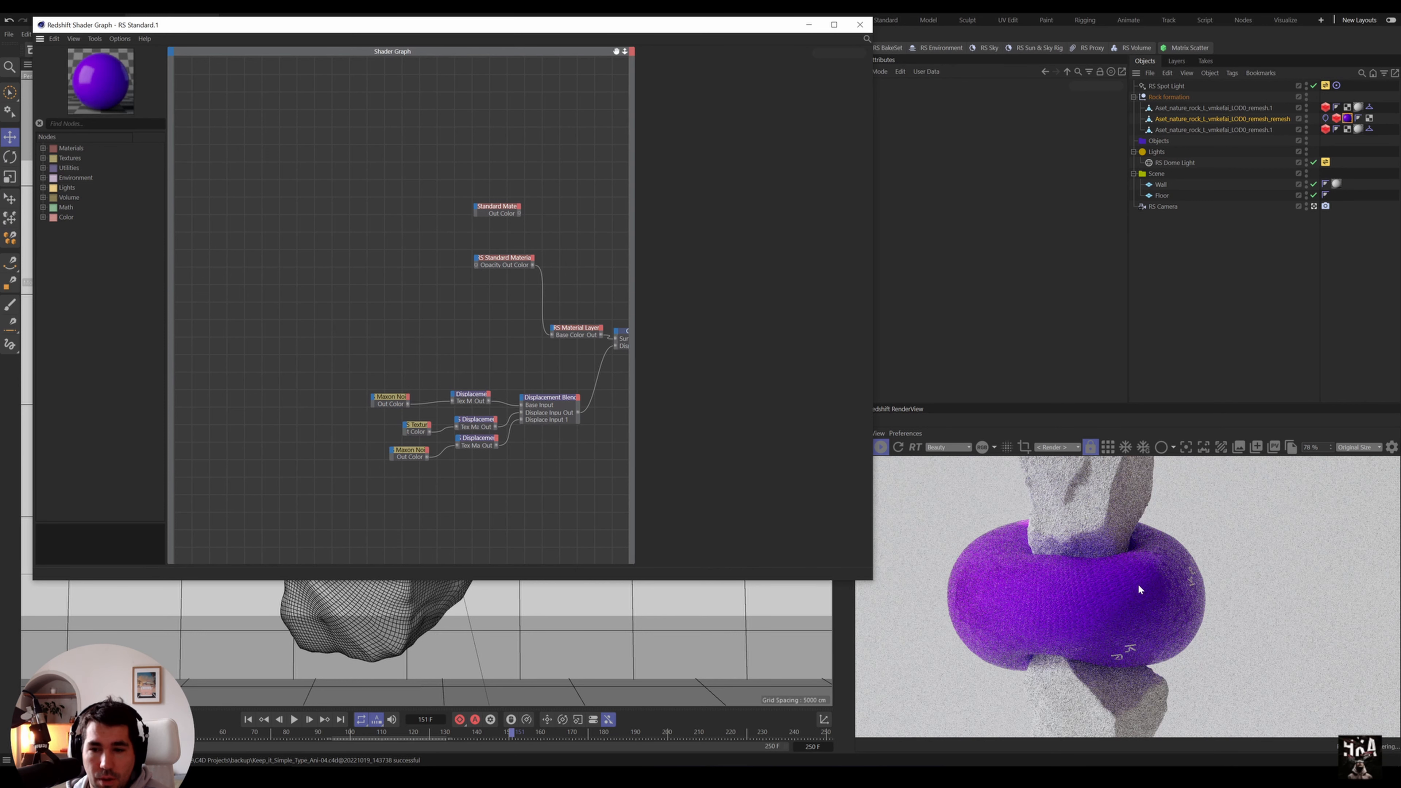
- Create a new Redshift Standard material and paste the text layer nodes into its shader graph
{"action": "left_click_drag", "start_coordinate": [720, 32], "coordinate": [611, 313]}
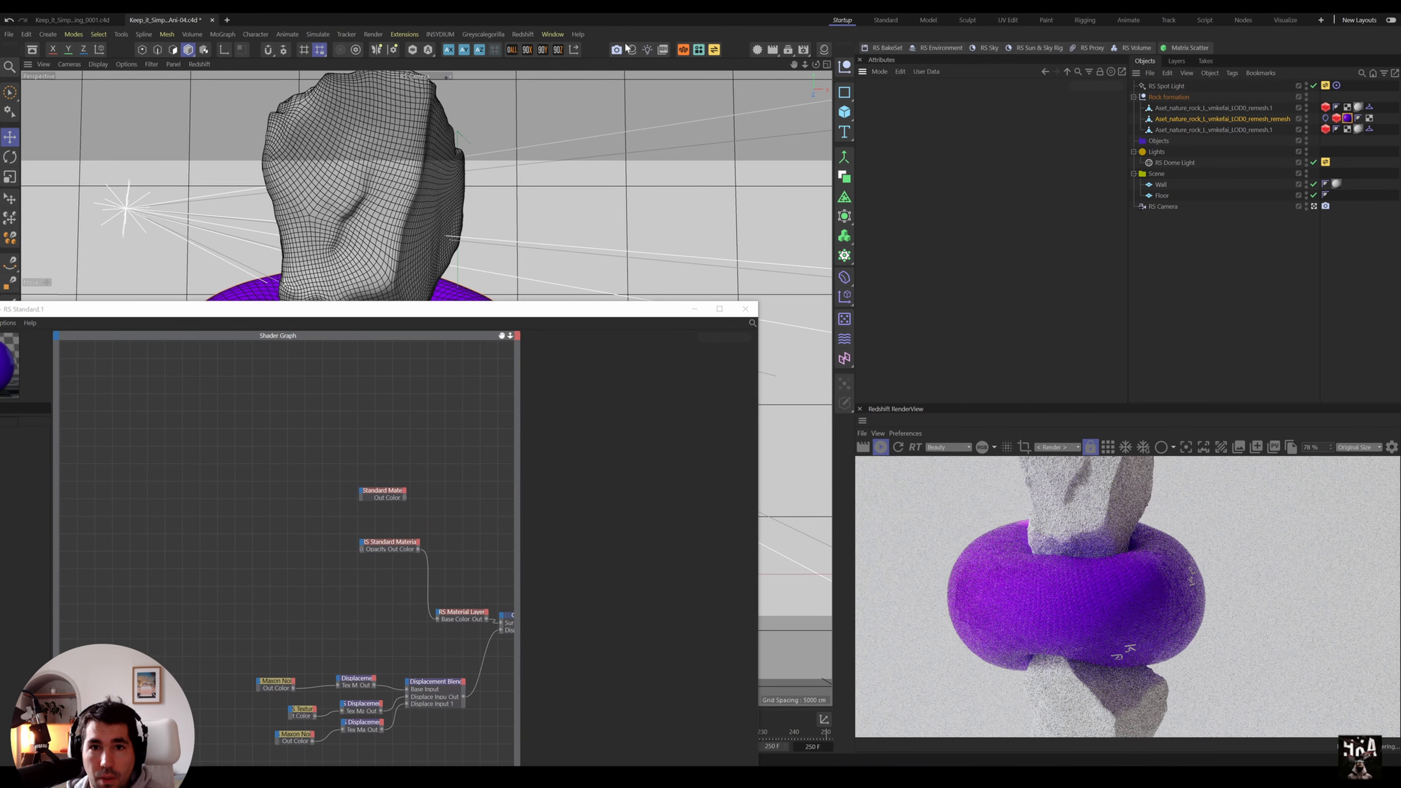
{"action": "left_click", "coordinate": [638, 50]}
{"action": "mouse_move", "coordinate": [667, 55]}
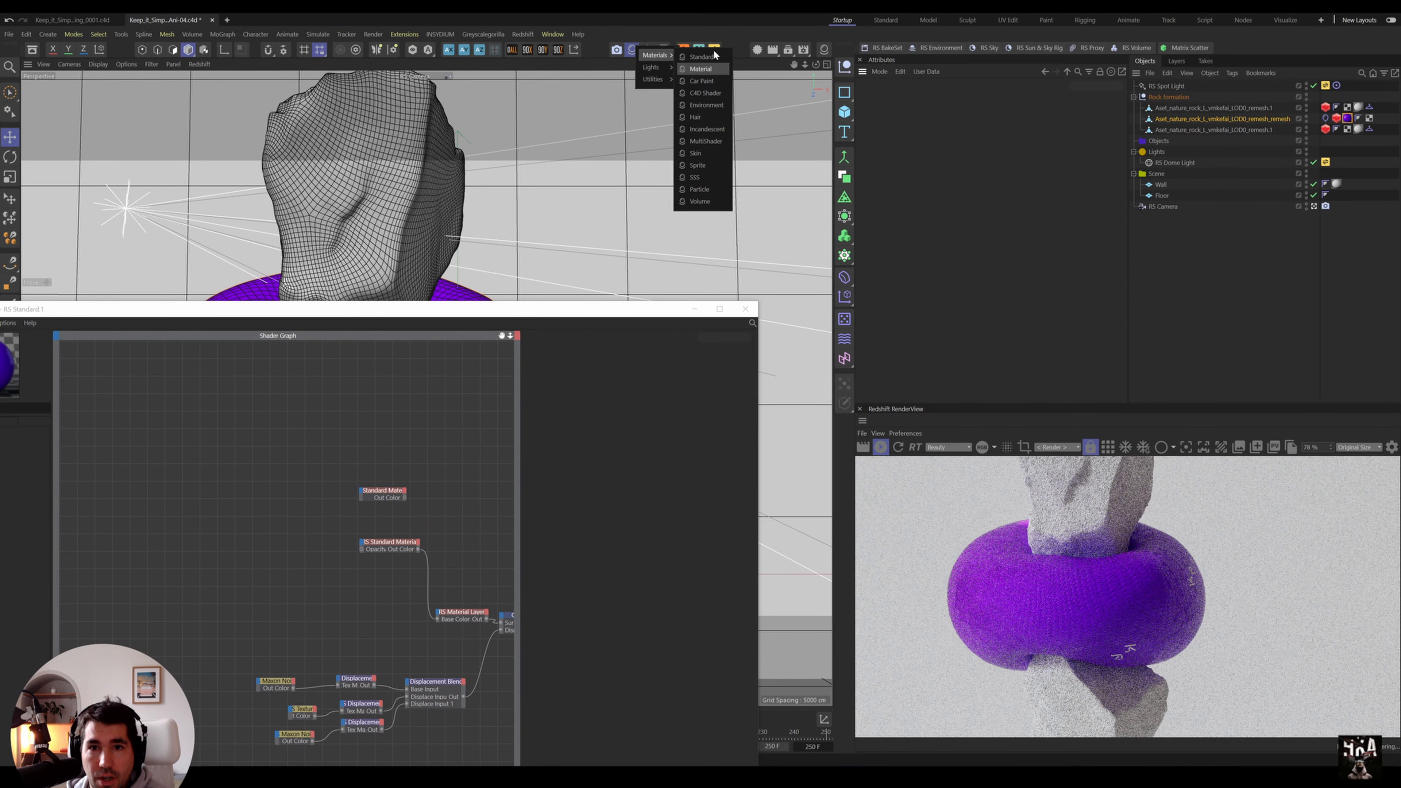
{"action": "left_click", "coordinate": [700, 57]}
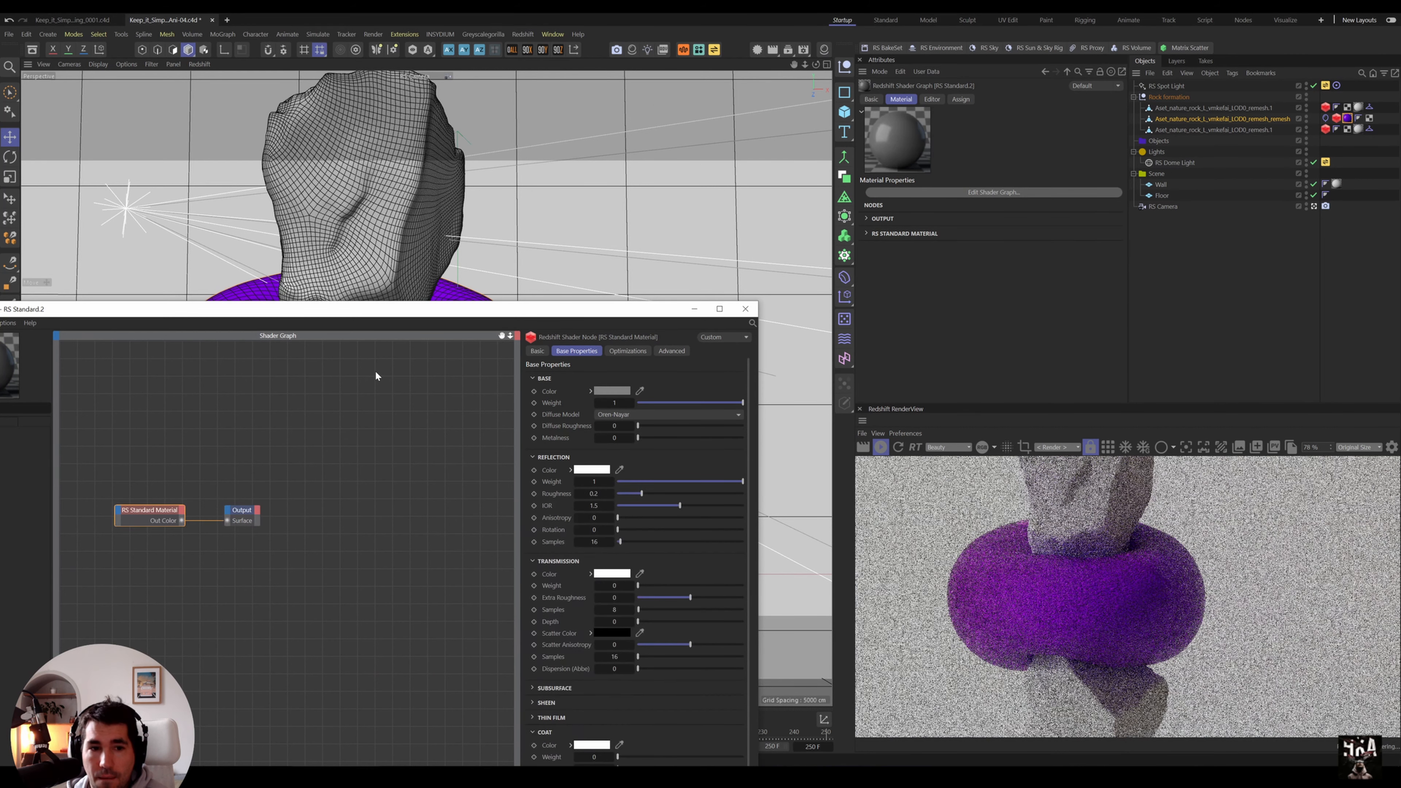
{"action": "left_click_drag", "start_coordinate": [129, 480], "coordinate": [301, 582]}
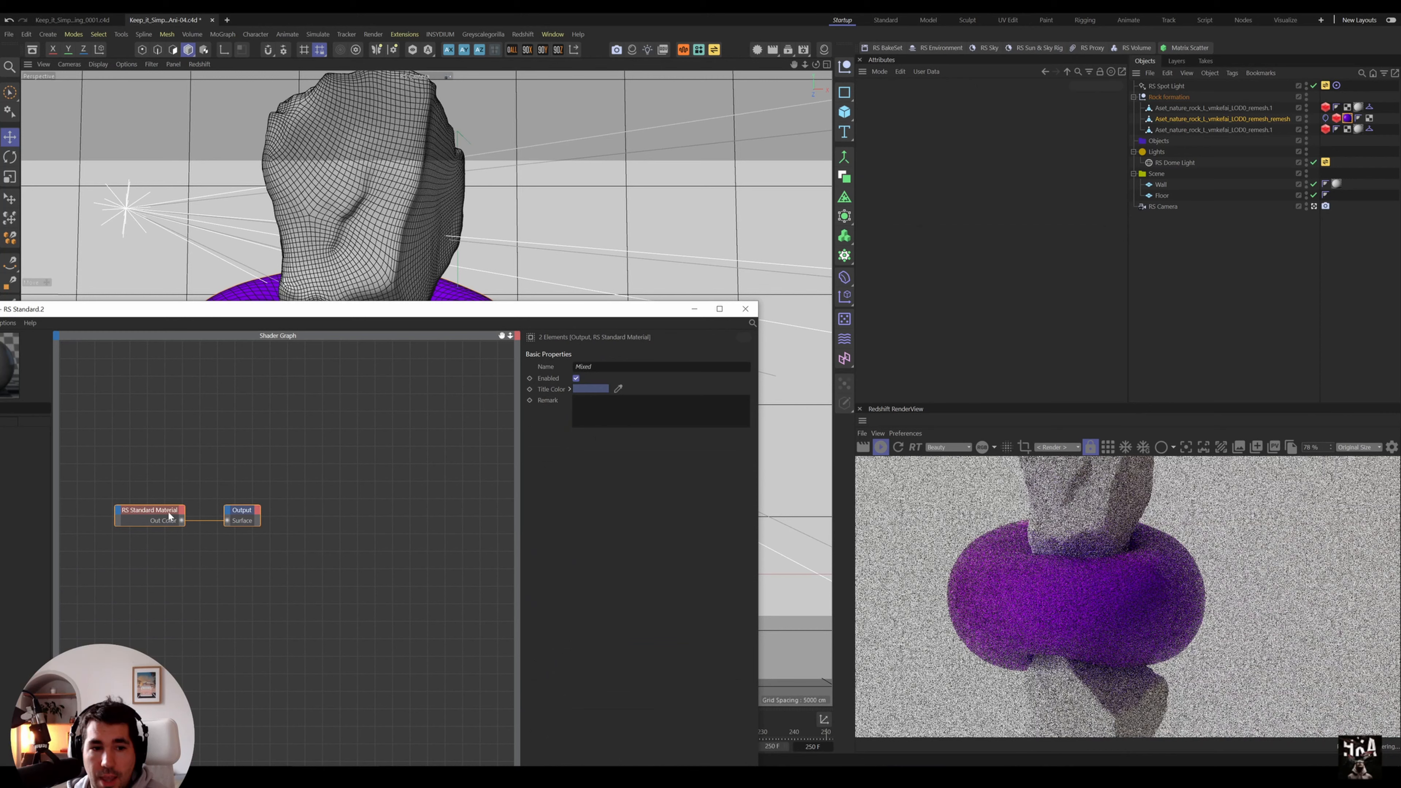
{"action": "left_click_drag", "start_coordinate": [168, 511], "coordinate": [281, 518]}
{"action": "left_click_drag", "start_coordinate": [314, 309], "coordinate": [483, 185]}
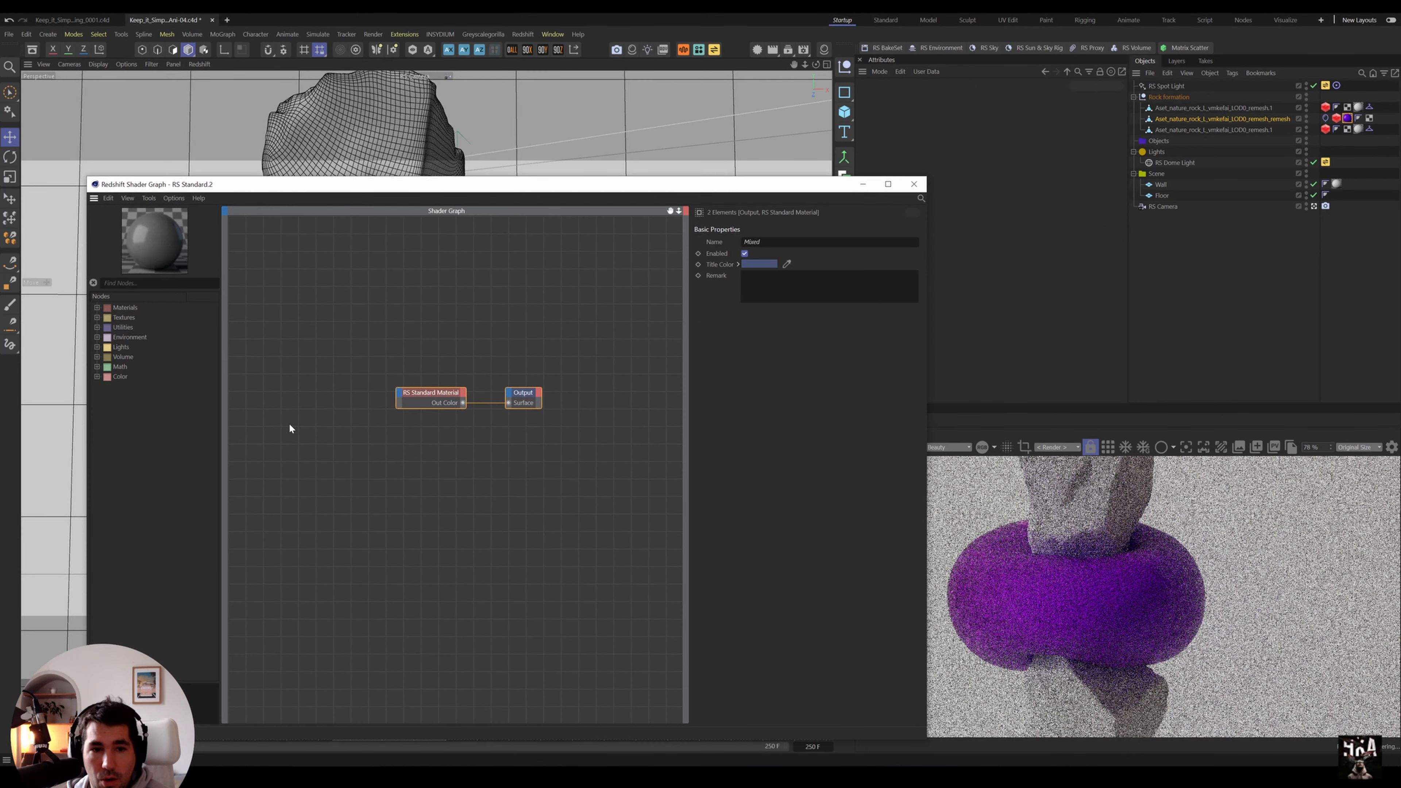
{"action": "key", "text": "ctrl+v"}
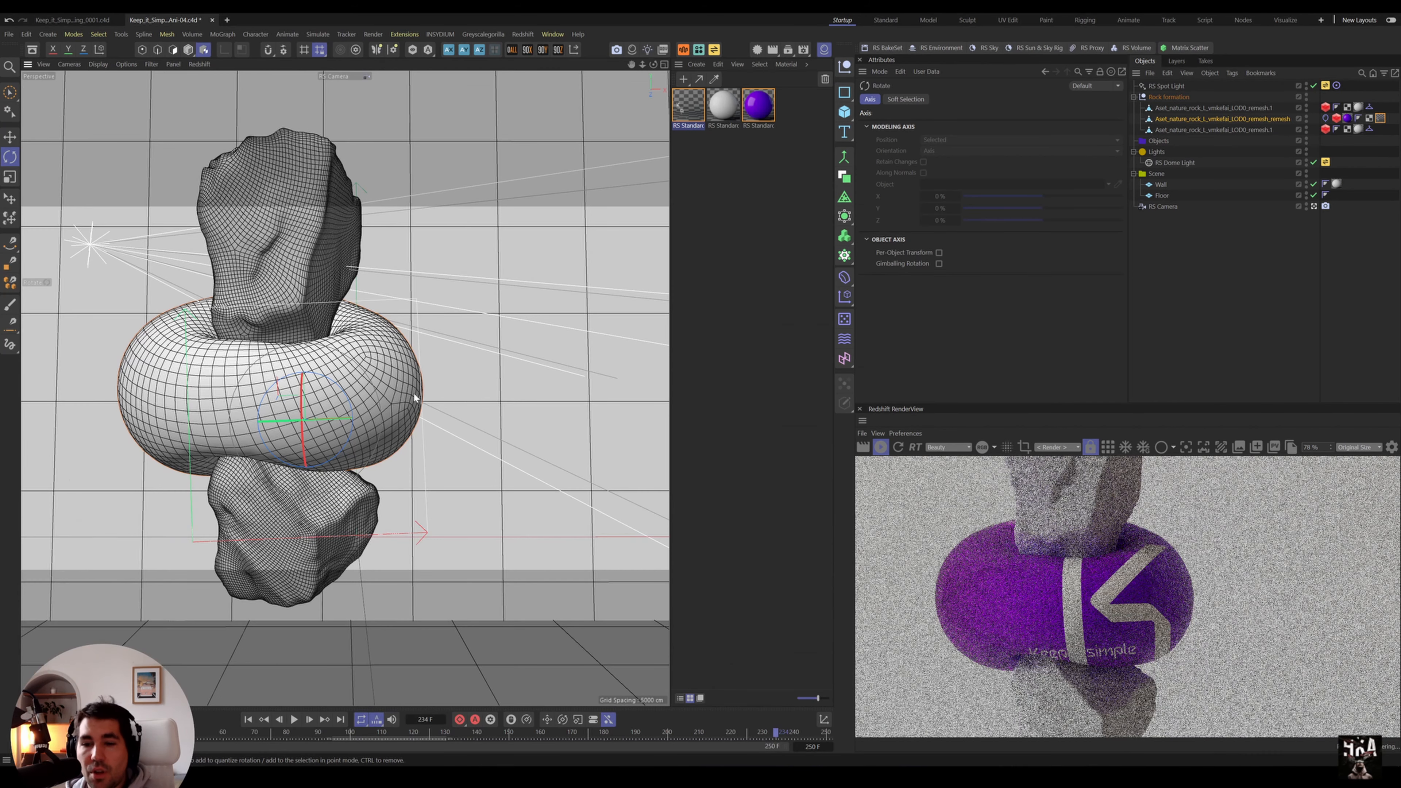
- Move the text material's projection leftward across the inflated rock
{"action": "key", "text": "t"}
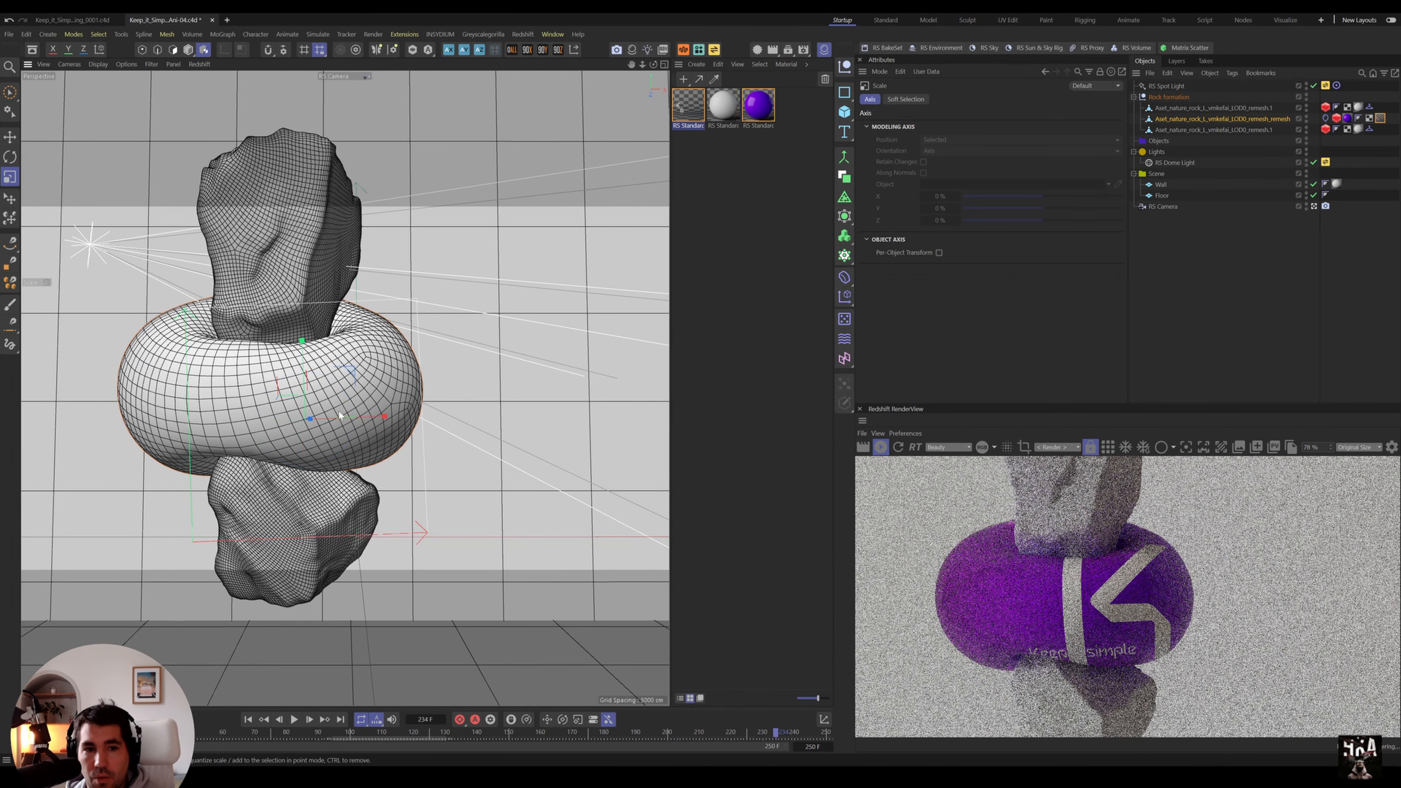
{"action": "key", "text": "r"}
{"action": "key", "text": "e"}
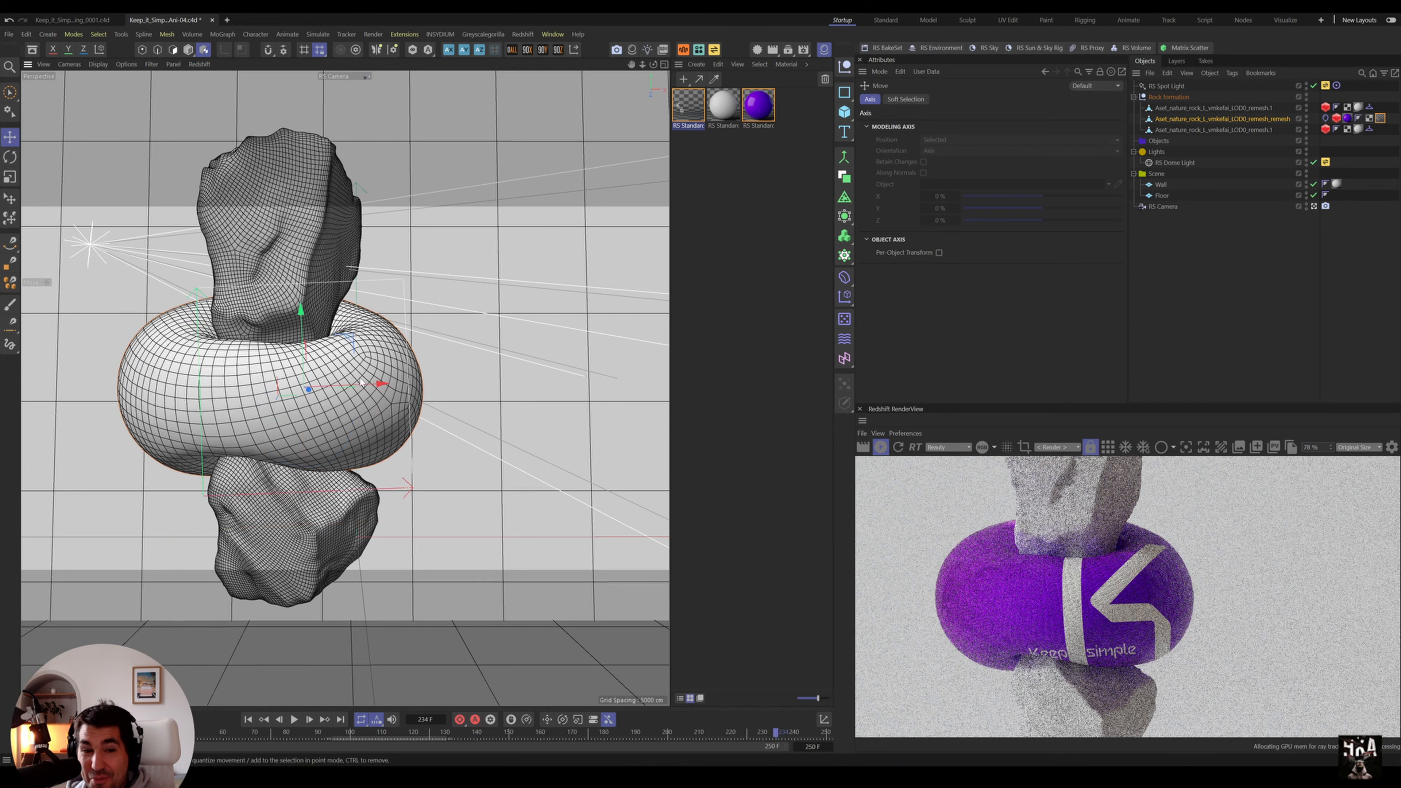
{"action": "left_click_drag", "start_coordinate": [380, 384], "coordinate": [266, 391]}
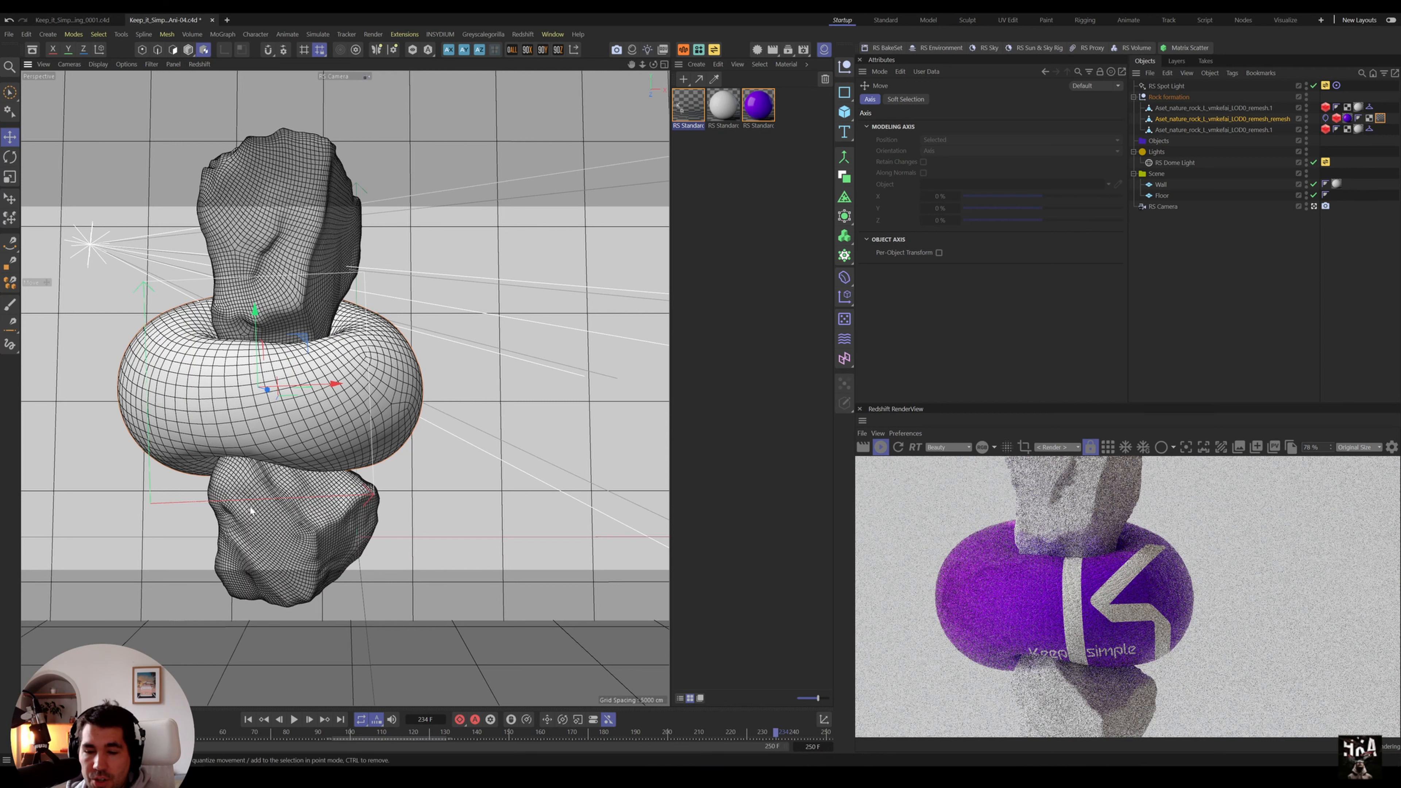
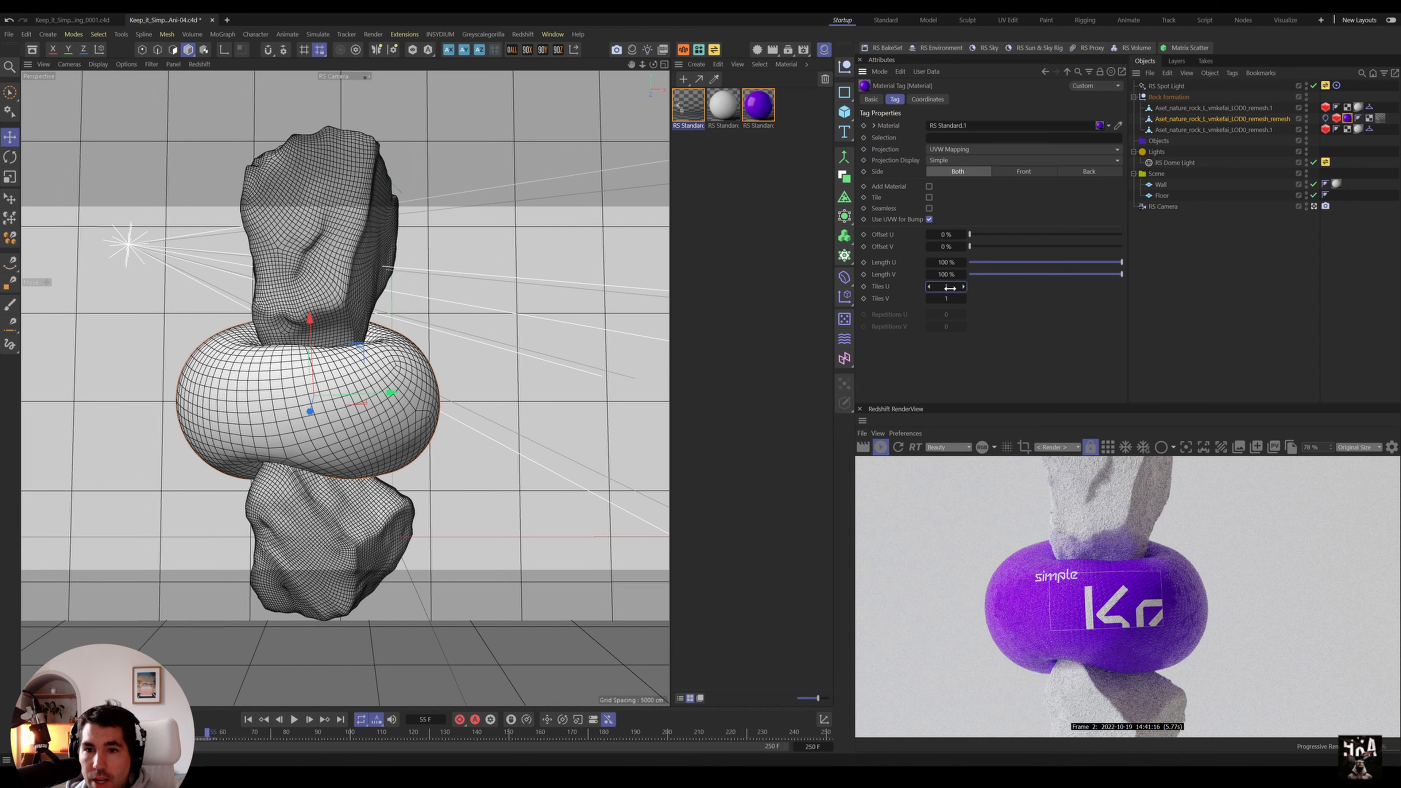
- Set Tiles U and Tiles V of the purple RS Standard.1 material tag to 4
{"action": "type", "text": "4"}
{"action": "key", "text": "Tab"}
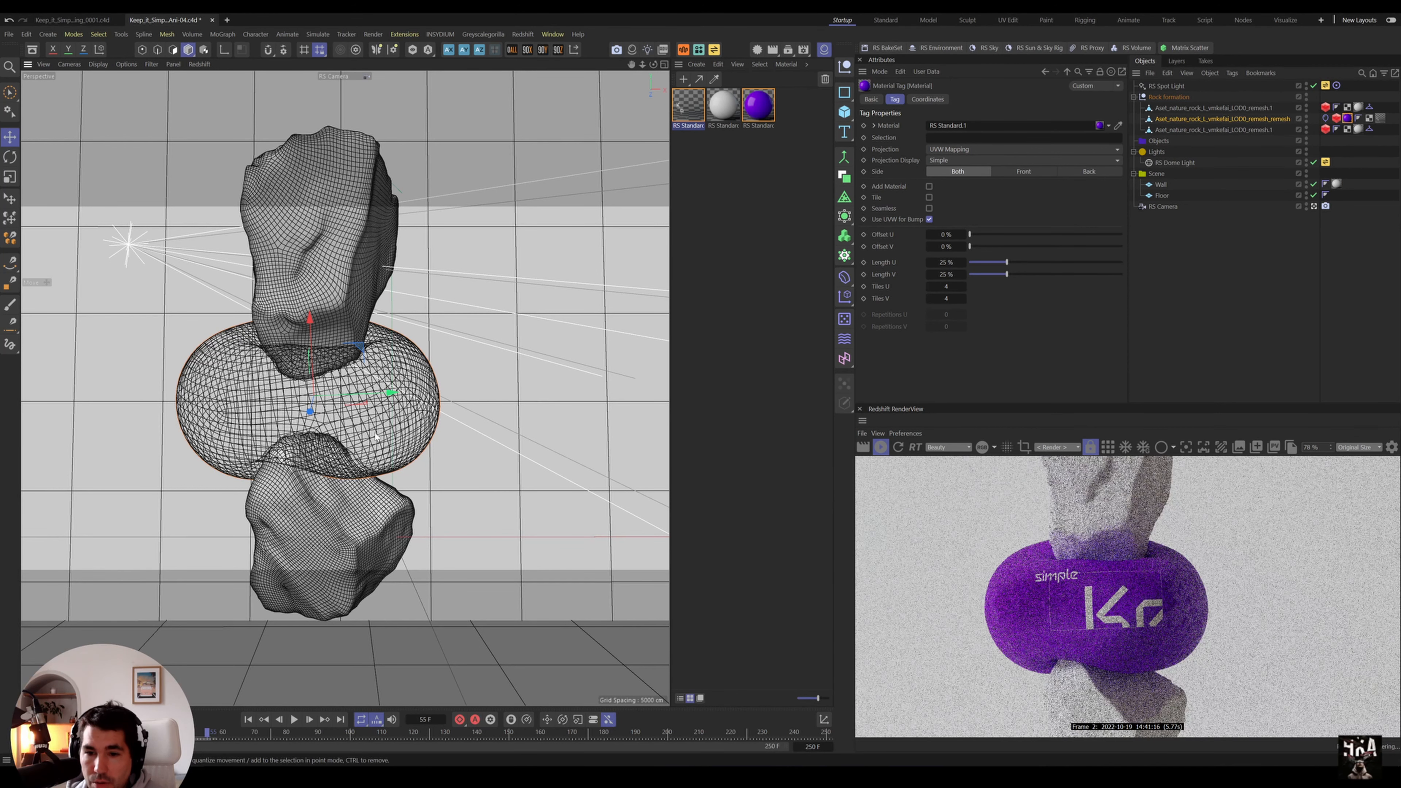
{"action": "scroll", "coordinate": [375, 436], "scroll_direction": "up", "scroll_amount": 4}
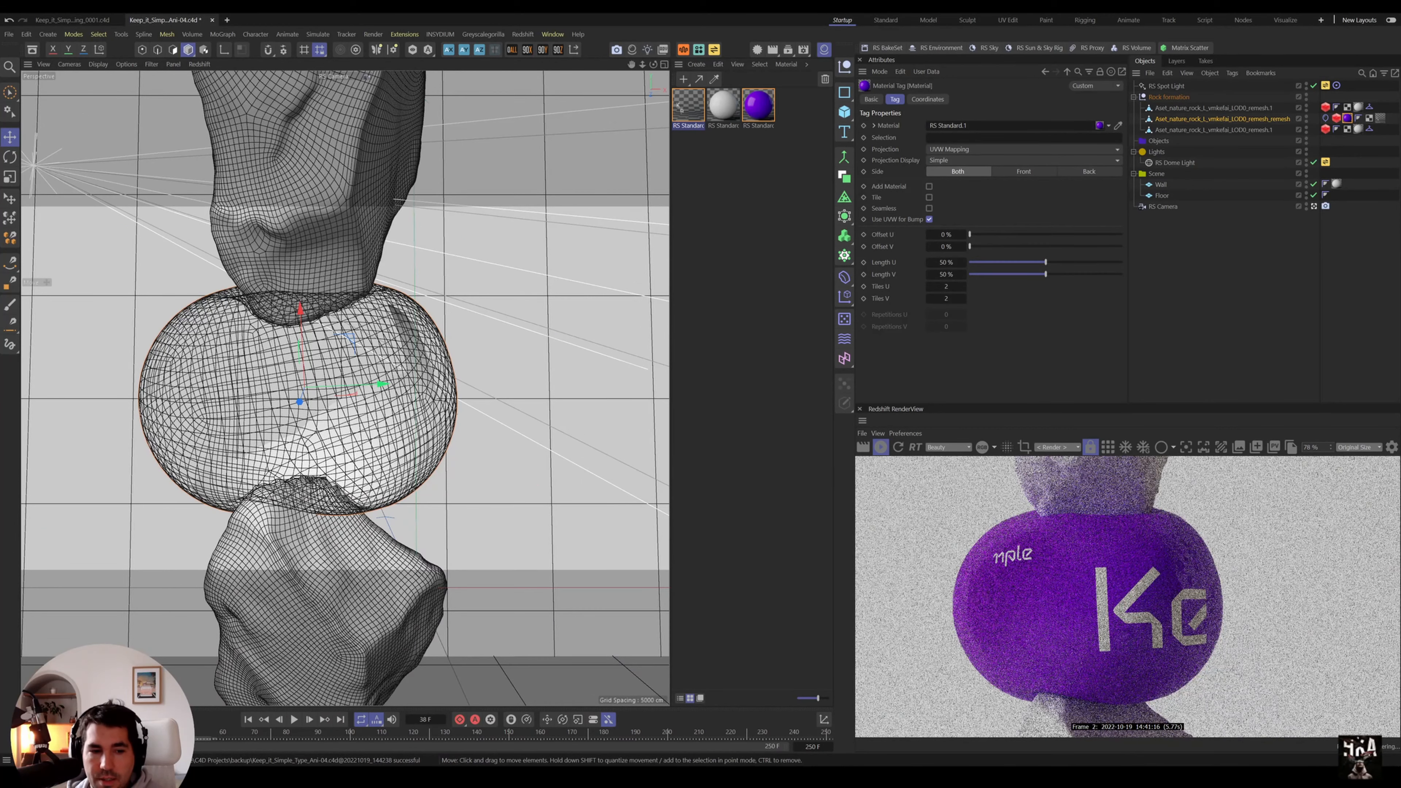
- Frame the camera closer on the middle rock at frame 0 and delete the RS Camera's existing keyframes from the timeline
{"action": "left_click_drag", "start_coordinate": [153, 732], "coordinate": [3, 762]}
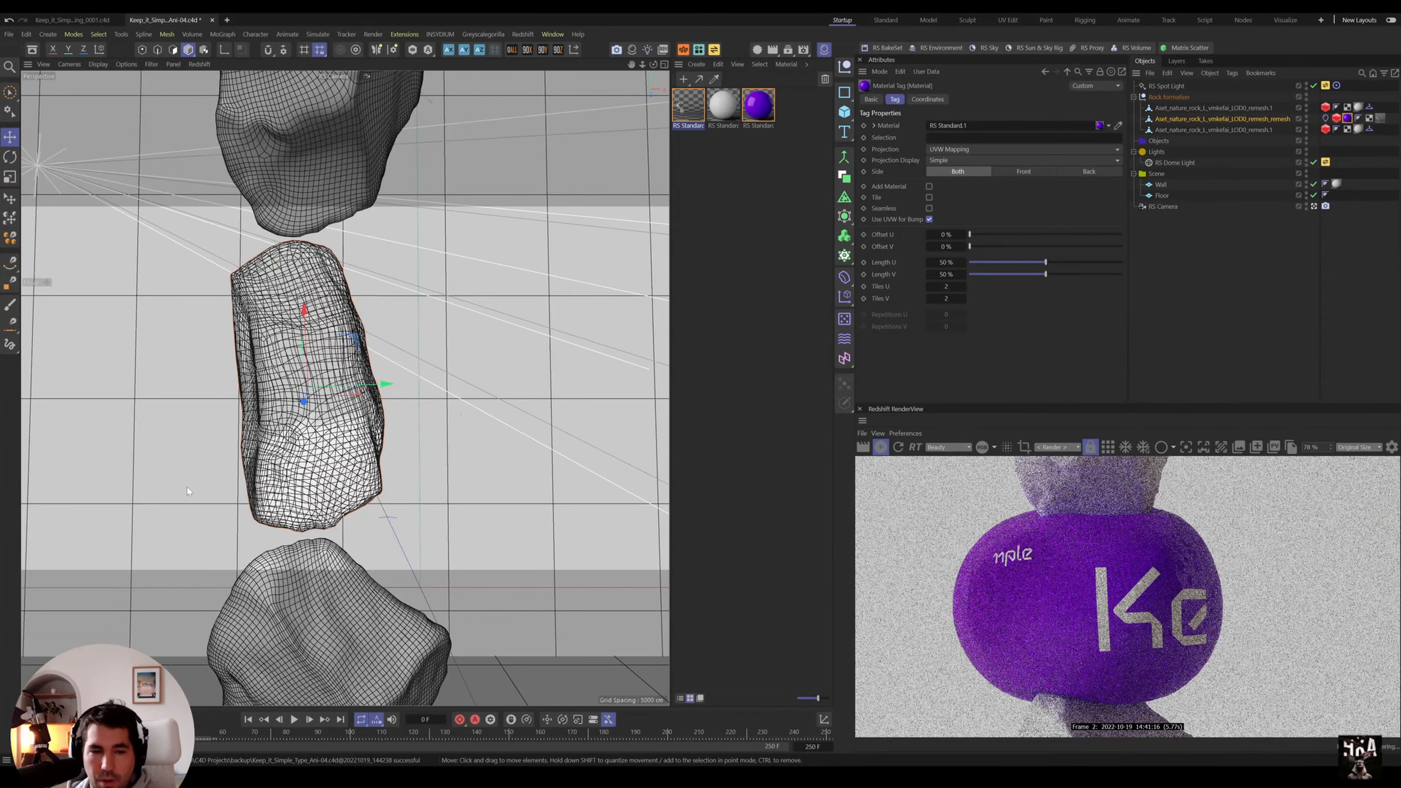
{"action": "middle_click_drag", "start_coordinate": [291, 452], "coordinate": [337, 491], "text": "alt"}
{"action": "scroll", "coordinate": [327, 452], "scroll_direction": "up", "scroll_amount": 4}
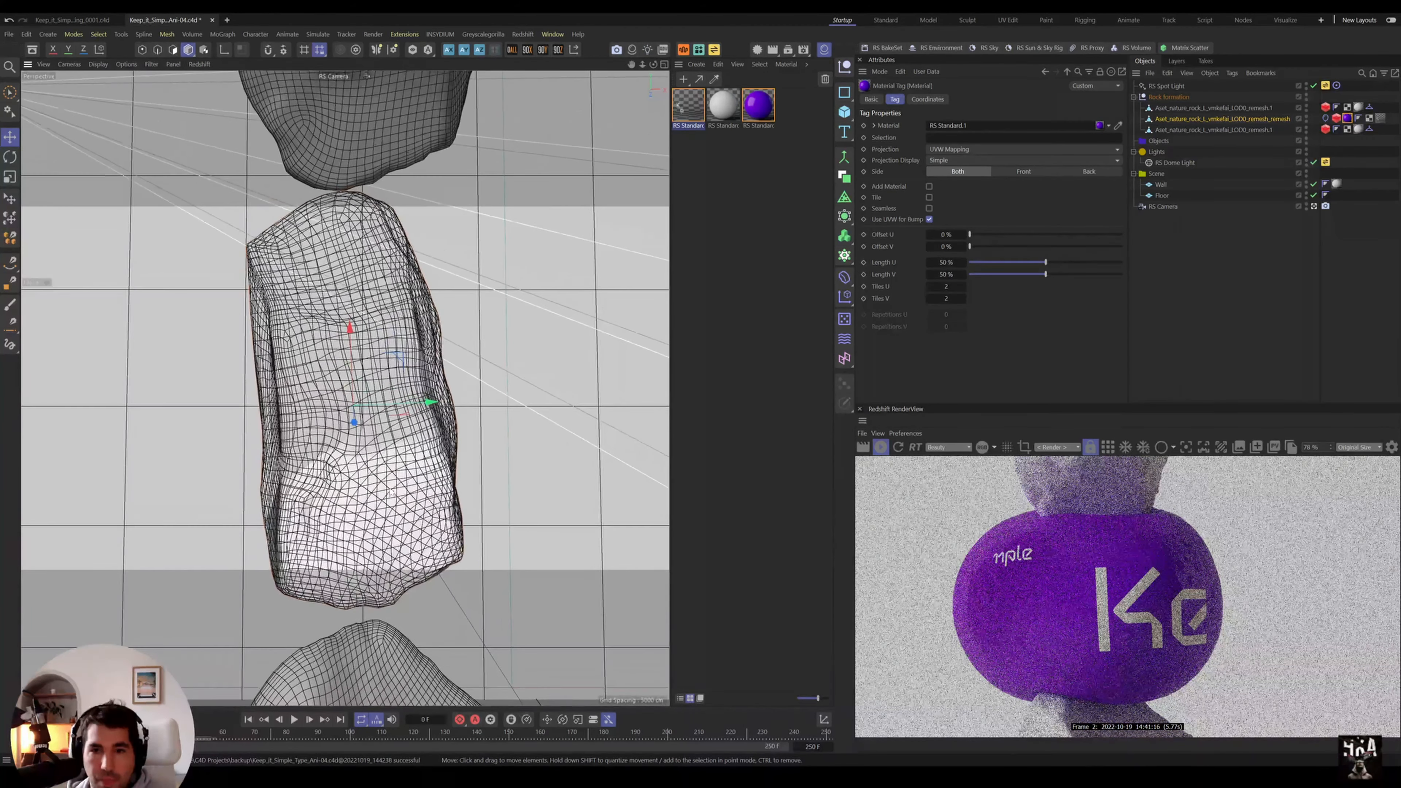
{"action": "left_click", "coordinate": [1163, 206]}
{"action": "key", "text": "shift+F3"}
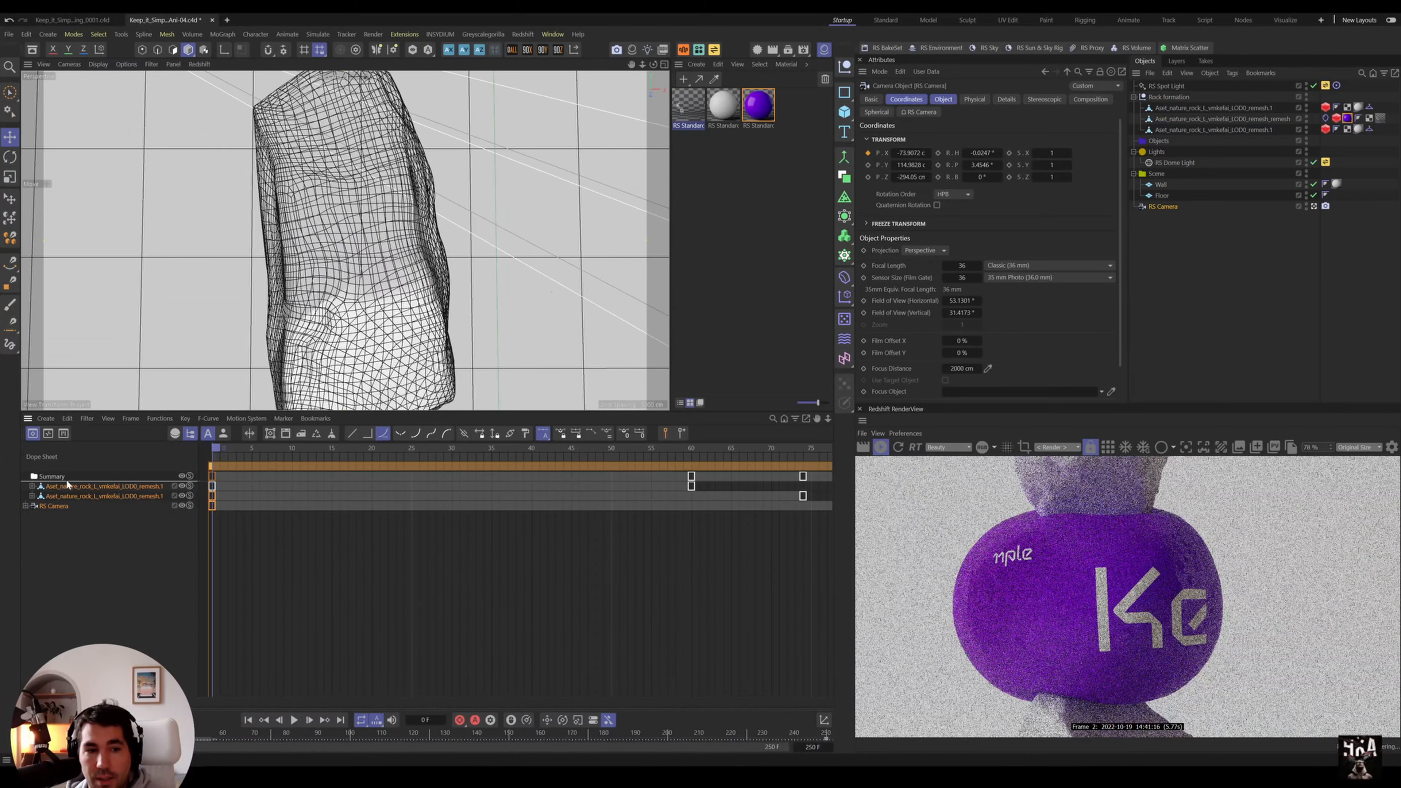
{"action": "left_click", "coordinate": [61, 510]}
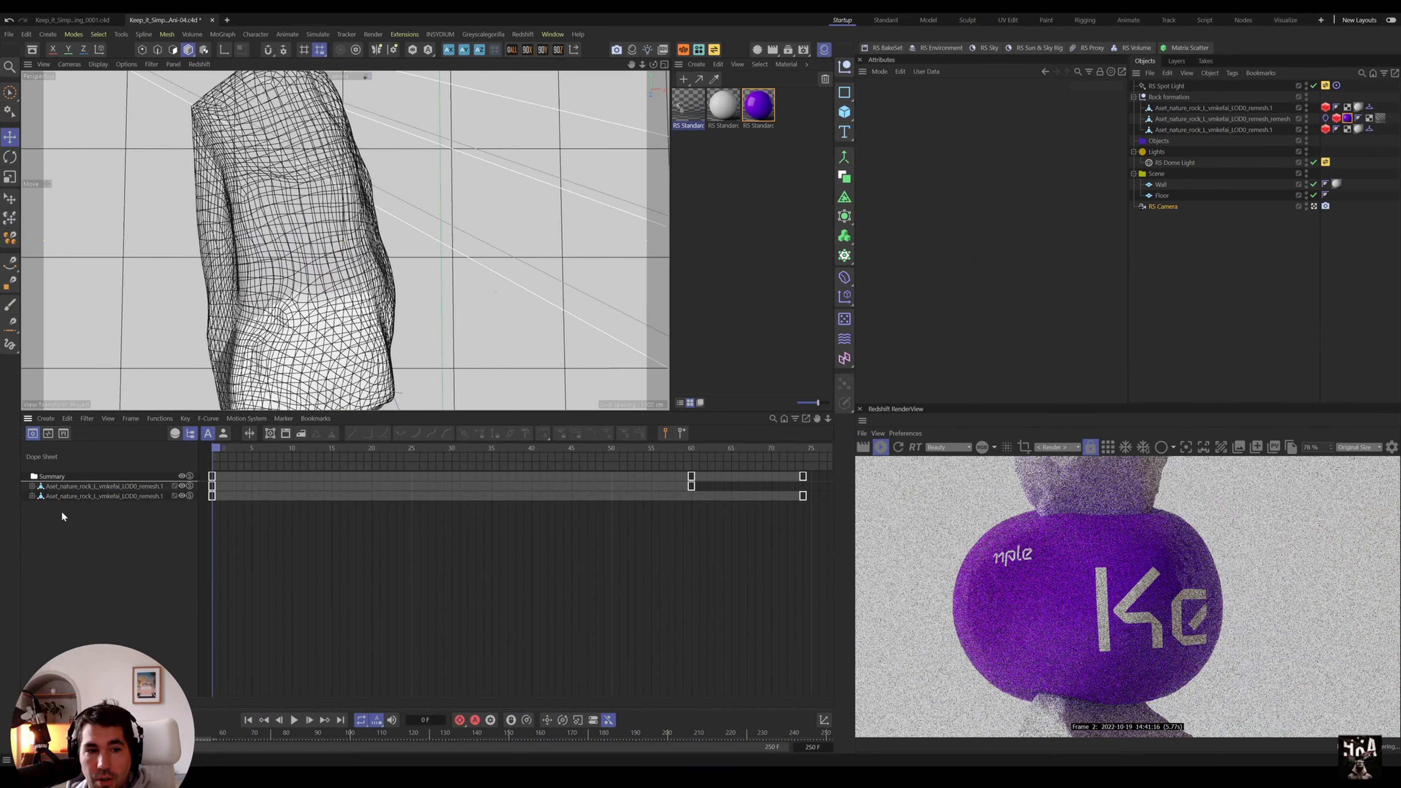
- Keyframe the RS Camera's Z position at frame 4, move it in to -230.5355, and keyframe it at frame 0
{"action": "left_click", "coordinate": [244, 448]}
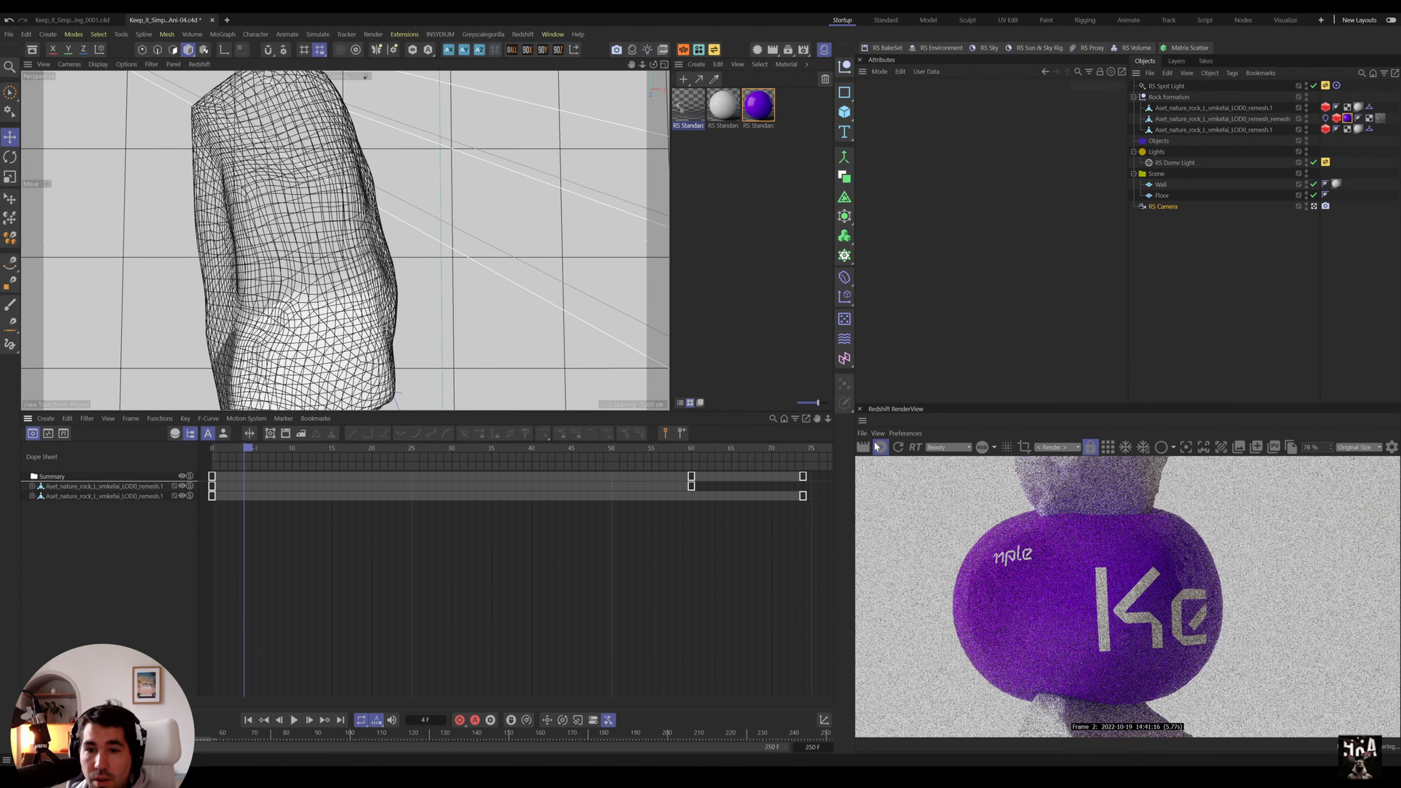
{"action": "left_click", "coordinate": [1163, 207]}
{"action": "left_click", "coordinate": [908, 99]}
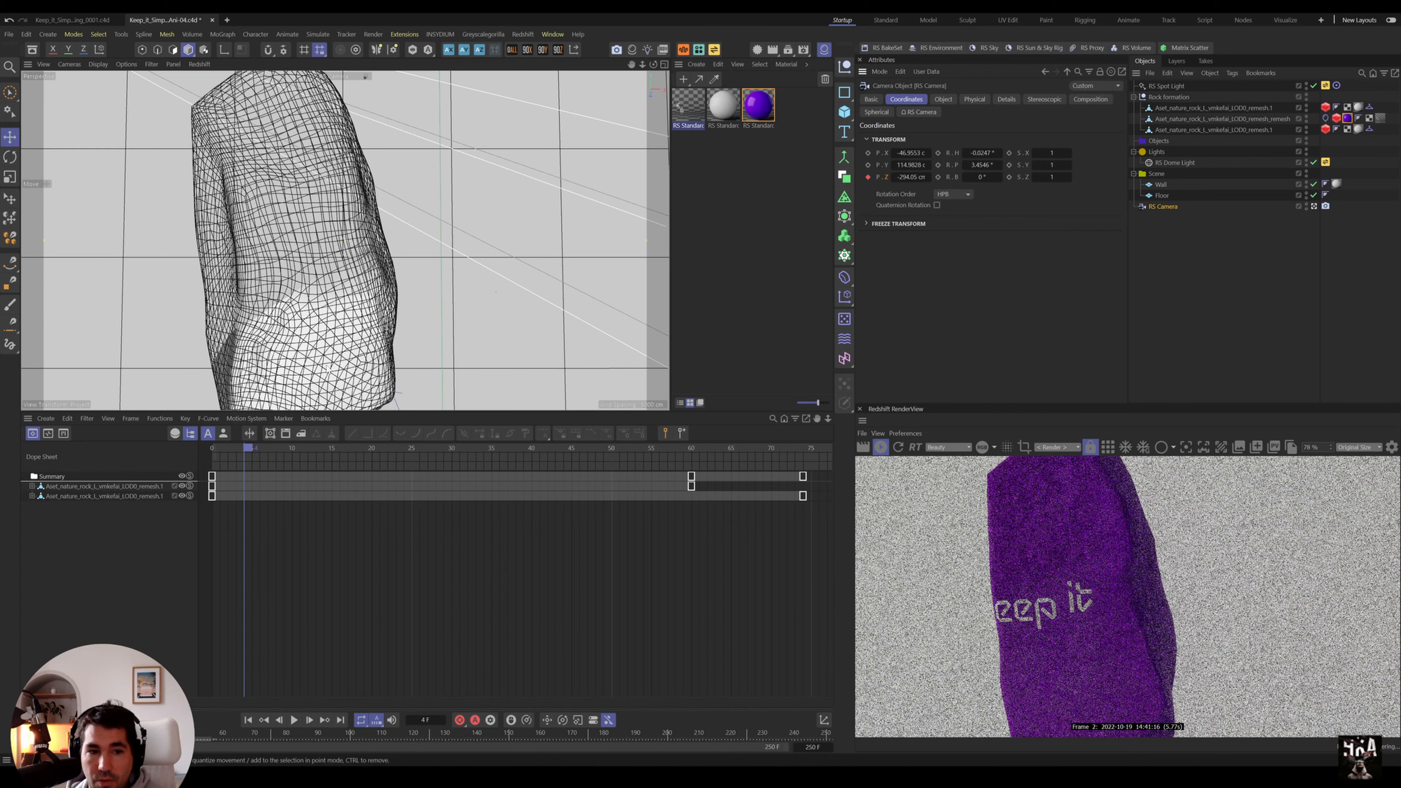
{"action": "middle_click_drag", "start_coordinate": [307, 266], "coordinate": [348, 256], "text": "alt"}
{"action": "right_click_drag", "start_coordinate": [348, 257], "coordinate": [415, 242], "text": "alt"}
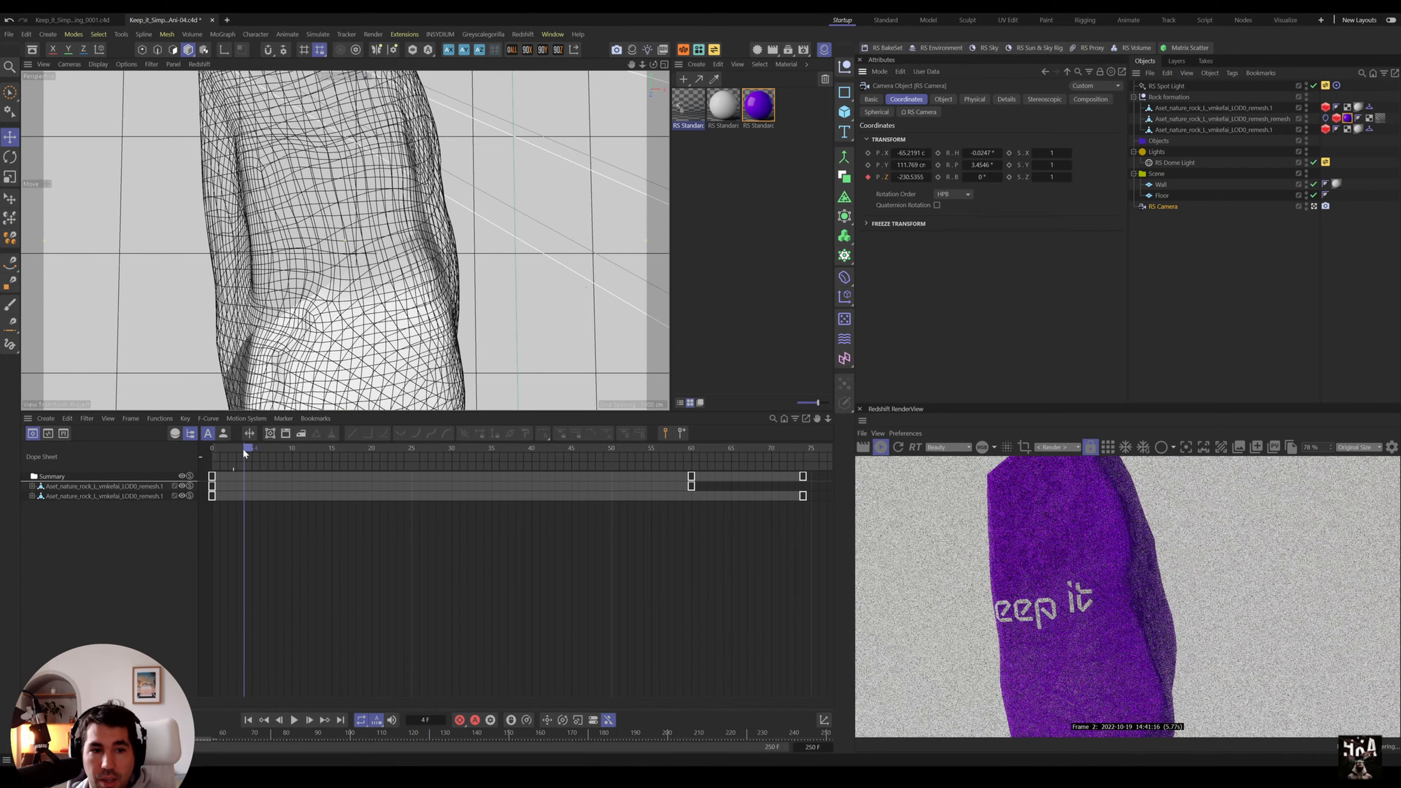
{"action": "left_click_drag", "start_coordinate": [244, 447], "coordinate": [202, 450]}
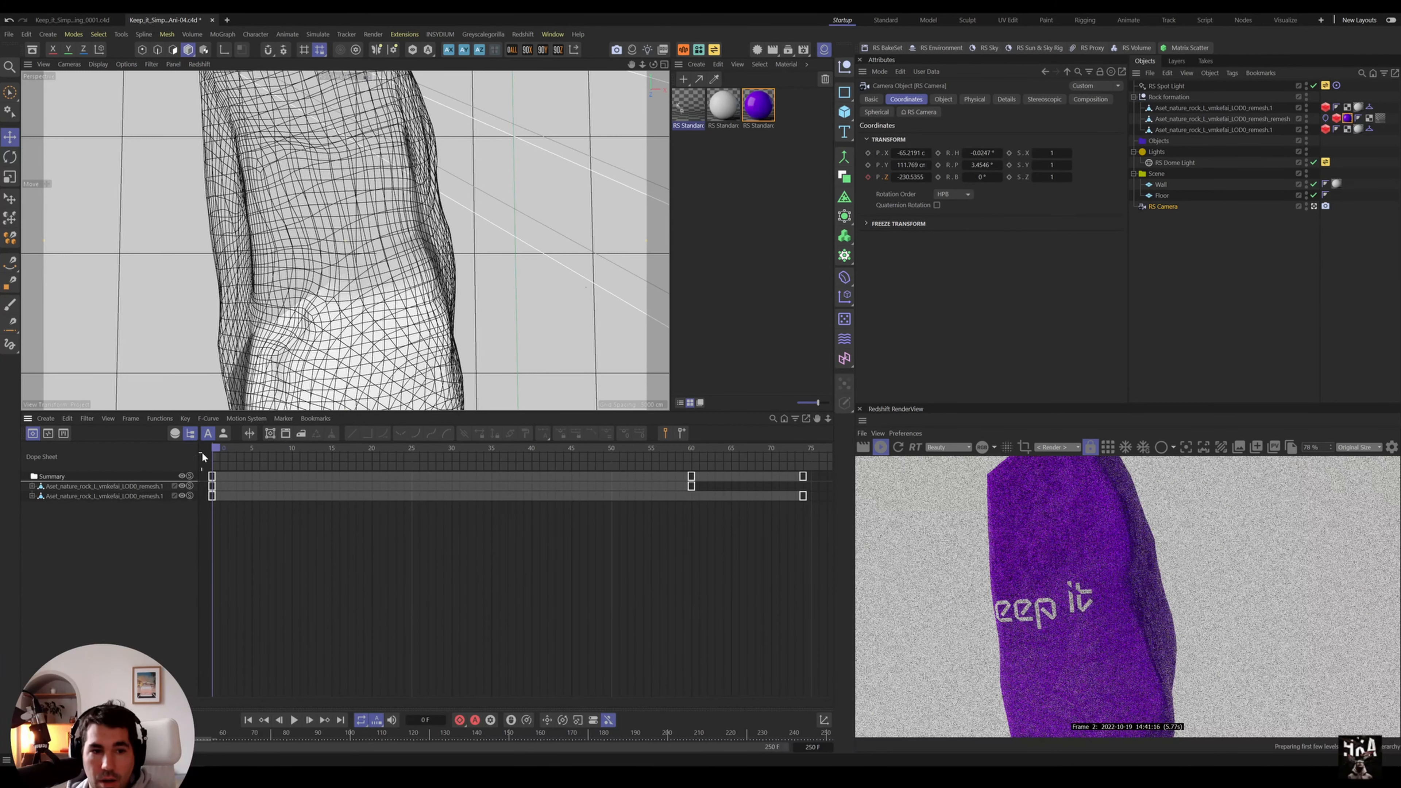
{"action": "left_click", "coordinate": [867, 177]}
- Set the RS Camera's Z position to -359.5355 at frame 75 and keyframe it
{"action": "left_click_drag", "start_coordinate": [412, 473], "coordinate": [822, 500]}
{"action": "left_click_drag", "start_coordinate": [928, 177], "coordinate": [860, 177]}
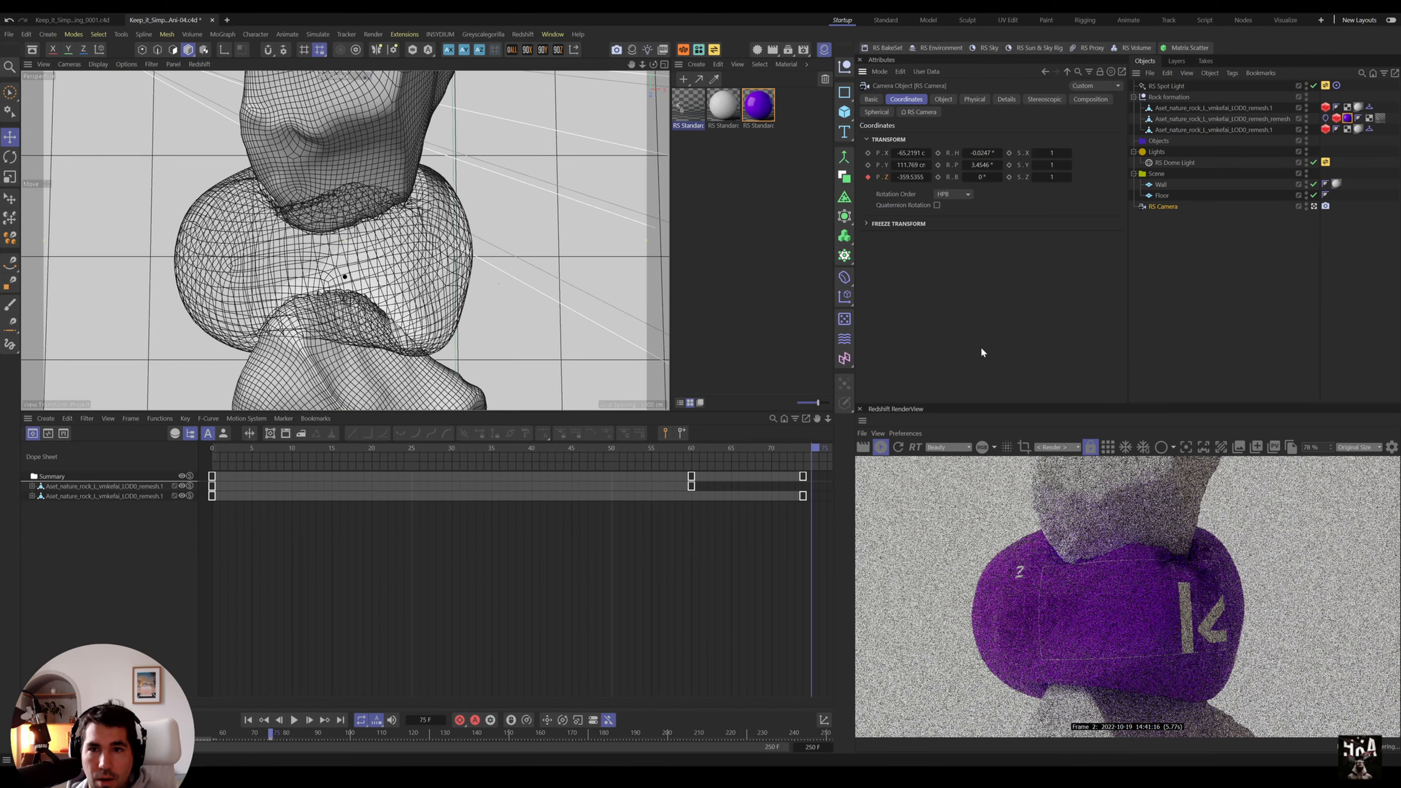
{"action": "left_click", "coordinate": [504, 560]}
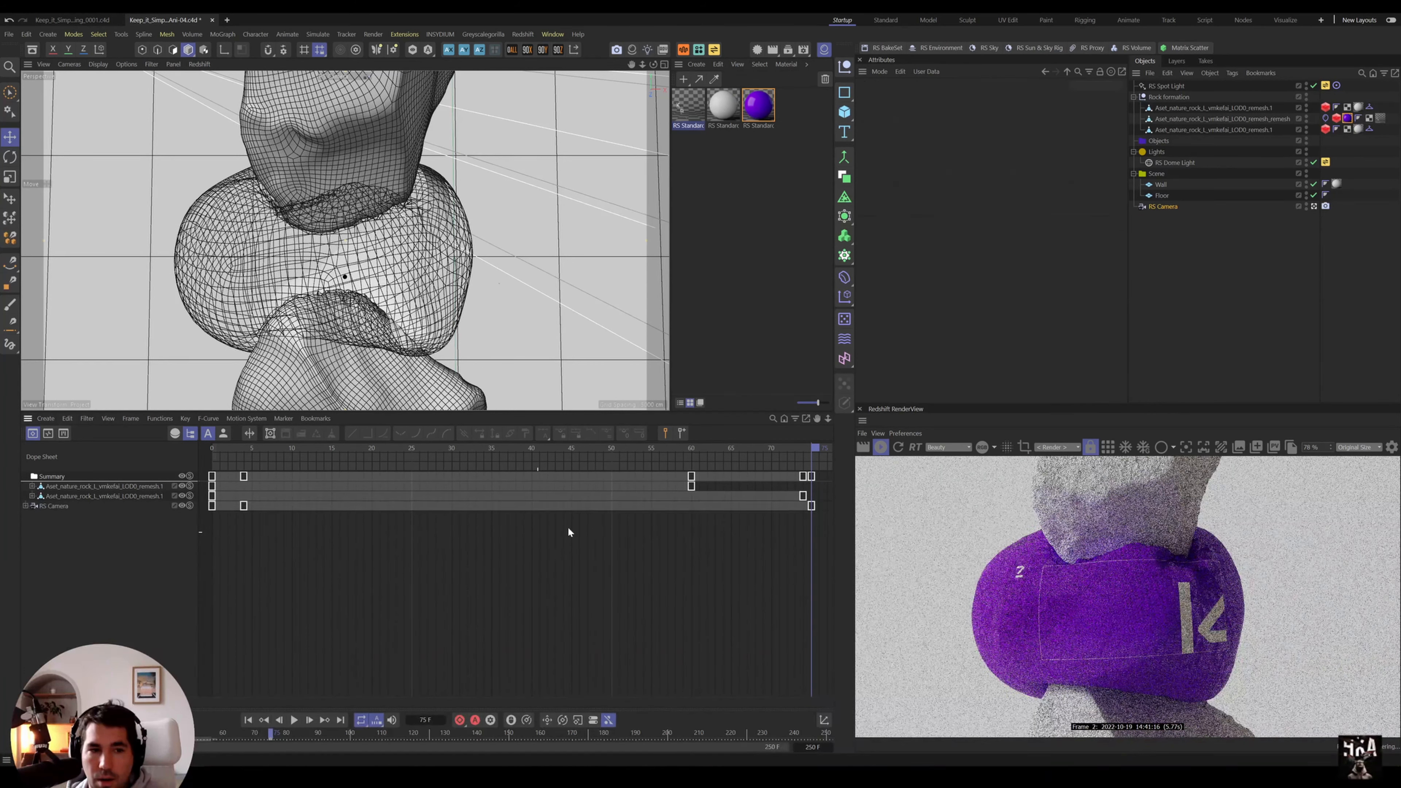
- Play the camera move and cloth inflation from the start and inspect the middle rock's cloth tag settings
{"action": "left_click_drag", "start_coordinate": [580, 454], "coordinate": [2, 504]}
{"action": "key", "text": "F8"}
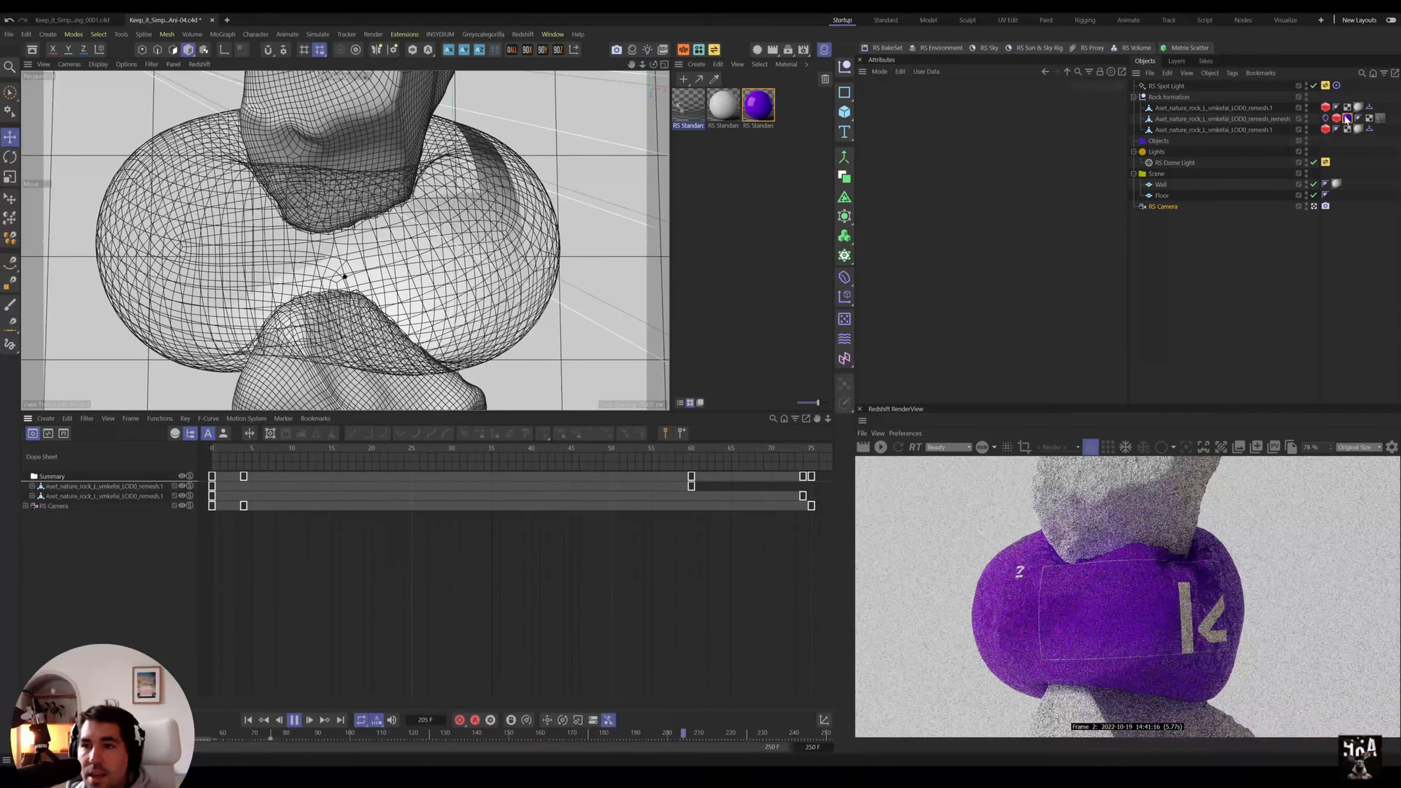
{"action": "left_click", "coordinate": [1326, 119]}
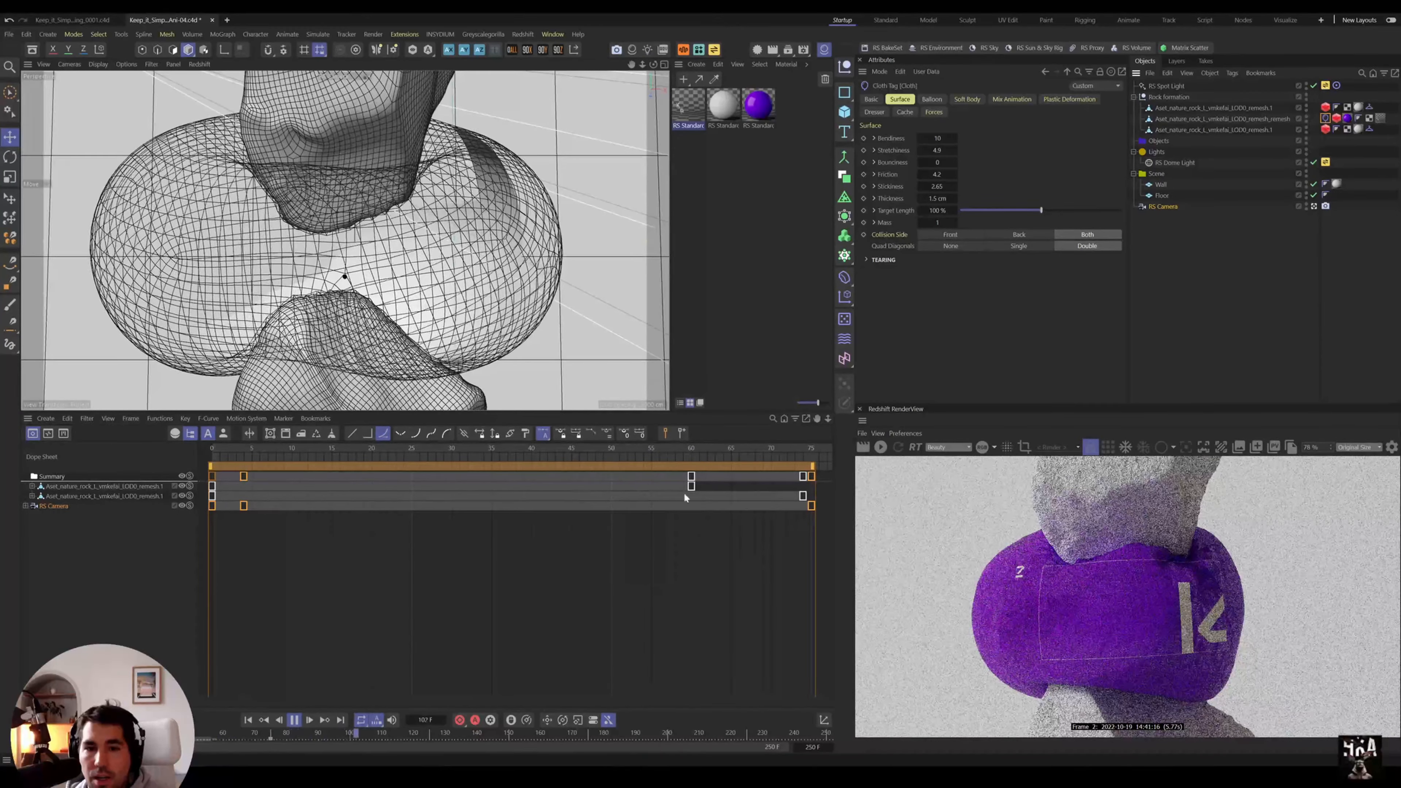
{"action": "left_click_drag", "start_coordinate": [656, 448], "coordinate": [696, 499]}
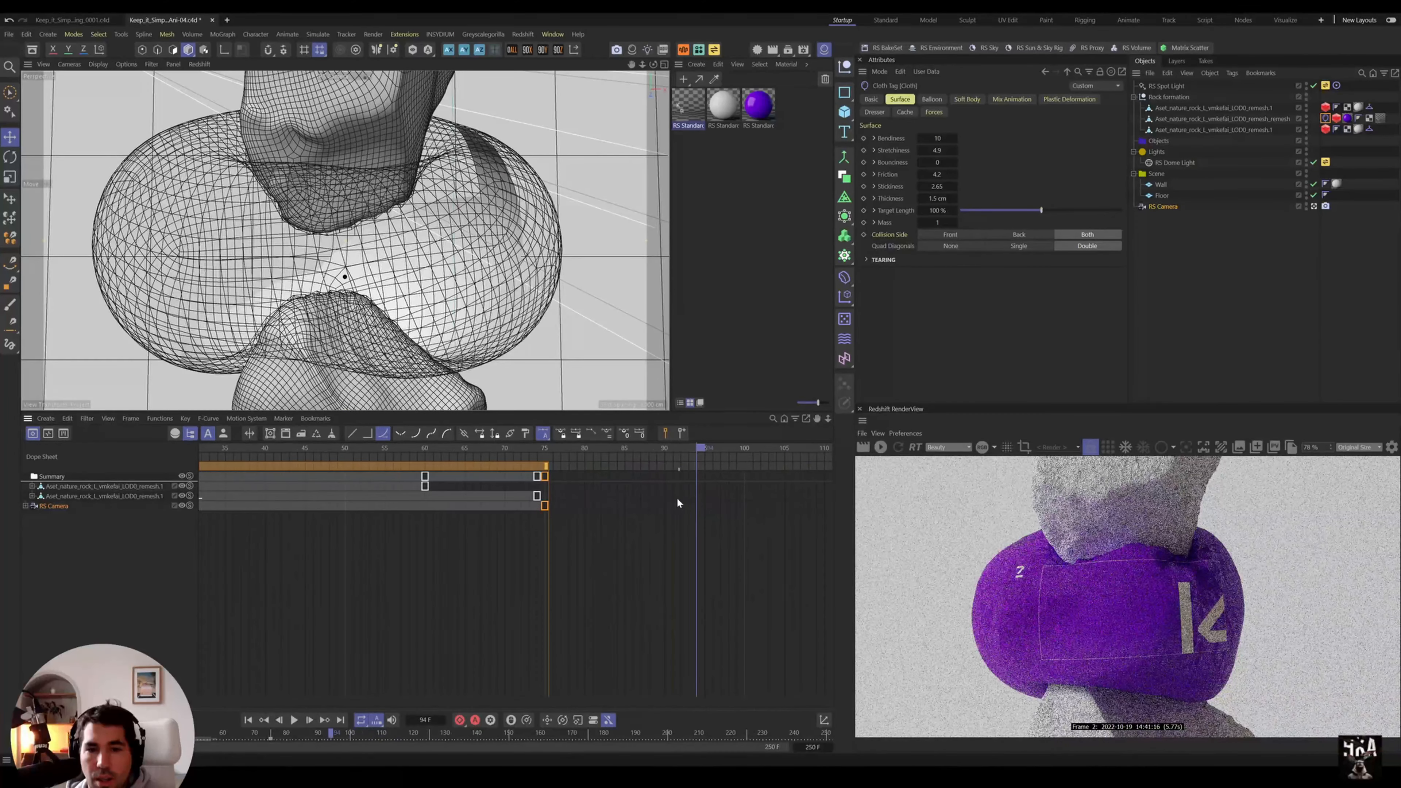
- Set the project's end frame to 125 and return to frame 0
{"action": "double_click", "coordinate": [811, 746]}
{"action": "type", "text": "125"}
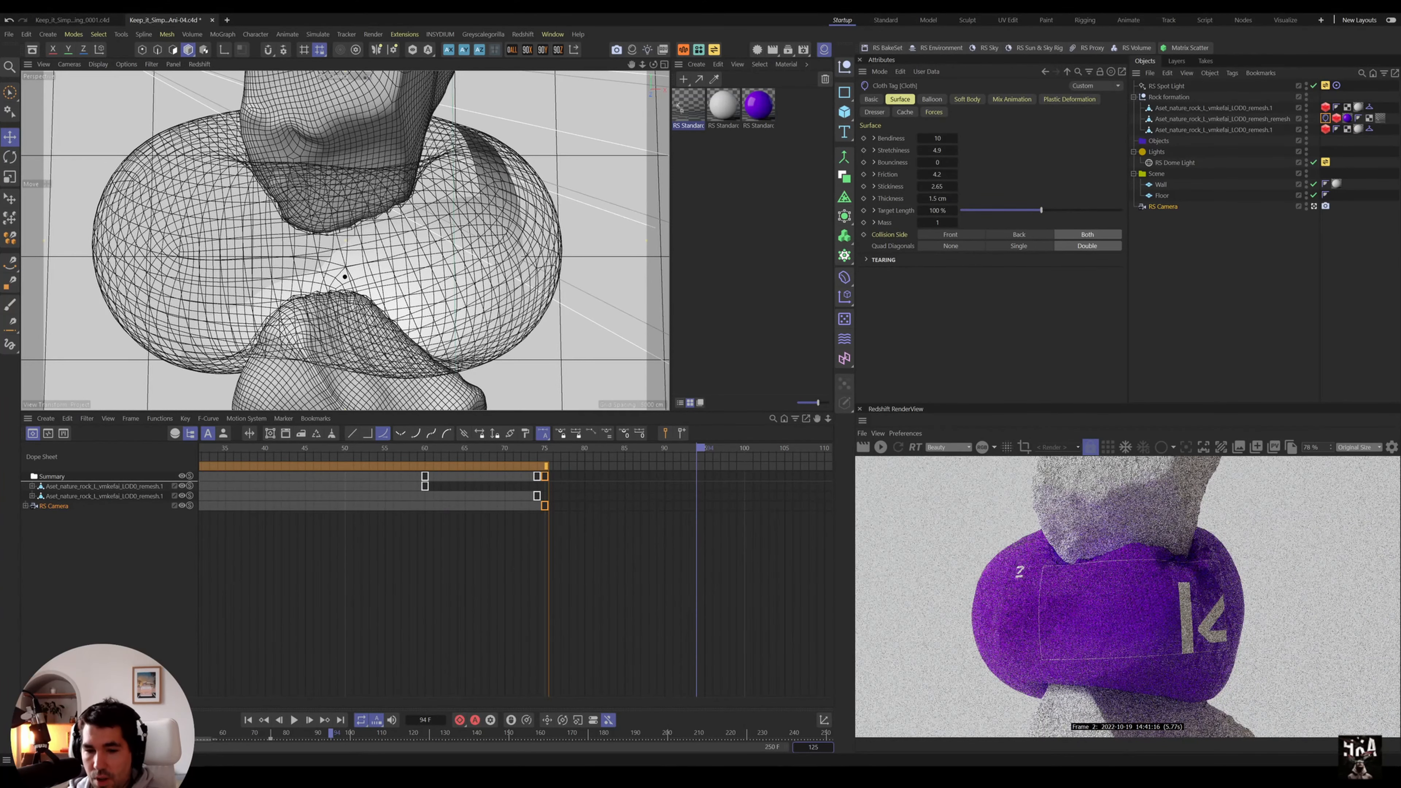
{"action": "key", "text": "Return"}
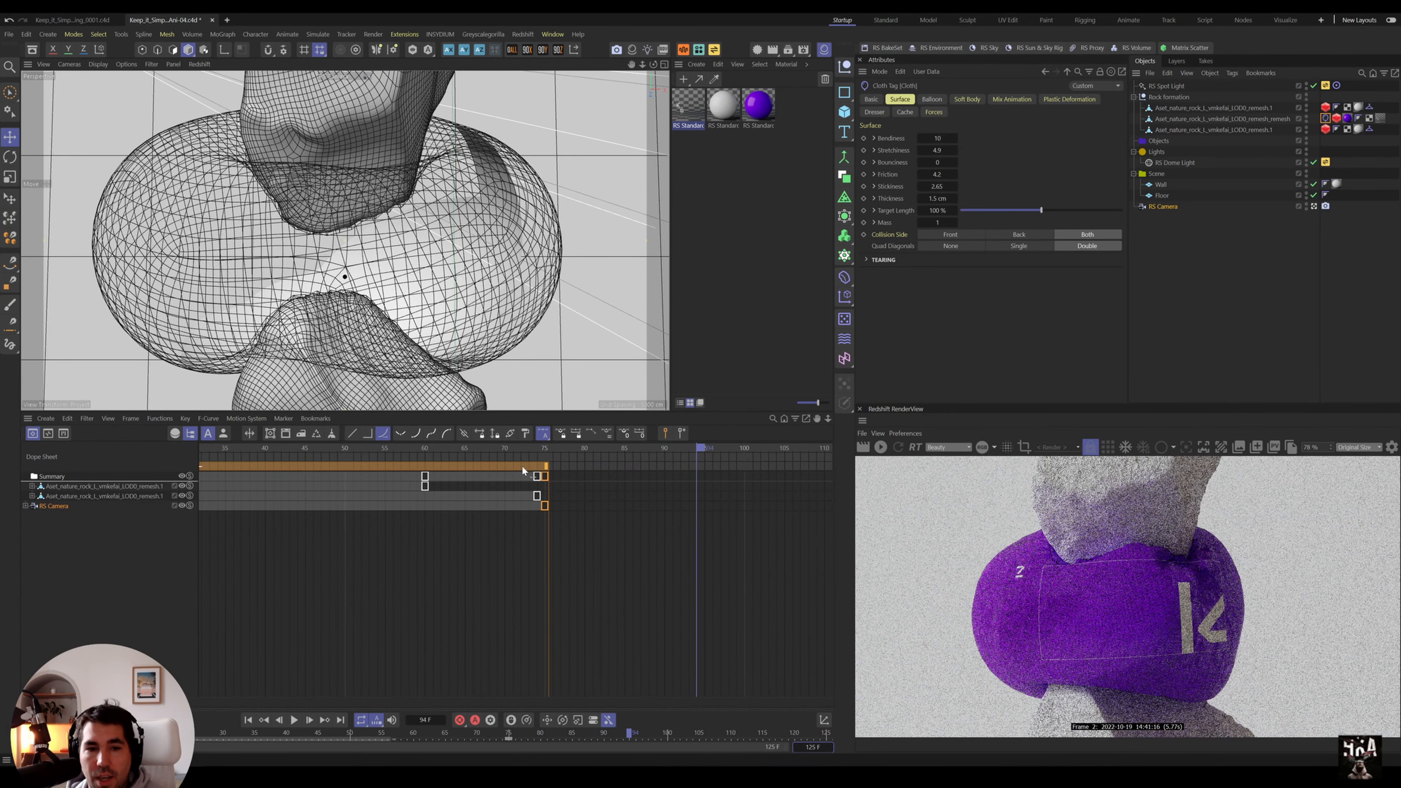
{"action": "key", "text": "shift+f"}
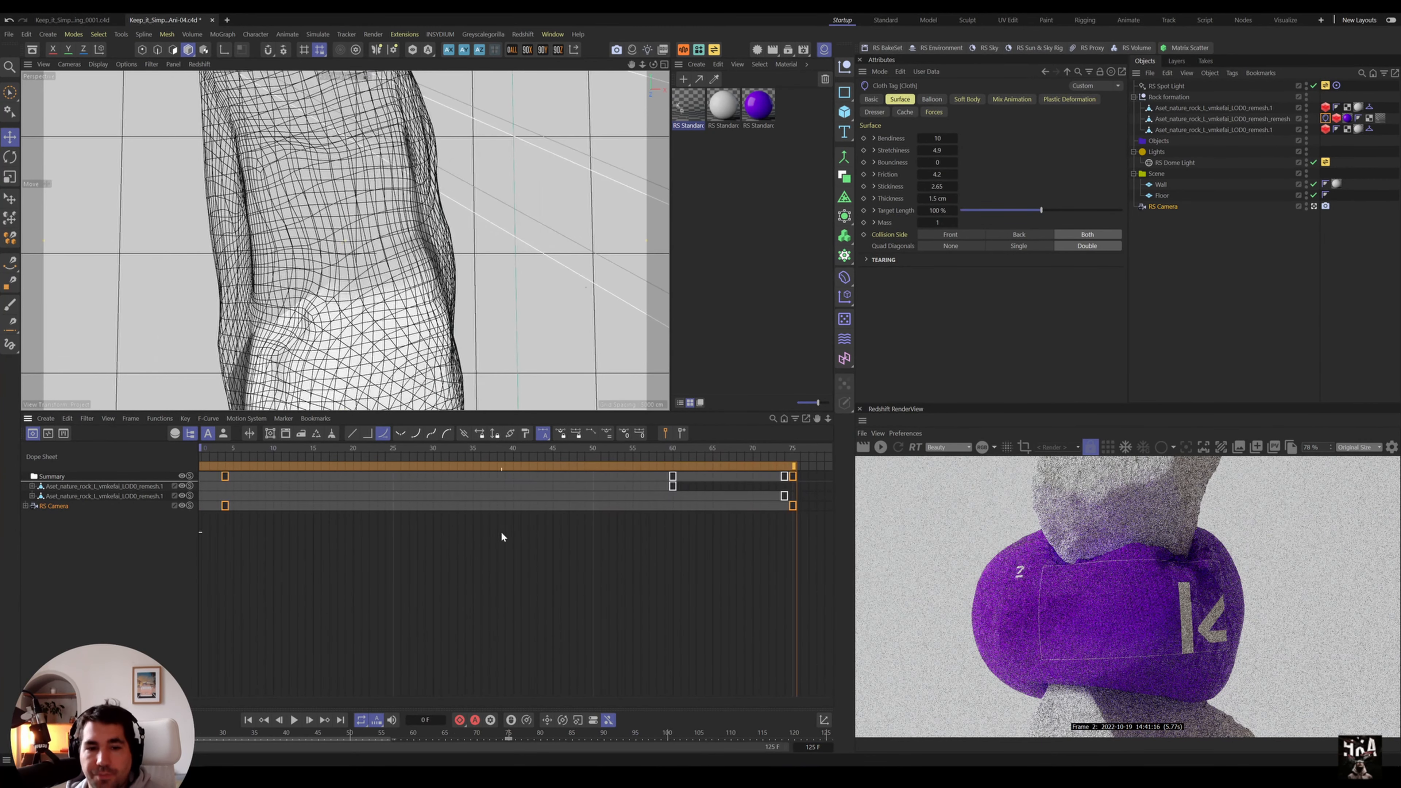
- Play the shortened animation to check the camera move against the rock's inflation
{"action": "left_click_drag", "start_coordinate": [817, 419], "coordinate": [757, 418]}
{"action": "key", "text": "F8"}
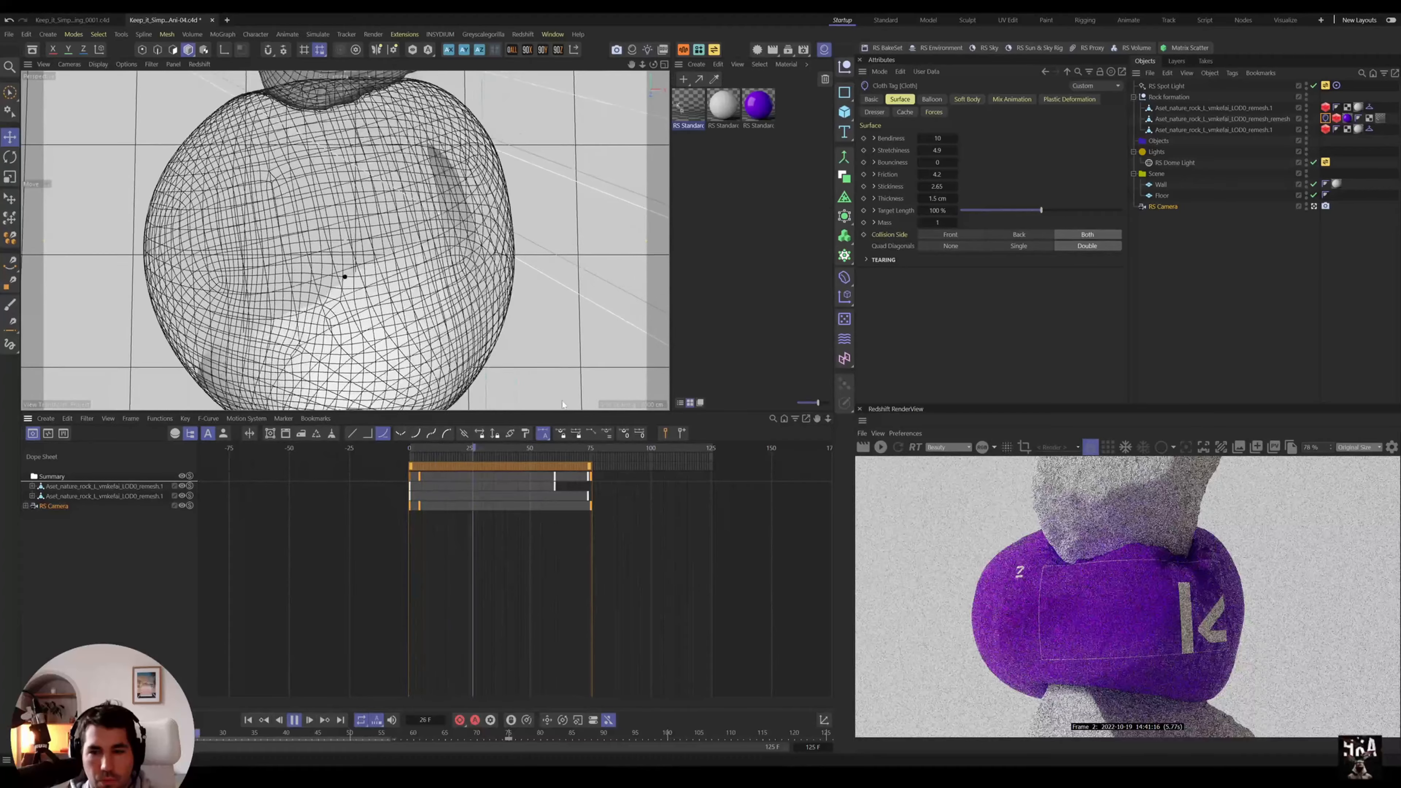
{"action": "key", "text": "F8"}
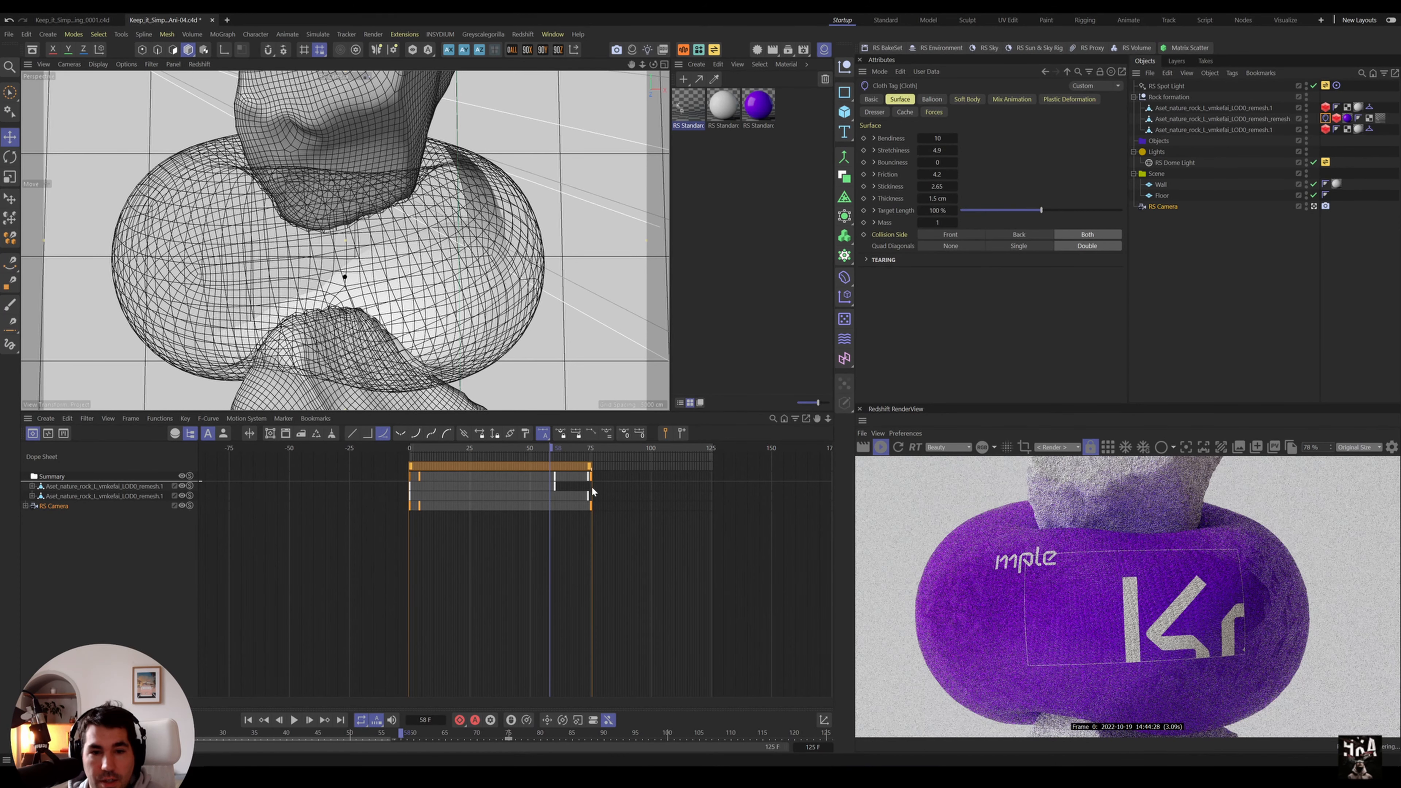
- Compress the RS Camera's keyframes to end at about frame 28 and play the animation from the start
{"action": "left_click_drag", "start_coordinate": [589, 465], "coordinate": [479, 510]}
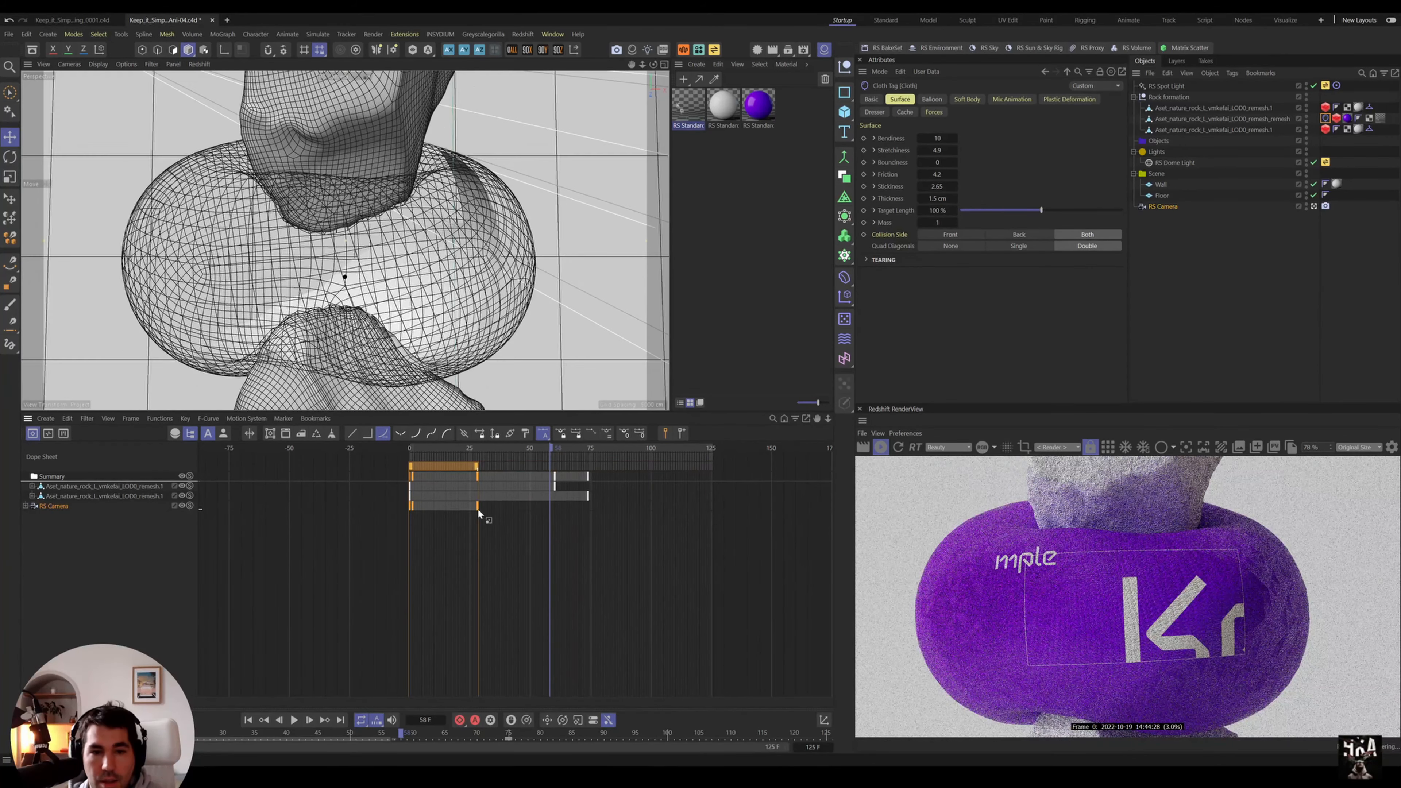
{"action": "key", "text": "shift+f"}
{"action": "key", "text": "F8"}
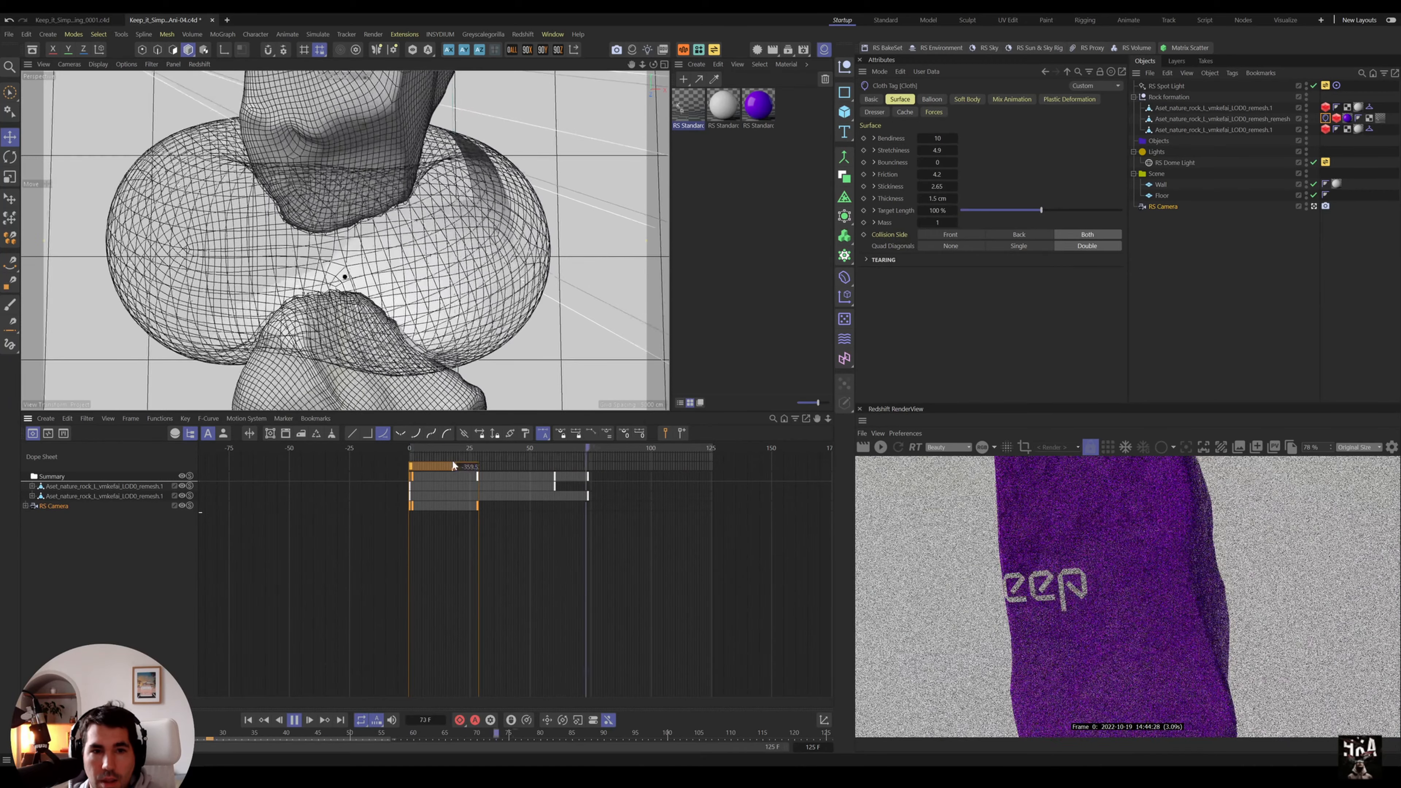
{"action": "key", "text": "F8"}
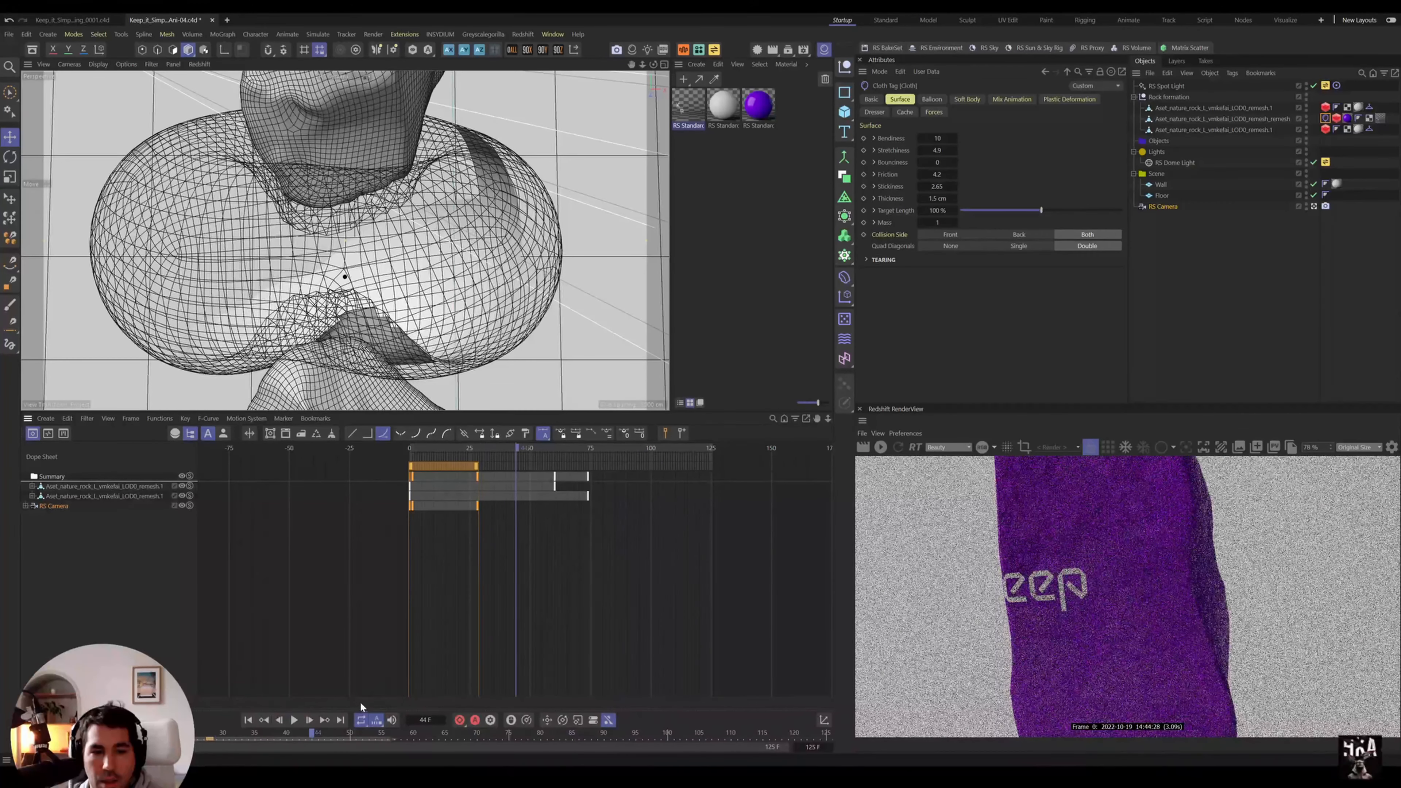
- Pull the RS Camera back at frame 28 by setting its Z position to about -551.54
{"action": "left_click_drag", "start_coordinate": [487, 445], "coordinate": [477, 445]}
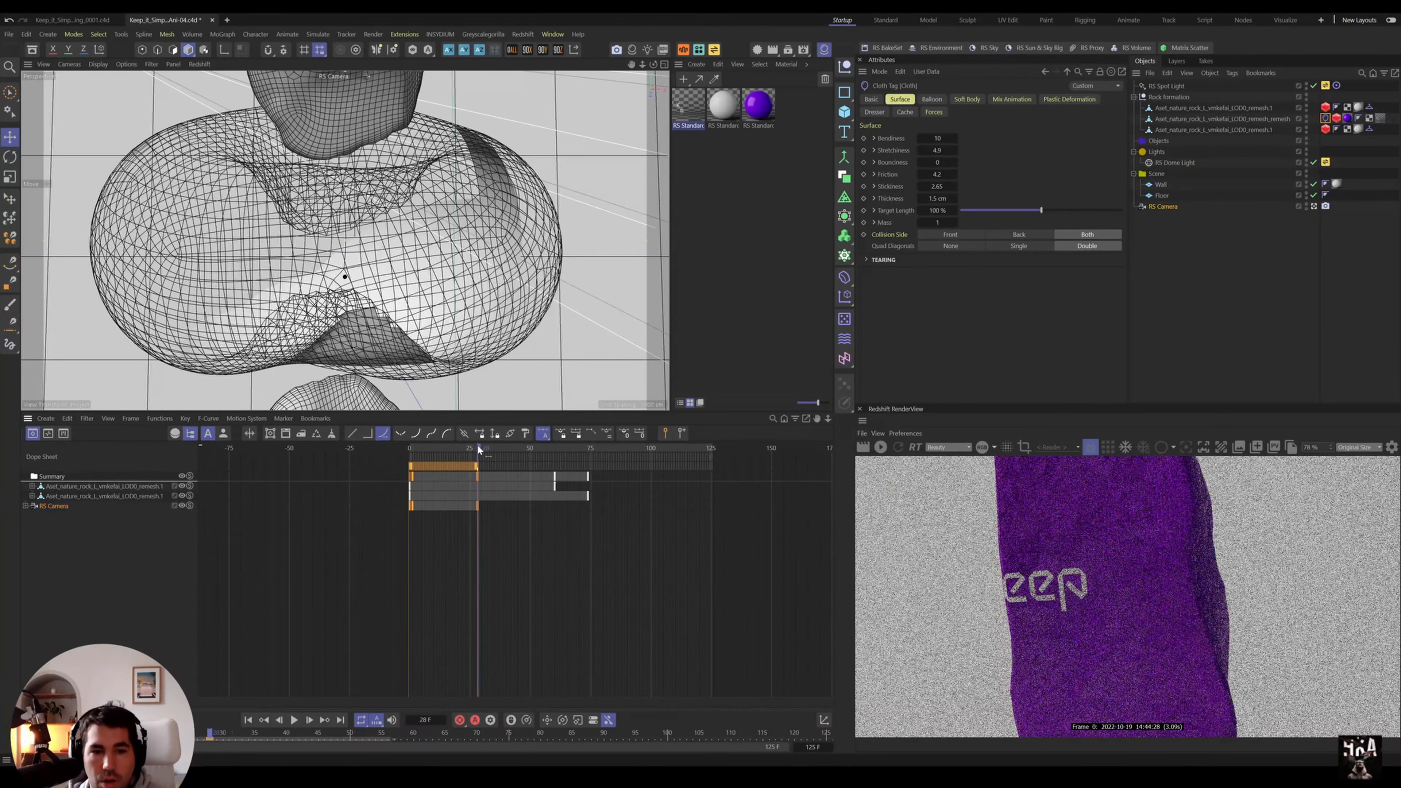
{"action": "left_click", "coordinate": [1166, 207]}
{"action": "left_click_drag", "start_coordinate": [899, 180], "coordinate": [855, 180]}
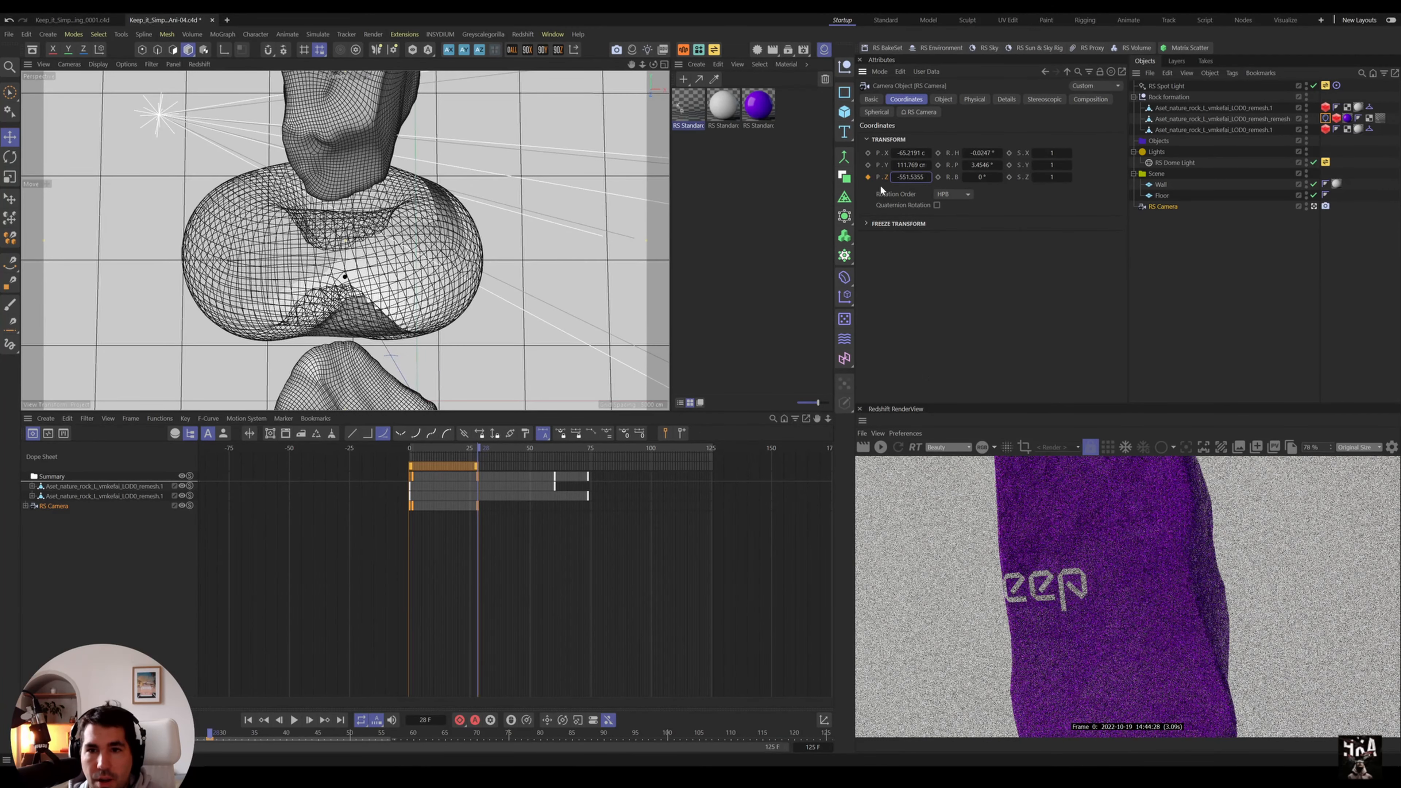
- Play the animation from frame 0 to check the wider camera pull-back, and return to the first frame
{"action": "left_click_drag", "start_coordinate": [443, 448], "coordinate": [390, 462]}
{"action": "key", "text": "F8"}
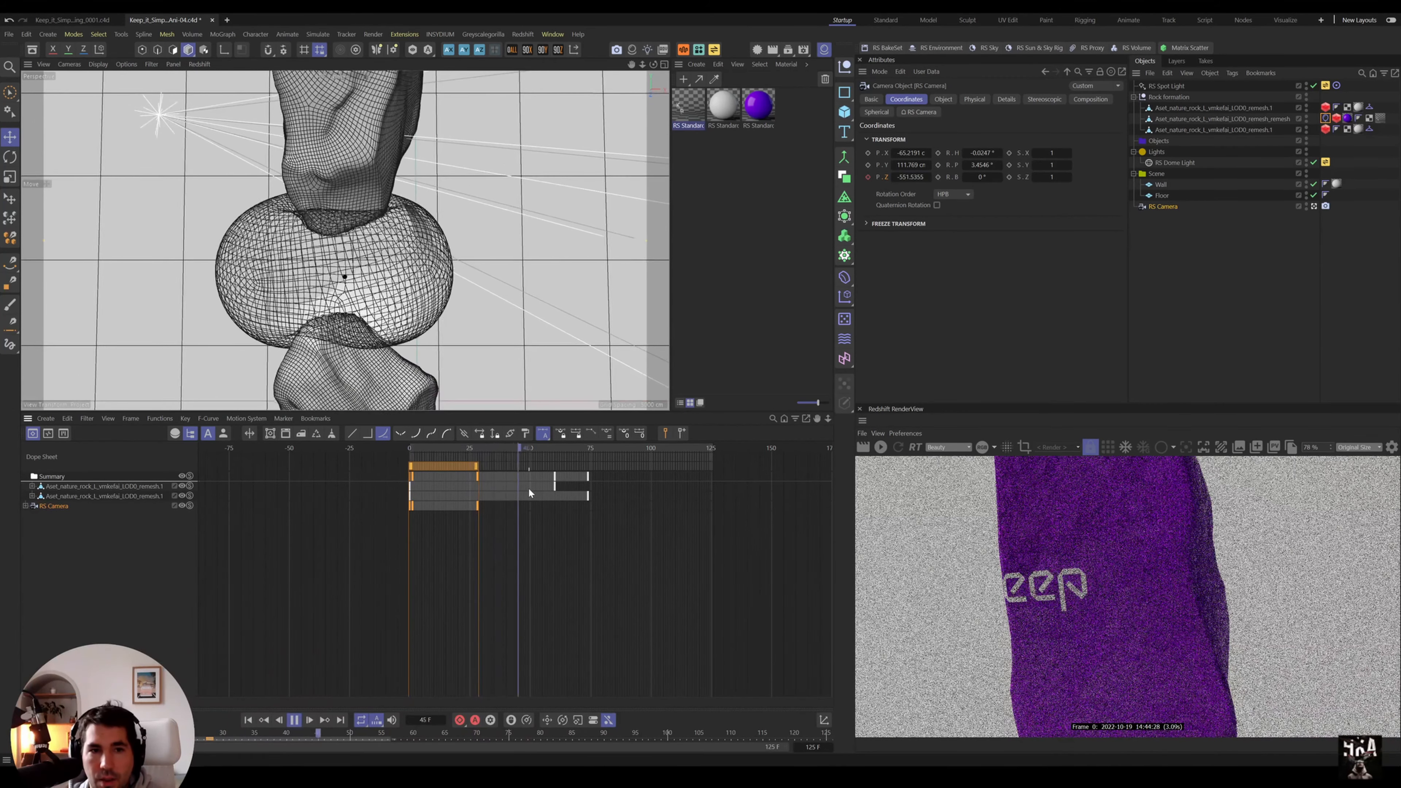
{"action": "key", "text": "space"}
{"action": "left_click", "coordinate": [290, 722]}
{"action": "left_click_drag", "start_coordinate": [448, 445], "coordinate": [397, 459]}
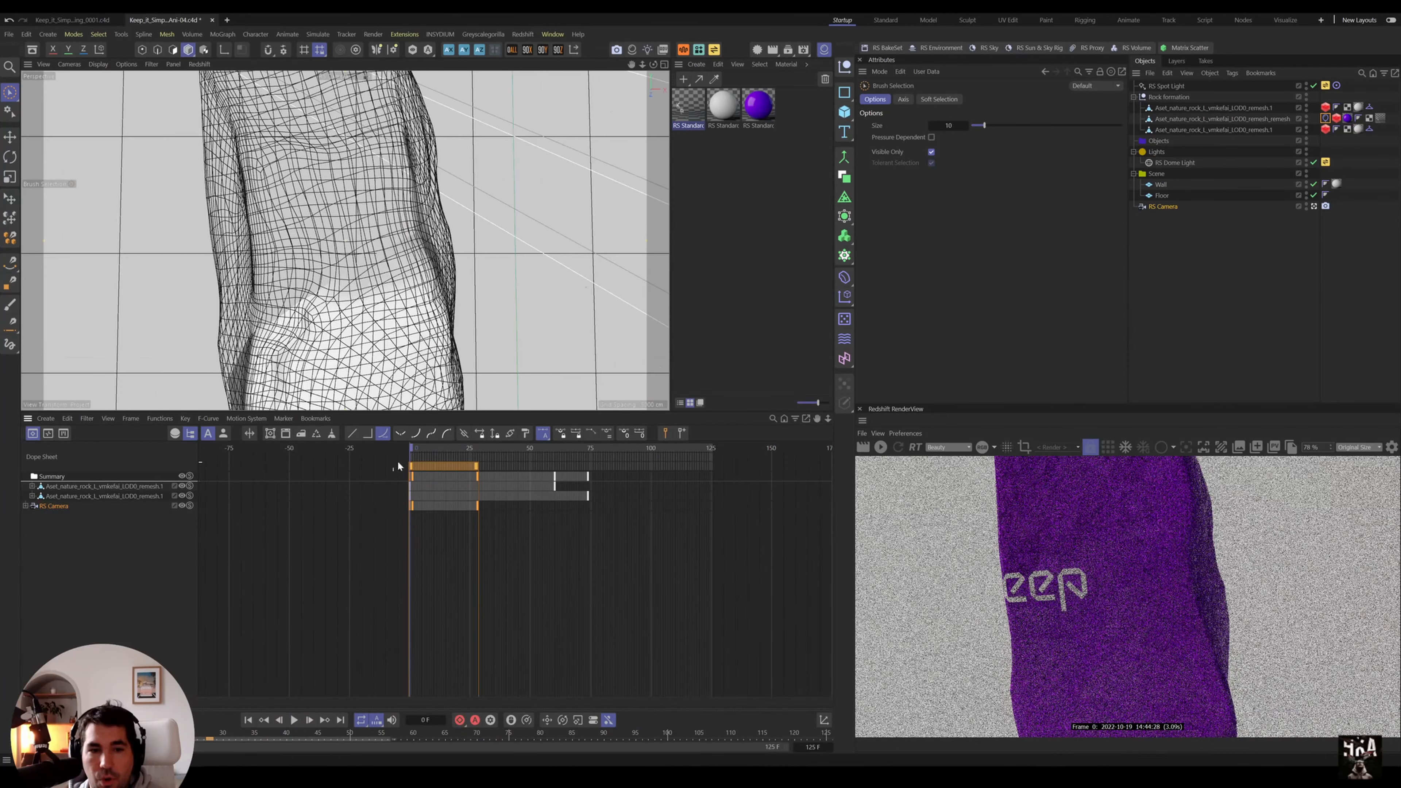
- Calculate the cloth simulation cache for the middle rock and scrub the cached animation to frame 52
{"action": "left_click", "coordinate": [1326, 118]}
{"action": "left_click", "coordinate": [904, 112]}
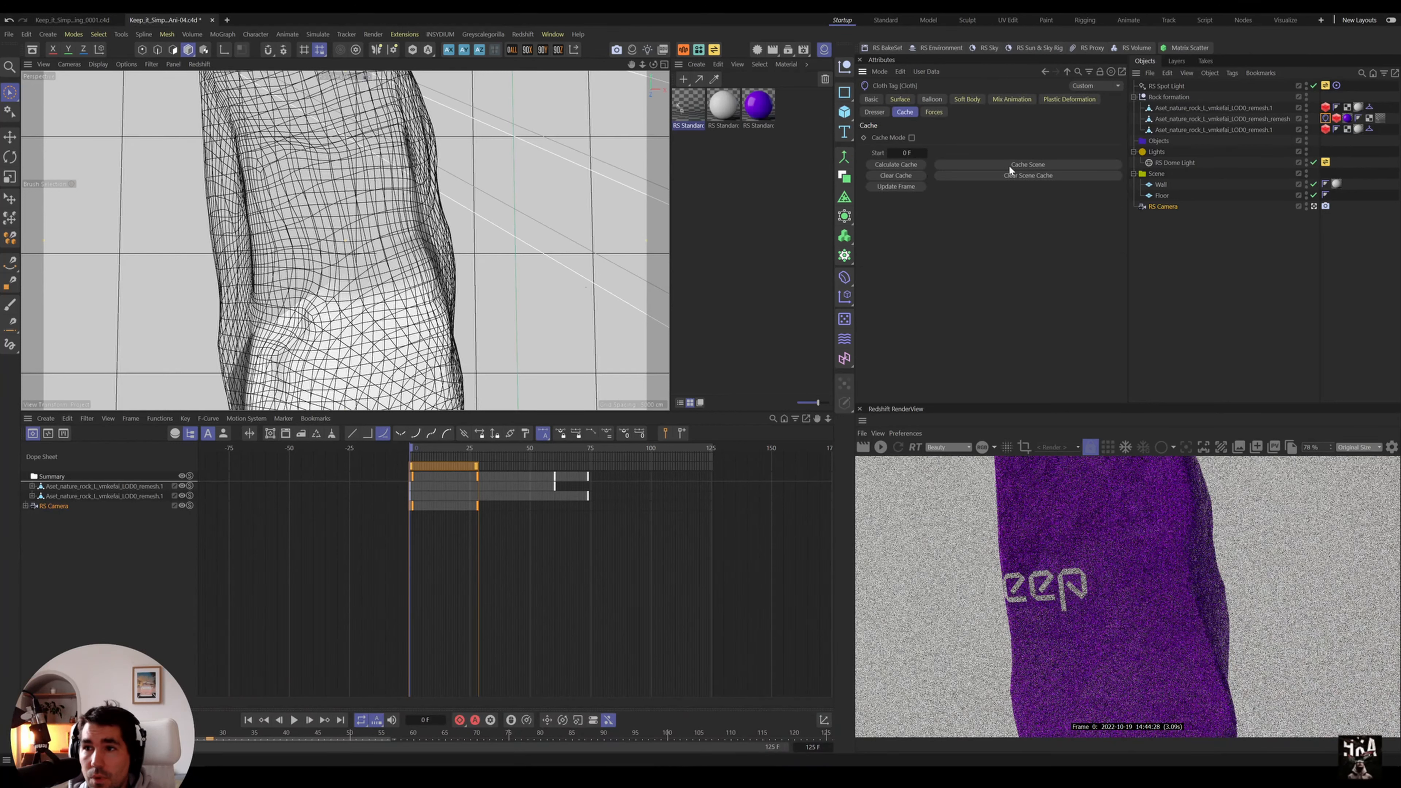
{"action": "left_click", "coordinate": [904, 165]}
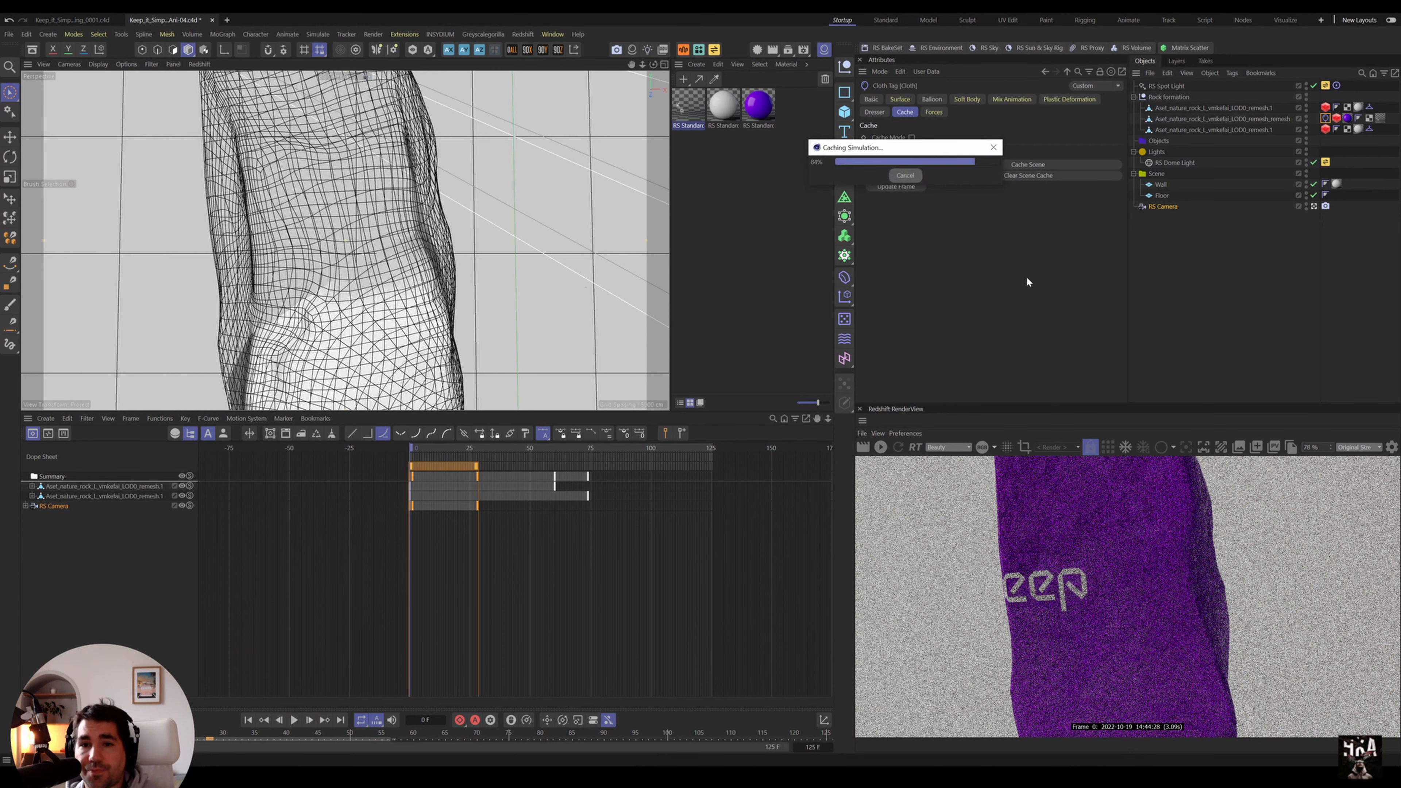
{"action": "left_click_drag", "start_coordinate": [427, 449], "coordinate": [531, 471]}
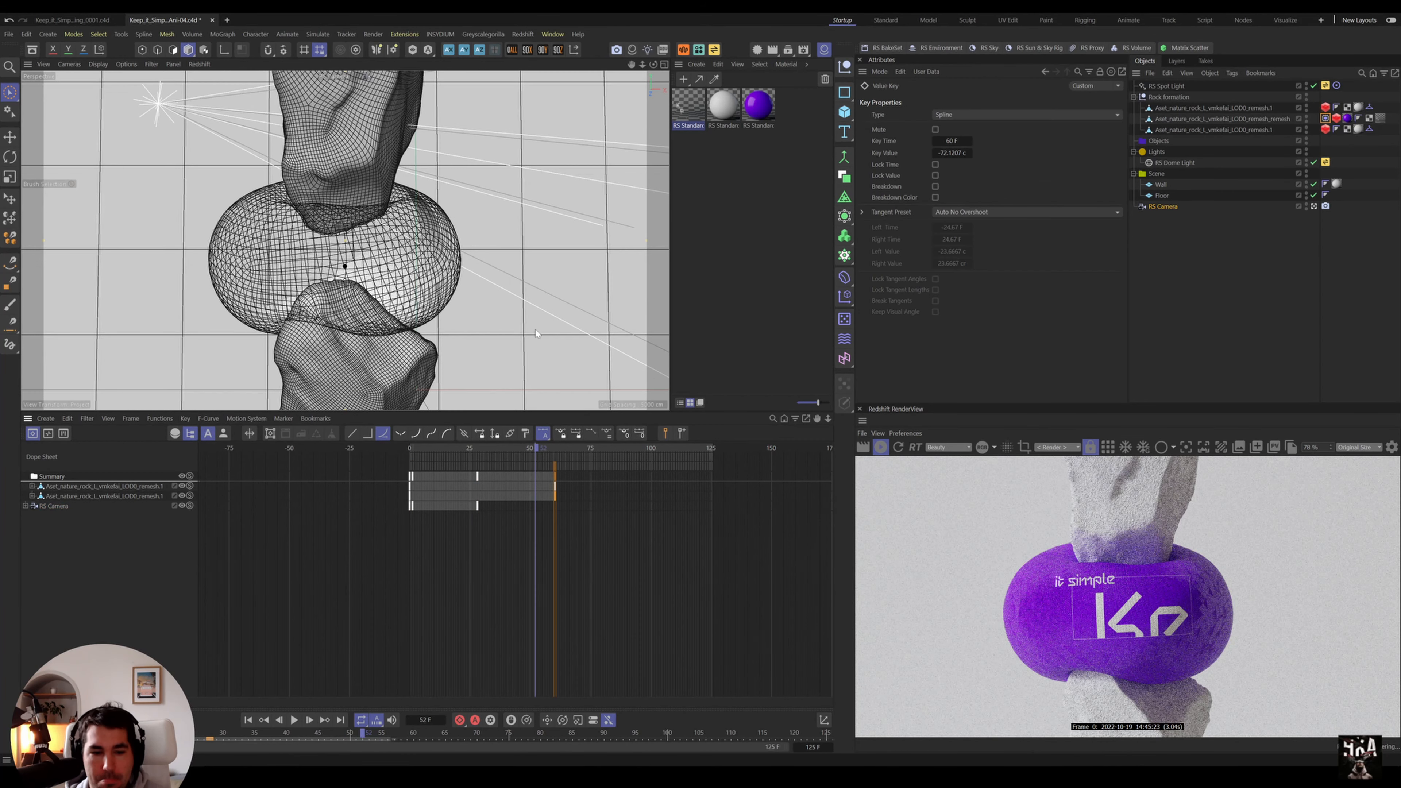
- Save the project and add Keep_It_Simple_Type_Ani-04.c4d to the Render Queue, then review the Type_Ani jobs and put the queue away
{"action": "left_click", "coordinate": [788, 50]}
{"action": "left_click", "coordinate": [827, 196]}
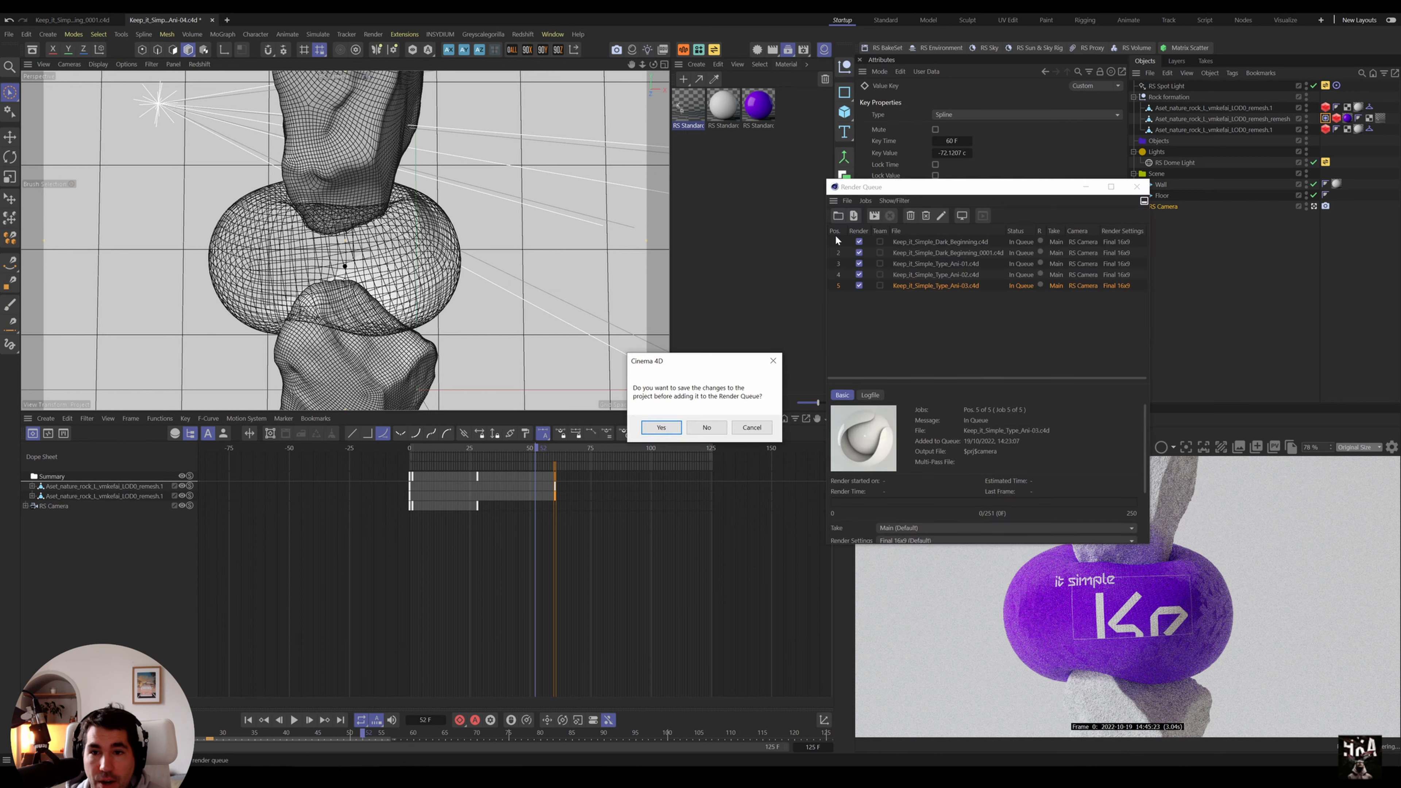
{"action": "left_click", "coordinate": [661, 426]}
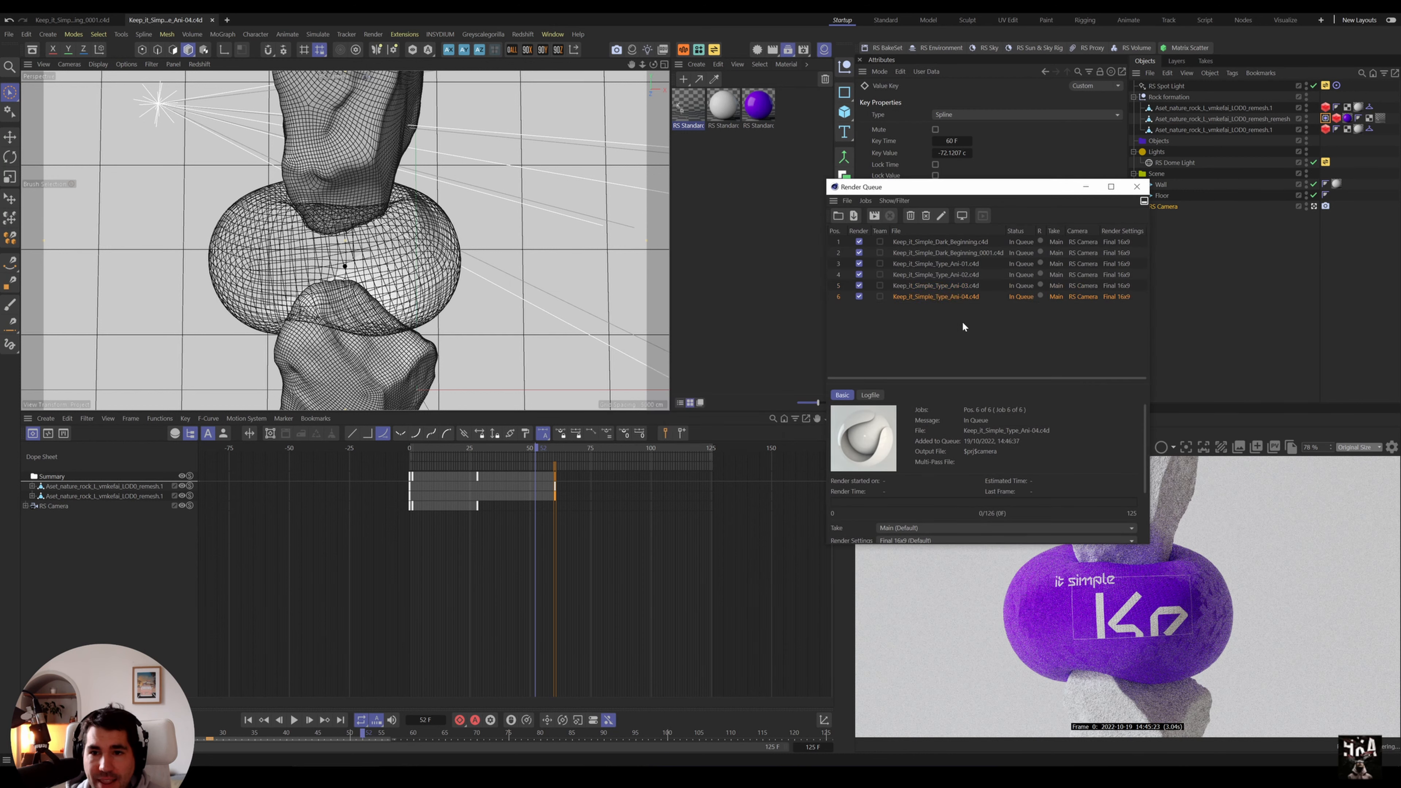
{"action": "left_click_drag", "start_coordinate": [939, 217], "coordinate": [960, 397]}
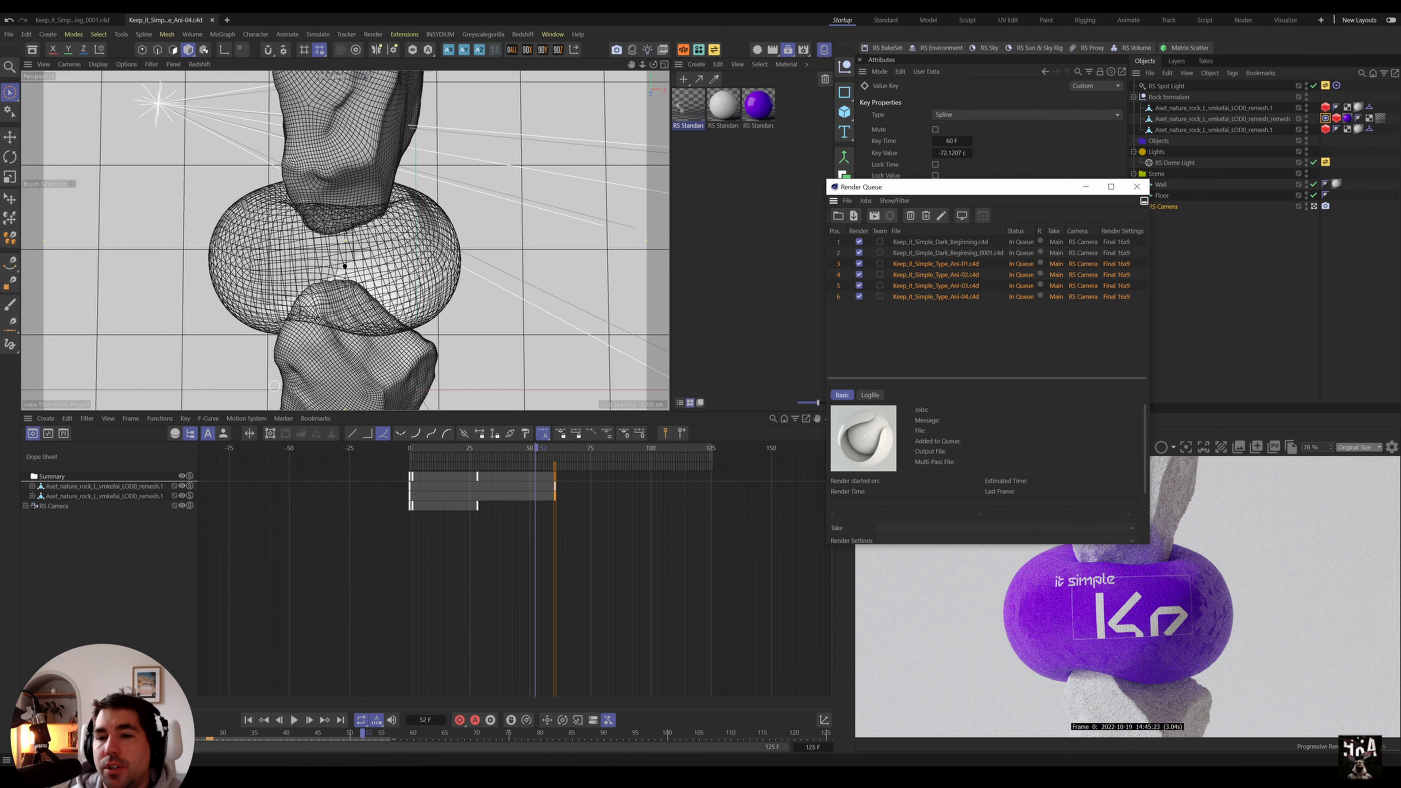
{"action": "left_click", "coordinate": [1084, 189]}
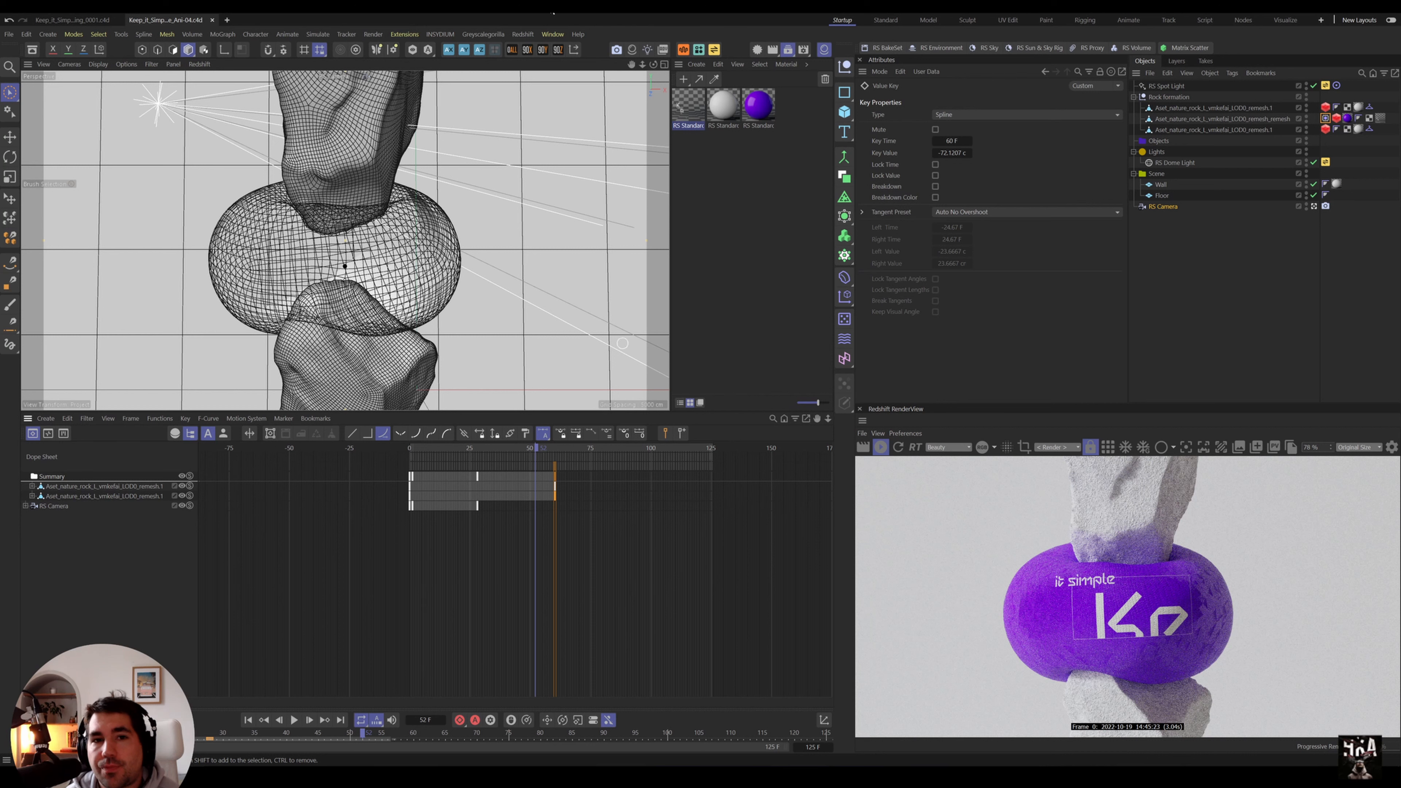
- Open the recent project Keep_It_Simple_Type_Ani-01.c4d and bring the camera in close to the purple rock
{"action": "left_click", "coordinate": [10, 35]}
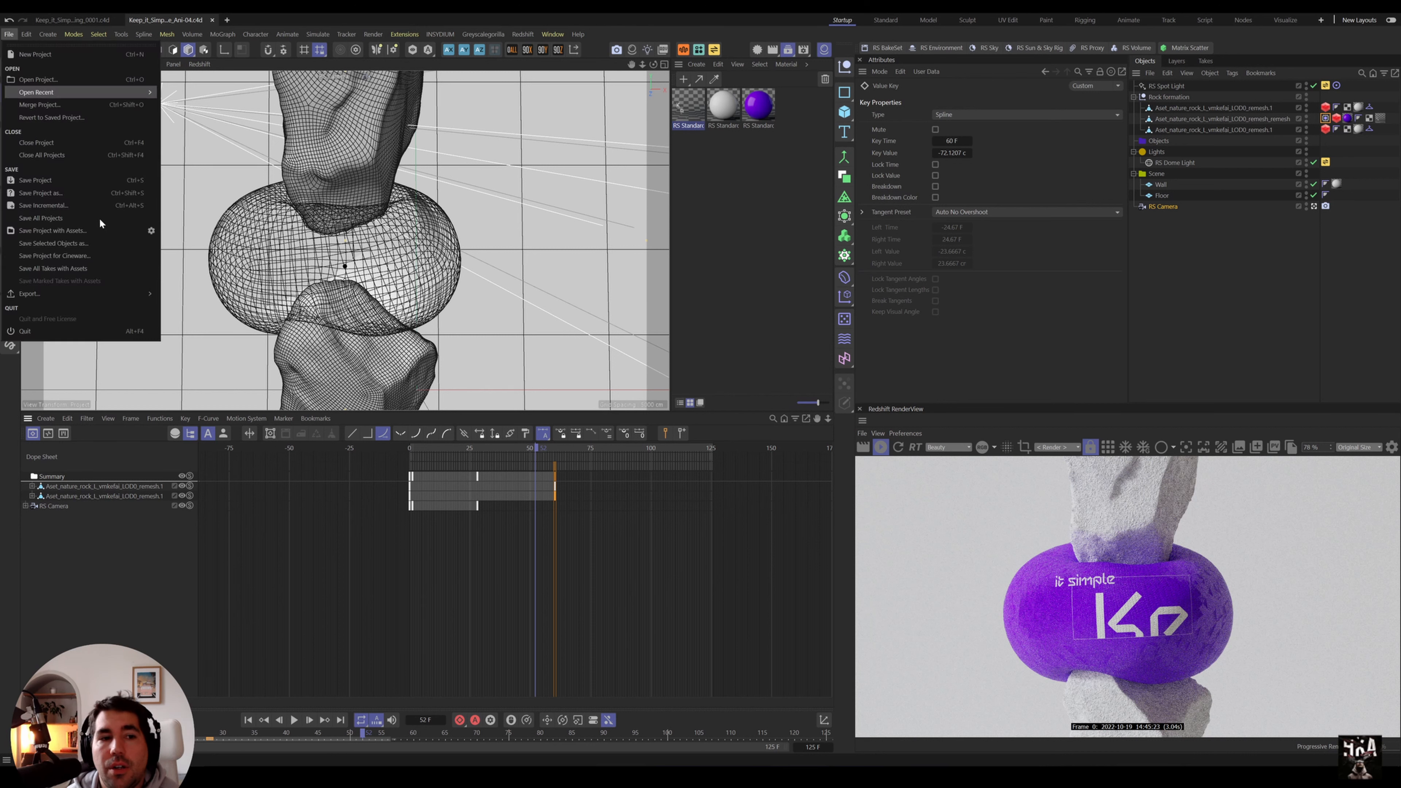
{"action": "mouse_move", "coordinate": [127, 93]}
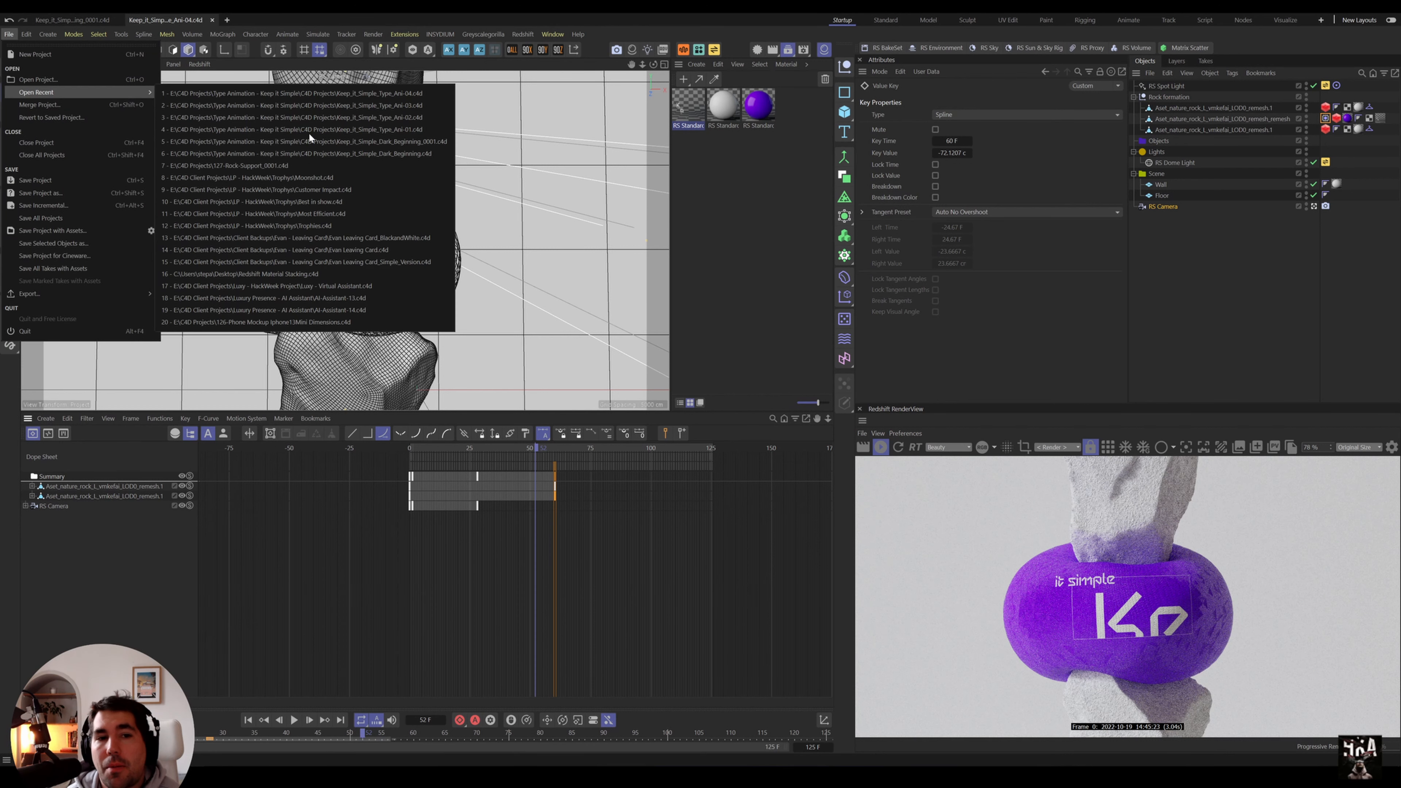
{"action": "left_click", "coordinate": [371, 129]}
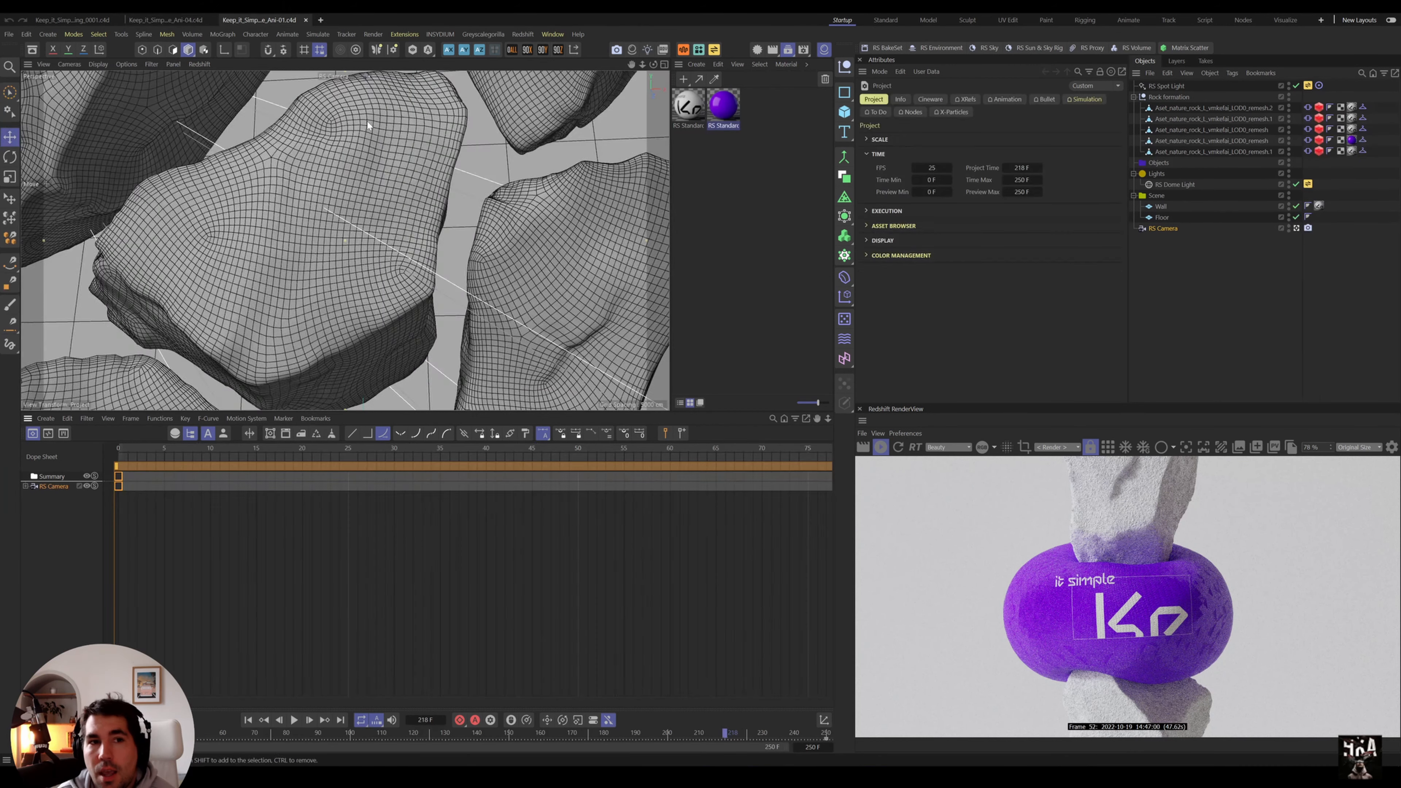
{"action": "right_click_drag", "start_coordinate": [345, 312], "coordinate": [425, 293], "text": "alt"}
{"action": "left_click_drag", "start_coordinate": [343, 292], "coordinate": [418, 346], "text": "alt"}
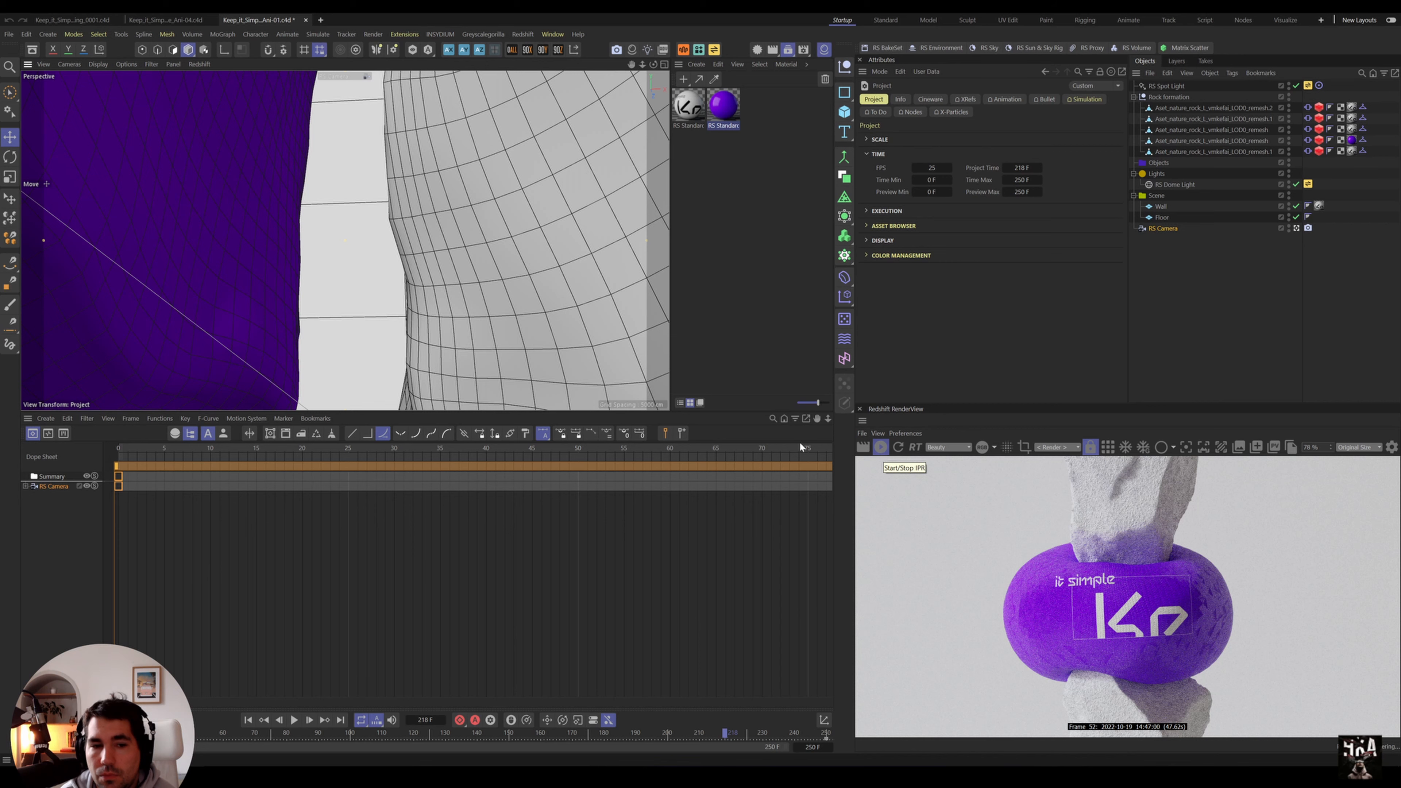
- Move to frame 50 and set the project's end frame to 50
{"action": "left_click_drag", "start_coordinate": [120, 448], "coordinate": [577, 484]}
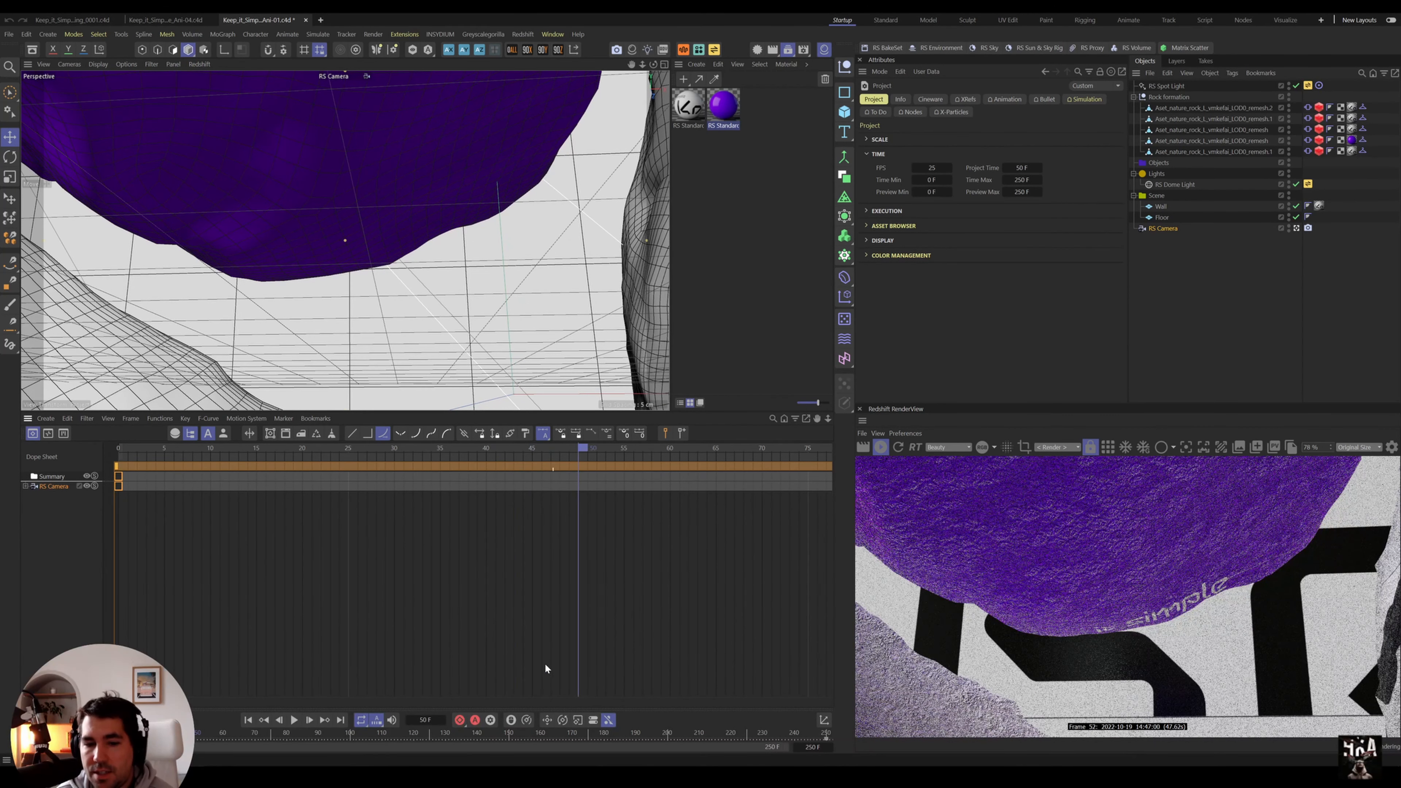
{"action": "double_click", "coordinate": [807, 746]}
{"action": "type", "text": "50"}
{"action": "key", "text": "Return"}
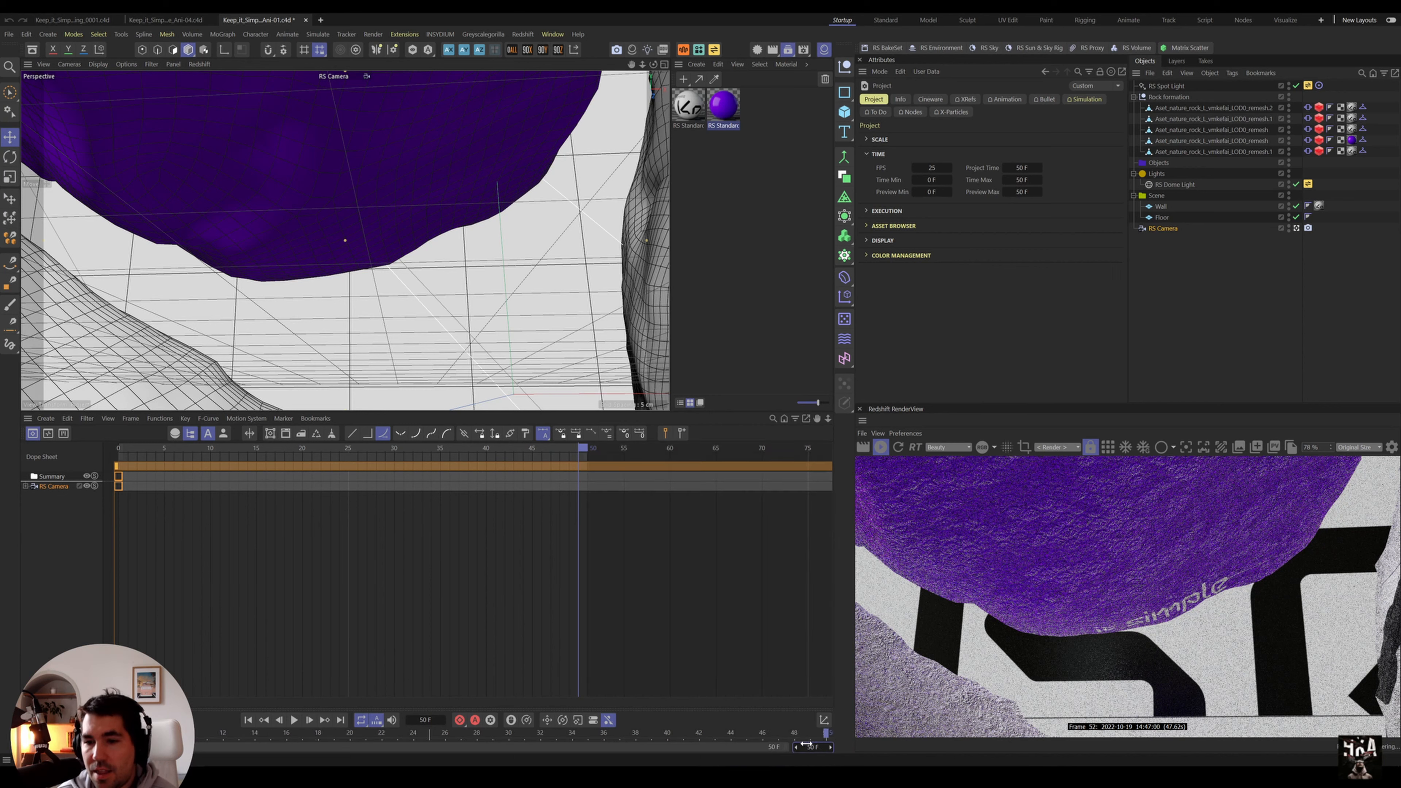
- Orbit the RS Camera around the purple rock at frame 50, keyframe it, and scrub back through the move
{"action": "left_click_drag", "start_coordinate": [395, 261], "coordinate": [324, 185], "text": "alt"}
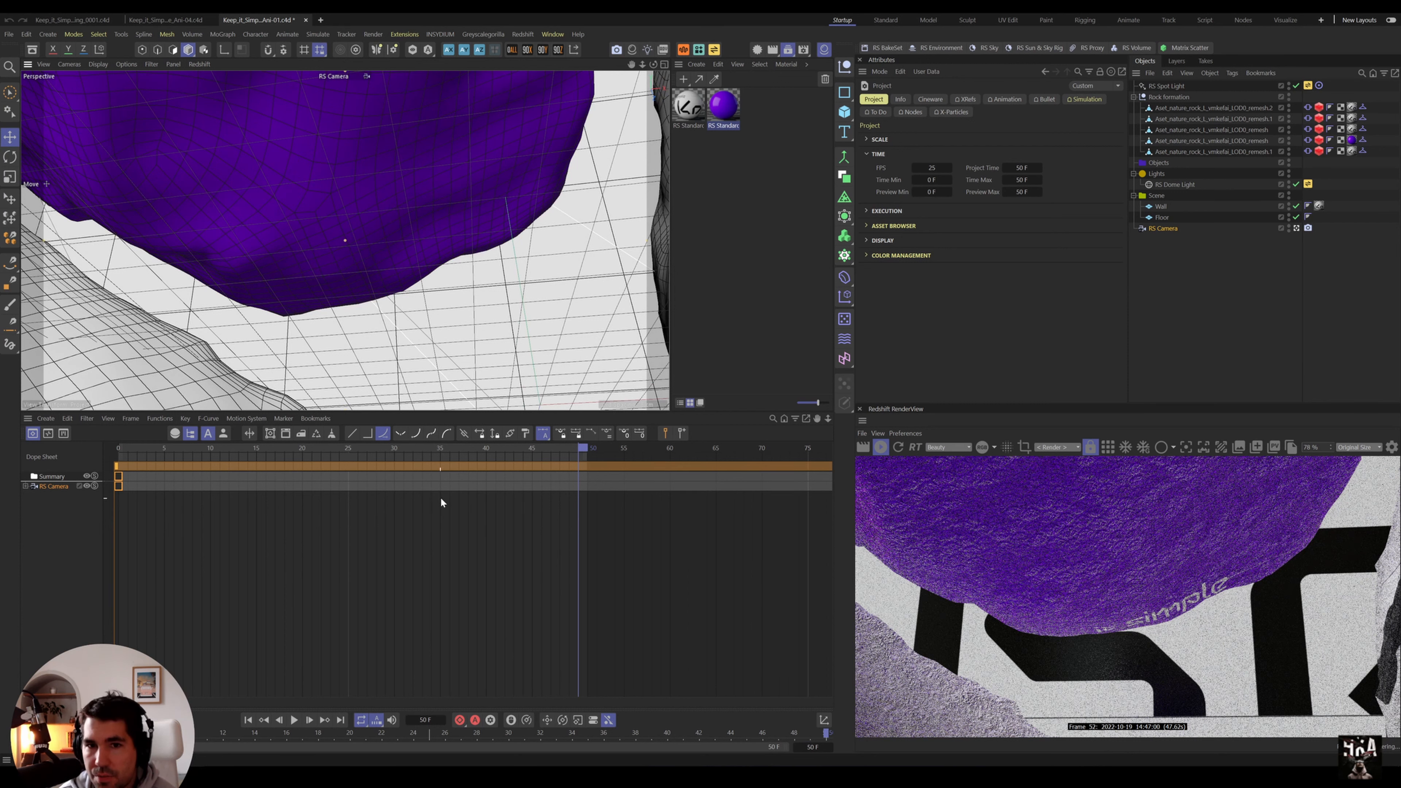
{"action": "key", "text": "F9"}
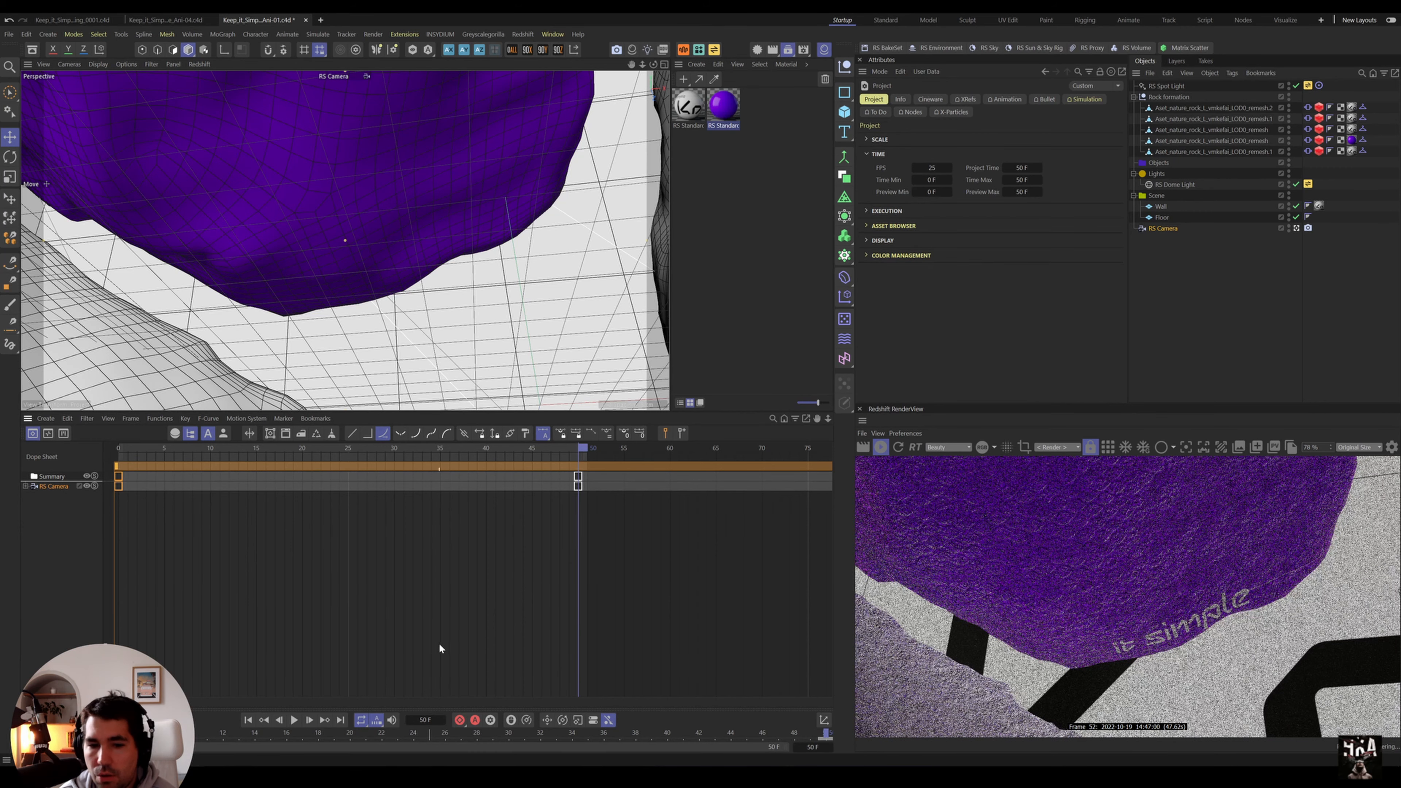
{"action": "left_click_drag", "start_coordinate": [401, 449], "coordinate": [338, 507]}
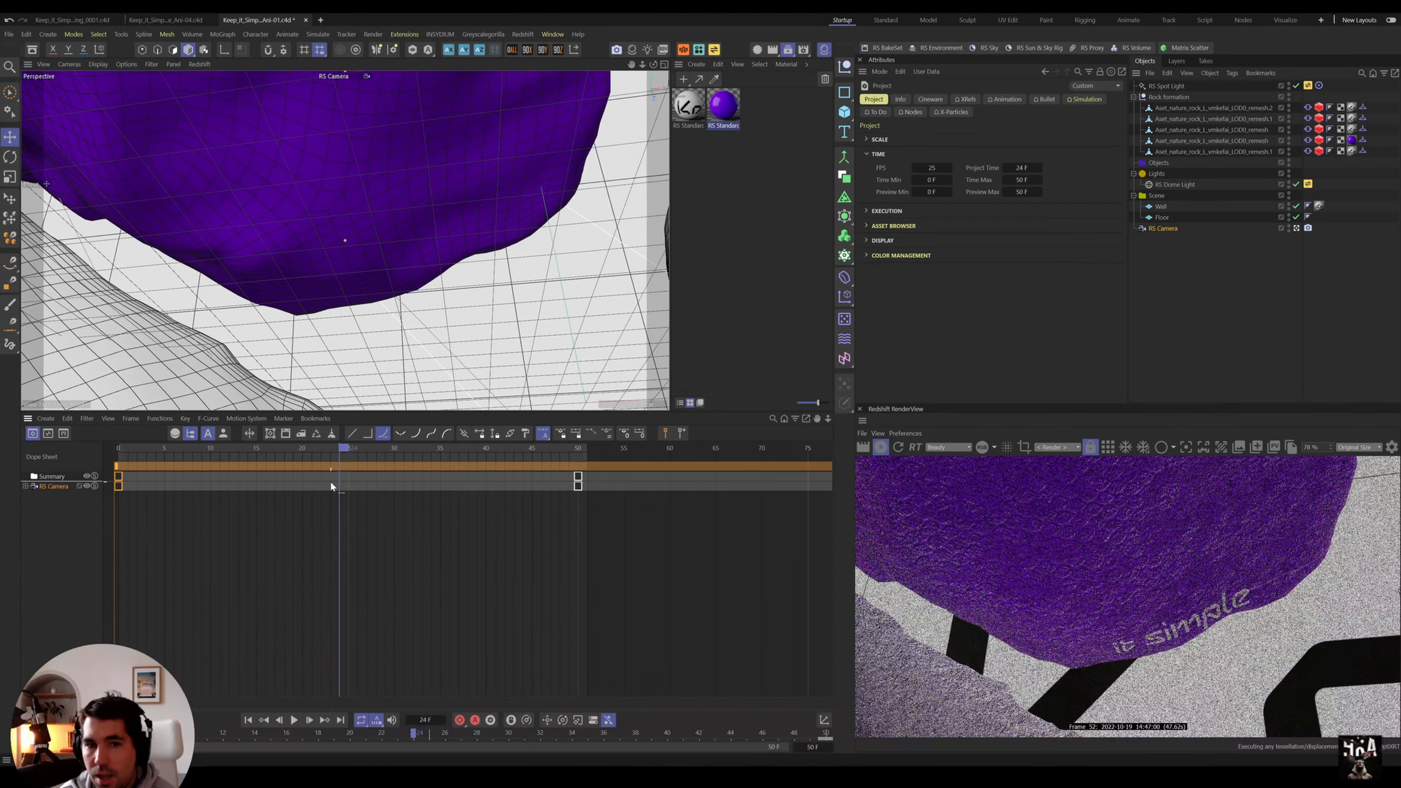
- Try a low camera angle beneath the purple rock at frame 50 and scrub the timeline to frame 13
{"action": "left_click_drag", "start_coordinate": [353, 223], "coordinate": [358, 300], "text": "alt"}
{"action": "mouse_move", "coordinate": [296, 451]}
{"action": "left_mouse_down"}
{"action": "mouse_move", "coordinate": [208, 455]}
{"action": "mouse_move", "coordinate": [579, 464]}
{"action": "left_mouse_up"}
{"action": "left_click_drag", "start_coordinate": [504, 360], "coordinate": [407, 279], "text": "alt"}
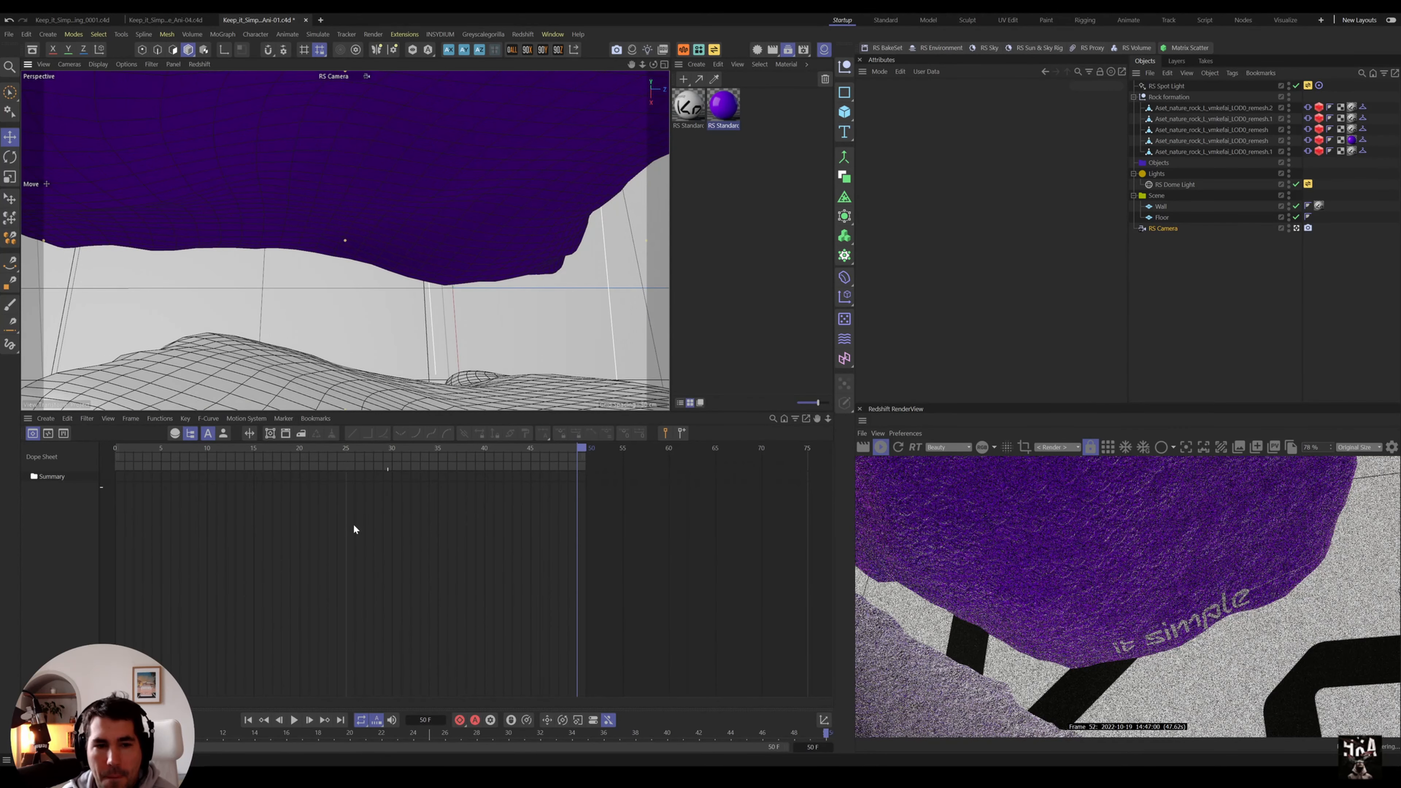
{"action": "mouse_move", "coordinate": [237, 450]}
{"action": "left_mouse_down"}
{"action": "mouse_move", "coordinate": [164, 458]}
{"action": "mouse_move", "coordinate": [238, 478]}
{"action": "left_mouse_up"}
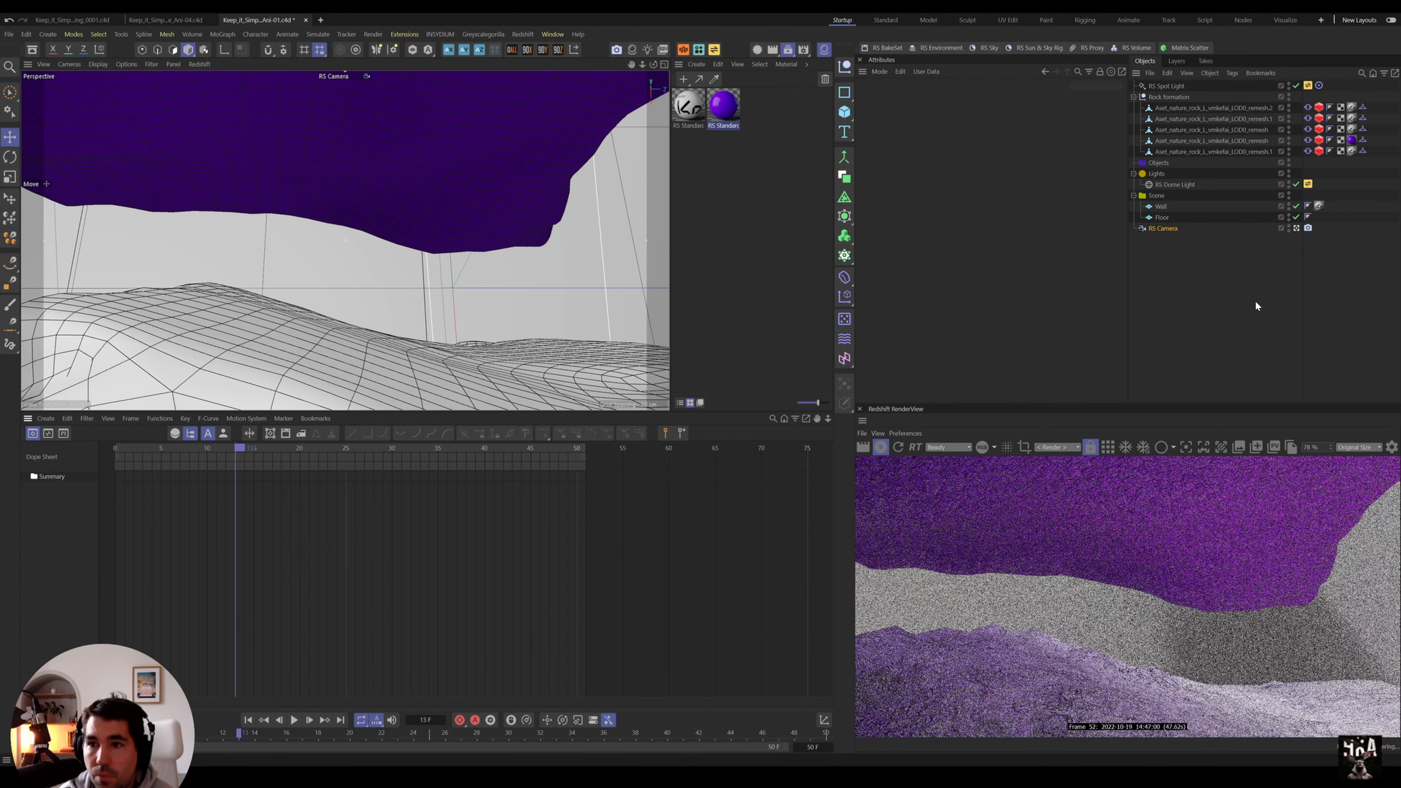
- Rotate the RS Dome Light's heading to 192° and raise its intensity to about 3.6
{"action": "left_click", "coordinate": [1174, 184]}
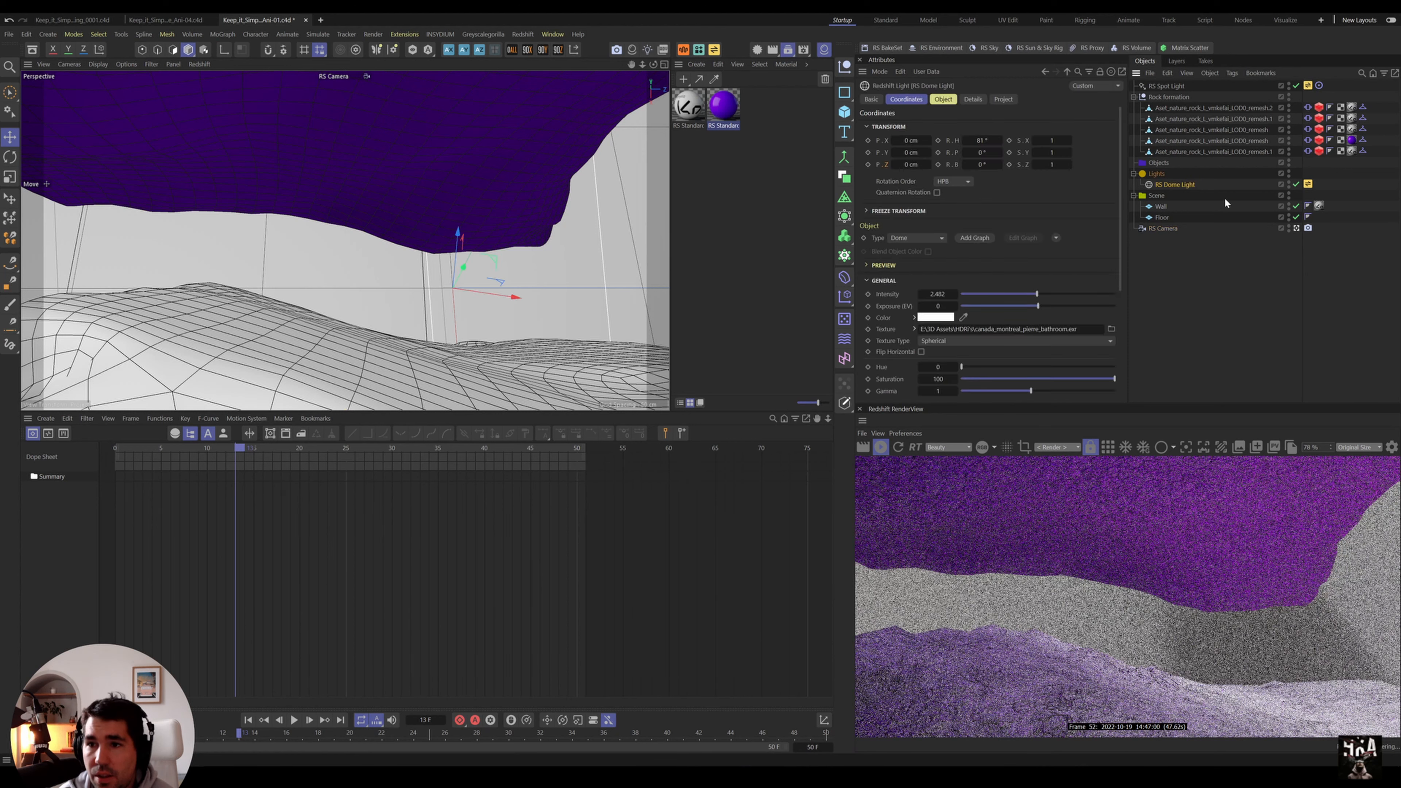
{"action": "left_click_drag", "start_coordinate": [943, 145], "coordinate": [1012, 144]}
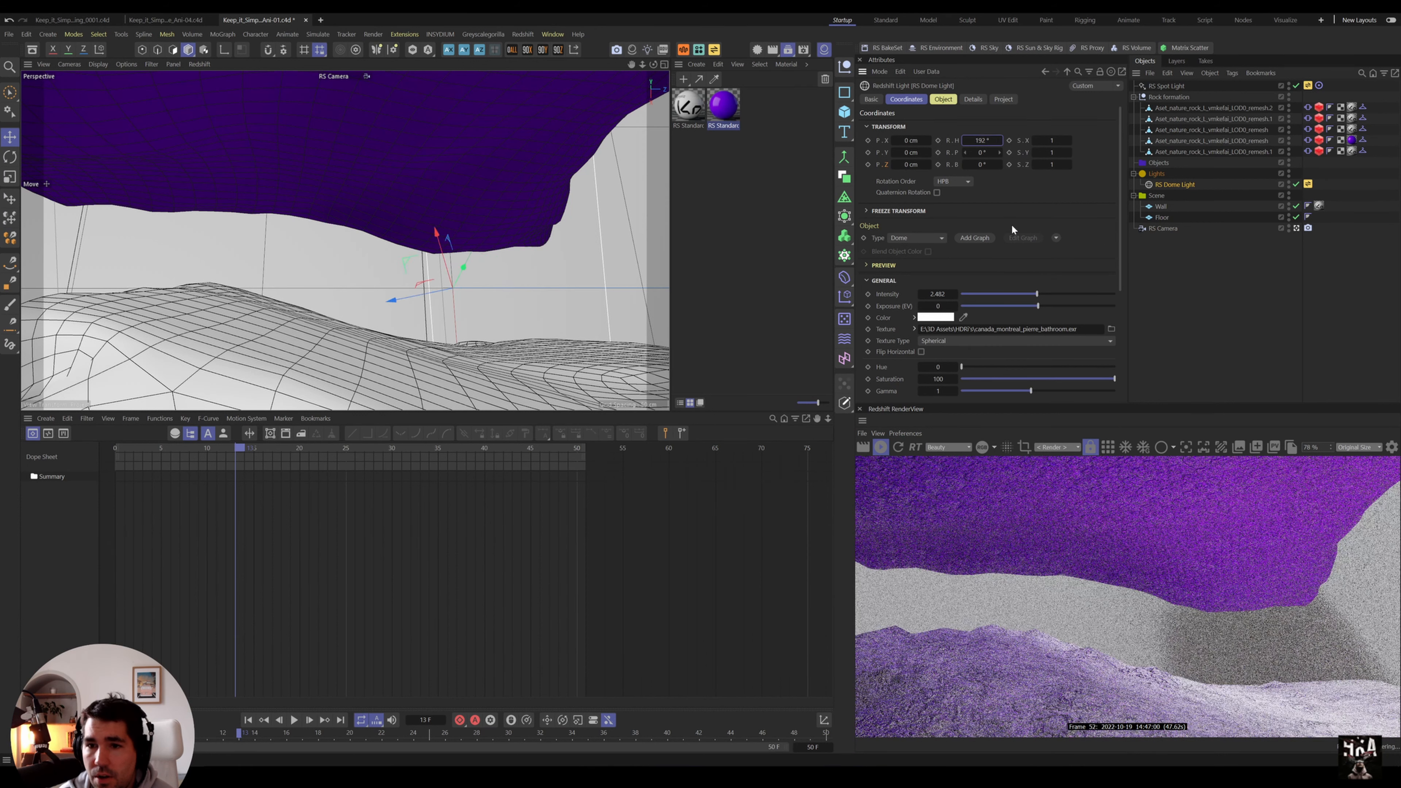
{"action": "left_click_drag", "start_coordinate": [1054, 295], "coordinate": [1073, 295]}
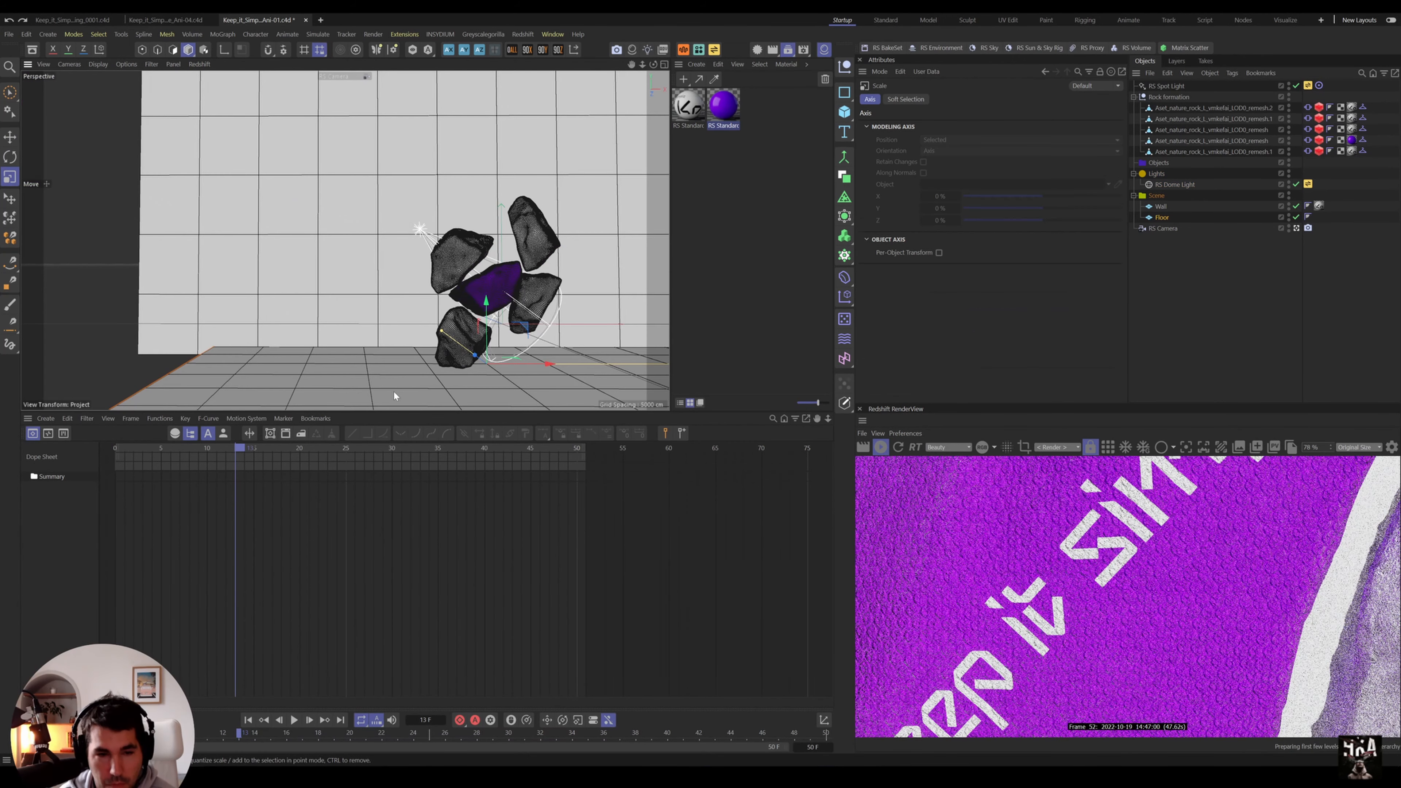
- Frame the whole rock formation with the camera in a wide shot against the wall and floor
{"action": "right_click_drag", "start_coordinate": [518, 353], "coordinate": [568, 352], "text": "alt"}
{"action": "middle_click_drag", "start_coordinate": [568, 352], "coordinate": [500, 373], "text": "alt"}
{"action": "middle_click_drag", "start_coordinate": [399, 314], "coordinate": [395, 262], "text": "alt"}
{"action": "right_click_drag", "start_coordinate": [397, 271], "coordinate": [364, 271], "text": "alt"}
{"action": "middle_click_drag", "start_coordinate": [364, 232], "coordinate": [343, 239], "text": "alt"}
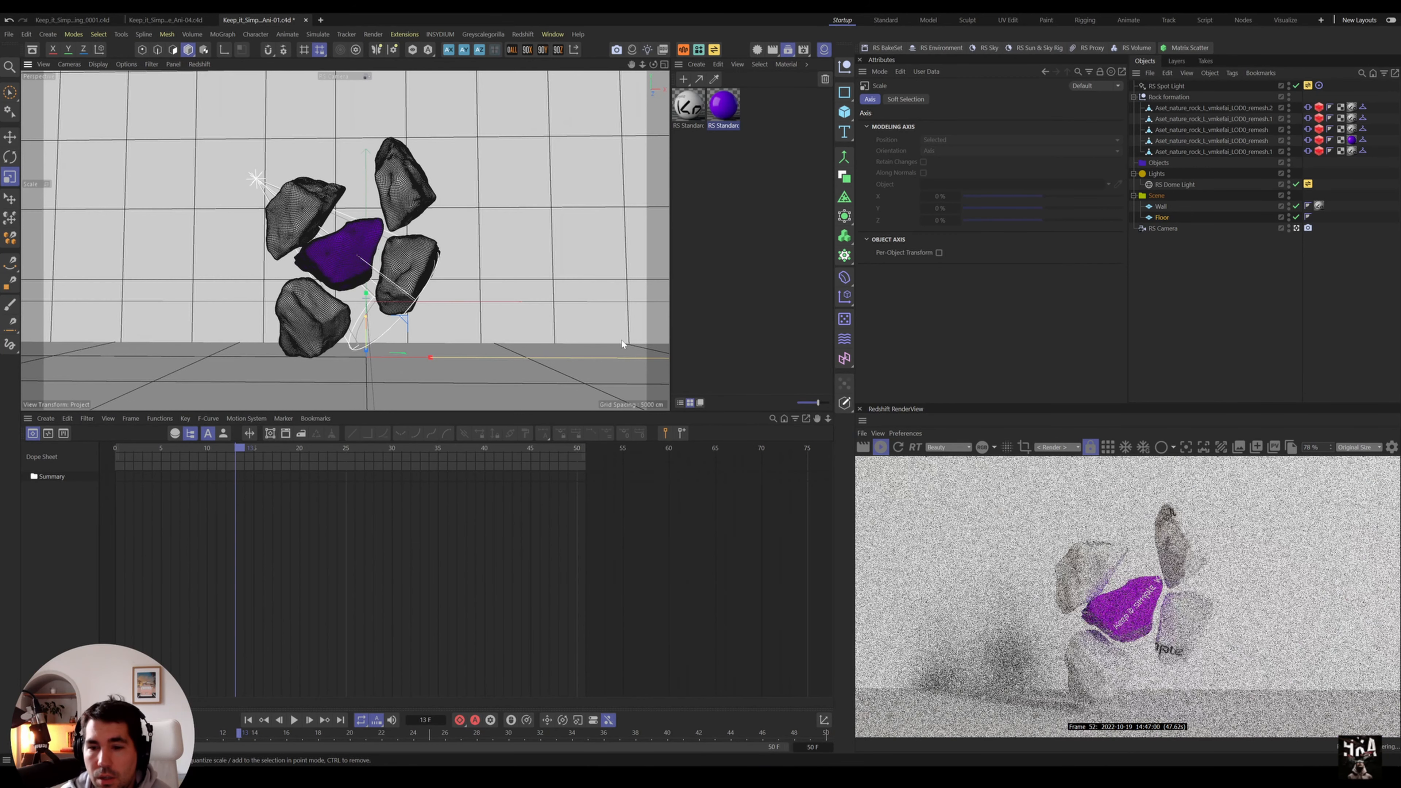
{"action": "left_click_drag", "start_coordinate": [347, 272], "coordinate": [352, 273], "text": "alt"}
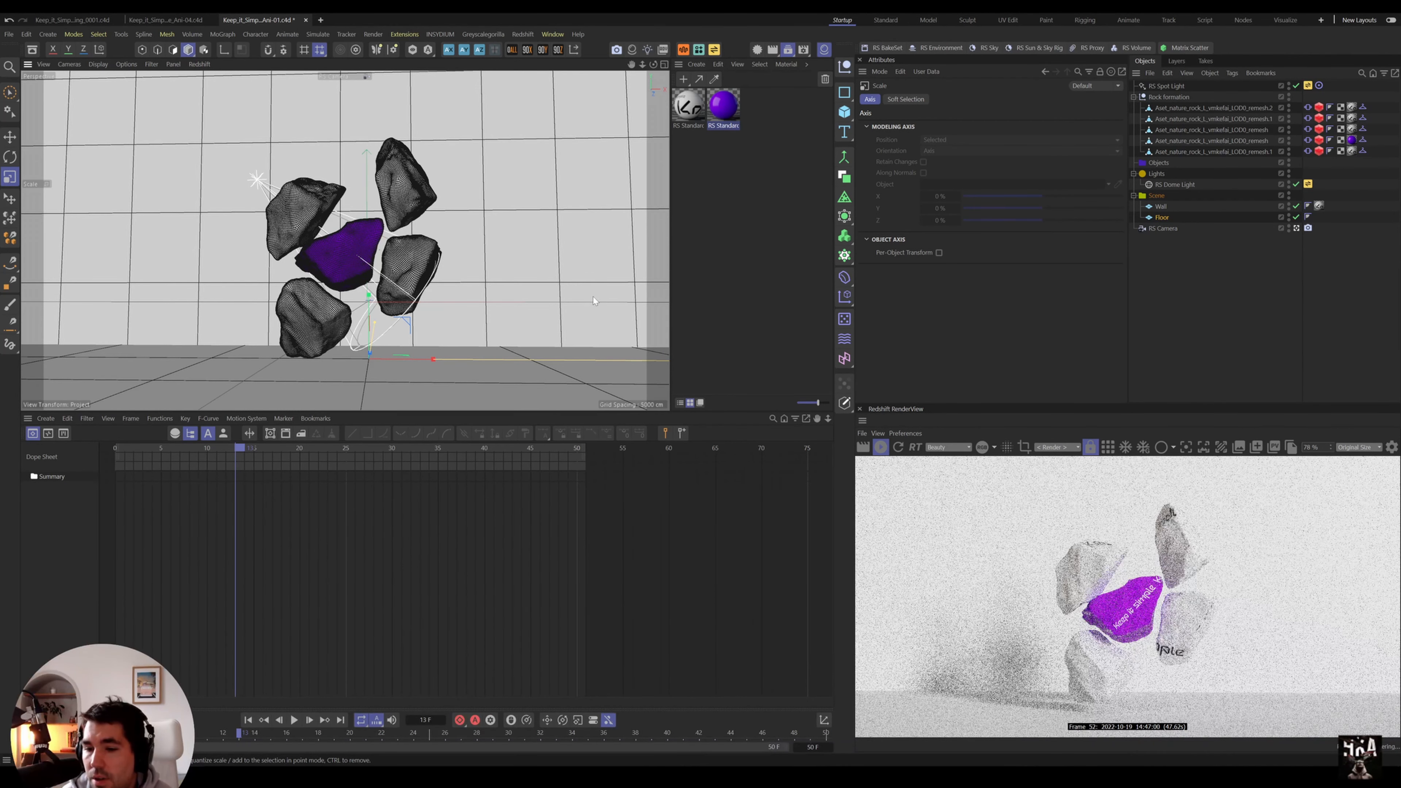
{"action": "mouse_move", "coordinate": [359, 274]}
{"action": "left_mouse_down", "text": "alt"}
{"action": "mouse_move", "coordinate": [374, 278]}
{"action": "mouse_move", "coordinate": [338, 271]}
{"action": "left_mouse_up", "text": "alt"}
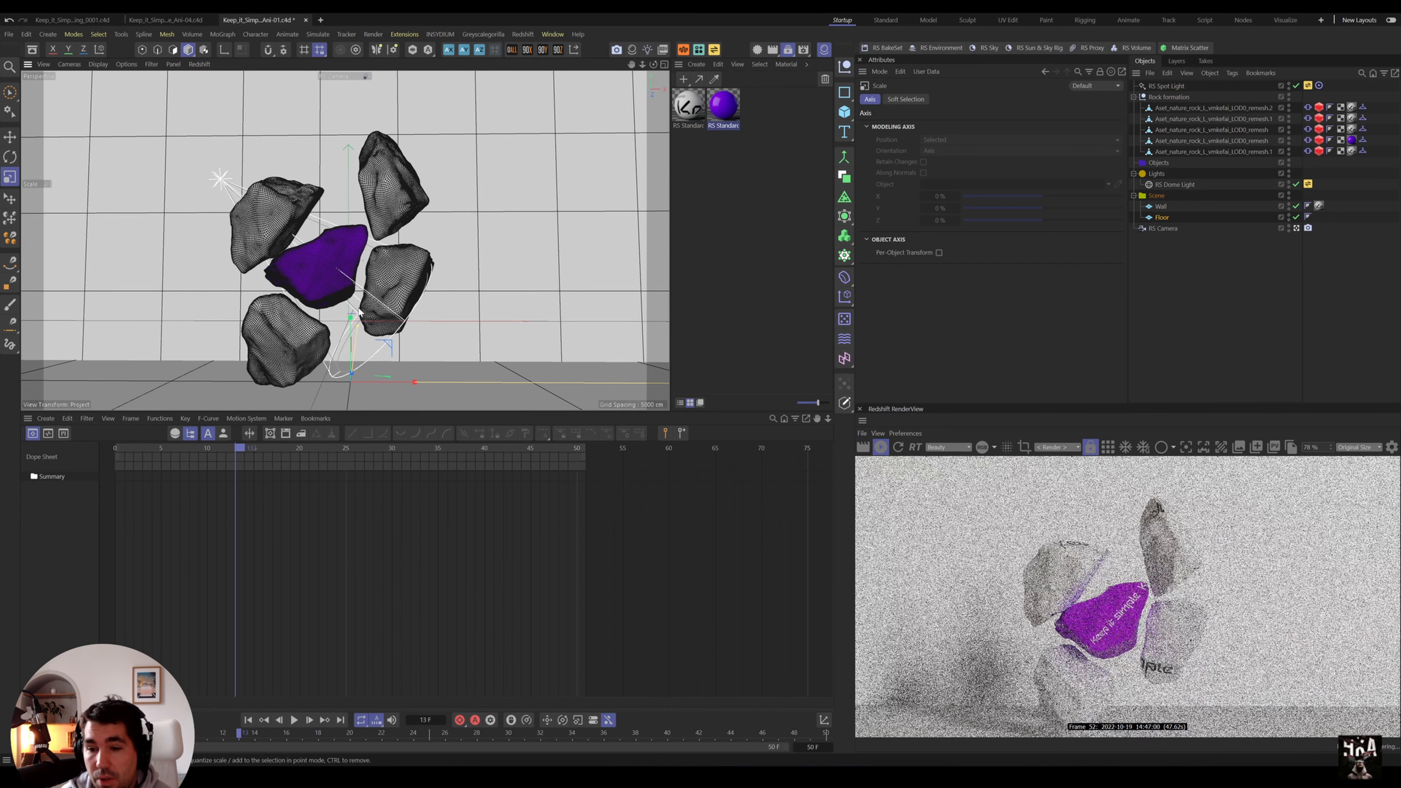
{"action": "left_click_drag", "start_coordinate": [316, 286], "coordinate": [314, 282], "text": "alt"}
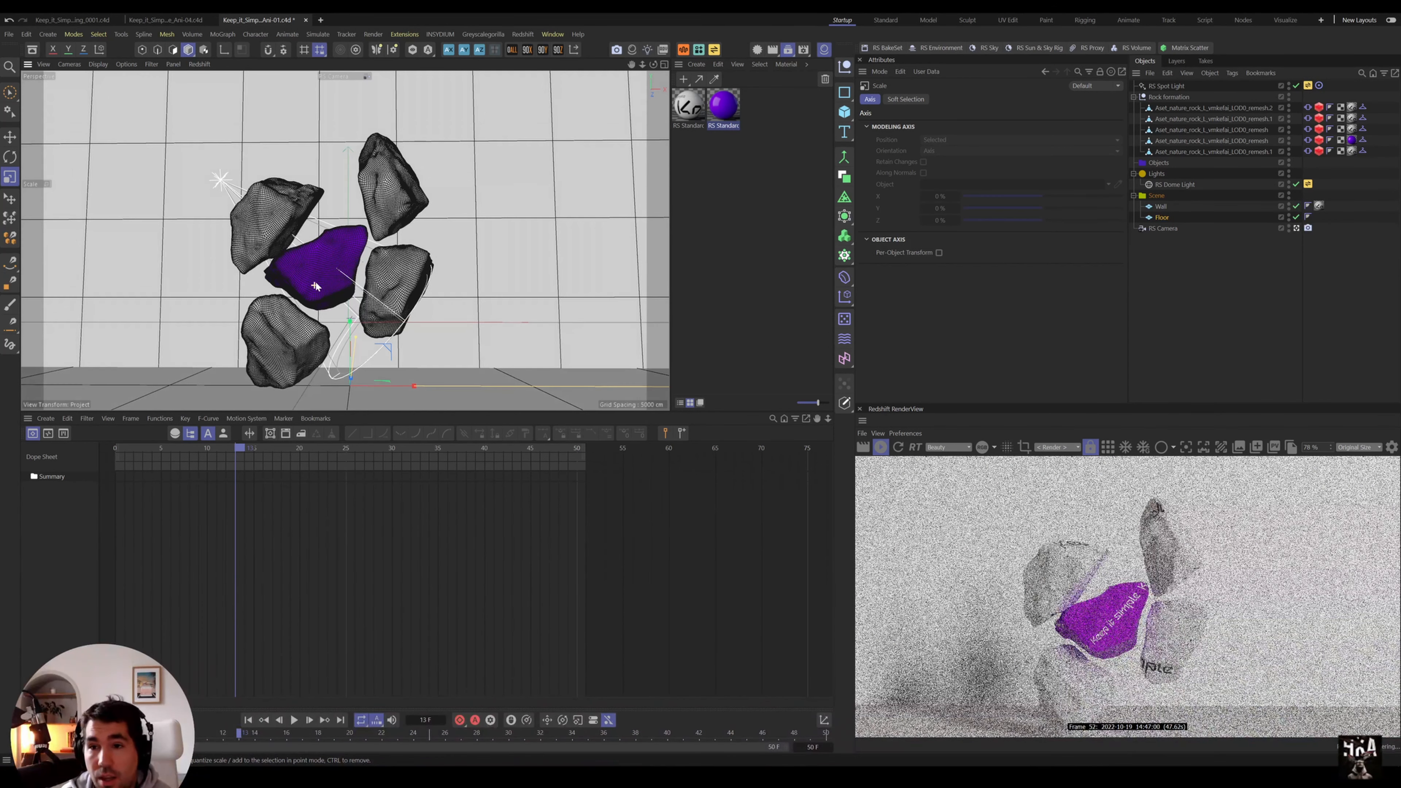
- Lower the RS Dome Light's intensity to 0 and disable the light
{"action": "left_click", "coordinate": [1167, 185]}
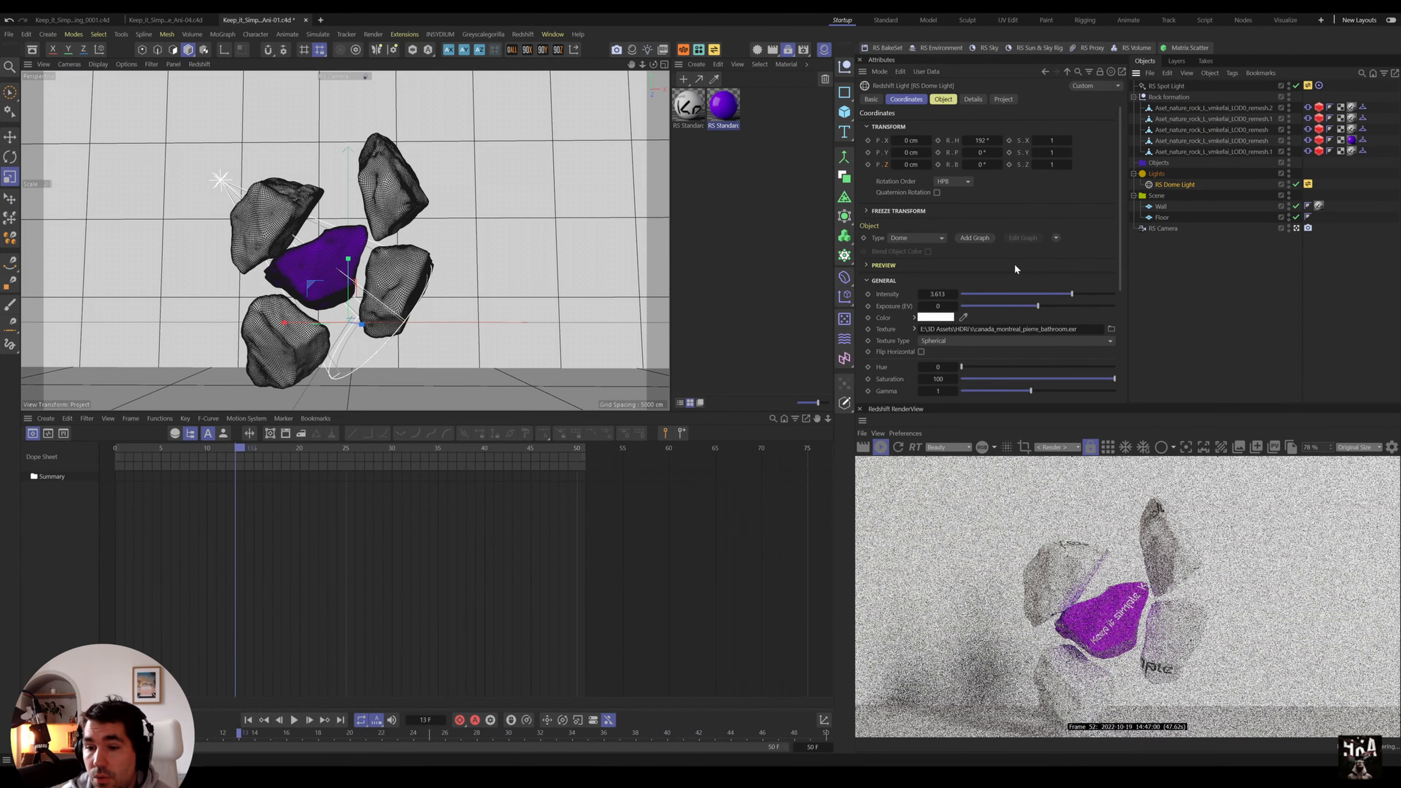
{"action": "left_click", "coordinate": [976, 295]}
{"action": "left_click_drag", "start_coordinate": [977, 296], "coordinate": [977, 296]}
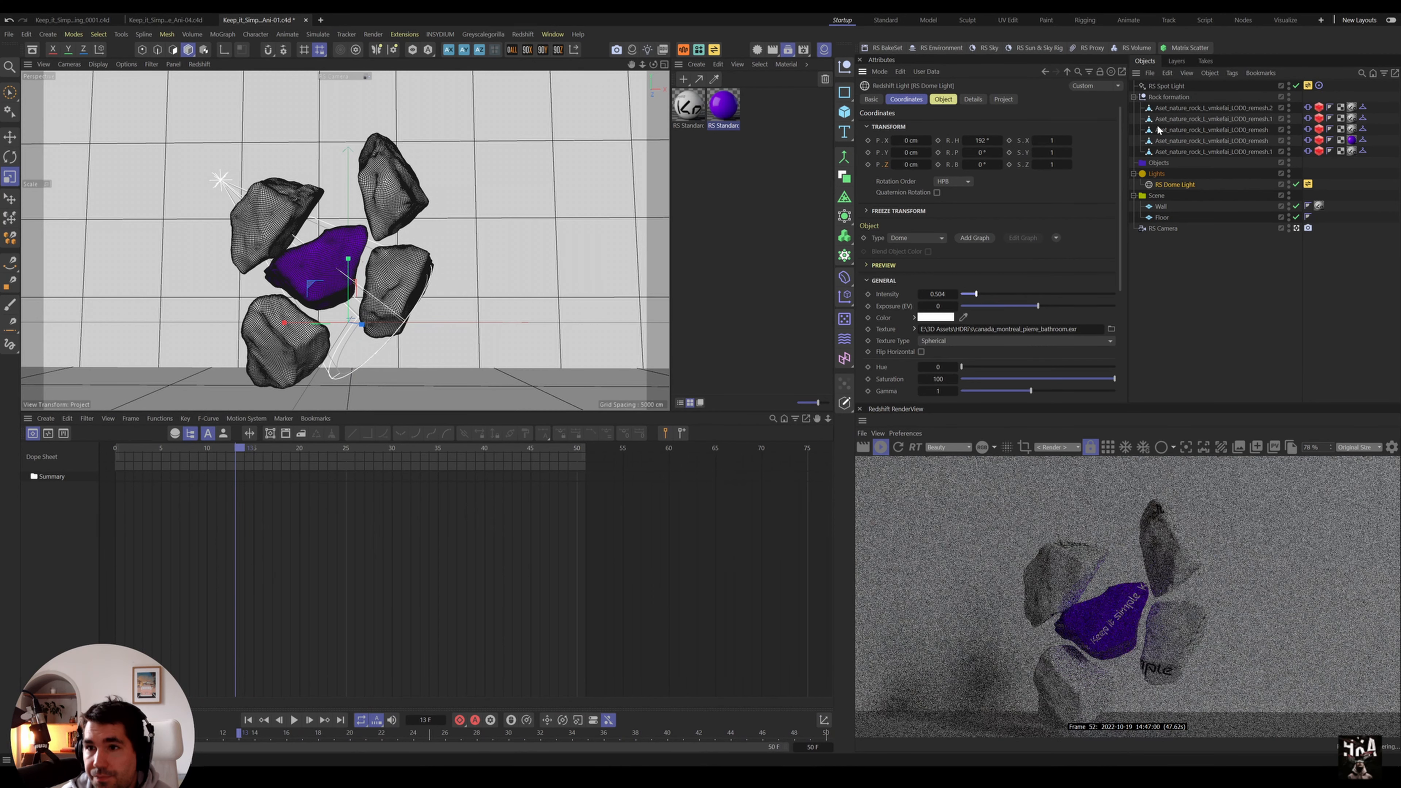
{"action": "left_click_drag", "start_coordinate": [956, 299], "coordinate": [937, 299]}
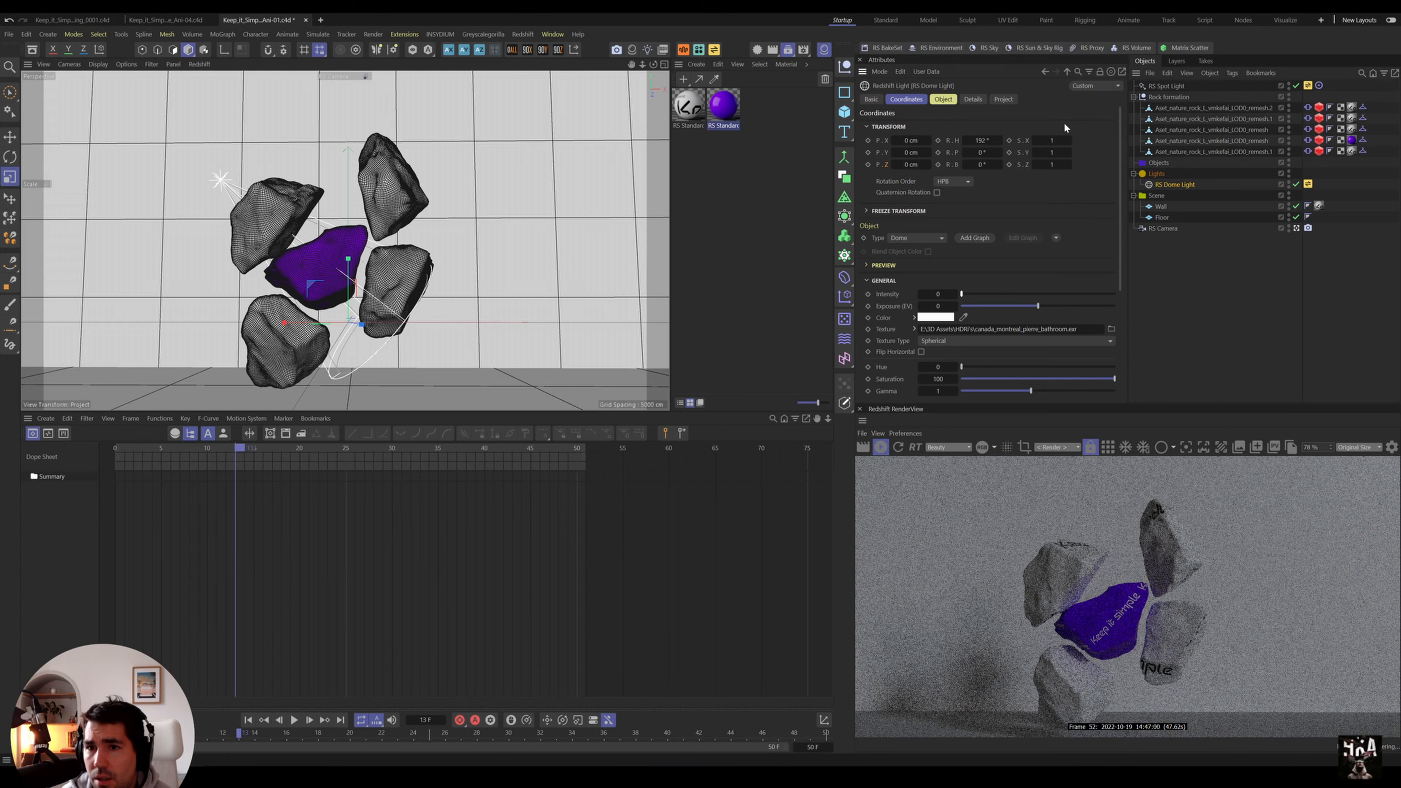
{"action": "left_click", "coordinate": [1296, 184]}
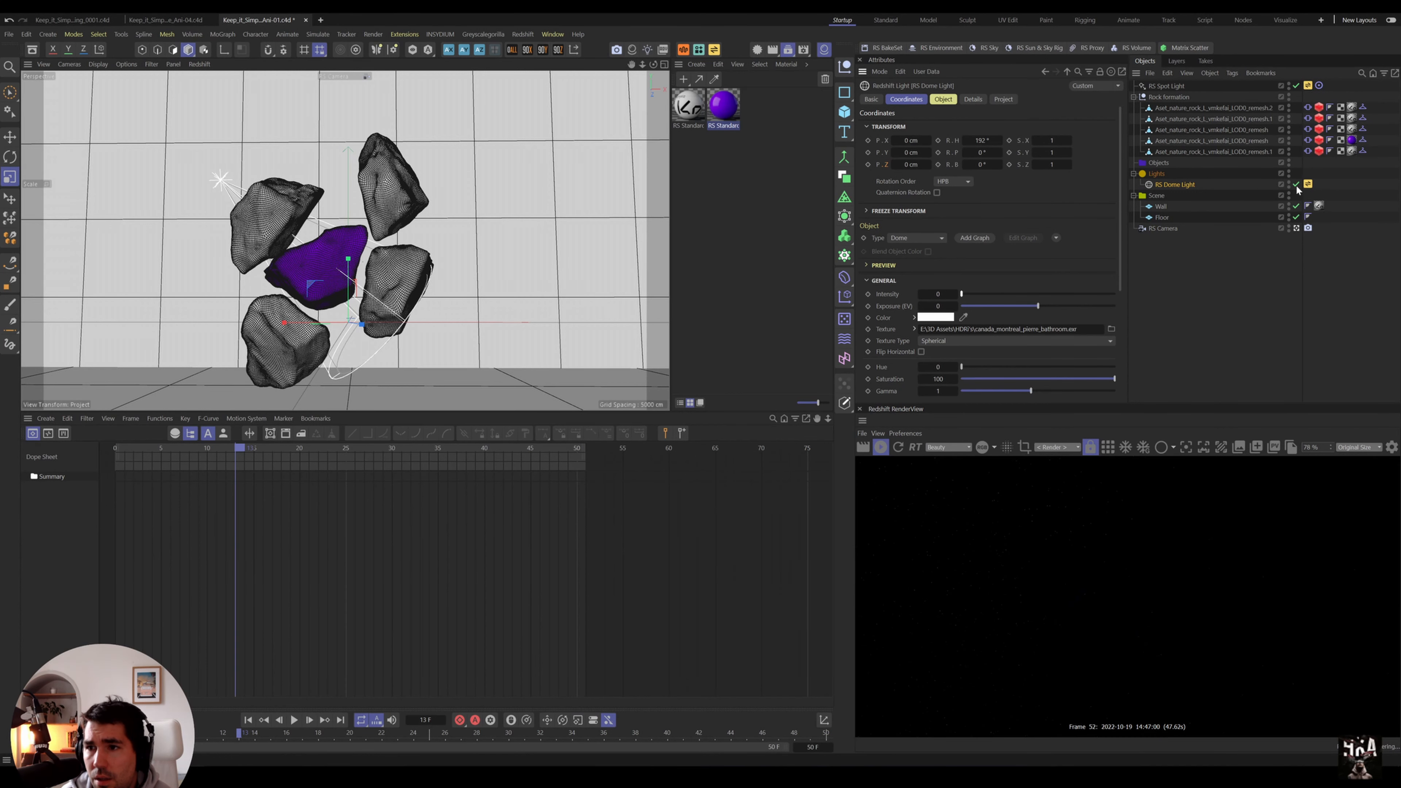
- Set the RS Spot Light's exposure to about 6.06 and move the light farther away from the rocks
{"action": "left_click", "coordinate": [1177, 88]}
{"action": "left_click_drag", "start_coordinate": [1032, 306], "coordinate": [1086, 306]}
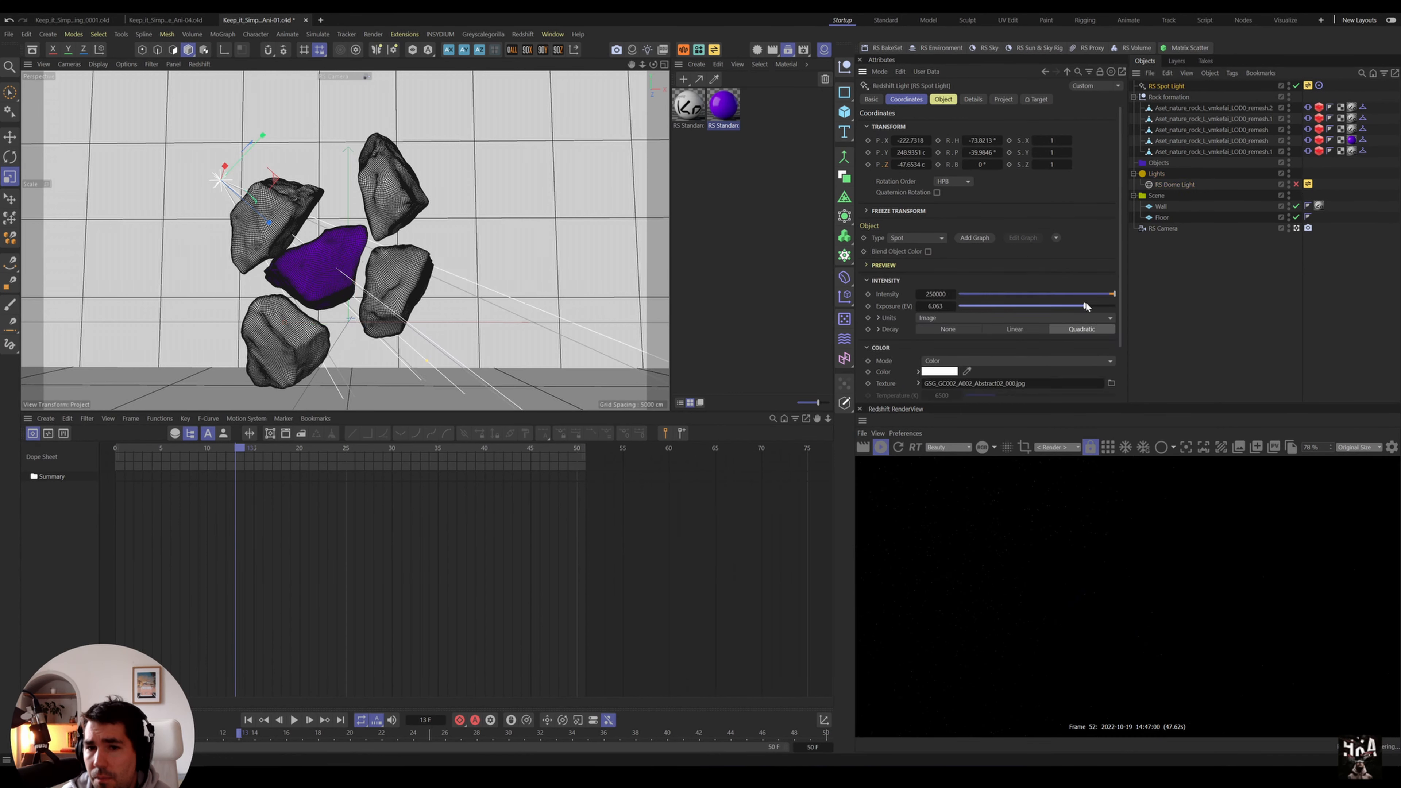
{"action": "key", "text": "e"}
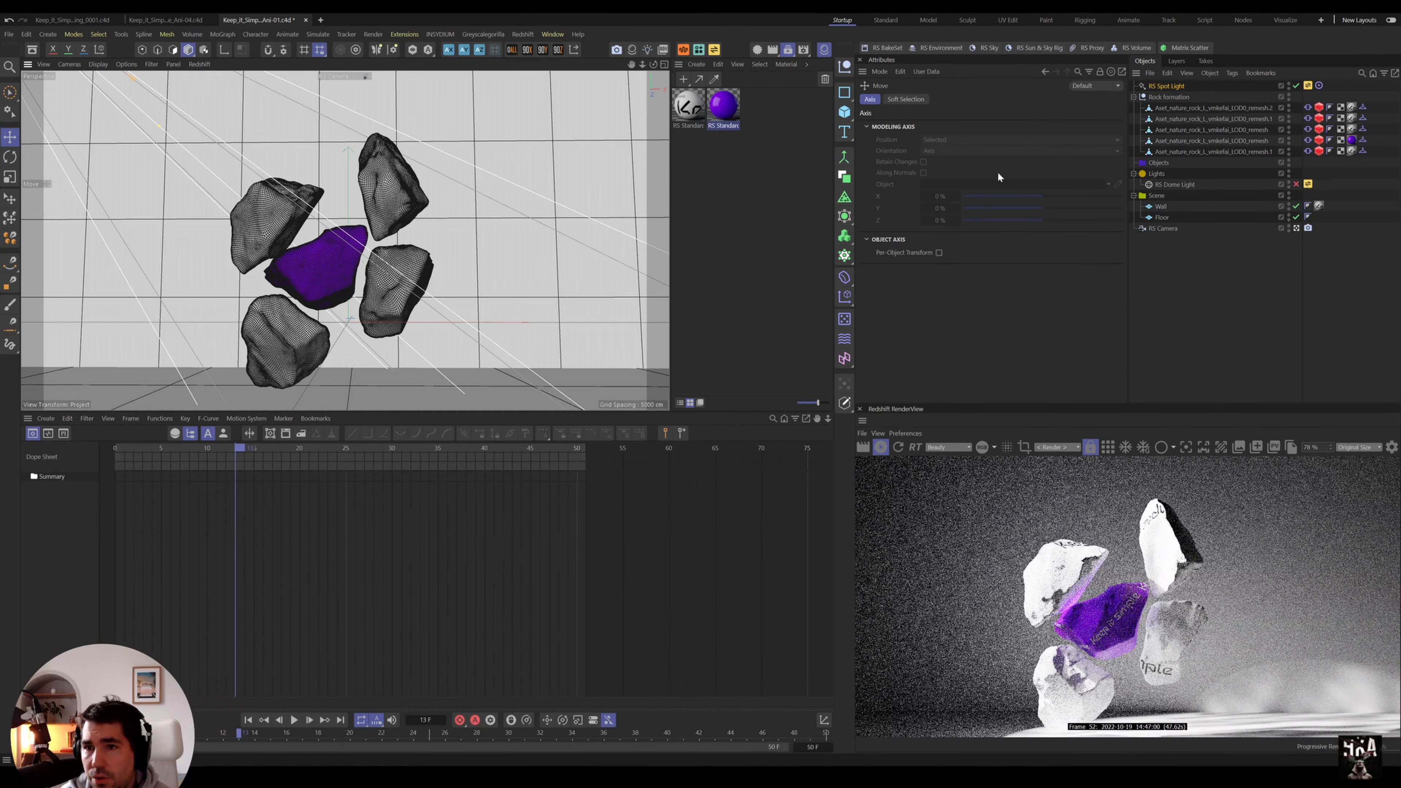
- Set the RS Spot Light's exposure to 7.875 and step through its heading, pitch and bank values
{"action": "left_click", "coordinate": [1157, 90]}
{"action": "left_click_drag", "start_coordinate": [1113, 306], "coordinate": [1099, 307]}
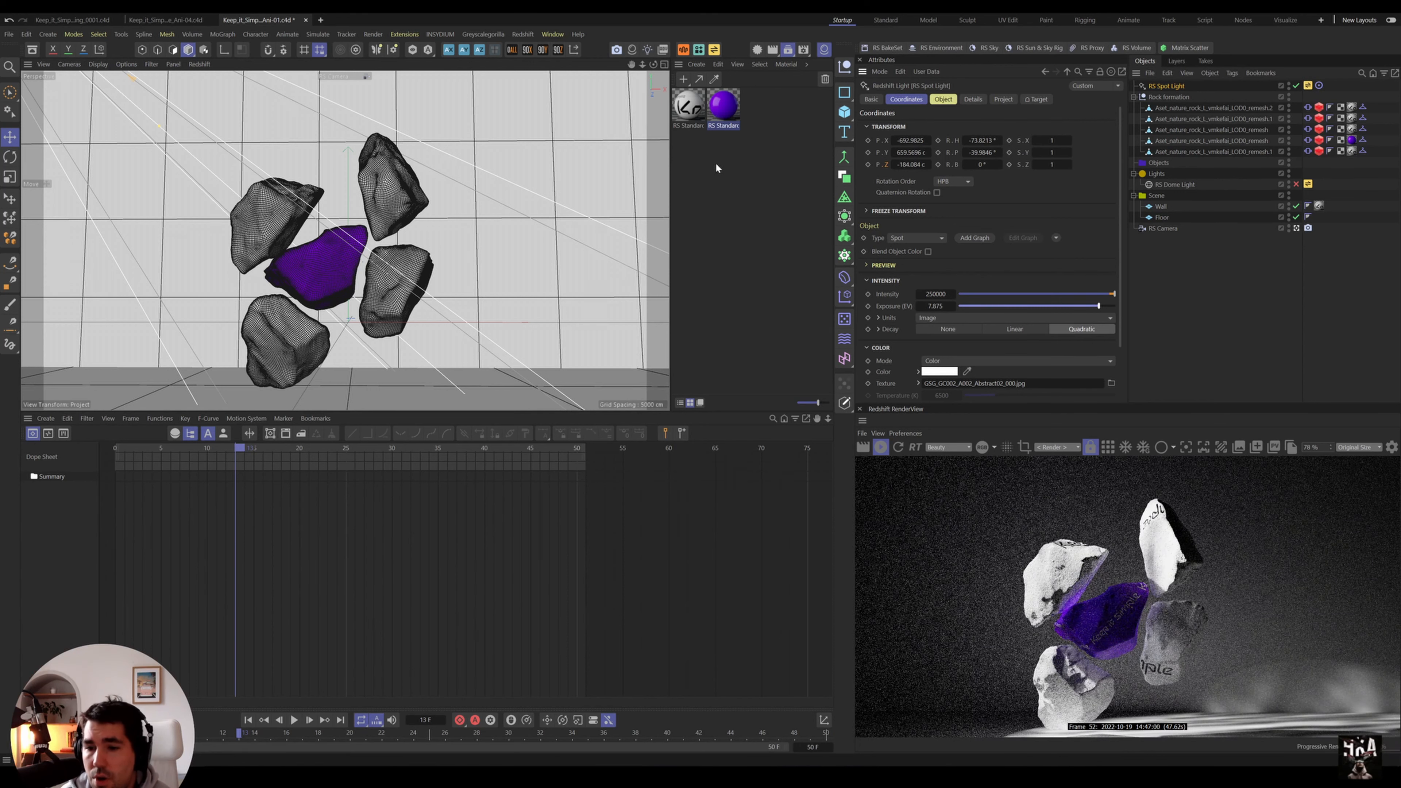
{"action": "double_click", "coordinate": [999, 140]}
{"action": "type", "text": "0"}
{"action": "key", "text": "Tab"}
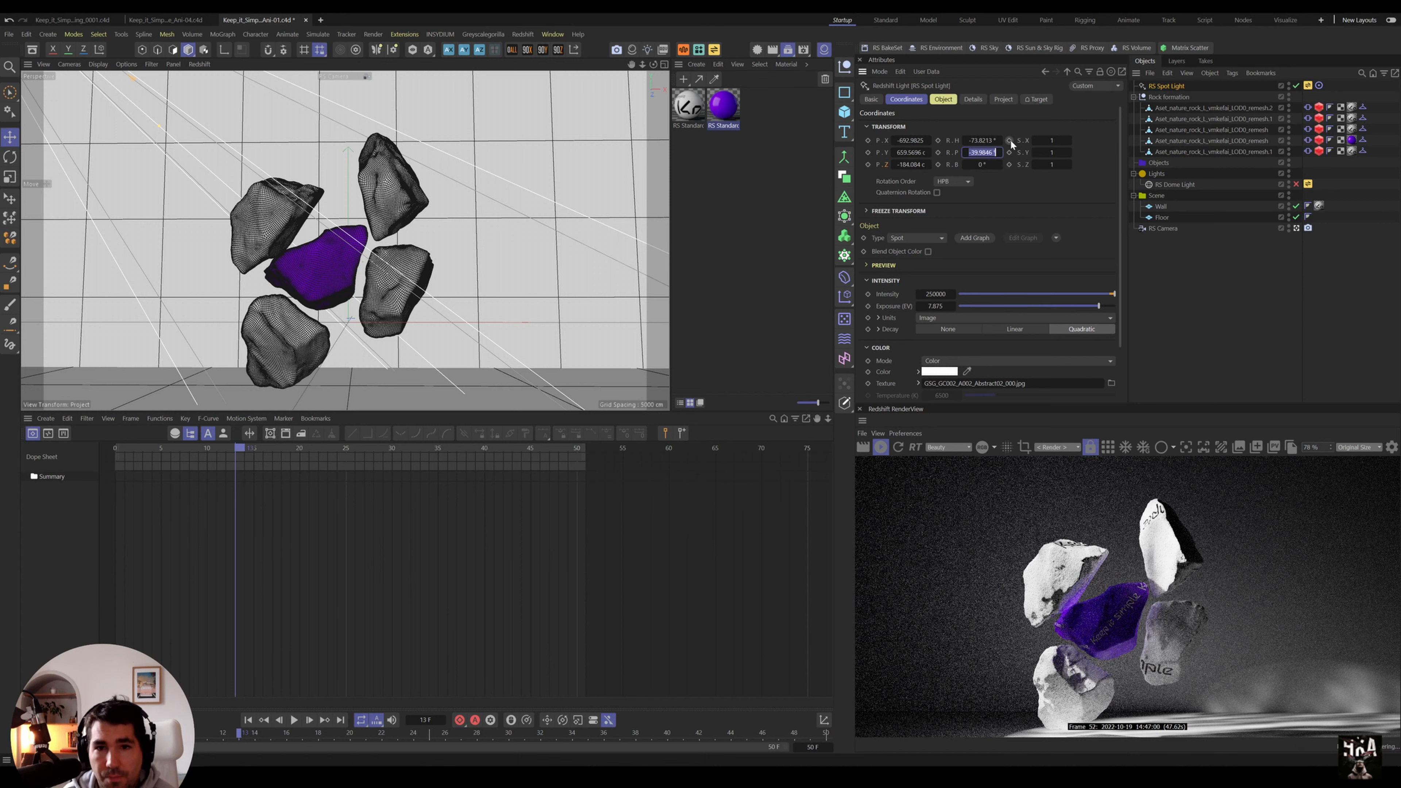
{"action": "key", "text": "Tab"}
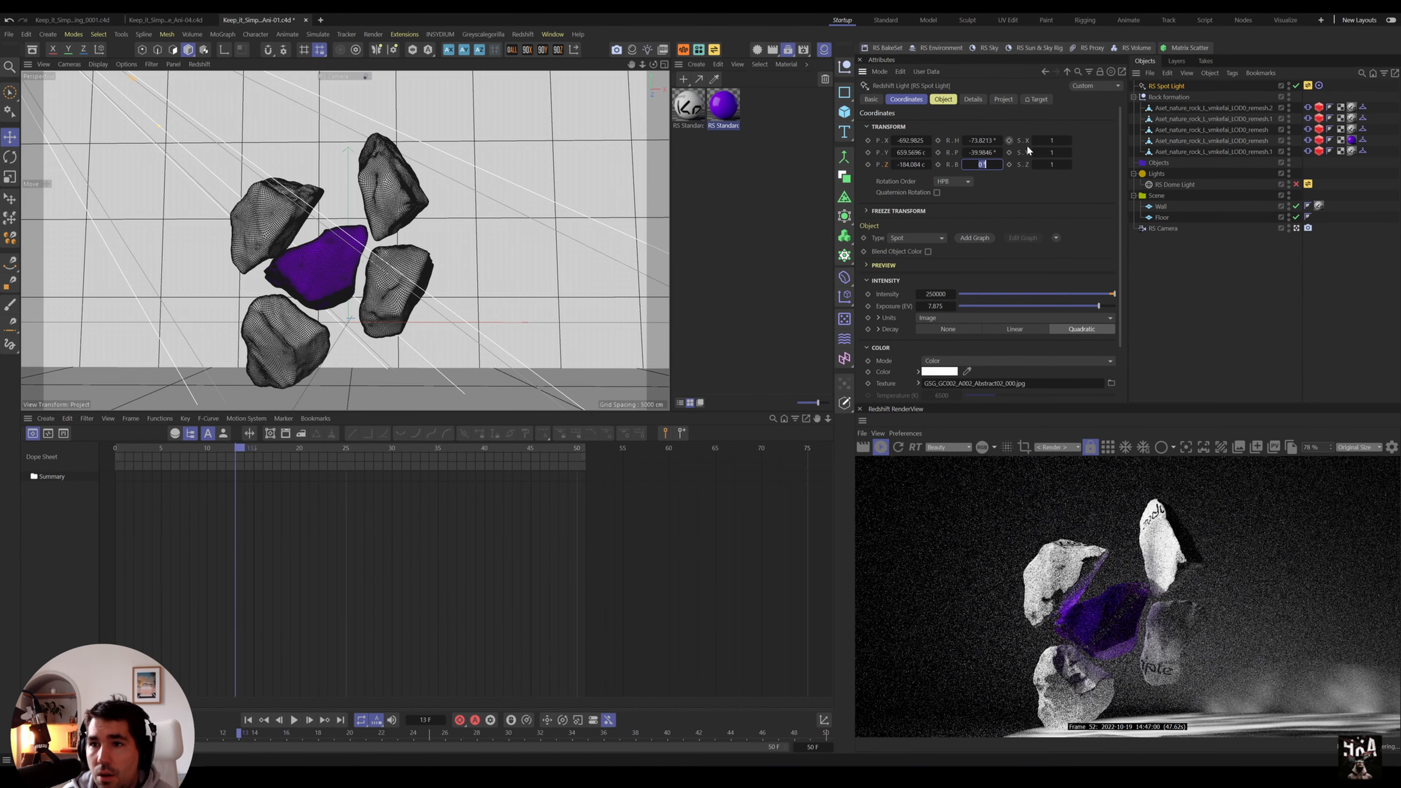
- Shape the RS Spot Light's beam with a cone angle of about 105°, a 25° falloff angle and a 7.49 falloff curve
{"action": "left_click", "coordinate": [1160, 229]}
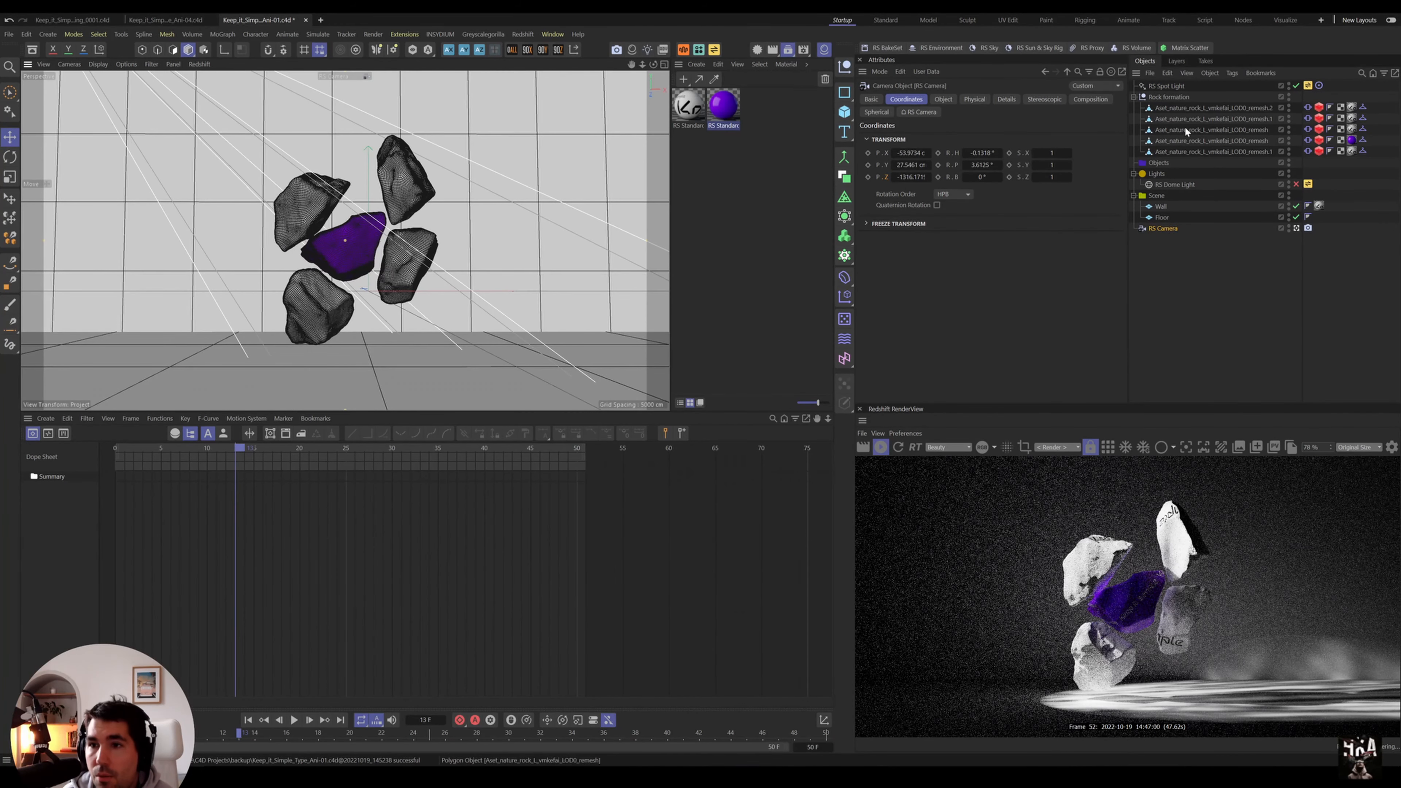
{"action": "left_click", "coordinate": [1166, 85]}
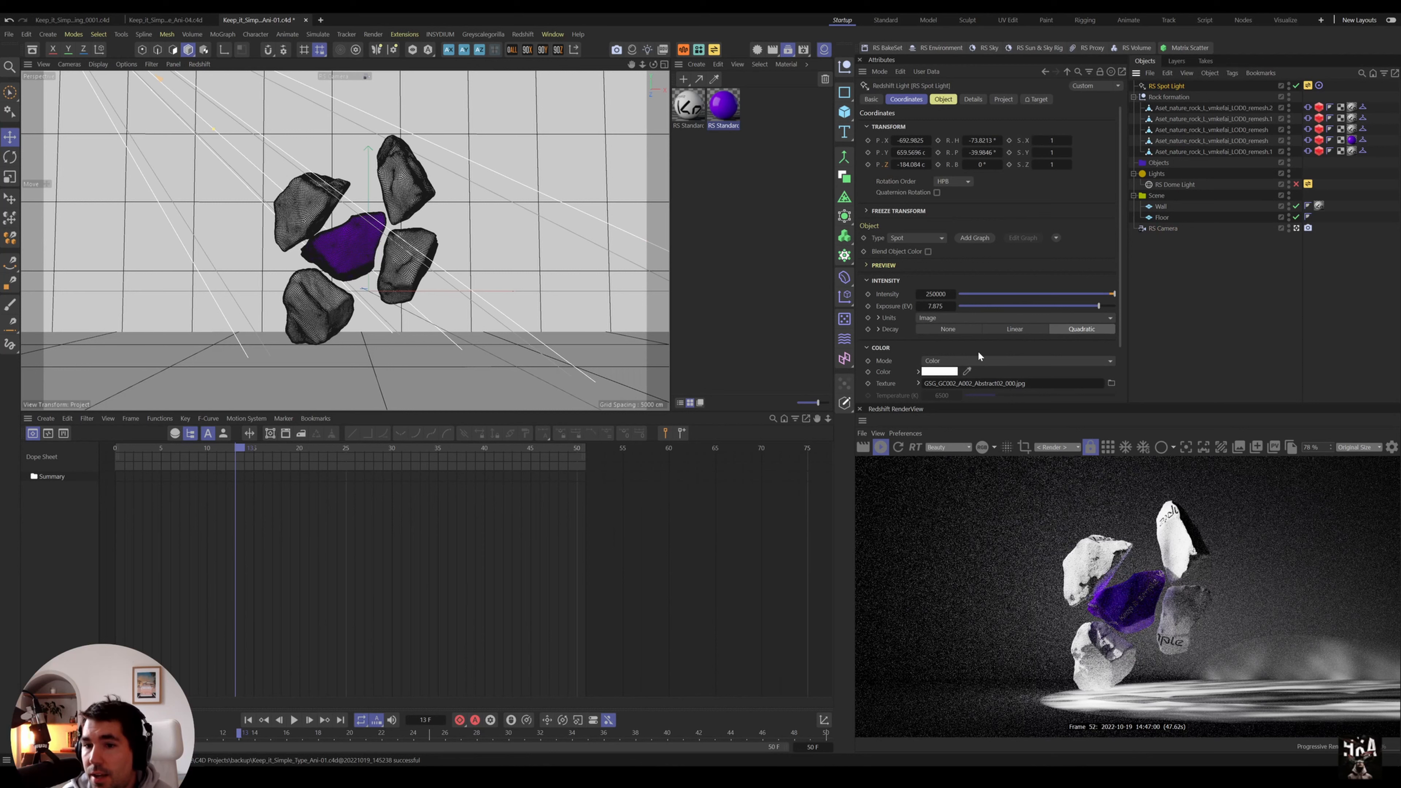
{"action": "scroll", "coordinate": [977, 351], "scroll_direction": "down", "scroll_amount": 3}
{"action": "left_click_drag", "start_coordinate": [962, 375], "coordinate": [1008, 375]}
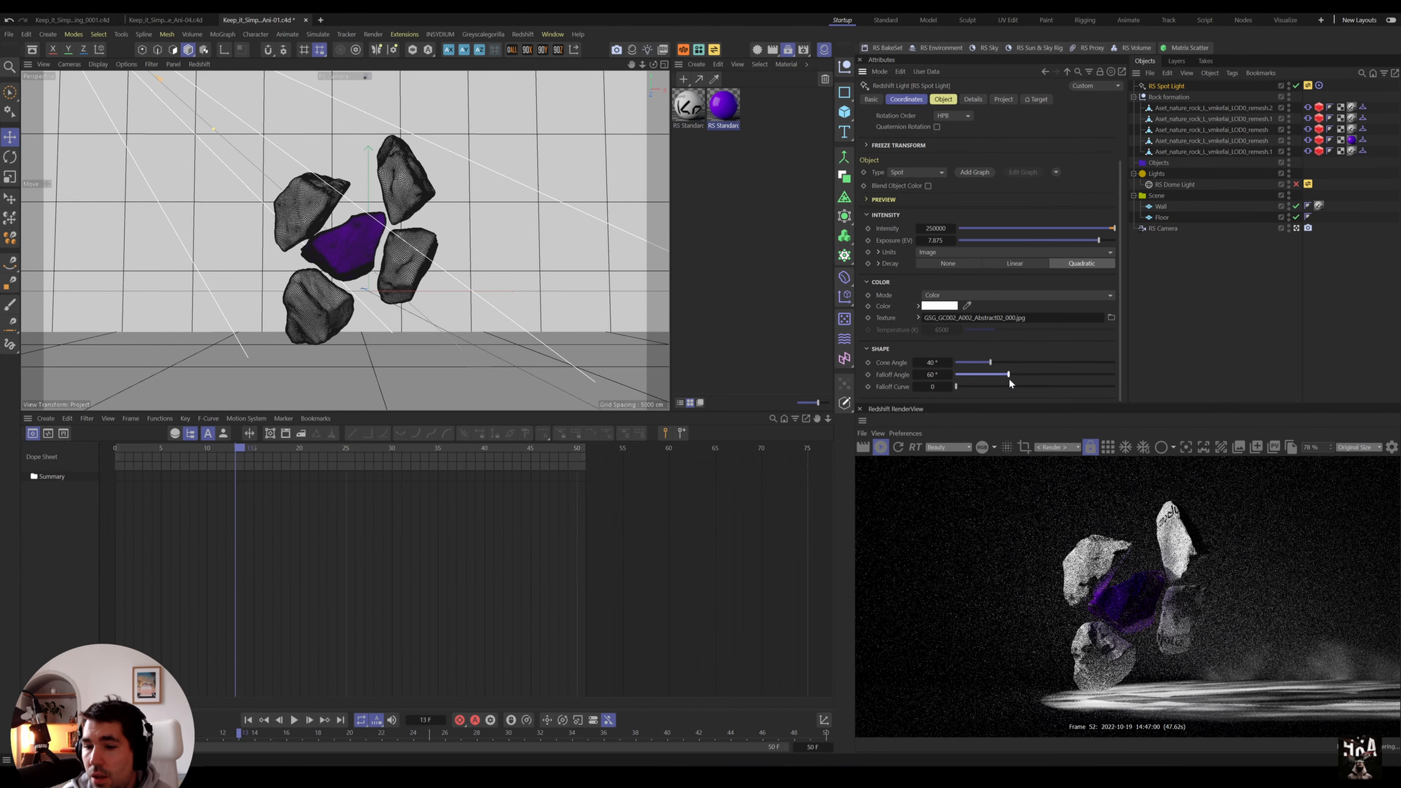
{"action": "left_click_drag", "start_coordinate": [991, 387], "coordinate": [1042, 393]}
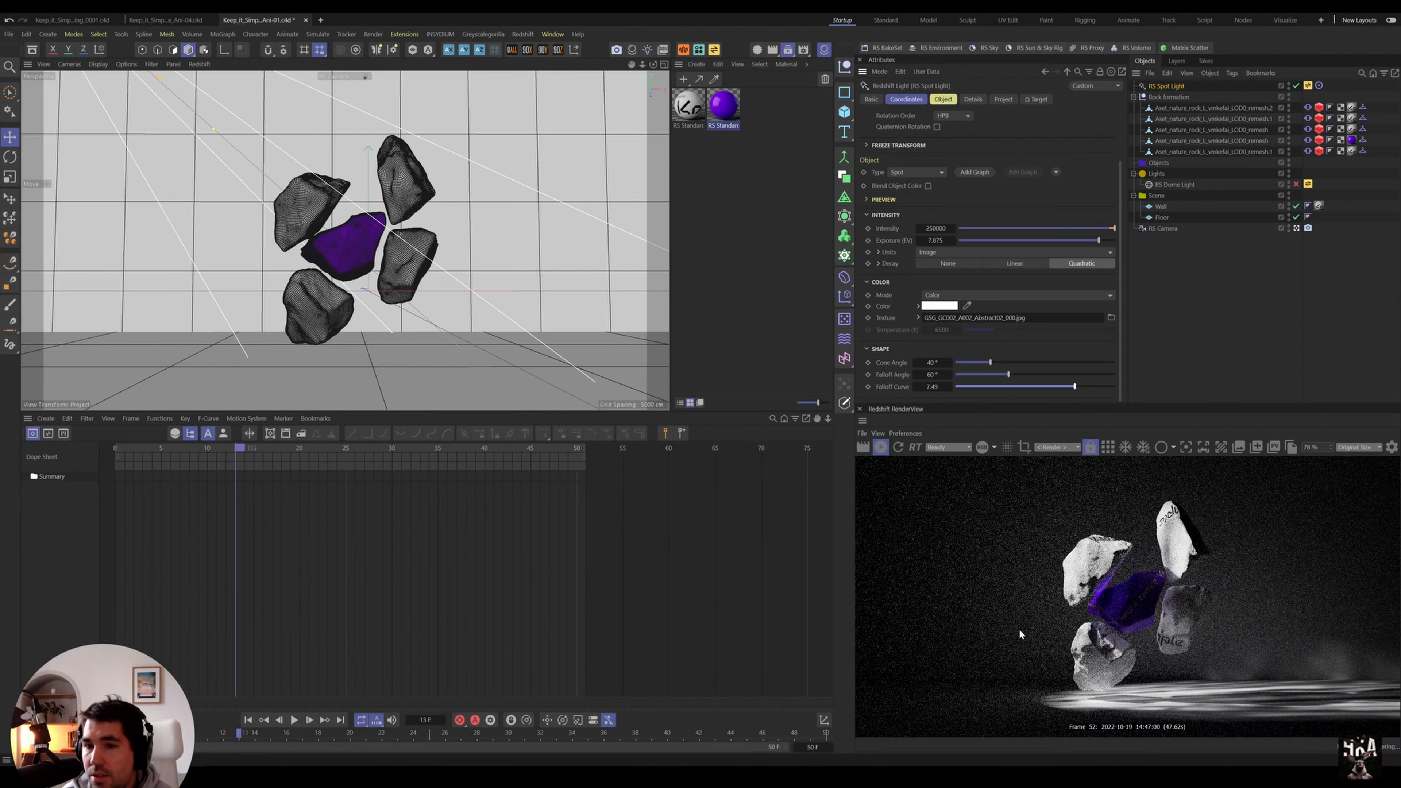
{"action": "left_click_drag", "start_coordinate": [991, 363], "coordinate": [1003, 368]}
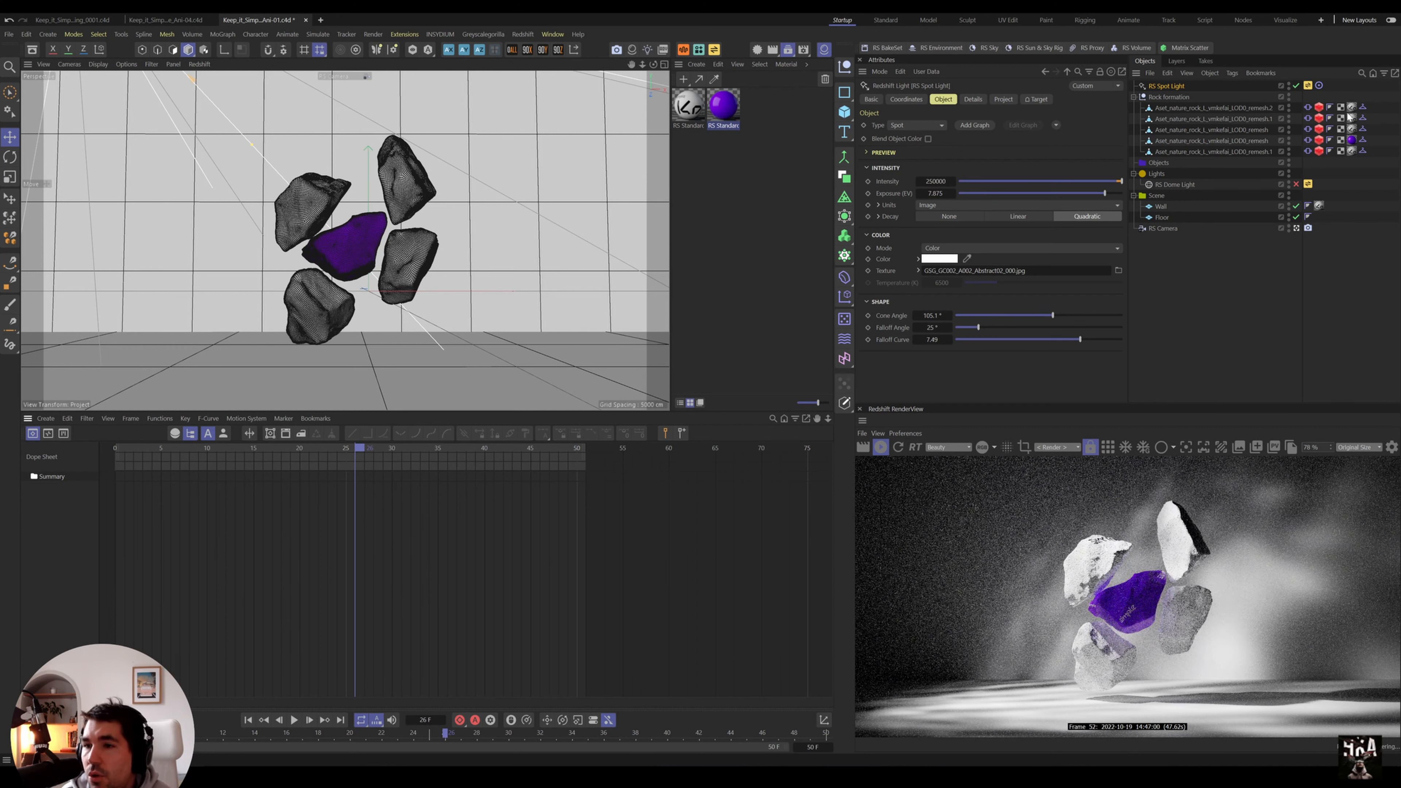
- Set the Vibrate tags of all five rocks to a position frequency of 0.12 and a rotation frequency of 0.16
{"action": "left_click", "coordinate": [1308, 108]}
{"action": "left_click", "coordinate": [1308, 151], "text": "shift"}
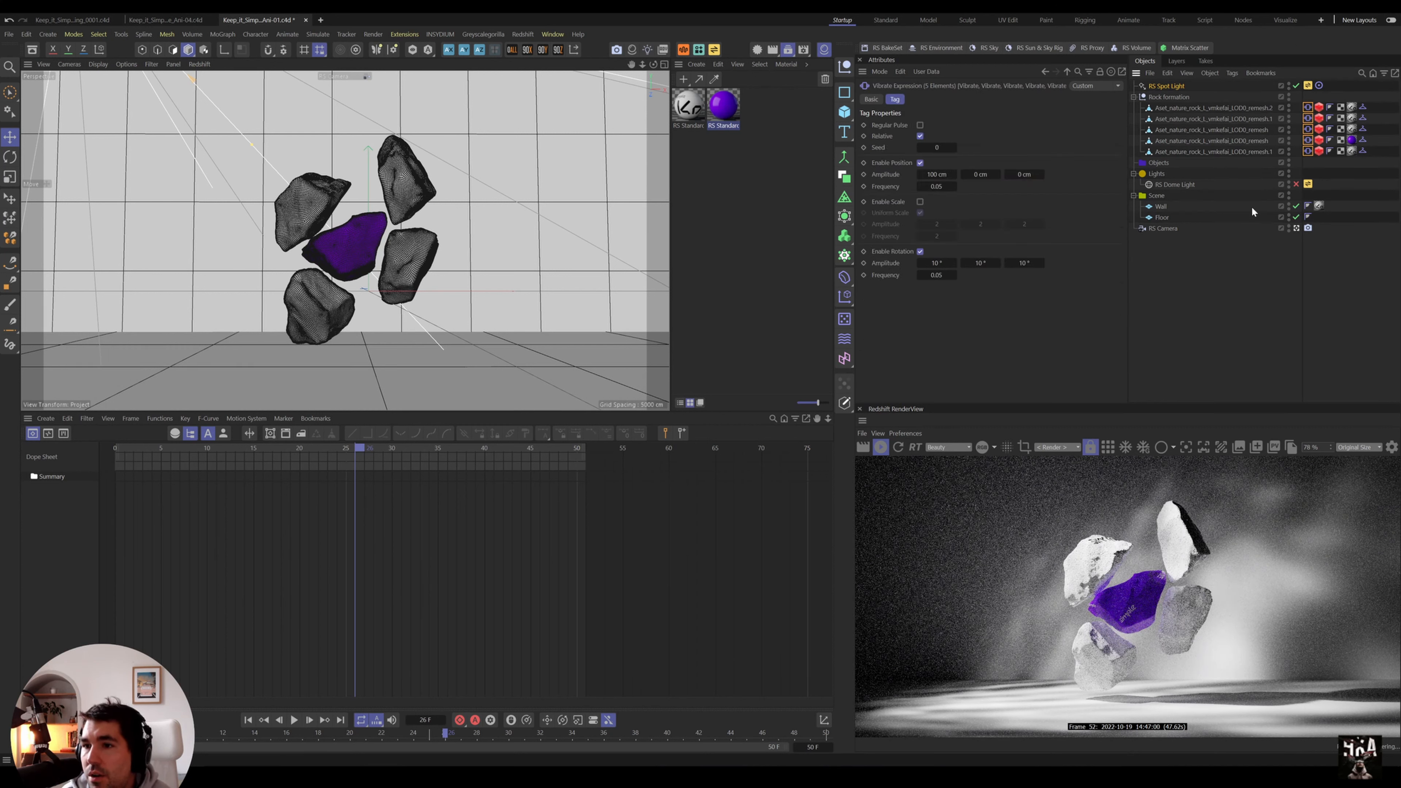
{"action": "left_click_drag", "start_coordinate": [943, 186], "coordinate": [946, 186]}
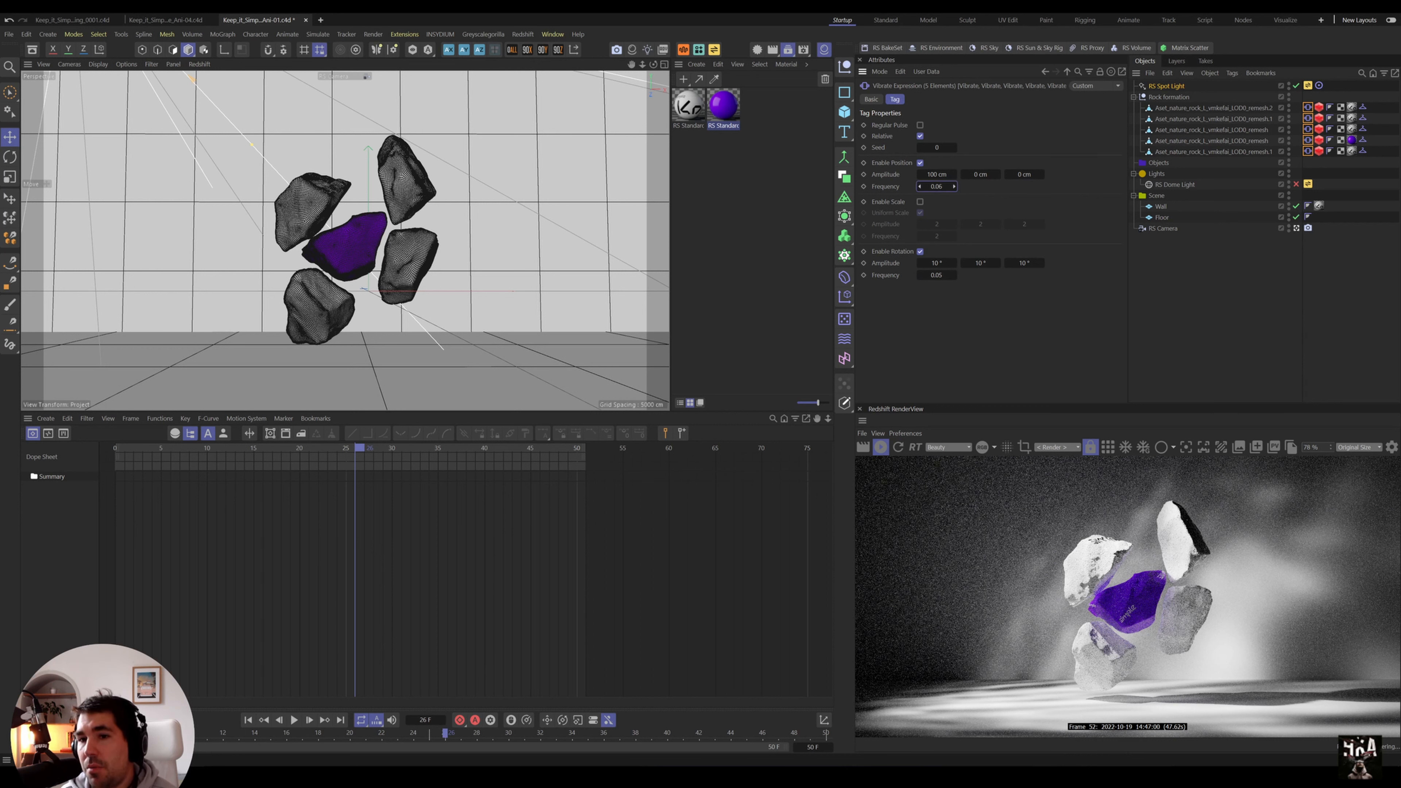
{"action": "left_click_drag", "start_coordinate": [940, 275], "coordinate": [959, 275]}
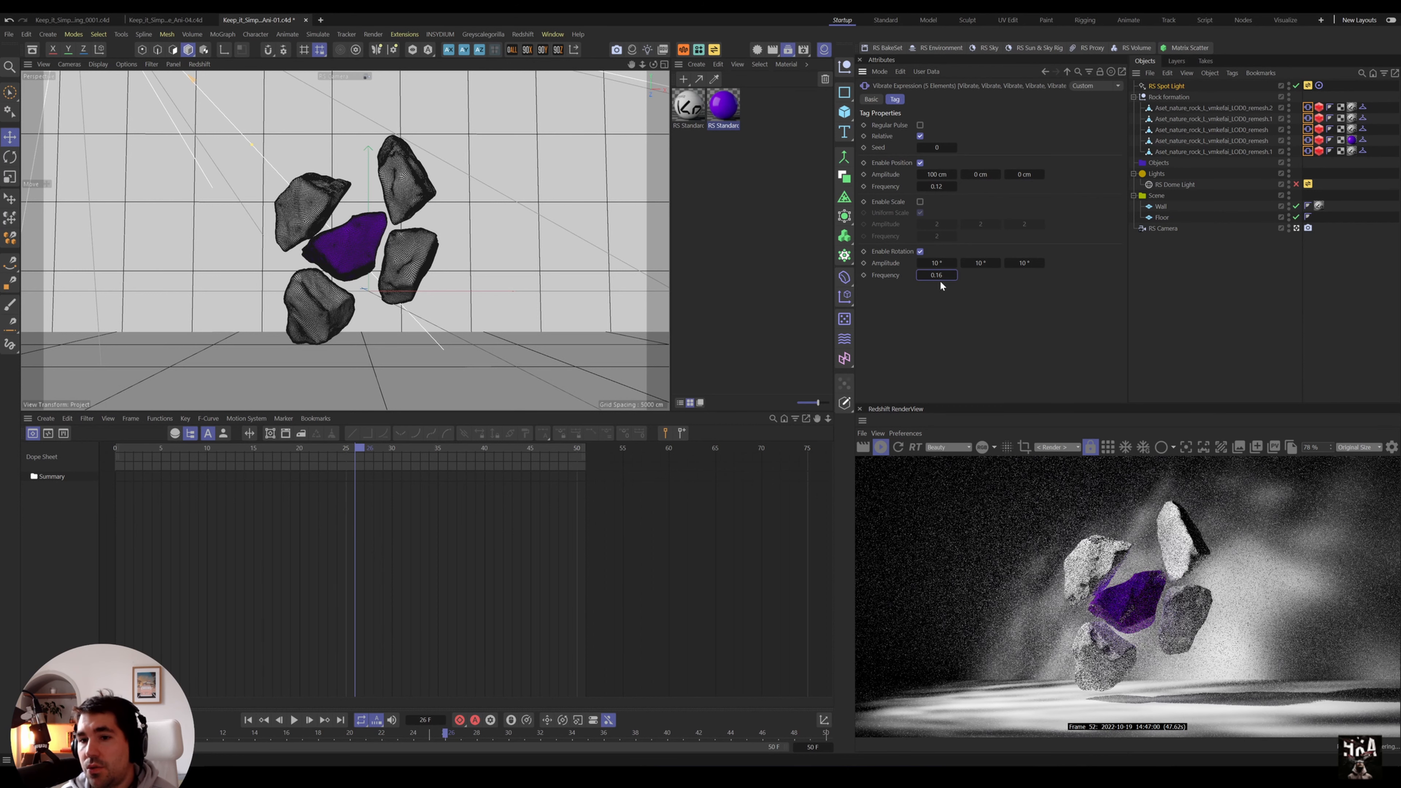
{"action": "left_click_drag", "start_coordinate": [339, 454], "coordinate": [117, 475]}
- Try a position frequency of 0.69 and a rotation frequency of 0.8 on the rocks' Vibrate tags and play the animation
{"action": "left_click_drag", "start_coordinate": [938, 186], "coordinate": [950, 187]}
{"action": "left_click_drag", "start_coordinate": [940, 275], "coordinate": [976, 274]}
{"action": "left_click_drag", "start_coordinate": [213, 453], "coordinate": [316, 465]}
{"action": "key", "text": "F8"}
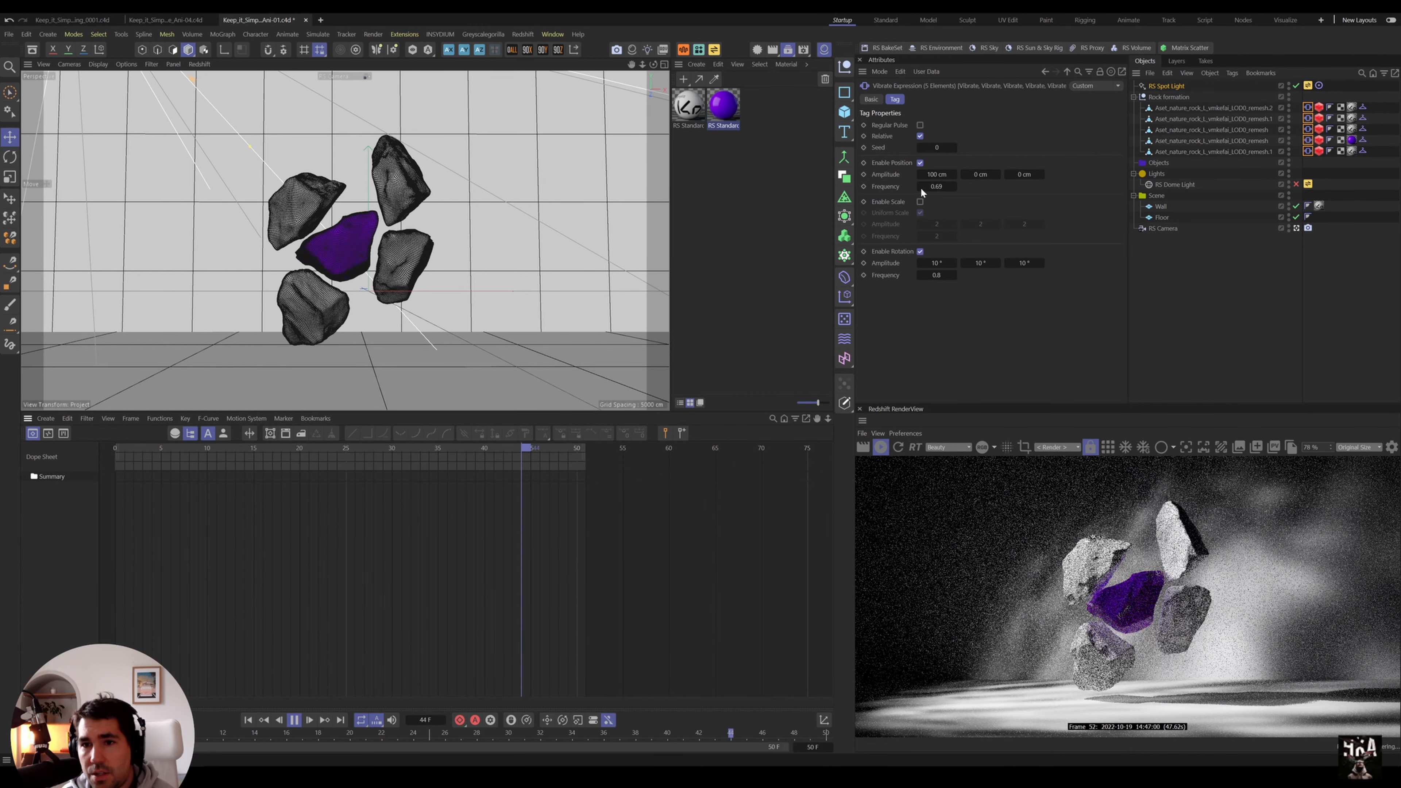
- Reduce the rocks' Vibrate position frequency to 0.04 and rotation frequency to 0.13, and check the motion along the timeline
{"action": "left_click_drag", "start_coordinate": [868, 204], "coordinate": [860, 204]}
{"action": "left_click_drag", "start_coordinate": [953, 274], "coordinate": [937, 280]}
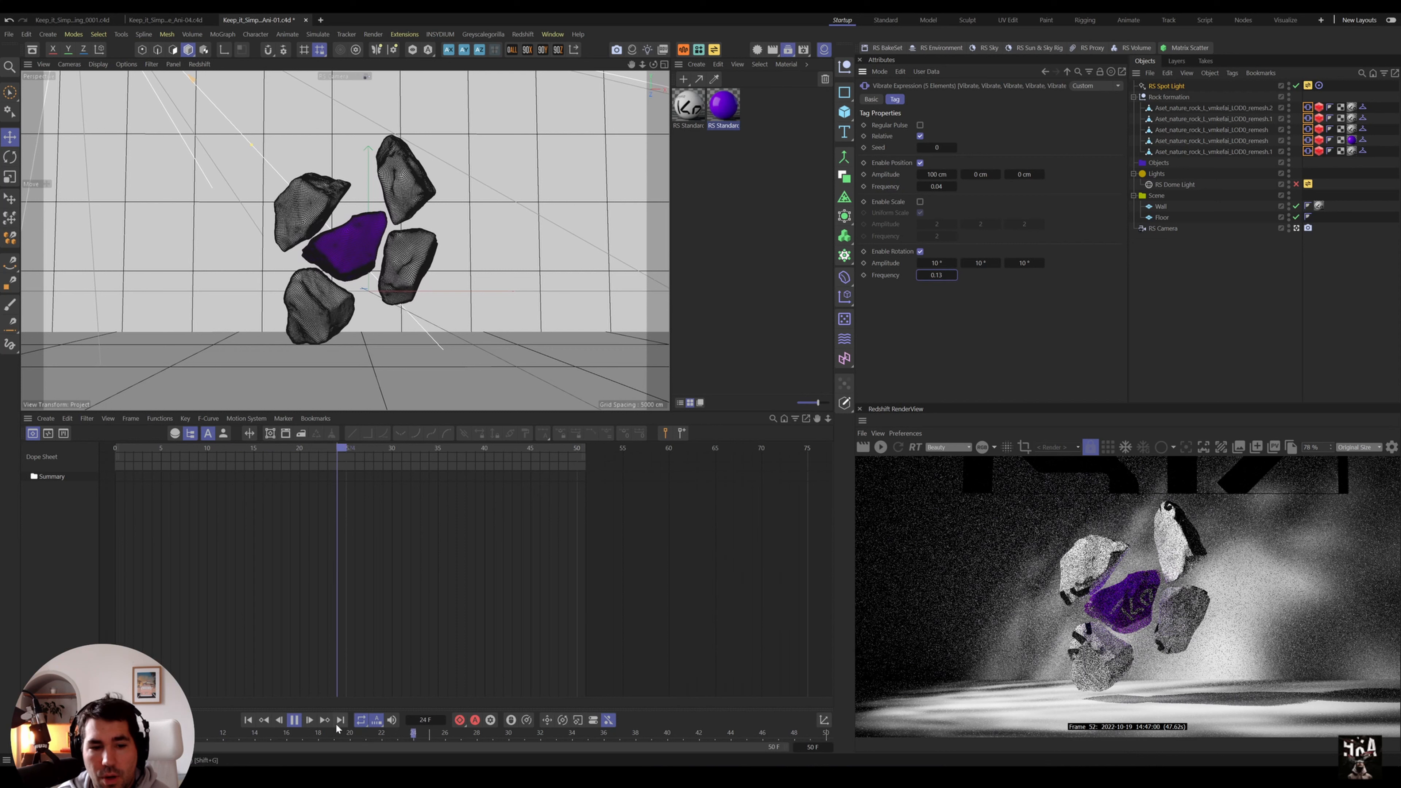
{"action": "key", "text": "F8"}
{"action": "left_click_drag", "start_coordinate": [458, 453], "coordinate": [479, 451]}
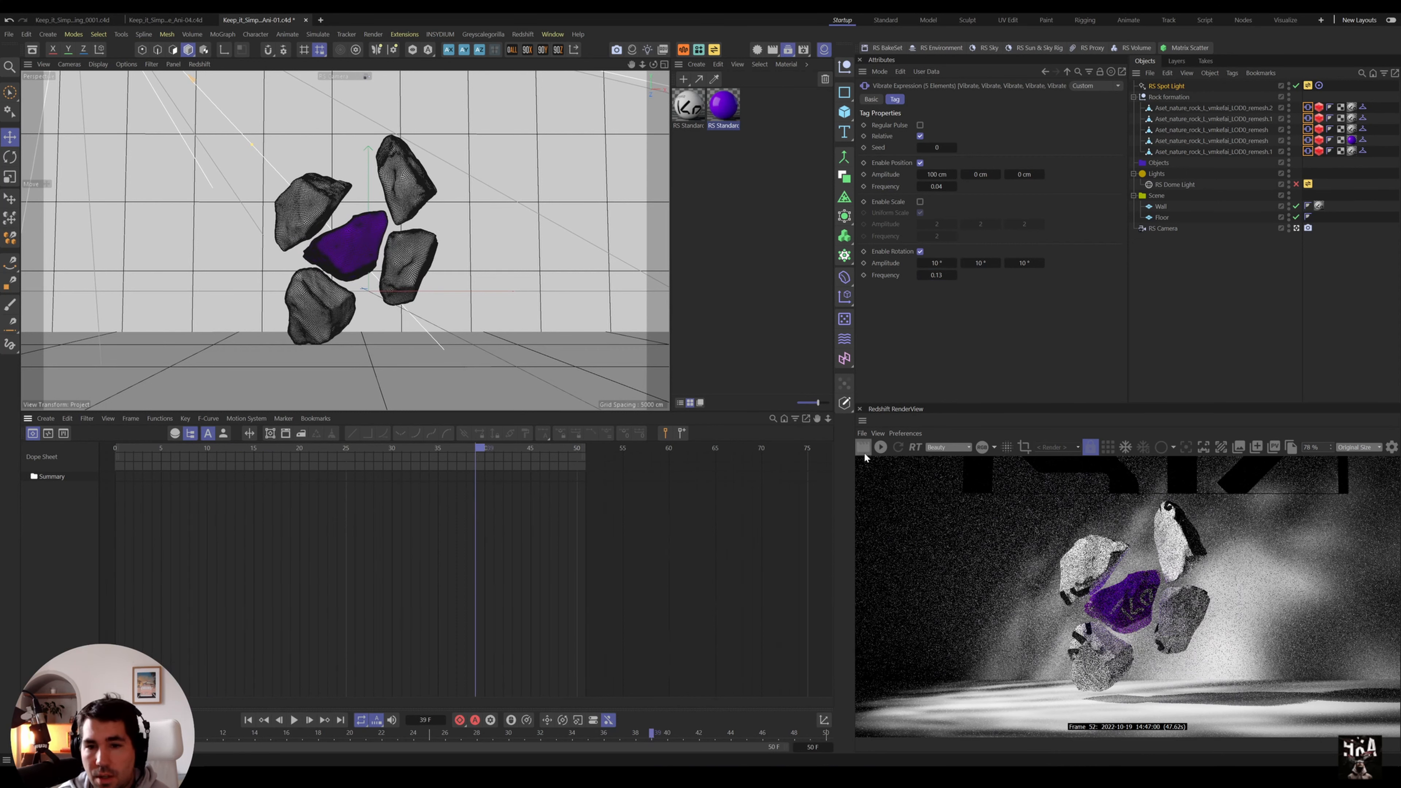
- Restart the Redshift preview render and angle the camera up from below so the wall lettering sits behind the rocks
{"action": "left_click", "coordinate": [882, 450]}
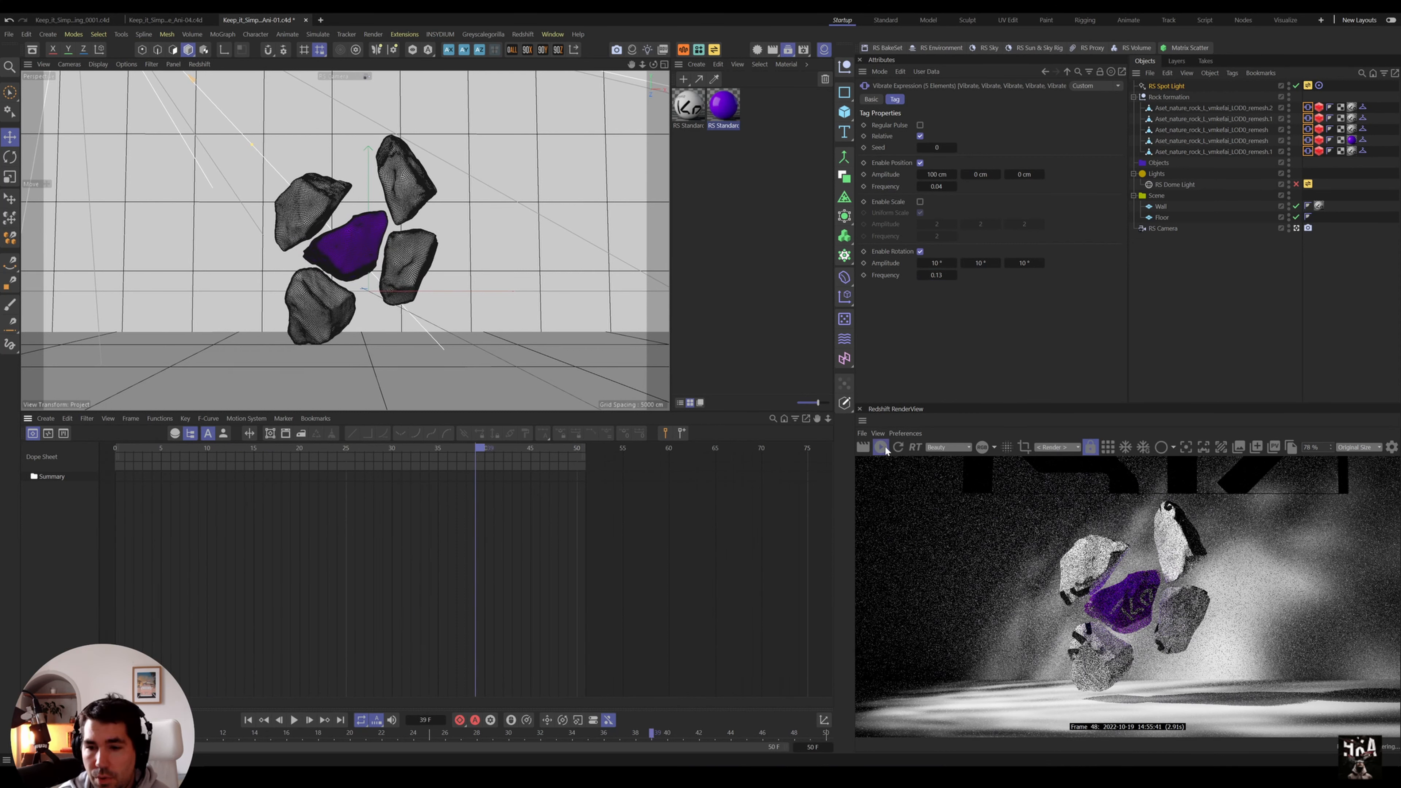
{"action": "left_click", "coordinate": [882, 448]}
{"action": "left_click_drag", "start_coordinate": [359, 248], "coordinate": [342, 284], "text": "alt"}
{"action": "left_click_drag", "start_coordinate": [344, 276], "coordinate": [346, 264], "text": "alt"}
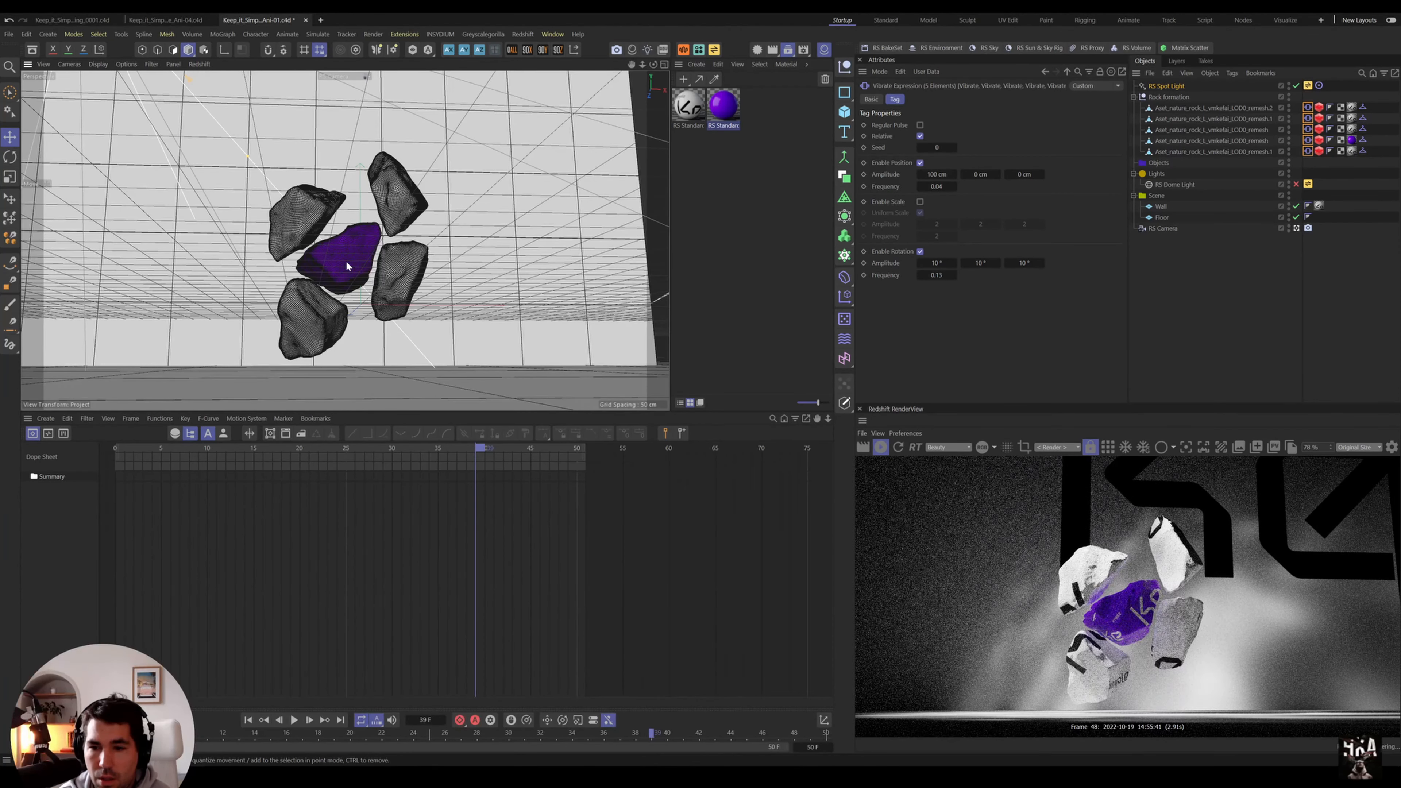
{"action": "left_click_drag", "start_coordinate": [381, 272], "coordinate": [362, 253], "text": "alt"}
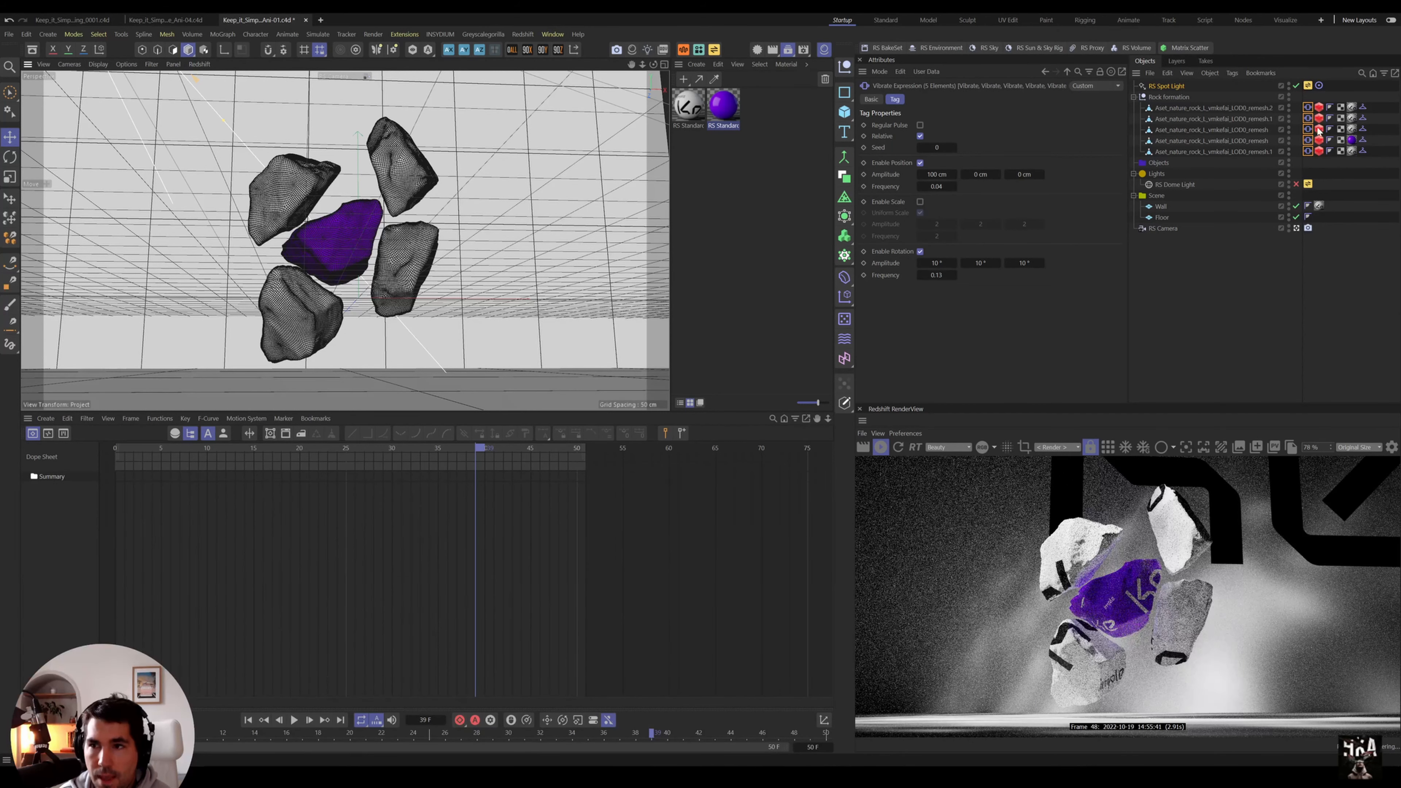
- Shorten the RS Camera's focal length to about 29.7 mm and reframe the rocks against the wall lettering
{"action": "left_click", "coordinate": [1162, 228]}
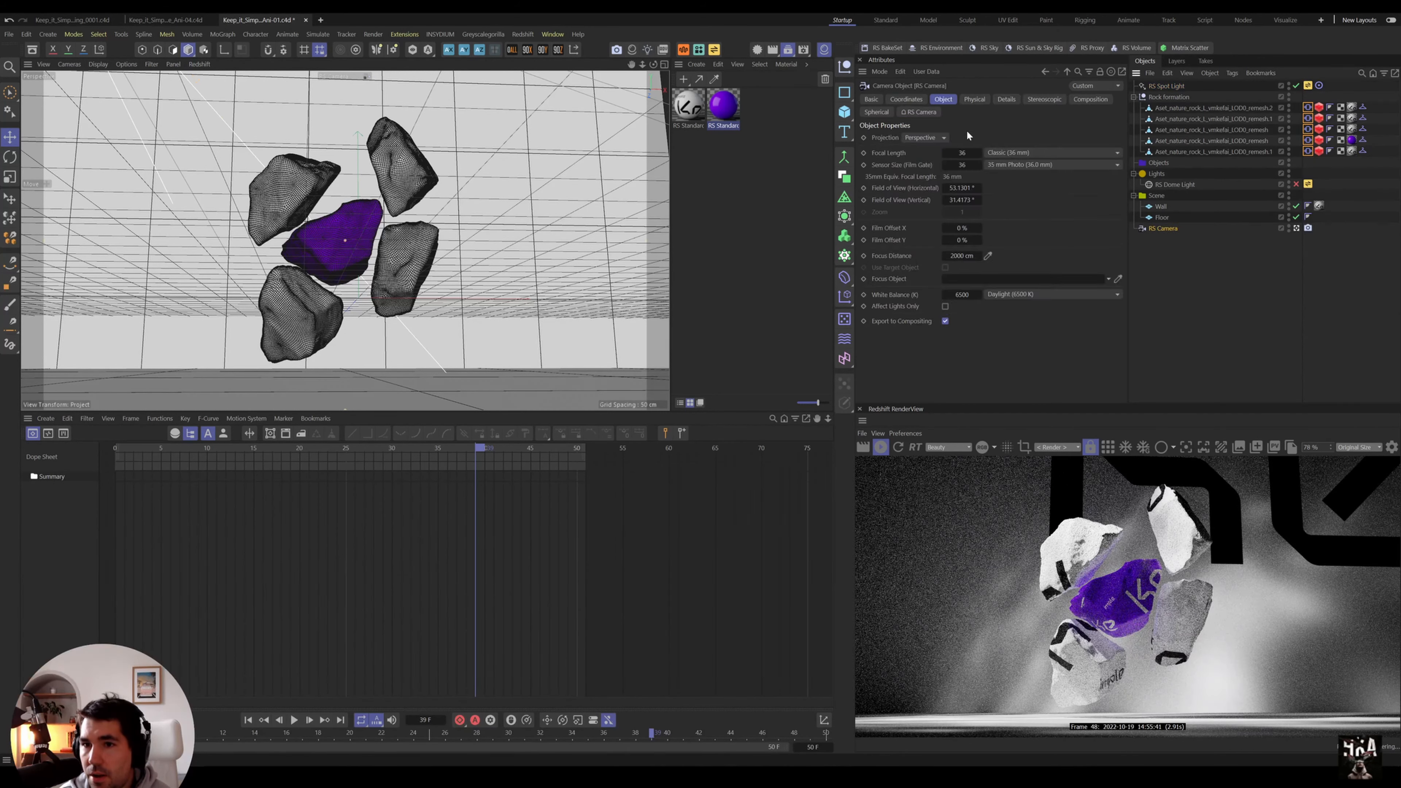
{"action": "left_click_drag", "start_coordinate": [966, 153], "coordinate": [931, 152]}
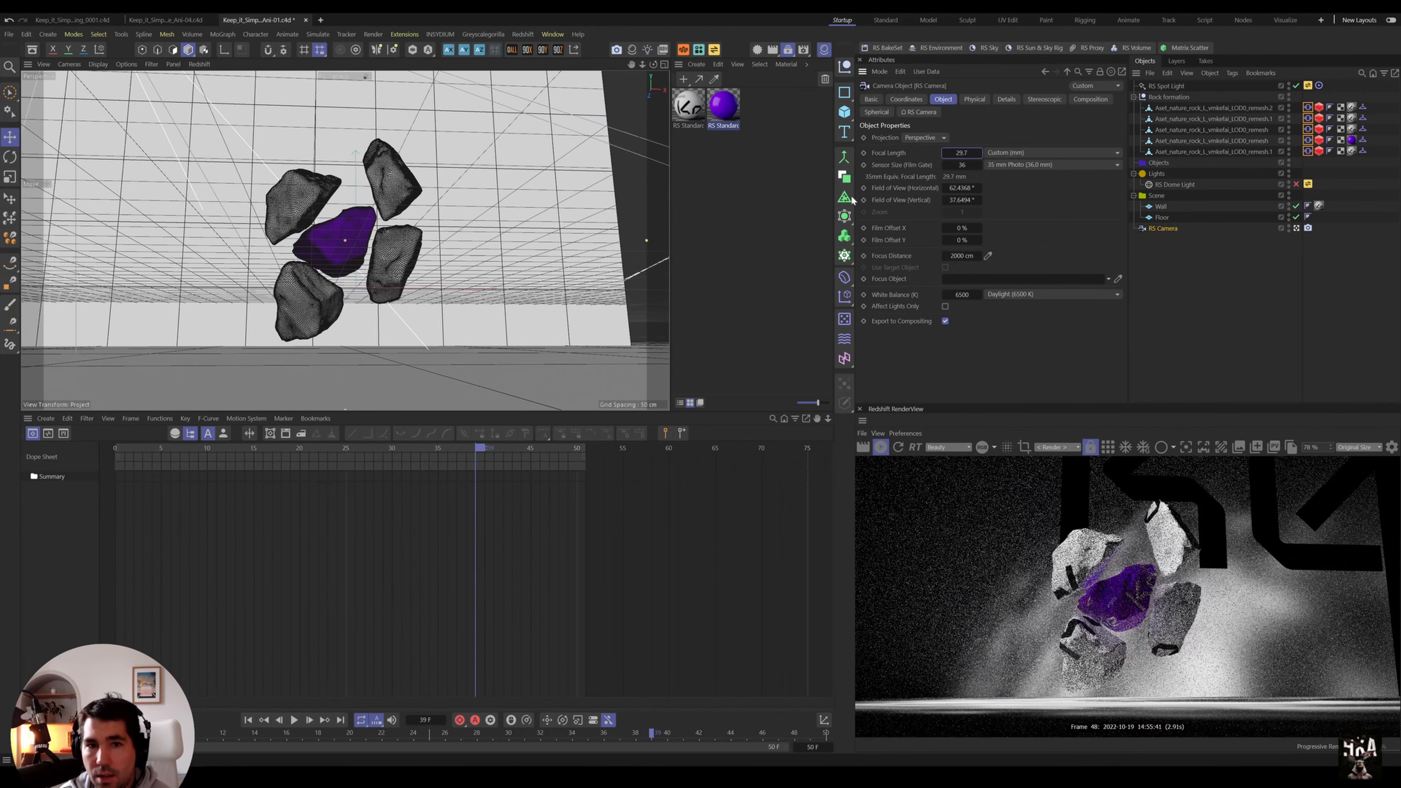
{"action": "left_click_drag", "start_coordinate": [460, 285], "coordinate": [334, 250]}
{"action": "right_click_drag", "start_coordinate": [332, 246], "coordinate": [339, 248], "text": "alt"}
{"action": "middle_click_drag", "start_coordinate": [336, 247], "coordinate": [351, 245], "text": "alt"}
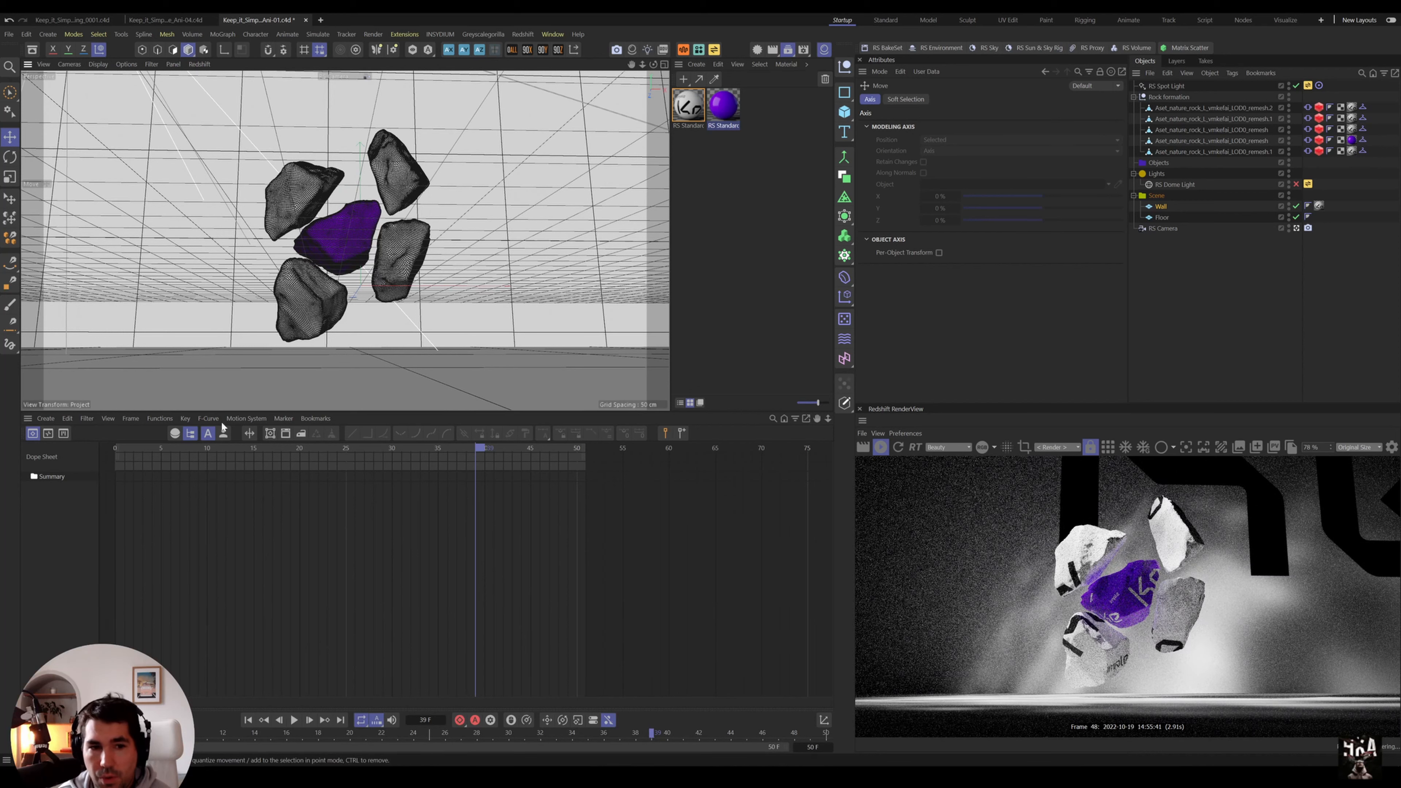
{"action": "left_click_drag", "start_coordinate": [283, 445], "coordinate": [479, 493]}
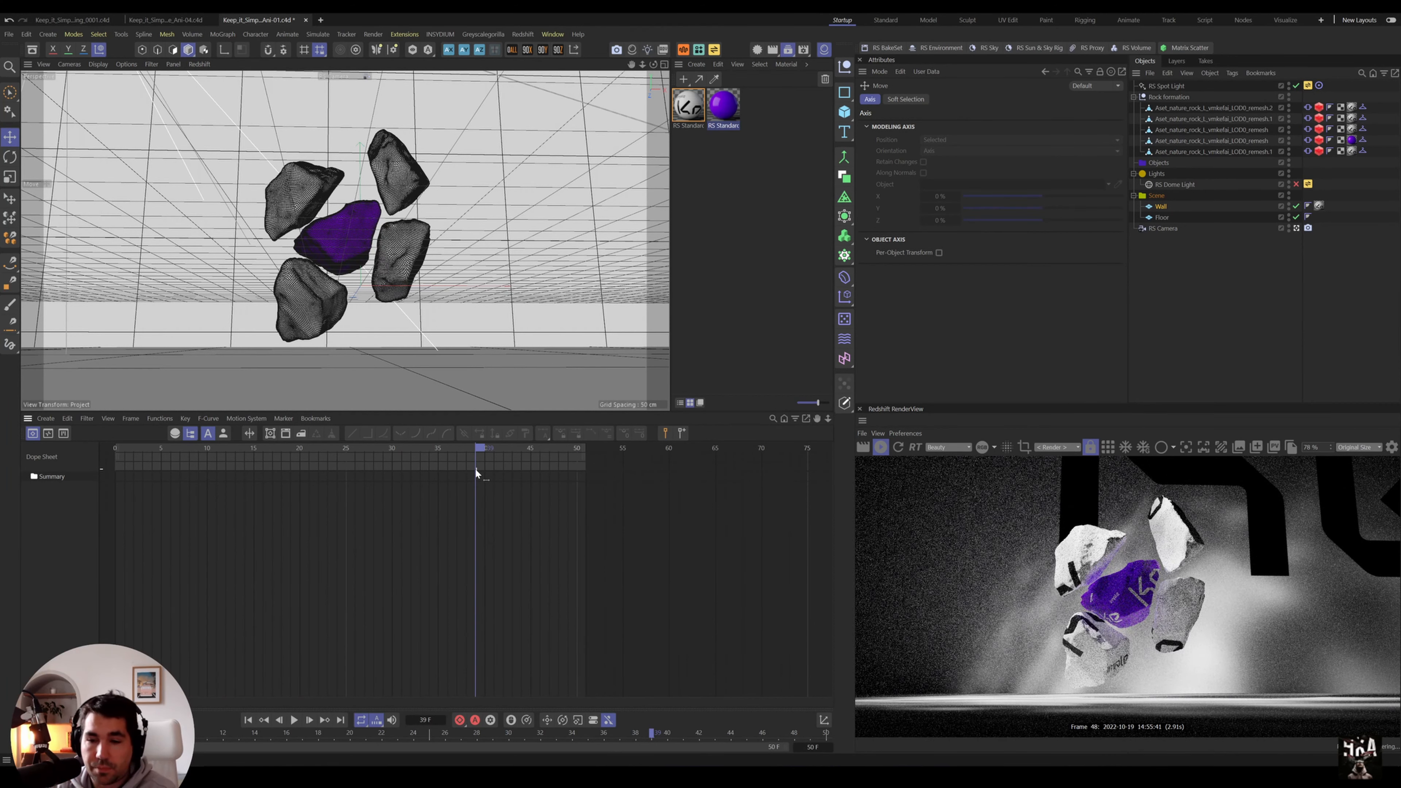
- Save the project incrementally as Keep_it_Simple_Type_Ani-05.c4d and add it to the render queue
{"action": "left_click", "coordinate": [789, 50]}
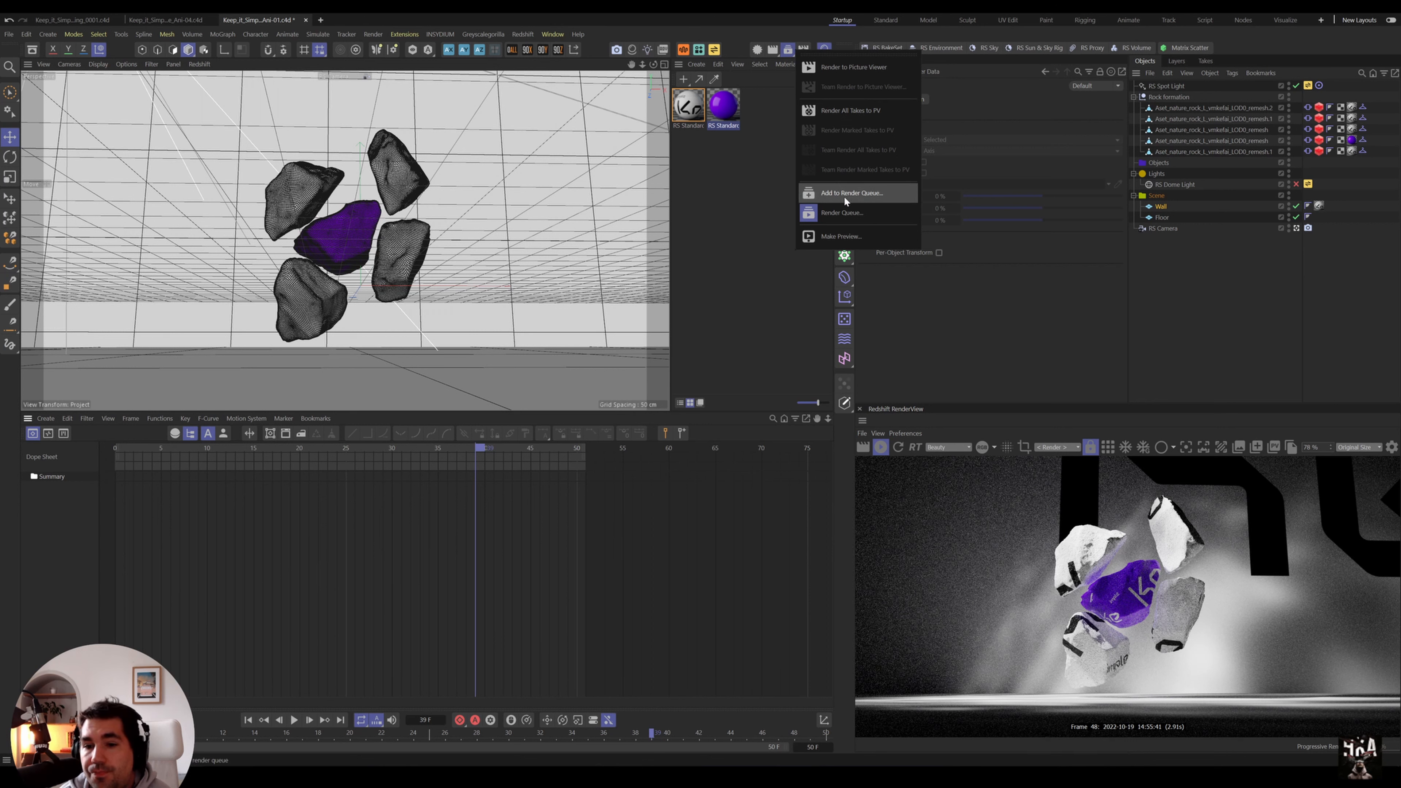
{"action": "left_click", "coordinate": [9, 33]}
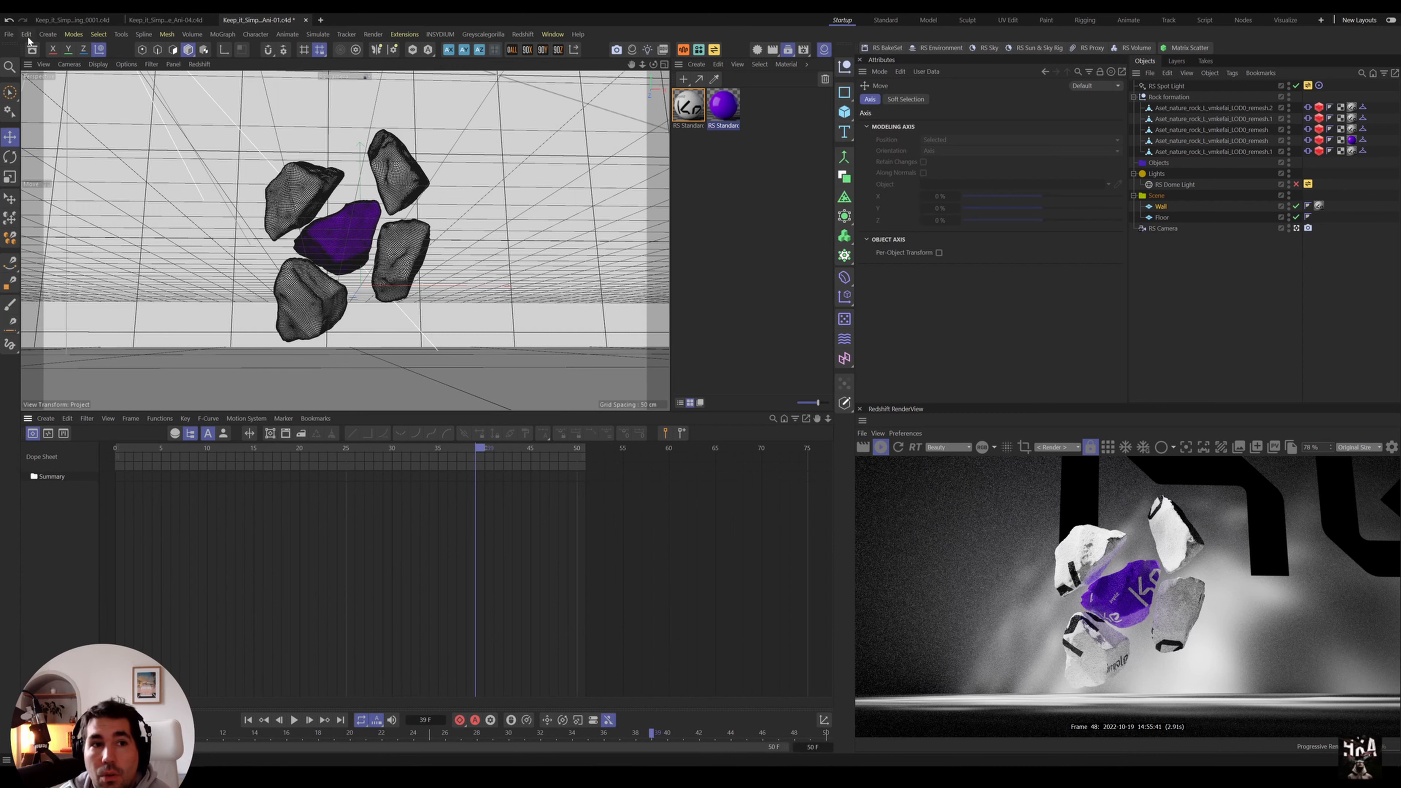
{"action": "left_click", "coordinate": [8, 33]}
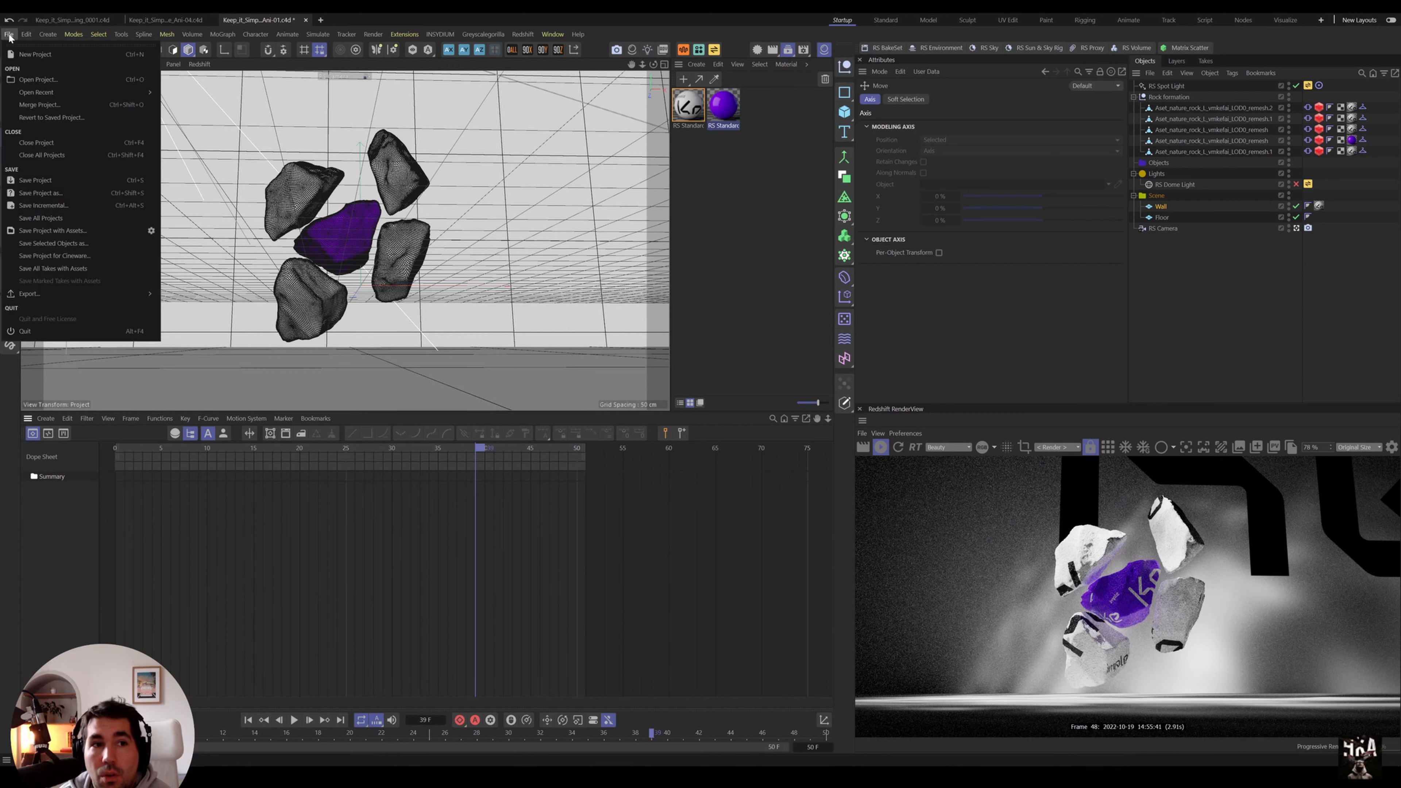
{"action": "left_click", "coordinate": [70, 205]}
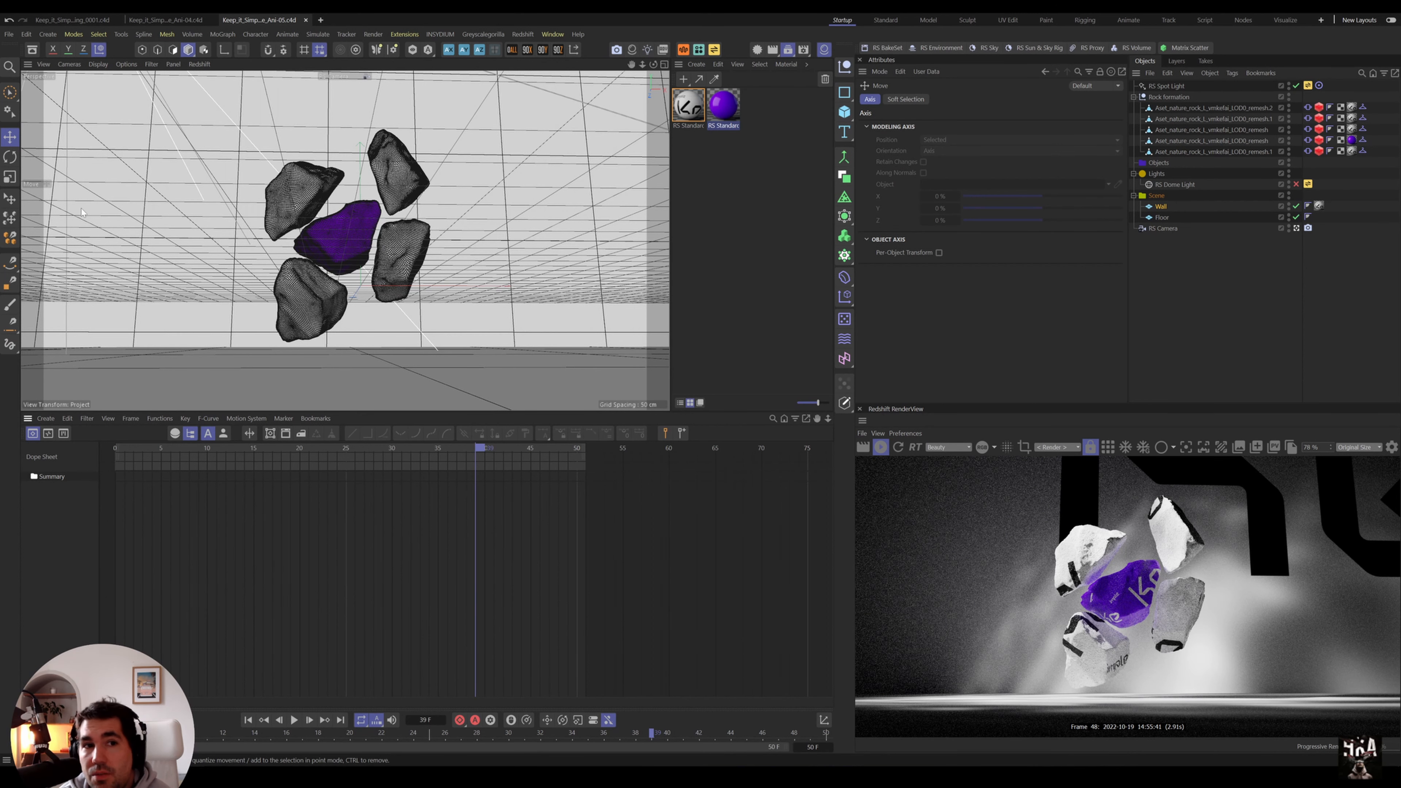
{"action": "left_click", "coordinate": [789, 51]}
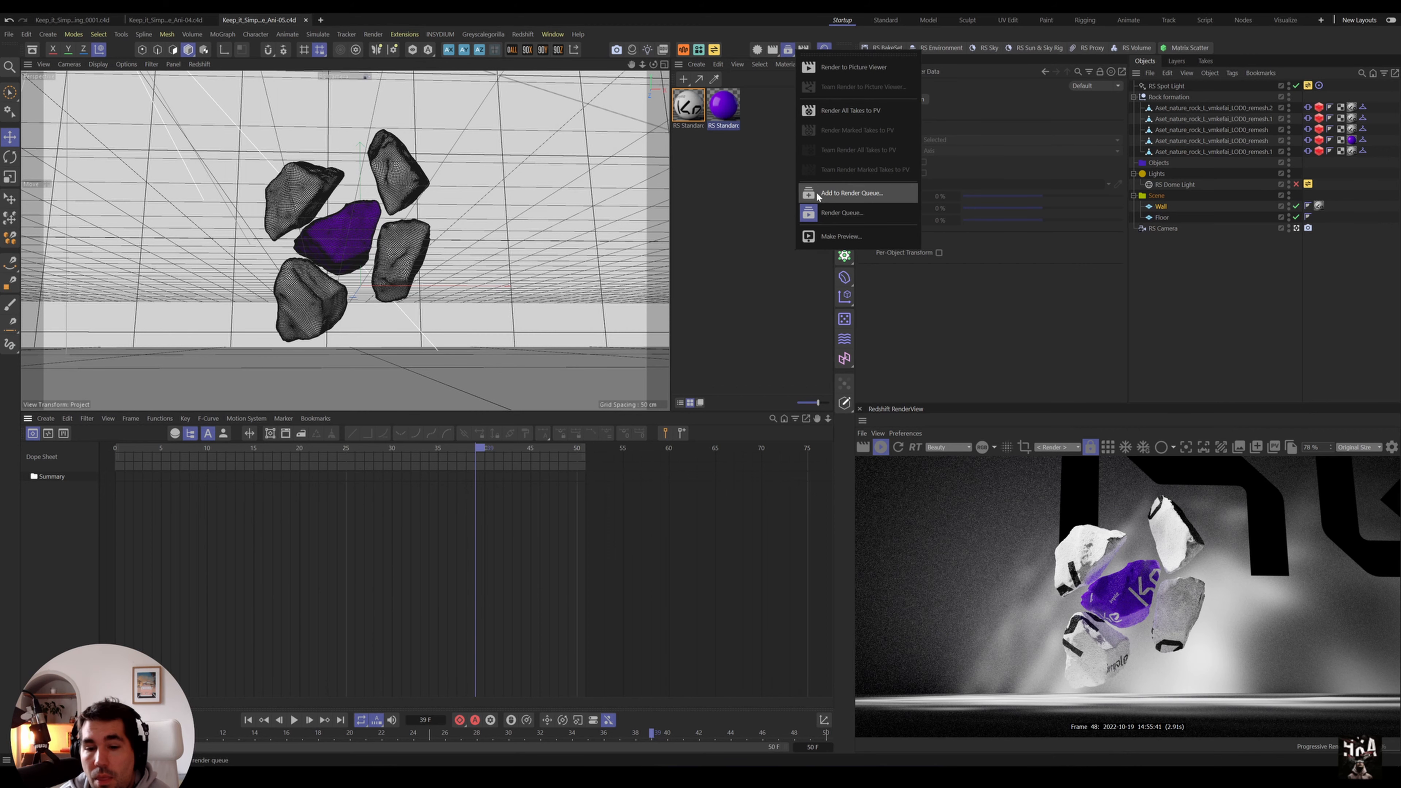
{"action": "left_click", "coordinate": [851, 193]}
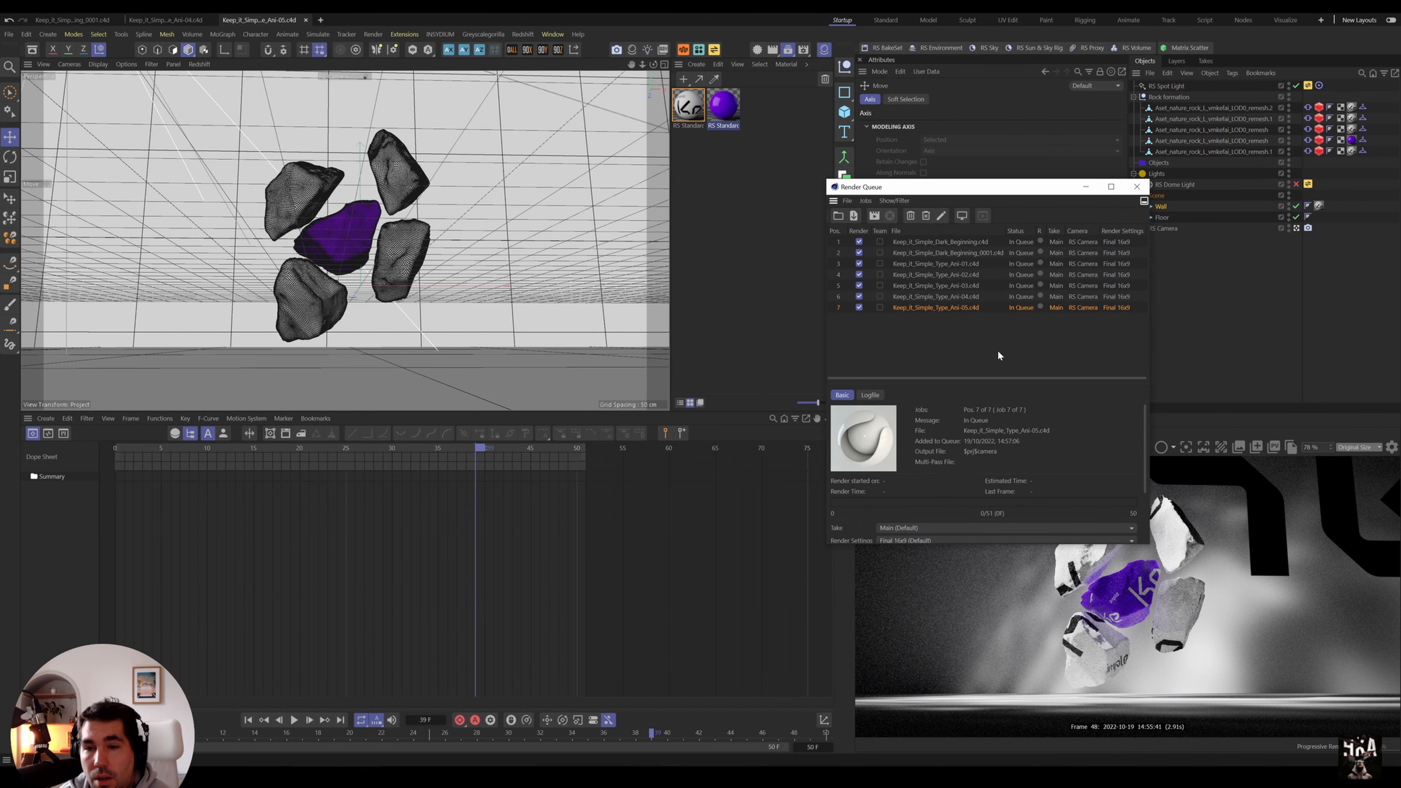